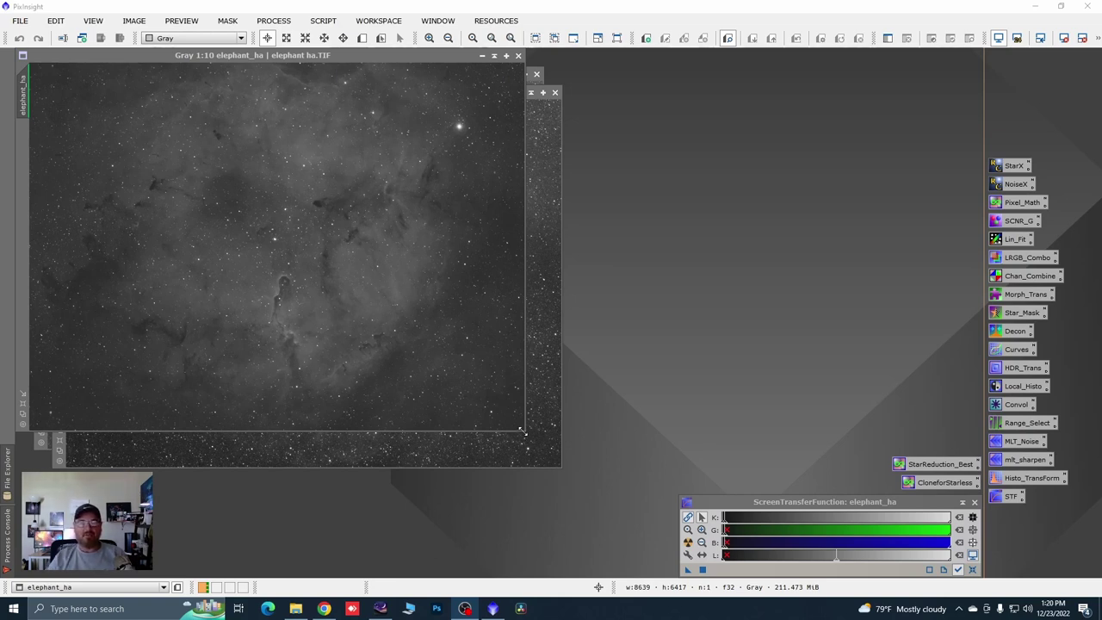
# Step: Spread out the elephant_ha, OIII and SII image windows to view each channel separately
pyautogui.moveTo(521, 429); pyautogui.dragTo(552, 463)
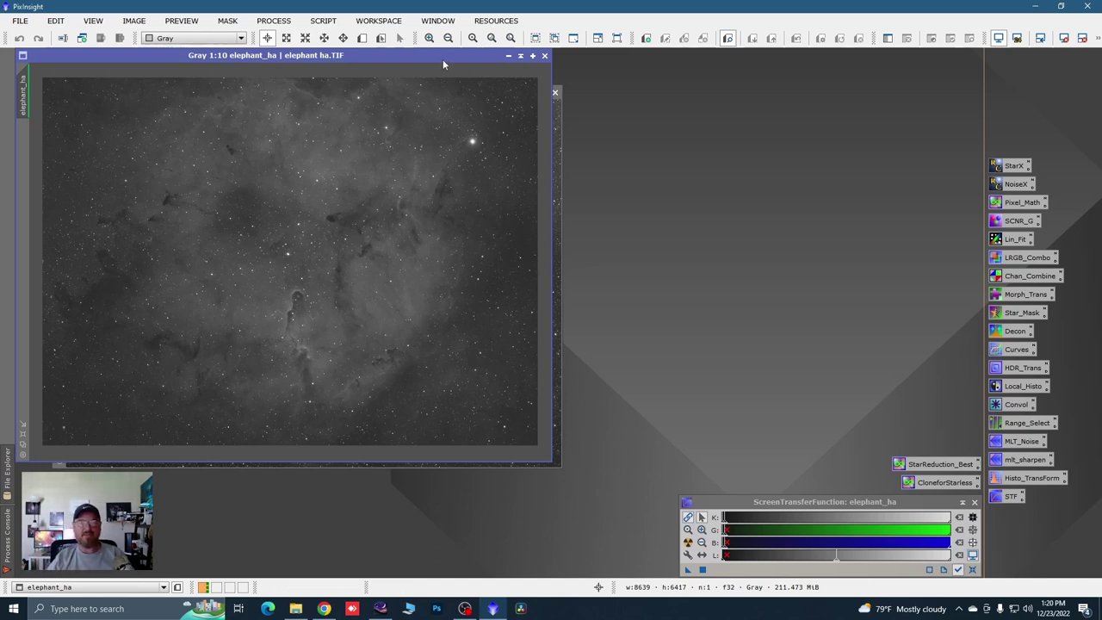
pyautogui.moveTo(439, 54); pyautogui.dragTo(572, 83)
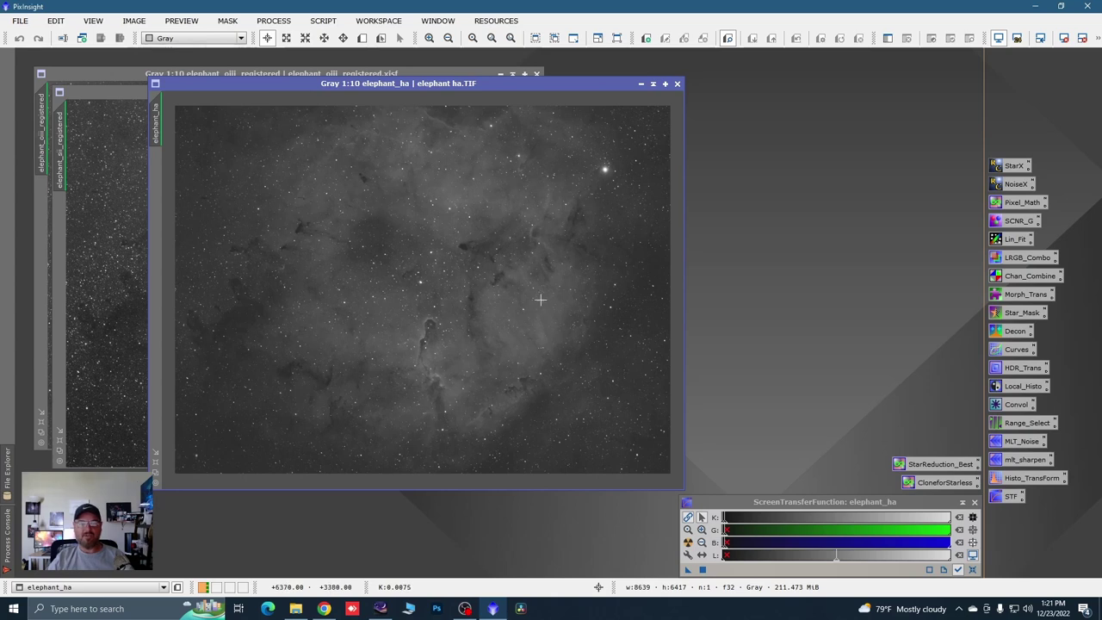
pyautogui.moveTo(258, 86); pyautogui.dragTo(594, 56)
pyautogui.moveTo(378, 94); pyautogui.dragTo(402, 195)
pyautogui.moveTo(381, 74); pyautogui.dragTo(412, 77)
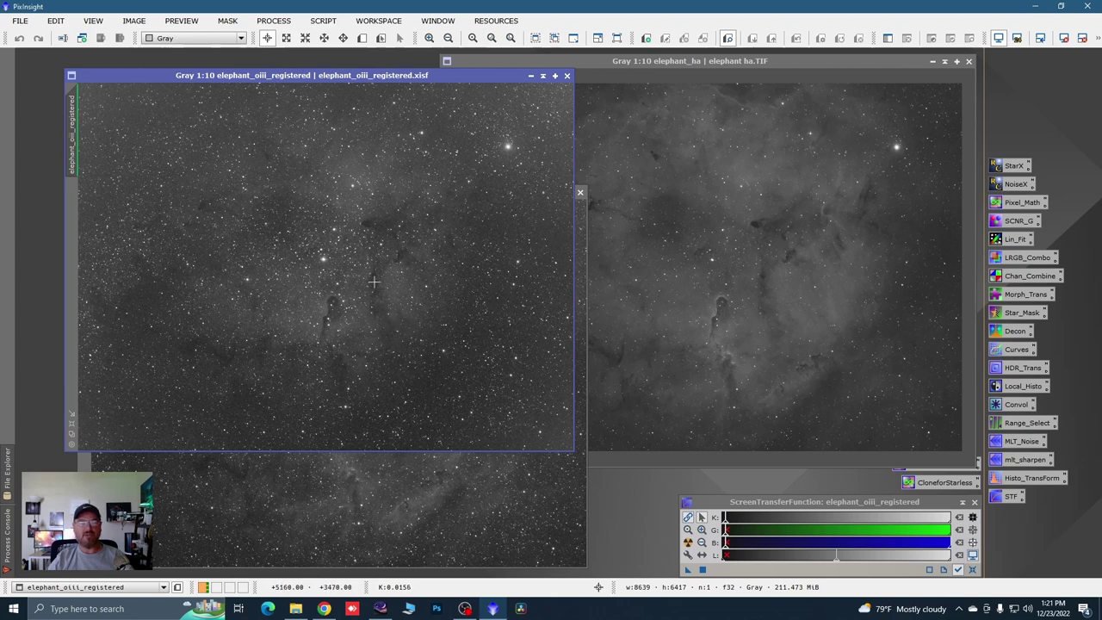
pyautogui.scroll(1, 330, 283)
pyautogui.scroll(-1, 341, 315)
pyautogui.moveTo(488, 75); pyautogui.dragTo(672, 82)
pyautogui.click(183, 187)
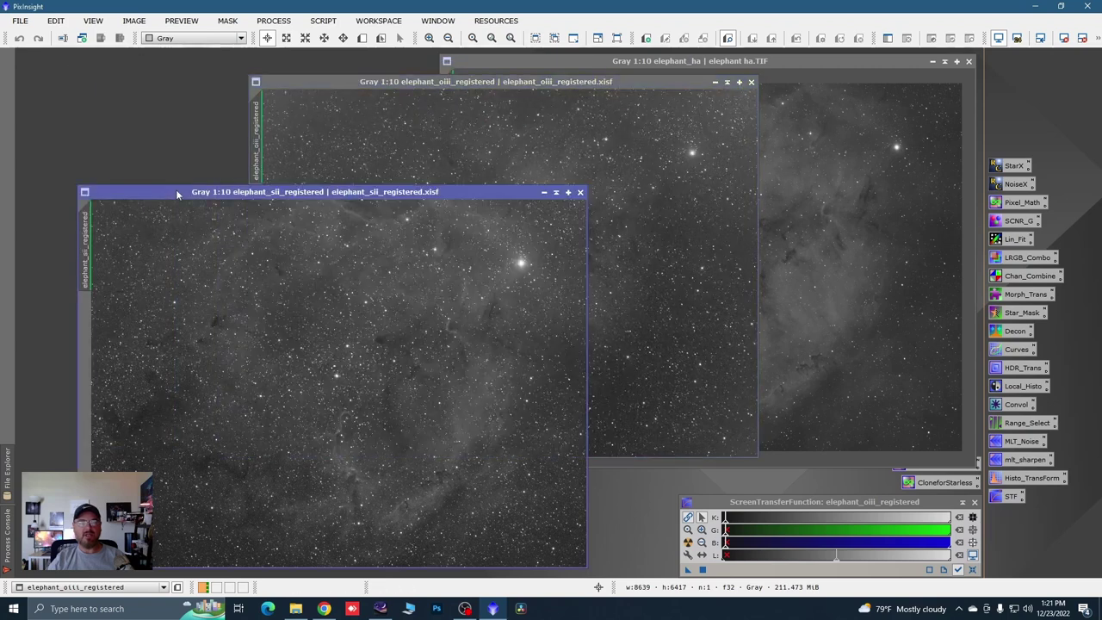
pyautogui.moveTo(451, 201); pyautogui.dragTo(414, 151)
pyautogui.moveTo(552, 82); pyautogui.dragTo(405, 115)
pyautogui.moveTo(756, 62); pyautogui.dragTo(583, 99)
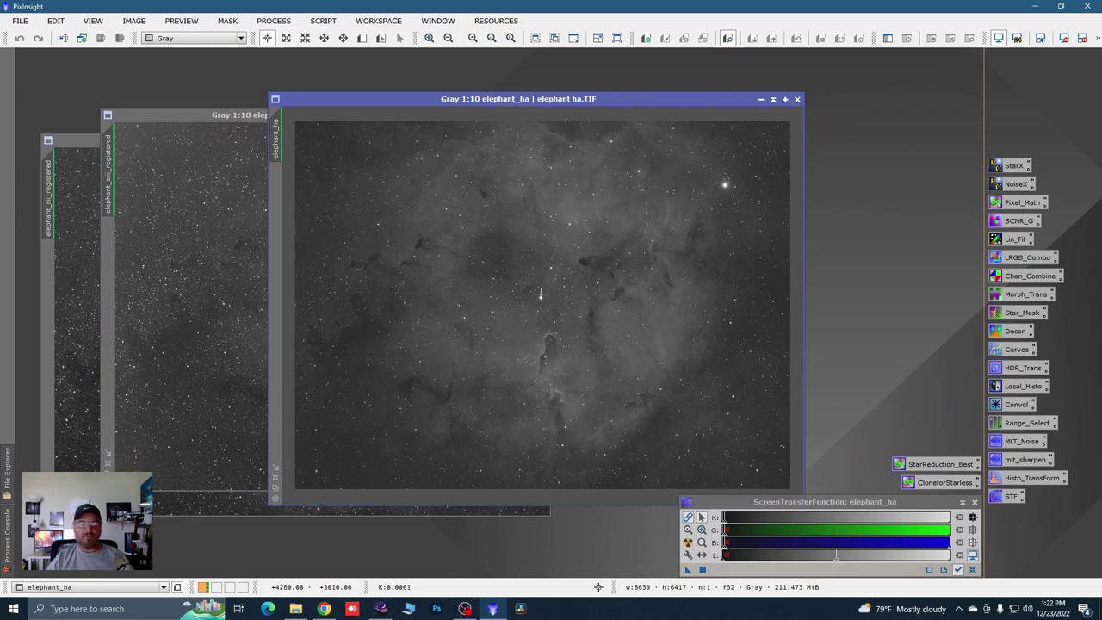
# Step: Stack the OIII and SII windows over the elephant_ha window to compare the three registered channels, and separate them again
pyautogui.click(278, 491)
pyautogui.moveTo(212, 117); pyautogui.dragTo(424, 104)
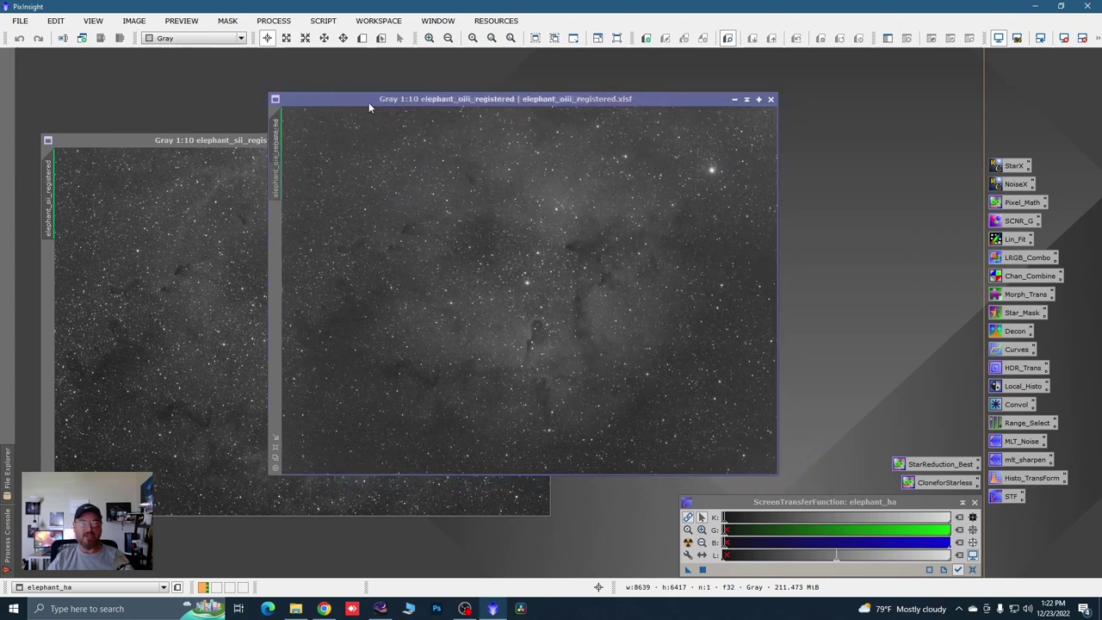
pyautogui.moveTo(137, 139); pyautogui.dragTo(365, 98)
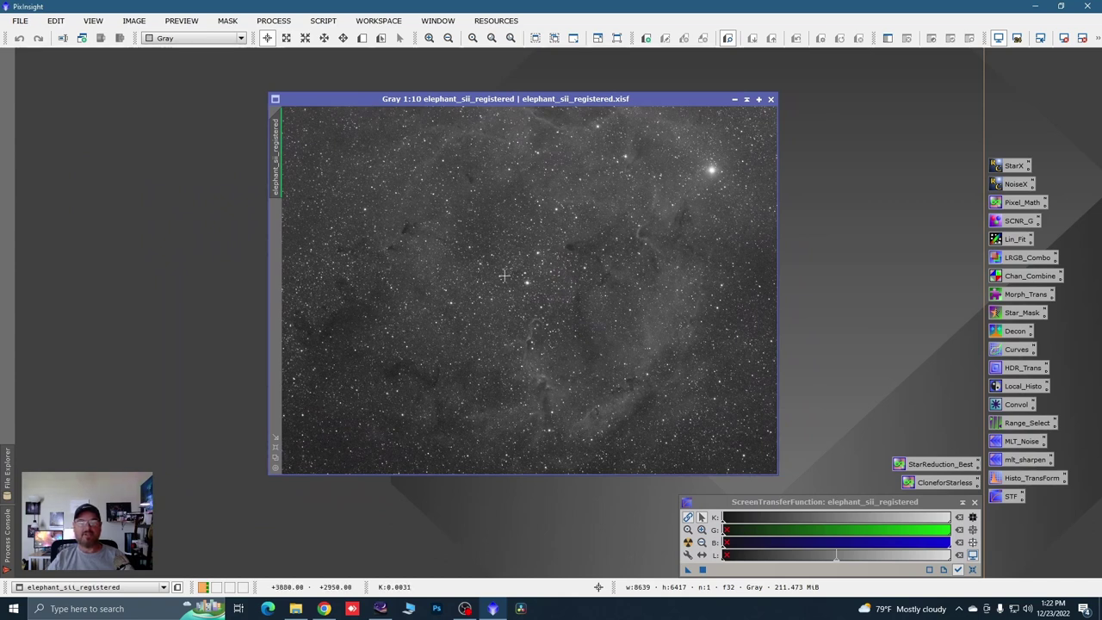
pyautogui.moveTo(504, 100); pyautogui.dragTo(372, 130)
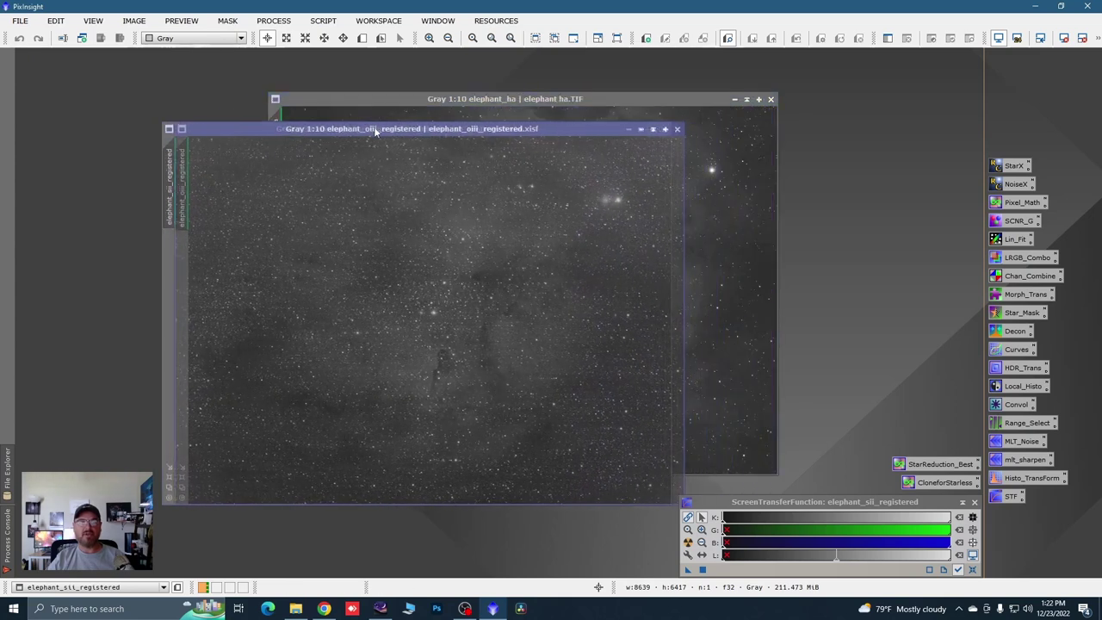
pyautogui.moveTo(527, 101); pyautogui.dragTo(336, 105)
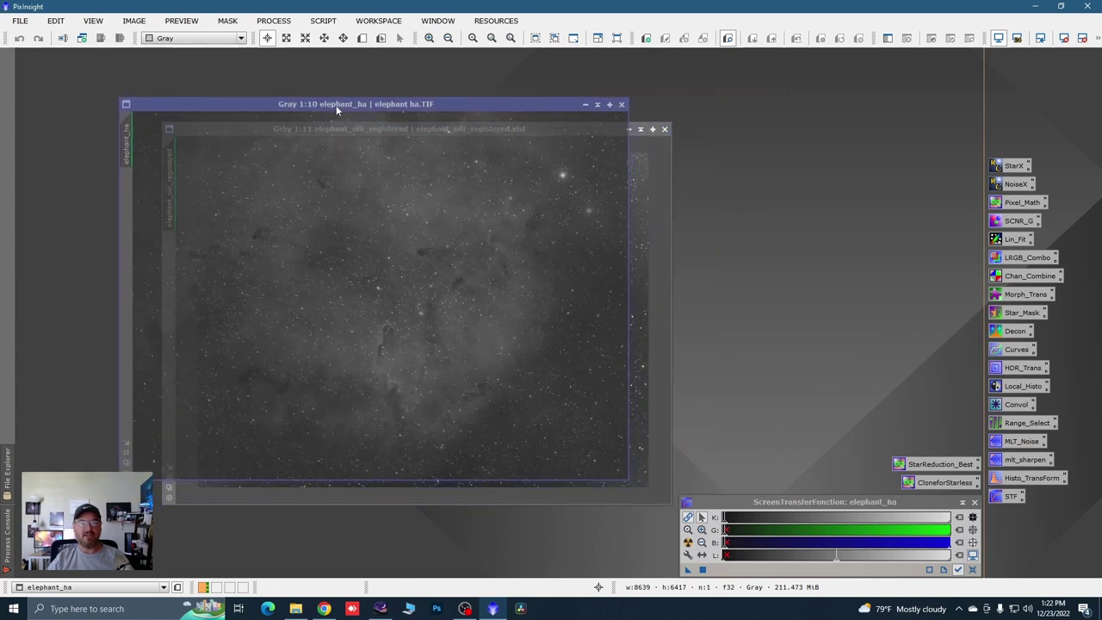
# Step: Iconize the OIII and SII images beside the process icons, and enlarge the elephant_ha window
pyautogui.scroll(-1, 454, 374)
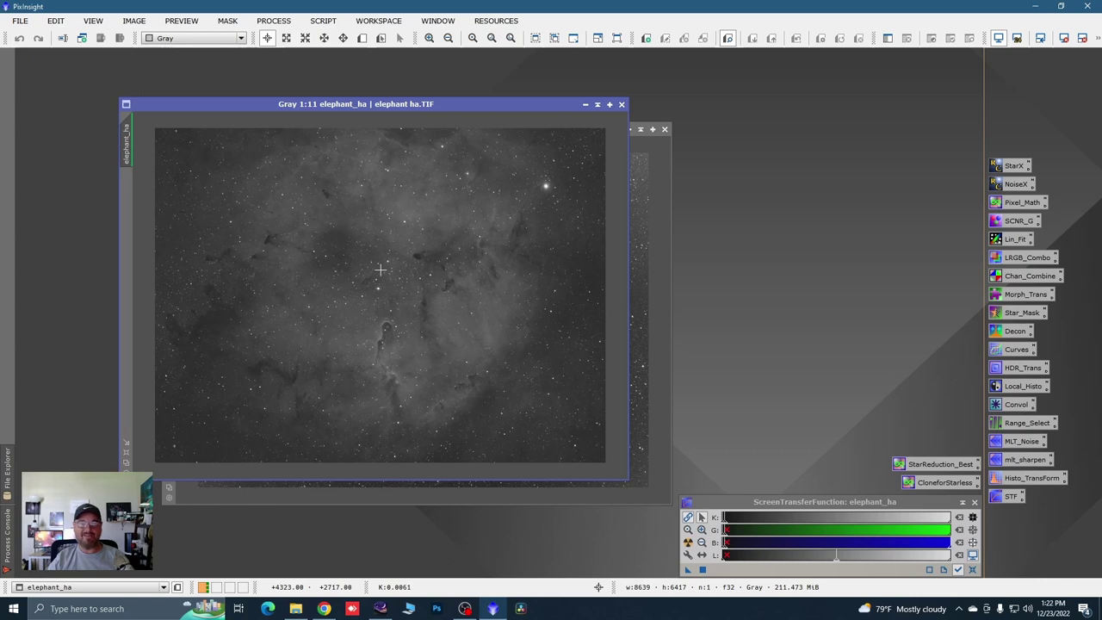
pyautogui.moveTo(516, 103); pyautogui.dragTo(458, 113)
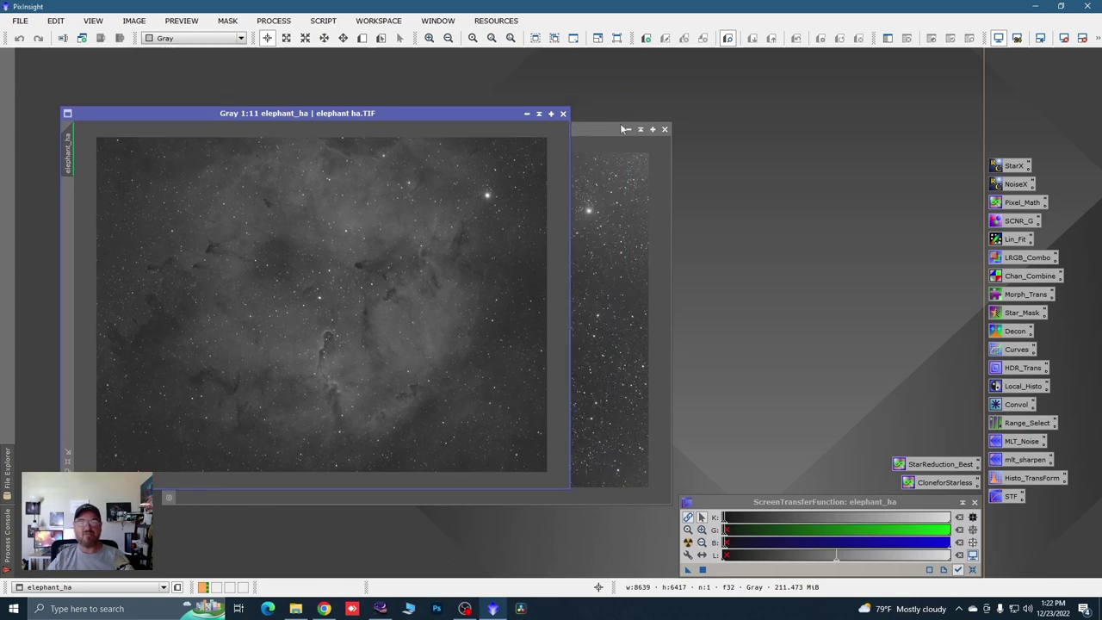
pyautogui.click(629, 129)
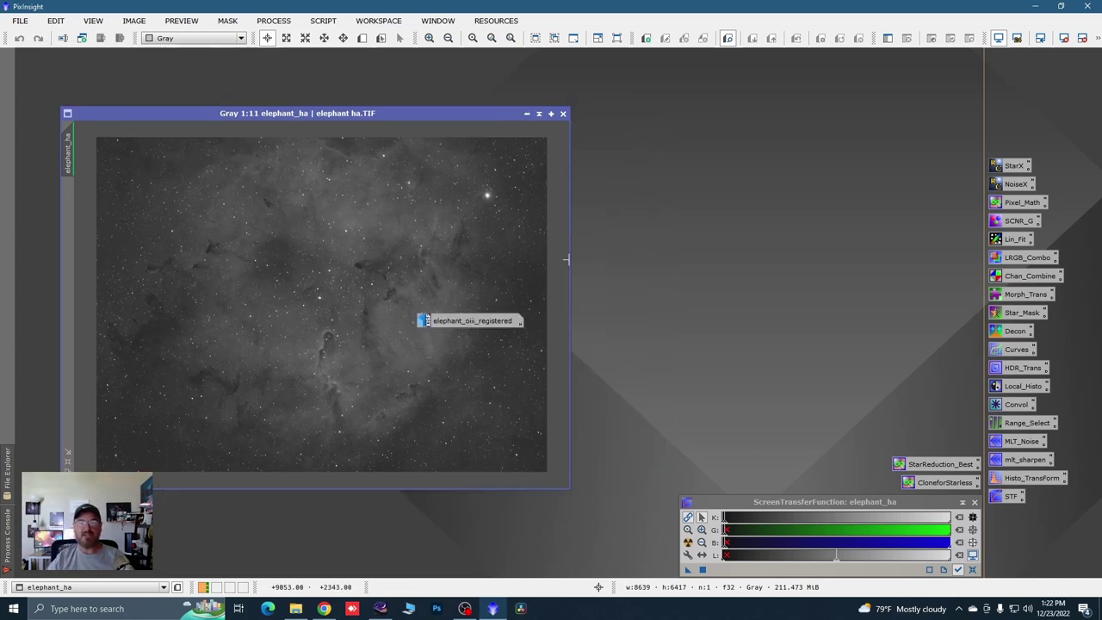
pyautogui.moveTo(499, 321); pyautogui.dragTo(918, 150)
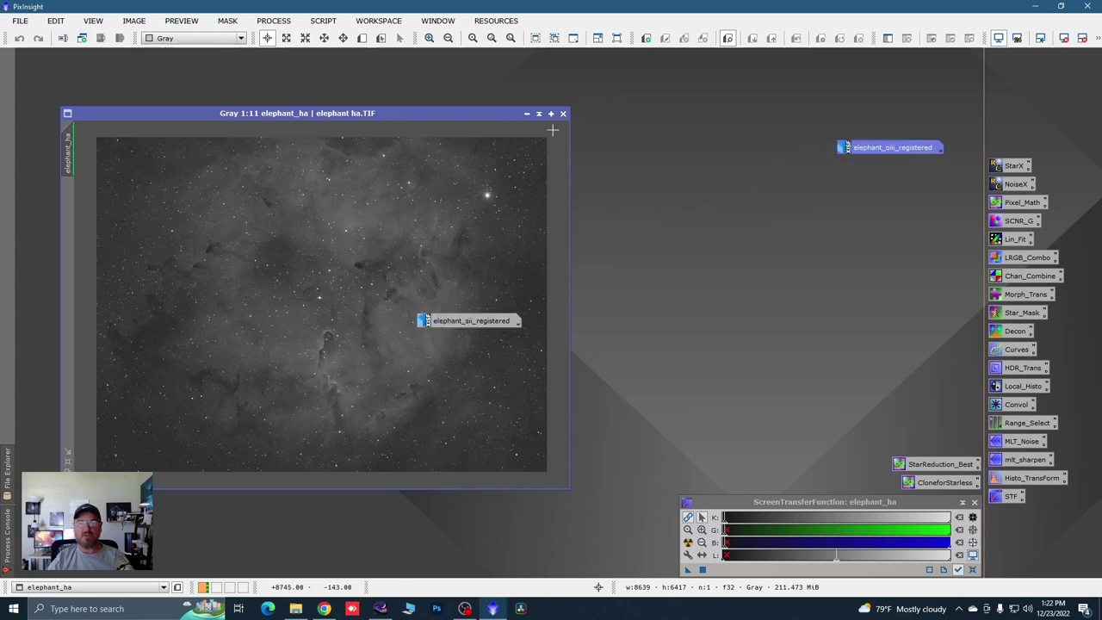
pyautogui.moveTo(456, 324); pyautogui.dragTo(907, 172)
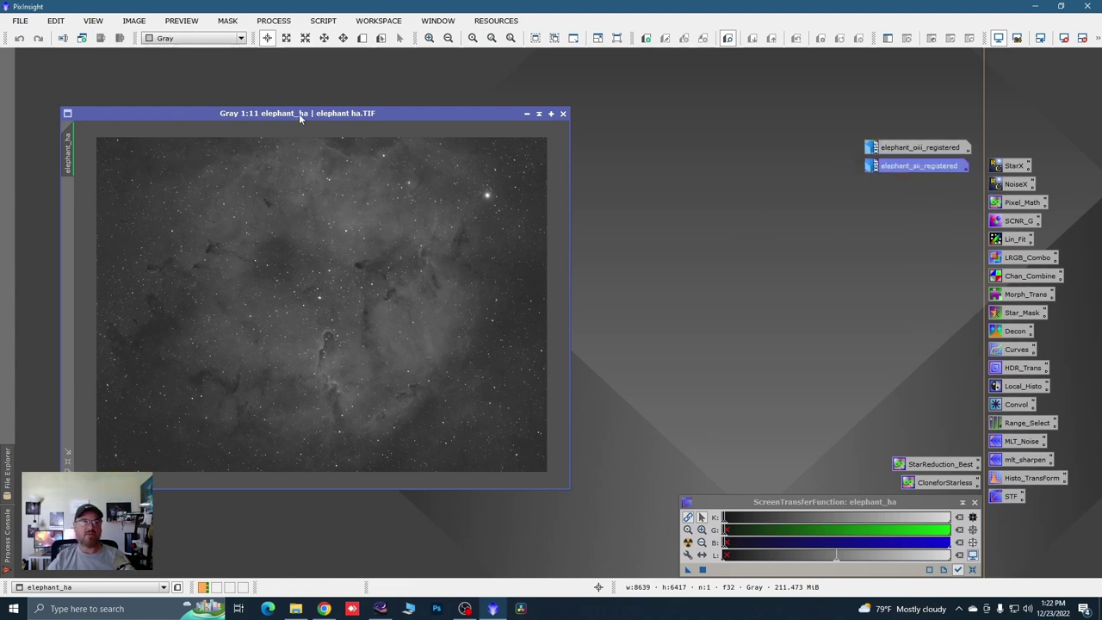
pyautogui.moveTo(303, 114); pyautogui.dragTo(299, 85)
pyautogui.moveTo(564, 461); pyautogui.dragTo(605, 524)
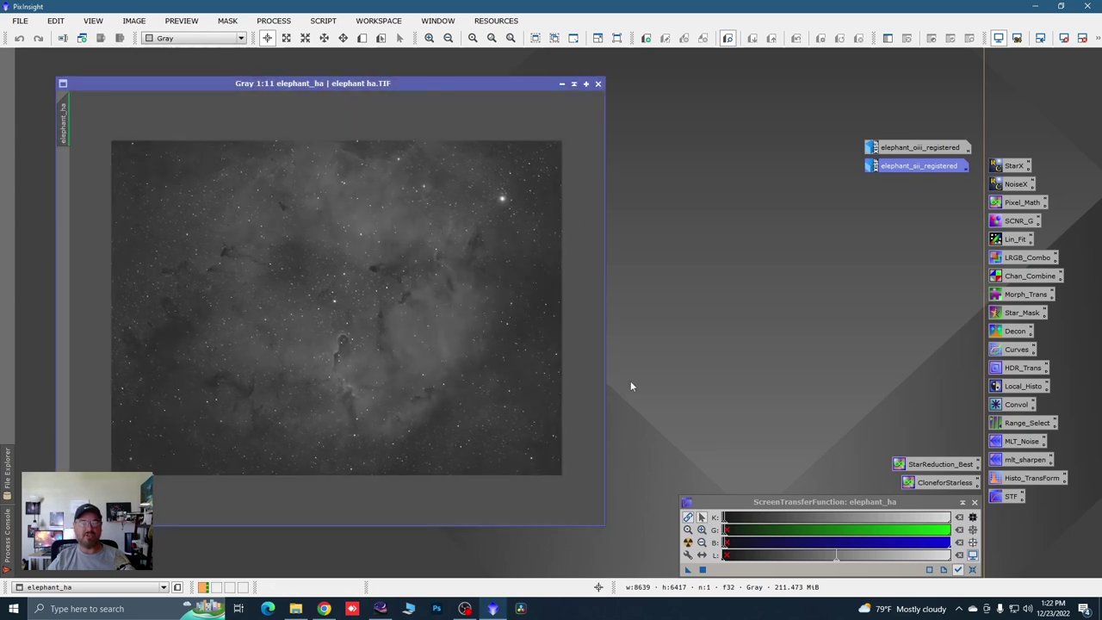
# Step: Open DynamicBackgroundExtraction beside the image and make elephant_ha its target
pyautogui.click(274, 21)
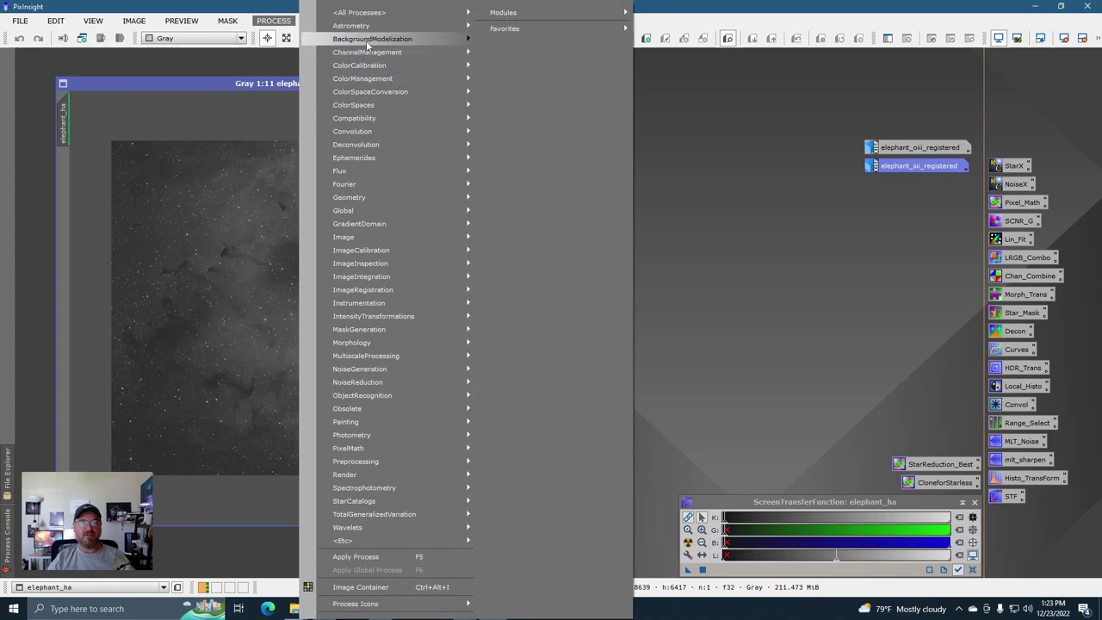
pyautogui.moveTo(368, 47)
pyautogui.click(555, 54)
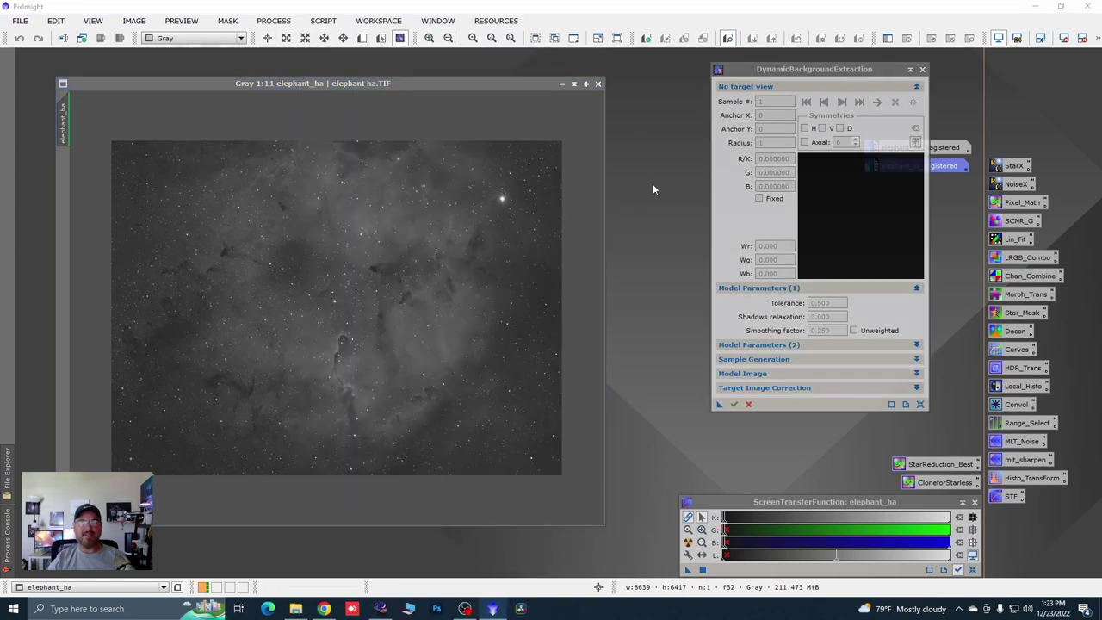
pyautogui.moveTo(758, 69); pyautogui.dragTo(699, 104)
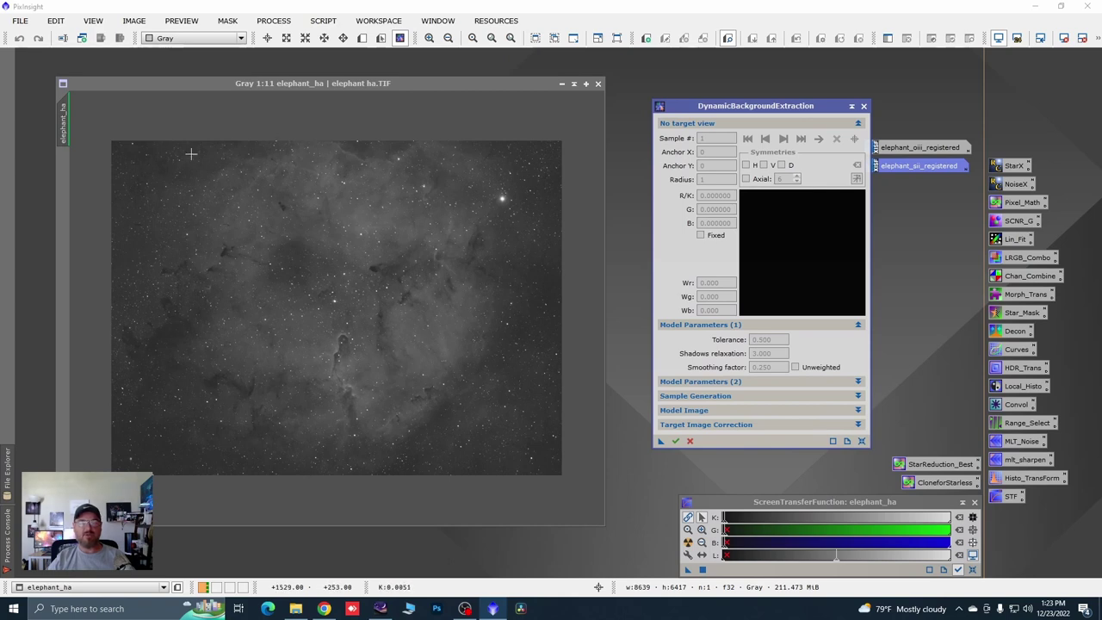
pyautogui.click(551, 318)
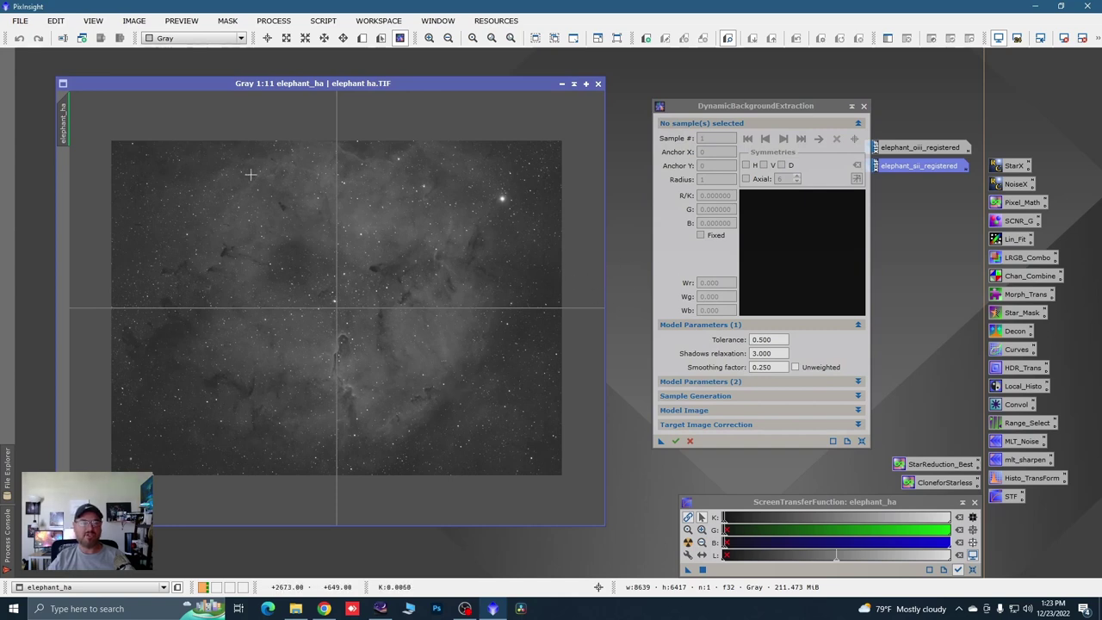
# Step: Set the background model's tolerance to 1.500 and expand the sample generation settings
pyautogui.scroll(3, 258, 215)
pyautogui.click(755, 339)
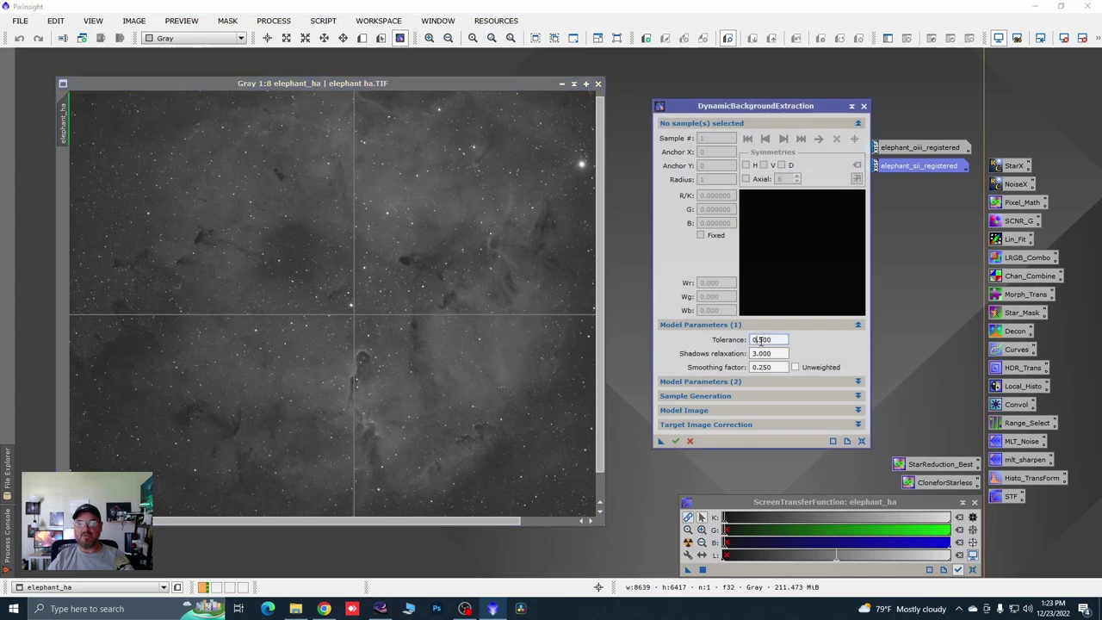
pyautogui.moveTo(782, 343)
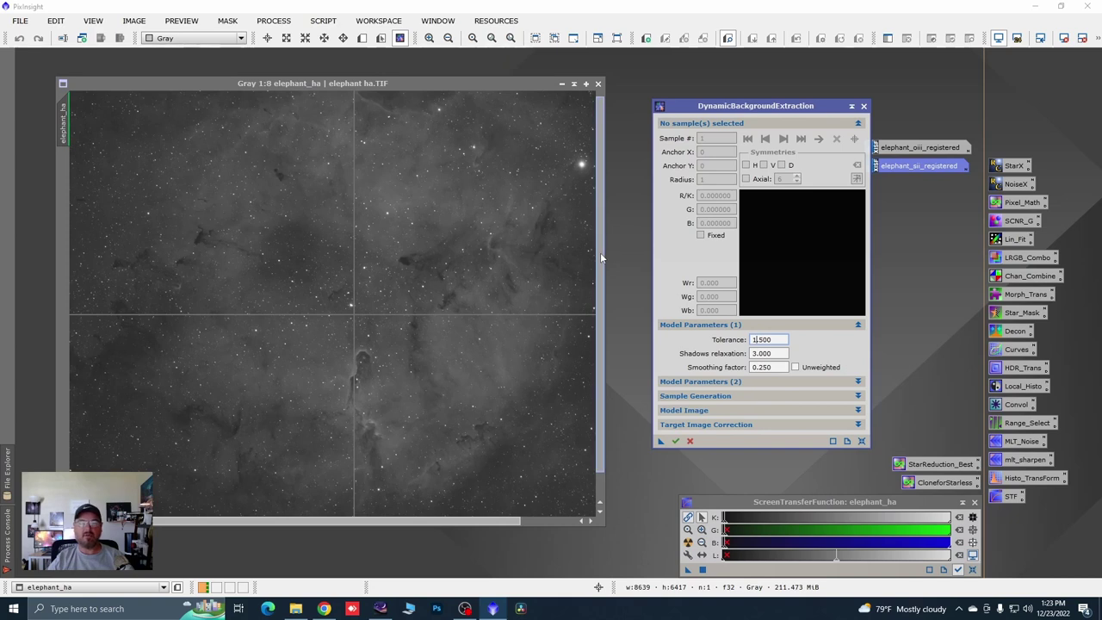
pyautogui.scroll(1, 343, 316)
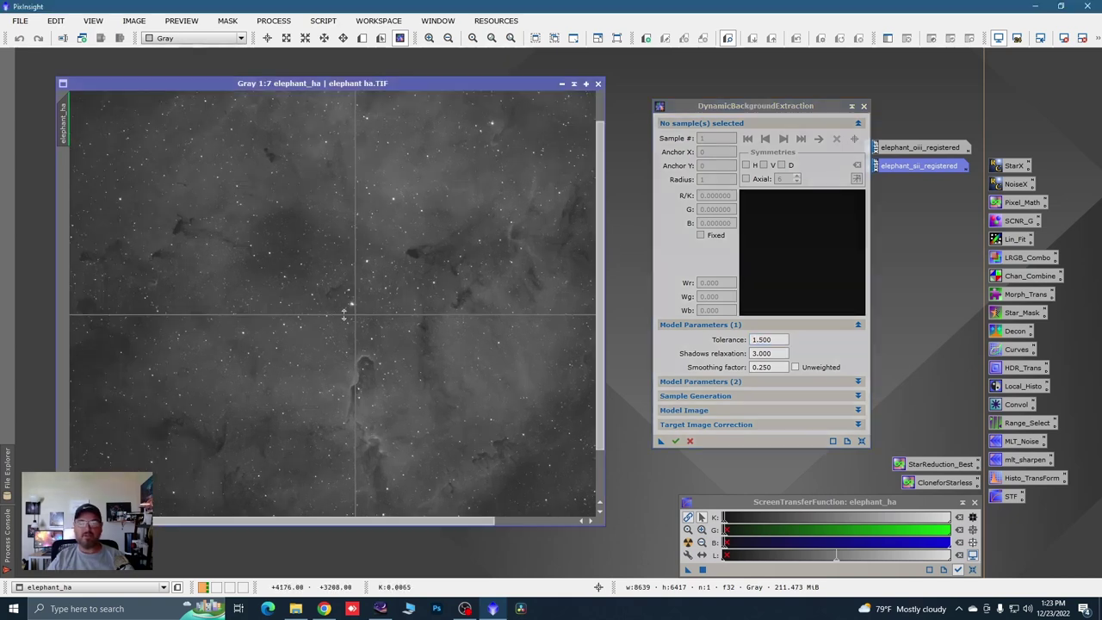
pyautogui.scroll(1, 343, 316)
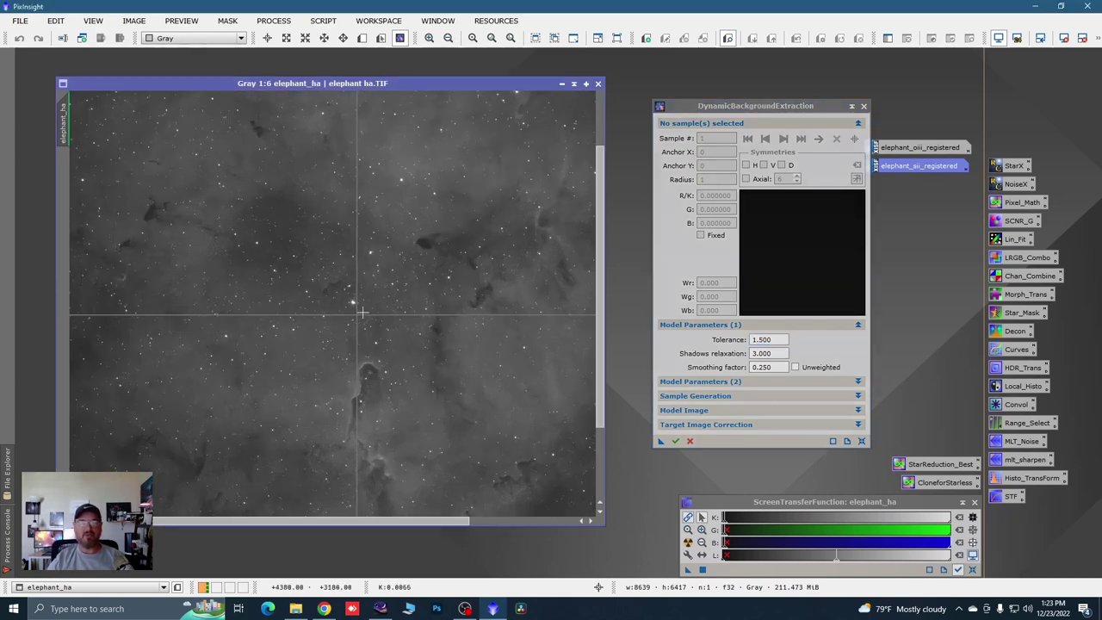
pyautogui.click(858, 397)
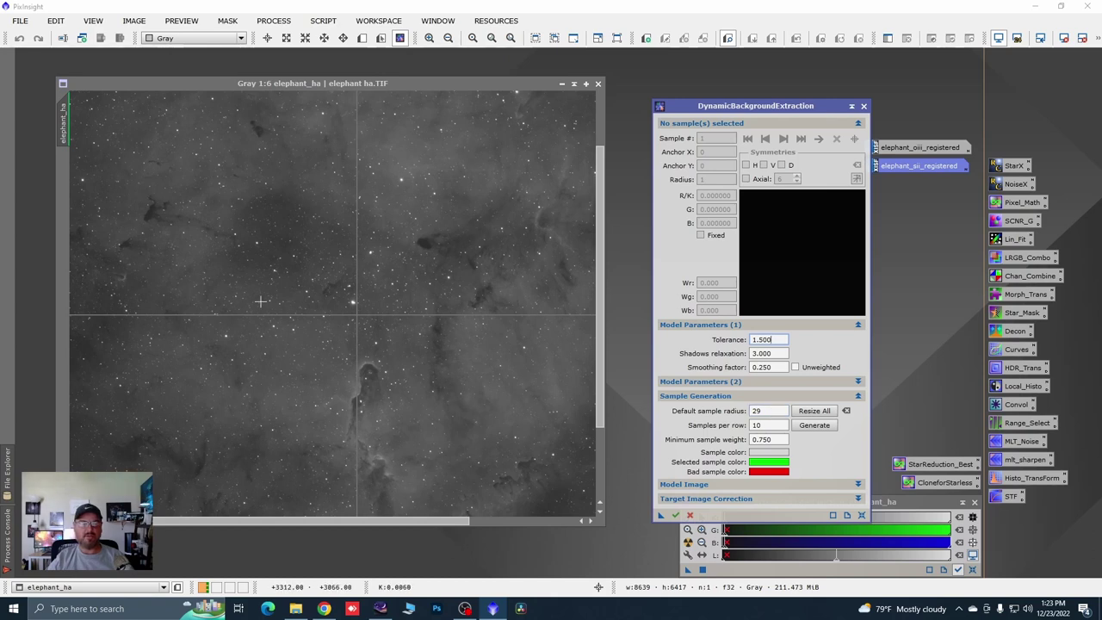
# Step: Place background samples in the image's upper-left corner and in the dark area at about X 912, Y 3732
pyautogui.press('space')
pyautogui.moveTo(230, 259); pyautogui.dragTo(462, 389)
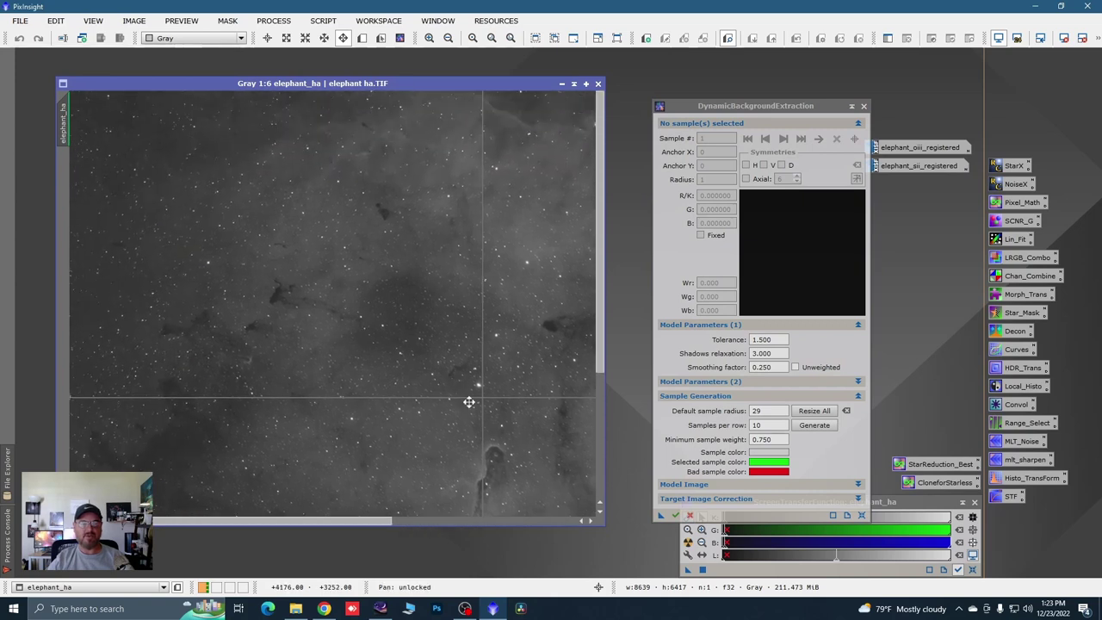
pyautogui.click(76, 99)
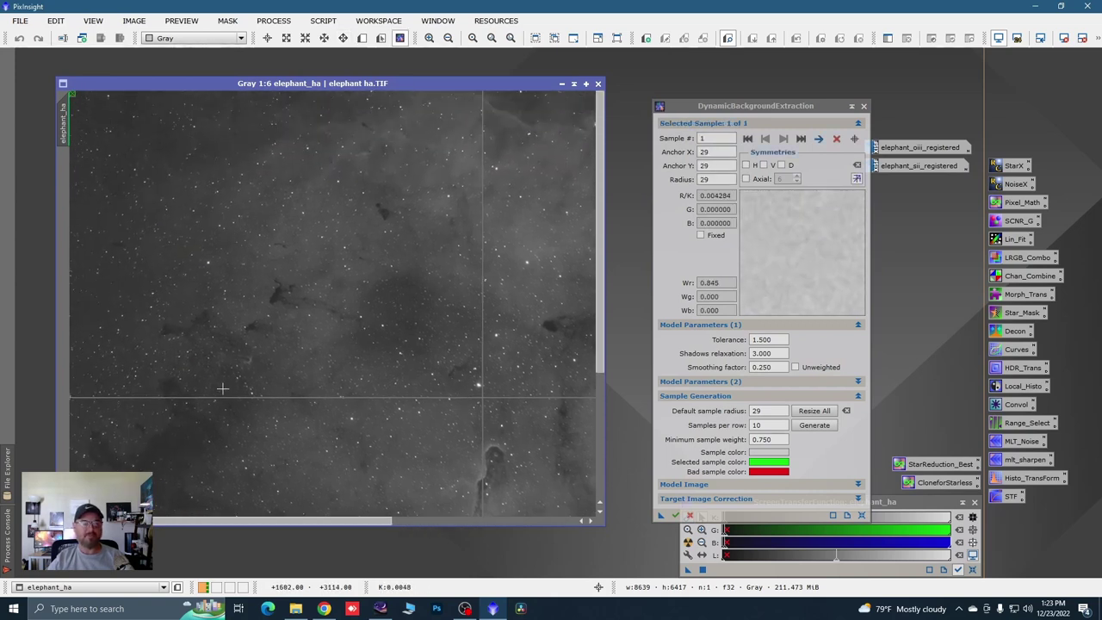
pyautogui.click(156, 450)
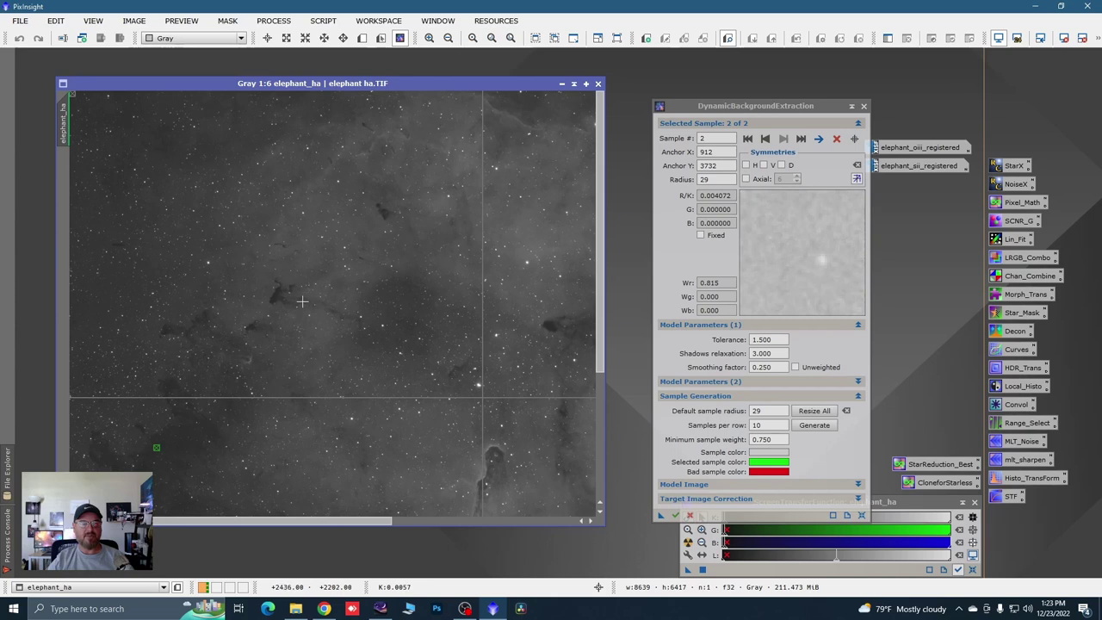
# Step: Examine the dark nebula around X 2400, Y 2200 and its surroundings for usable background areas
pyautogui.scroll(5, 259, 319)
pyautogui.moveTo(330, 311); pyautogui.dragTo(434, 325)
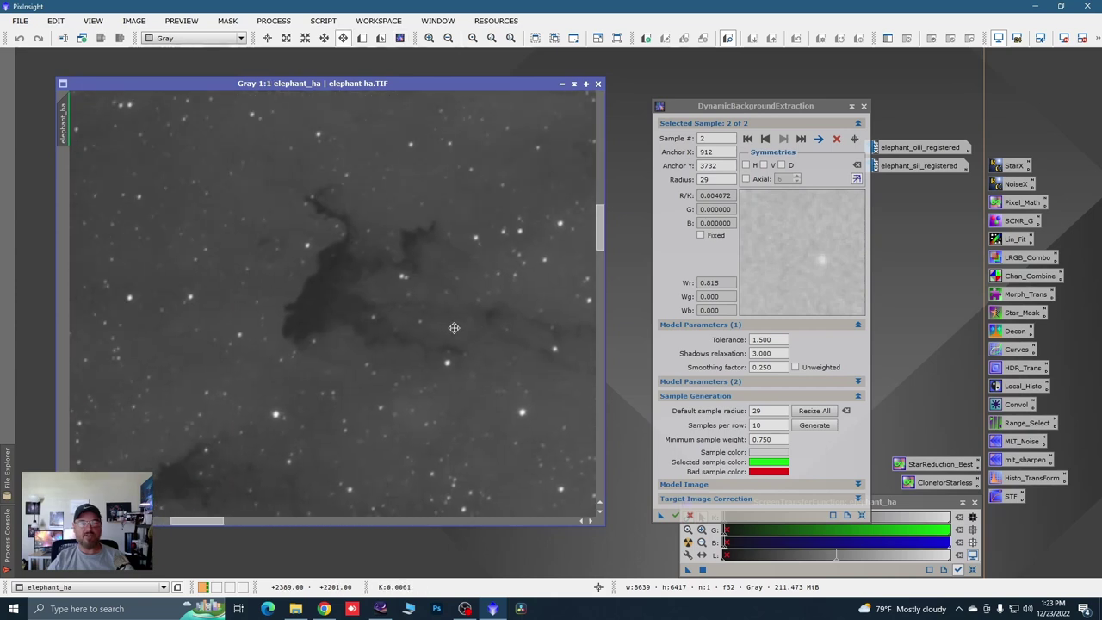
pyautogui.scroll(-1, 438, 305)
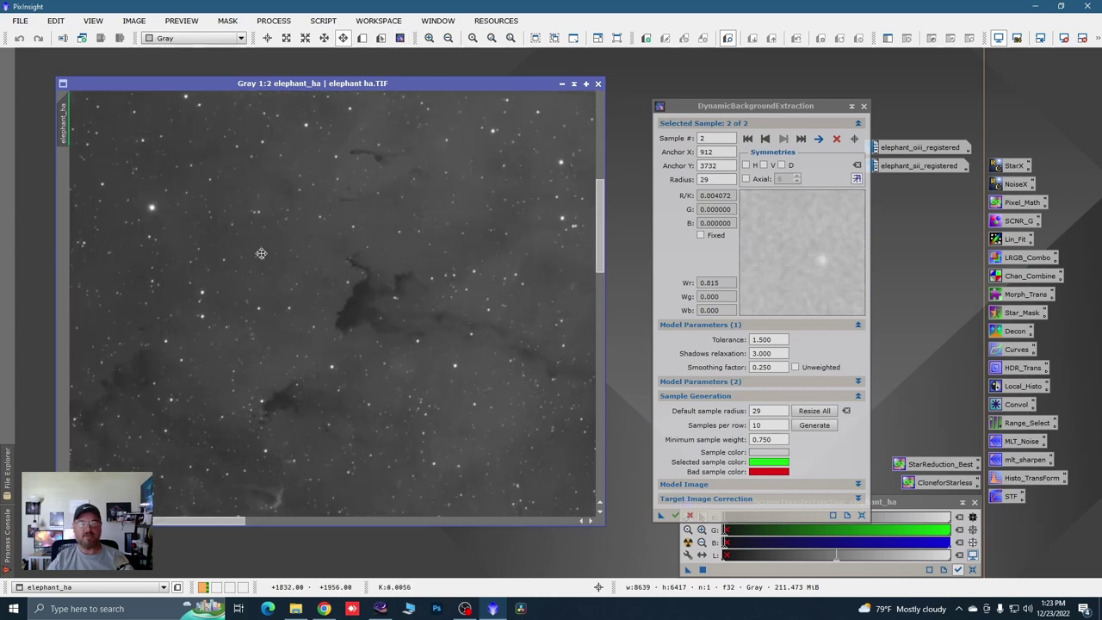
pyautogui.press('space')
pyautogui.scroll(-2, 314, 268)
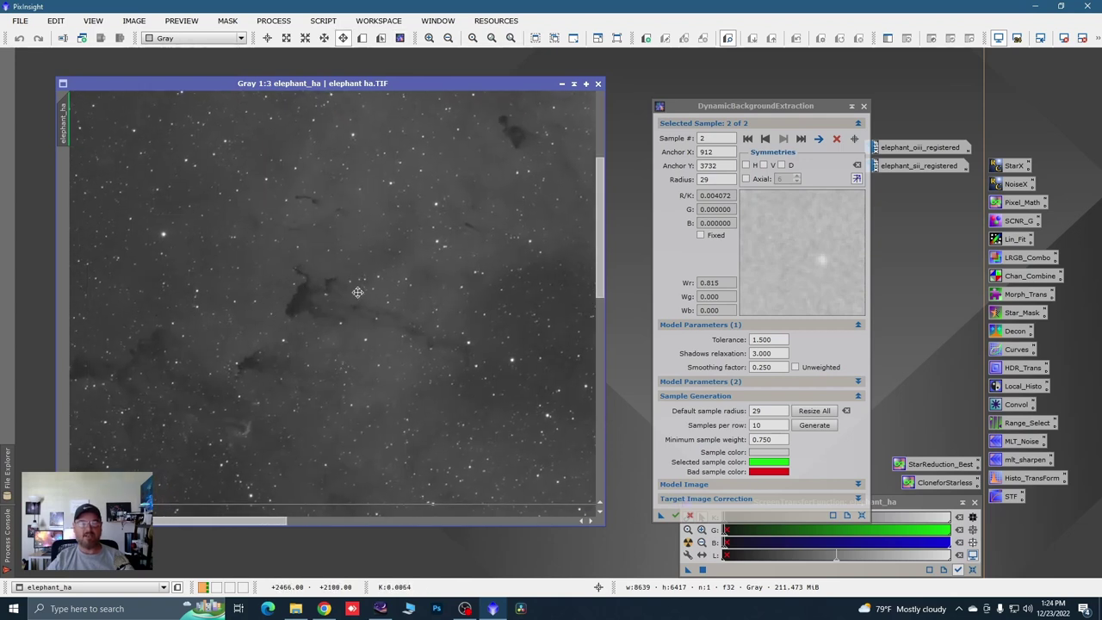
# Step: Place background samples at X 29, Y 5688 on the left edge and at X 100 and X 1904 along the image's bottom edge
pyautogui.scroll(-1, 341, 357)
pyautogui.scroll(-2, 373, 300)
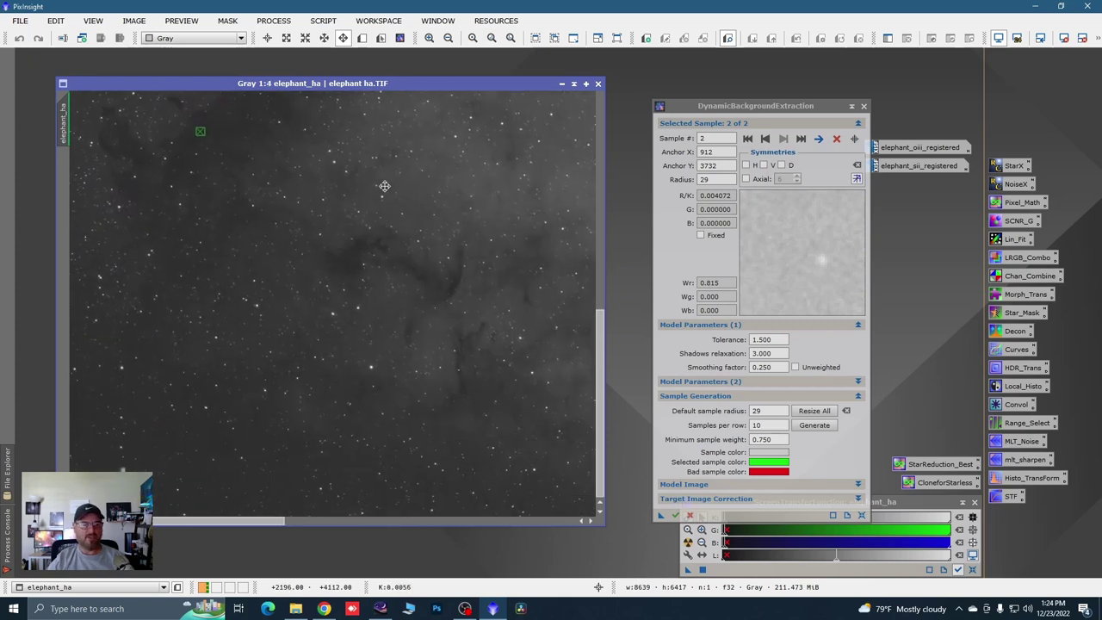
pyautogui.press('space')
pyautogui.click(75, 412)
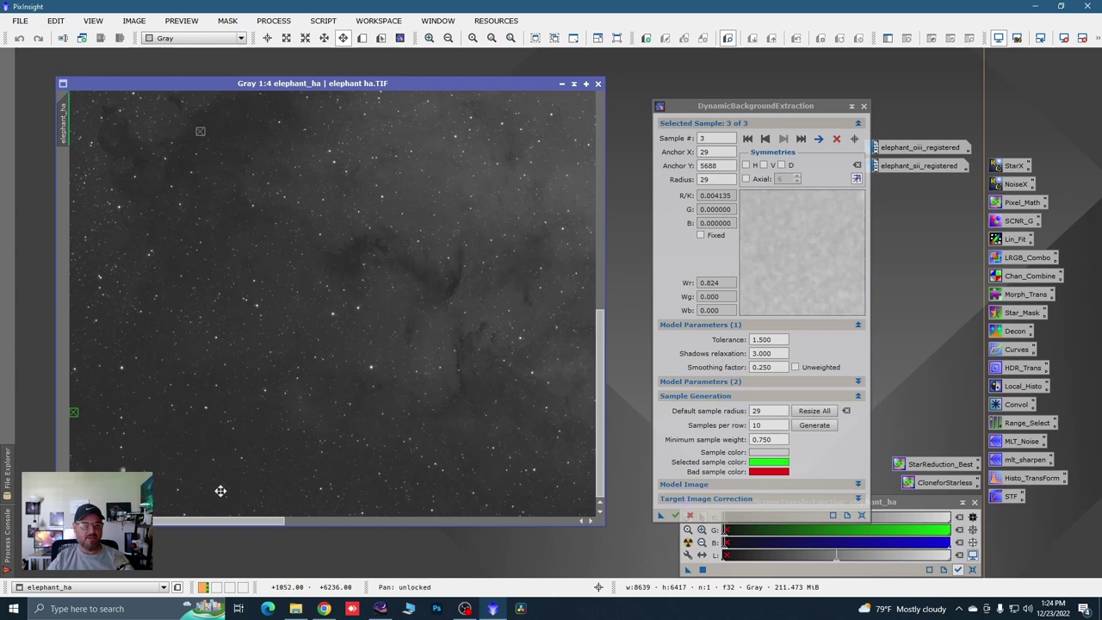
pyautogui.click(82, 512)
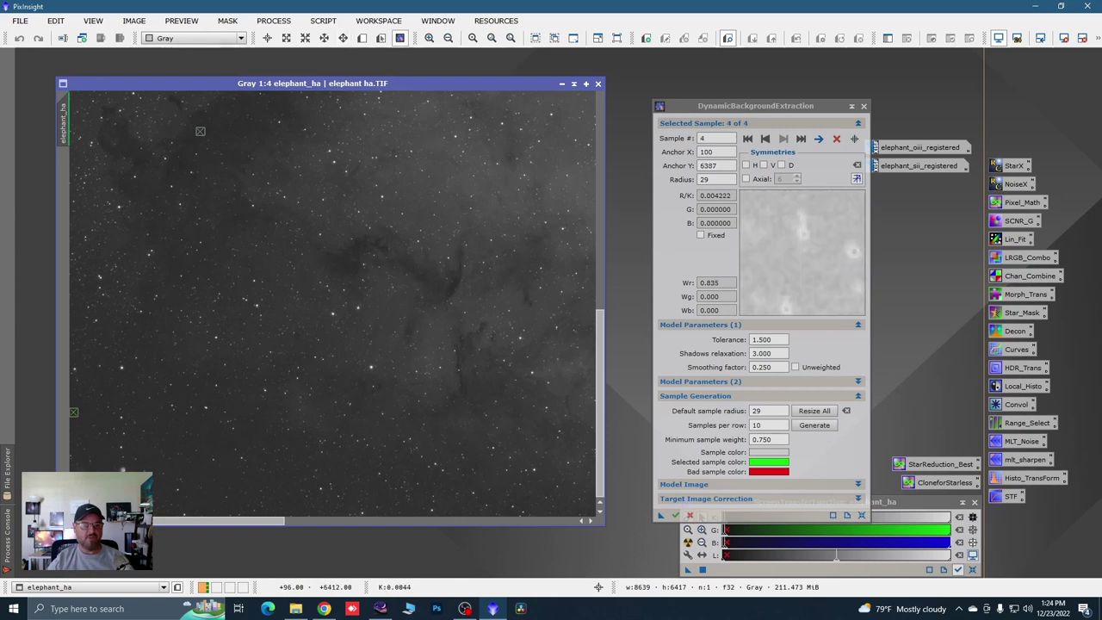
pyautogui.click(343, 515)
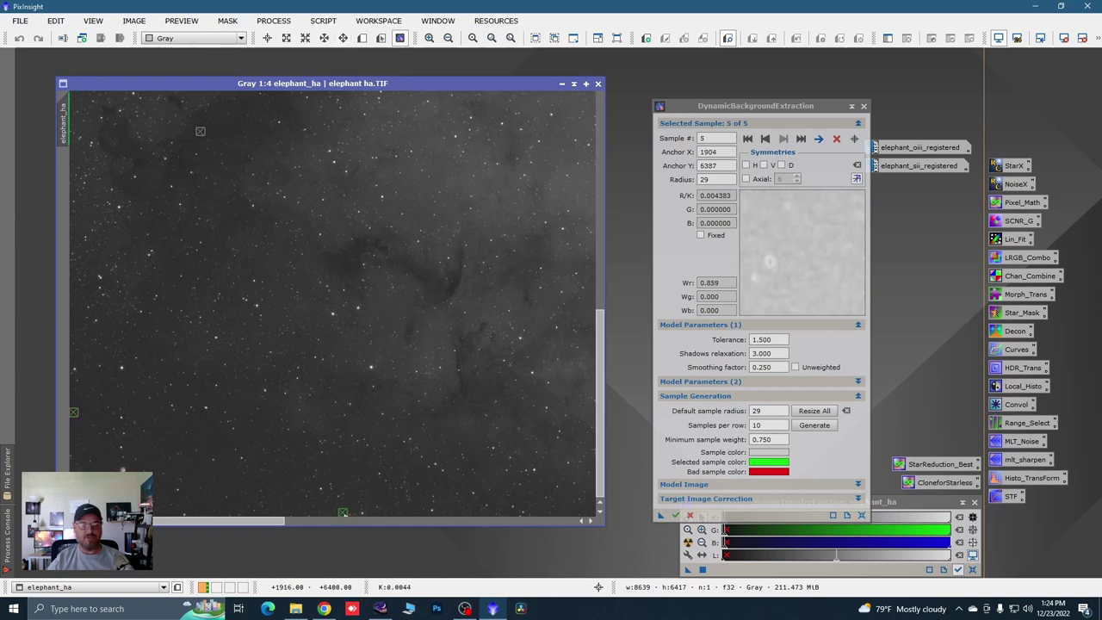
# Step: Add two more background samples along the image's bottom edge, at X 4656, Y 6387 and X 6748, Y 6360
pyautogui.moveTo(477, 492); pyautogui.dragTo(221, 485)
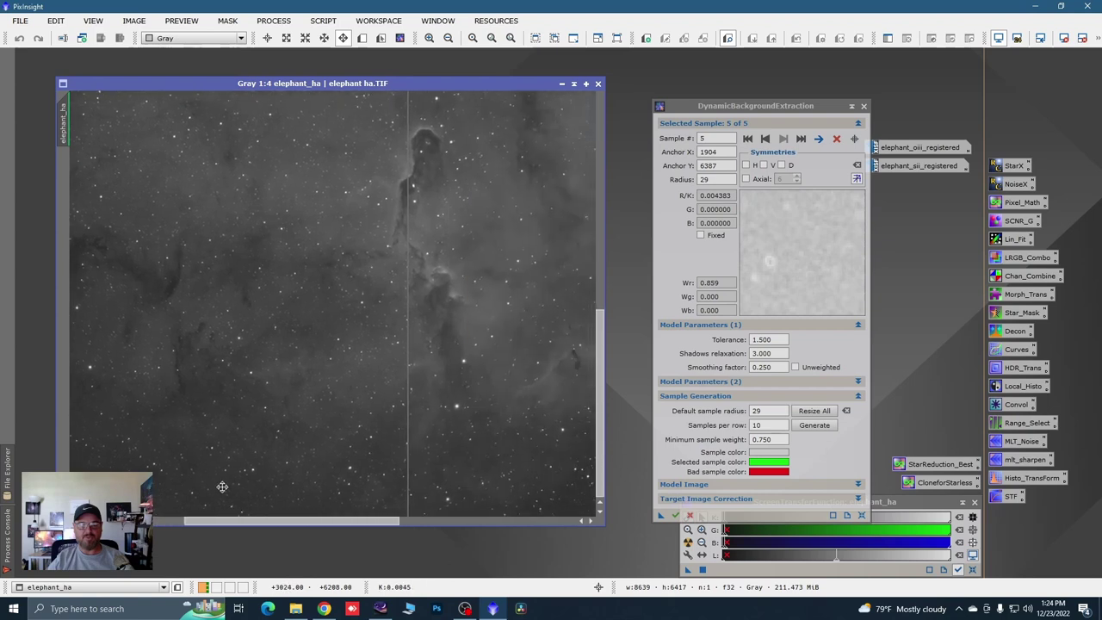
pyautogui.click(456, 513)
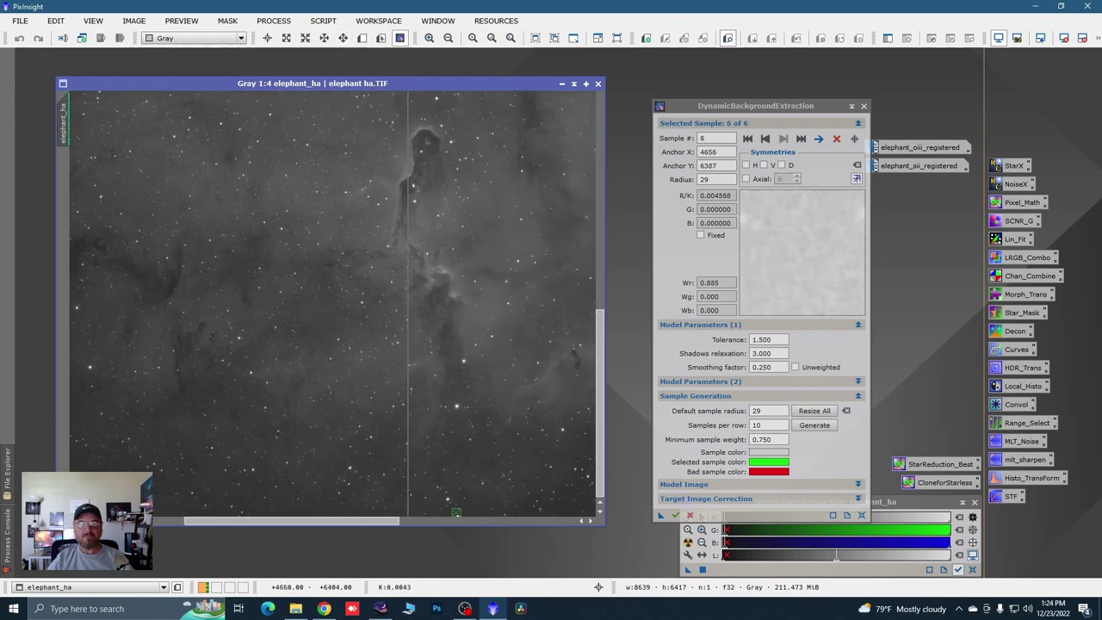
pyautogui.moveTo(534, 484); pyautogui.dragTo(278, 485)
pyautogui.click(497, 513)
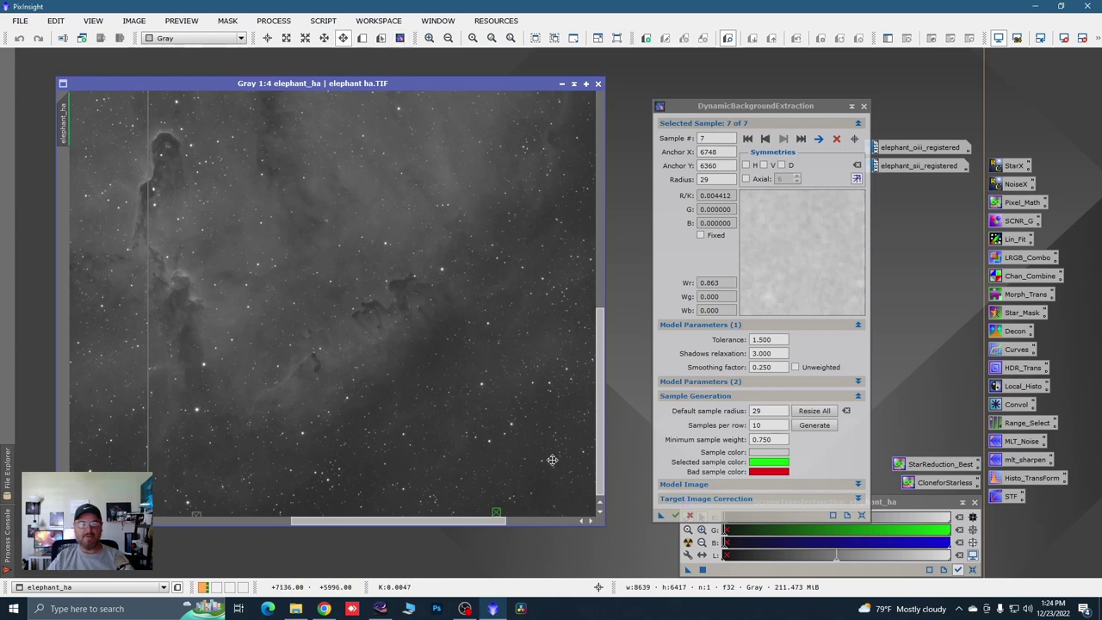
# Step: Place background samples at X 8000, Y 5808 and in the image's lower-right corner at X 8609, Y 6328
pyautogui.moveTo(431, 459); pyautogui.dragTo(258, 465)
pyautogui.click(505, 443)
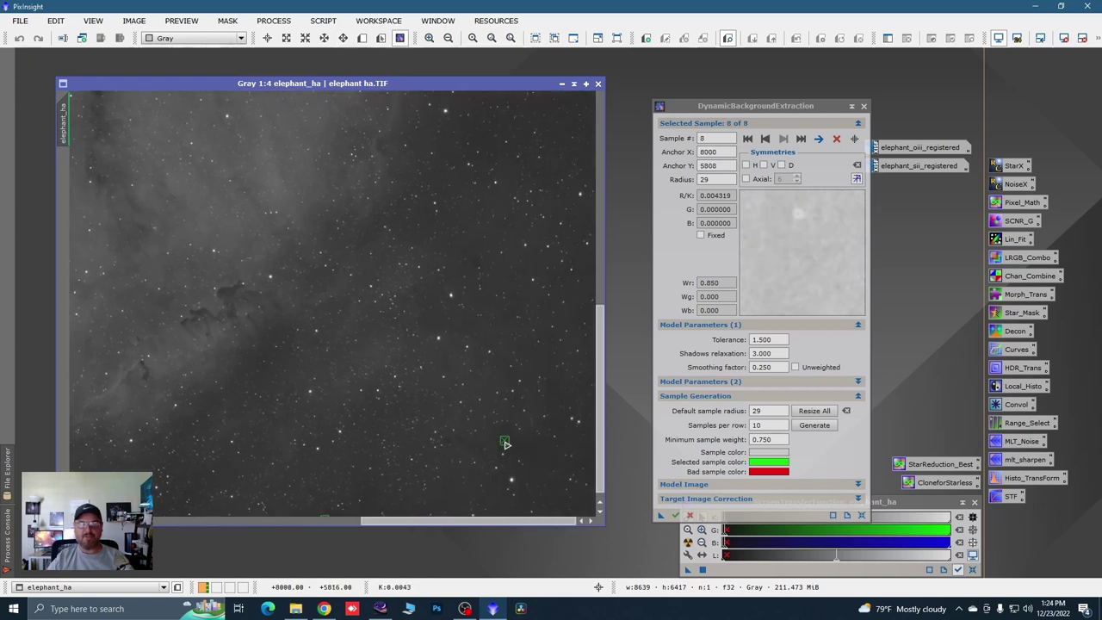
pyautogui.click(591, 515)
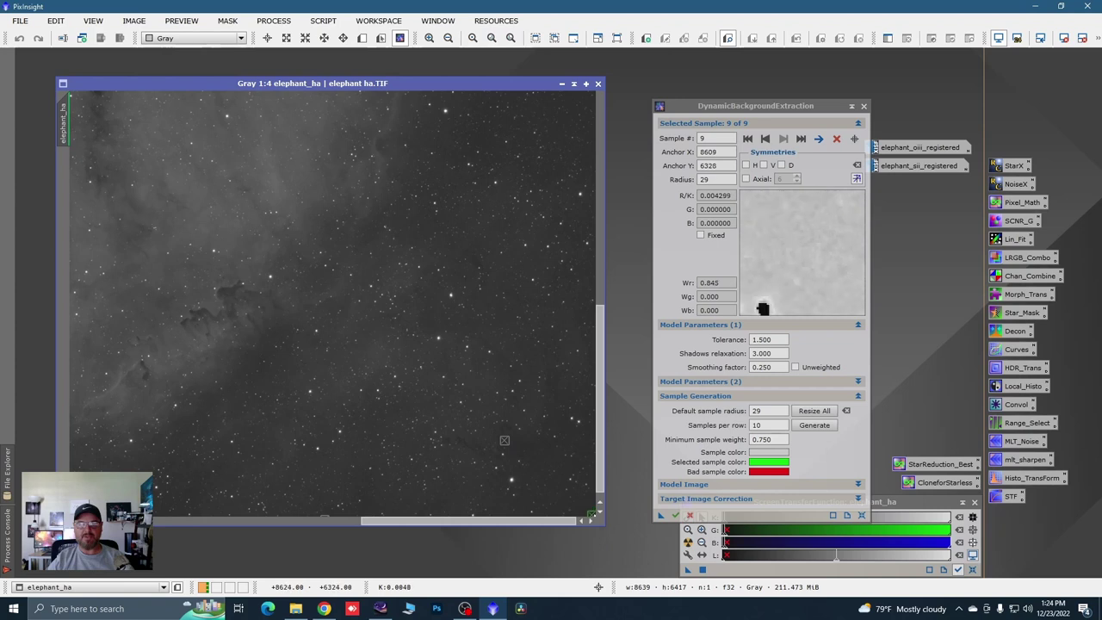
# Step: Add background samples on the image's right edge at X 8609, Y 3800 and X 8609, Y 1668
pyautogui.scroll(3, 528, 298)
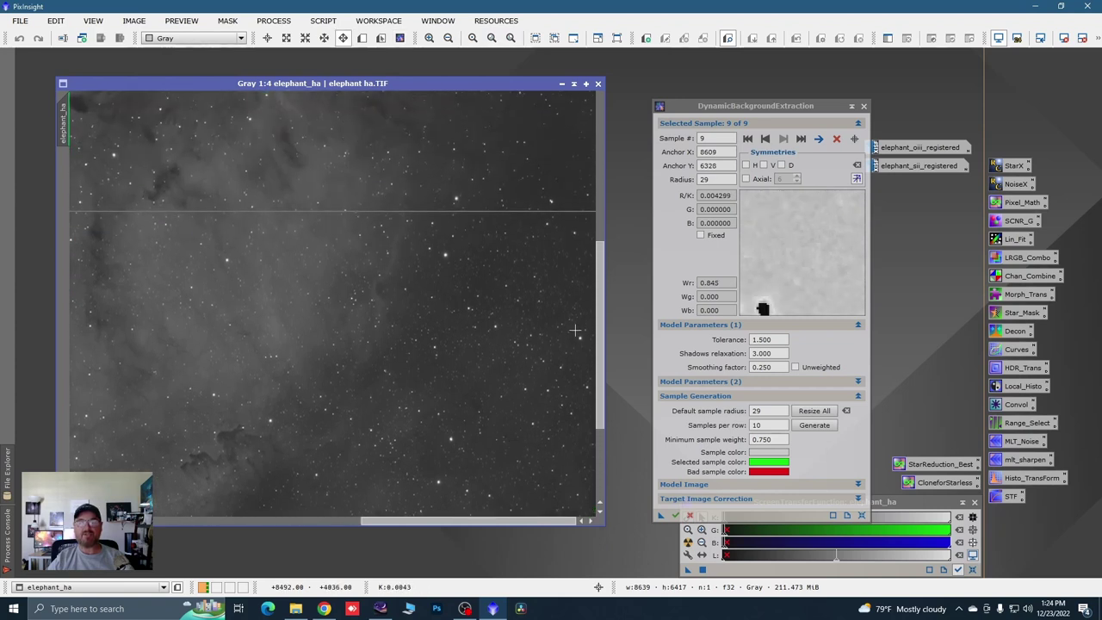
pyautogui.click(590, 294)
pyautogui.press('space')
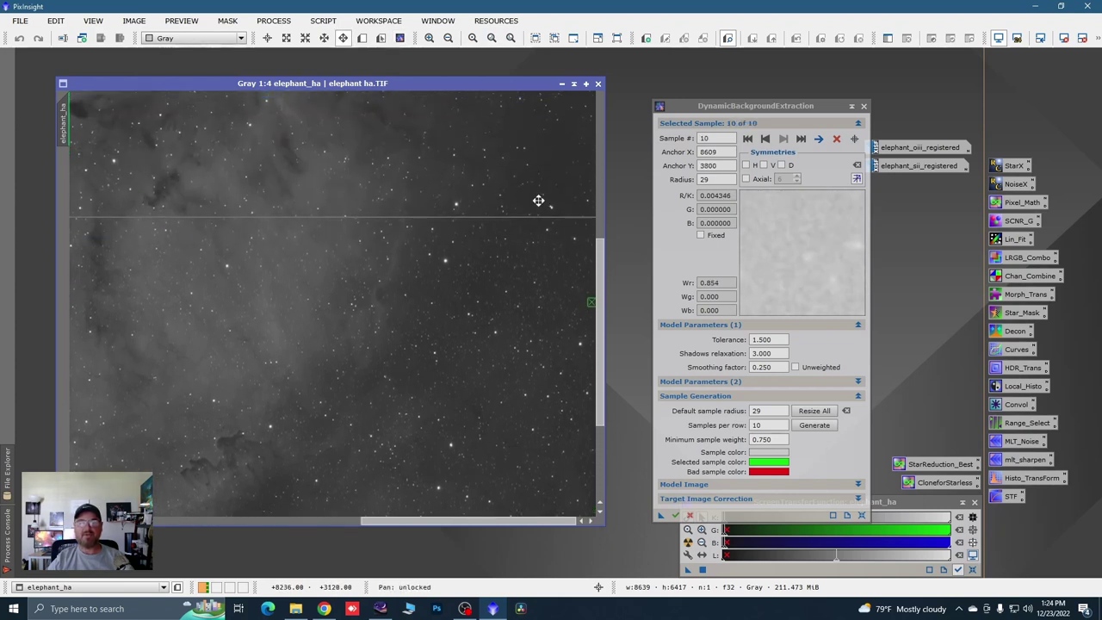
pyautogui.moveTo(541, 192); pyautogui.dragTo(527, 377)
pyautogui.scroll(1, 527, 377)
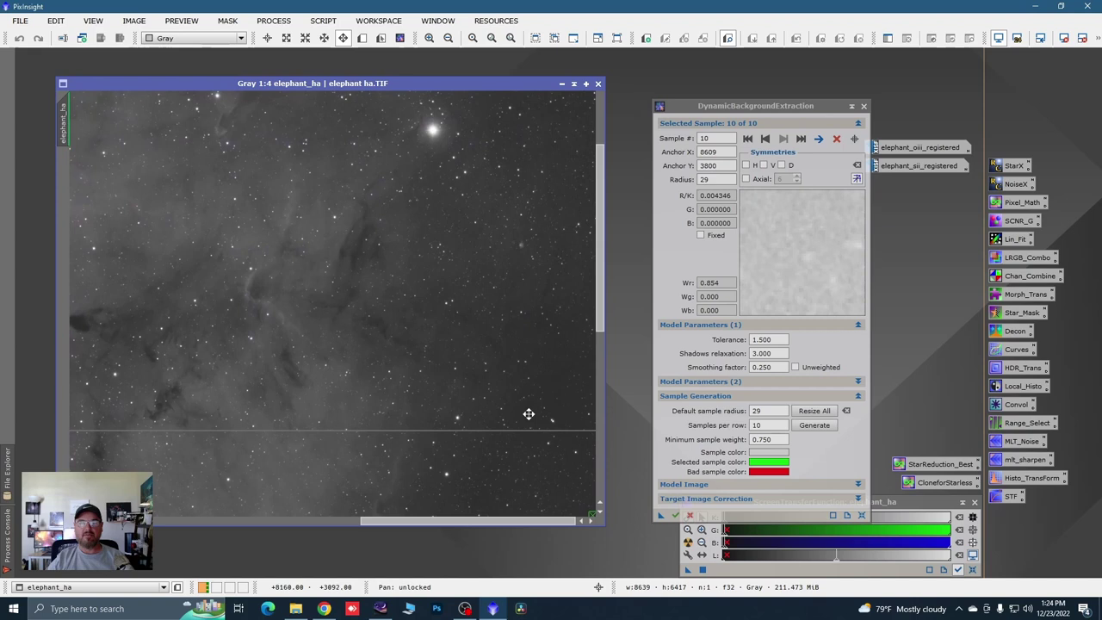
pyautogui.click(590, 220)
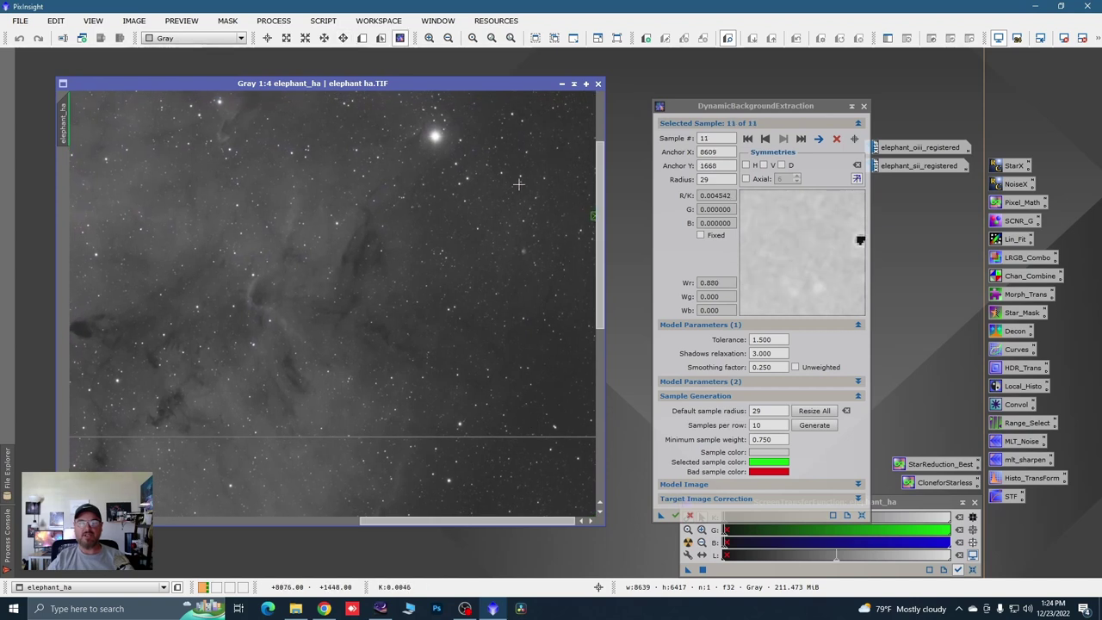
# Step: Place a background sample on the image's top edge at X 8168, Y 29, near the upper-right corner
pyautogui.scroll(1, 529, 162)
pyautogui.scroll(2, 529, 162)
pyautogui.click(528, 102)
pyautogui.moveTo(528, 102); pyautogui.dragTo(531, 97)
pyautogui.press('space')
# Step: Examine the nebula and the image borders for further background areas and check the overall sample distribution
pyautogui.moveTo(315, 127); pyautogui.dragTo(455, 160)
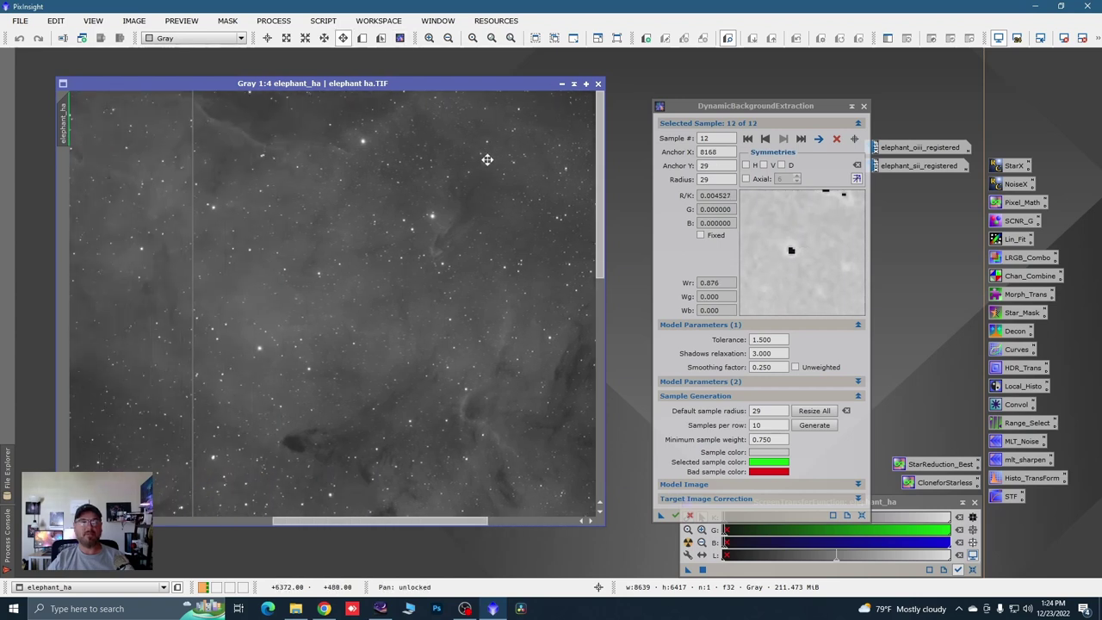
pyautogui.moveTo(247, 152); pyautogui.dragTo(446, 160)
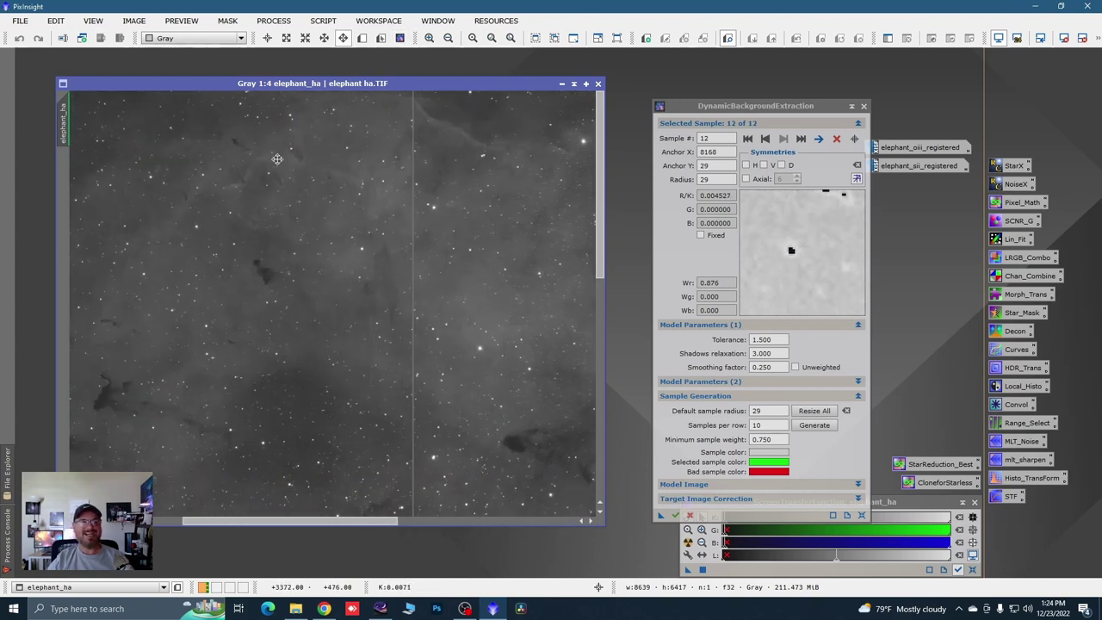
pyautogui.moveTo(249, 165); pyautogui.dragTo(522, 180)
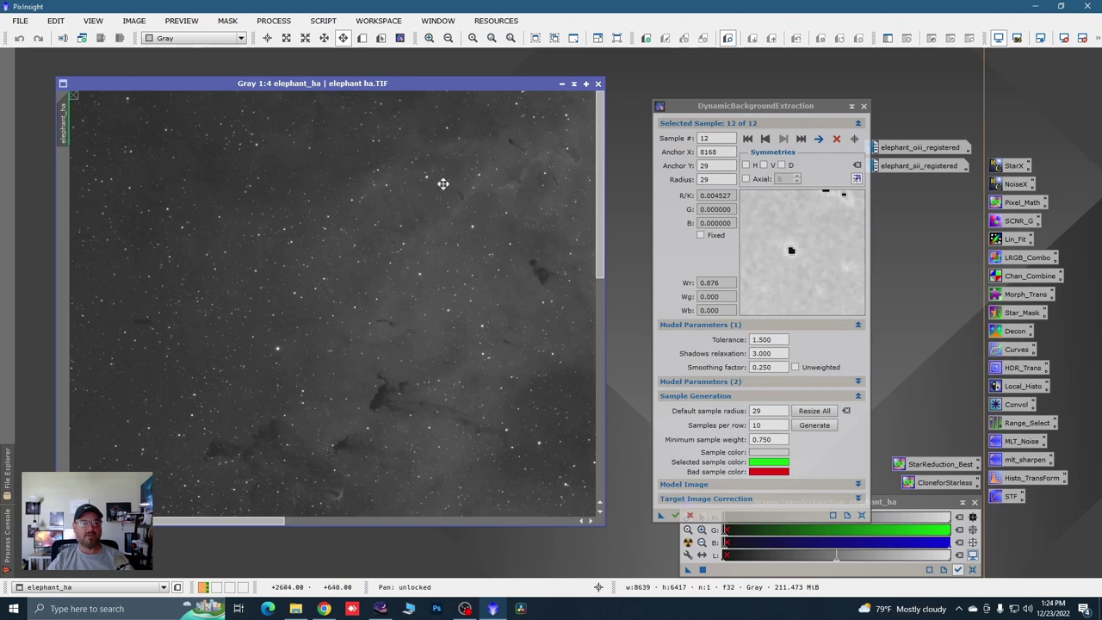
pyautogui.scroll(-1, 448, 184)
pyautogui.moveTo(448, 184); pyautogui.dragTo(356, 216)
pyautogui.moveTo(361, 401); pyautogui.dragTo(363, 288)
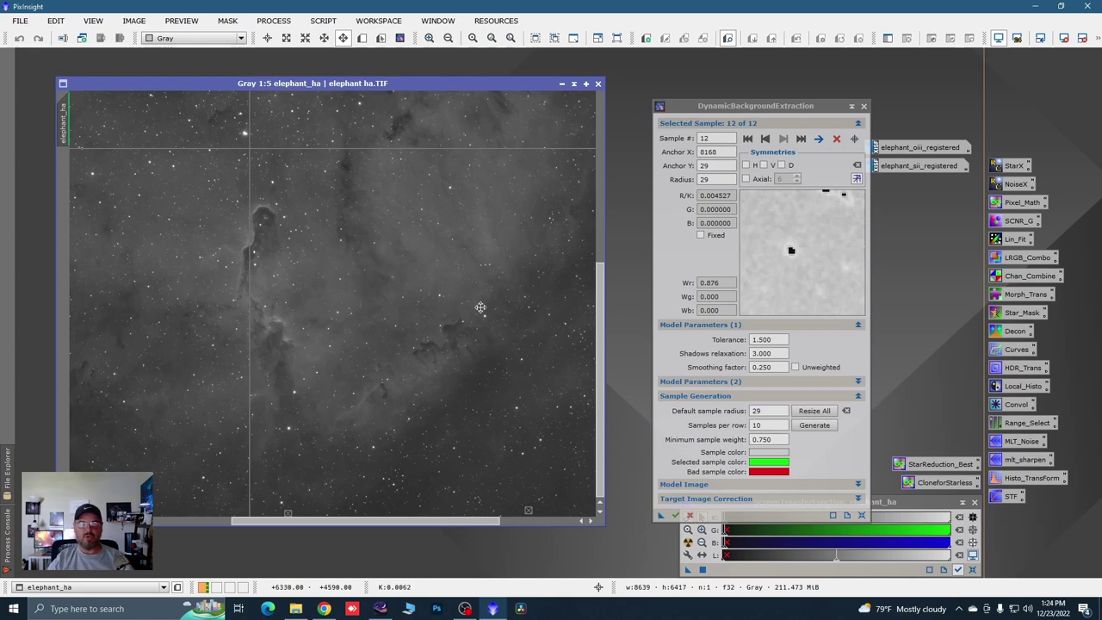
pyautogui.moveTo(479, 306); pyautogui.dragTo(233, 287)
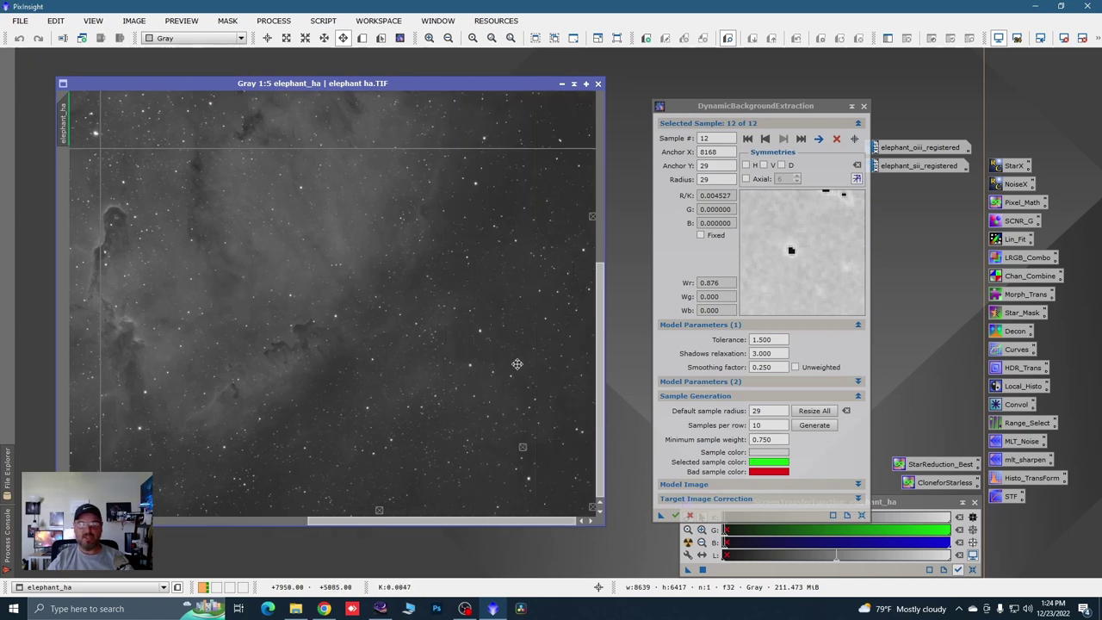
pyautogui.moveTo(260, 349); pyautogui.dragTo(440, 345)
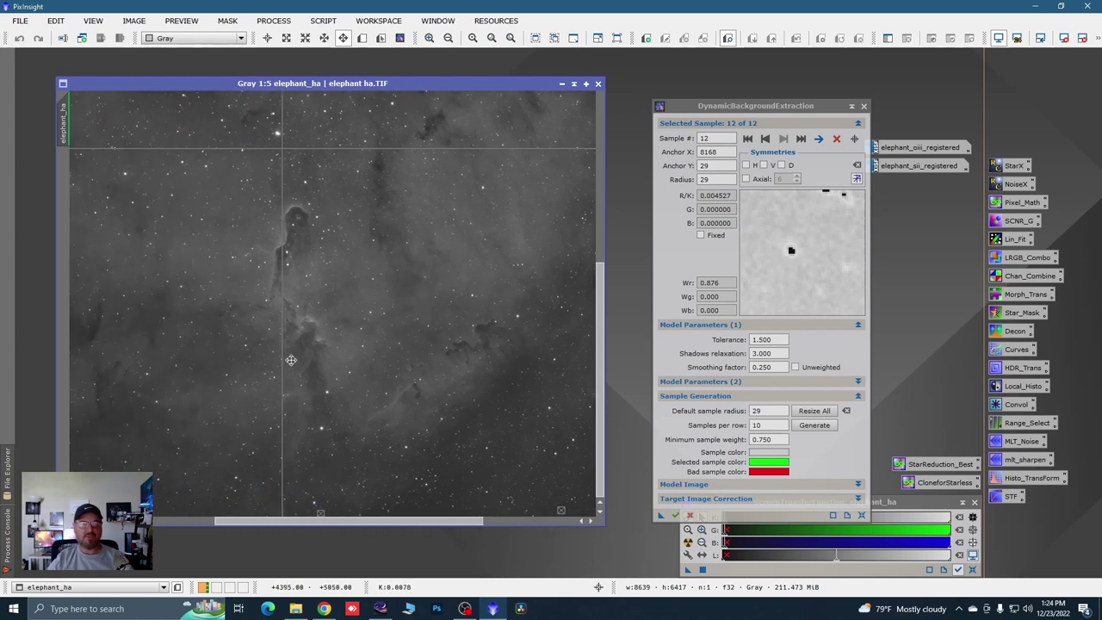
pyautogui.scroll(-3, 487, 358)
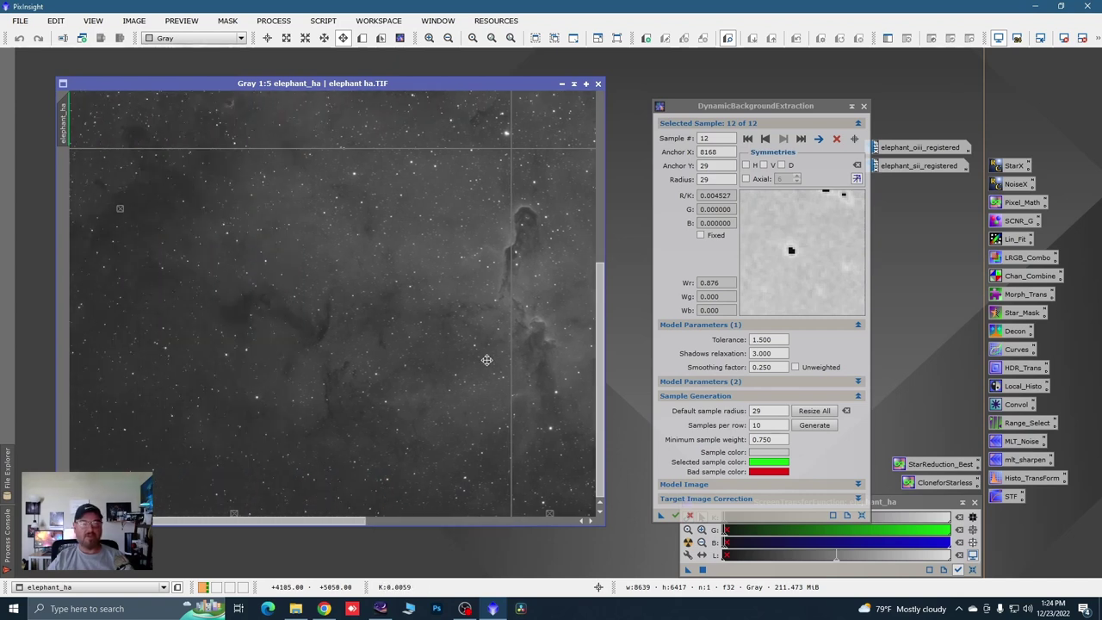
pyautogui.scroll(-2, 487, 360)
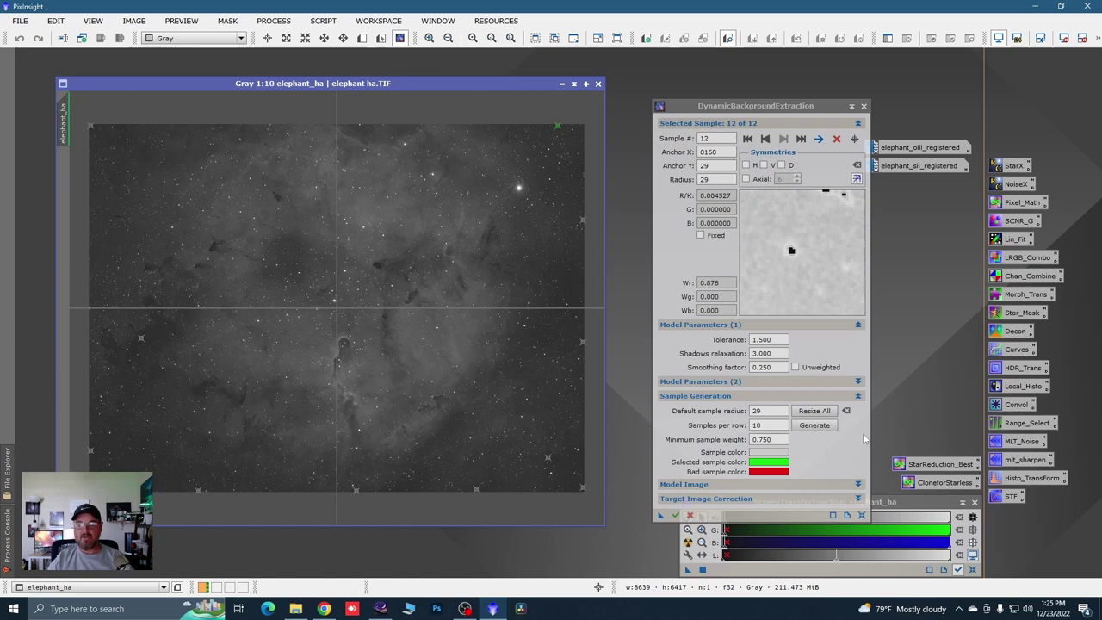
# Step: Set the target image correction to Division with the background model discarded, and run the background extraction
pyautogui.click(858, 500)
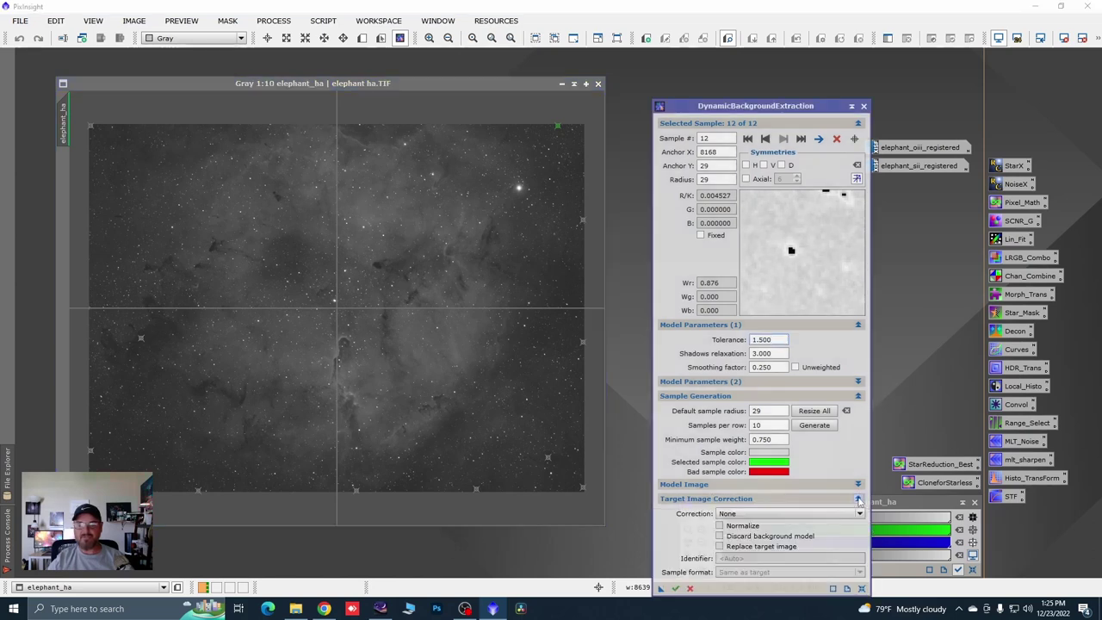
pyautogui.click(860, 513)
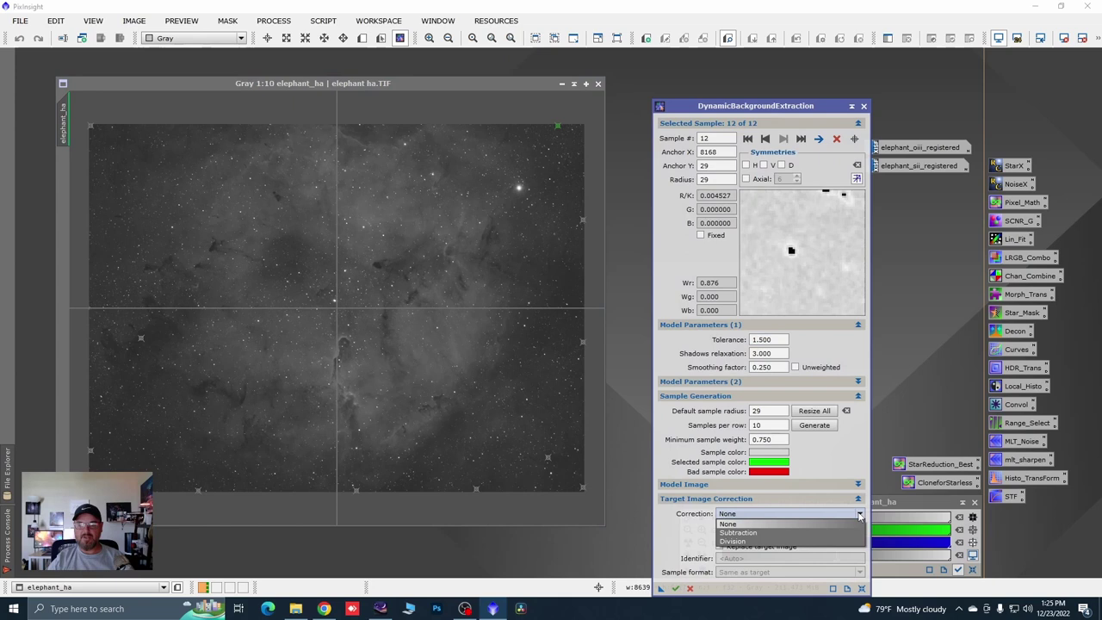
pyautogui.click(746, 544)
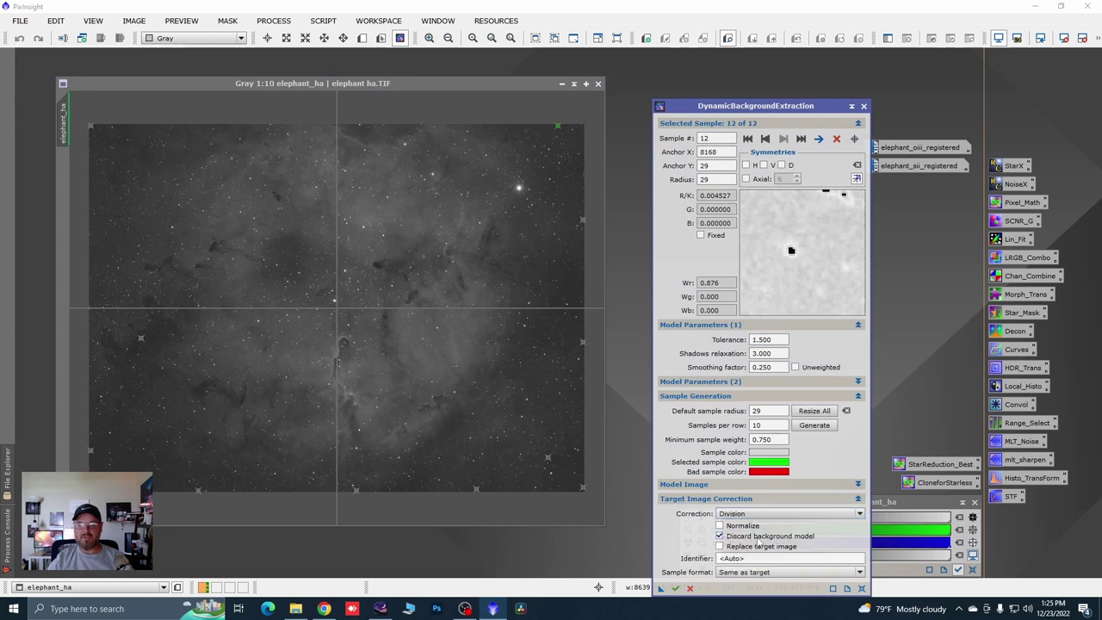
pyautogui.click(678, 589)
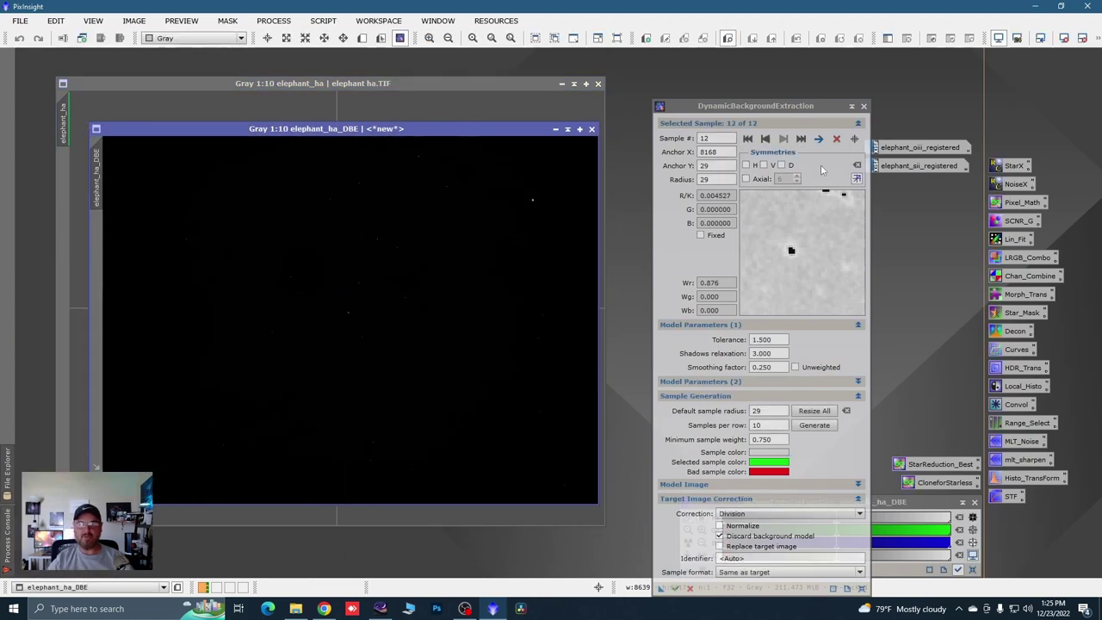
# Step: Move the DynamicBackgroundExtraction window off the screen stretch controls and auto-stretch the corrected Ha image
pyautogui.moveTo(800, 111); pyautogui.dragTo(852, 93)
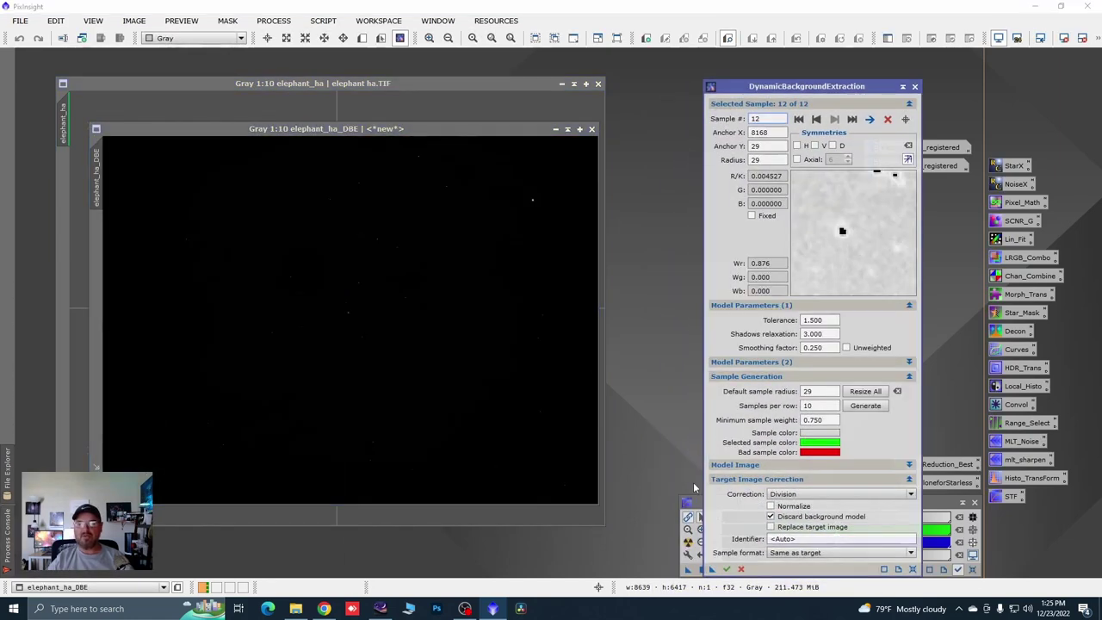
pyautogui.click(687, 541)
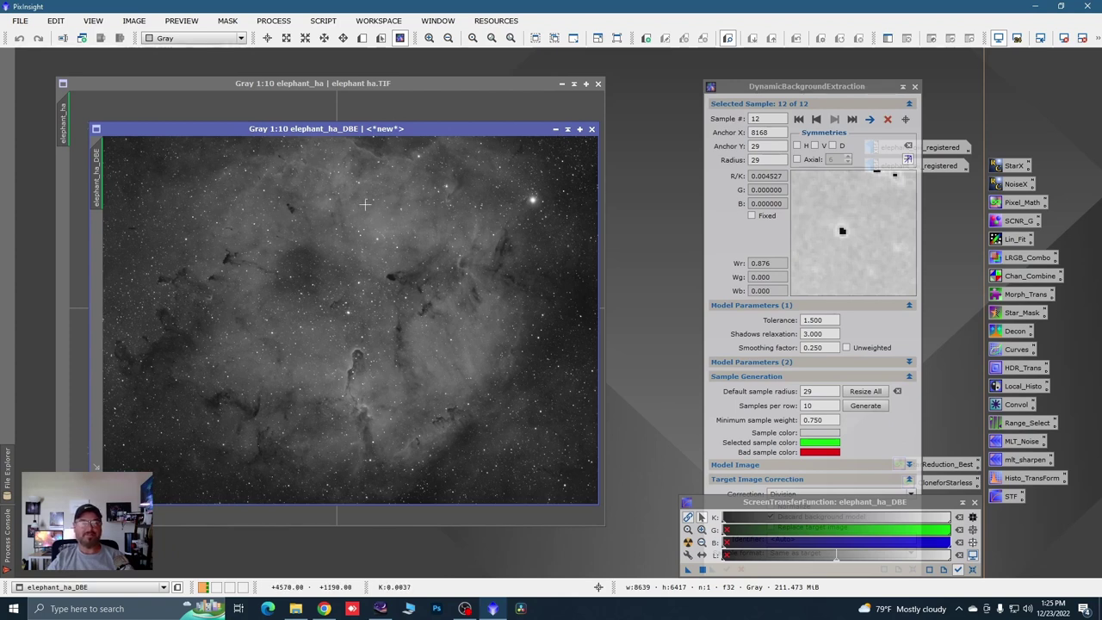
# Step: Rename the corrected image's identifier to ha
pyautogui.doubleClick(96, 180)
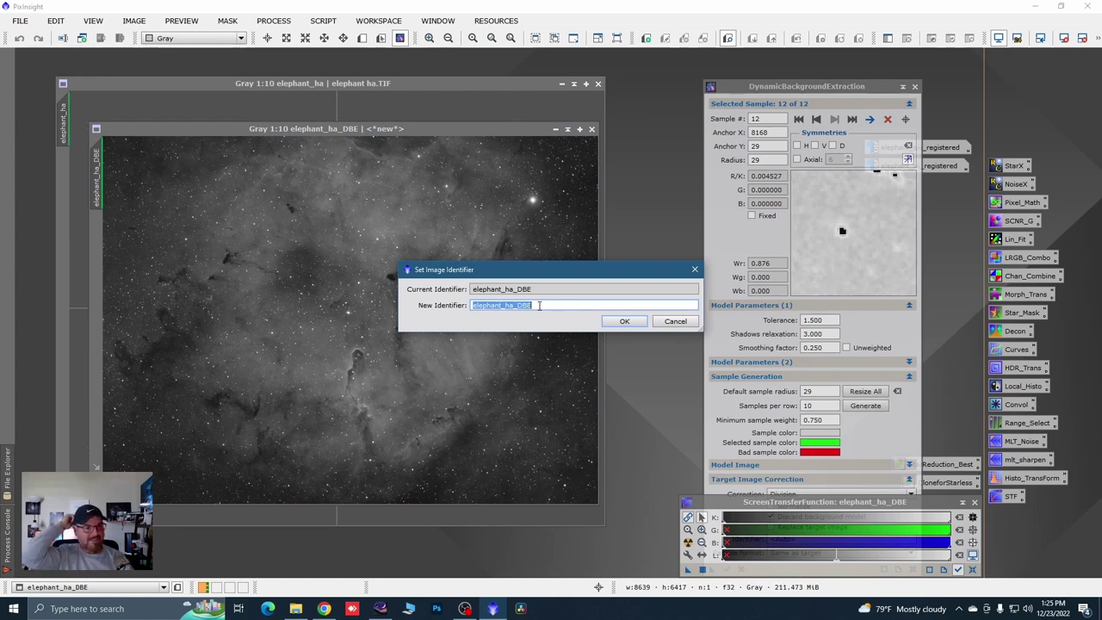
pyautogui.write('ha')
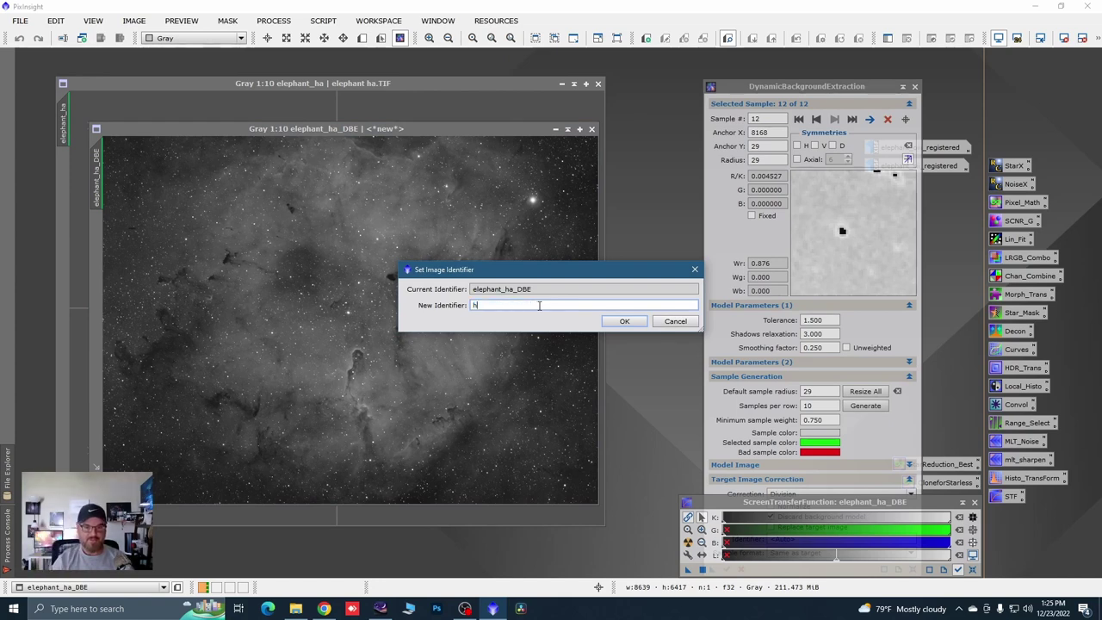
pyautogui.click(625, 322)
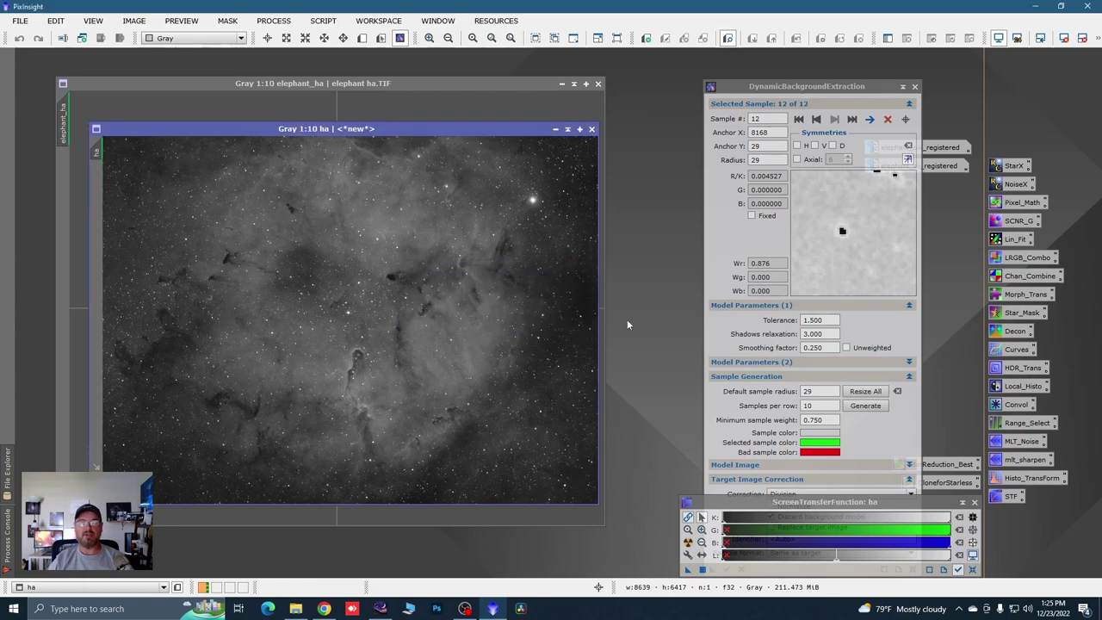
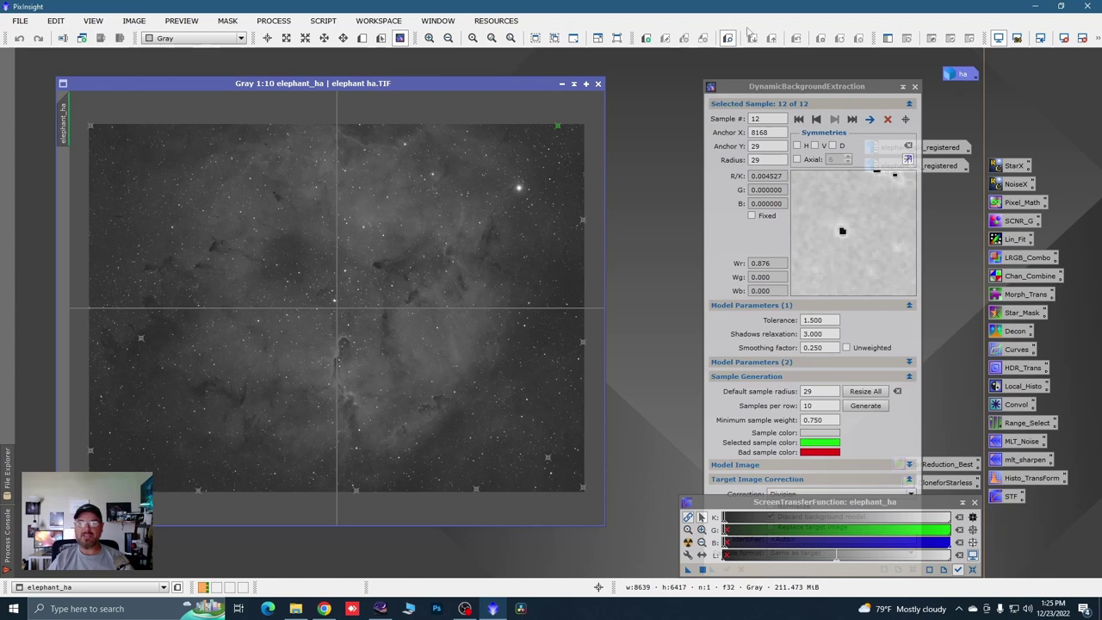
# Step: Save the current DynamicBackgroundExtraction settings and sample points as a process icon on the workspace below the STF icon
pyautogui.moveTo(782, 86); pyautogui.dragTo(782, 38)
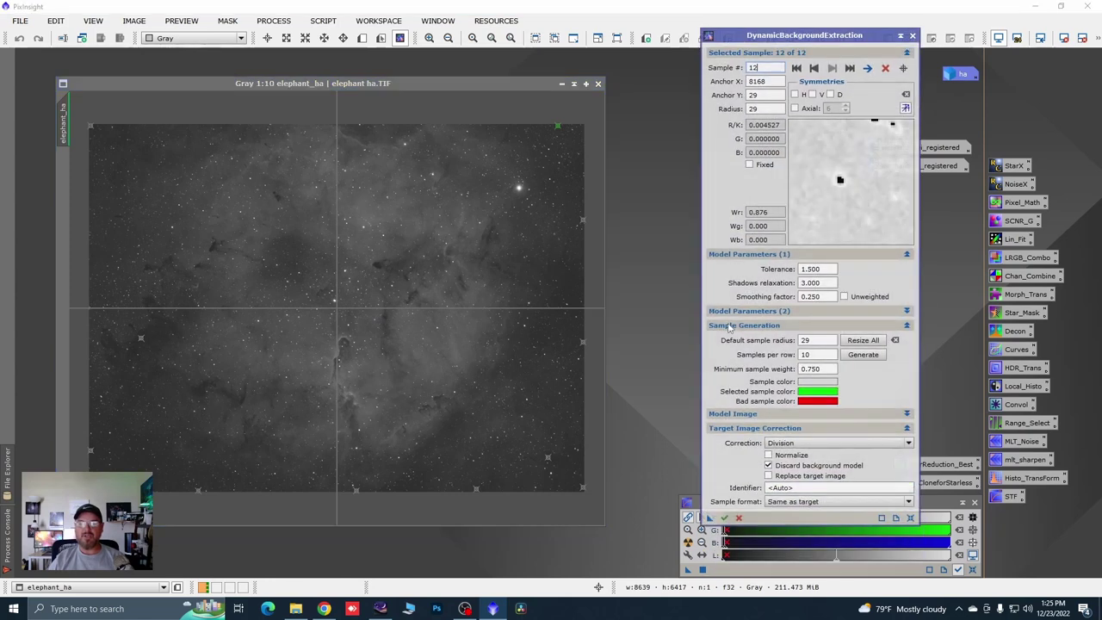
pyautogui.moveTo(710, 519); pyautogui.dragTo(1005, 531)
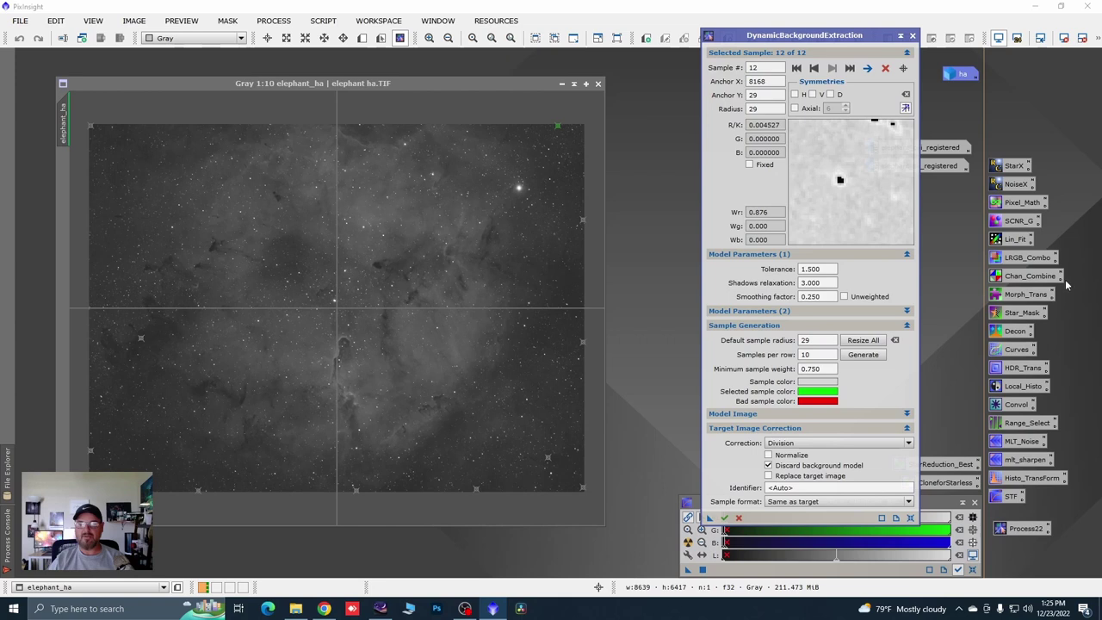
# Step: End the active DynamicBackgroundExtraction session and close the original elephant_ha image
pyautogui.click(913, 36)
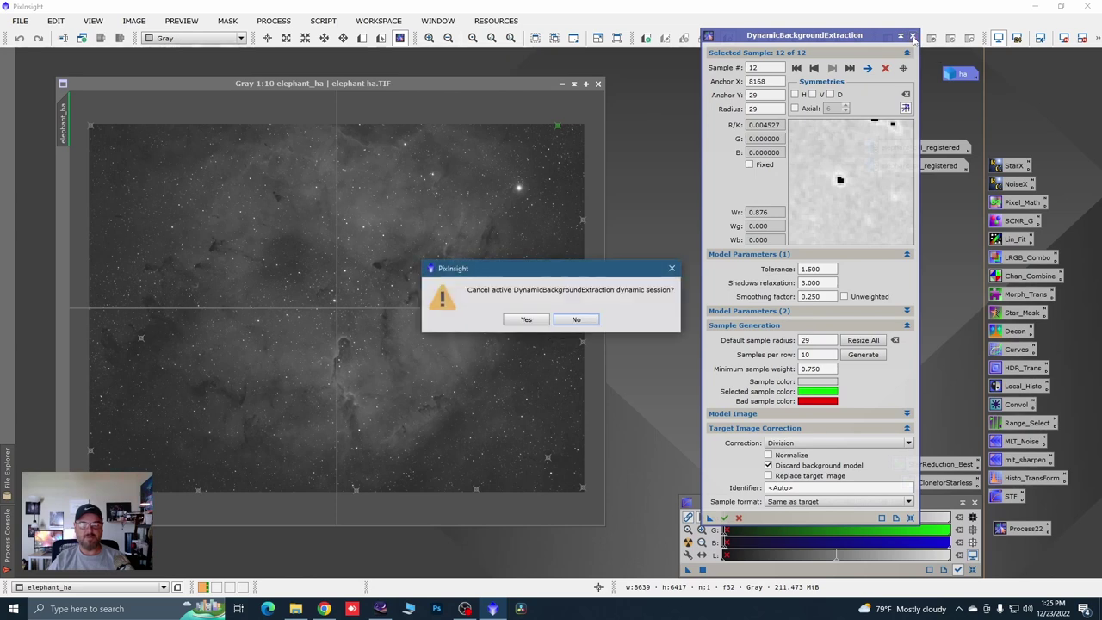
pyautogui.click(526, 321)
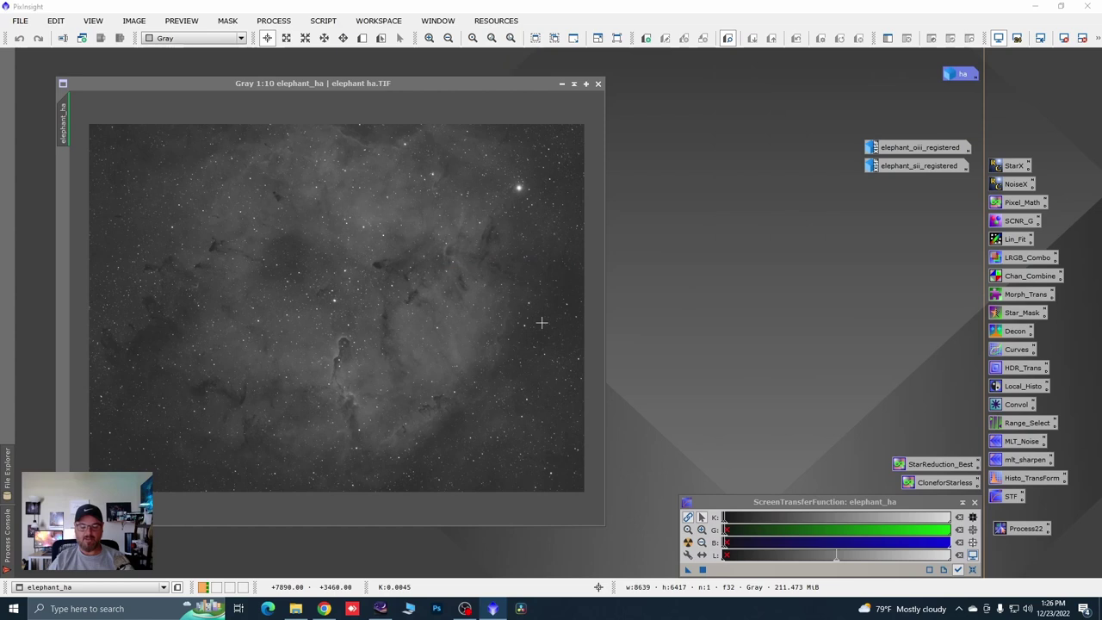
pyautogui.click(598, 84)
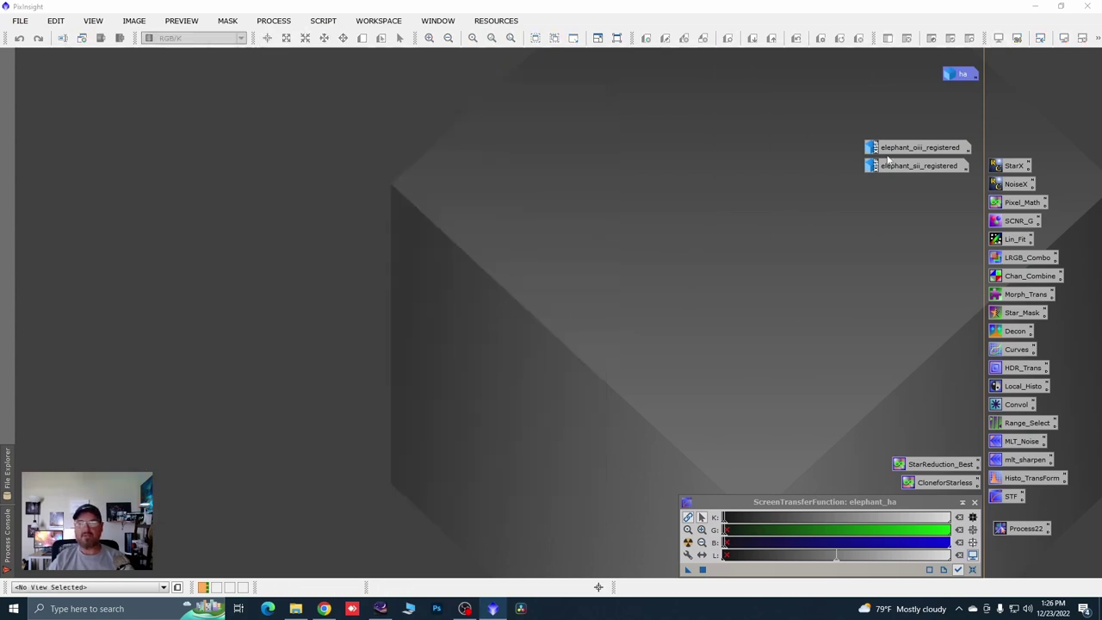
pyautogui.doubleClick(912, 147)
pyautogui.moveTo(543, 127); pyautogui.dragTo(470, 94)
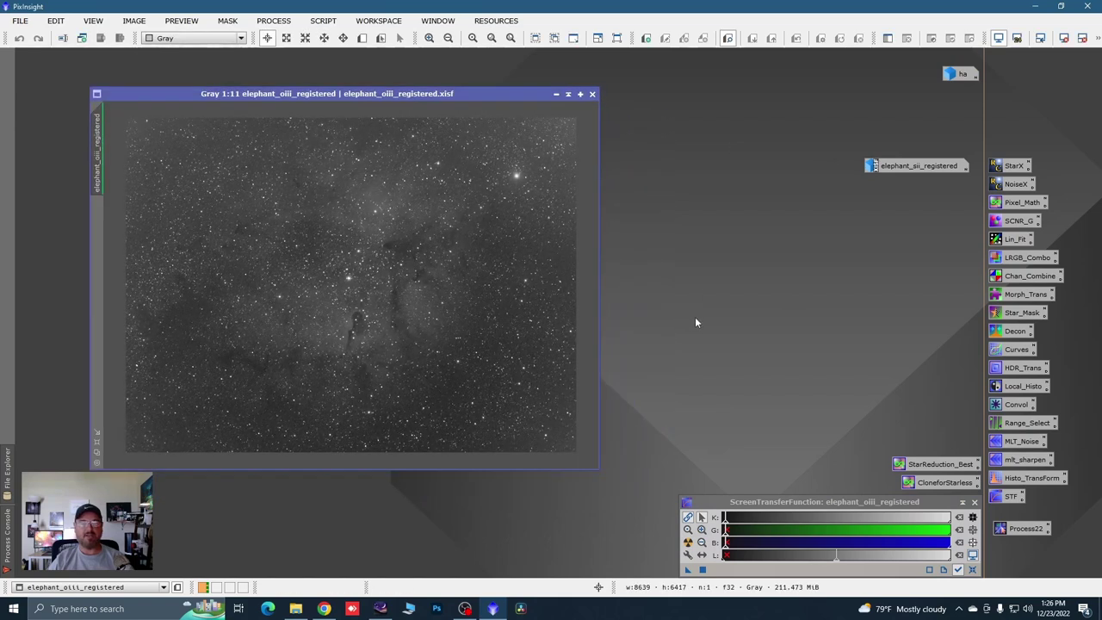
pyautogui.click(556, 94)
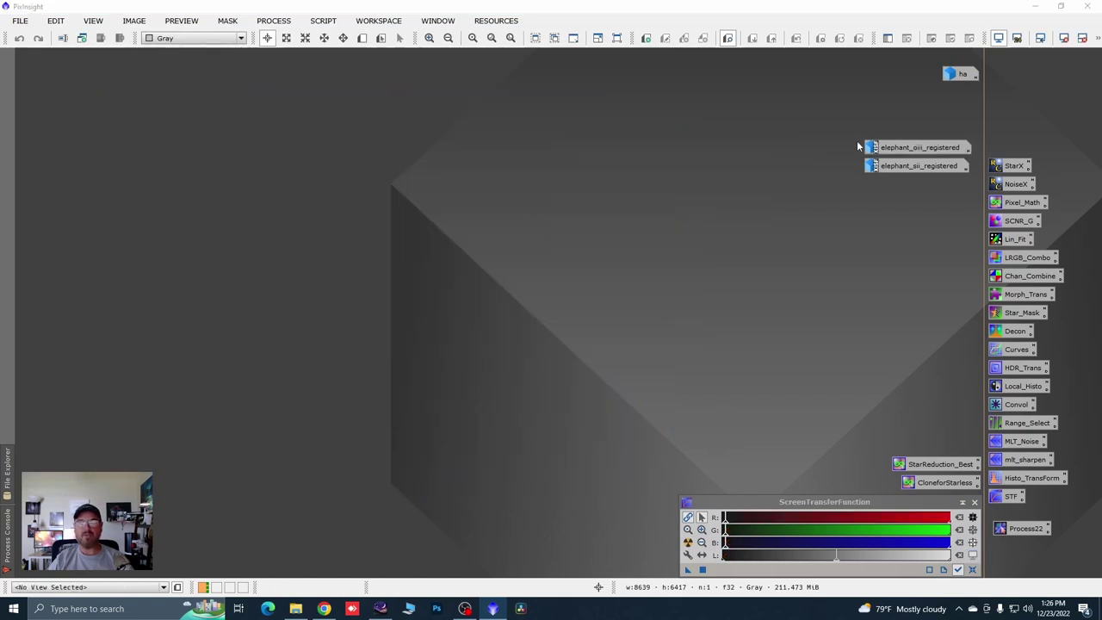
# Step: Open elephant_sii_registered and run the background extraction on it with the saved Process22 settings and samples
pyautogui.doubleClick(893, 168)
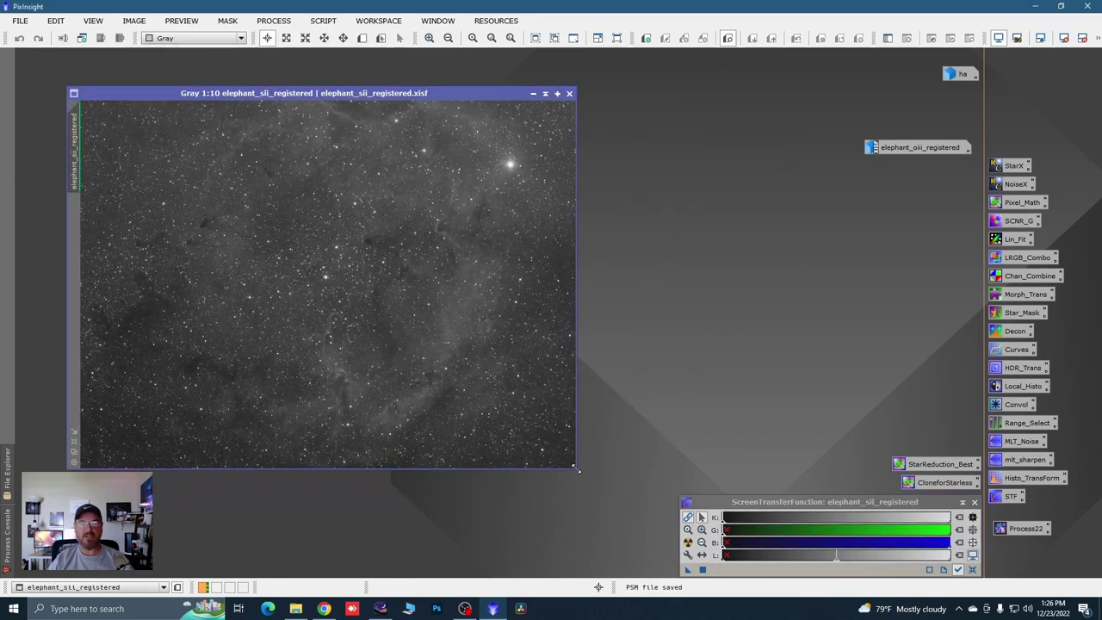
pyautogui.moveTo(575, 468); pyautogui.dragTo(637, 523)
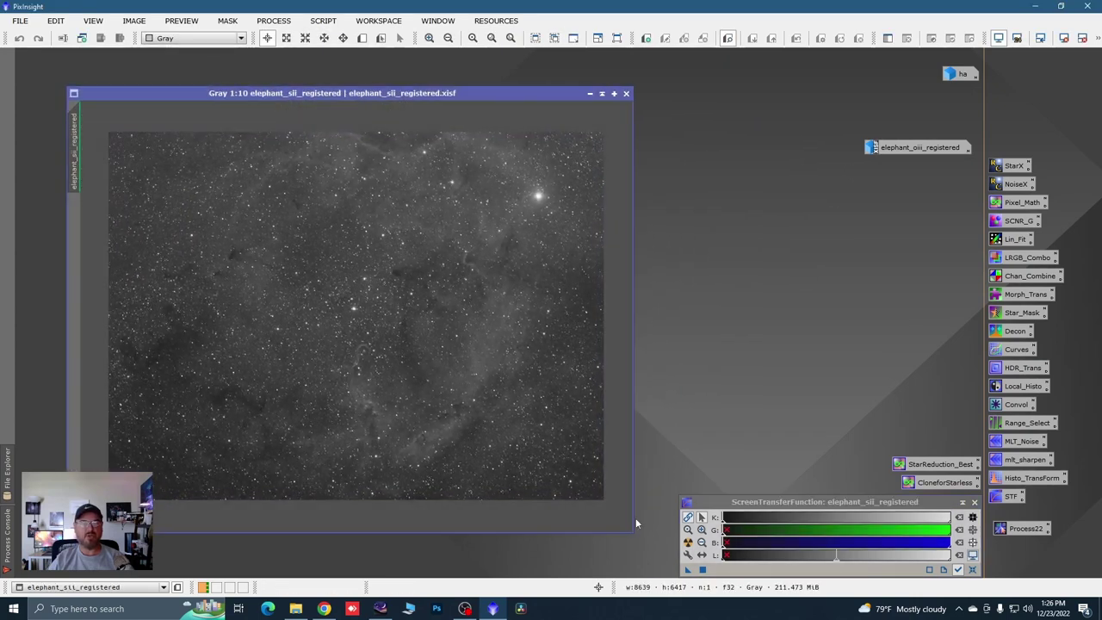
pyautogui.click(1018, 531)
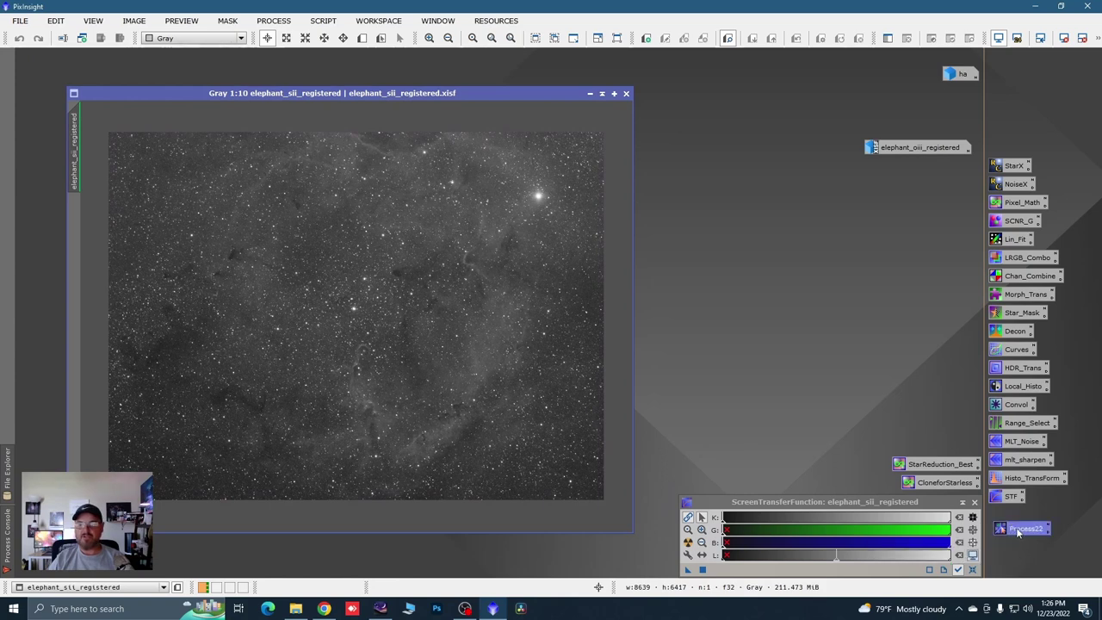
pyautogui.doubleClick(1019, 532)
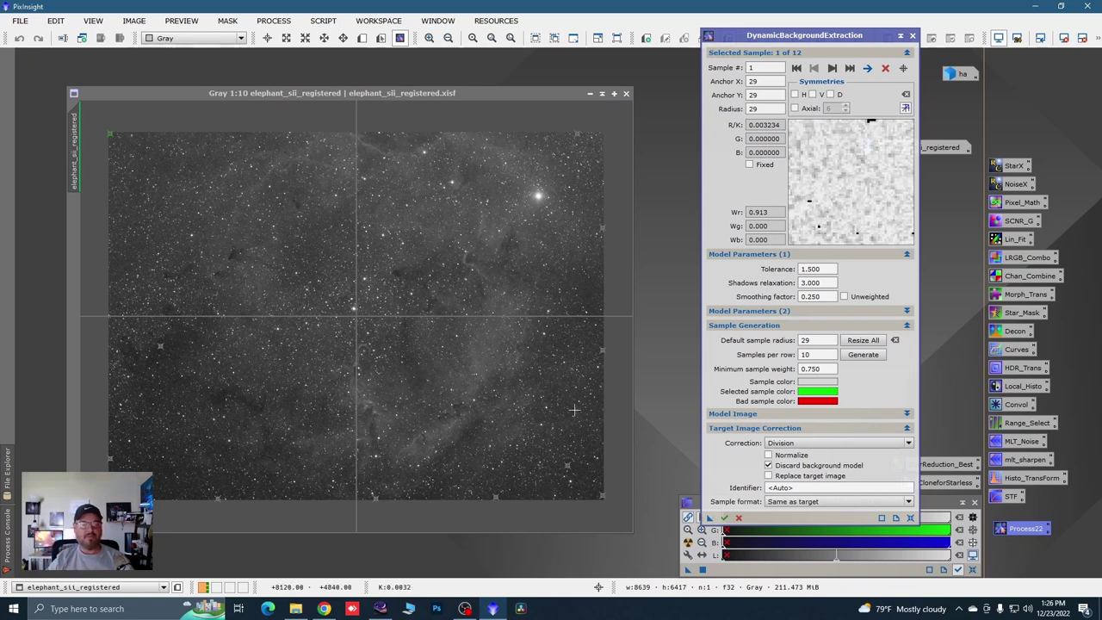
pyautogui.click(724, 517)
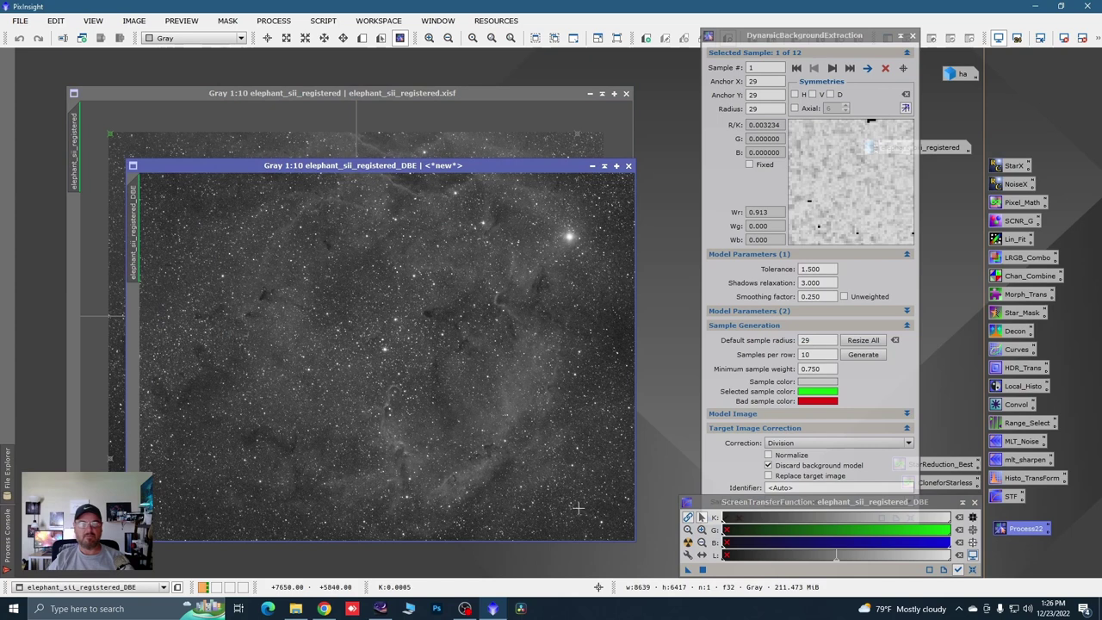
pyautogui.scroll(-1, 566, 402)
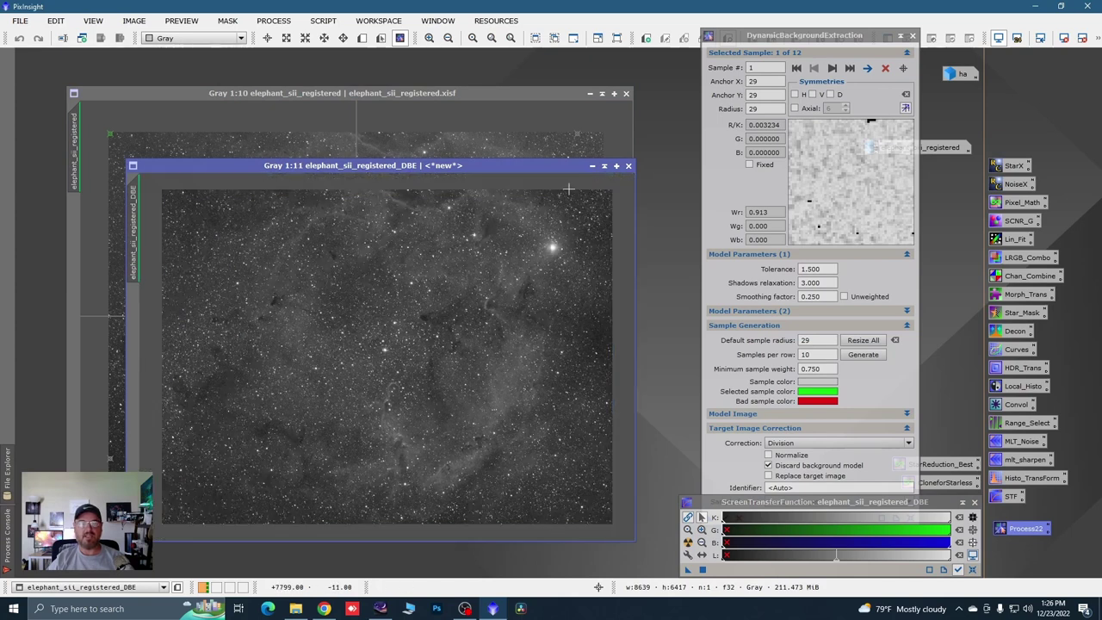
# Step: Rename the corrected SII image's identifier to sii and close the original elephant_sii_registered image
pyautogui.doubleClick(133, 230)
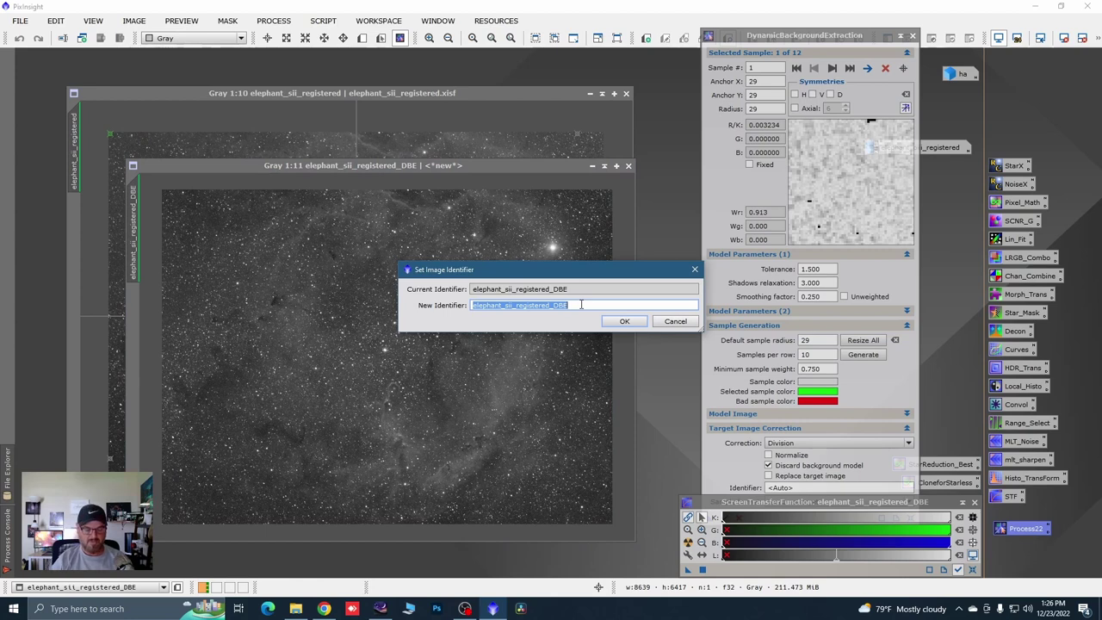
pyautogui.write('s')
pyautogui.write('ii')
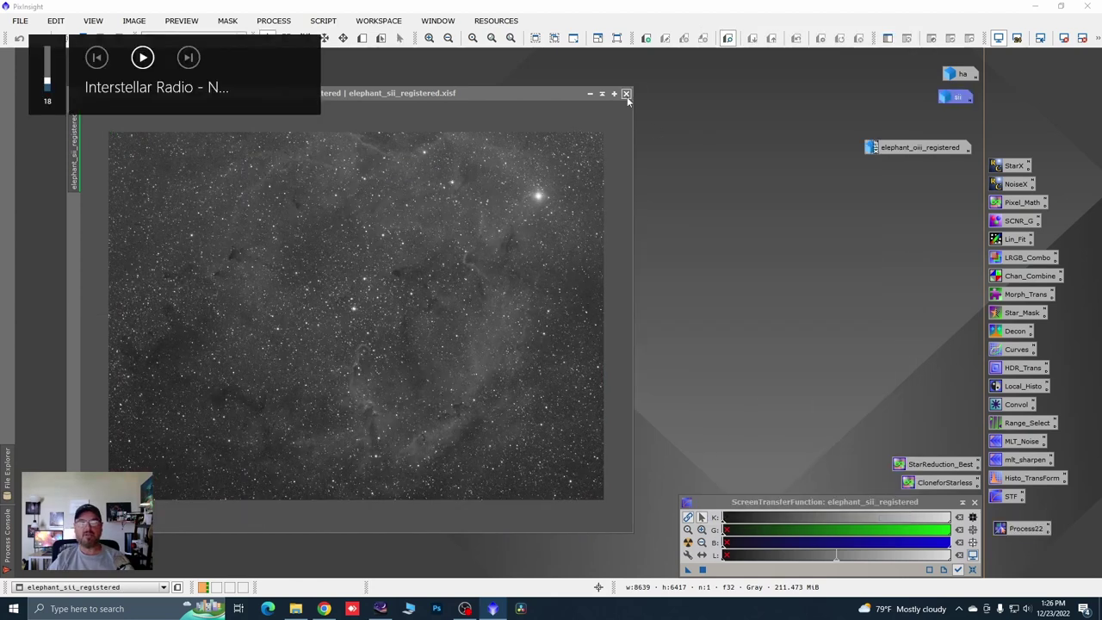
pyautogui.click(627, 97)
# Step: Open elephant_oiii_registered, run the background extraction with the saved Process22 settings, and auto-stretch the corrected image
pyautogui.doubleClick(894, 152)
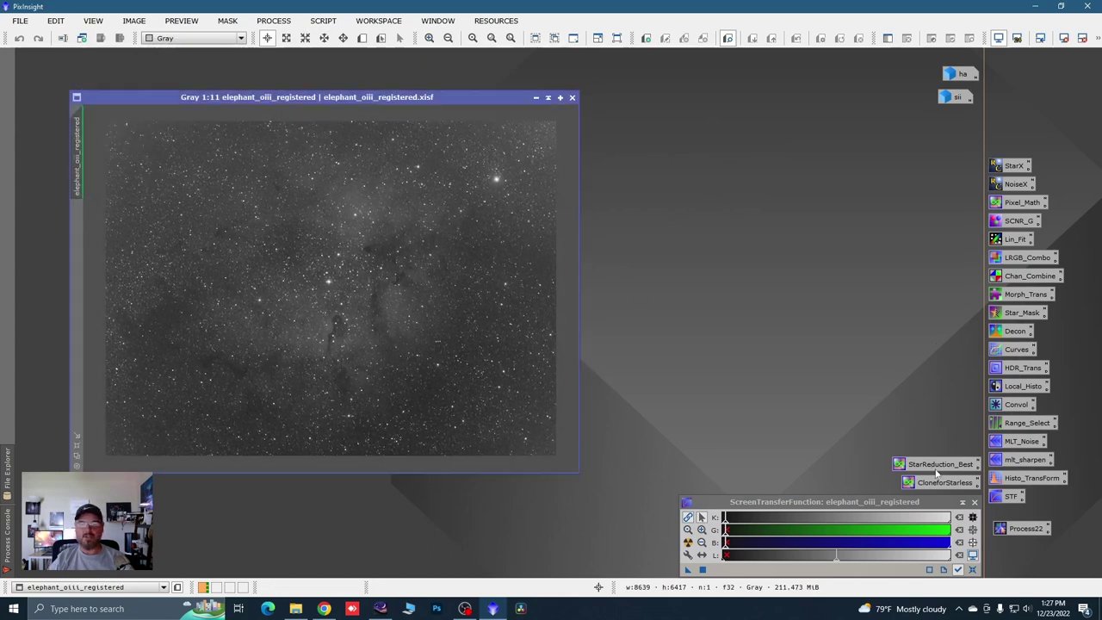
pyautogui.doubleClick(1021, 528)
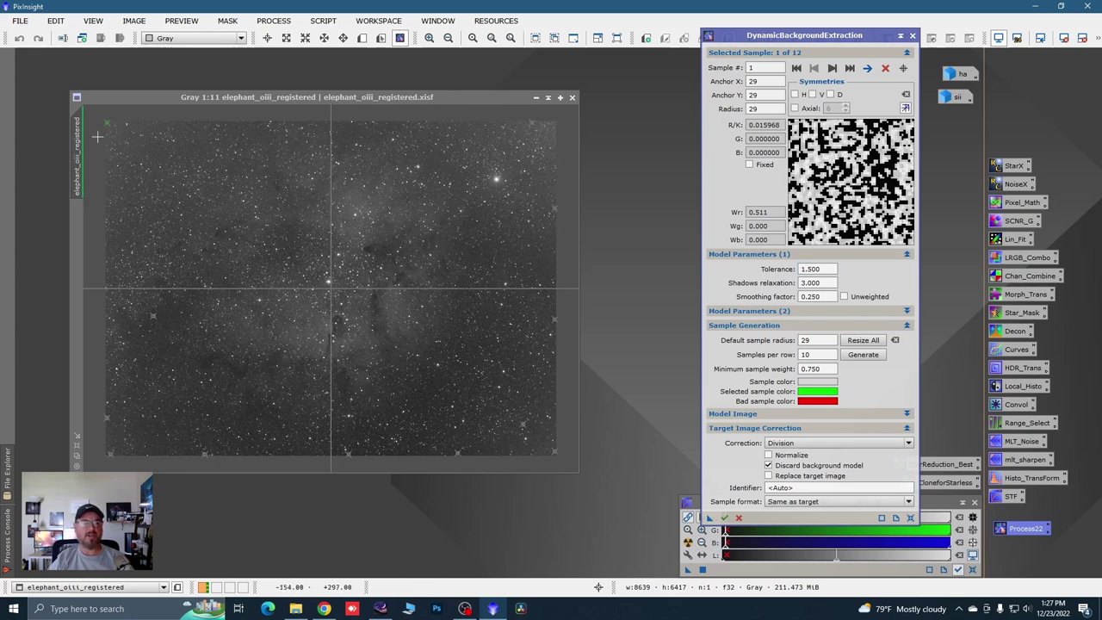
pyautogui.click(724, 517)
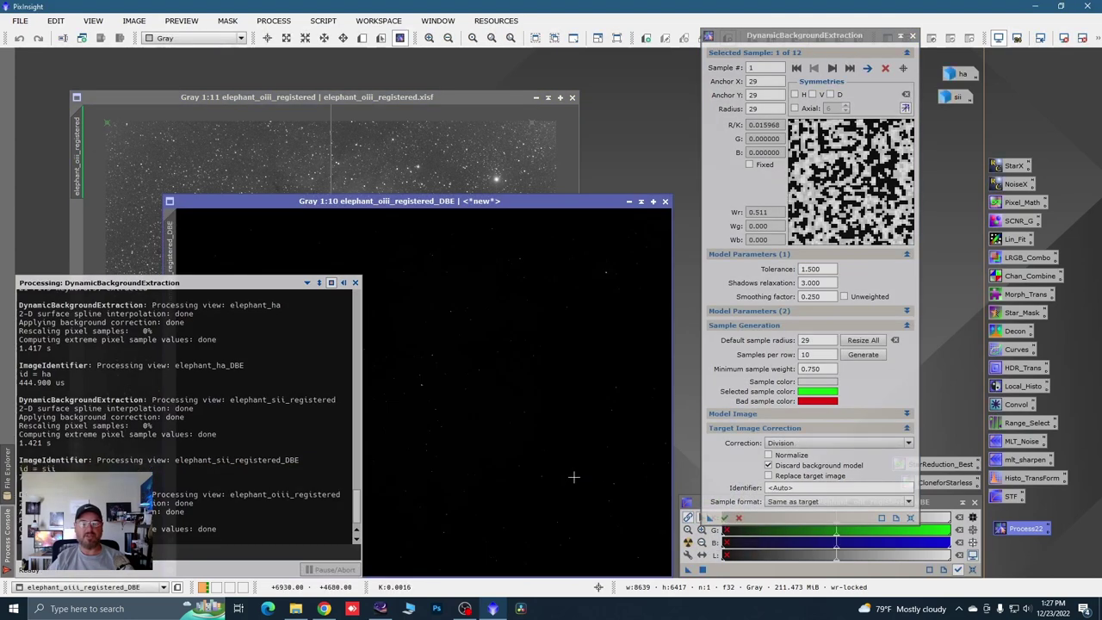
pyautogui.click(688, 542)
pyautogui.scroll(-1, 441, 448)
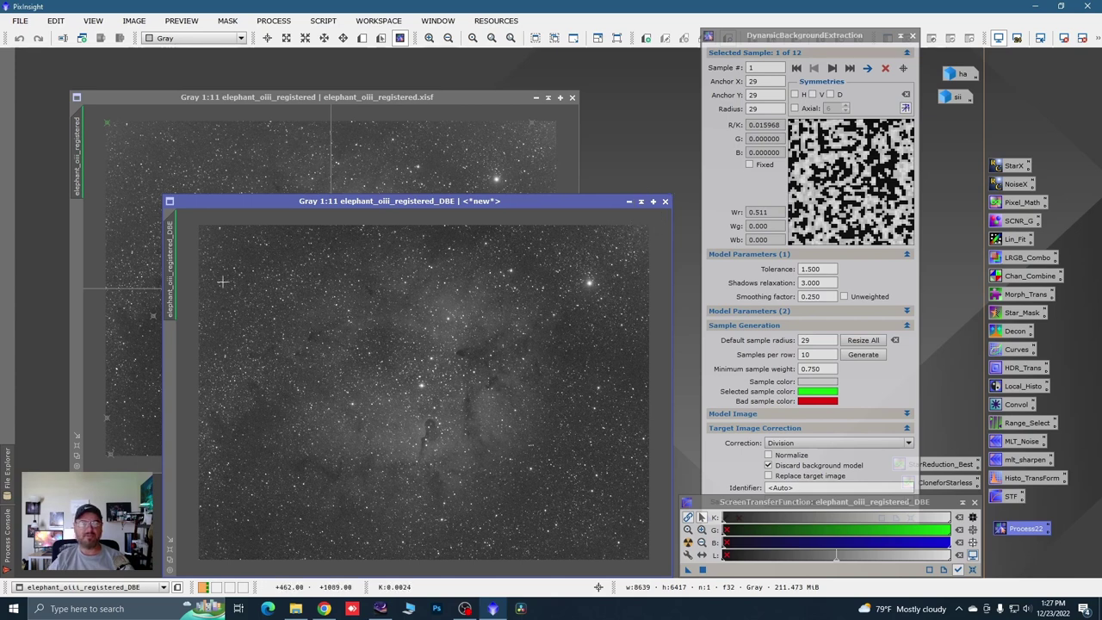
# Step: Rename the corrected OIII image's identifier to oiii and store it as an icon beneath the sii icon
pyautogui.doubleClick(170, 275)
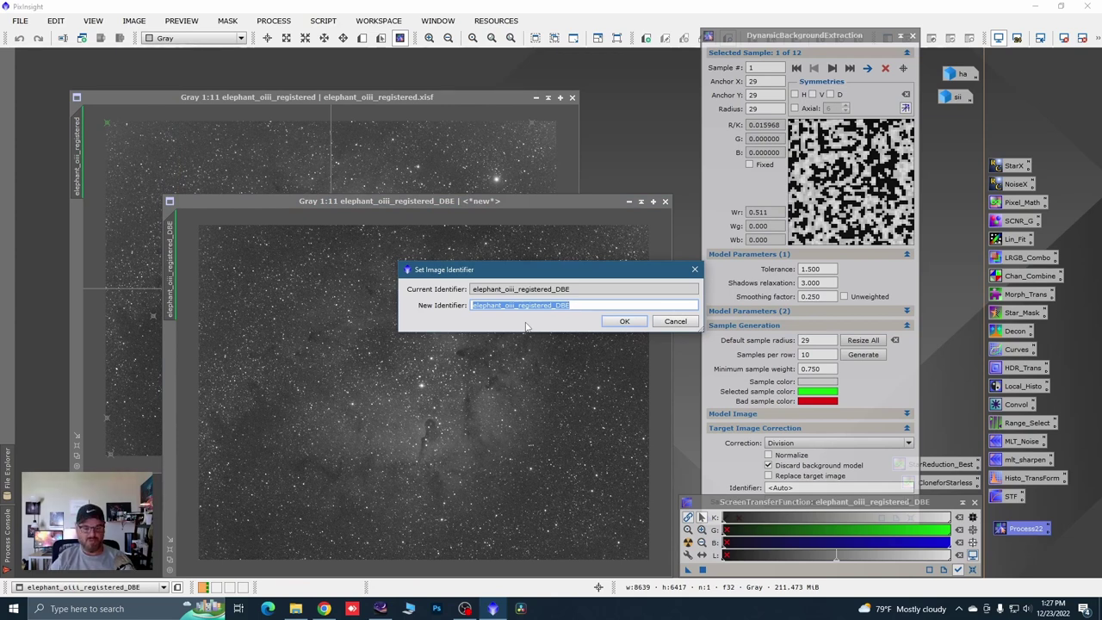
pyautogui.write('oiii')
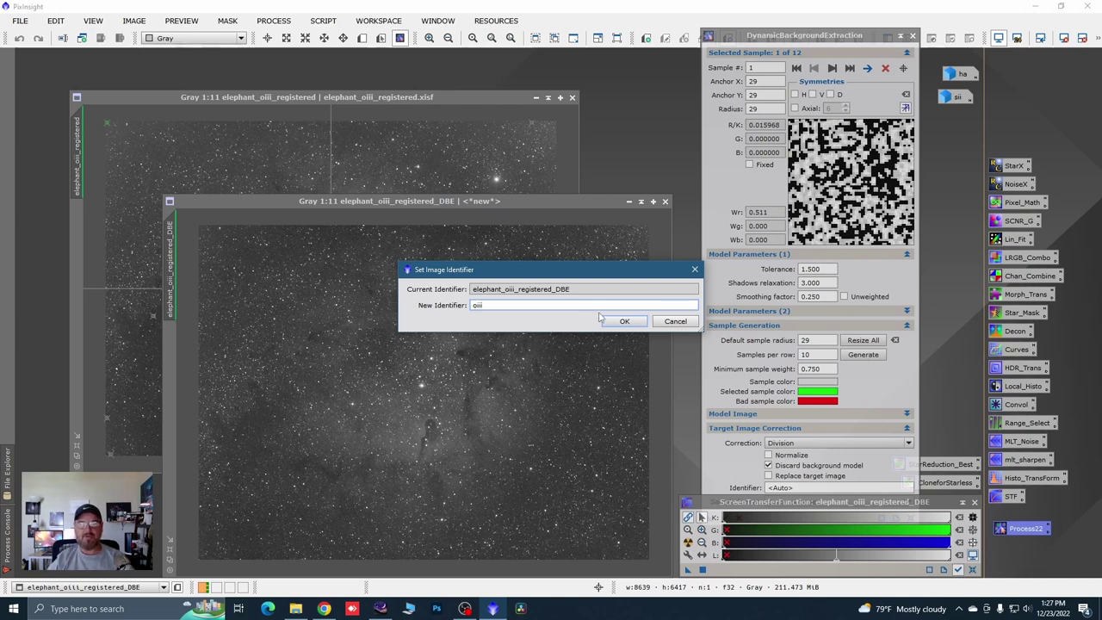
pyautogui.click(624, 321)
pyautogui.click(627, 205)
pyautogui.click(565, 256)
pyautogui.moveTo(438, 322); pyautogui.dragTo(966, 128)
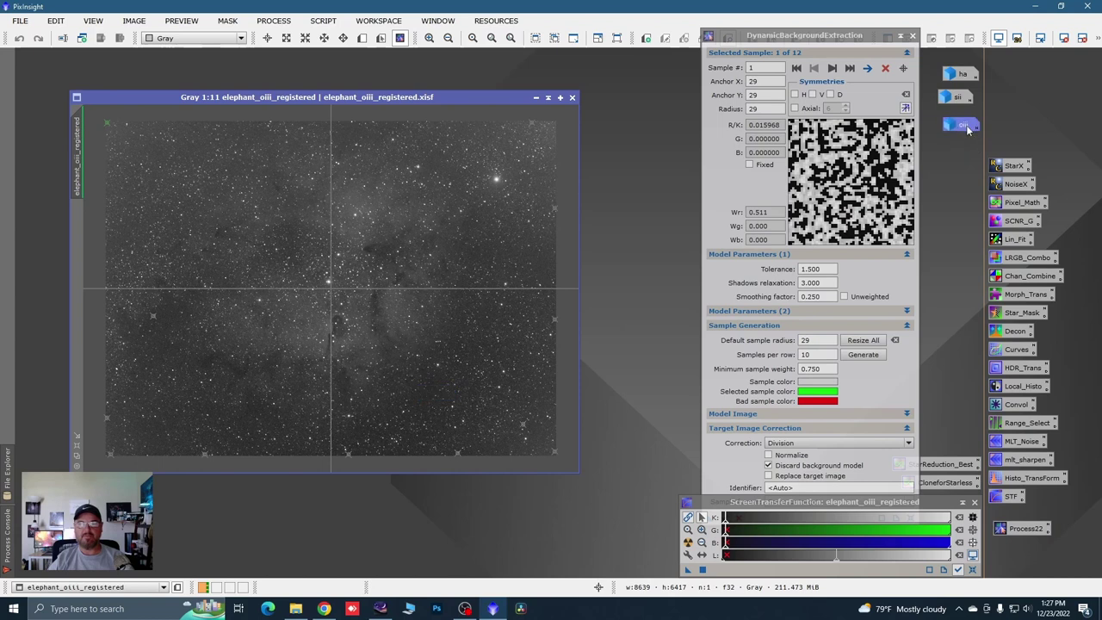
# Step: End the active DynamicBackgroundExtraction session and close the original elephant_oiii_registered image
pyautogui.click(912, 37)
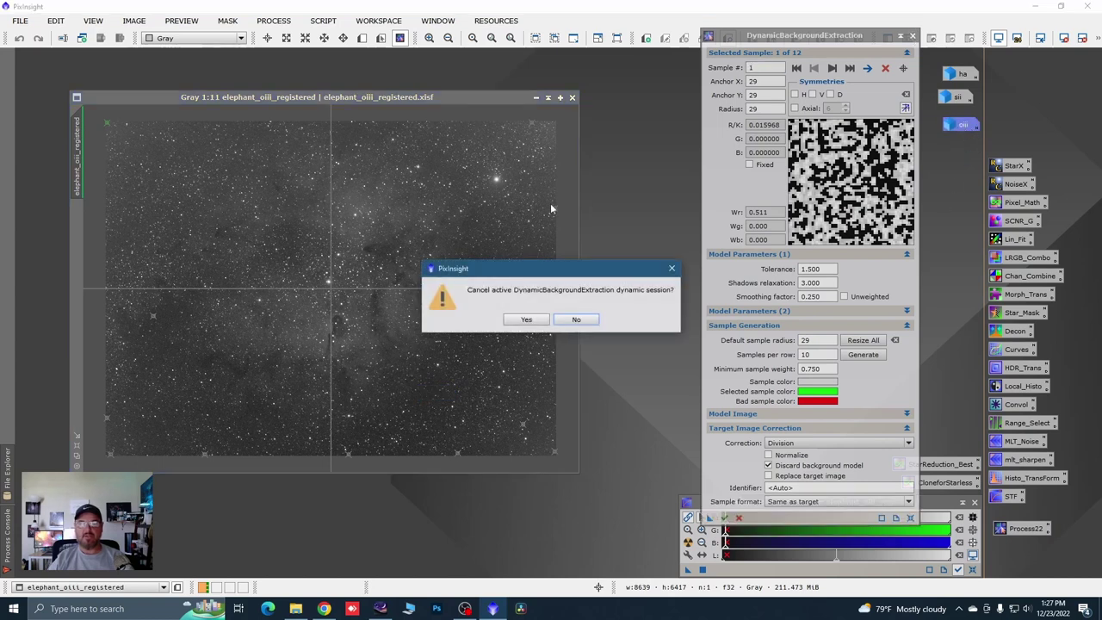
pyautogui.click(526, 320)
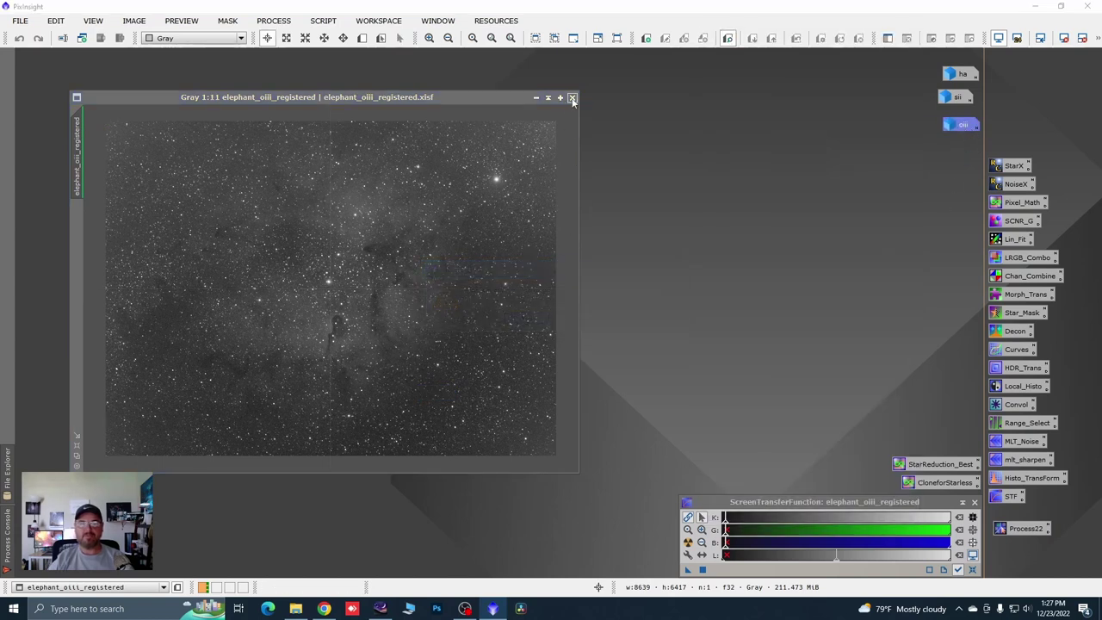
pyautogui.click(571, 98)
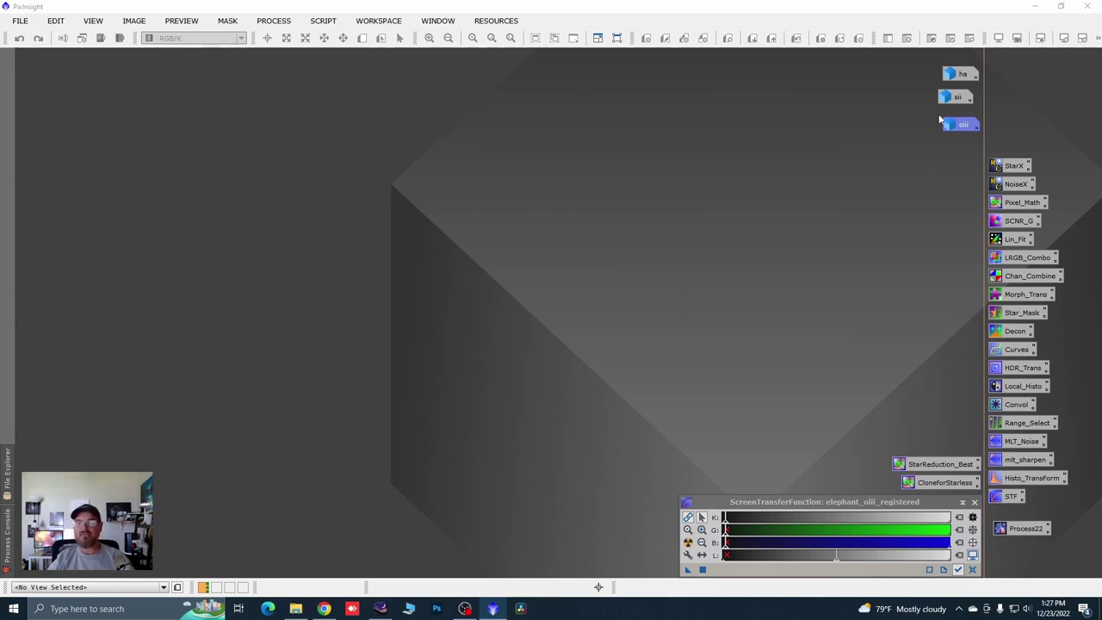
# Step: Line up the ha, sii and oiii image icons in an evenly spaced column
pyautogui.moveTo(960, 100); pyautogui.dragTo(961, 83)
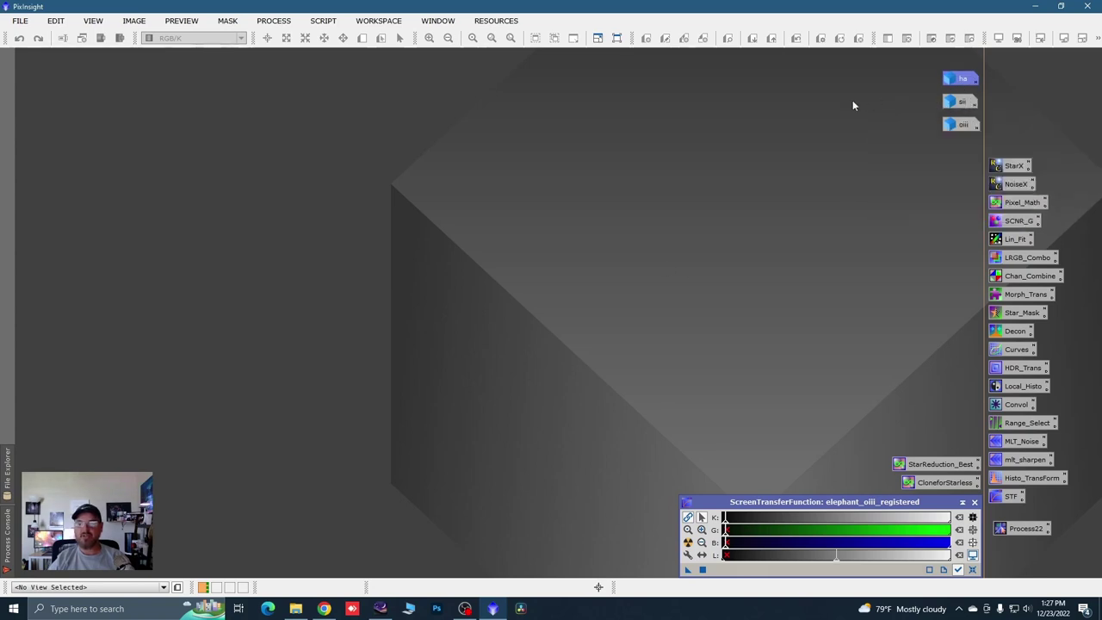
pyautogui.moveTo(967, 104)
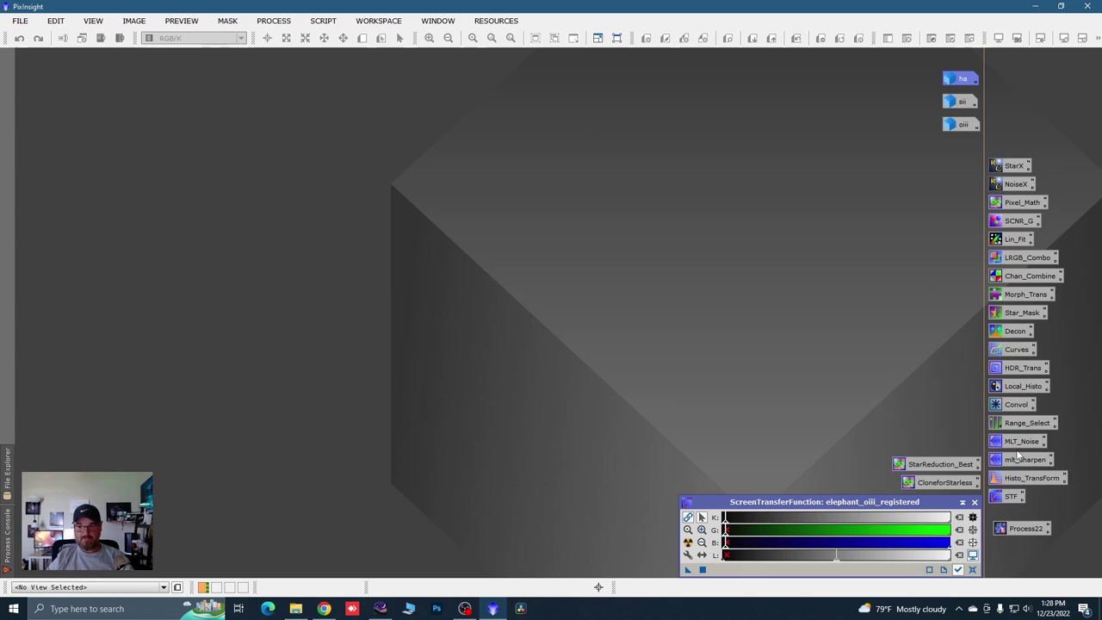
# Step: Open the LinearFit process and place its window clear of the area used for images
pyautogui.doubleClick(1014, 244)
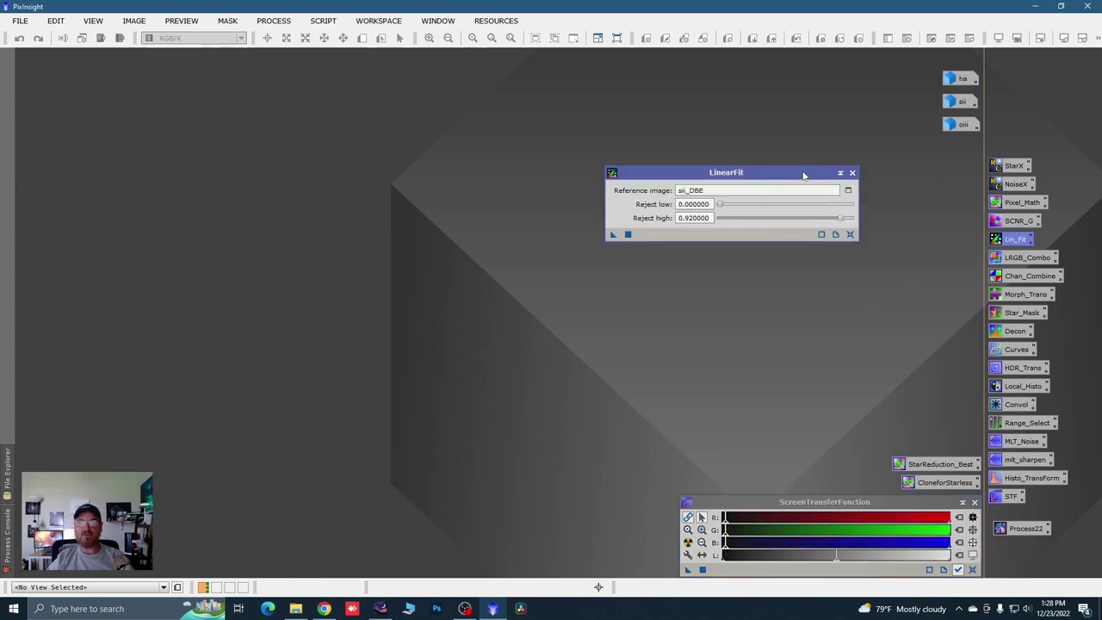
pyautogui.moveTo(787, 176); pyautogui.dragTo(853, 221)
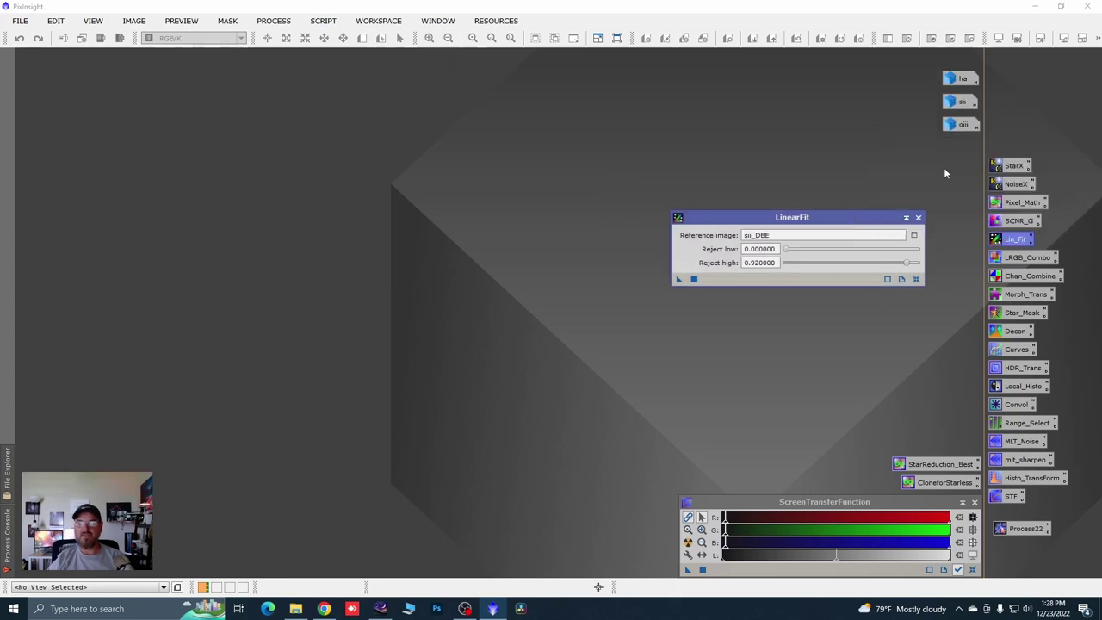
# Step: Clone the ha image into a copy with the identifier lum, and reduce that copy to a workspace icon
pyautogui.doubleClick(963, 79)
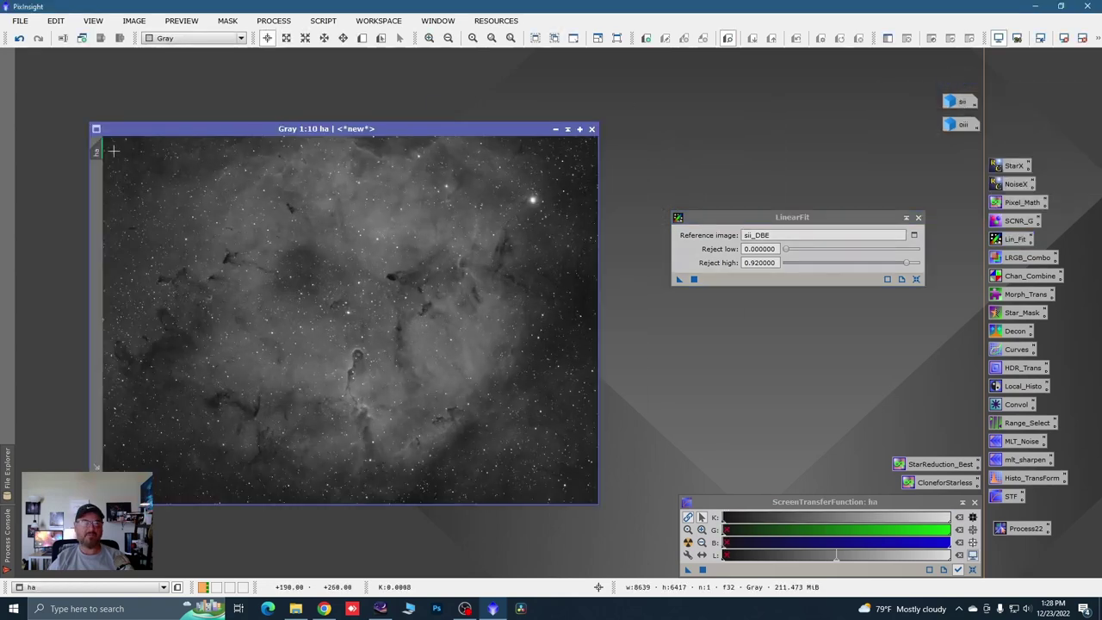
pyautogui.moveTo(100, 152); pyautogui.dragTo(149, 153)
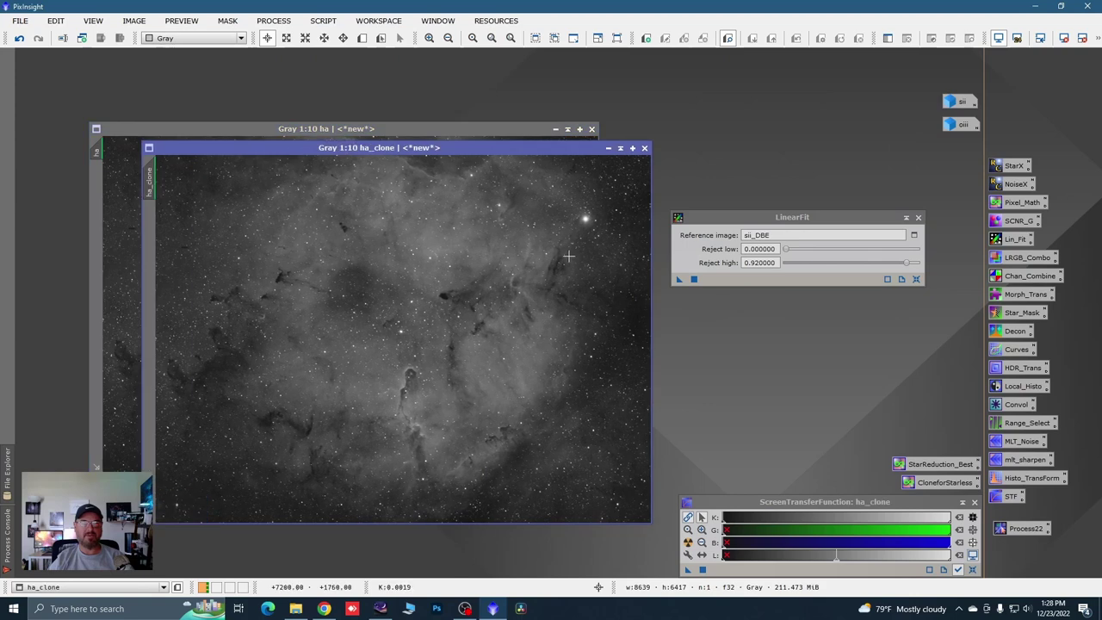
pyautogui.doubleClick(150, 179)
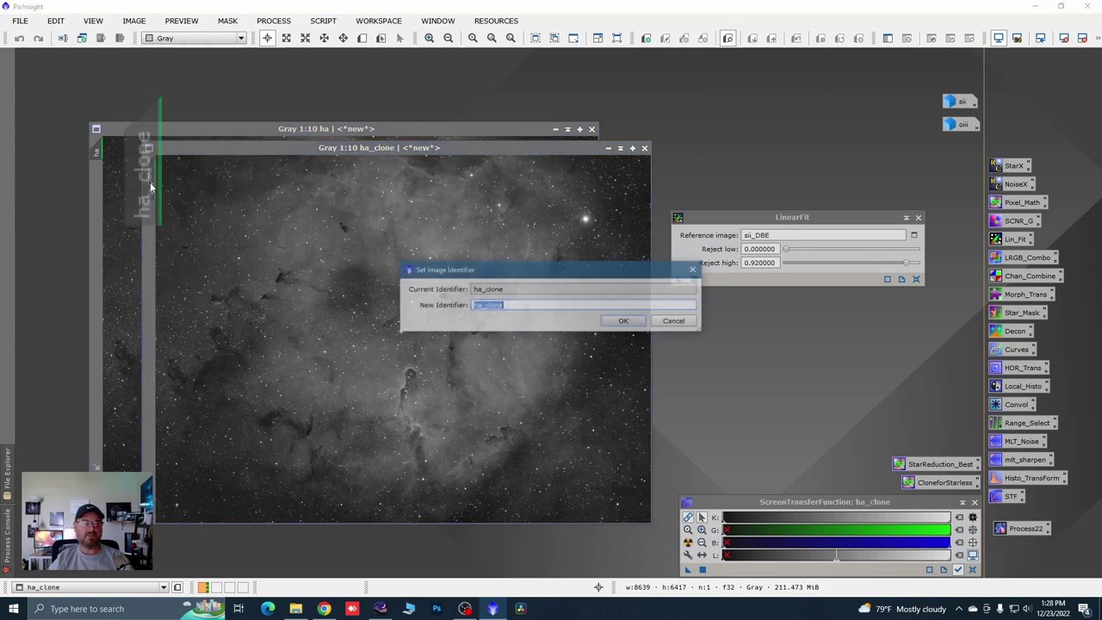
pyautogui.write('lum')
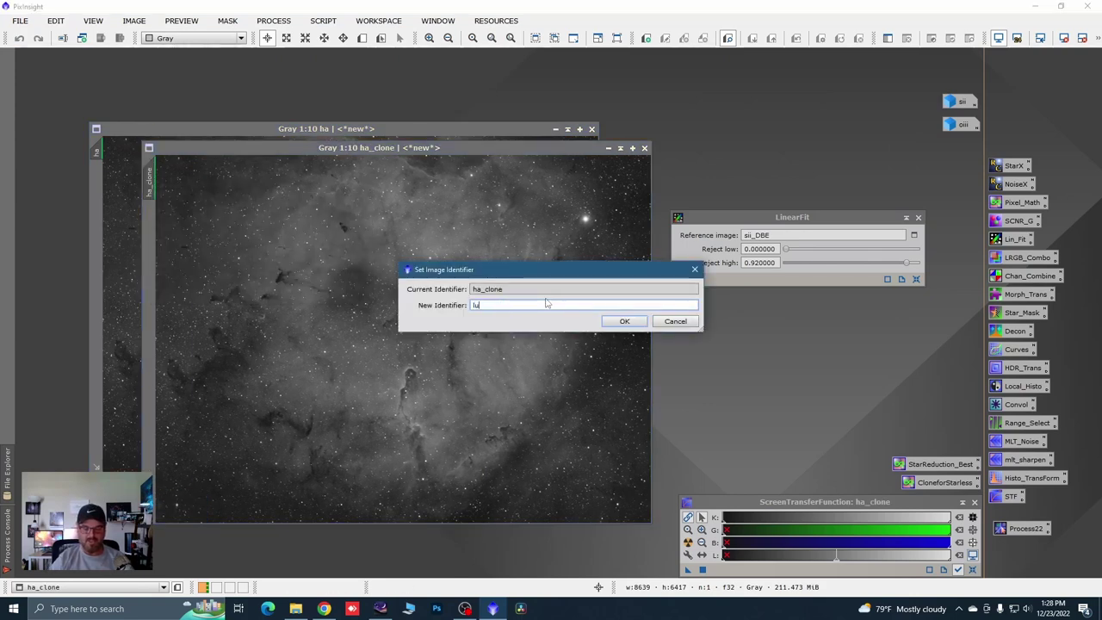
pyautogui.click(621, 320)
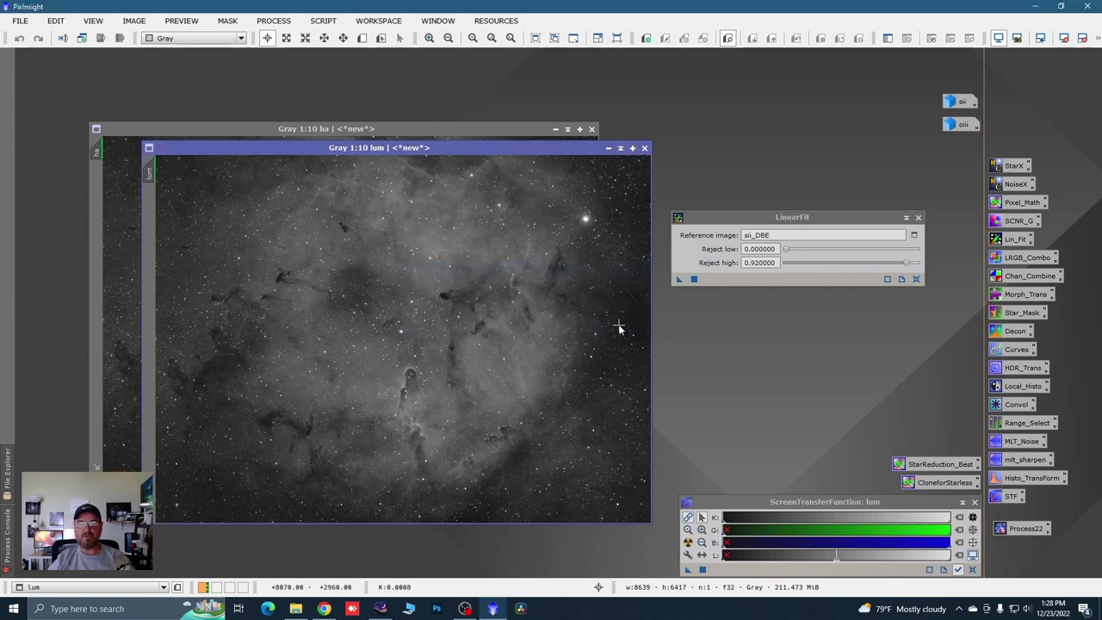
pyautogui.click(608, 147)
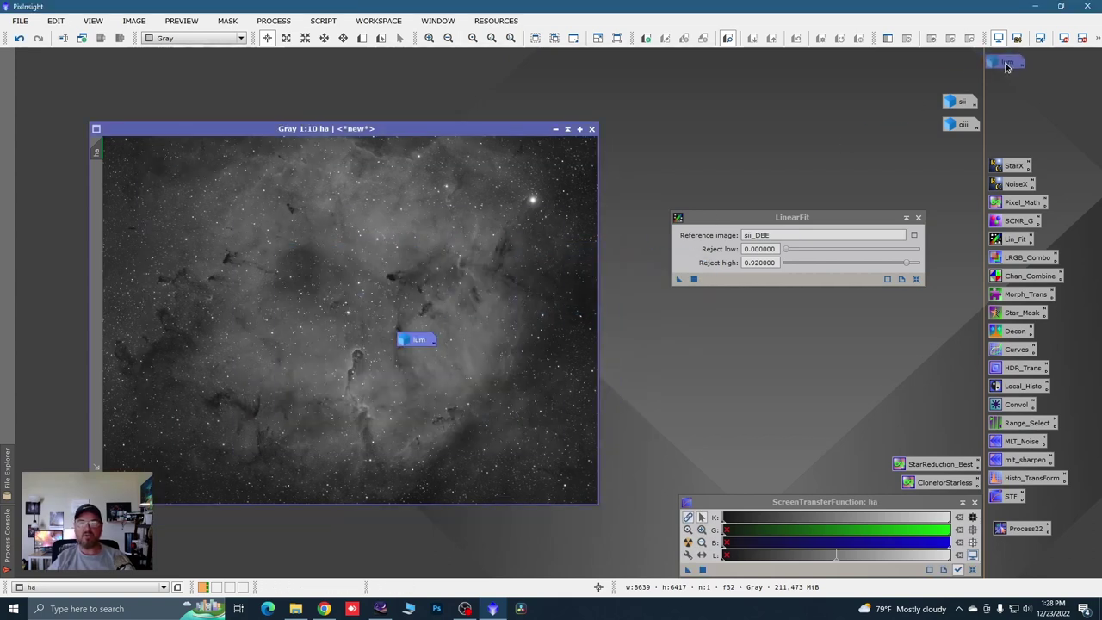
# Step: Set sii as the LinearFit reference image, apply the fit to the oiii image, and reduce oiii to its icon again
pyautogui.click(556, 131)
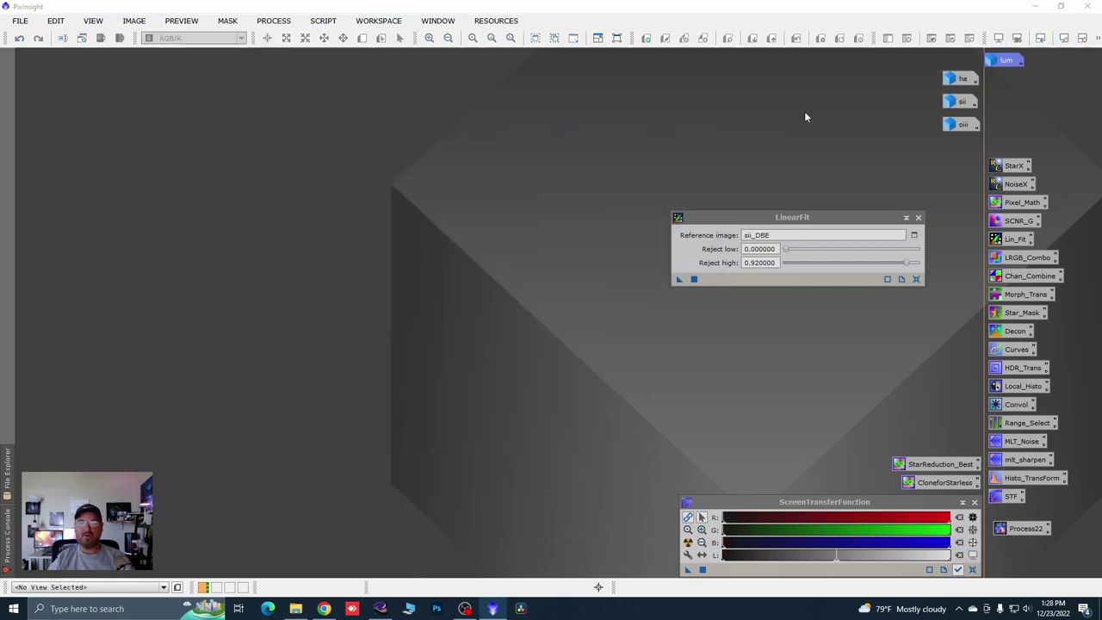
pyautogui.moveTo(961, 101); pyautogui.dragTo(778, 237)
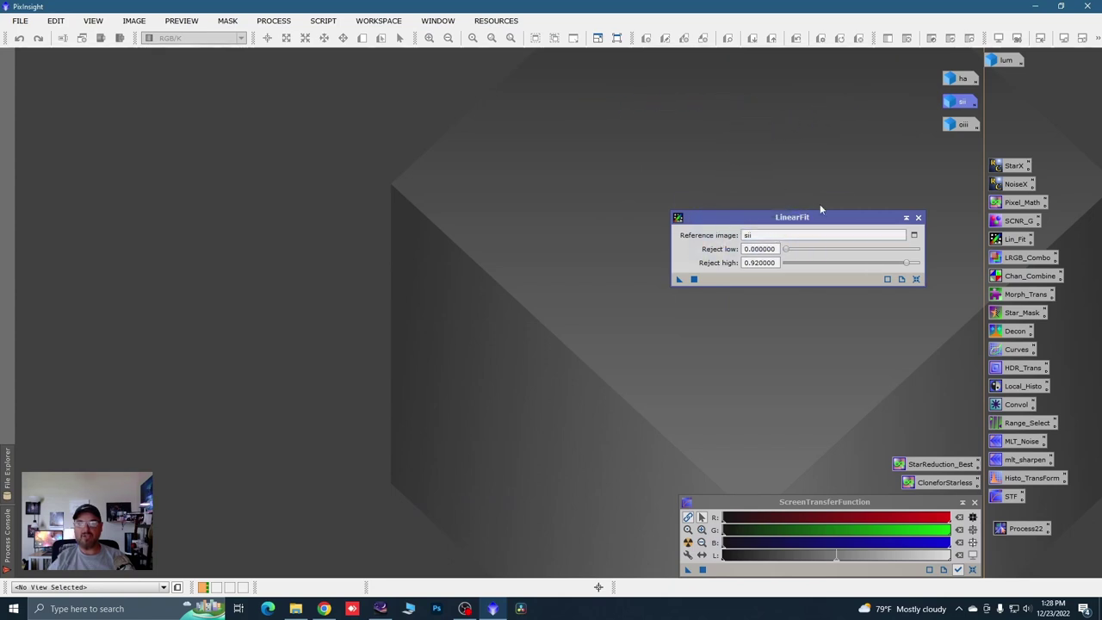
pyautogui.doubleClick(959, 126)
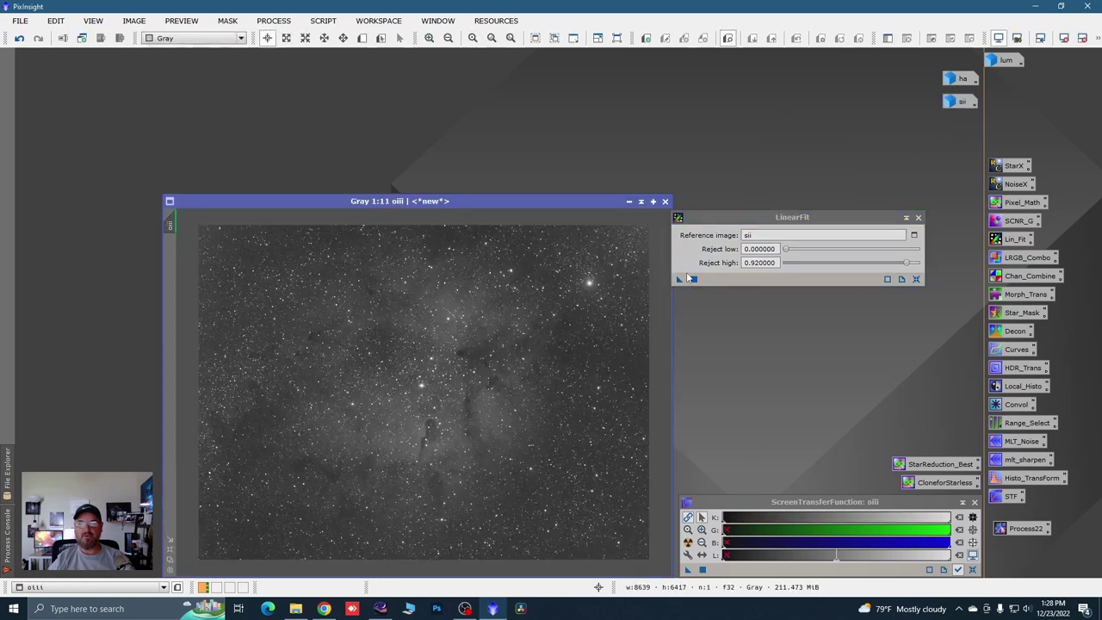
pyautogui.moveTo(681, 281); pyautogui.dragTo(484, 386)
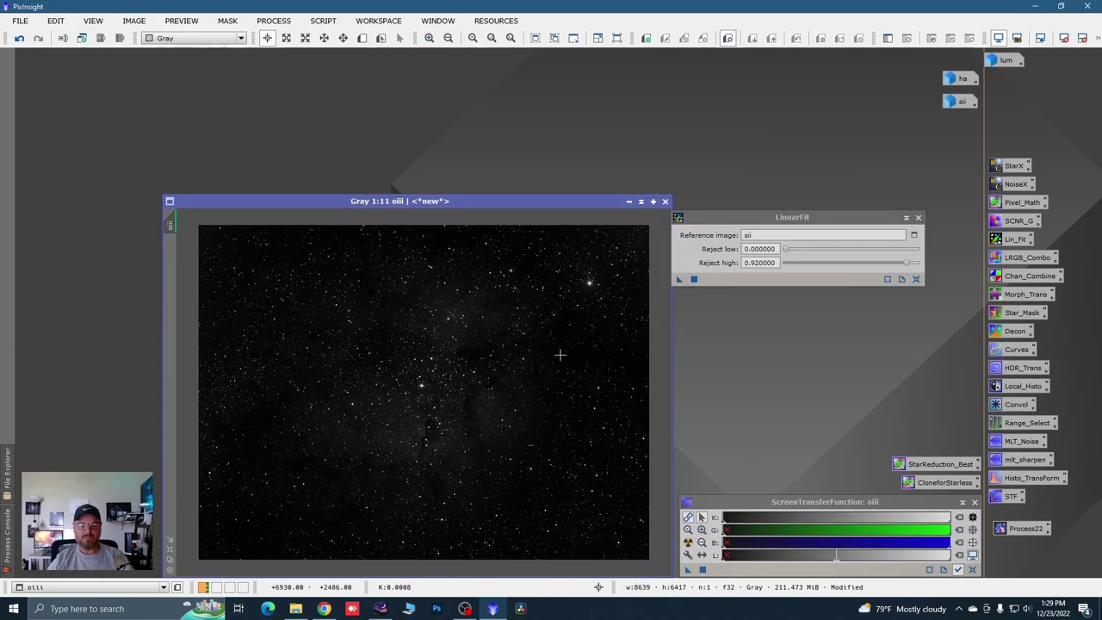
pyautogui.click(629, 202)
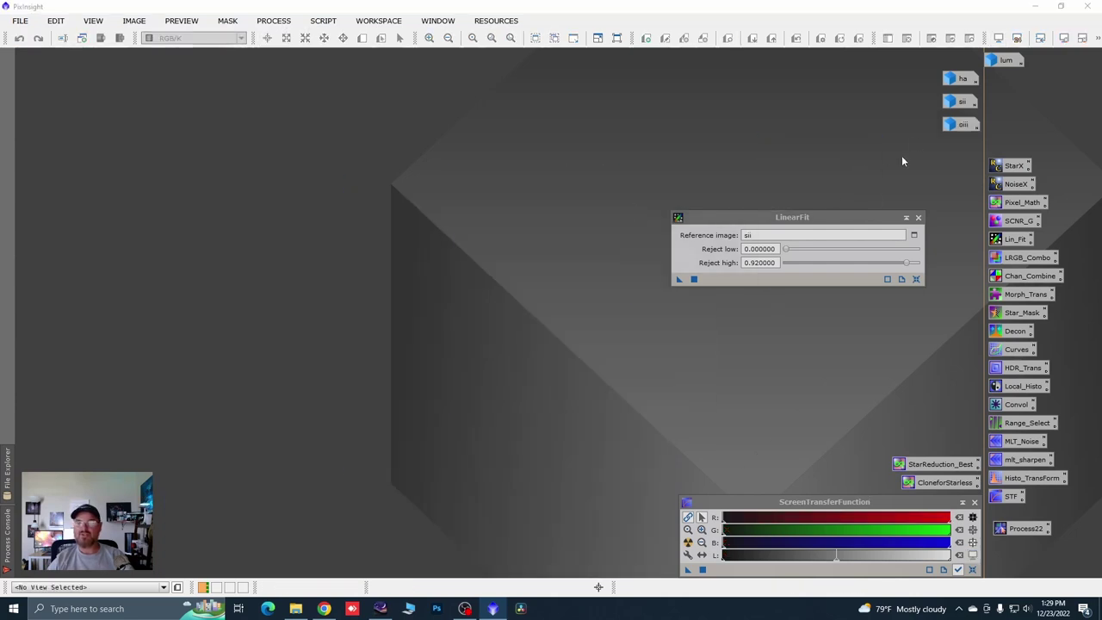
# Step: Apply the same LinearFit to the ha image, reduce ha to its icon, and close the LinearFit process
pyautogui.doubleClick(961, 80)
pyautogui.moveTo(680, 279); pyautogui.dragTo(449, 426)
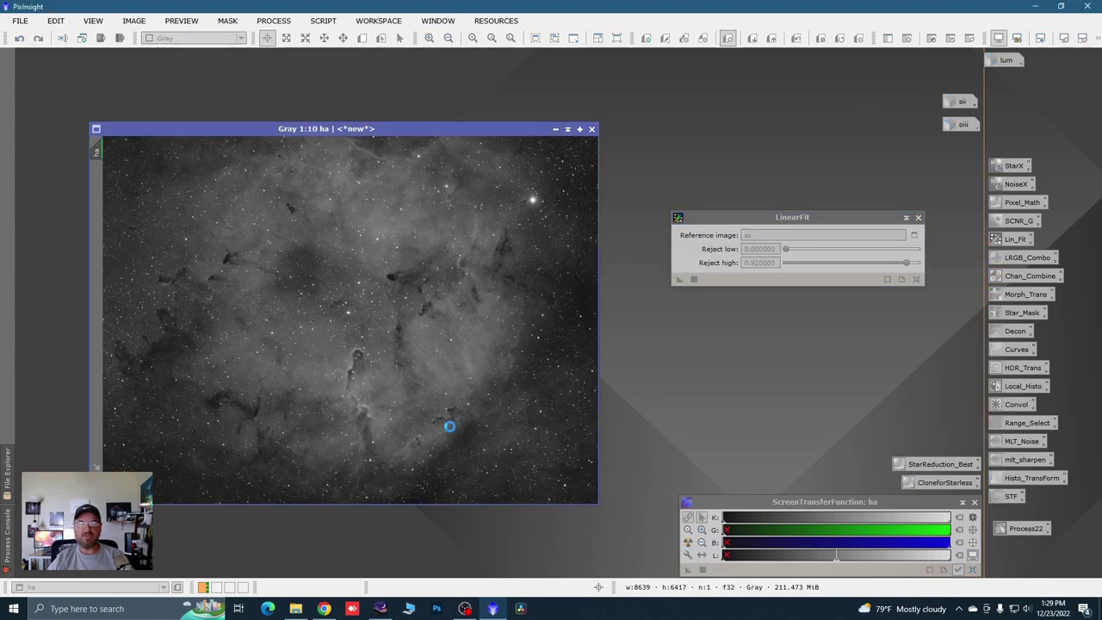
pyautogui.click(555, 129)
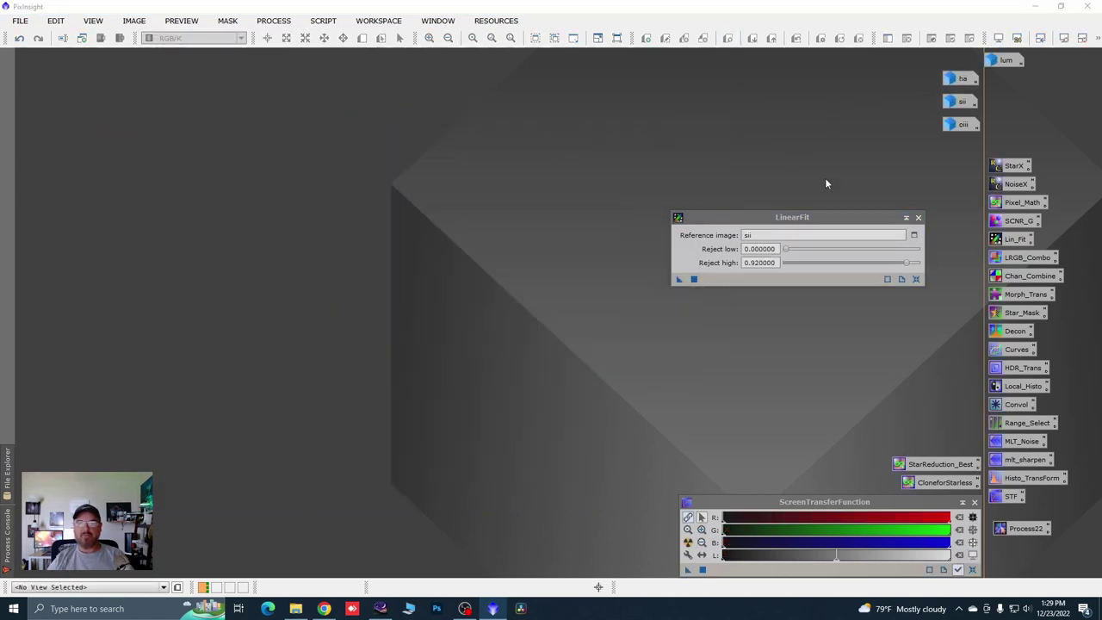
pyautogui.click(917, 217)
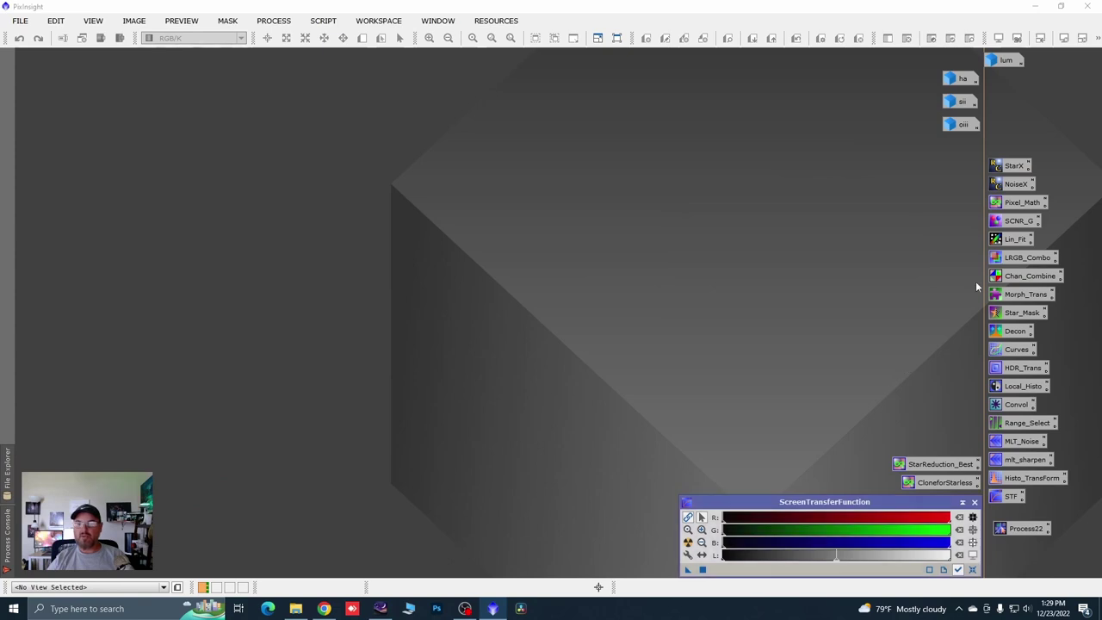
# Step: Combine the channels into a new RGB image with ChannelCombination, using sii for R, ha for G and oiii for B
pyautogui.doubleClick(1016, 277)
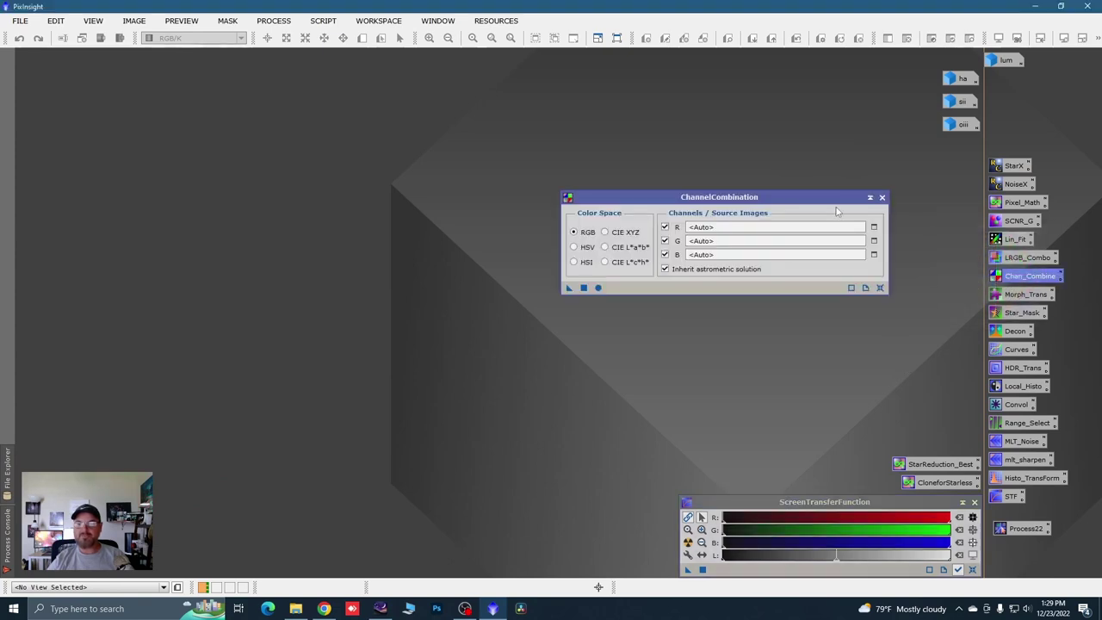
pyautogui.moveTo(825, 203); pyautogui.dragTo(795, 202)
pyautogui.moveTo(963, 82); pyautogui.dragTo(689, 240)
pyautogui.moveTo(963, 125); pyautogui.dragTo(711, 255)
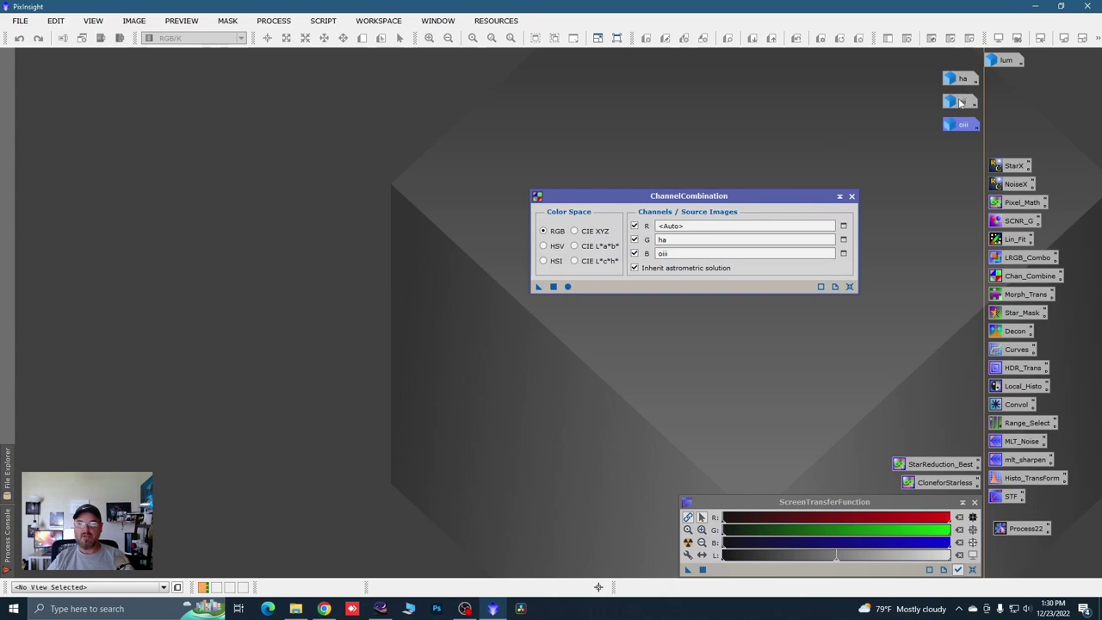
pyautogui.moveTo(961, 102)
pyautogui.moveTo(961, 103); pyautogui.dragTo(658, 225)
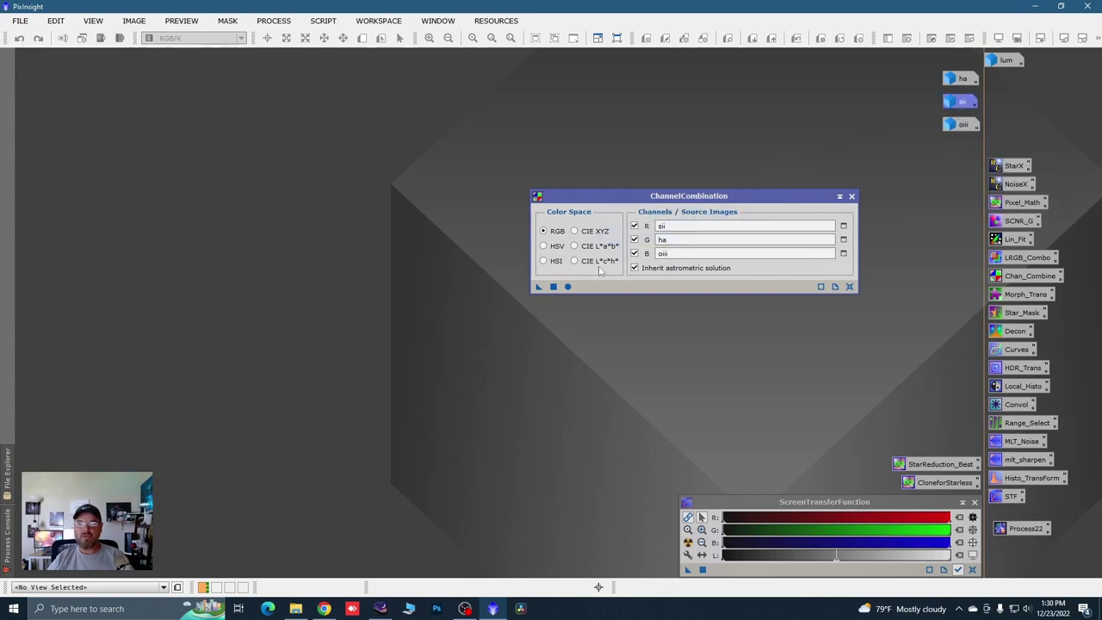
pyautogui.click(567, 287)
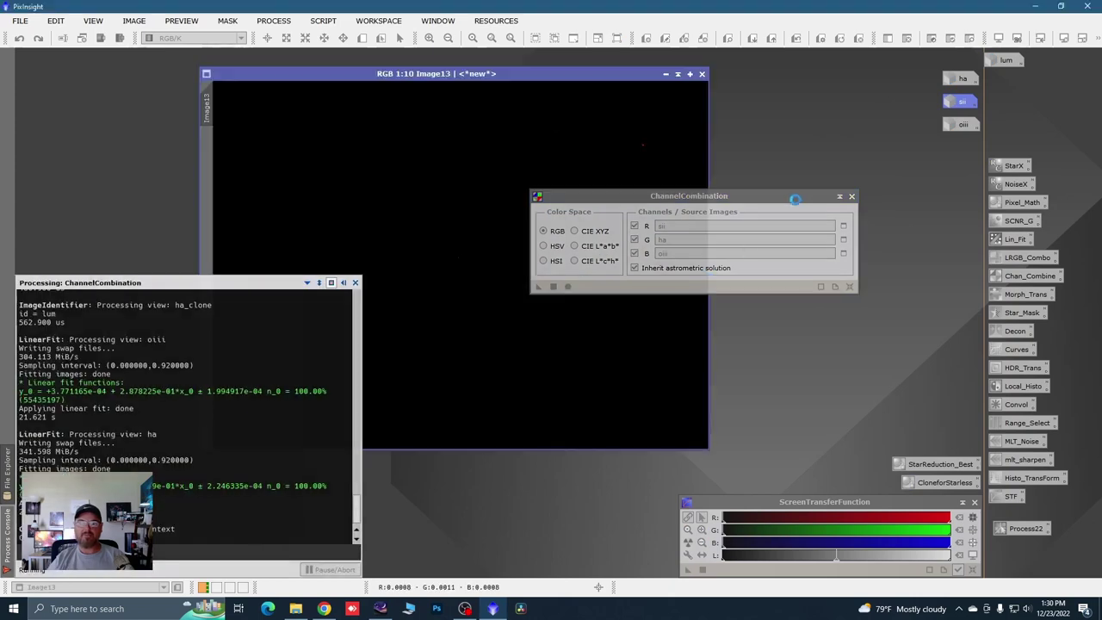
# Step: Auto-stretch the screen display of the combined RGB image, toggle its RGB channel linking, and recompute the auto stretch
pyautogui.moveTo(503, 71); pyautogui.dragTo(371, 71)
pyautogui.click(688, 543)
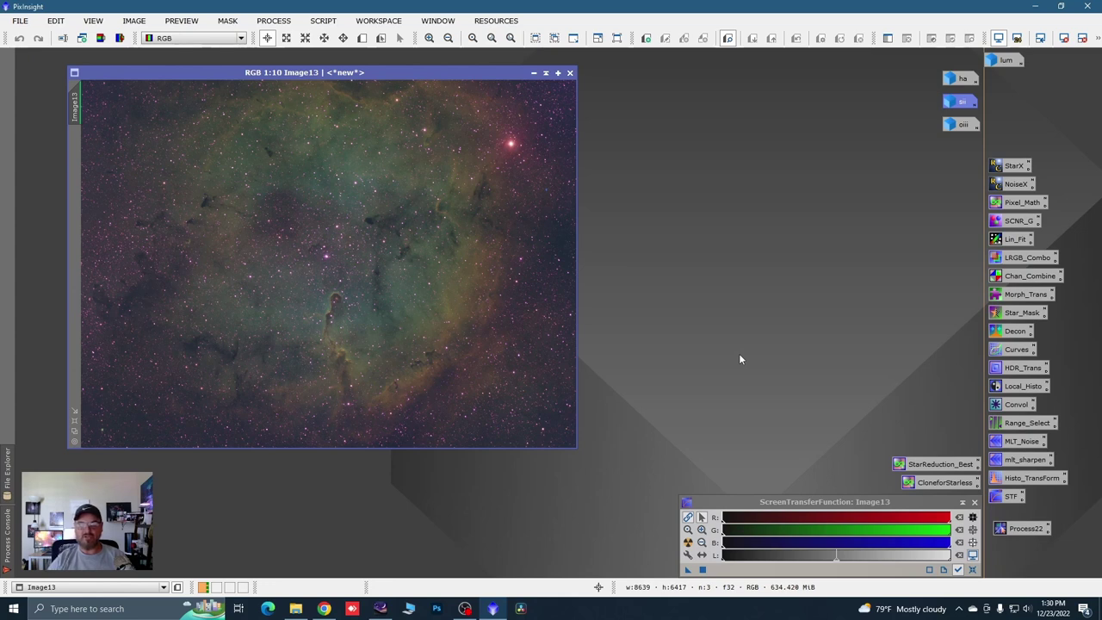
pyautogui.click(688, 520)
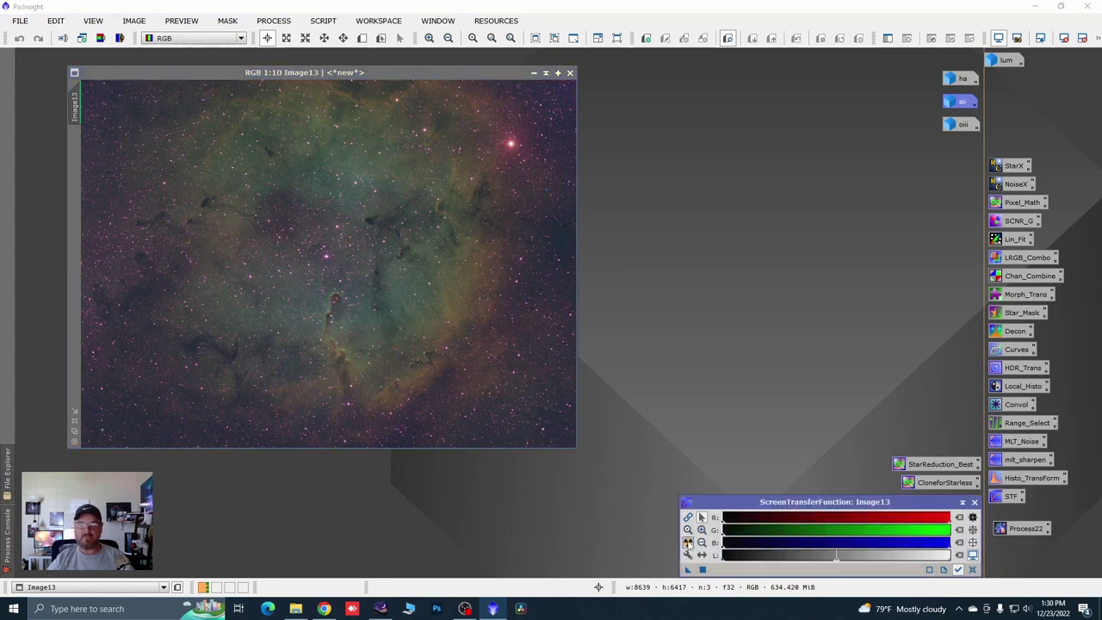
pyautogui.click(689, 543)
pyautogui.click(689, 544)
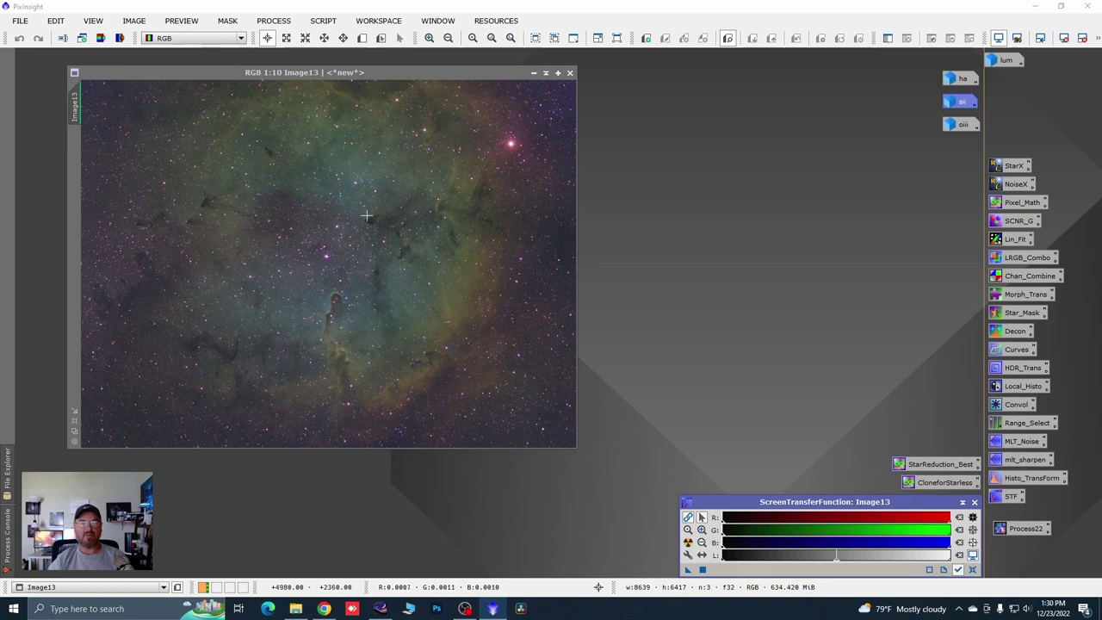
# Step: Inspect the nebula detail in the combined RGB image, and enlarge and reposition its window in the workspace
pyautogui.scroll(4, 353, 217)
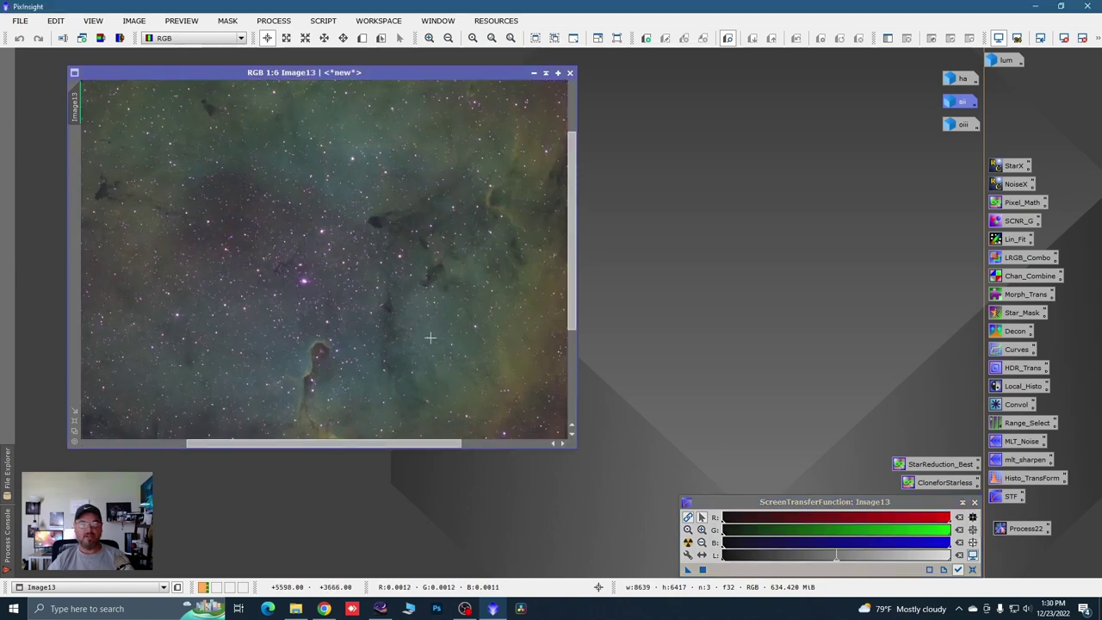
pyautogui.scroll(-1, 270, 318)
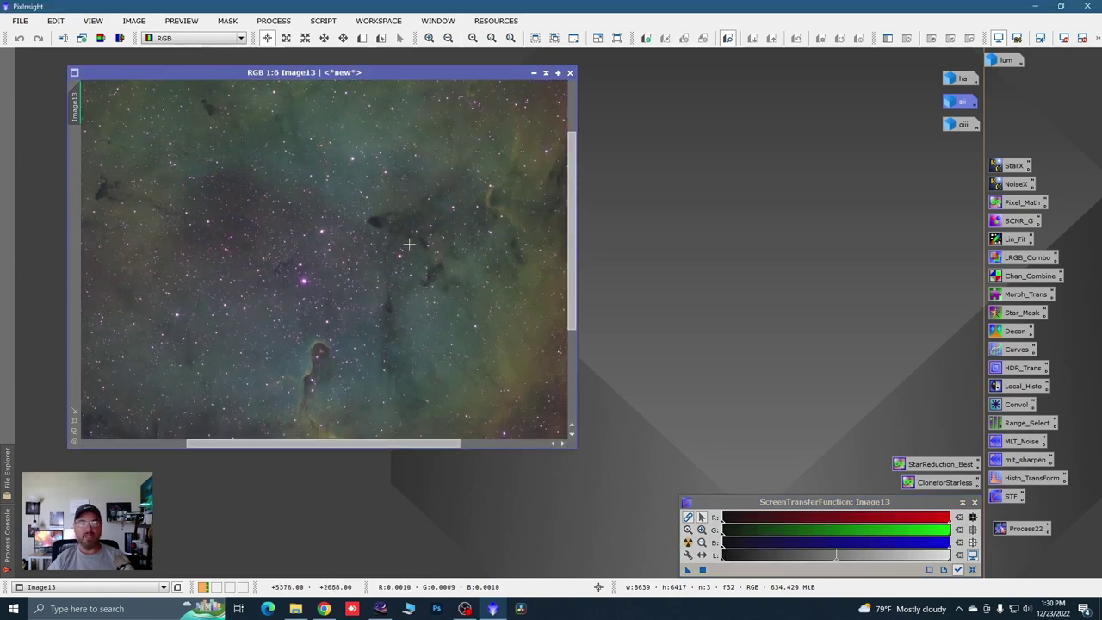
pyautogui.scroll(-1, 412, 356)
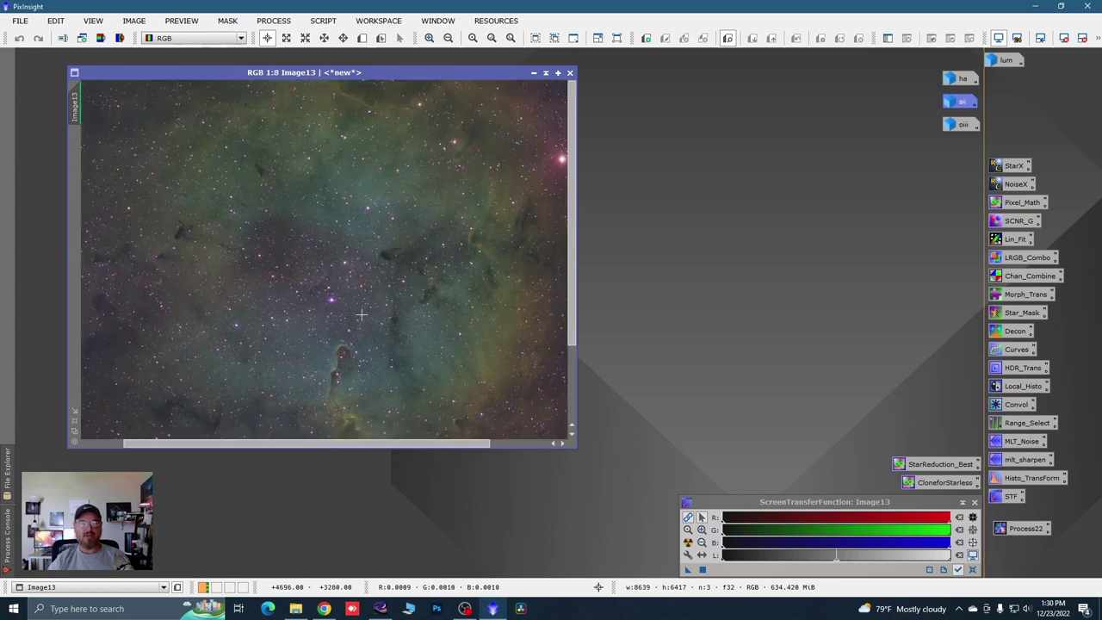
pyautogui.scroll(-2, 361, 315)
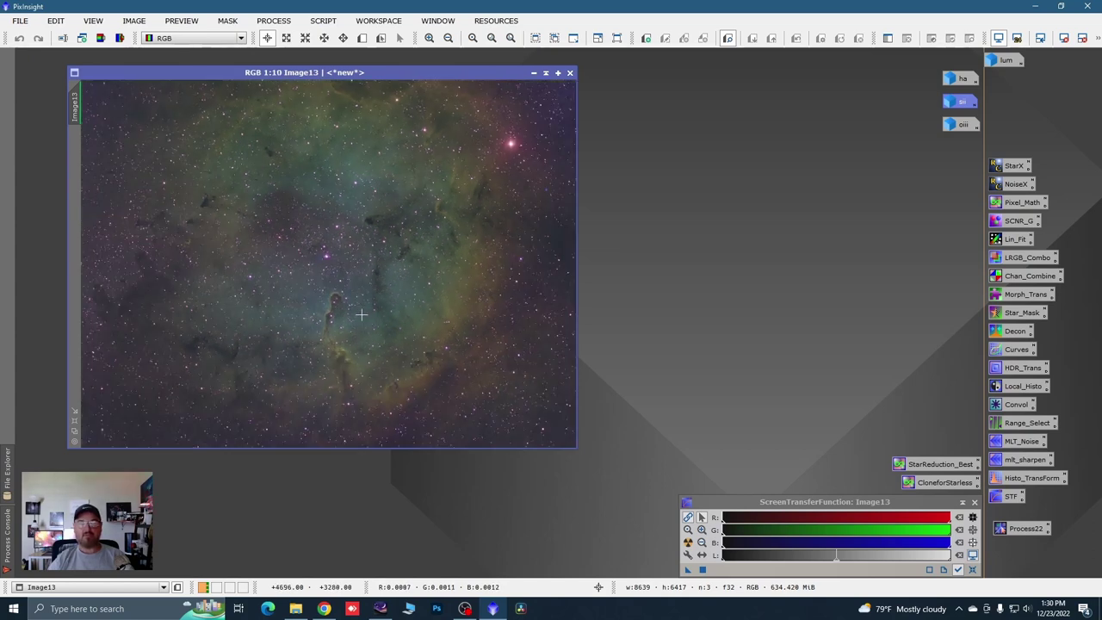
pyautogui.moveTo(578, 449); pyautogui.dragTo(601, 511)
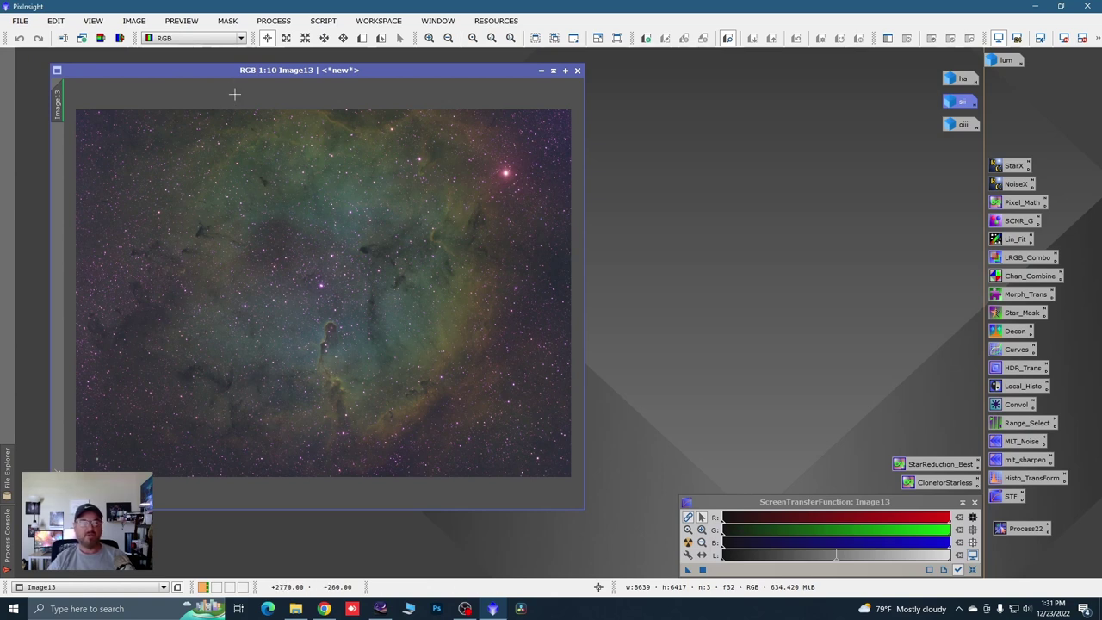
pyautogui.moveTo(234, 74); pyautogui.dragTo(221, 63)
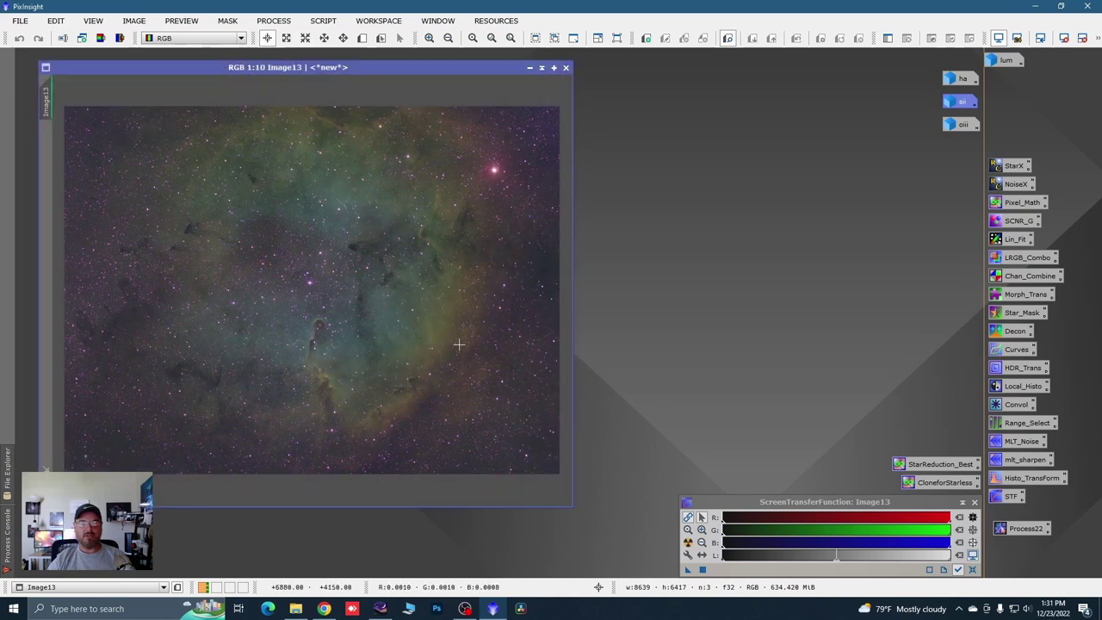
pyautogui.moveTo(575, 509); pyautogui.dragTo(587, 521)
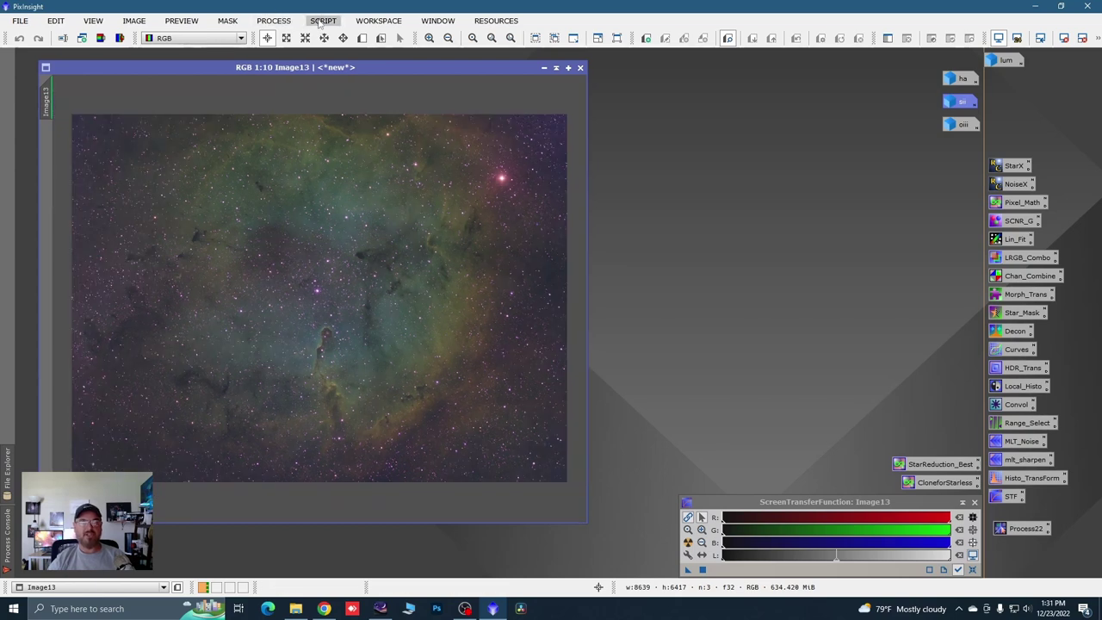
# Step: Open the GeneralisedHyperbolicStretch script with Image13 as the target view, and remove that image's screen transfer function
pyautogui.click(319, 24)
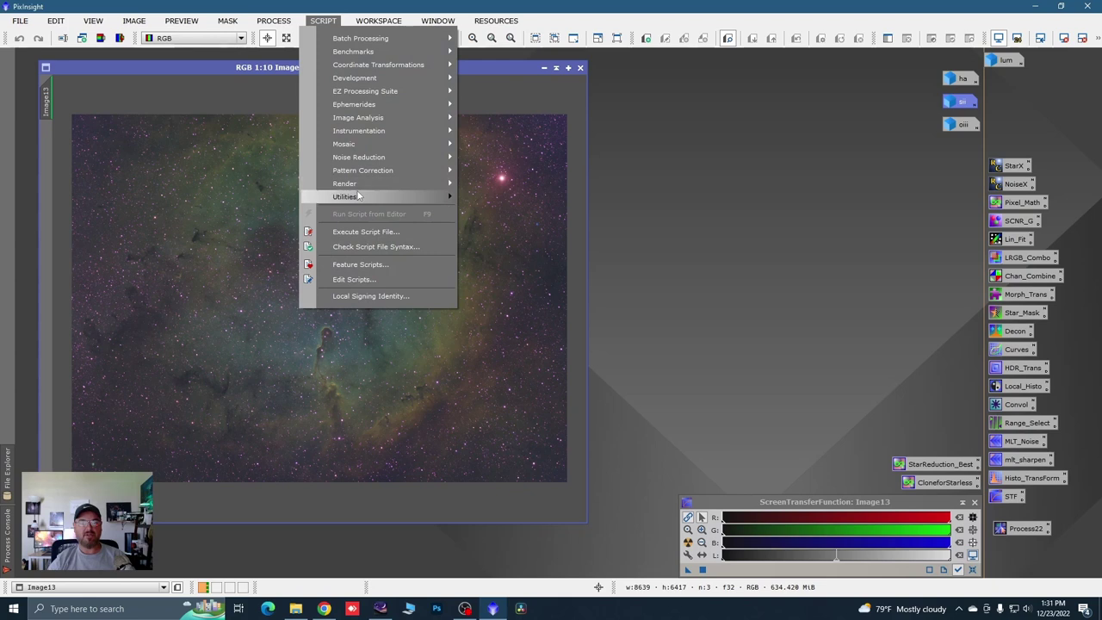
pyautogui.moveTo(359, 197)
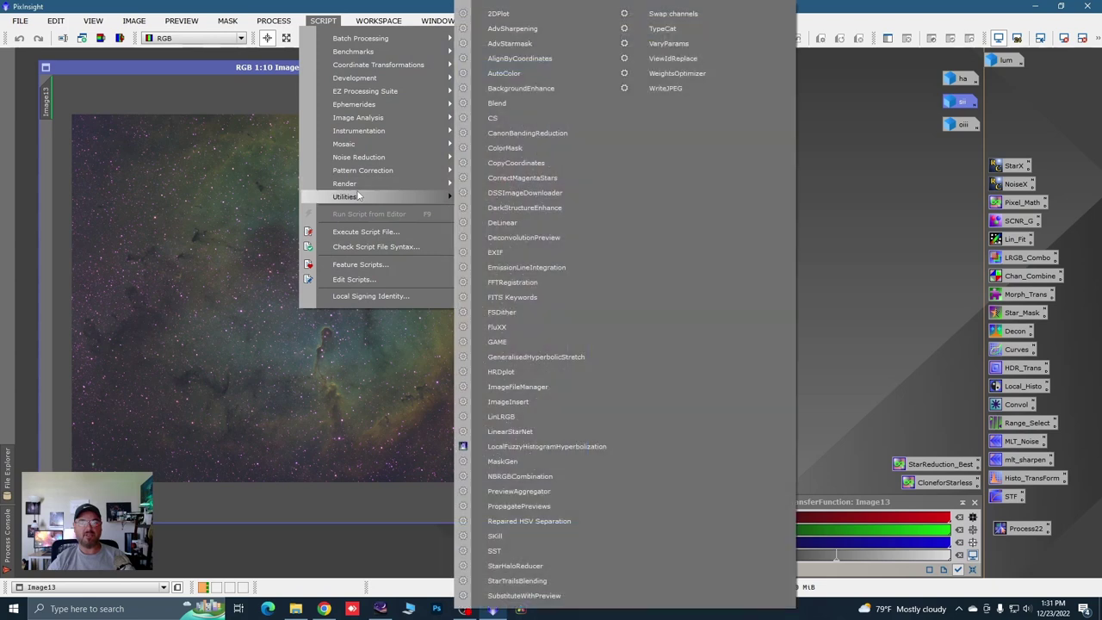
pyautogui.click(531, 361)
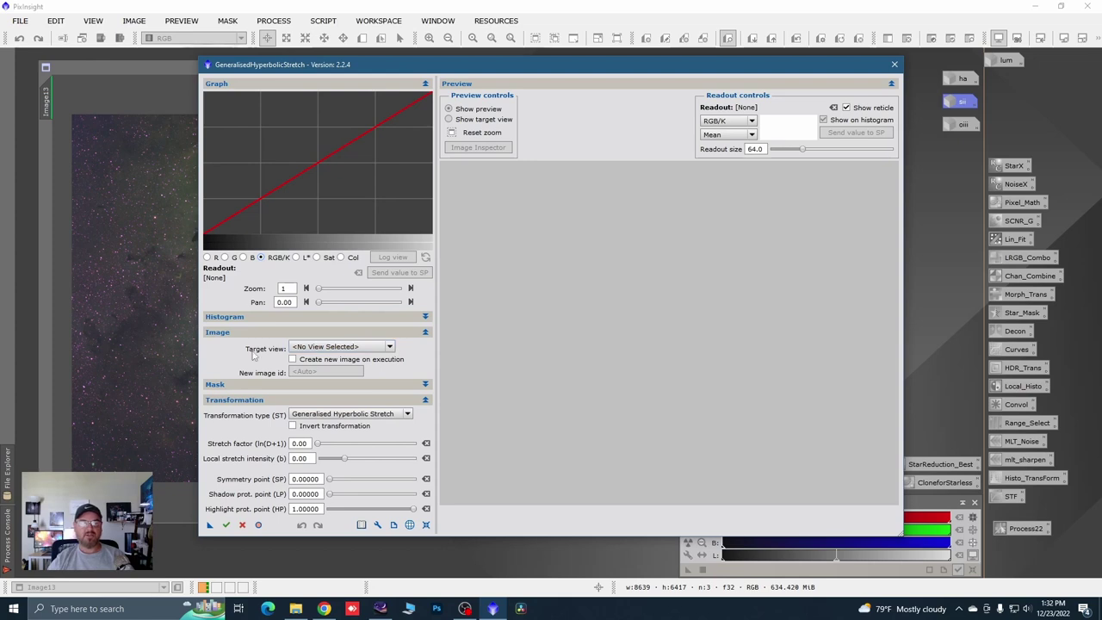
pyautogui.click(392, 351)
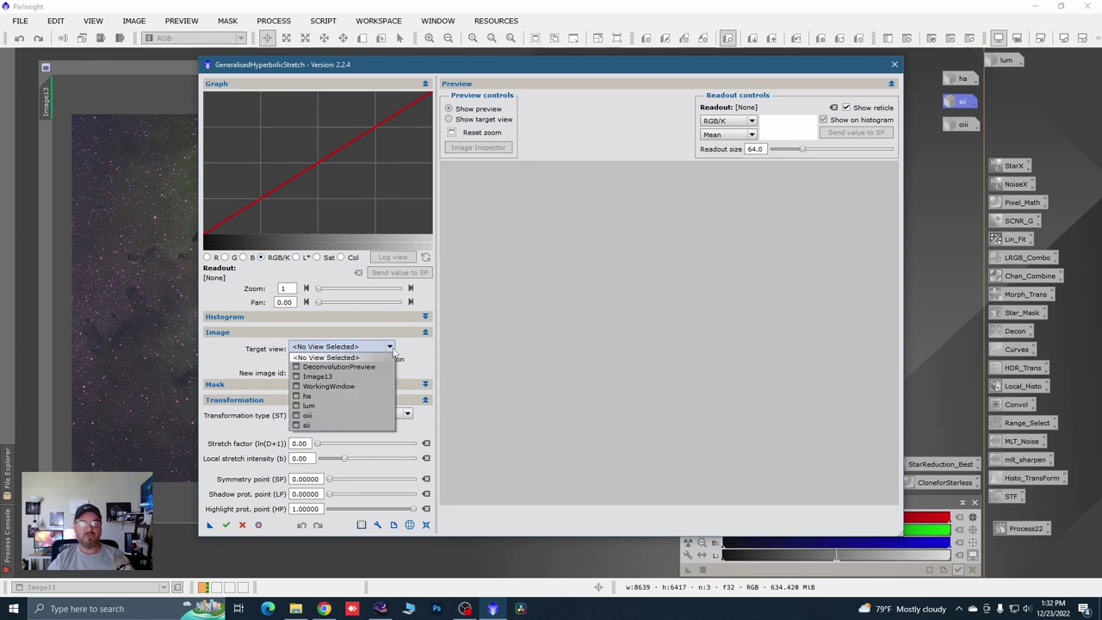
pyautogui.click(331, 376)
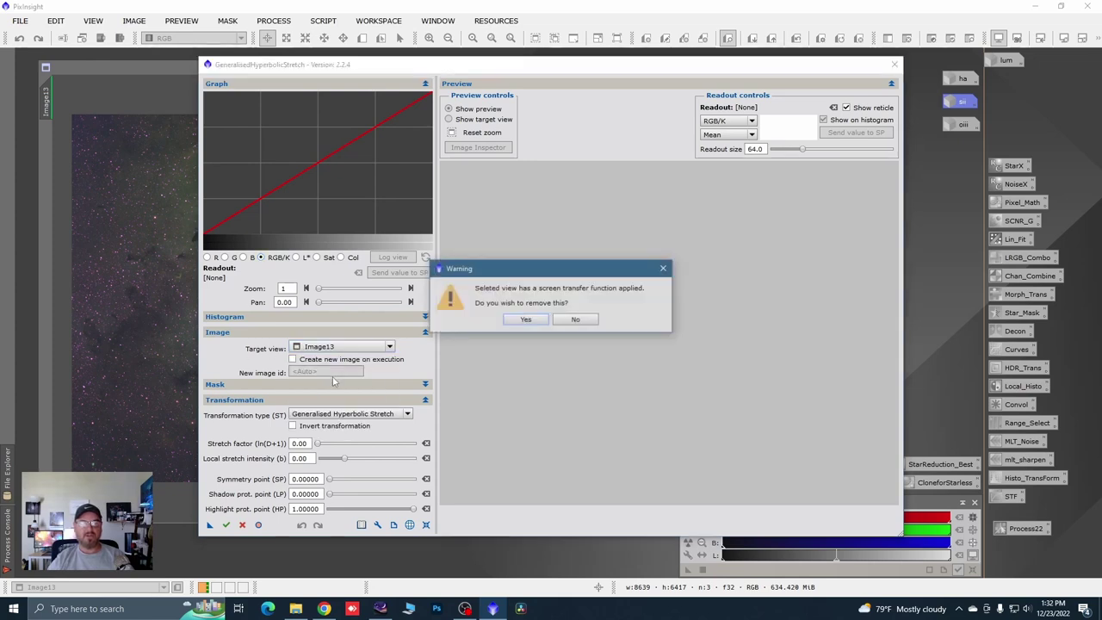
pyautogui.click(519, 321)
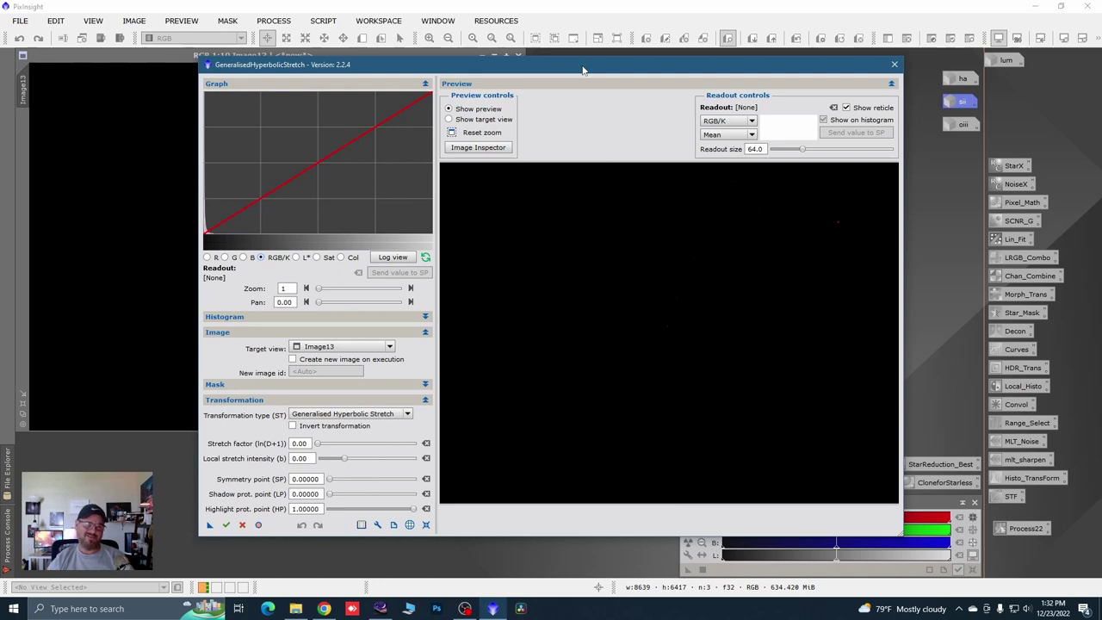
# Step: Zoom the stretch graph to 98, set the stretch factor to 5.80, and magnify part of the preview
pyautogui.moveTo(582, 71); pyautogui.dragTo(570, 72)
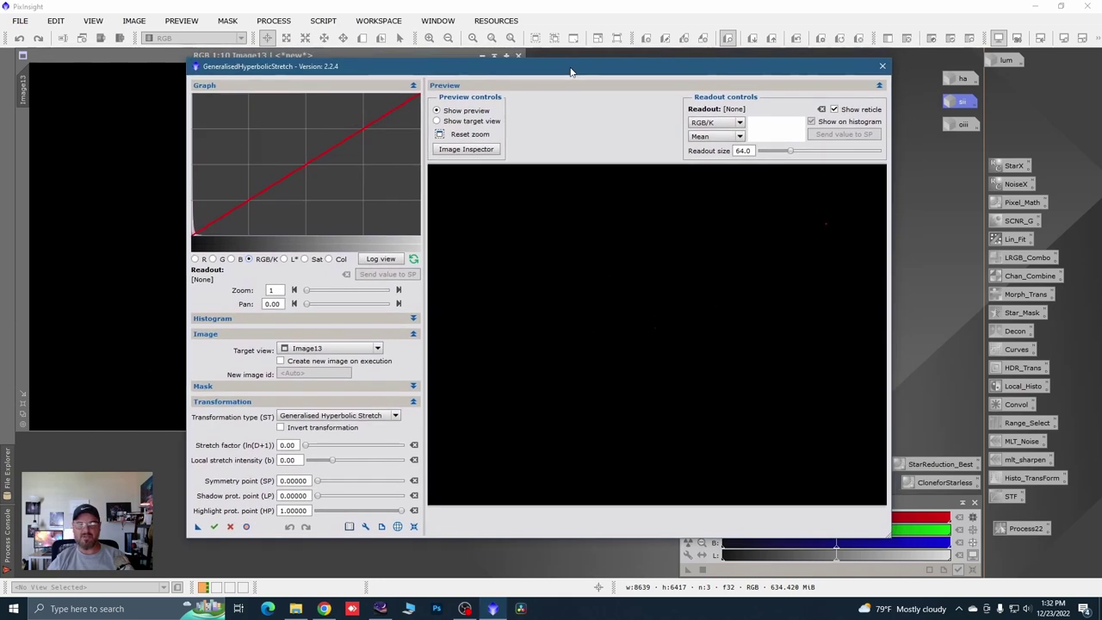
pyautogui.moveTo(307, 290); pyautogui.dragTo(346, 295)
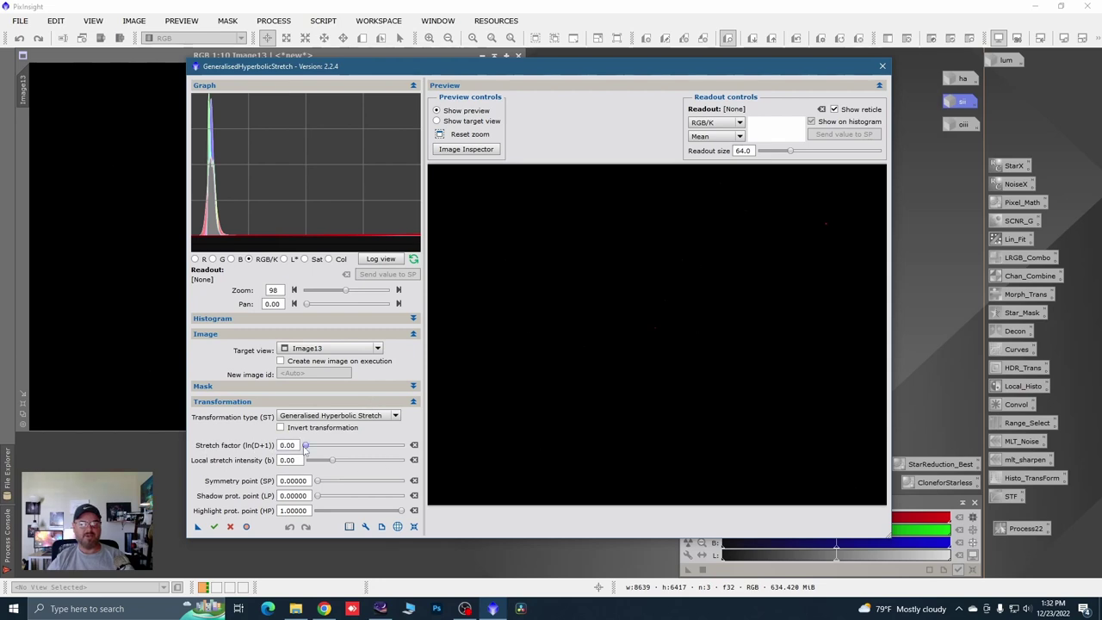
pyautogui.moveTo(305, 446); pyautogui.dragTo(344, 451)
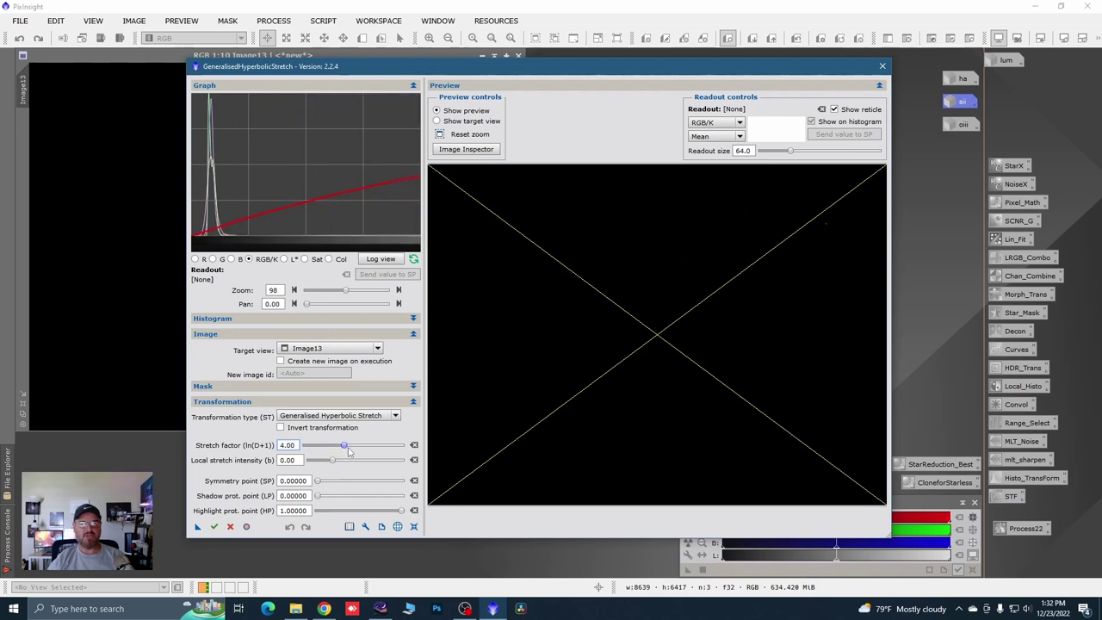
pyautogui.click(349, 446)
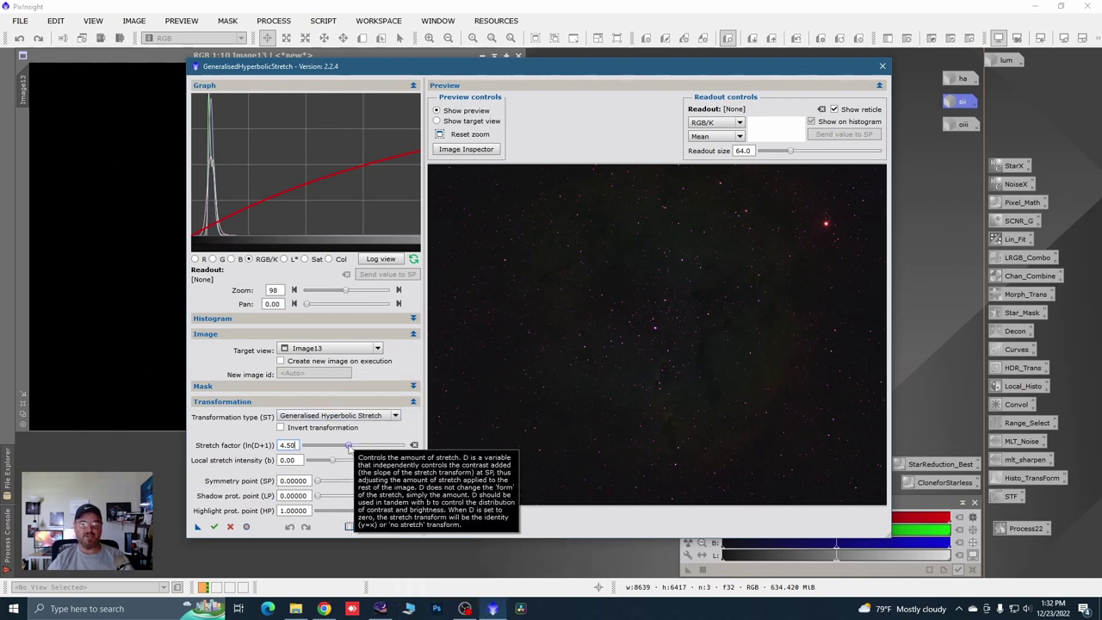
pyautogui.moveTo(349, 445); pyautogui.dragTo(358, 450)
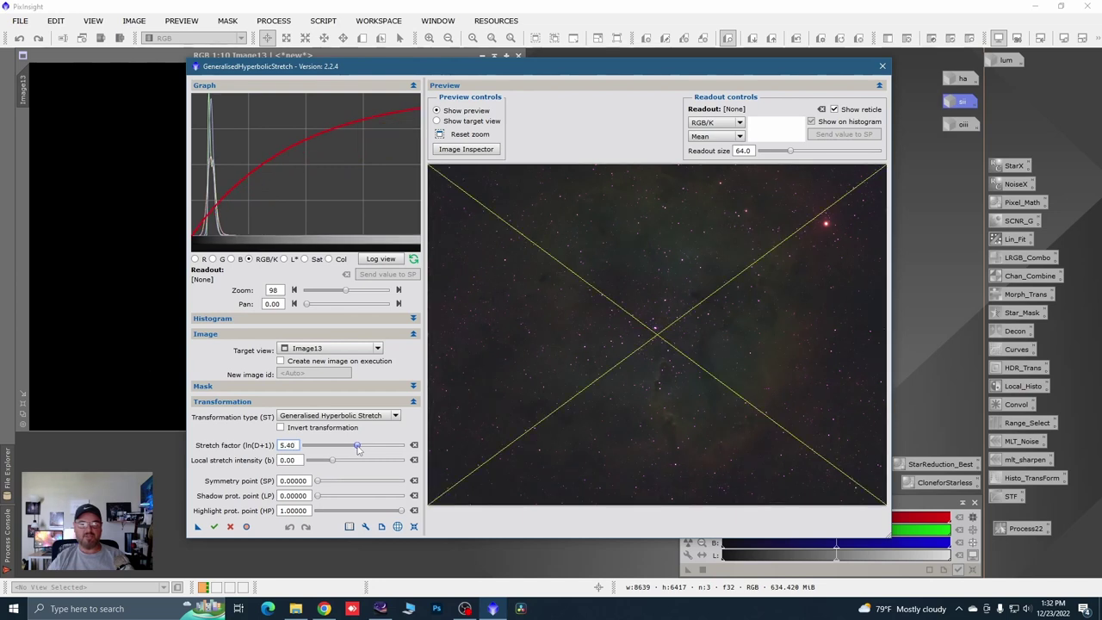
pyautogui.moveTo(360, 448); pyautogui.dragTo(361, 450)
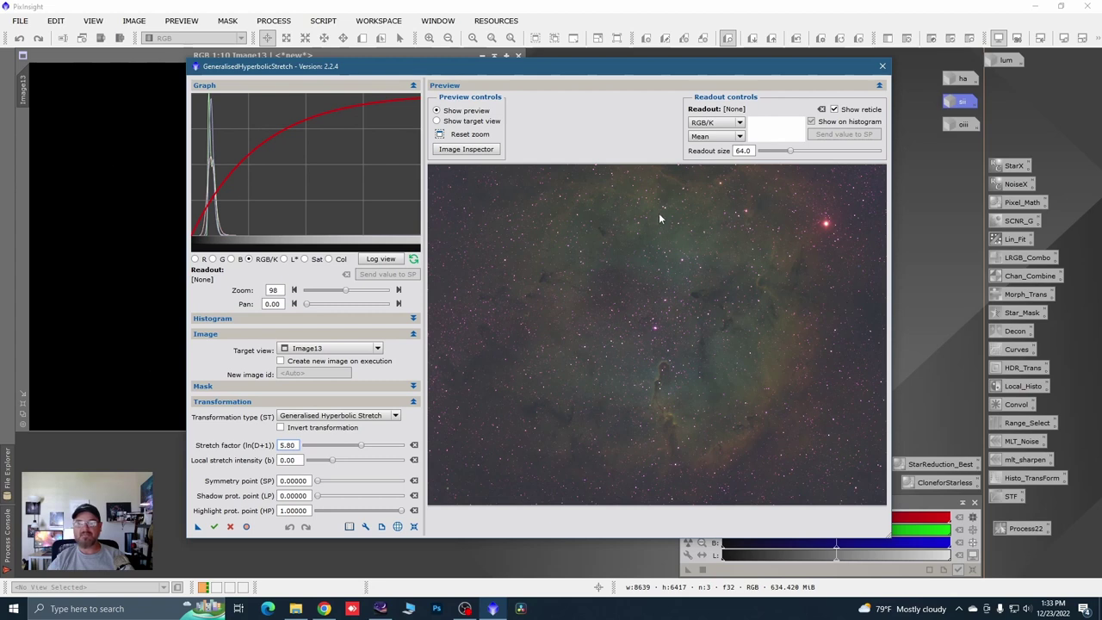
pyautogui.moveTo(787, 263); pyautogui.dragTo(882, 353)
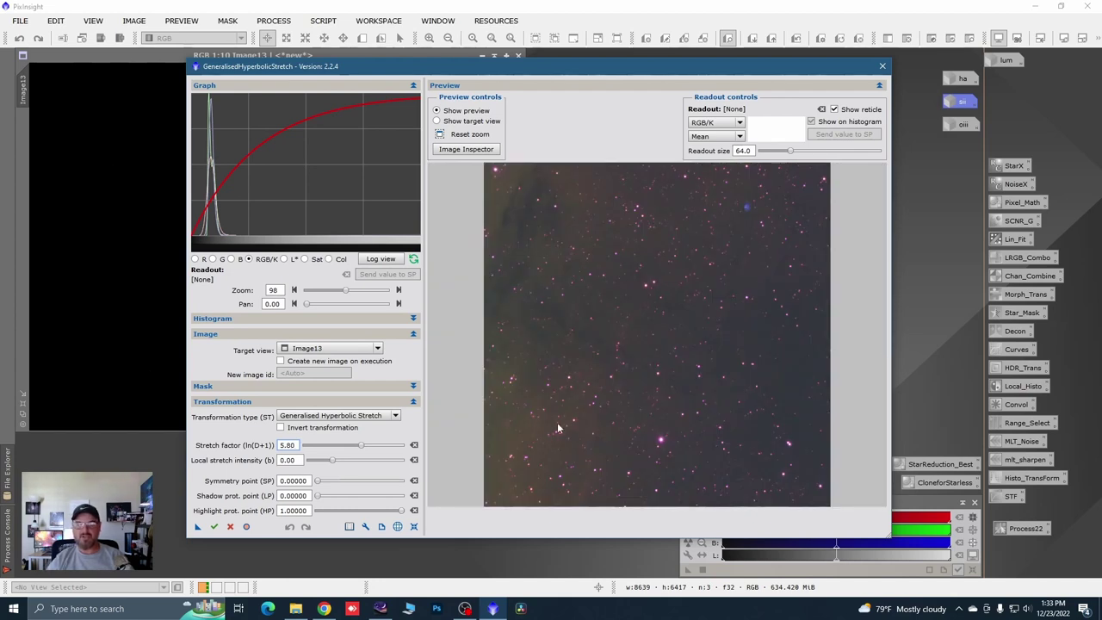
# Step: Sample a star-free background area in the magnified preview, use its 0.00085 mean as symmetry point, and reset the preview zoom
pyautogui.click(803, 379)
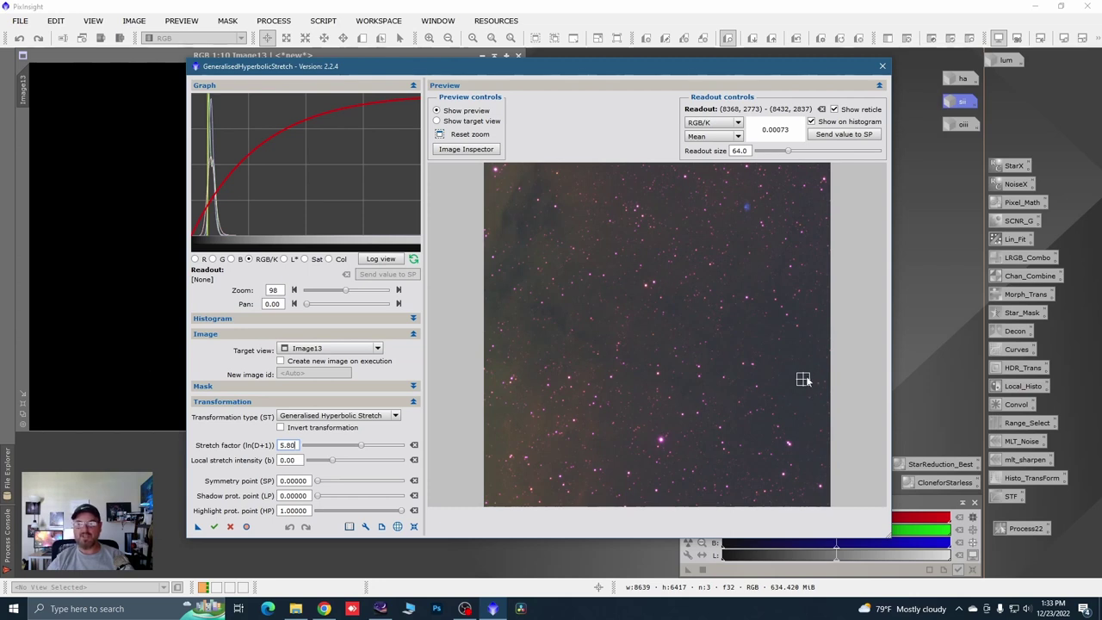
pyautogui.moveTo(803, 380); pyautogui.dragTo(648, 437)
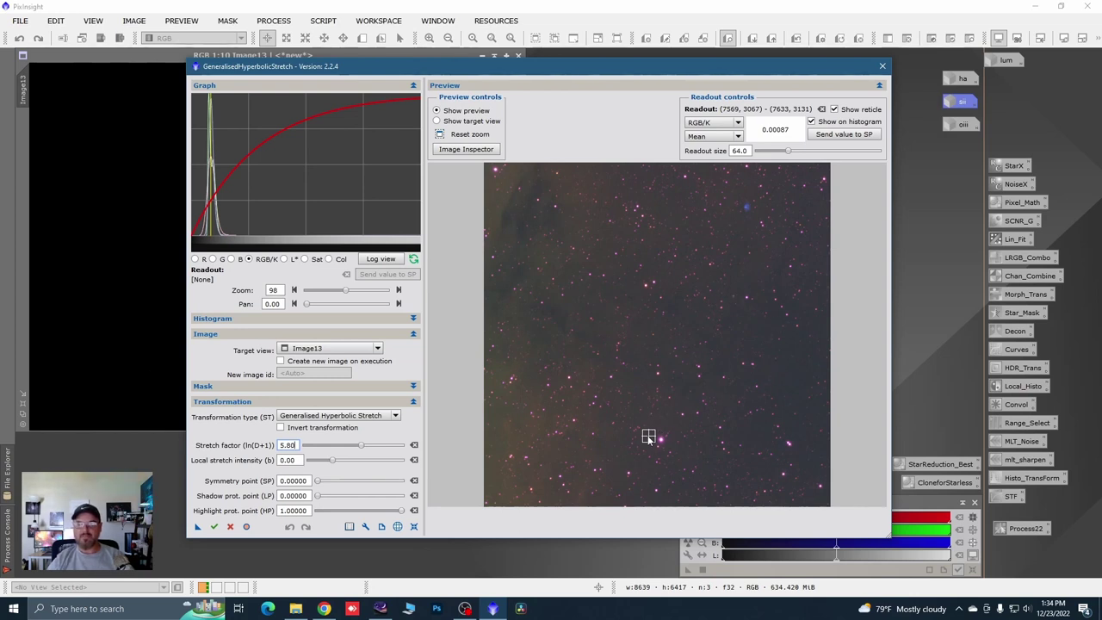
pyautogui.moveTo(649, 436)
pyautogui.mouseDown()
pyautogui.moveTo(761, 307)
pyautogui.moveTo(760, 259)
pyautogui.moveTo(787, 262)
pyautogui.moveTo(733, 302)
pyautogui.moveTo(699, 408)
pyautogui.moveTo(675, 419)
pyautogui.mouseUp()
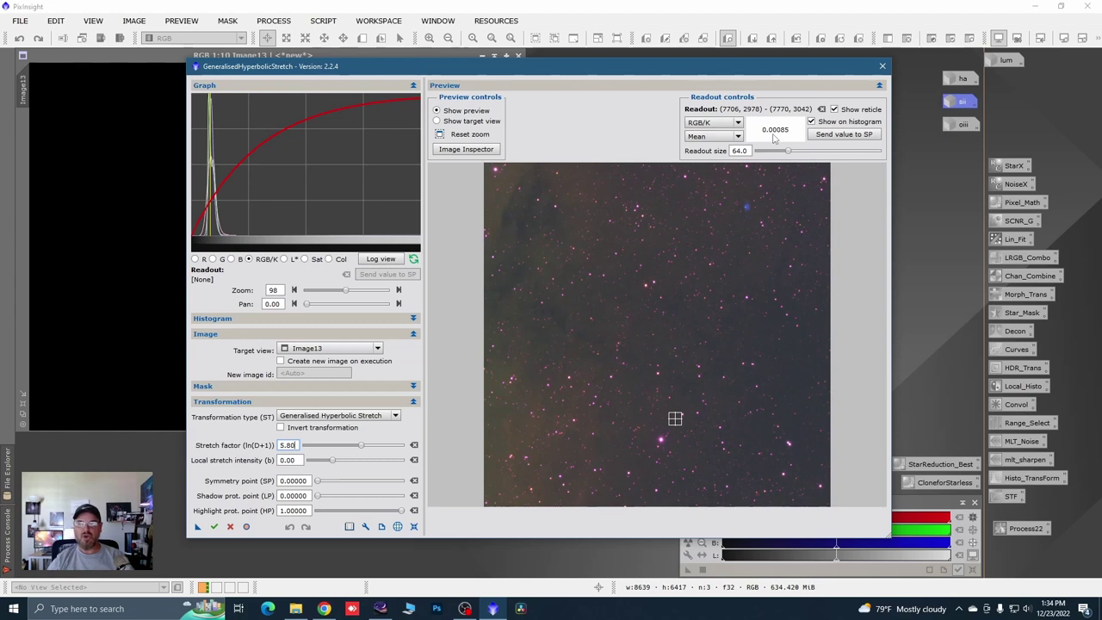
pyautogui.click(827, 138)
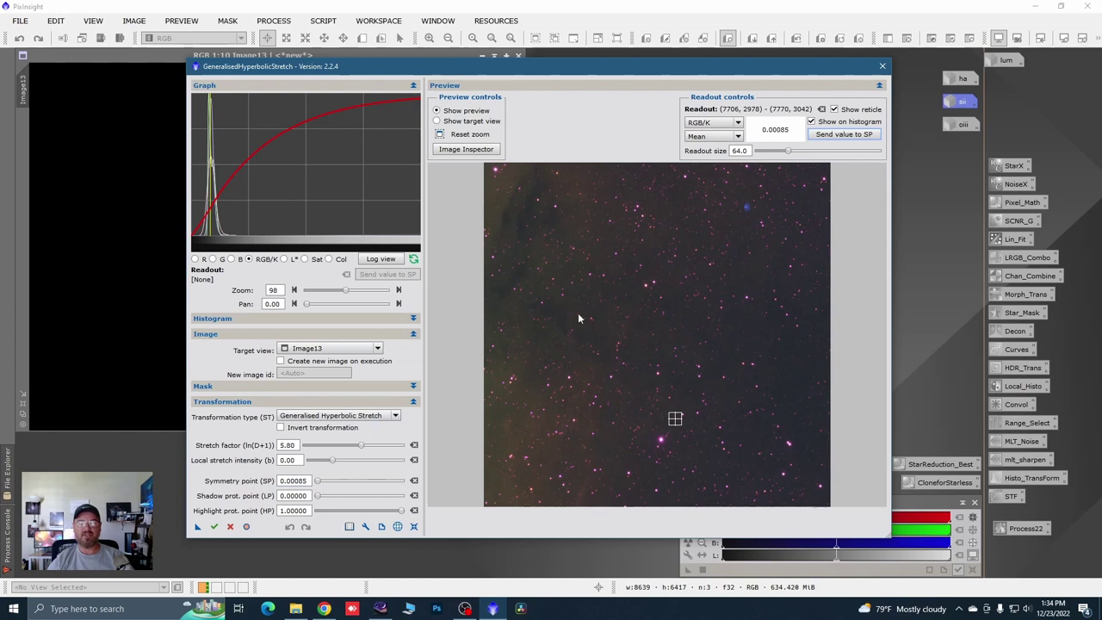
pyautogui.click(440, 135)
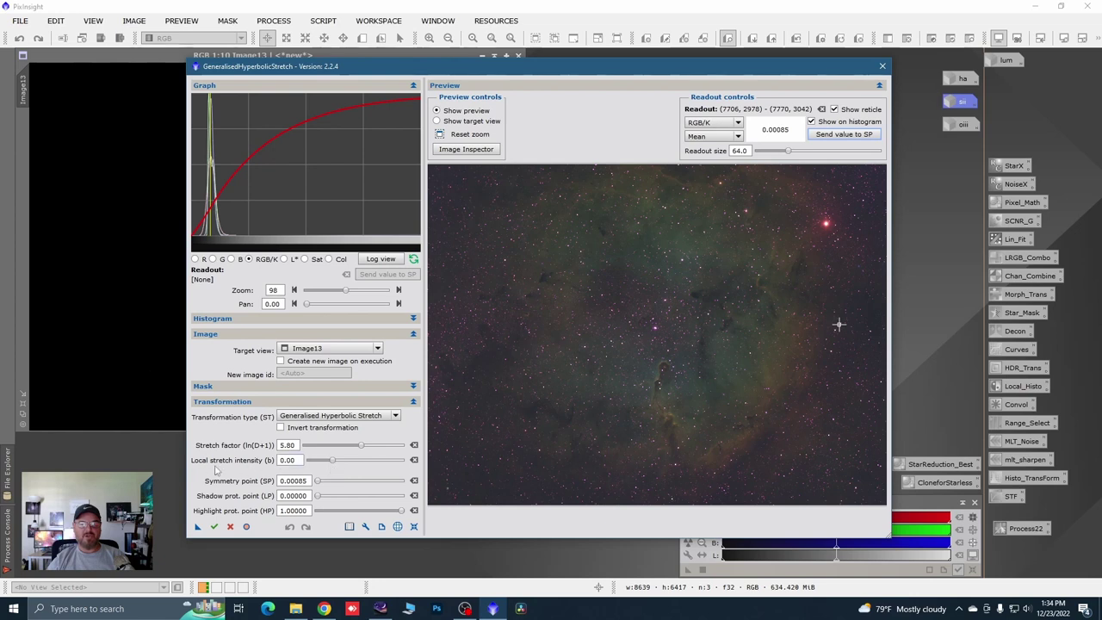
# Step: Set the local stretch intensity to 5.60, with the graph zoomed to 181, and apply the stretch to Image13
pyautogui.moveTo(334, 463); pyautogui.dragTo(345, 463)
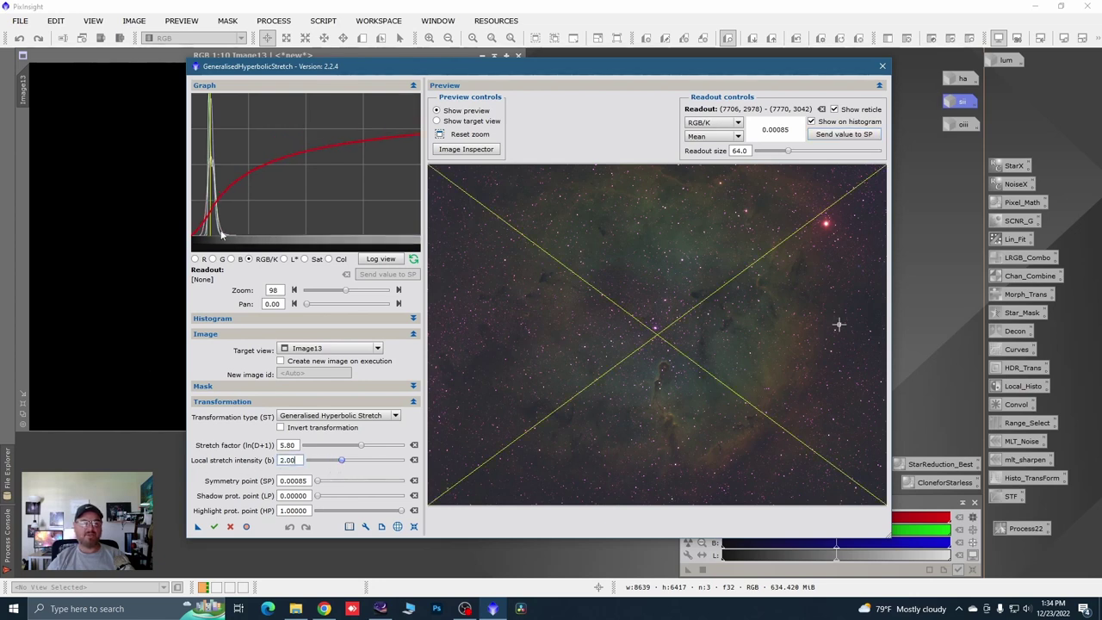
pyautogui.moveTo(346, 290); pyautogui.dragTo(381, 293)
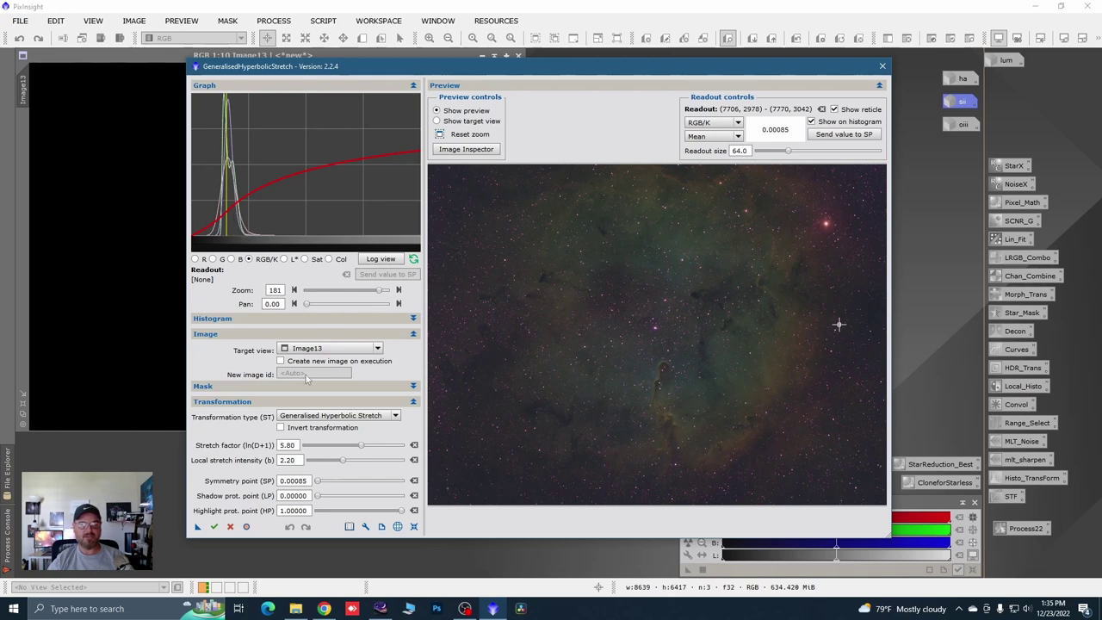
pyautogui.click(345, 464)
pyautogui.moveTo(345, 463); pyautogui.dragTo(359, 465)
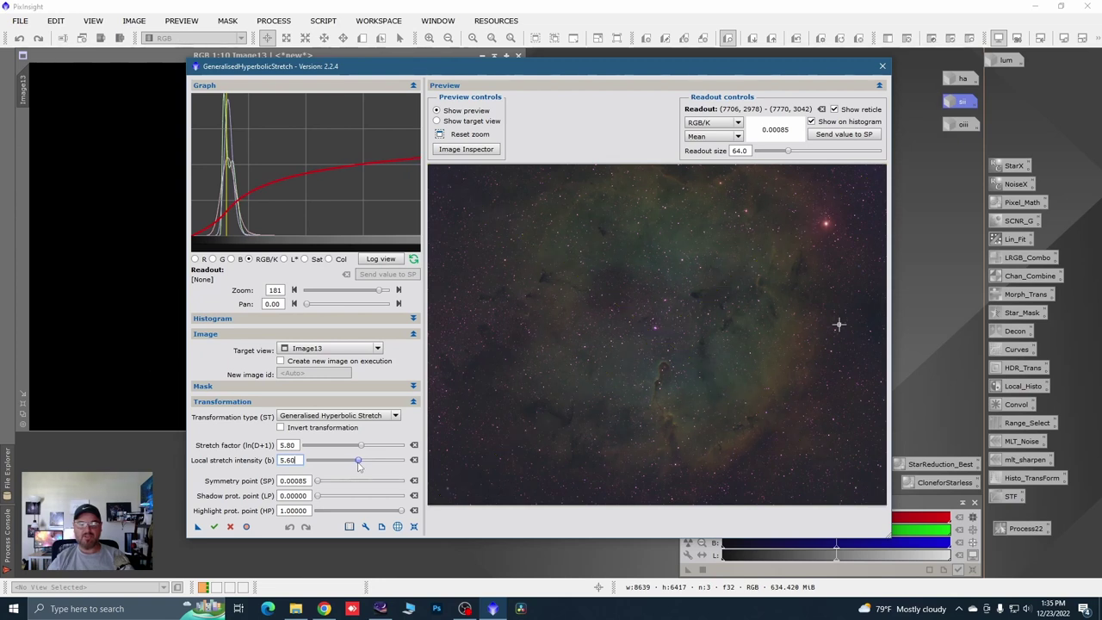
pyautogui.moveTo(358, 465); pyautogui.dragTo(359, 466)
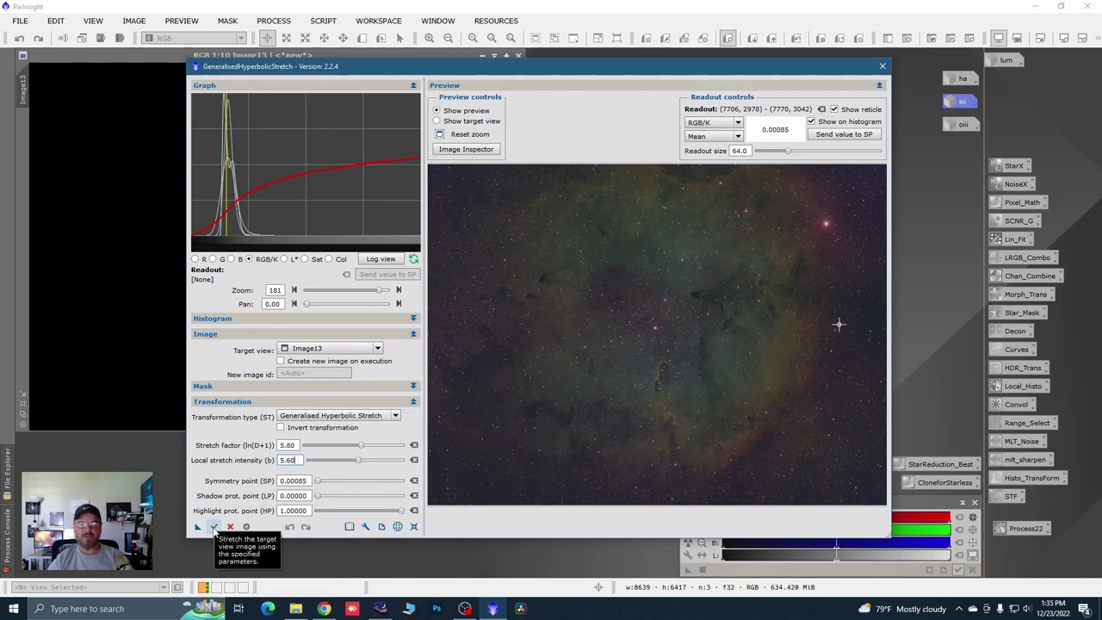
pyautogui.click(214, 527)
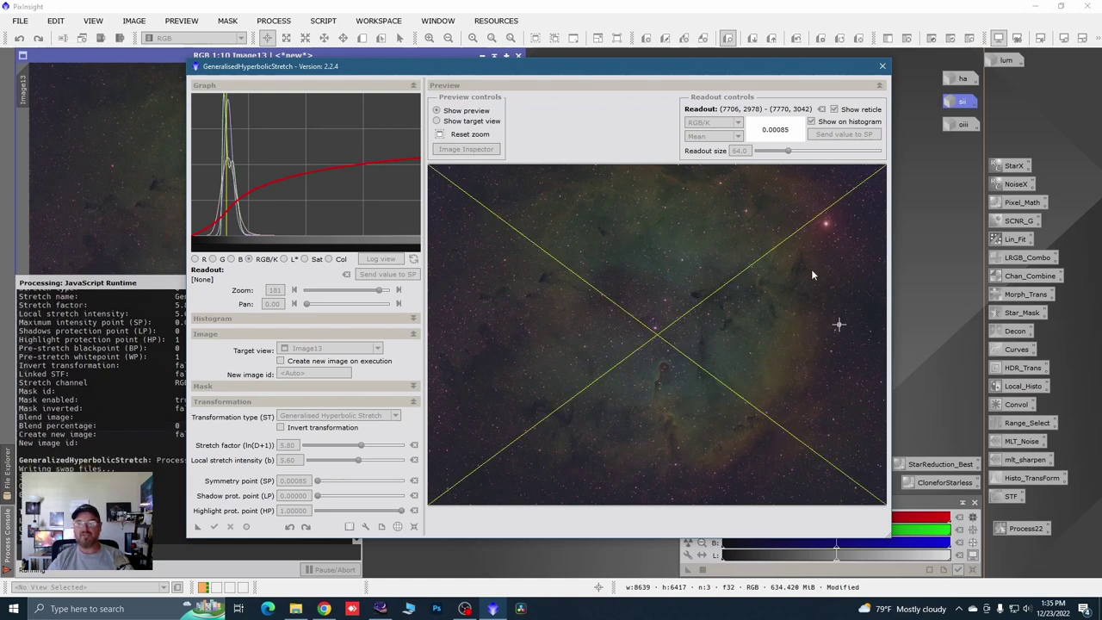
# Step: Reset and close the GeneralisedHyperbolicStretch script, and enlarge the Image13 window
pyautogui.click(415, 527)
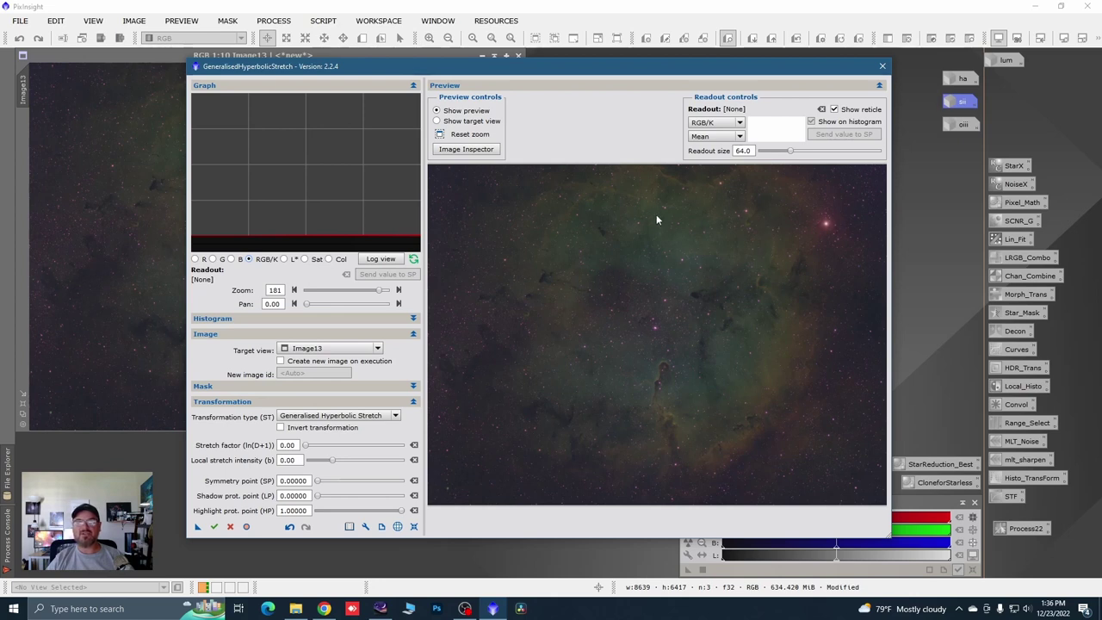
pyautogui.click(649, 180)
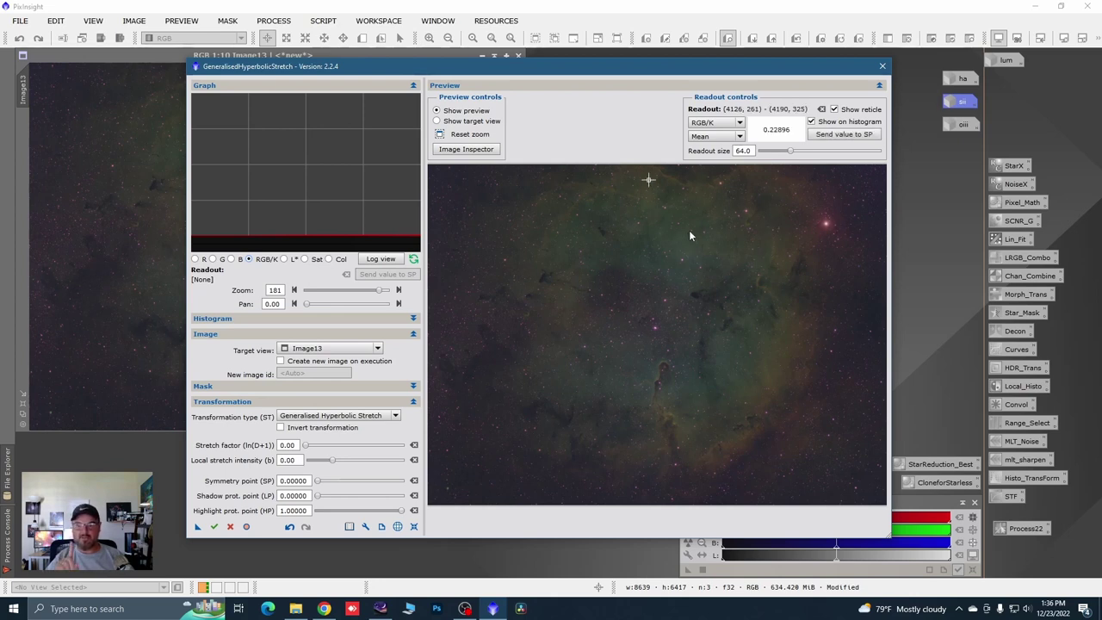
pyautogui.click(882, 66)
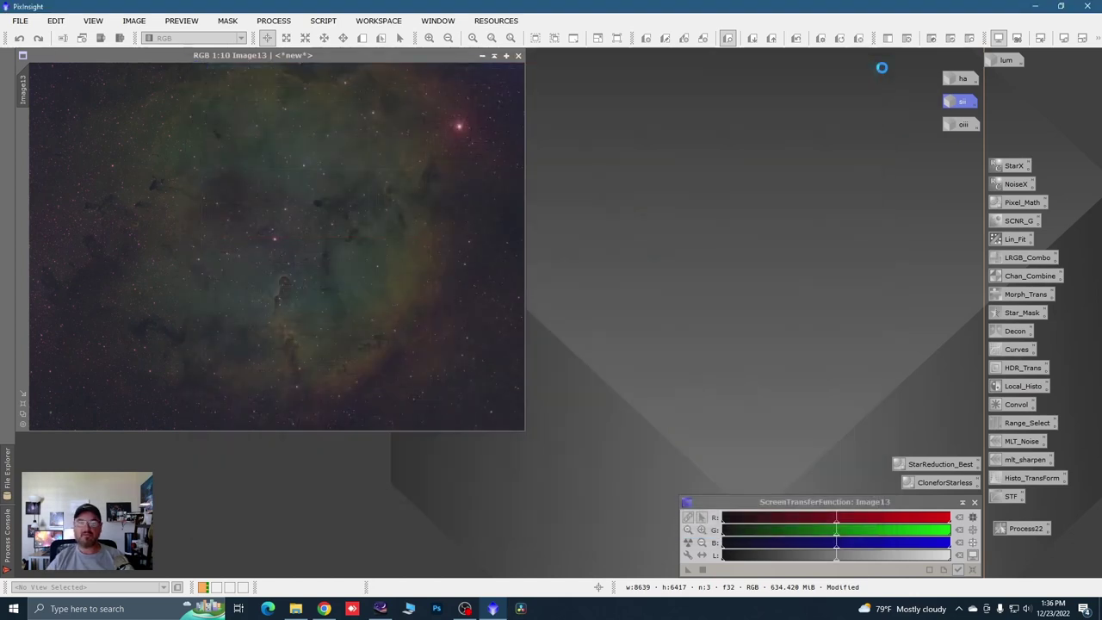
pyautogui.click(570, 324)
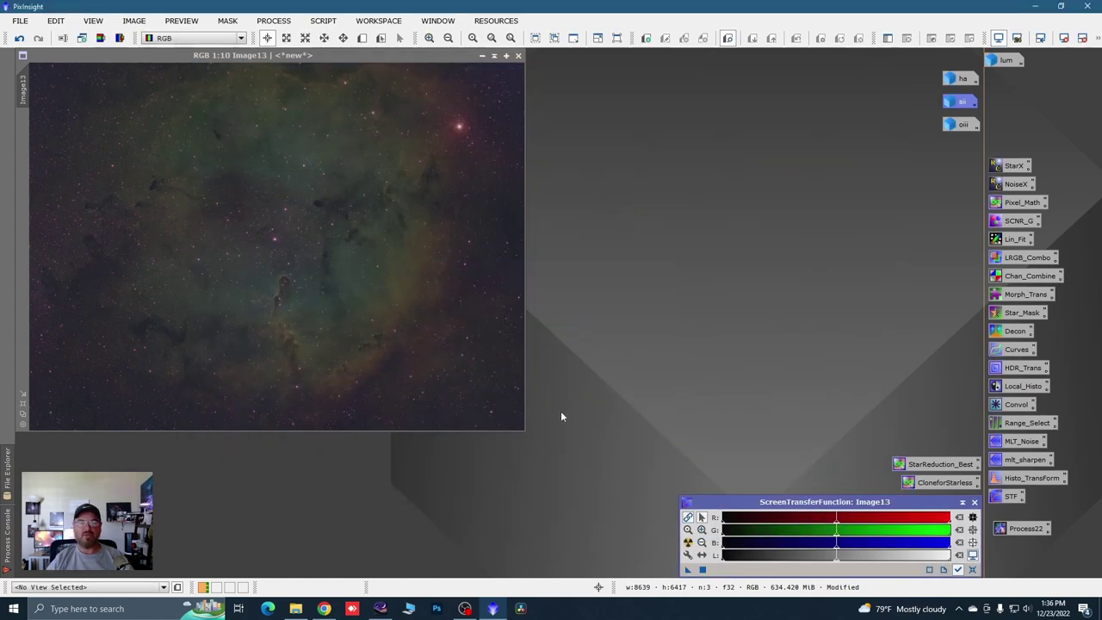
pyautogui.moveTo(521, 427); pyautogui.dragTo(551, 465)
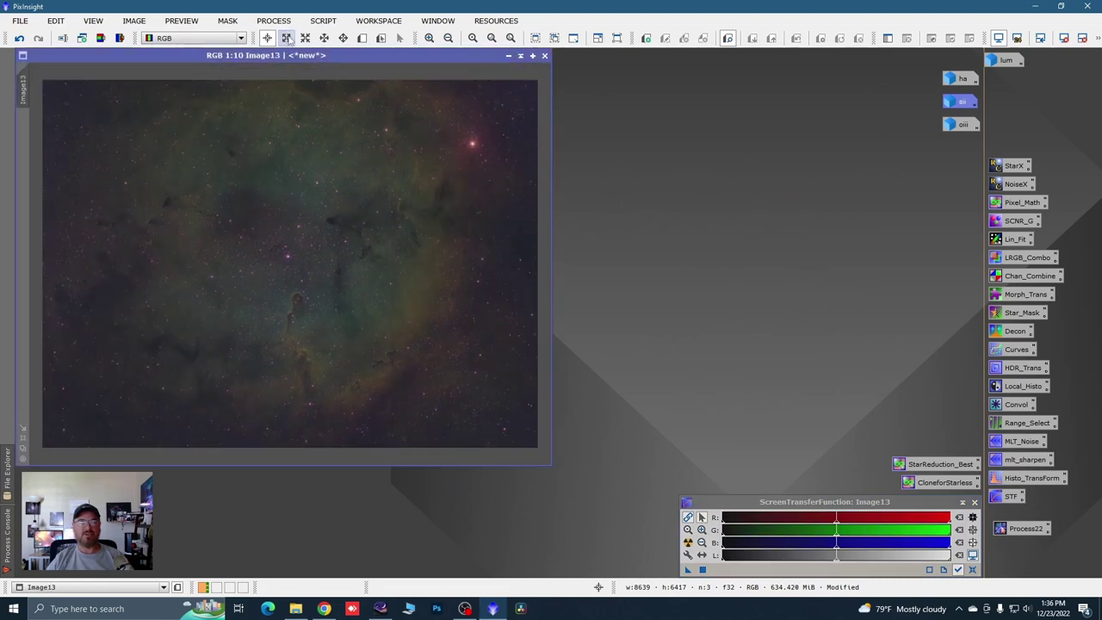
# Step: Run the CorrectMagentaStars script on Image13 with amount 0.80 and Preserve lightness on, and close it
pyautogui.click(319, 20)
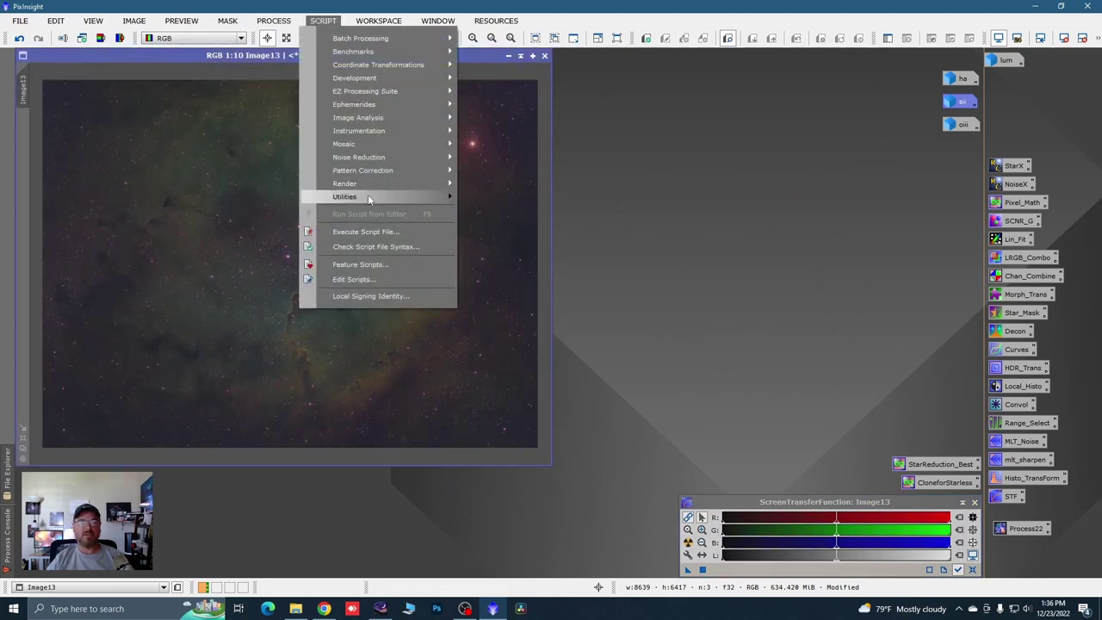
pyautogui.moveTo(367, 197)
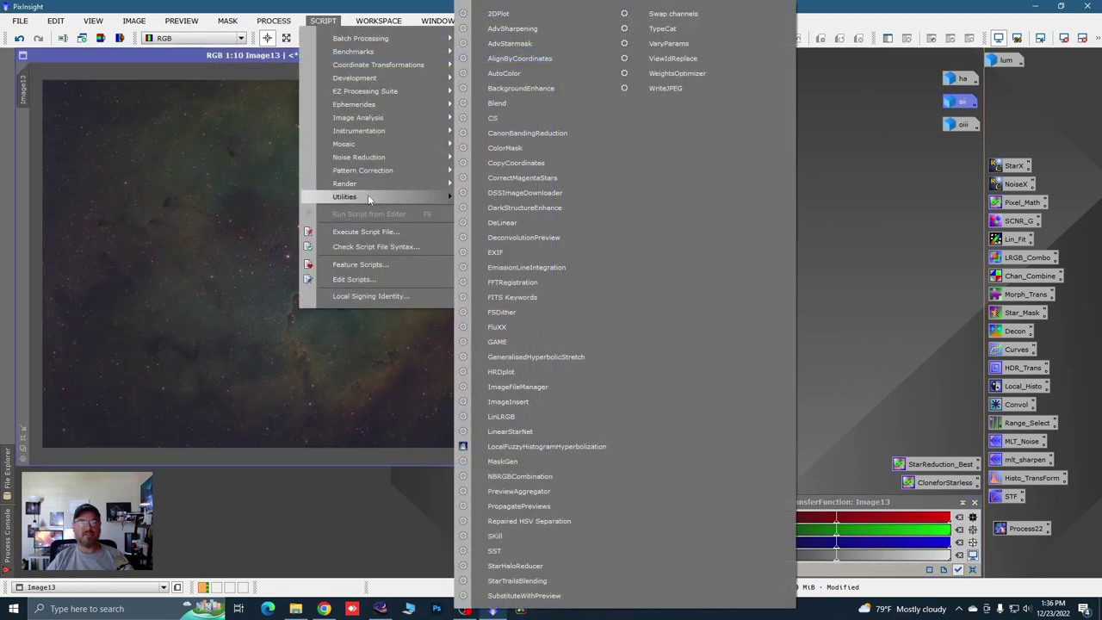
pyautogui.click(515, 179)
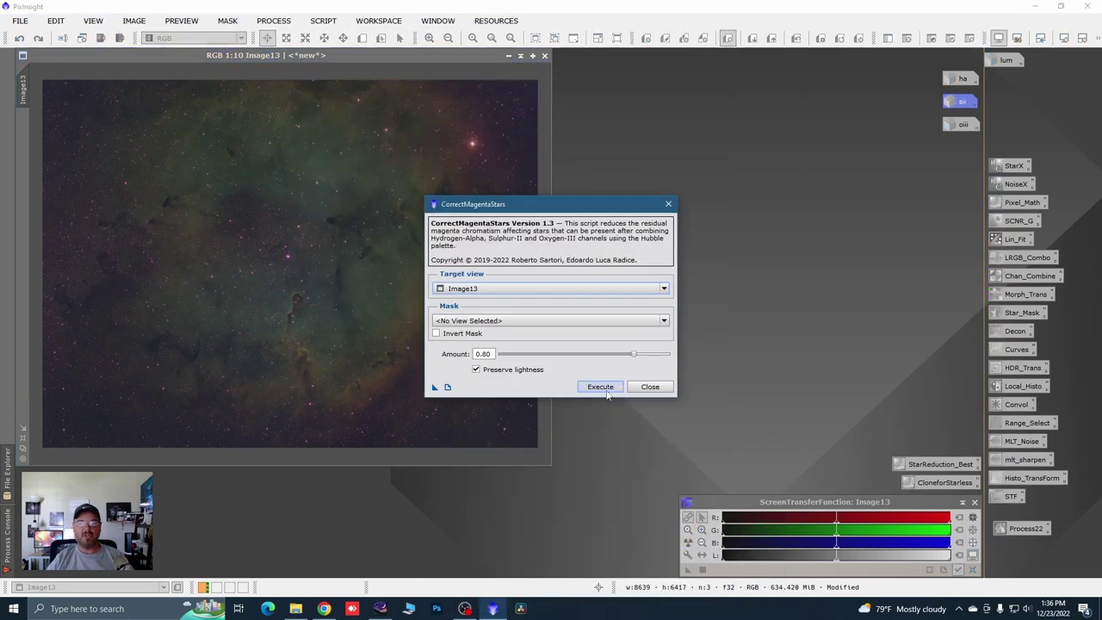
pyautogui.click(602, 389)
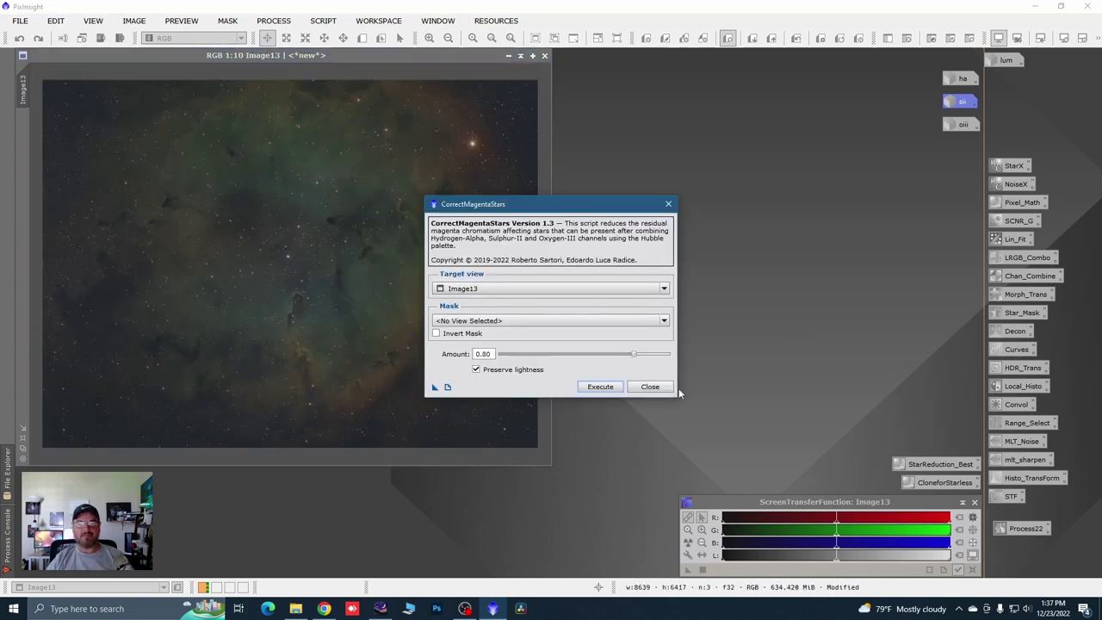
pyautogui.click(660, 388)
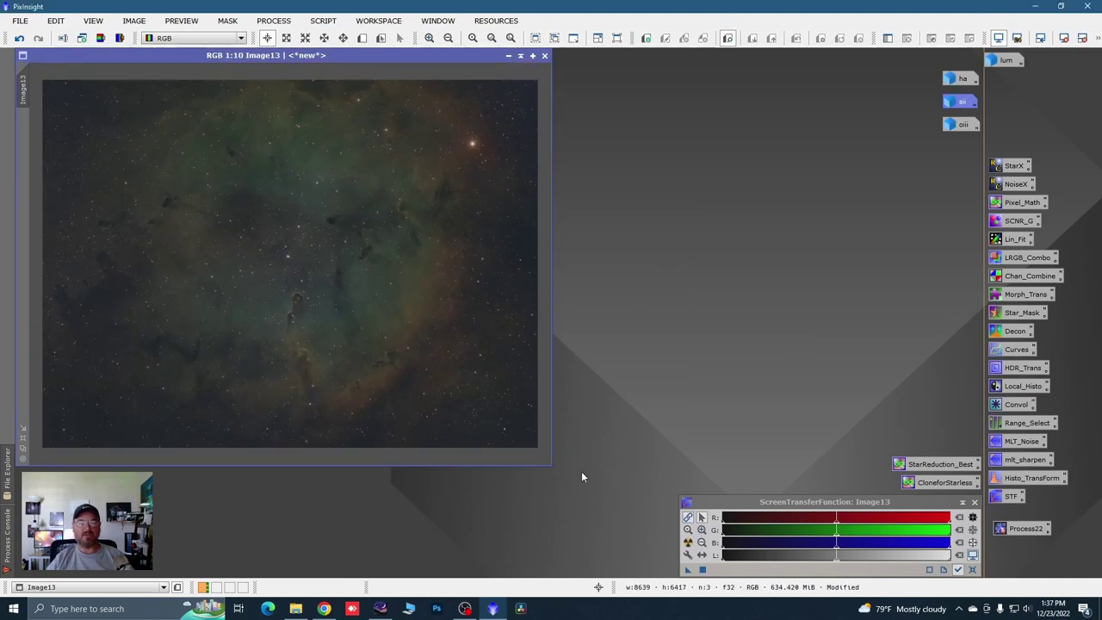
# Step: Remove the stars from Image13 with StarXTerminator without generating a star image, and close the process
pyautogui.moveTo(551, 466); pyautogui.dragTo(595, 502)
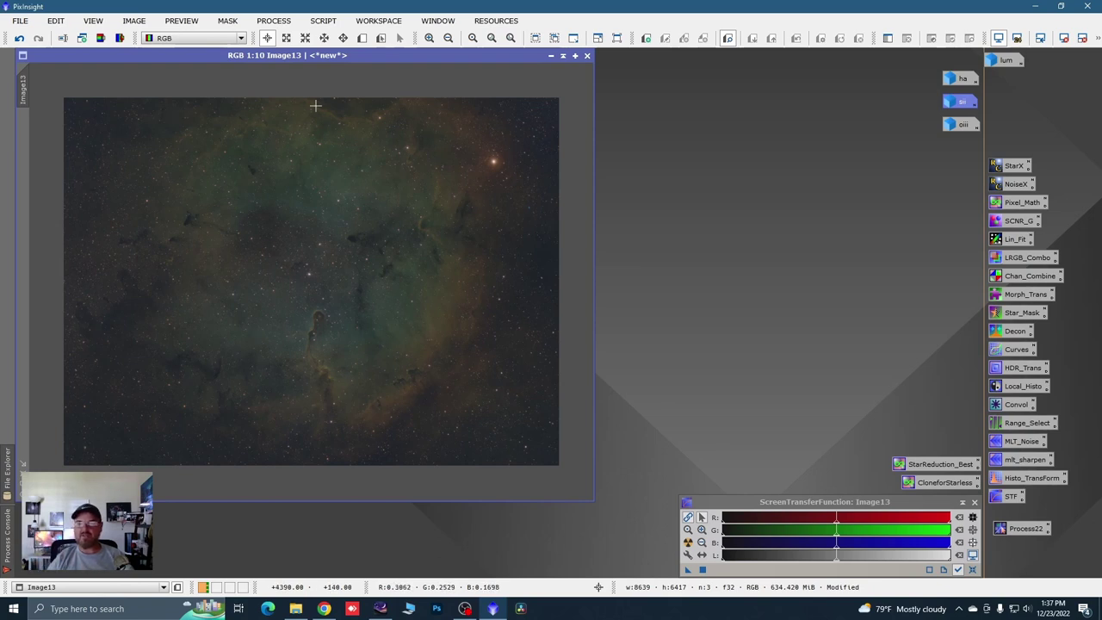
pyautogui.doubleClick(1006, 169)
pyautogui.moveTo(743, 93); pyautogui.dragTo(791, 121)
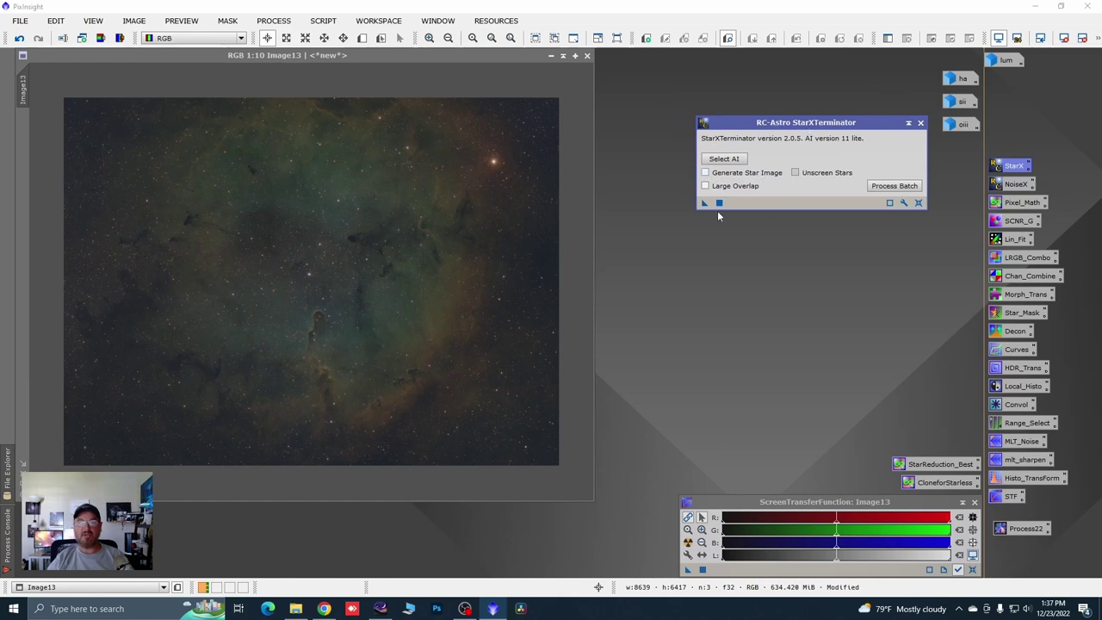
pyautogui.moveTo(704, 203); pyautogui.dragTo(486, 362)
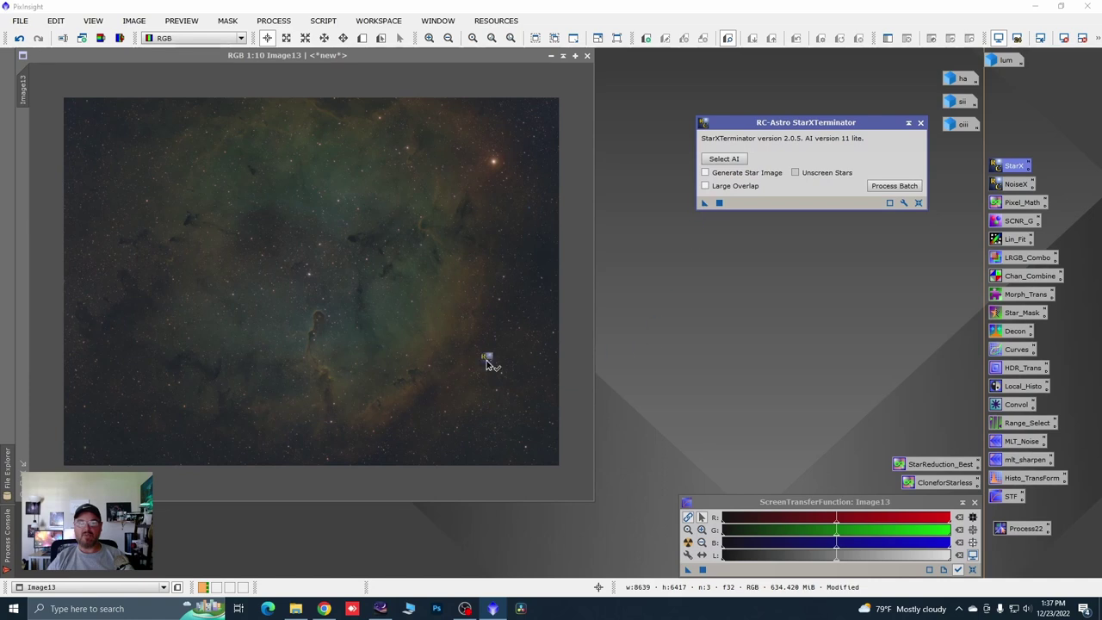
pyautogui.moveTo(486, 359); pyautogui.dragTo(486, 359)
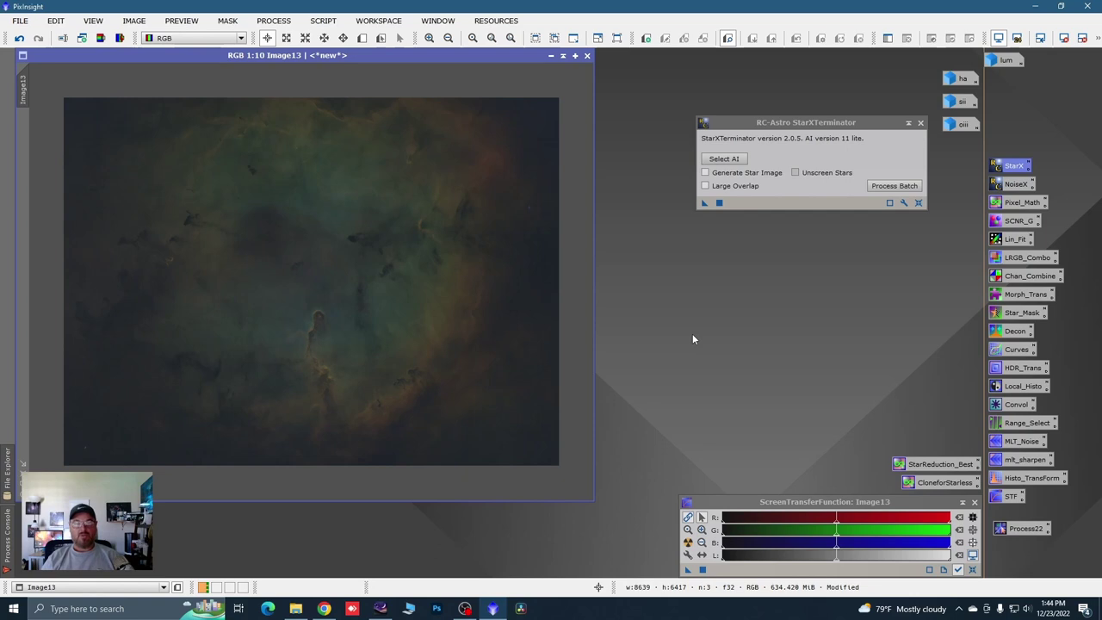
pyautogui.click(910, 124)
pyautogui.click(879, 204)
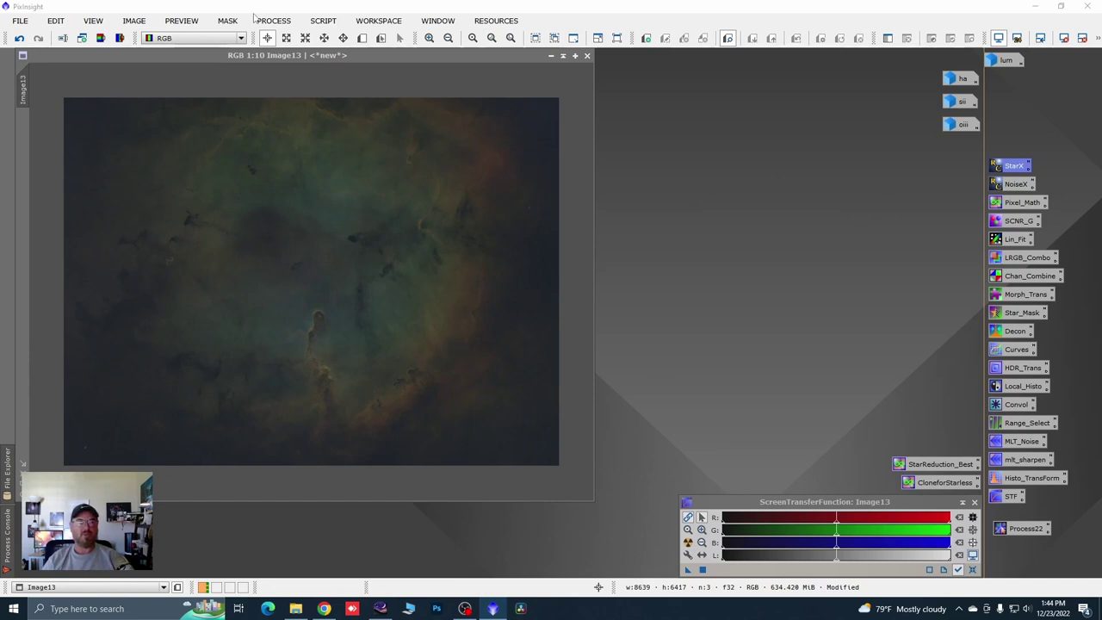
# Step: Open the GeneralisedHyperbolicStretch script with Image13 as target view, keeping Generalised Hyperbolic Stretch as the transformation type
pyautogui.click(323, 21)
pyautogui.moveTo(437, 201)
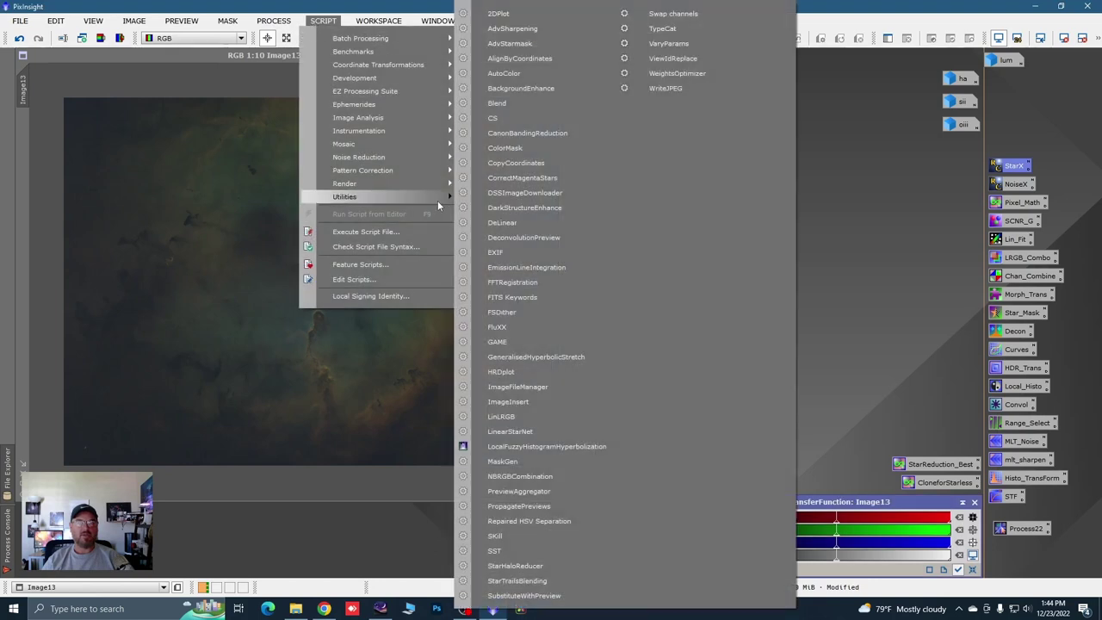
pyautogui.click(533, 357)
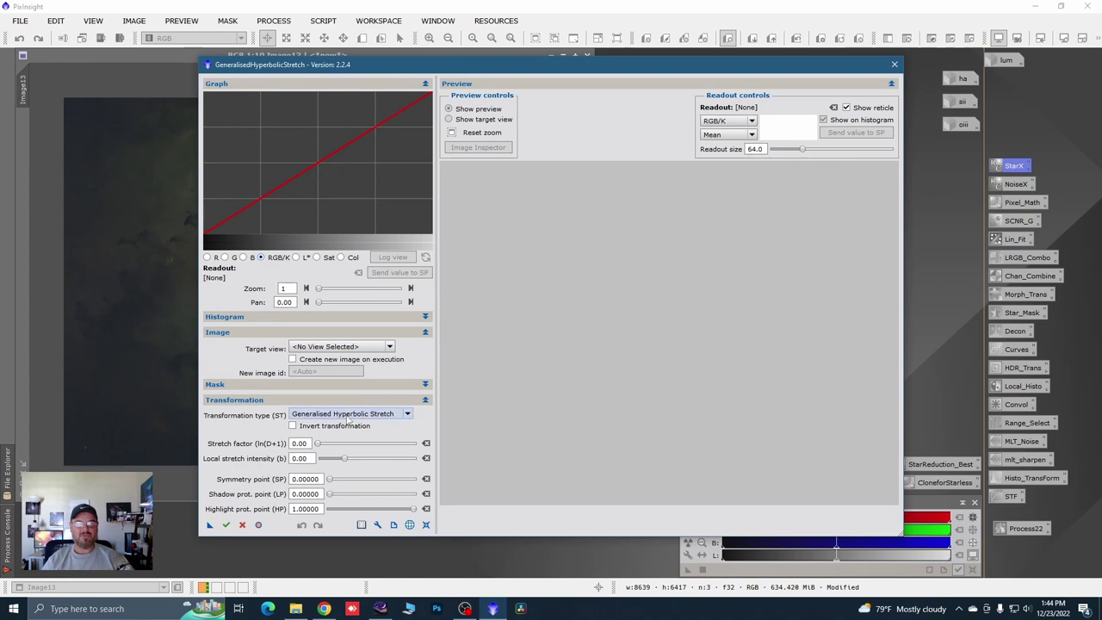
pyautogui.click(409, 415)
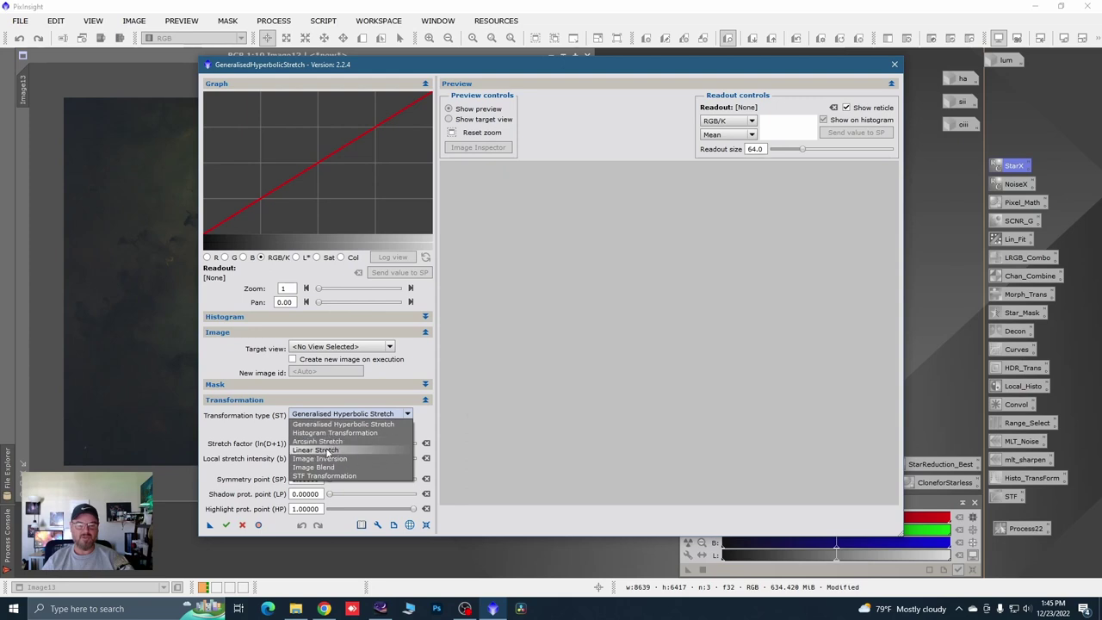
pyautogui.click(410, 419)
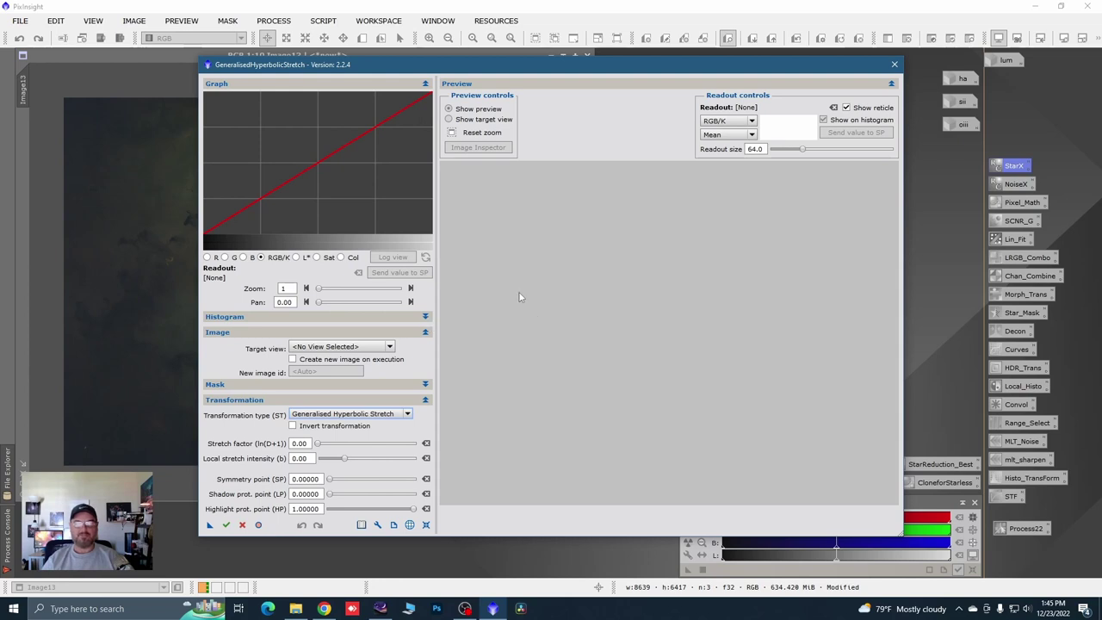
pyautogui.click(389, 346)
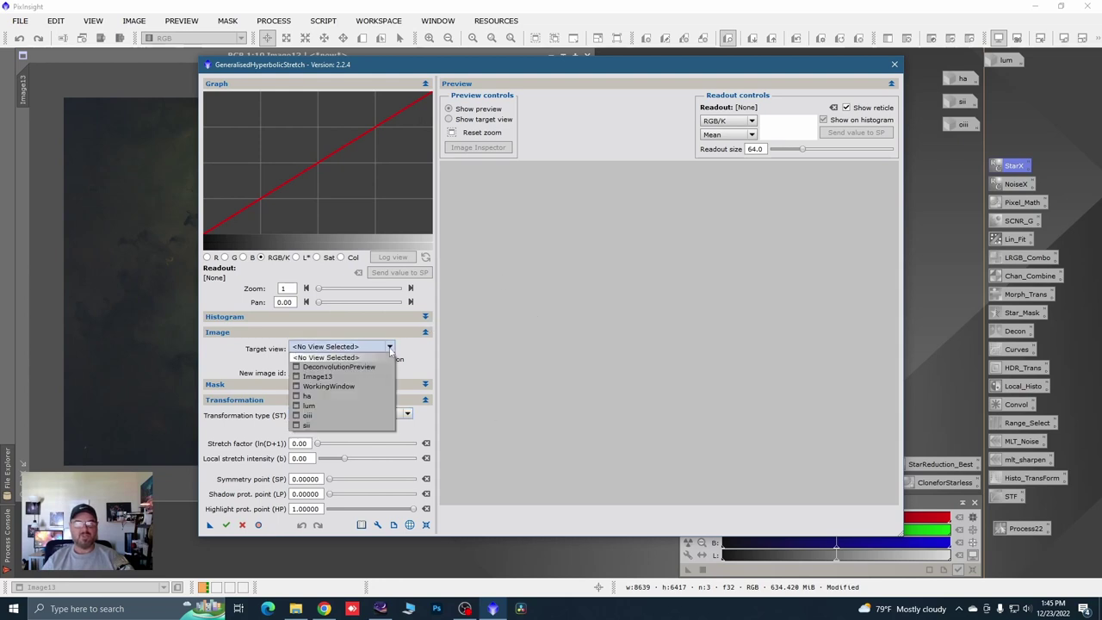
pyautogui.click(327, 379)
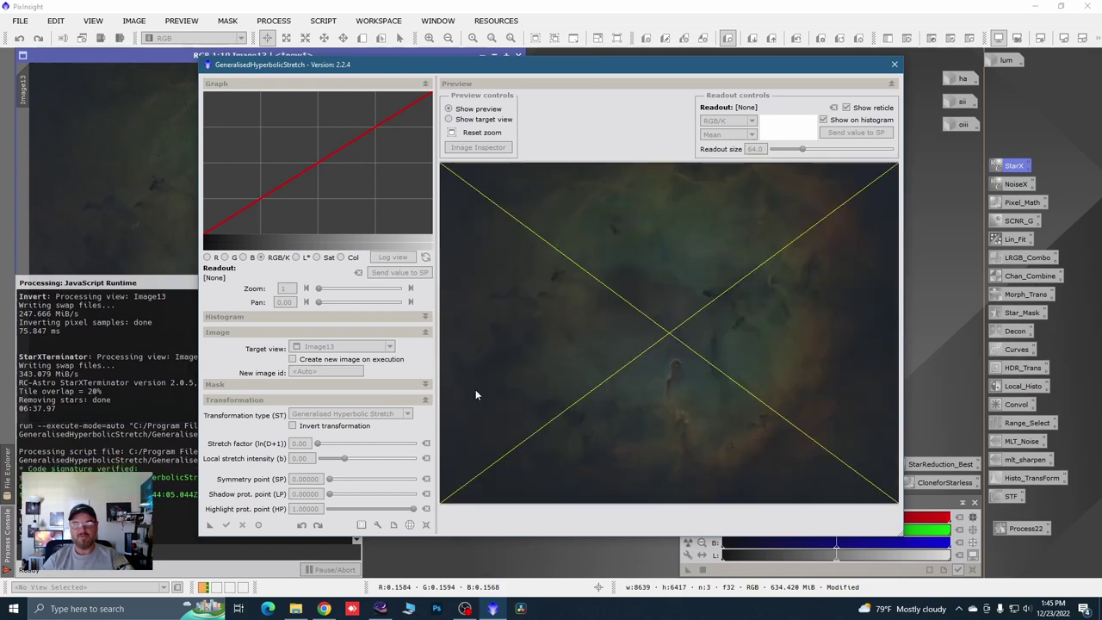
# Step: Stretch Image13 by factor 0.70 with the symmetry point sampled from the nebula's right side (0.19231), apply it, and reset the script
pyautogui.click(818, 340)
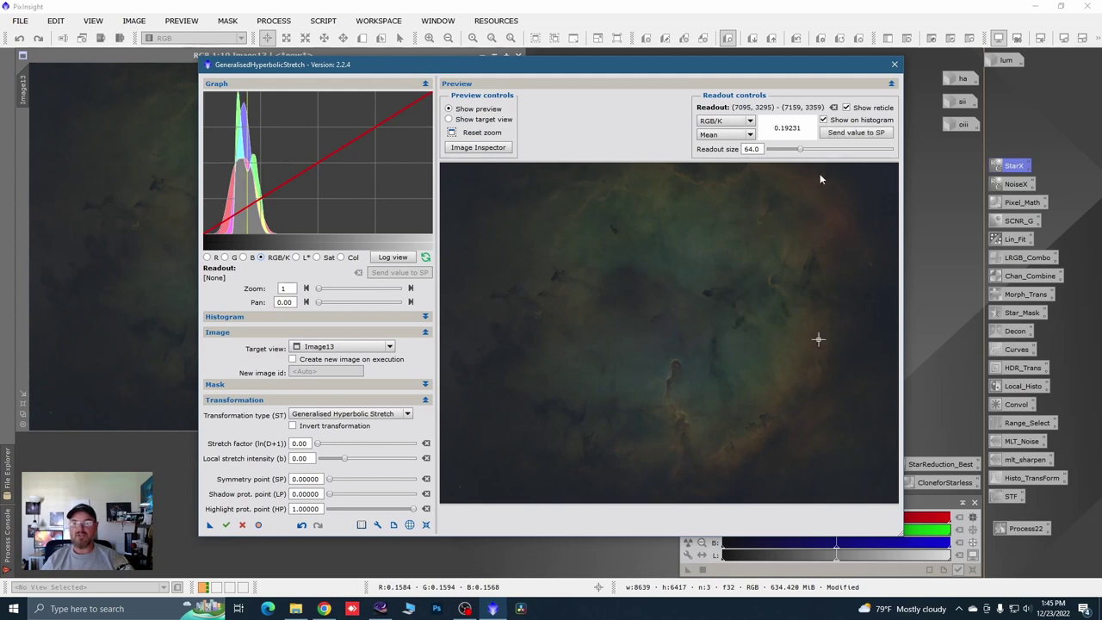
pyautogui.click(838, 136)
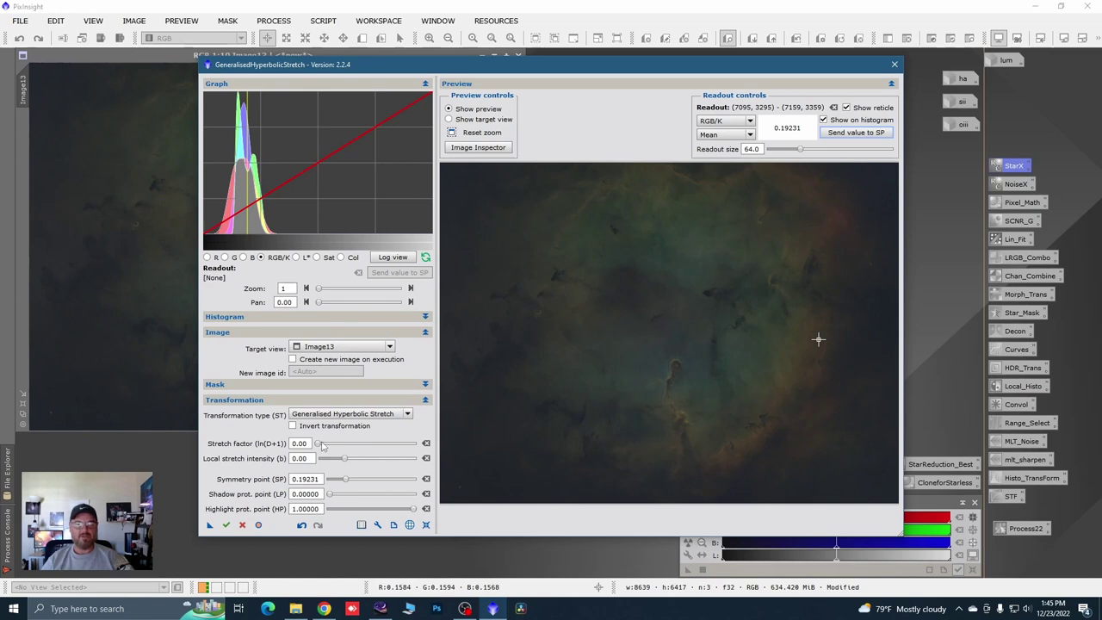
pyautogui.click(319, 444)
pyautogui.moveTo(319, 444); pyautogui.dragTo(325, 448)
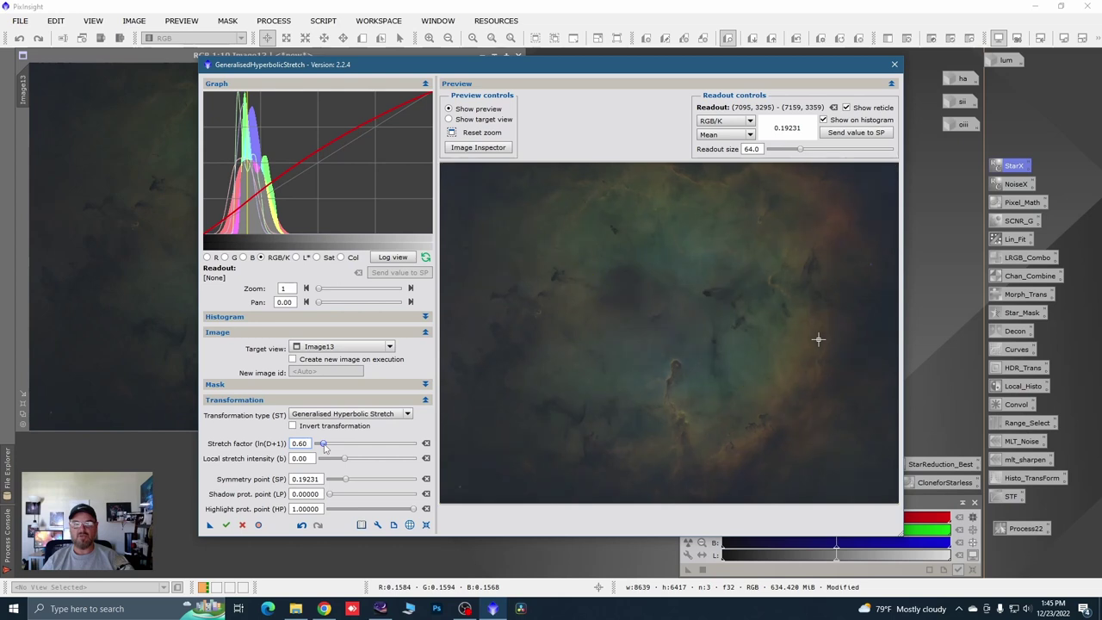
pyautogui.moveTo(324, 449); pyautogui.dragTo(325, 450)
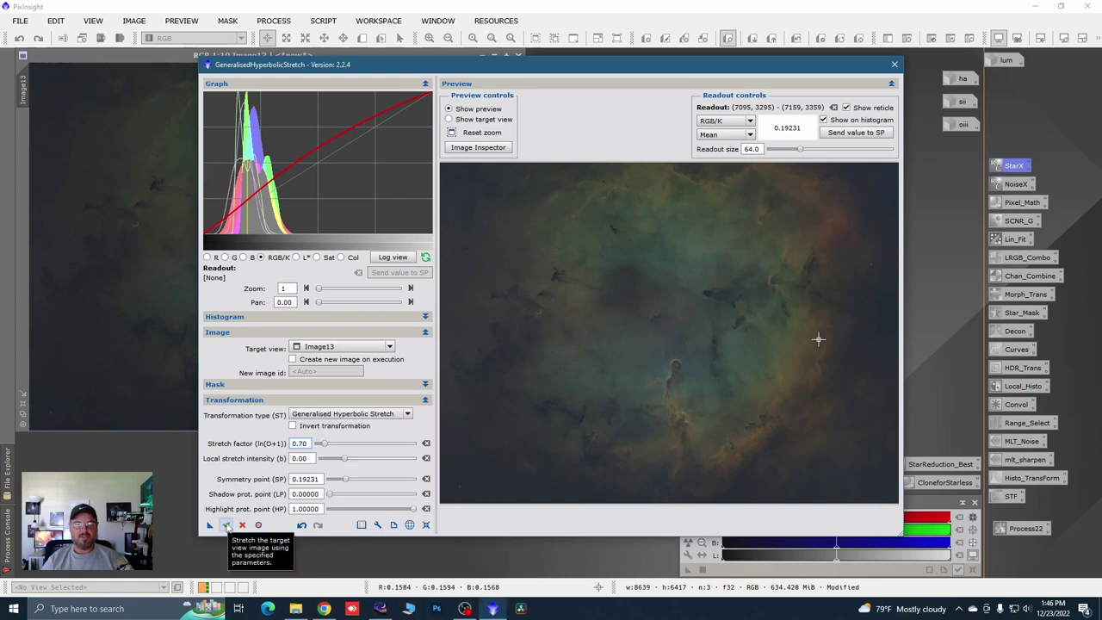
pyautogui.click(226, 525)
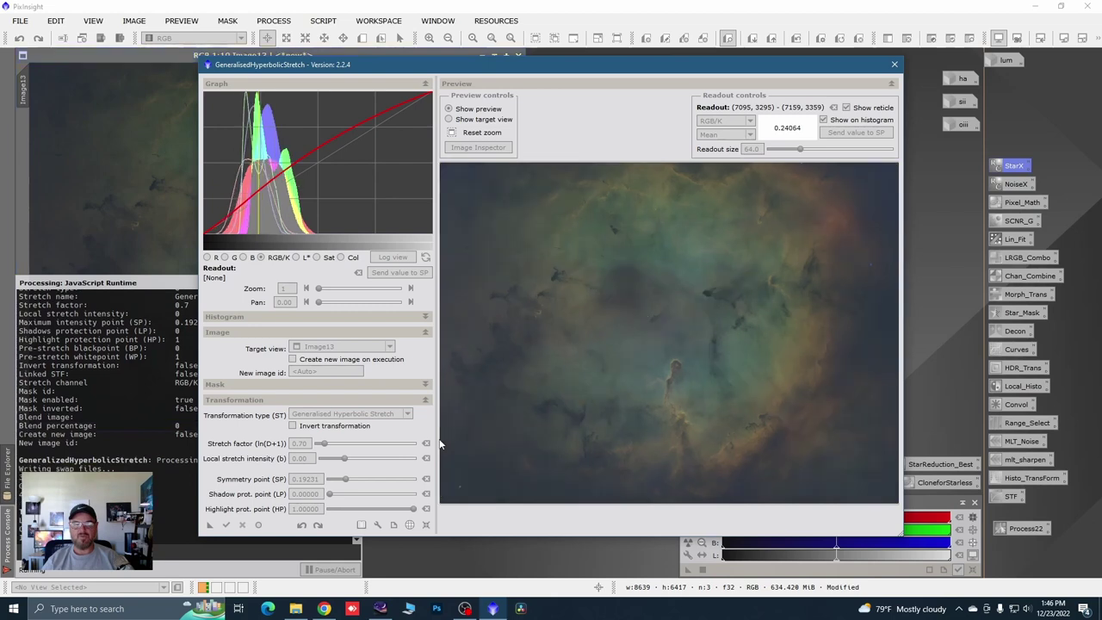
pyautogui.click(426, 525)
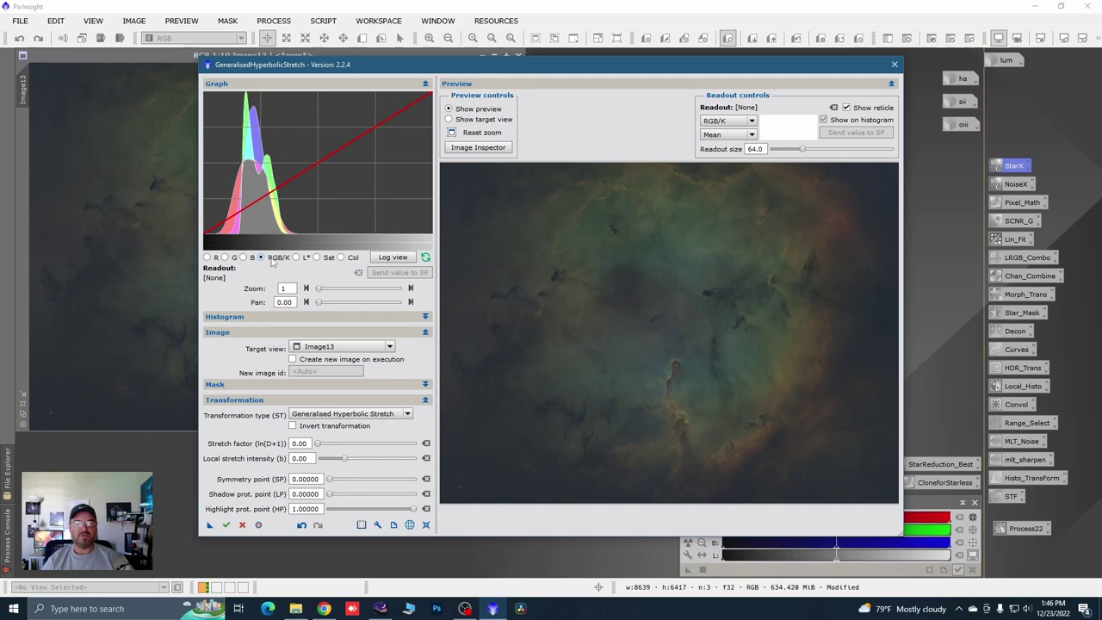
# Step: Stretch the saturation of Image13 with a stretch factor of 0.40, apply it, and reset the settings
pyautogui.click(317, 257)
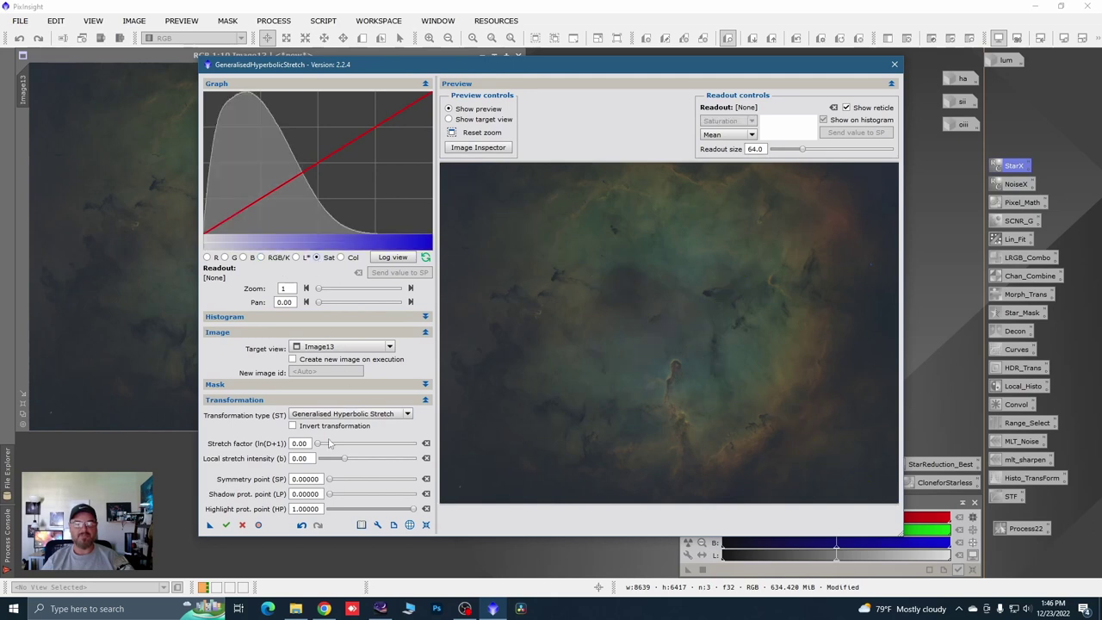
pyautogui.moveTo(317, 443); pyautogui.dragTo(322, 446)
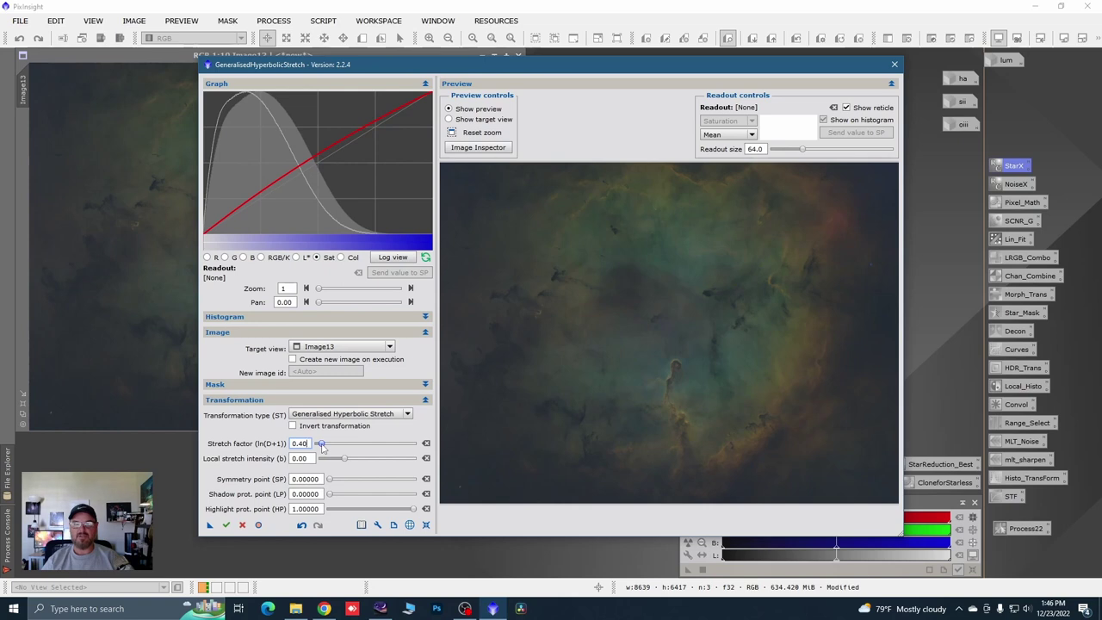
pyautogui.click(226, 525)
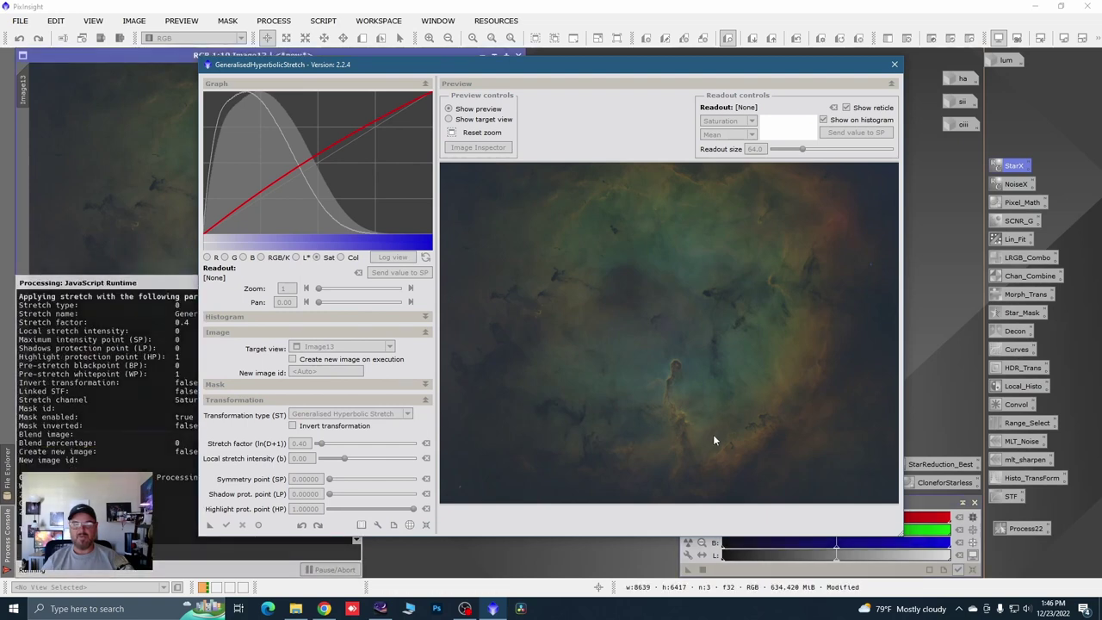
pyautogui.click(426, 525)
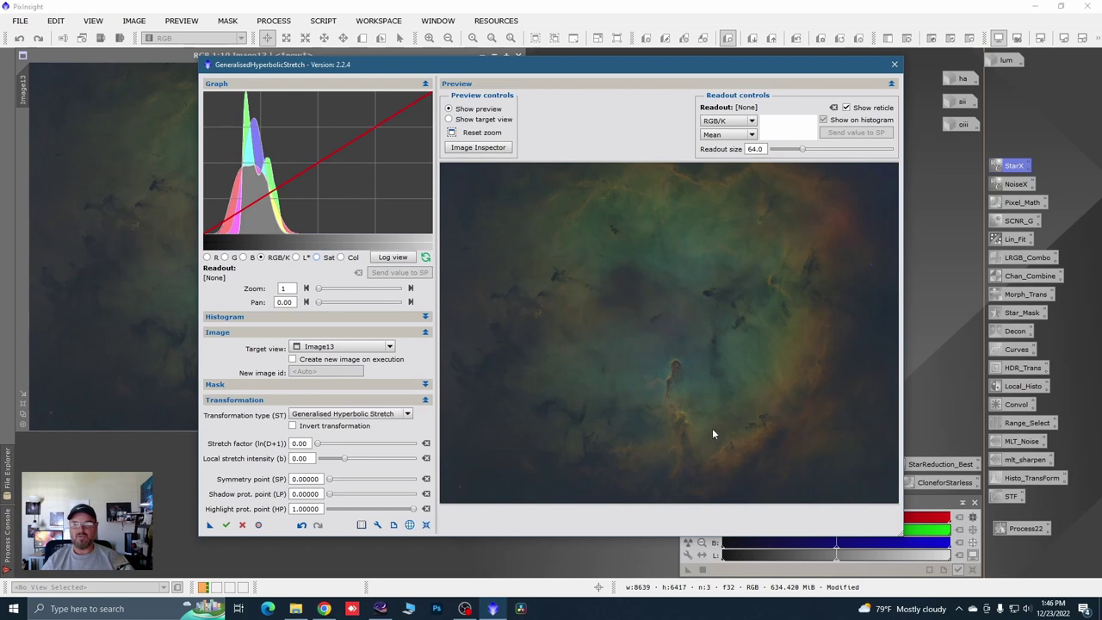
# Step: Apply an RGB/K stretch of factor 1.10 with the symmetry point sampled inside the nebula's lower-right rim (0.30257), and reset the settings
pyautogui.click(781, 373)
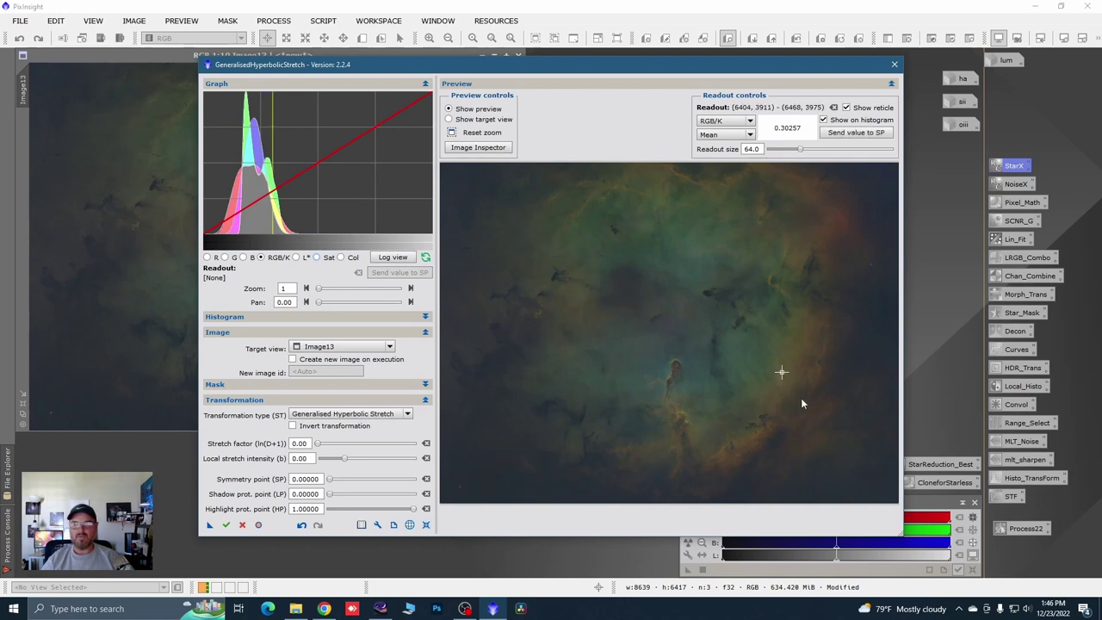
pyautogui.click(843, 133)
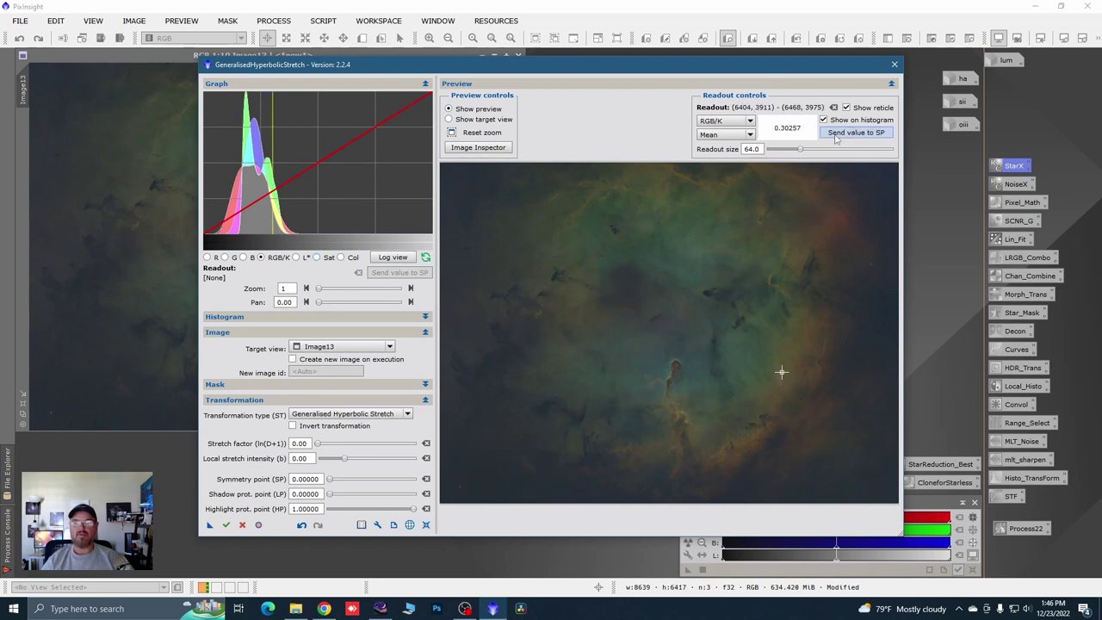
pyautogui.moveTo(320, 444); pyautogui.dragTo(326, 445)
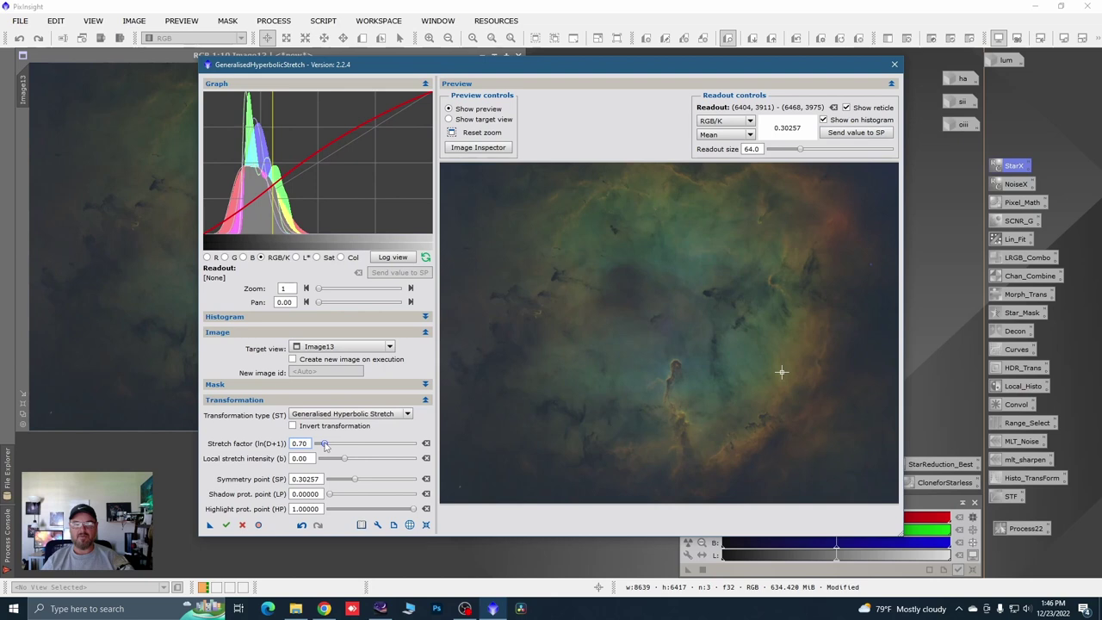
pyautogui.moveTo(324, 445); pyautogui.dragTo(328, 446)
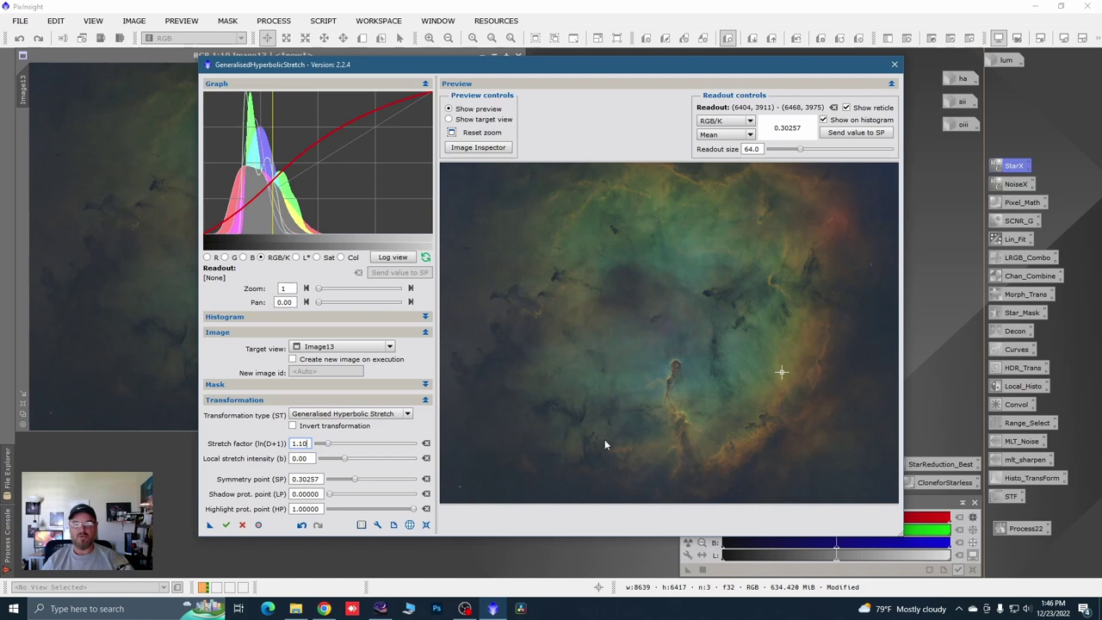
pyautogui.press('F5')
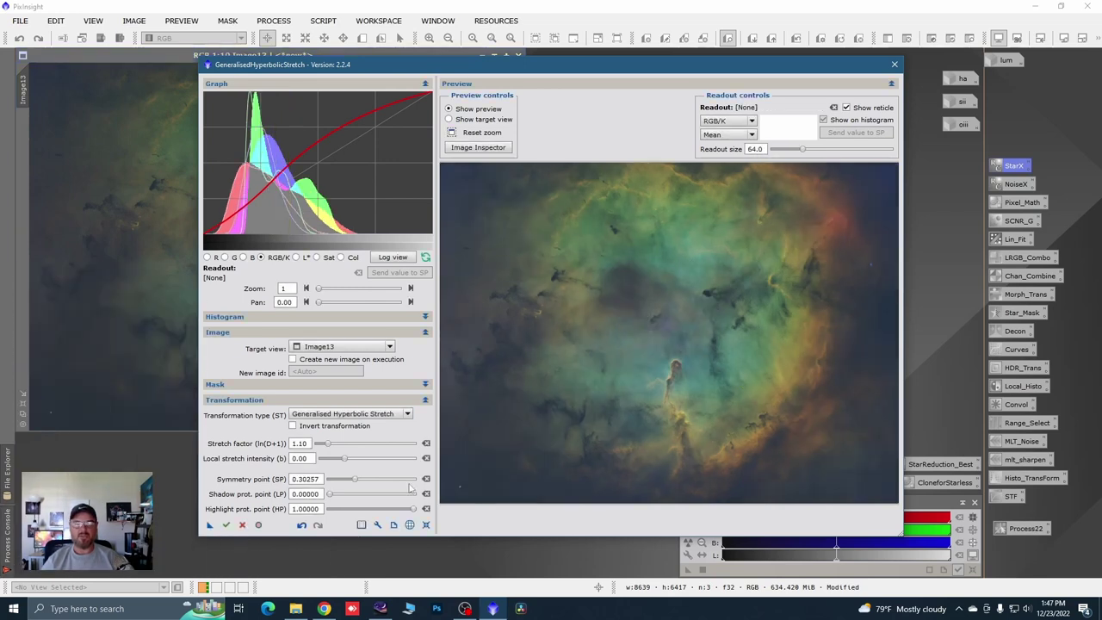
pyautogui.click(425, 525)
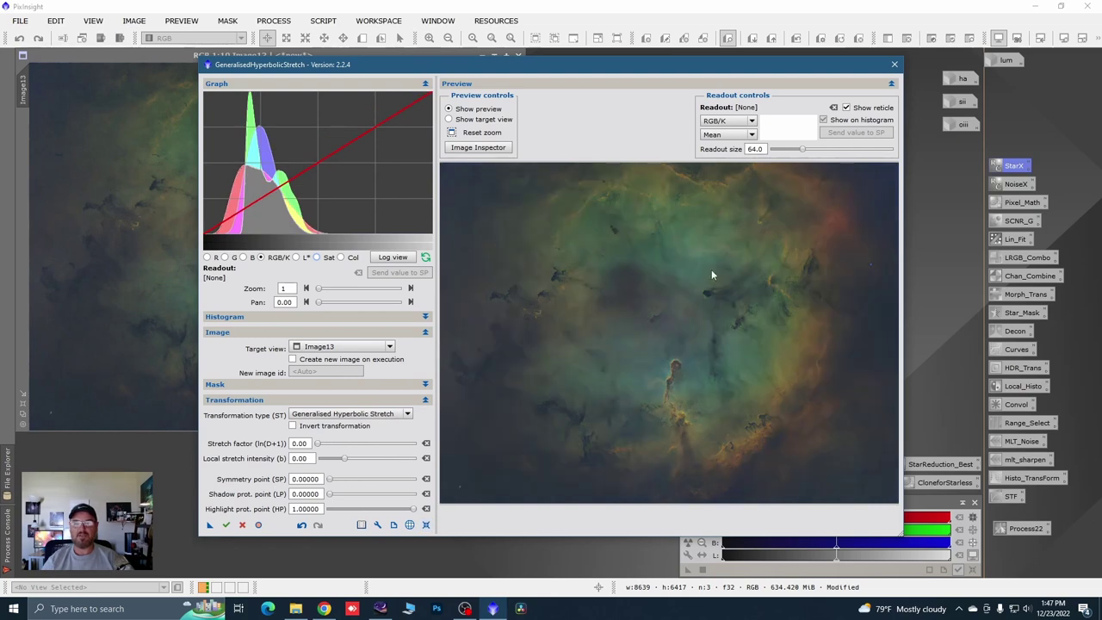
# Step: Set the symmetry point to 0.35464, sampled from the bright tip of the Elephant's Trunk, and return the preview to the full image
pyautogui.moveTo(606, 317); pyautogui.dragTo(729, 451)
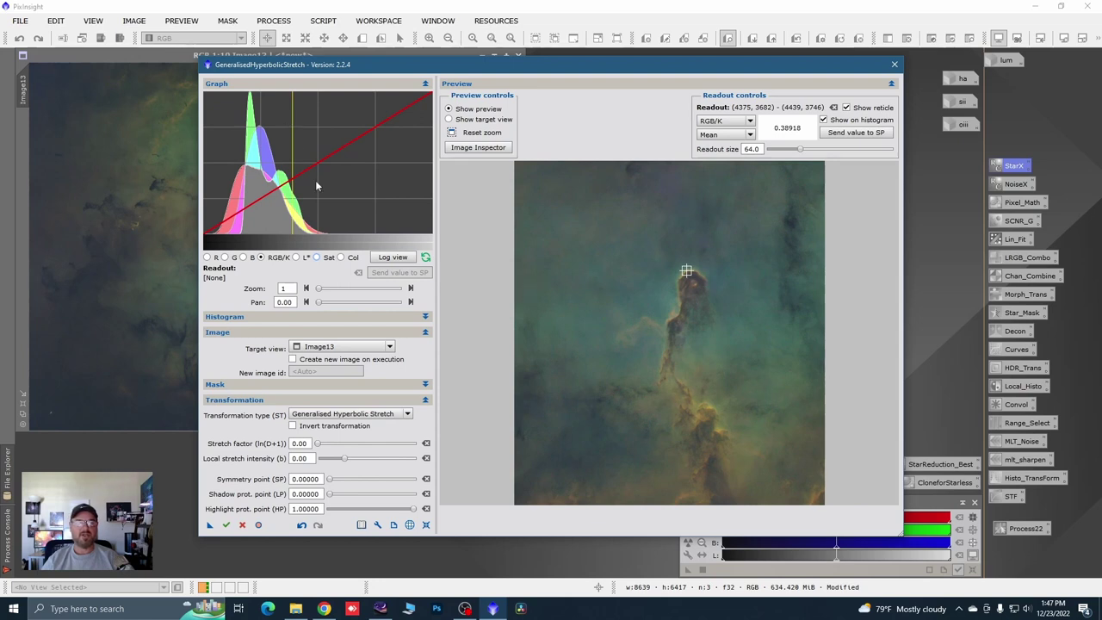
pyautogui.click(570, 274)
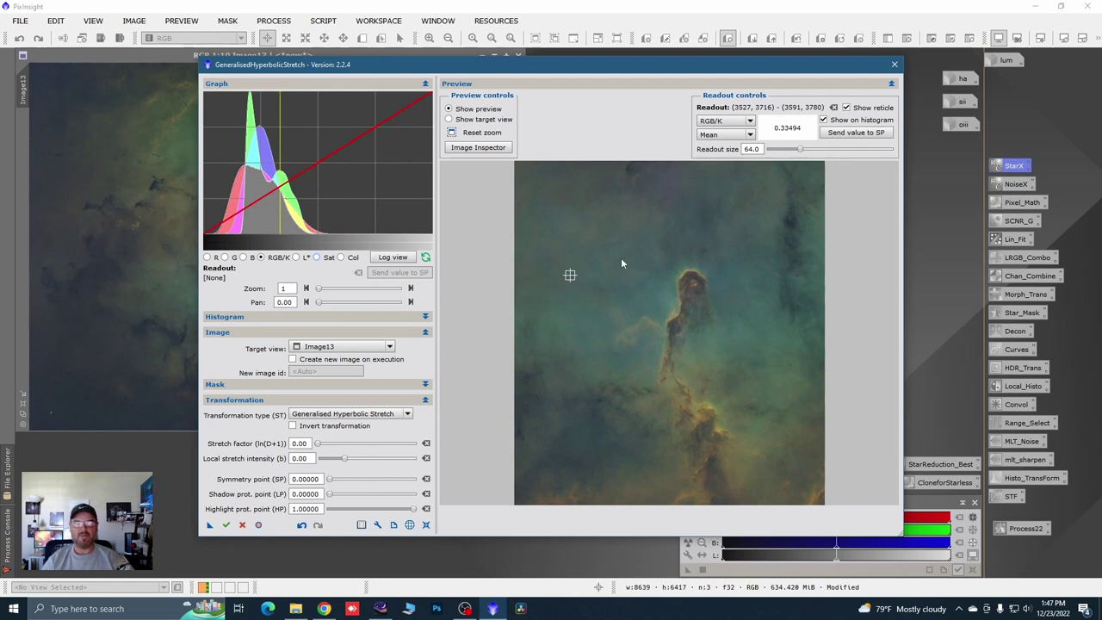
pyautogui.click(689, 273)
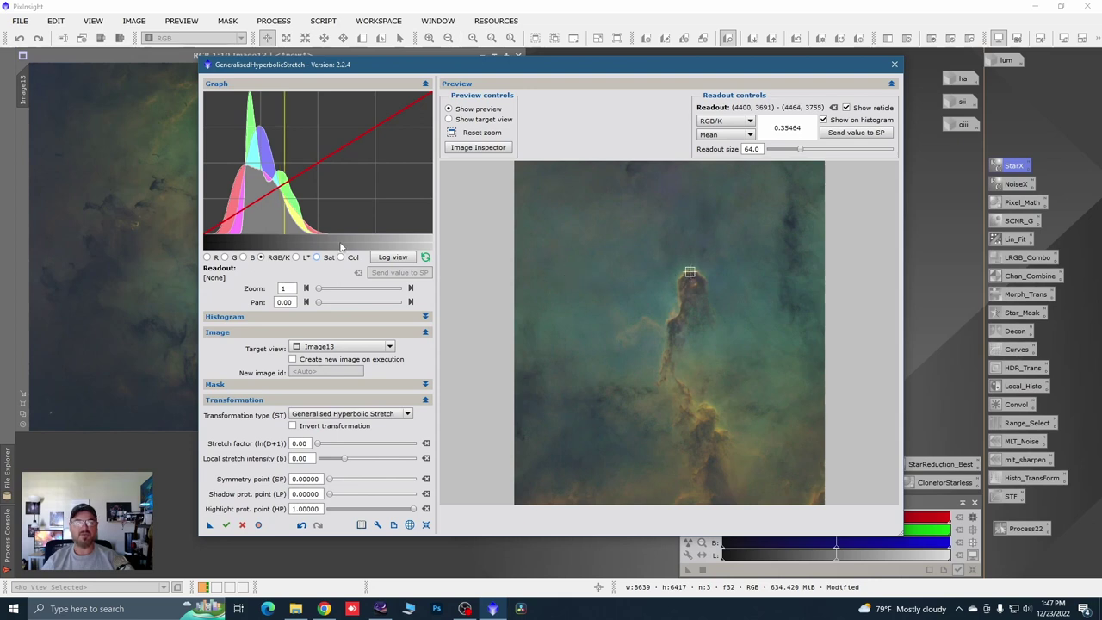
pyautogui.click(856, 133)
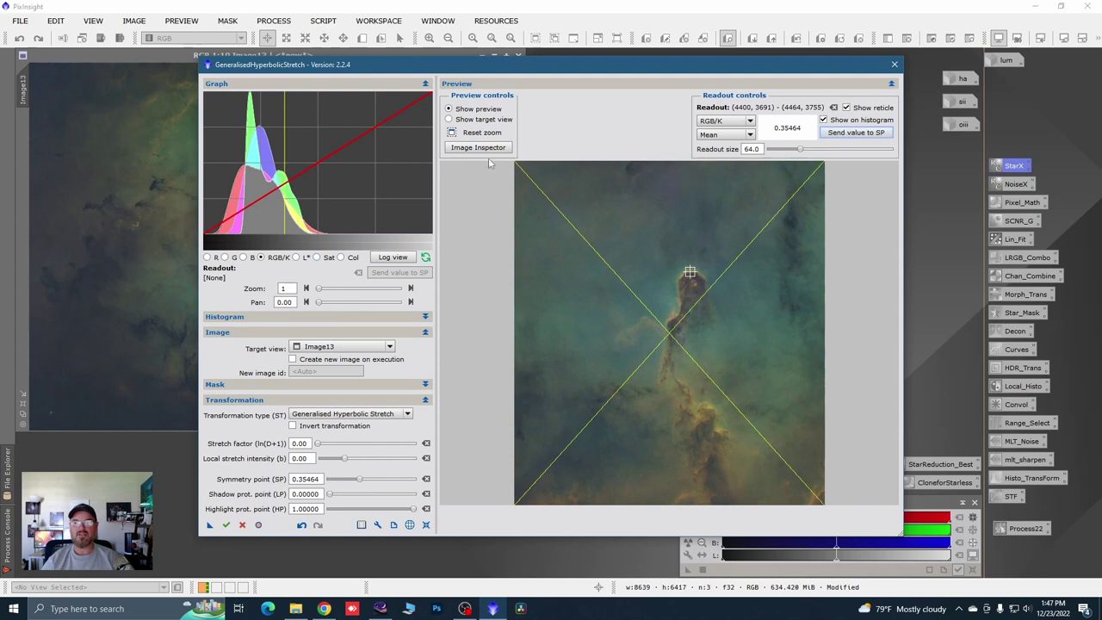
pyautogui.click(451, 132)
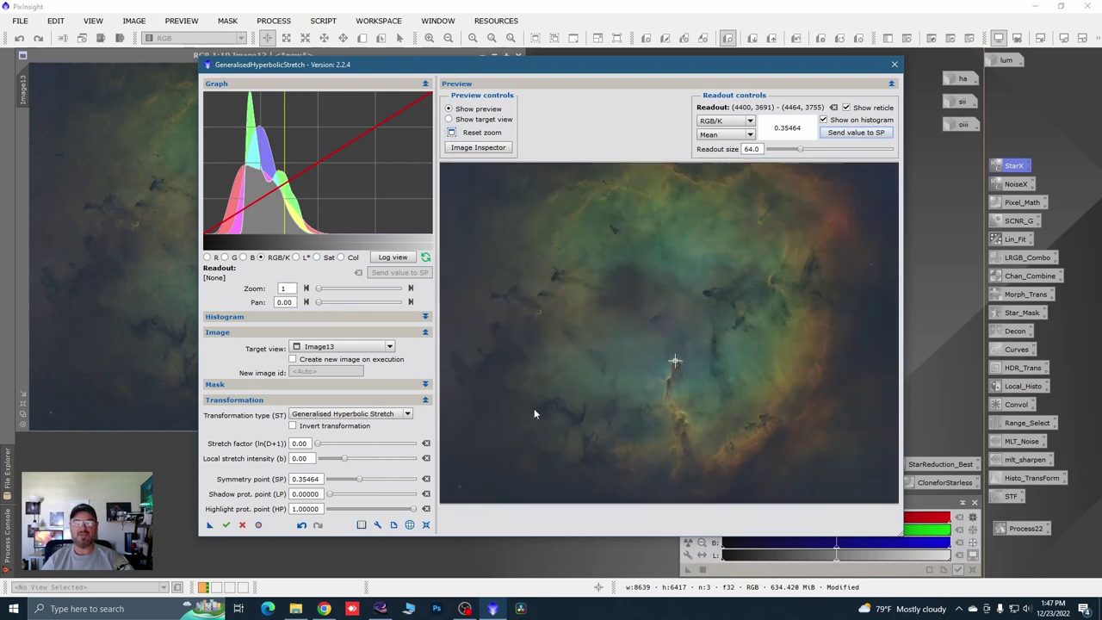
# Step: Set the stretch factor to 1.10 and the shadow protection point to 0.13014, and apply the stretch to Image13
pyautogui.moveTo(318, 443); pyautogui.dragTo(326, 446)
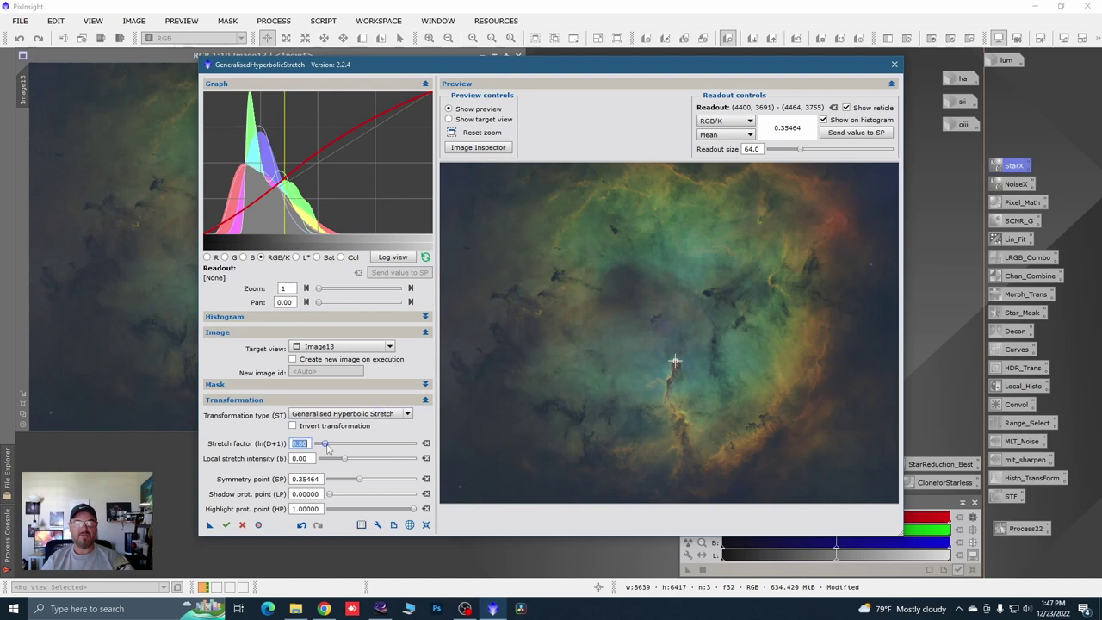
pyautogui.moveTo(328, 449); pyautogui.dragTo(330, 449)
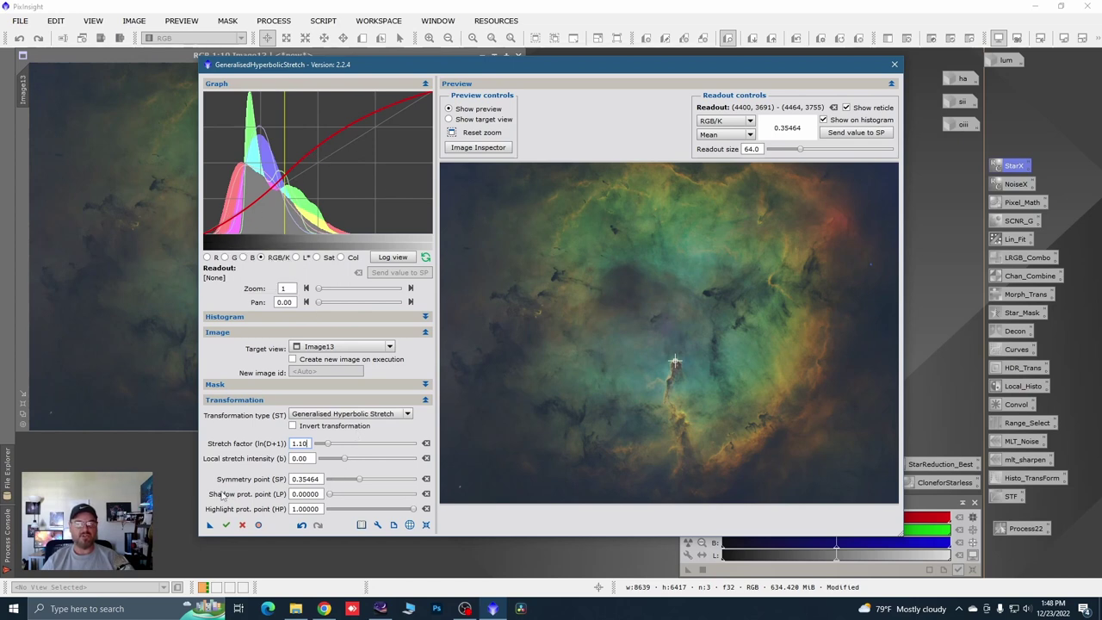
pyautogui.click(330, 495)
pyautogui.moveTo(329, 496); pyautogui.dragTo(342, 498)
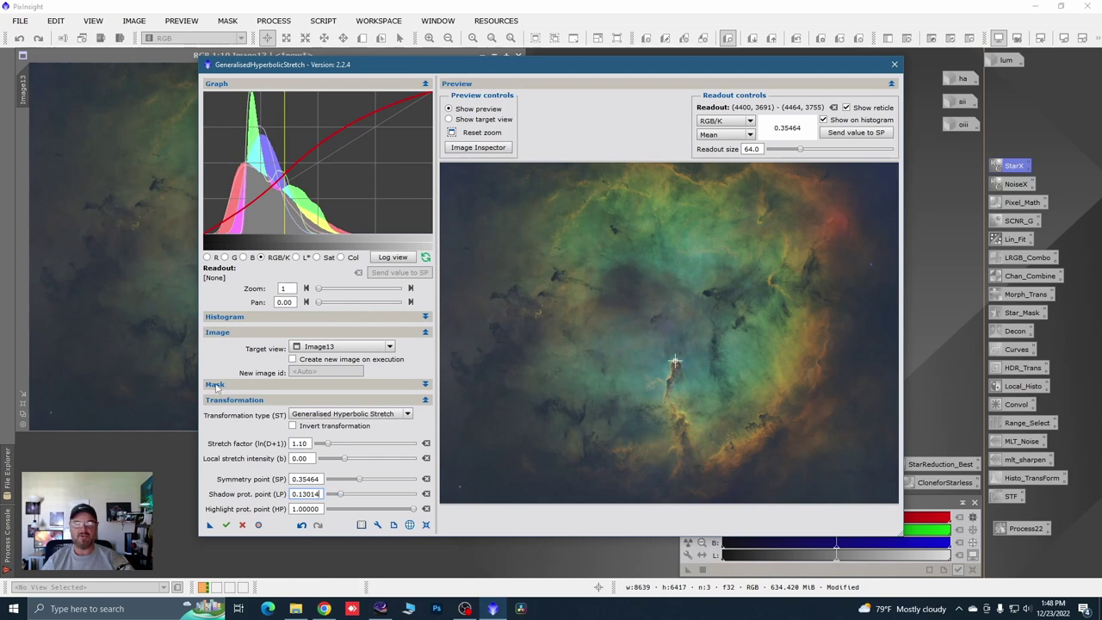
pyautogui.click(226, 525)
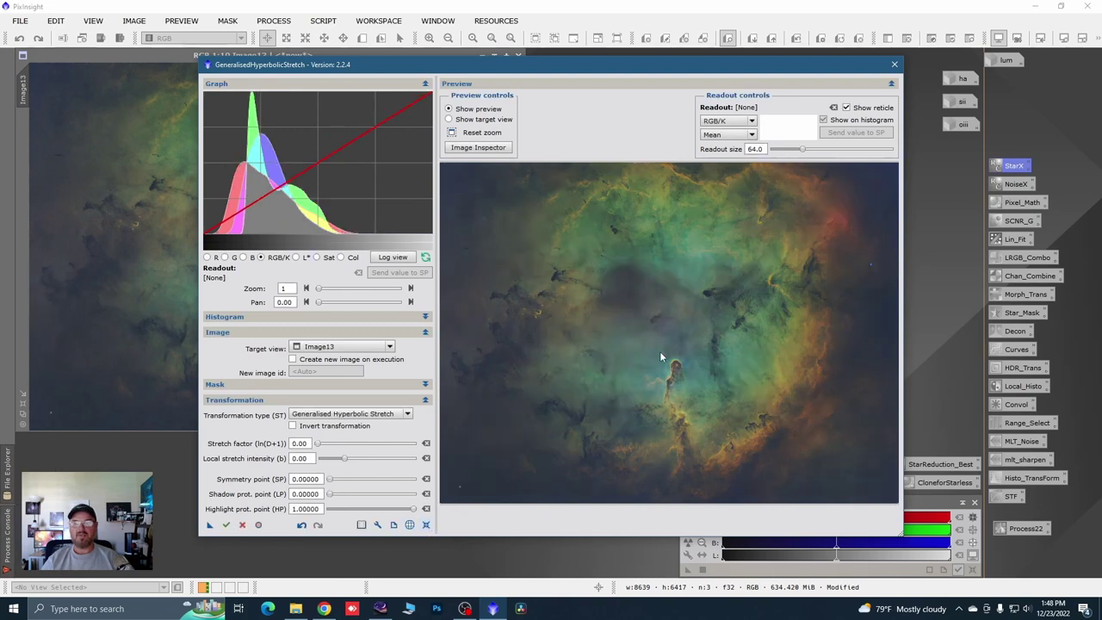
# Step: Close the GeneralisedHyperbolicStretch script without saving the log, and enlarge the Image13 window
pyautogui.click(895, 67)
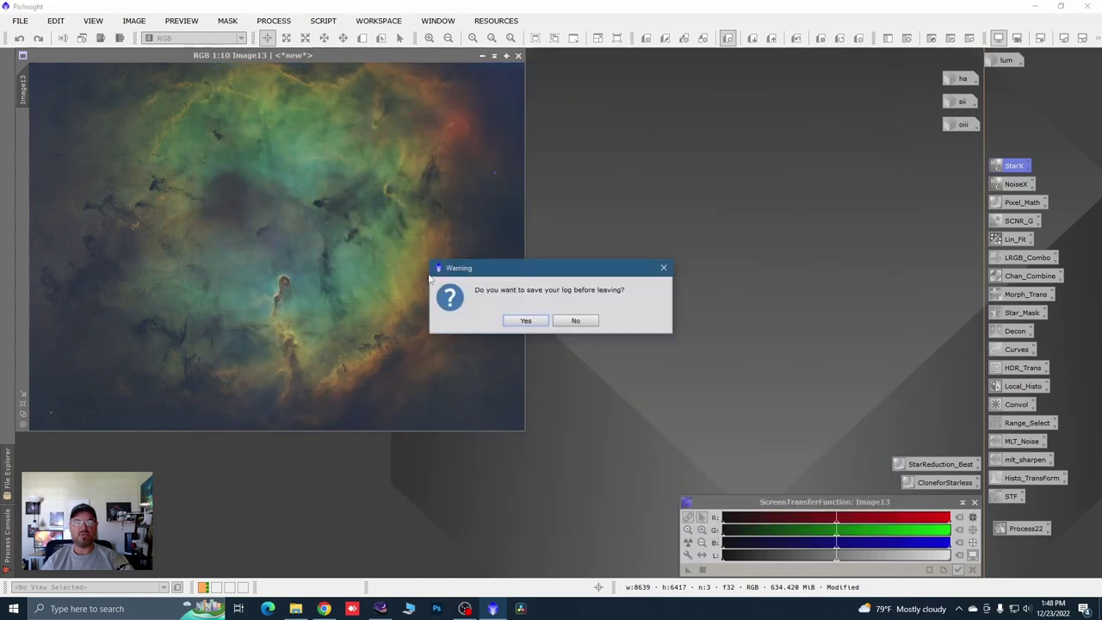
pyautogui.click(577, 320)
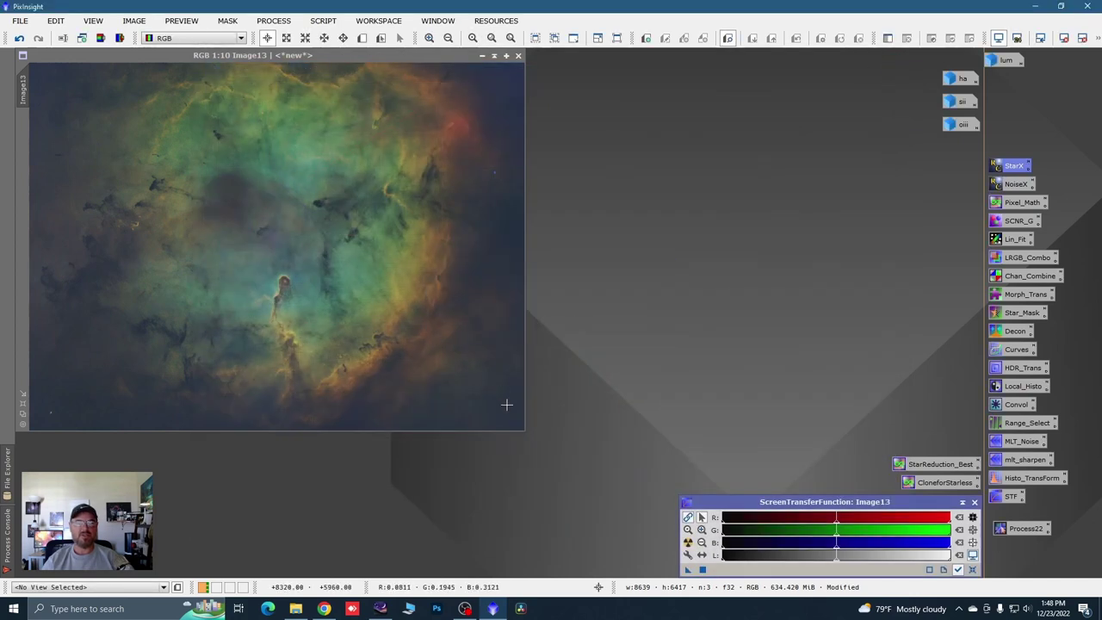
pyautogui.moveTo(521, 429); pyautogui.dragTo(645, 516)
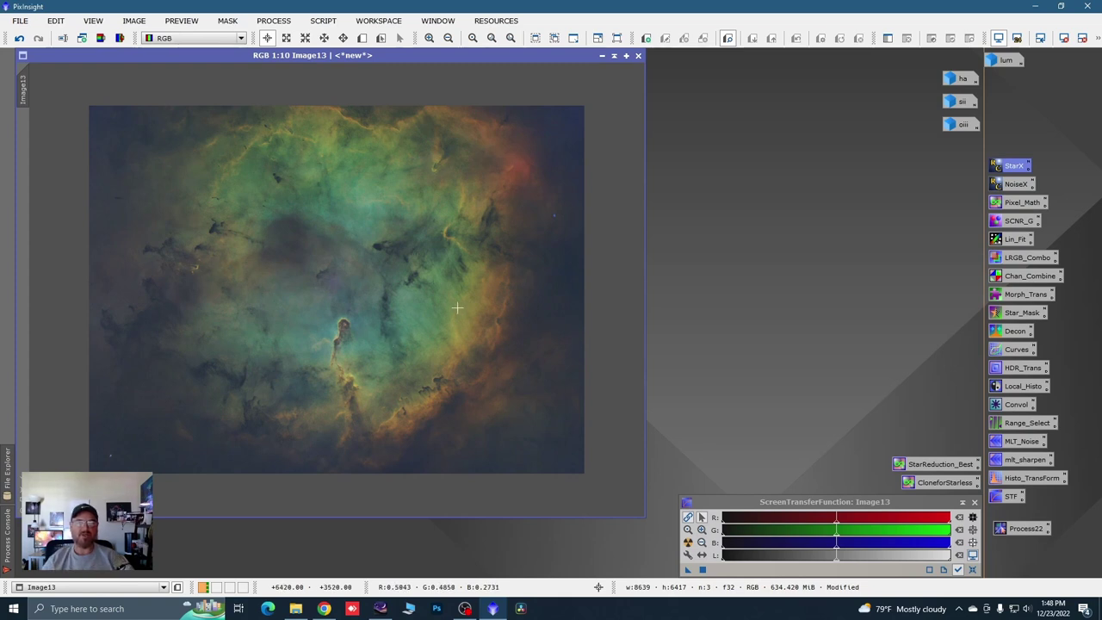
# Step: Open CurvesTransformation with a real-time preview of Image13 and the RGB/K channel selected
pyautogui.doubleClick(1014, 350)
pyautogui.click(775, 430)
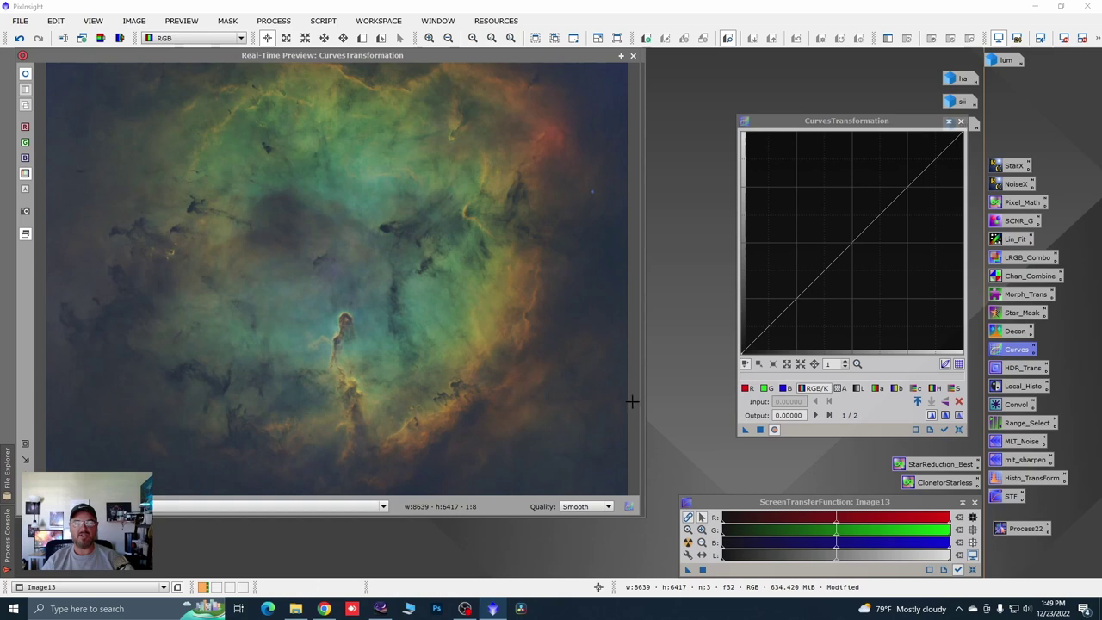
pyautogui.click(802, 389)
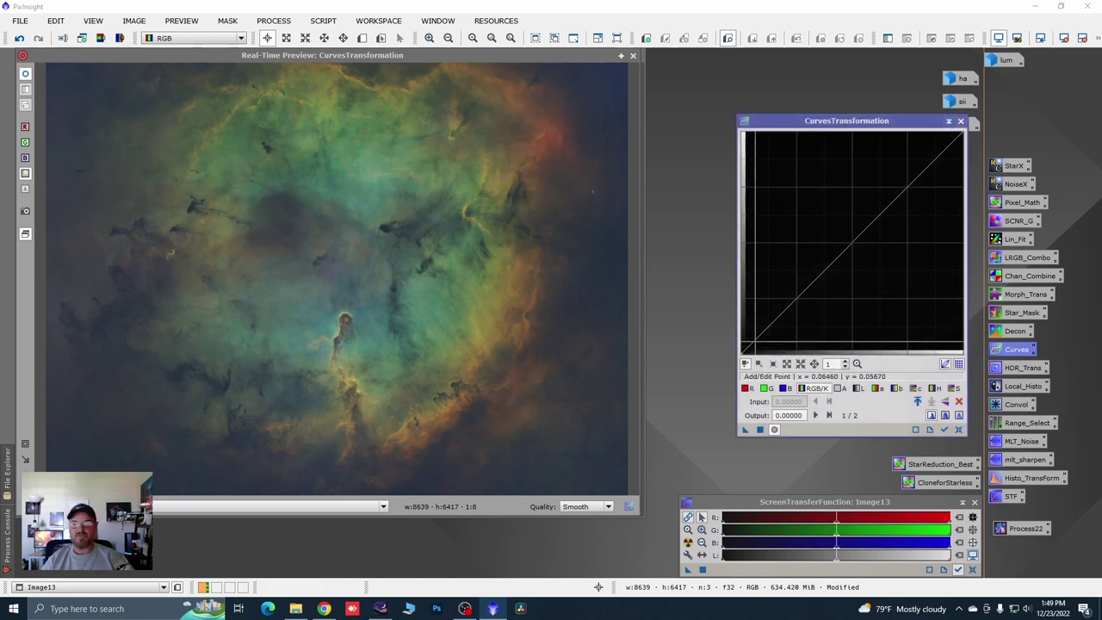
# Step: Darken Image13's shadows with RGB/K curve points at 0.09044/0.06701, 0.21964/0.18557 and 0.49612/0.49742, apply the curve, and reset it
pyautogui.click(758, 337)
pyautogui.click(786, 317)
pyautogui.moveTo(786, 316); pyautogui.dragTo(760, 340)
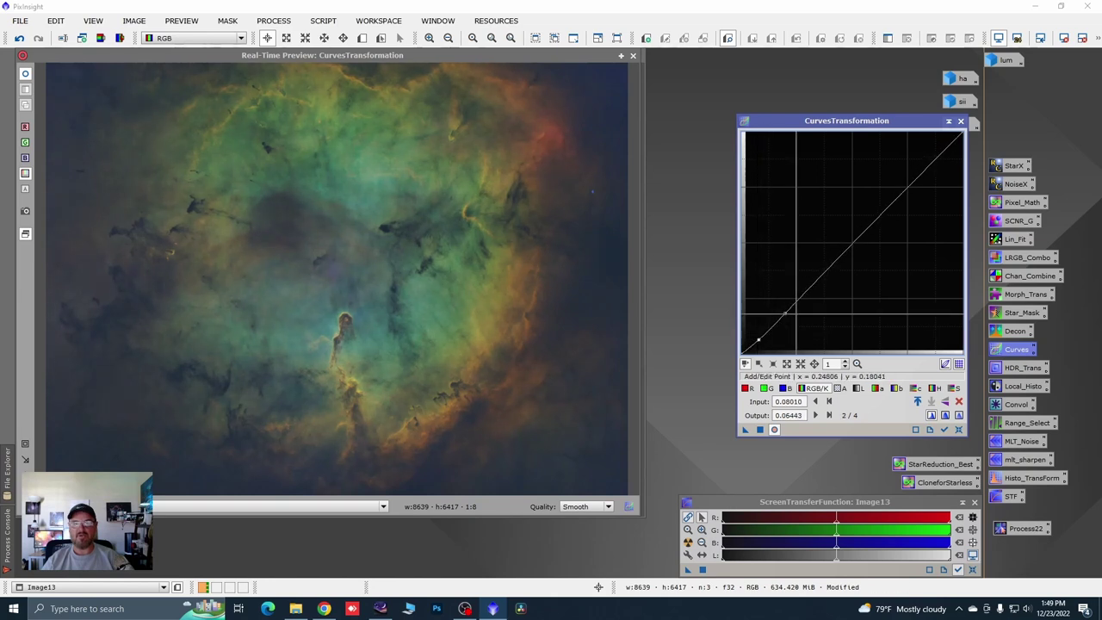
pyautogui.click(787, 315)
pyautogui.moveTo(760, 340); pyautogui.dragTo(762, 340)
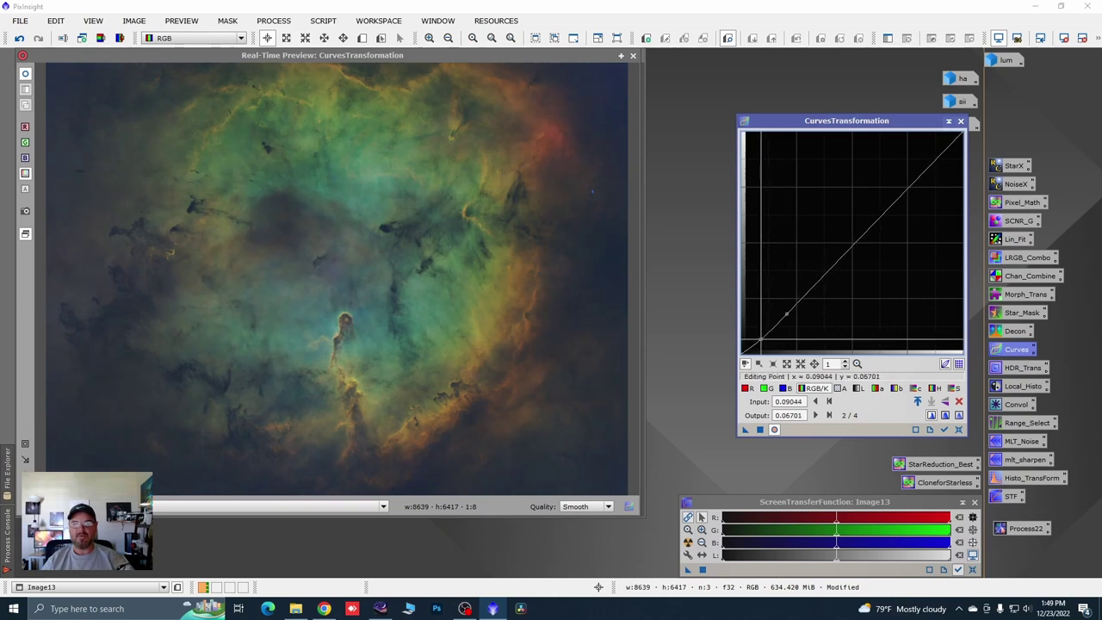
pyautogui.moveTo(787, 314); pyautogui.dragTo(790, 313)
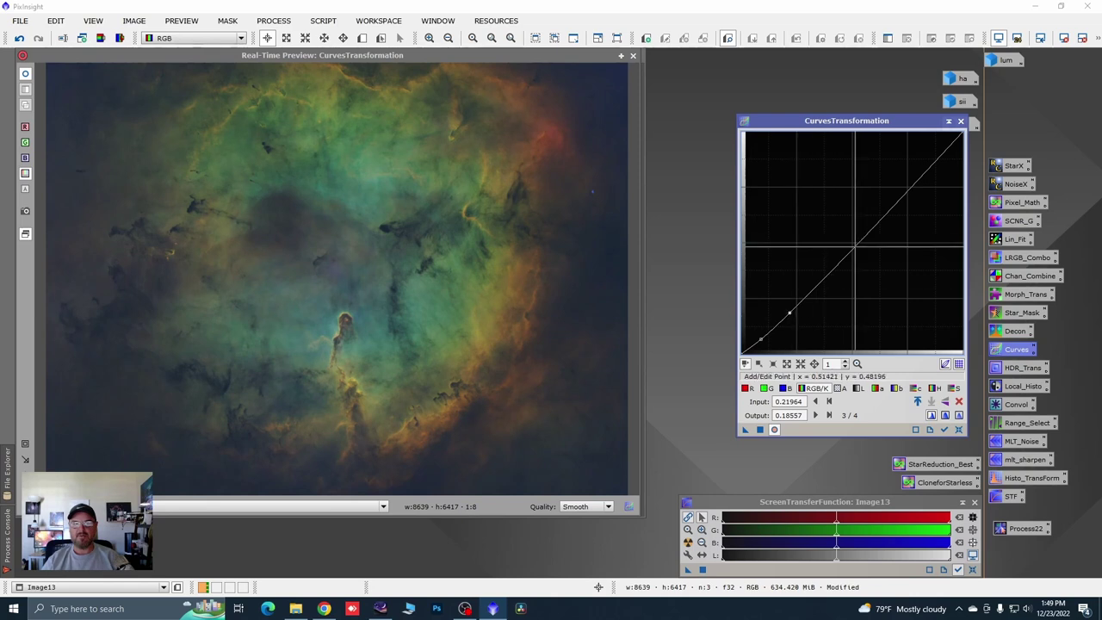
pyautogui.click(854, 247)
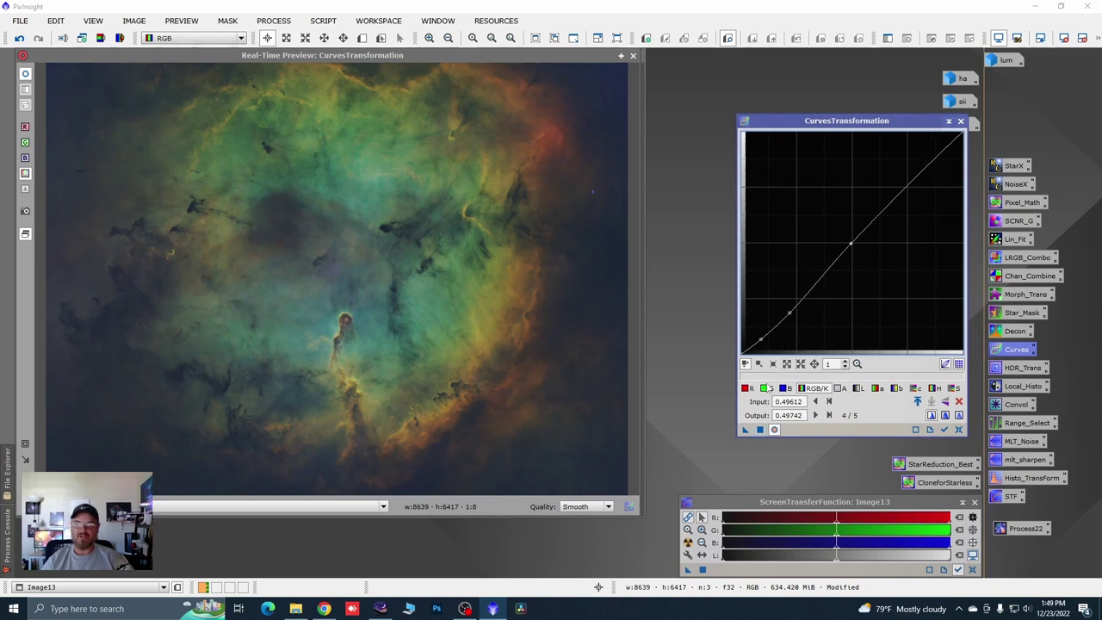
pyautogui.click(958, 429)
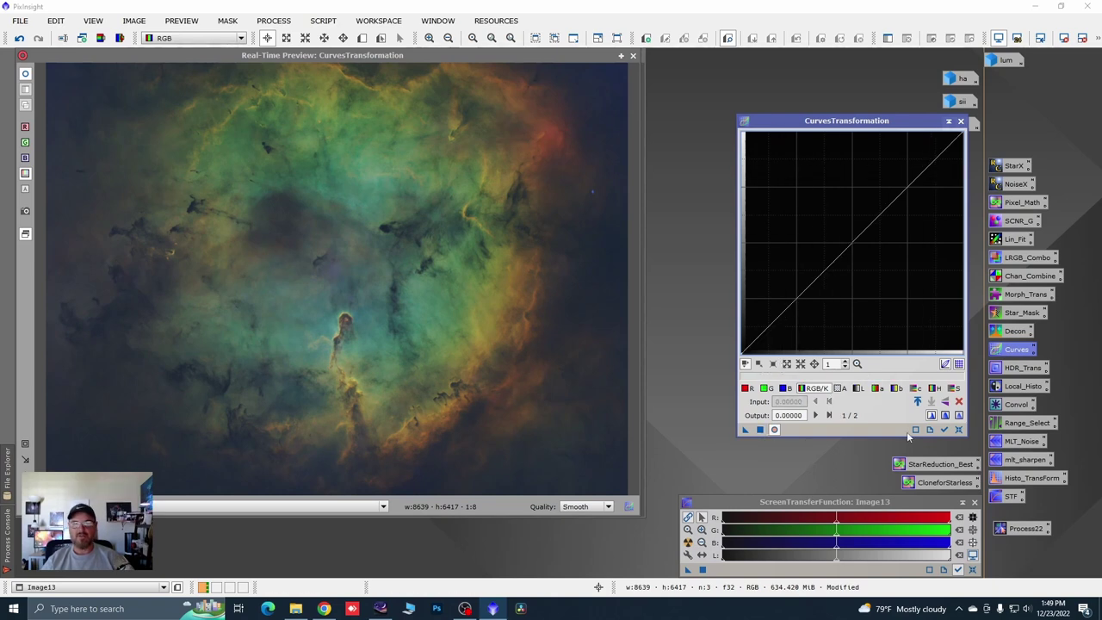
# Step: Shift Image13's green hues with a hue-curve point at 0.18605/0.38660, anchoring the curve at inputs 0.07235, 0.18346, 0.50904 and 0.75194
pyautogui.click(934, 388)
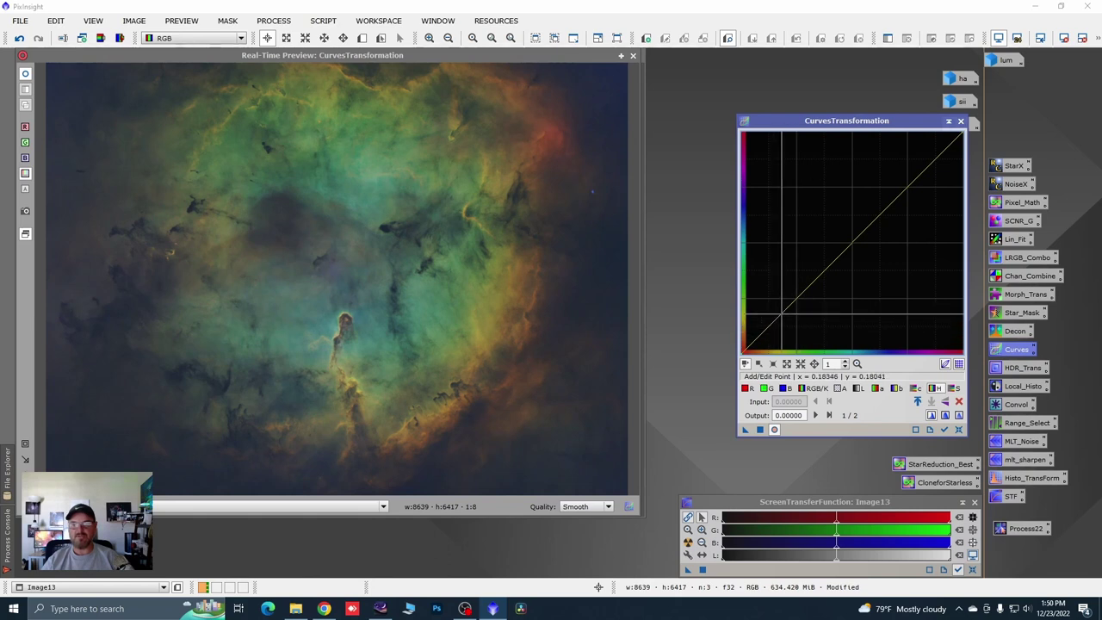
pyautogui.click(782, 314)
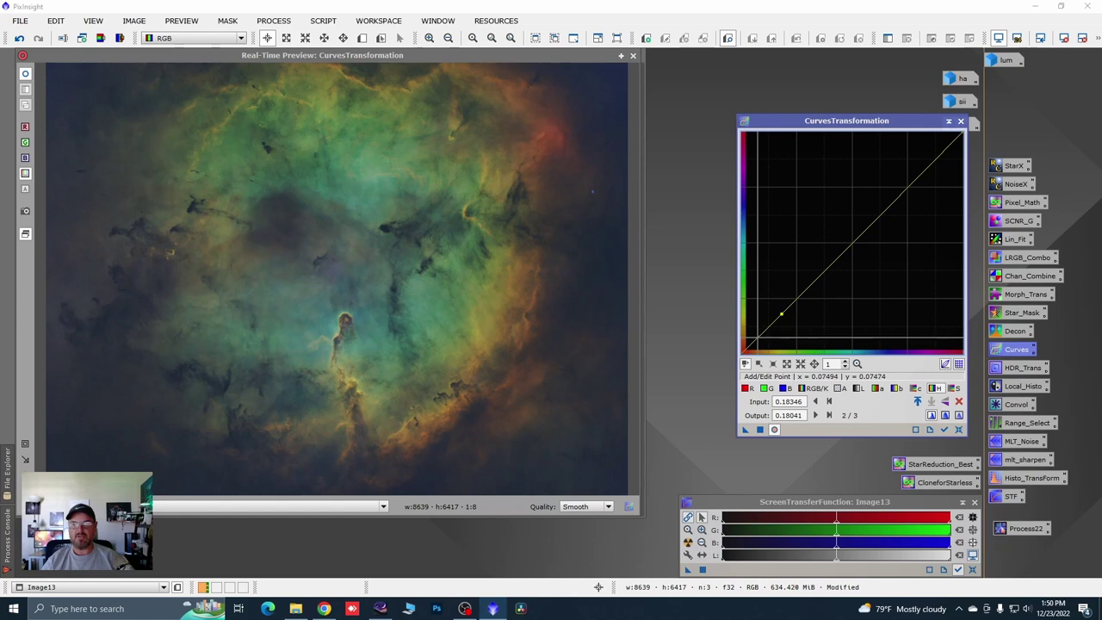
pyautogui.click(757, 336)
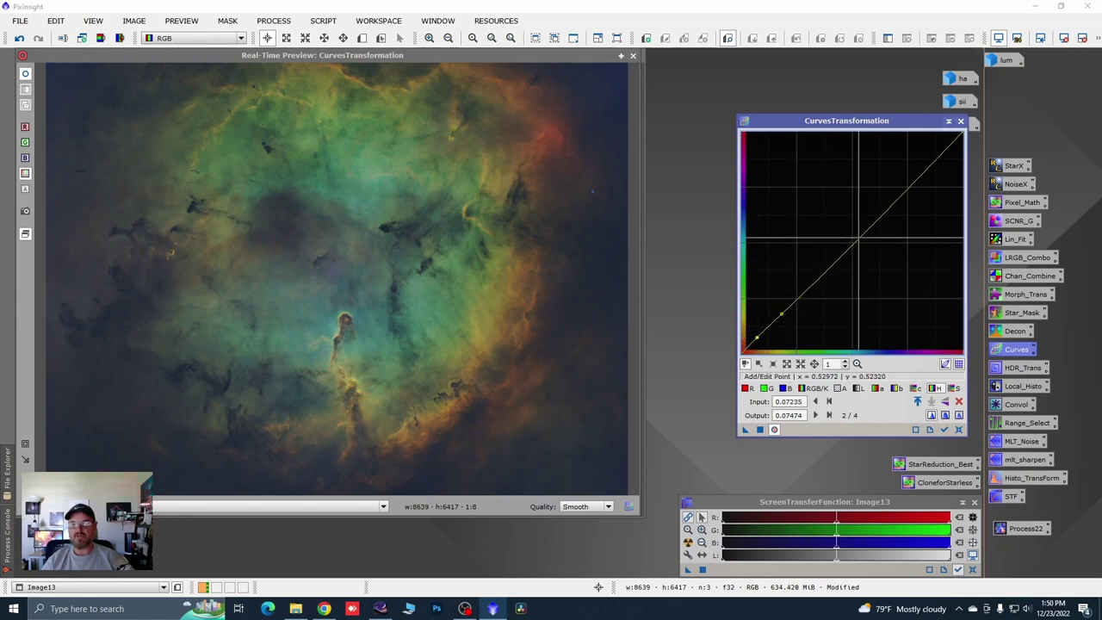
pyautogui.click(854, 242)
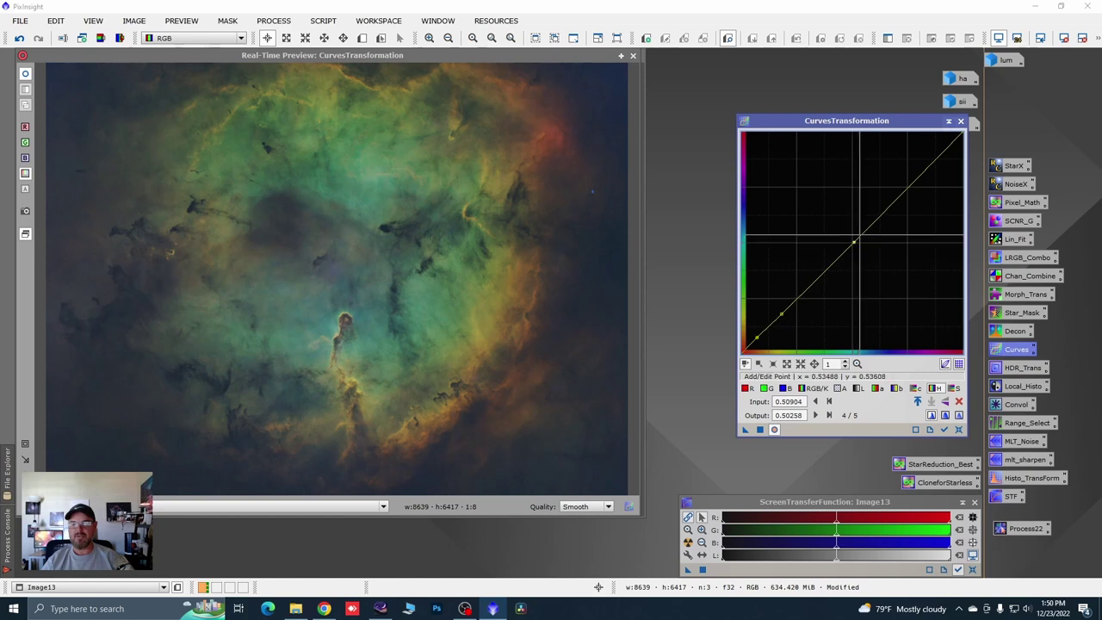
pyautogui.click(908, 187)
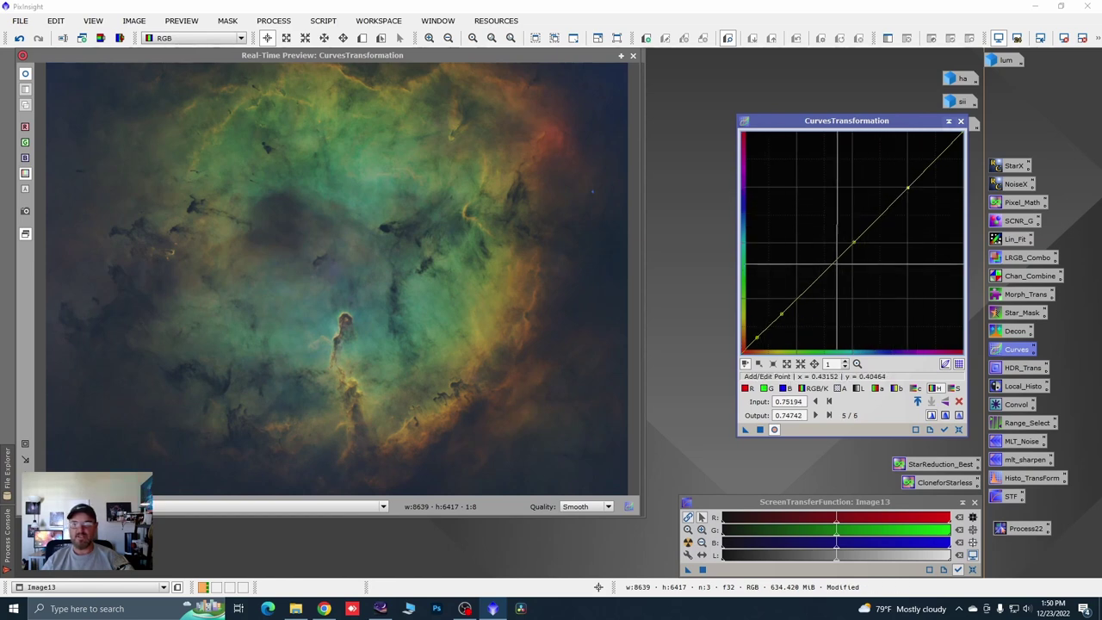
pyautogui.moveTo(427, 206); pyautogui.dragTo(281, 166)
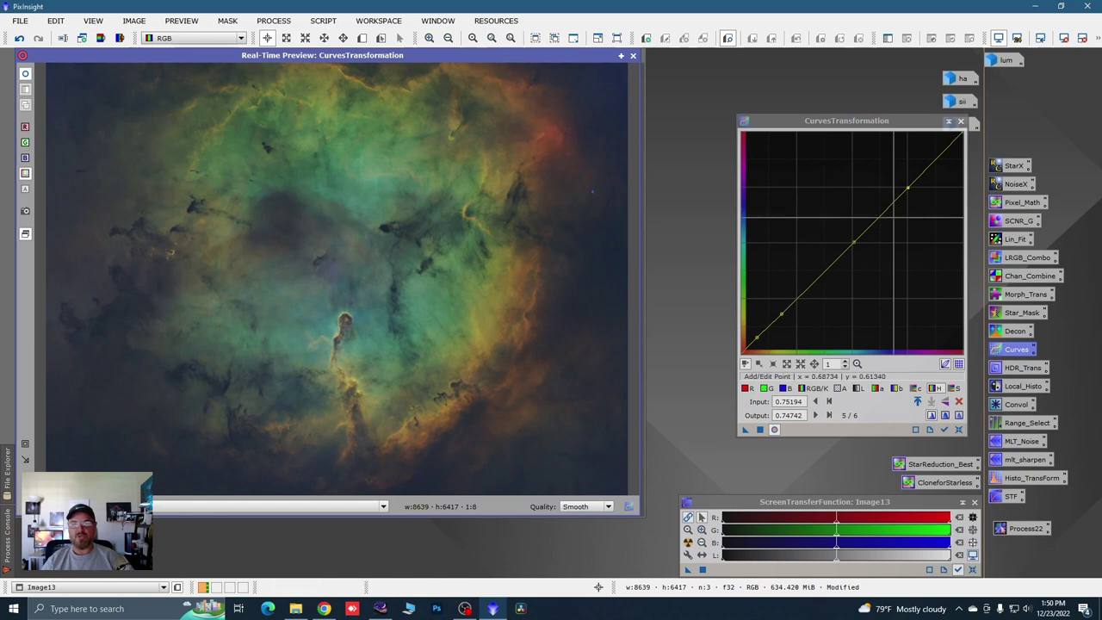
pyautogui.moveTo(815, 280); pyautogui.dragTo(782, 268)
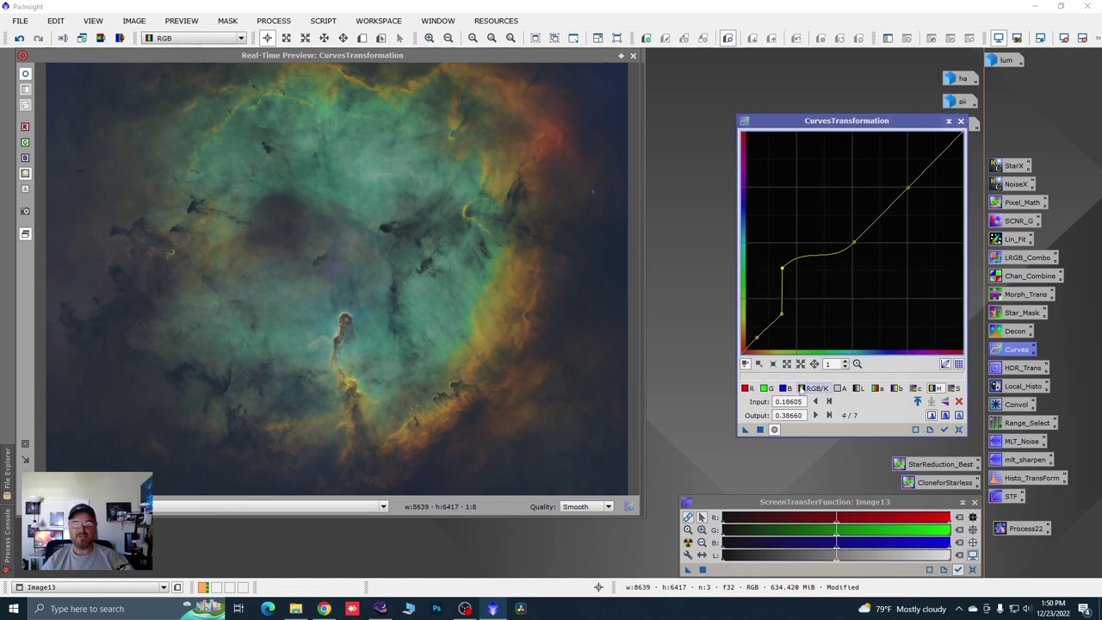
# Step: Lower the green channel with a curve point at 0.28941/0.26546, apply the hue and green curves to Image13, and reset them
pyautogui.click(764, 389)
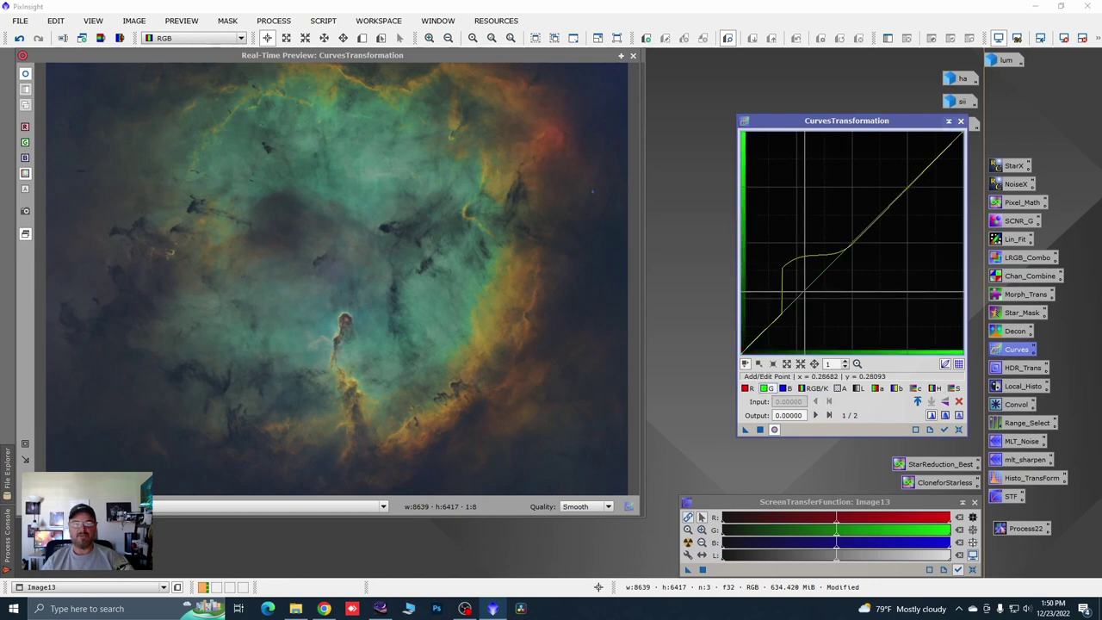
pyautogui.click(806, 295)
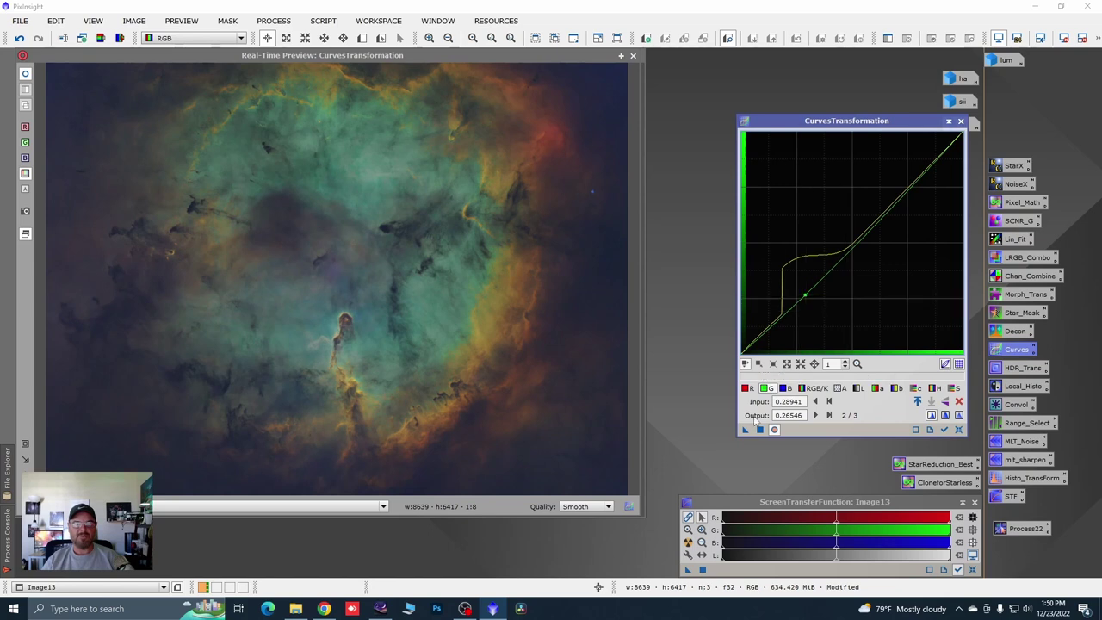
pyautogui.click(760, 431)
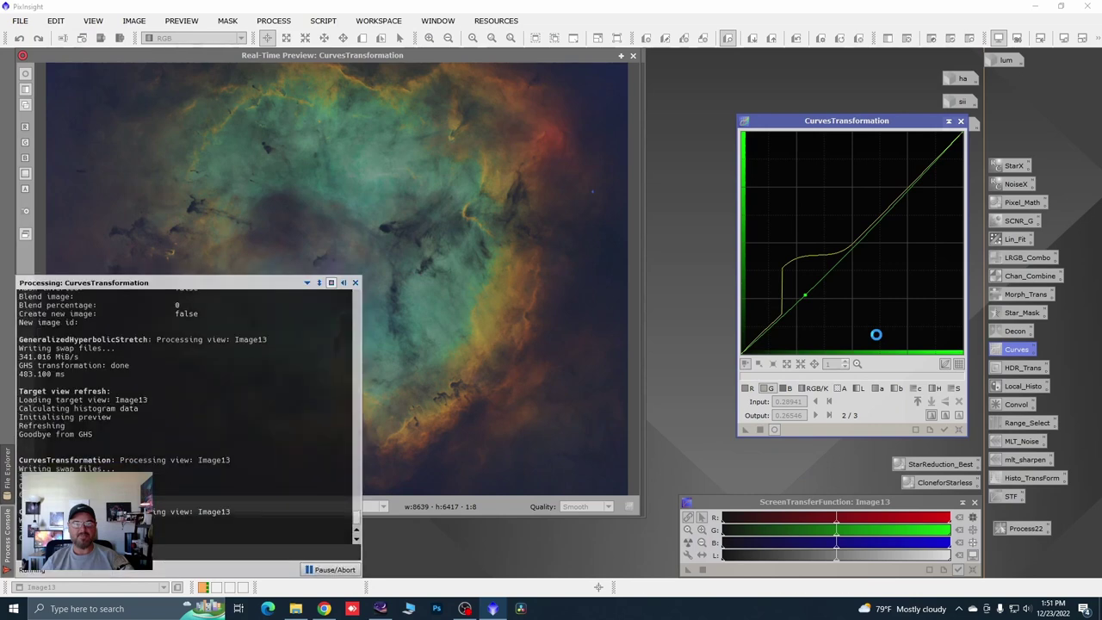
pyautogui.click(957, 433)
pyautogui.moveTo(956, 441); pyautogui.dragTo(856, 448)
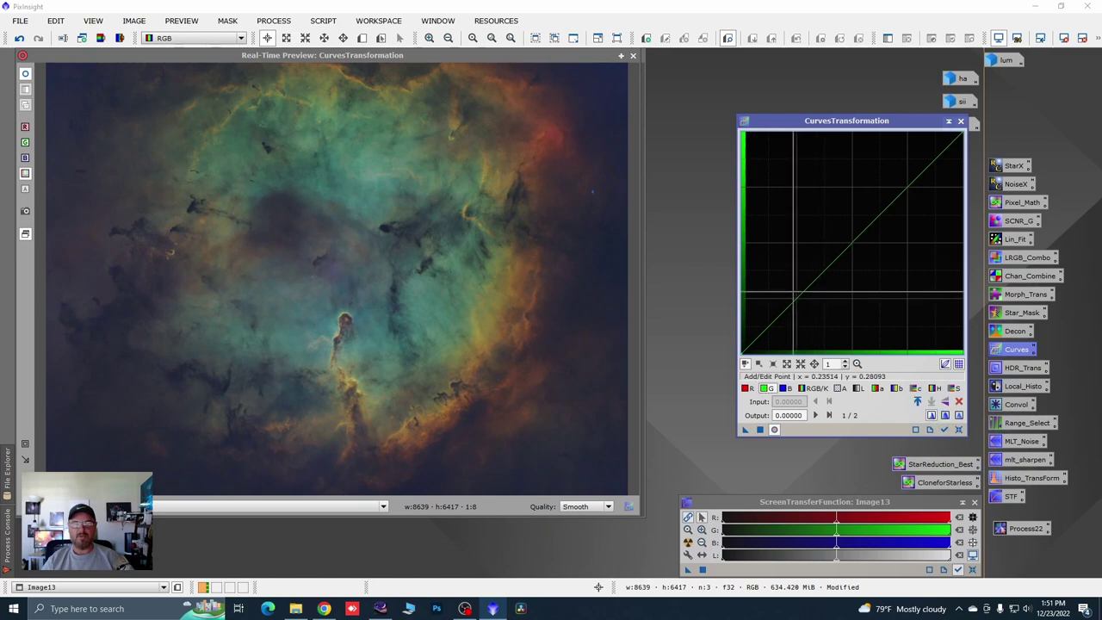
# Step: Reduce Image13's green further with a green curve point at 0.26615/0.23454, apply it, and reset the curve
pyautogui.click(798, 298)
pyautogui.moveTo(798, 298); pyautogui.dragTo(800, 303)
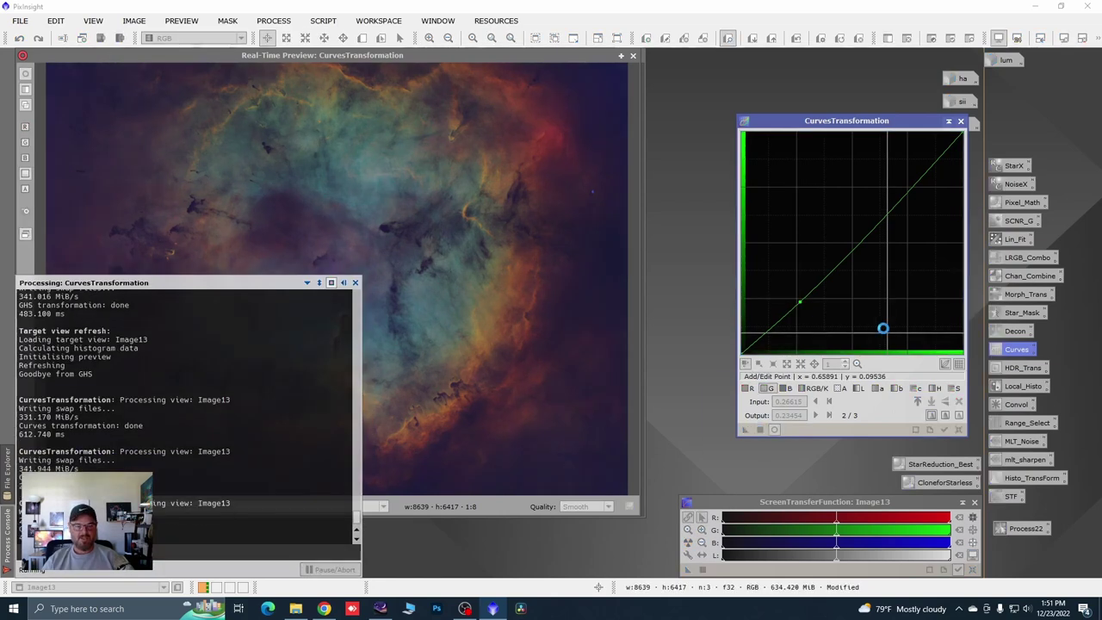
pyautogui.click(958, 429)
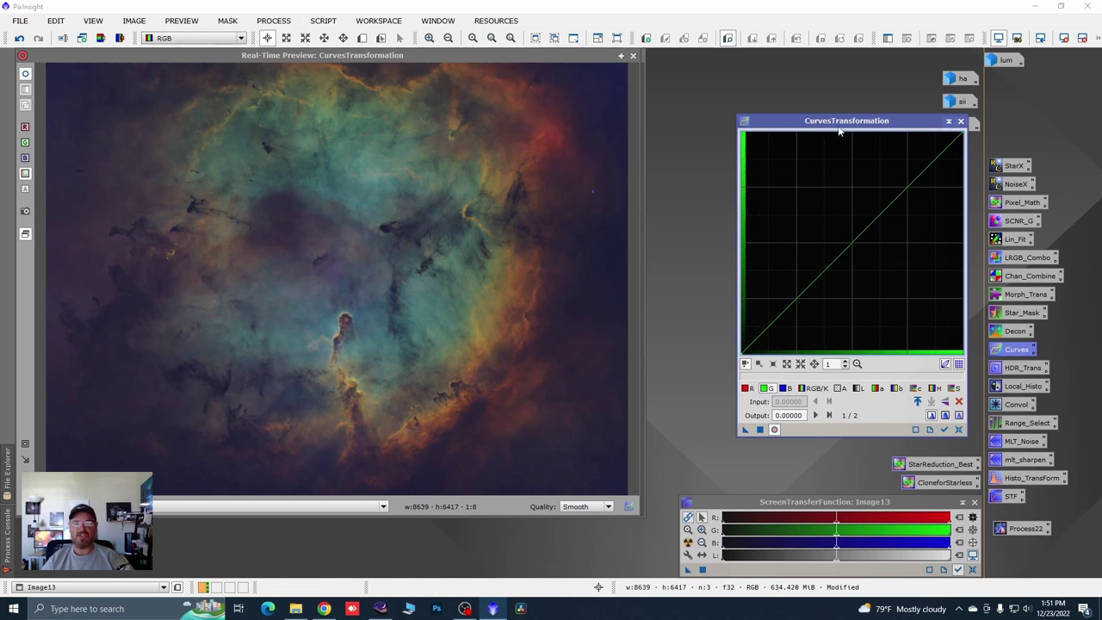
# Step: Close CurvesTransformation and its real-time preview, and fit the Image13 window to its image
pyautogui.click(959, 122)
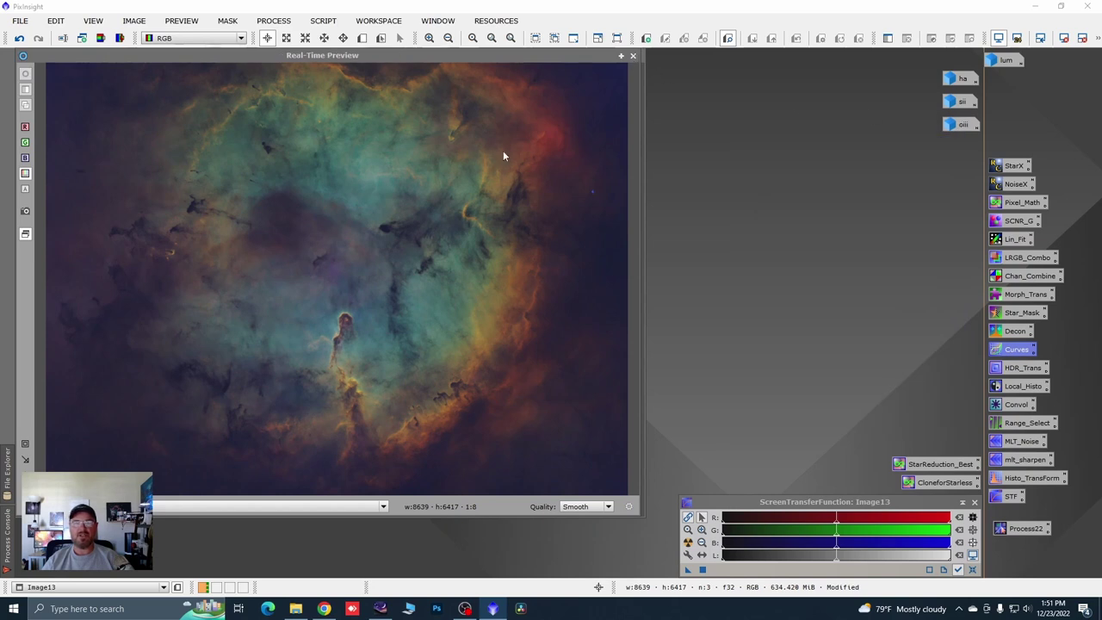
pyautogui.click(633, 56)
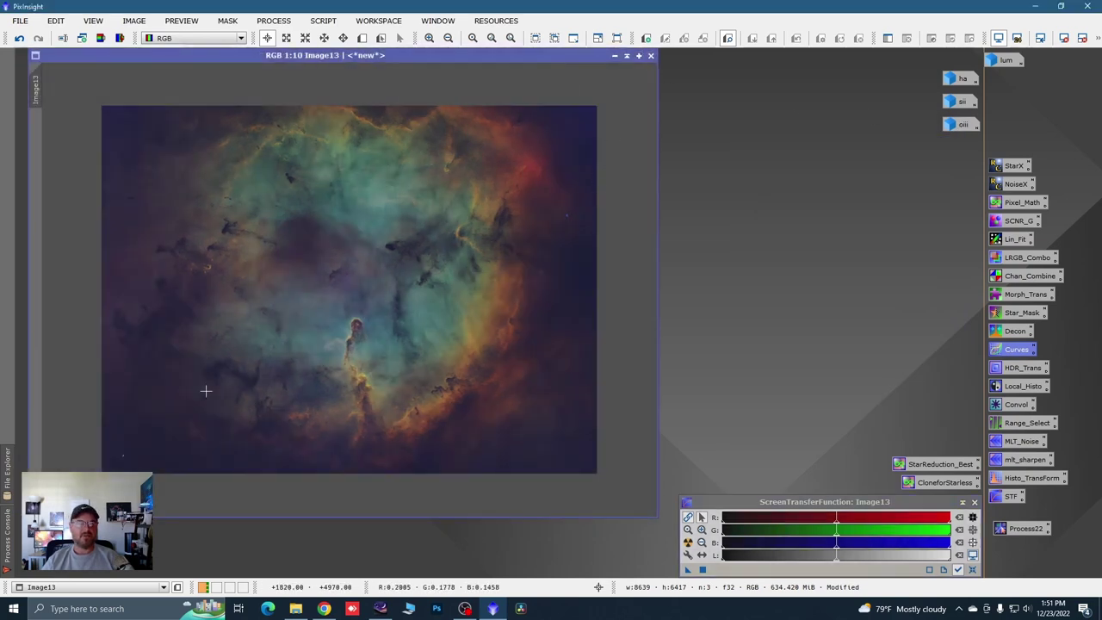
pyautogui.hotkey('ctrl', 'shift', 'z')
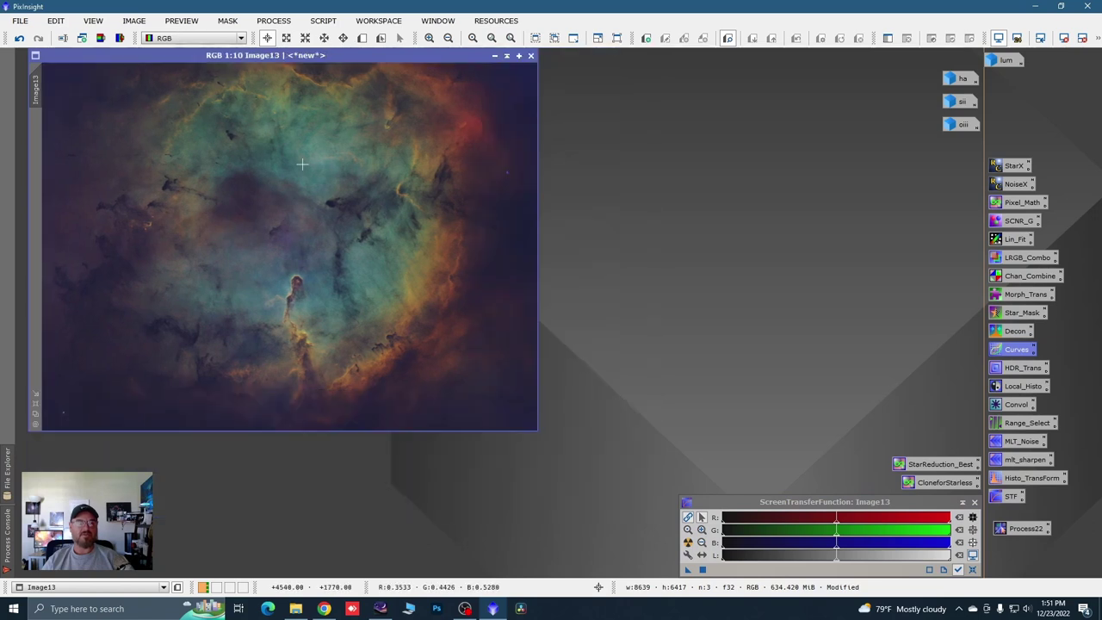
# Step: Run the CorrectMagentaStars script on Image13 with amount 0.80 and lightness preserved, close it, and enlarge the image window
pyautogui.click(313, 21)
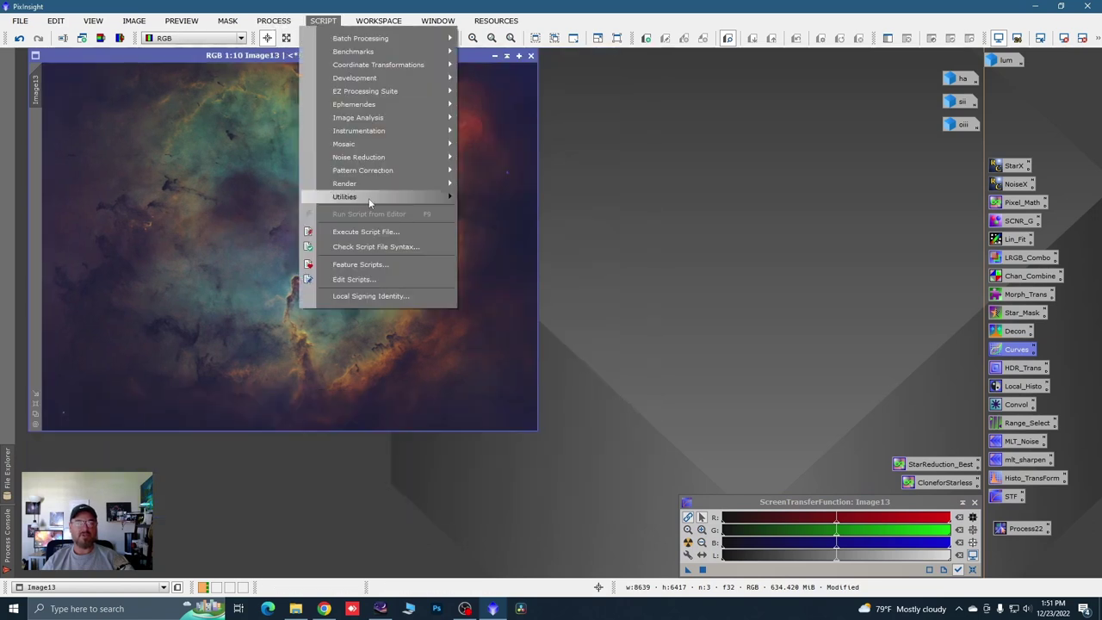
pyautogui.moveTo(368, 197)
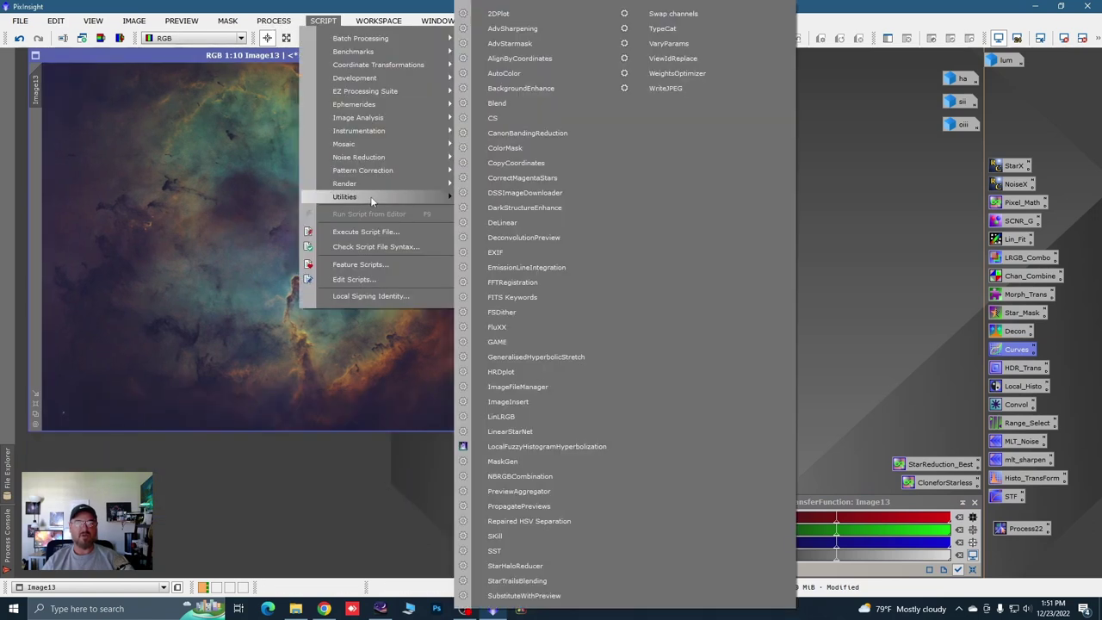
pyautogui.click(518, 177)
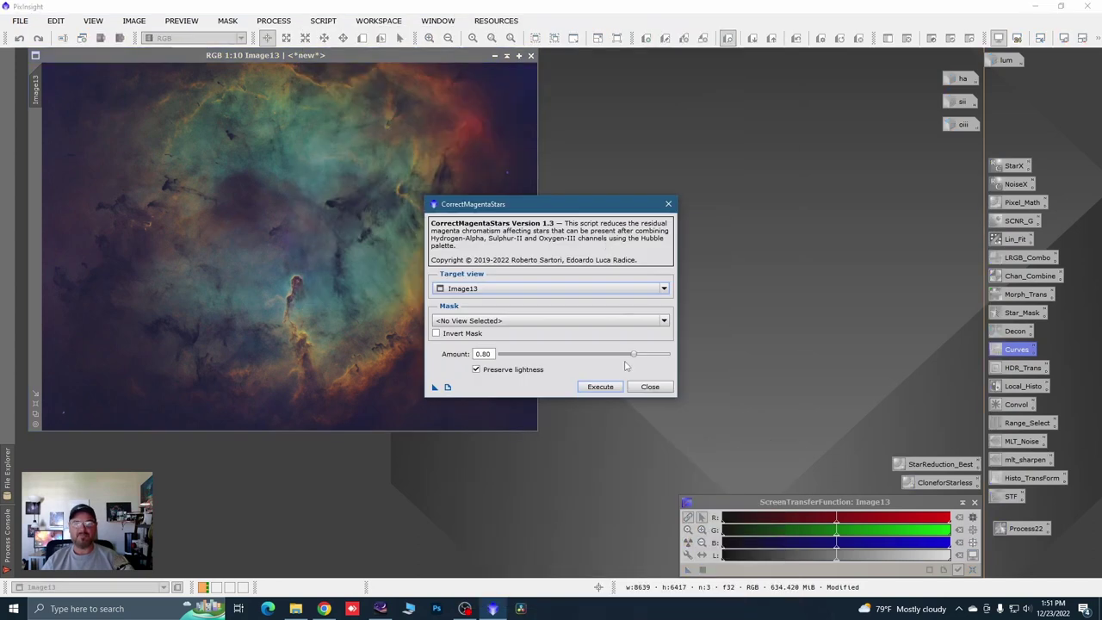
pyautogui.click(600, 386)
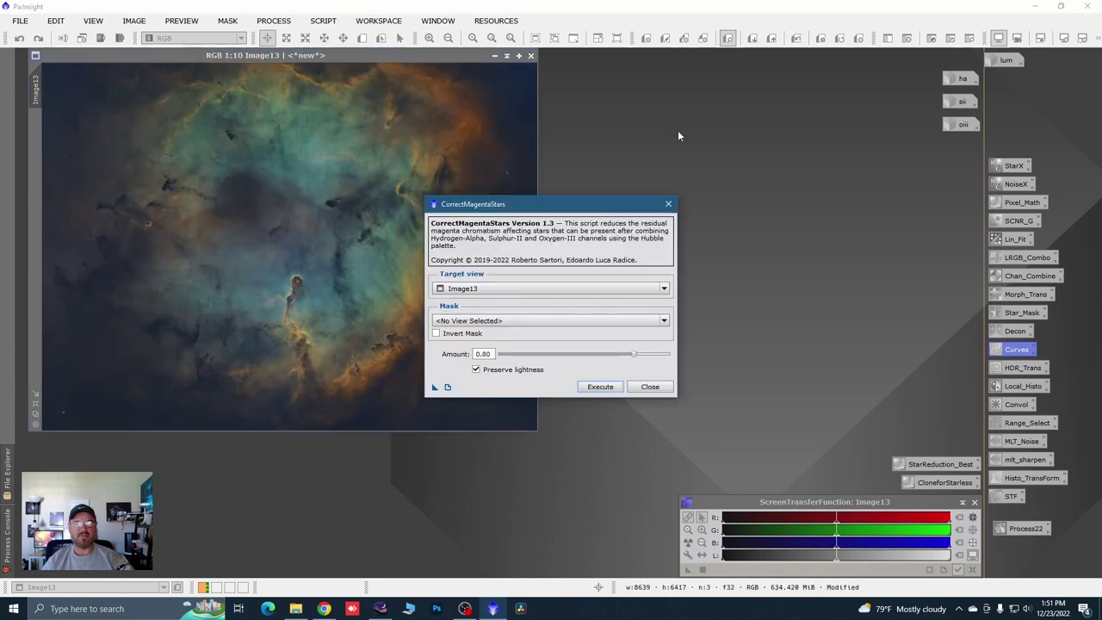
pyautogui.click(668, 204)
pyautogui.moveTo(537, 428); pyautogui.dragTo(603, 505)
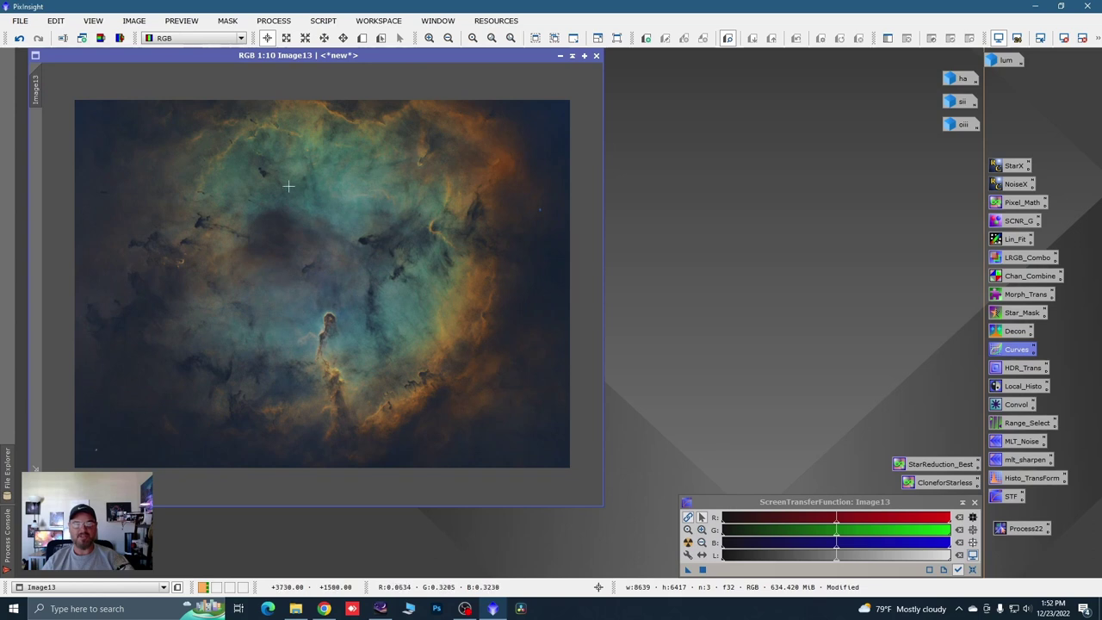
# Step: Create a cyan chrominance mask from Image13 with the ColorMask script, using hues 120 to 240 and mask strength 1.0000
pyautogui.click(323, 20)
pyautogui.moveTo(377, 197)
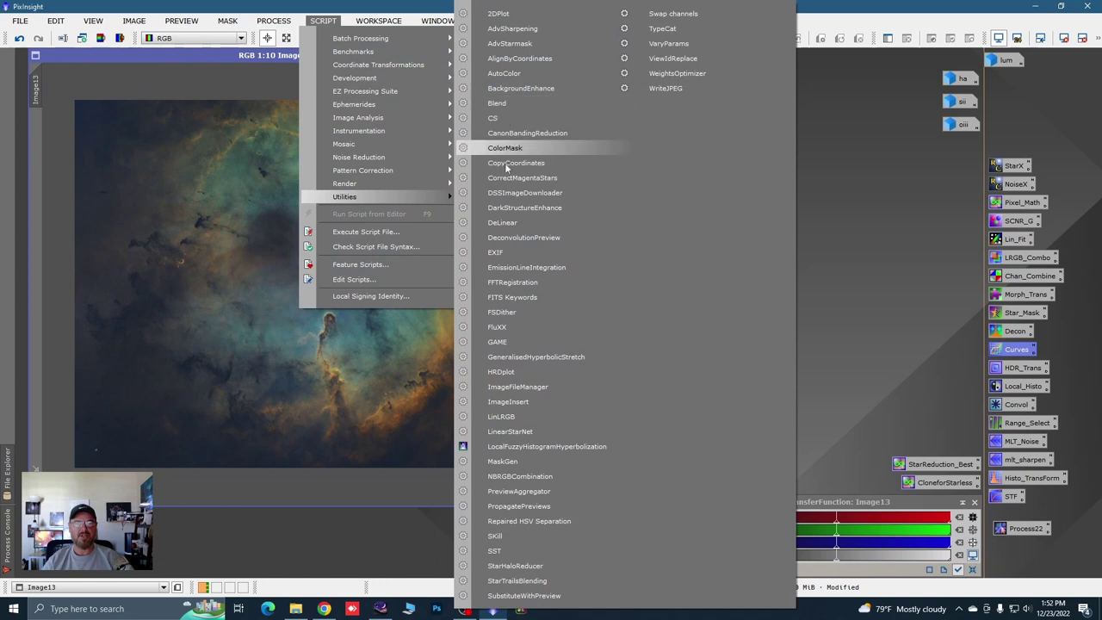
pyautogui.click(505, 148)
pyautogui.moveTo(647, 135); pyautogui.dragTo(856, 91)
pyautogui.click(702, 321)
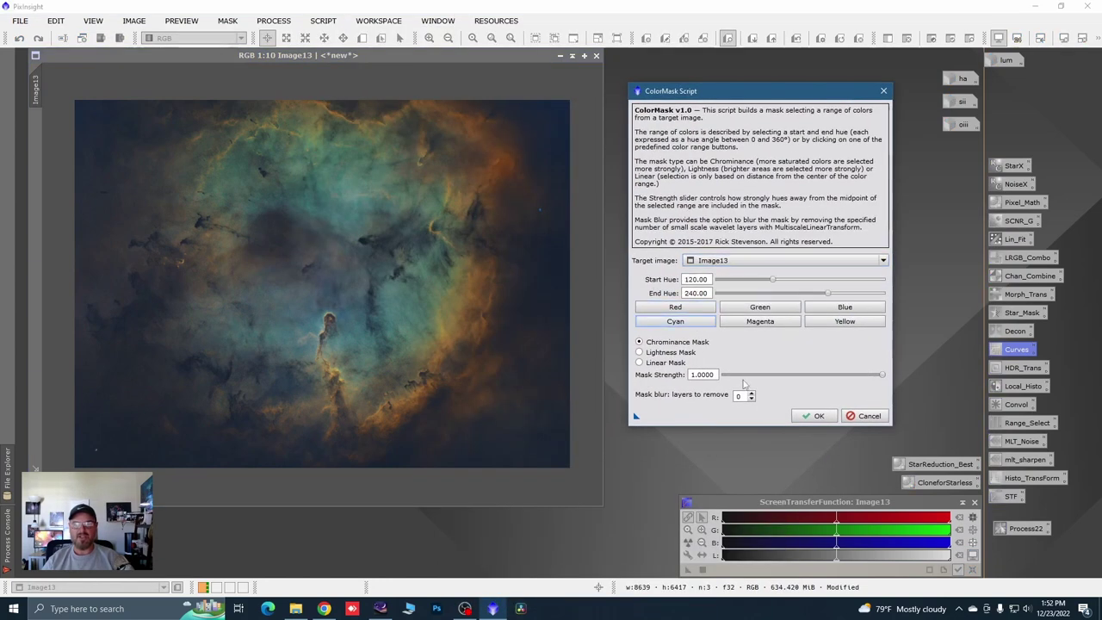
pyautogui.click(810, 417)
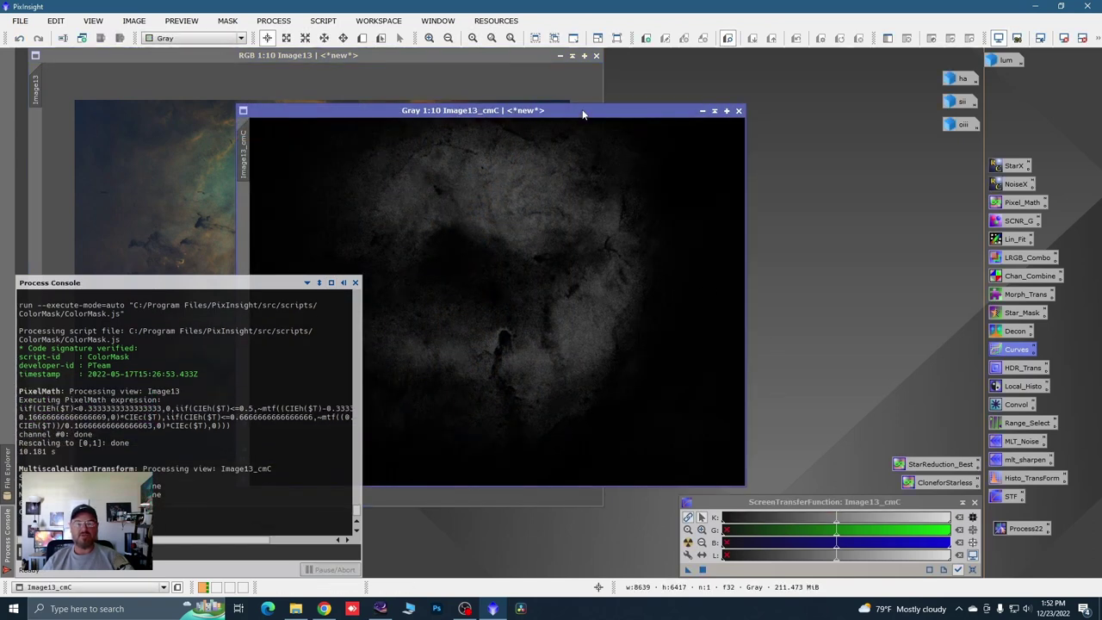
# Step: Blur the cyan mask using Convolution with a standard deviation of about 49, and close the process and its preview
pyautogui.moveTo(582, 113); pyautogui.dragTo(540, 102)
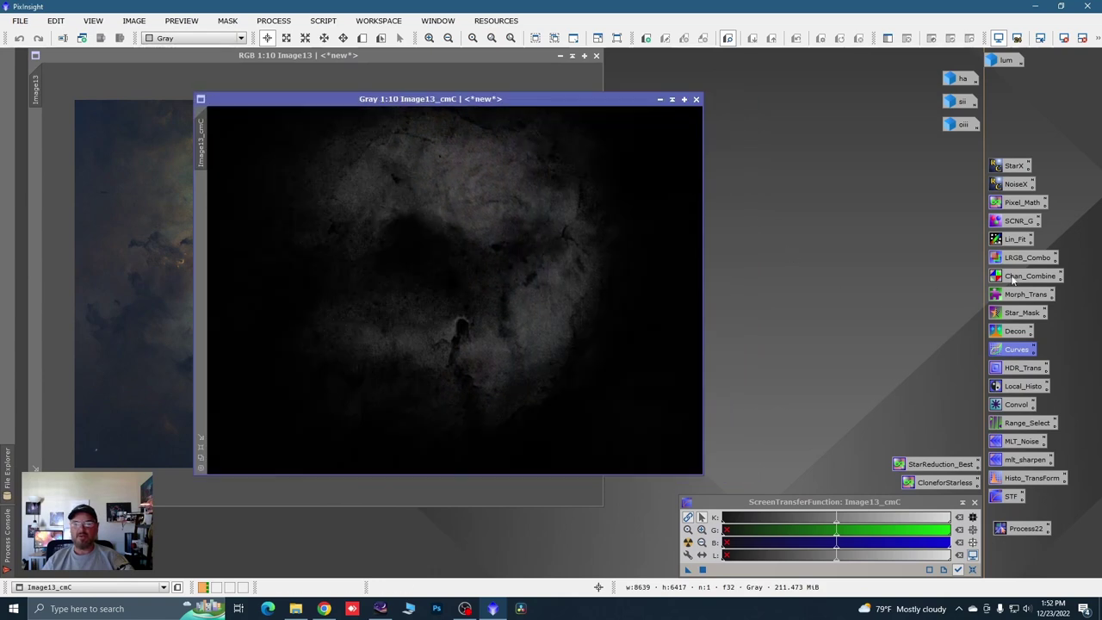
pyautogui.doubleClick(1015, 405)
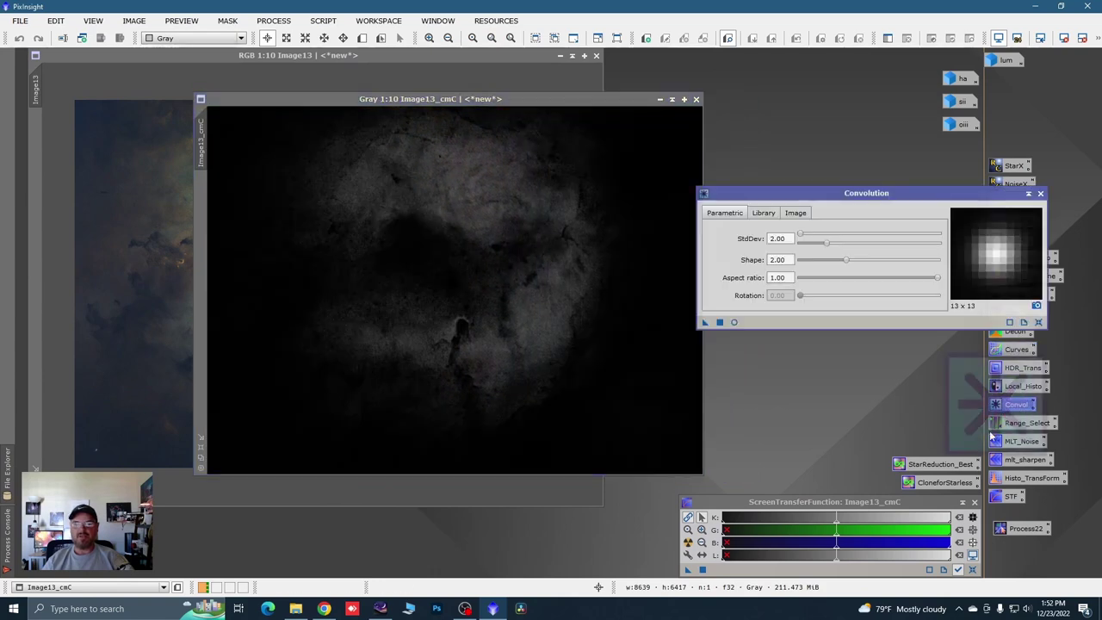
pyautogui.click(733, 323)
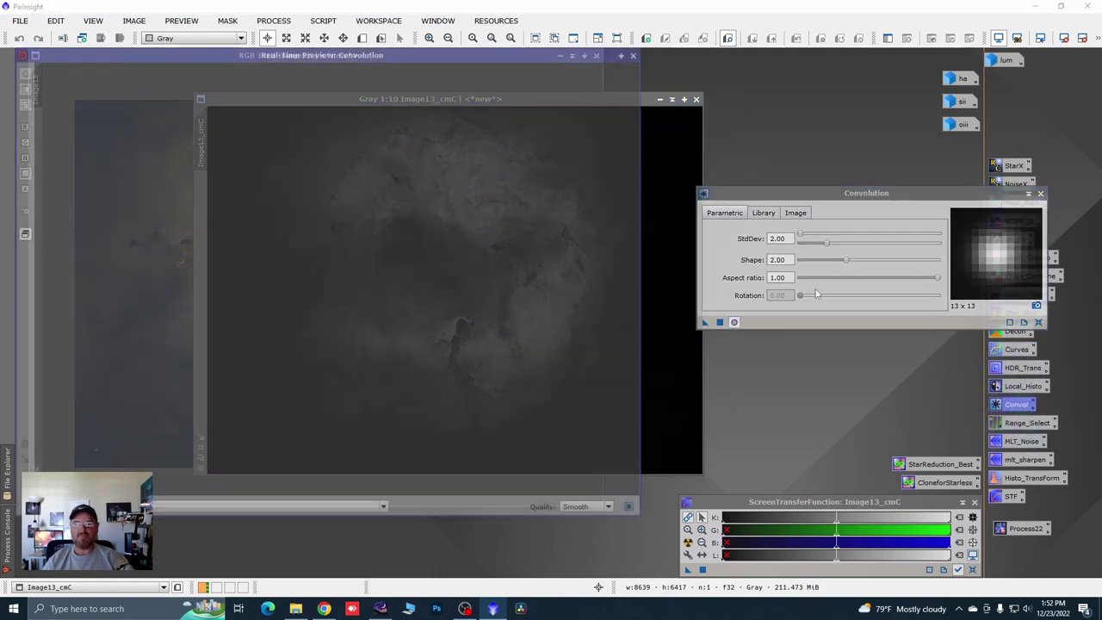
pyautogui.moveTo(802, 237); pyautogui.dragTo(824, 239)
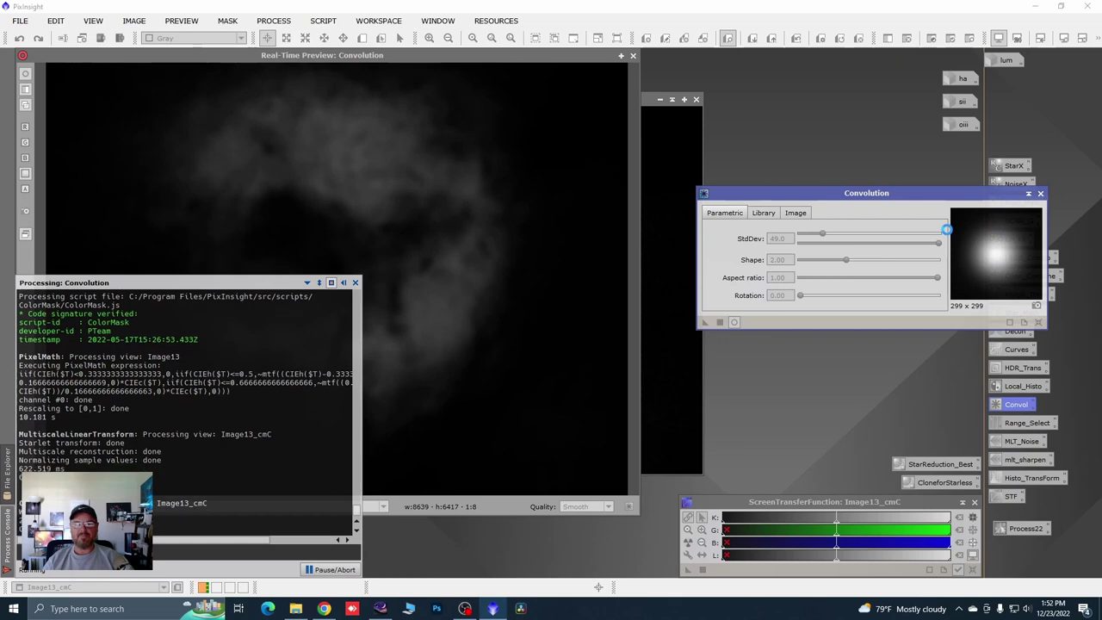
pyautogui.click(1041, 195)
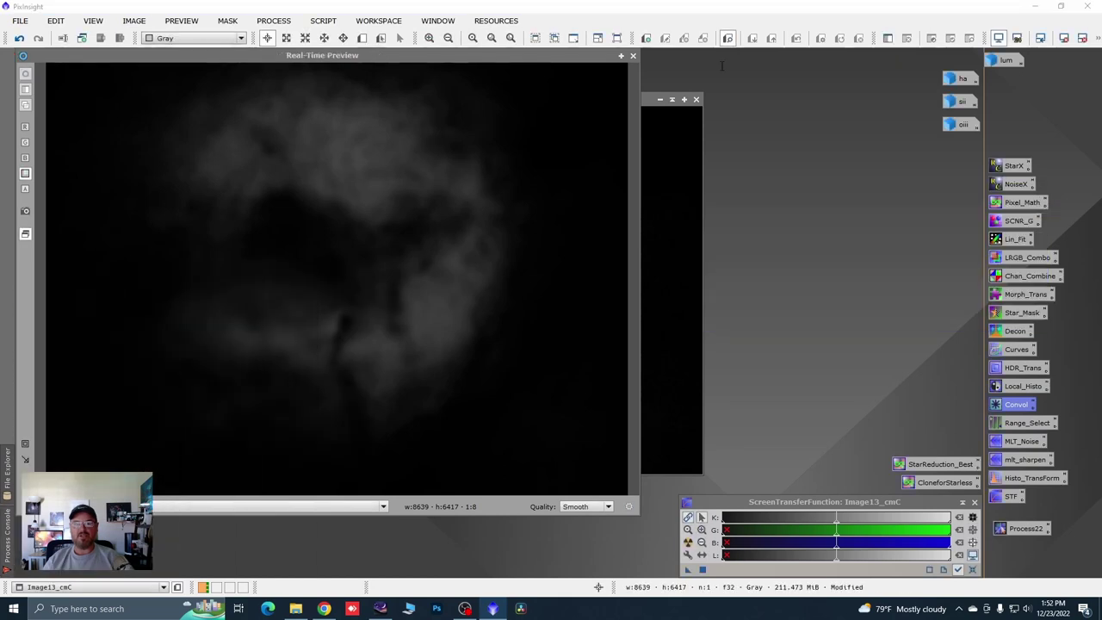
pyautogui.click(633, 55)
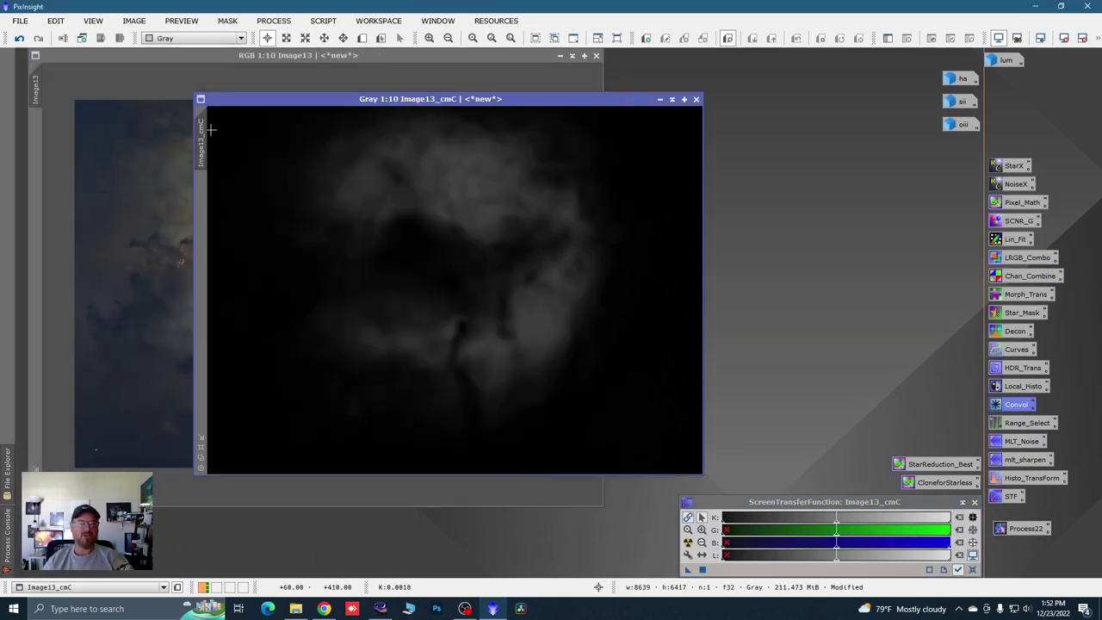
# Step: Apply the blurred cyan mask to Image13, minimize the mask image out of the way, and hide the red mask overlay
pyautogui.moveTo(31, 136); pyautogui.dragTo(31, 136)
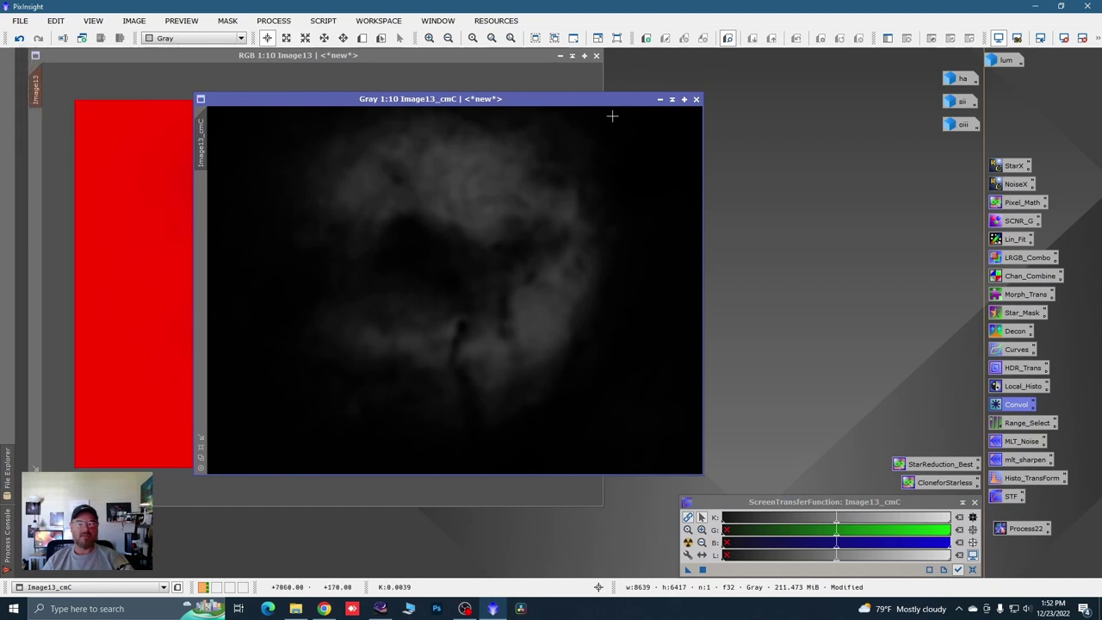
pyautogui.click(660, 99)
pyautogui.moveTo(488, 290); pyautogui.dragTo(652, 552)
pyautogui.rightClick(440, 303)
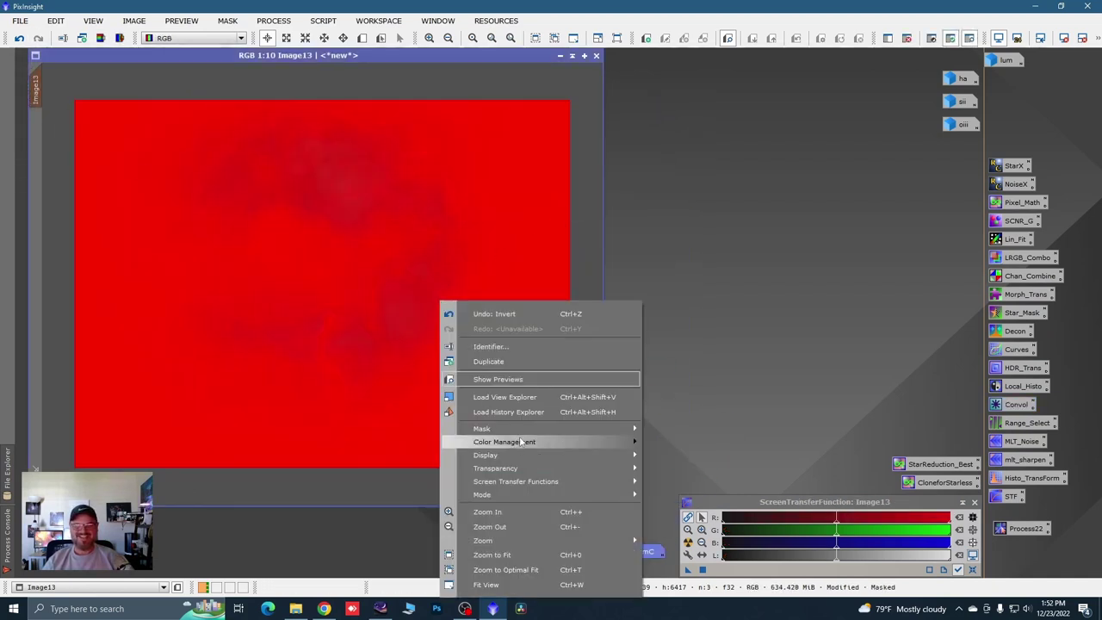
pyautogui.moveTo(546, 428)
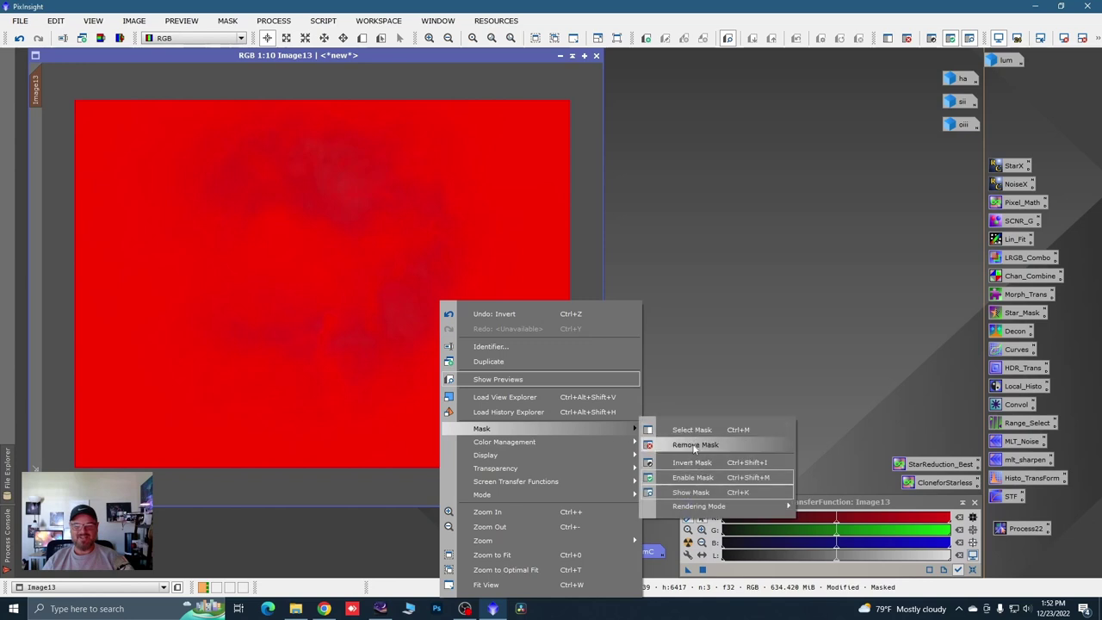
pyautogui.click(691, 492)
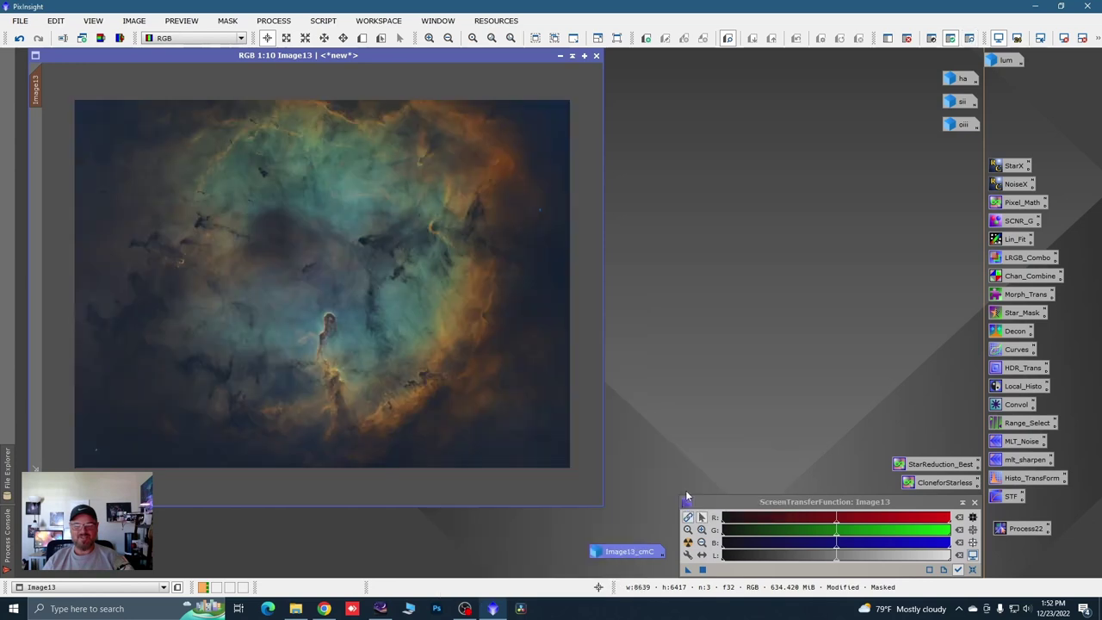
# Step: Preview a curves adjustment on the masked Image13, lowering green to about 0.149 at input 0.295 and b* to 0.412 at 0.447
pyautogui.doubleClick(1000, 350)
pyautogui.click(774, 430)
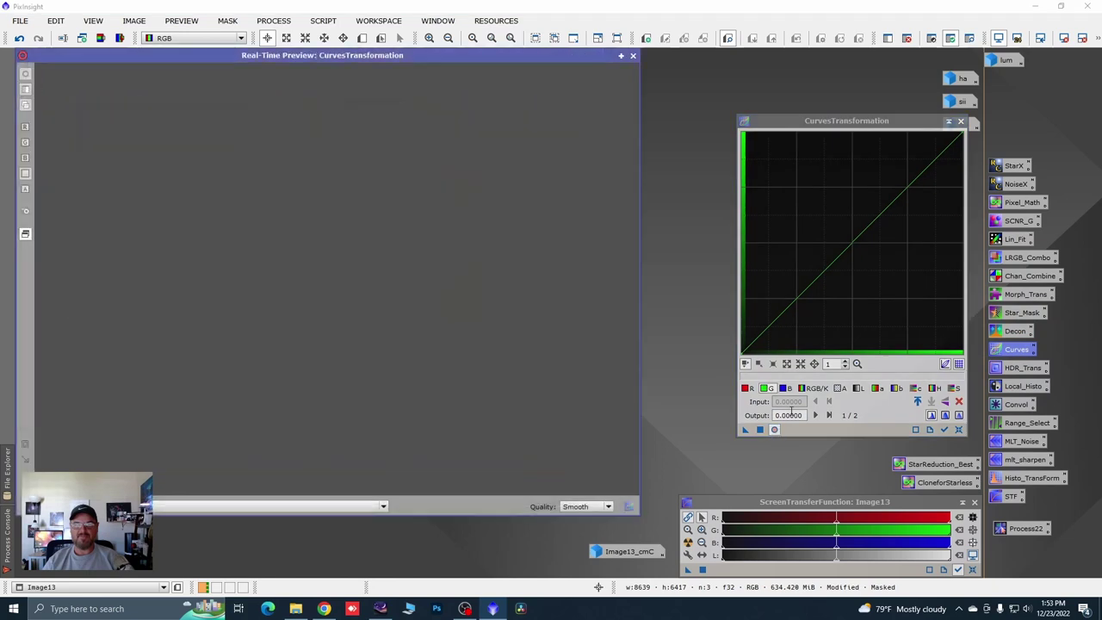
pyautogui.moveTo(794, 301); pyautogui.dragTo(807, 321)
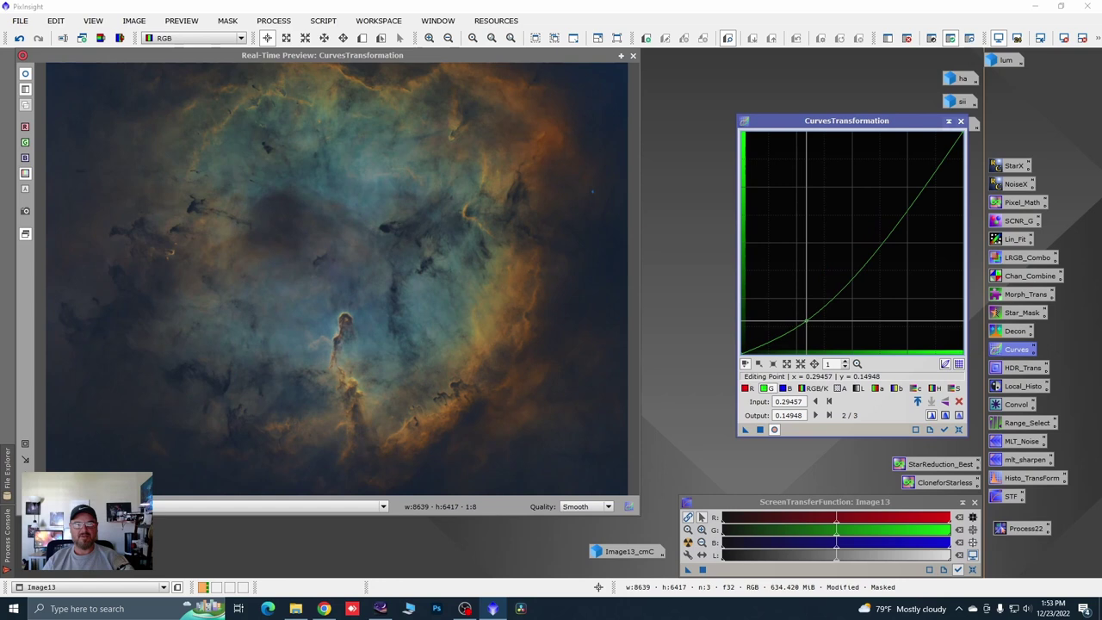
pyautogui.click(896, 388)
pyautogui.moveTo(834, 258); pyautogui.dragTo(843, 261)
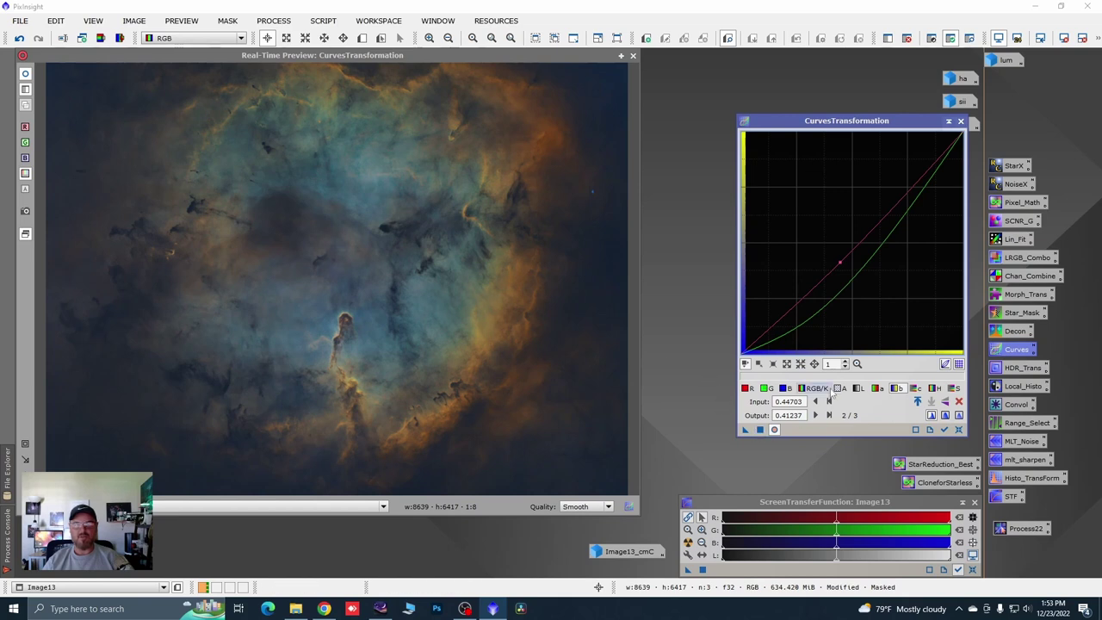
# Step: Raise the RGB/K curve to about 0.564 at input 0.483, apply the curves to Image13, then reset and close the process and preview
pyautogui.click(817, 389)
pyautogui.moveTo(856, 238); pyautogui.dragTo(848, 228)
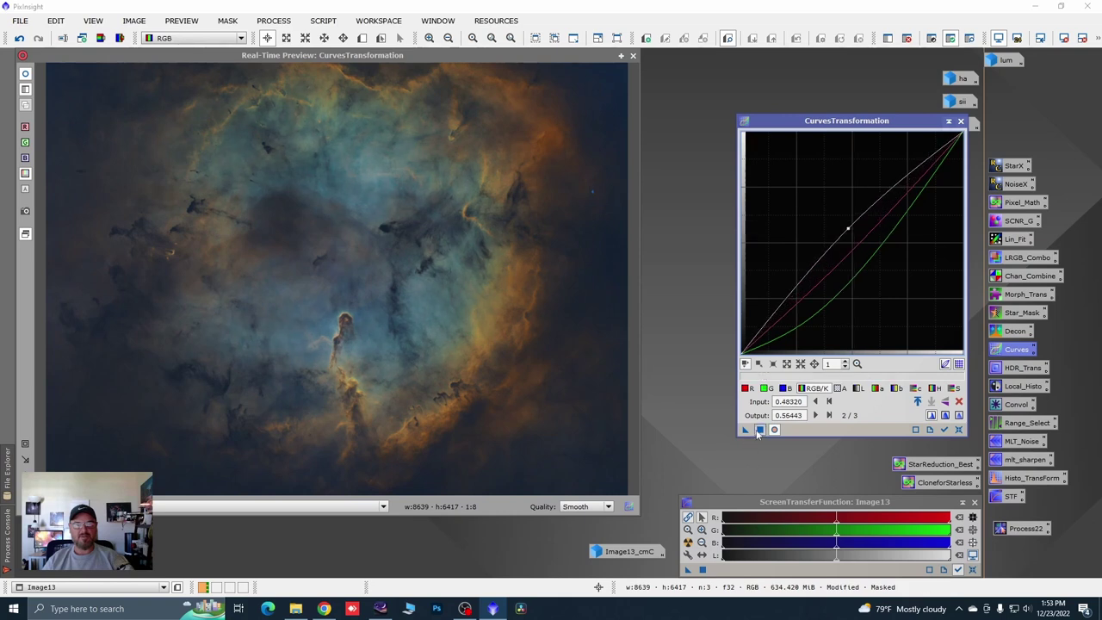
pyautogui.click(759, 430)
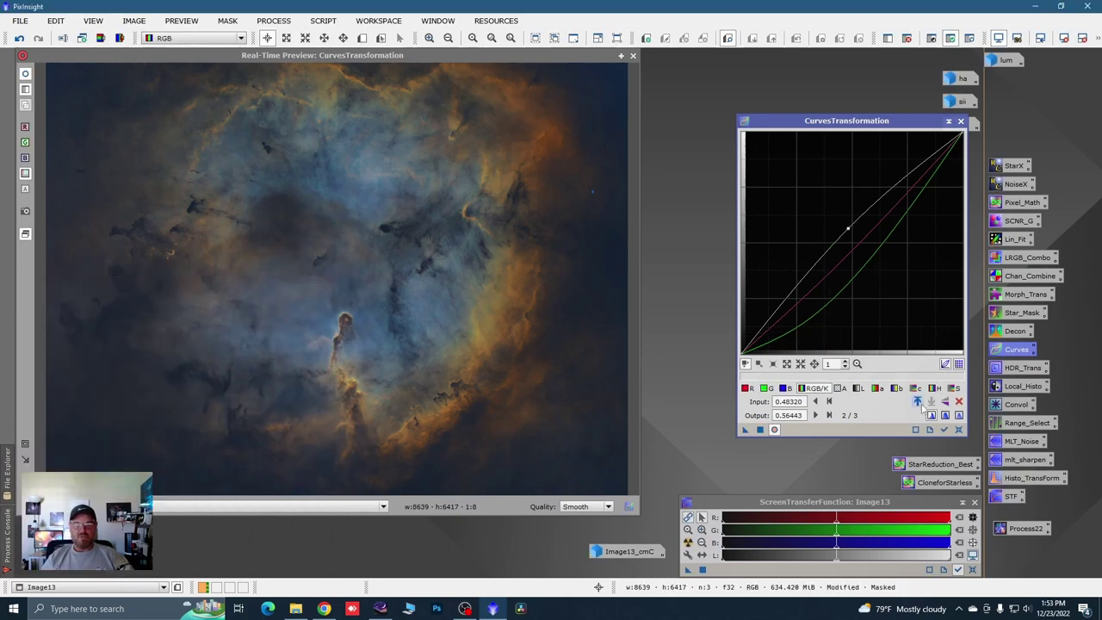
pyautogui.click(959, 430)
pyautogui.click(961, 121)
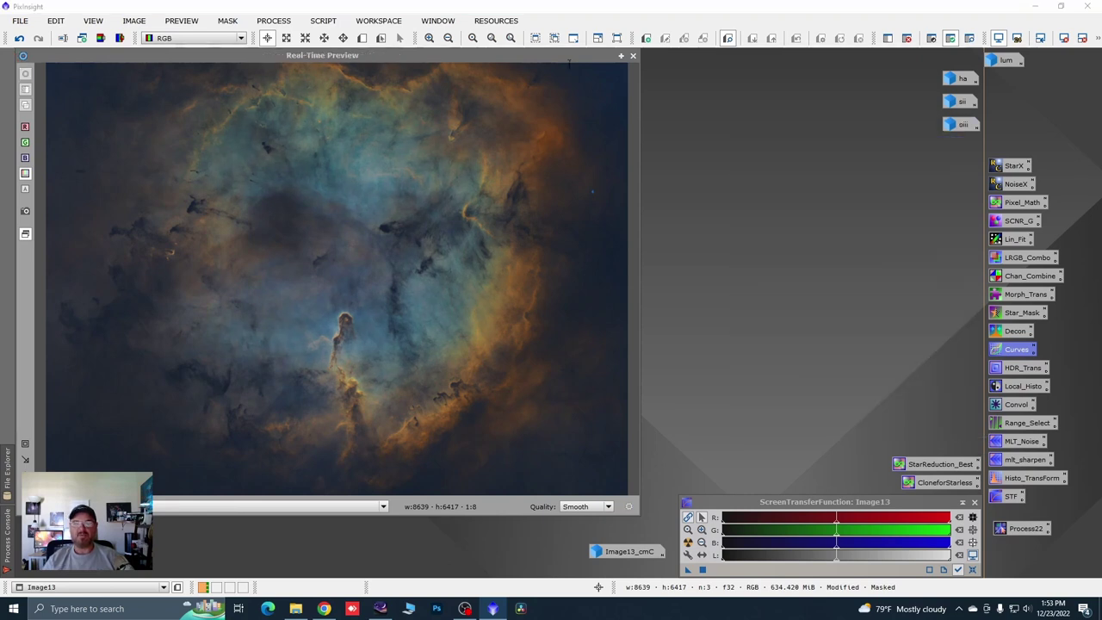
pyautogui.click(633, 55)
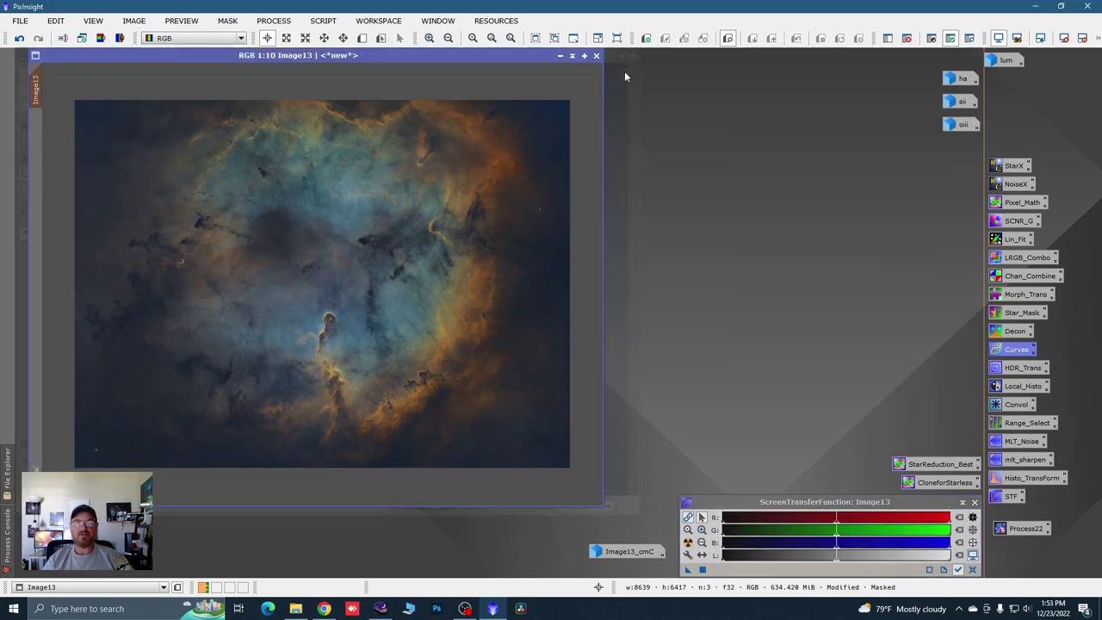
# Step: Remove the cyan mask from Image13
pyautogui.rightClick(427, 259)
pyautogui.moveTo(517, 415)
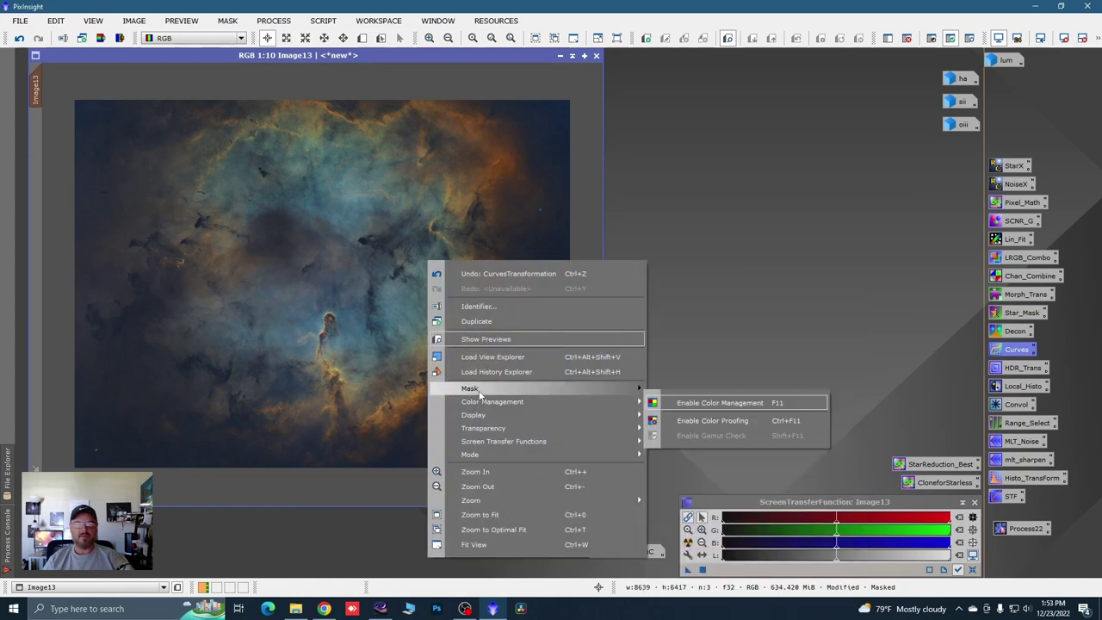
pyautogui.rightClick(303, 265)
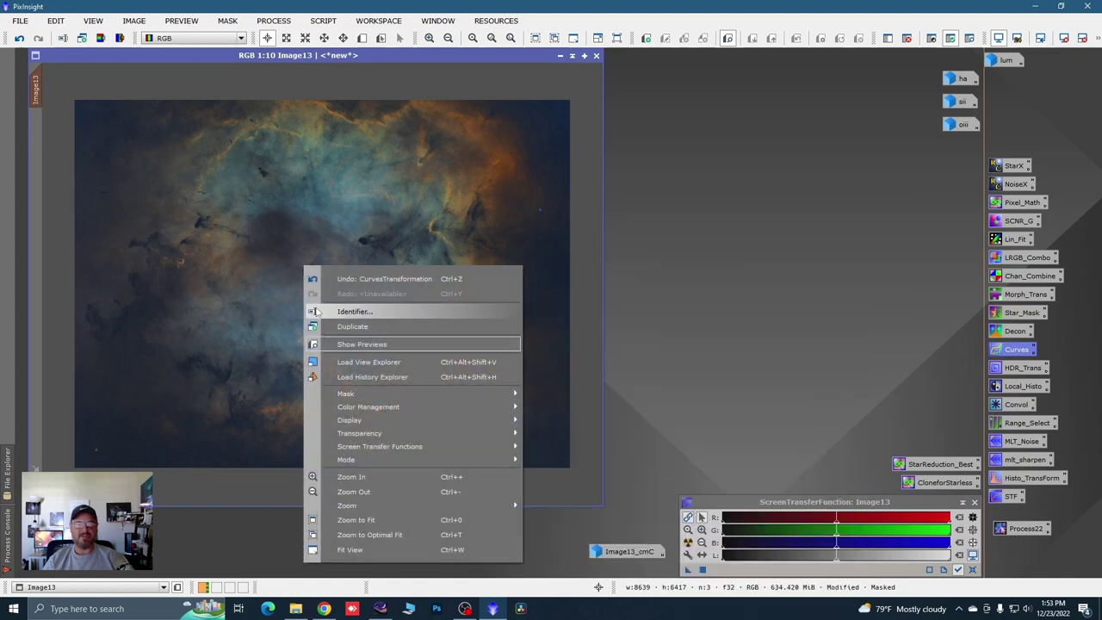
pyautogui.moveTo(358, 398)
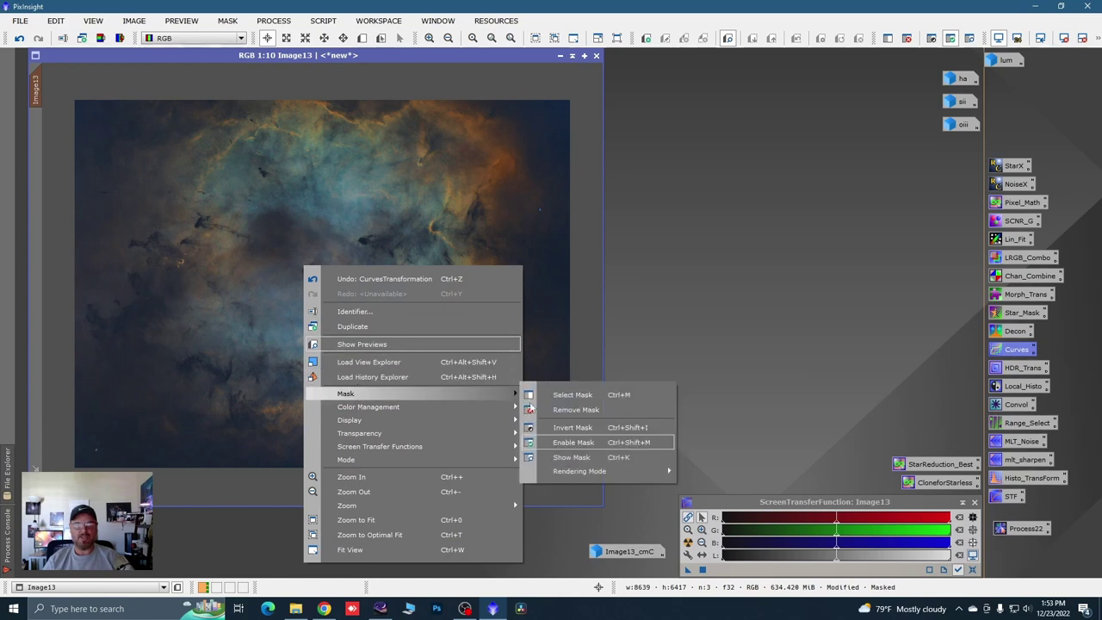
pyautogui.click(574, 410)
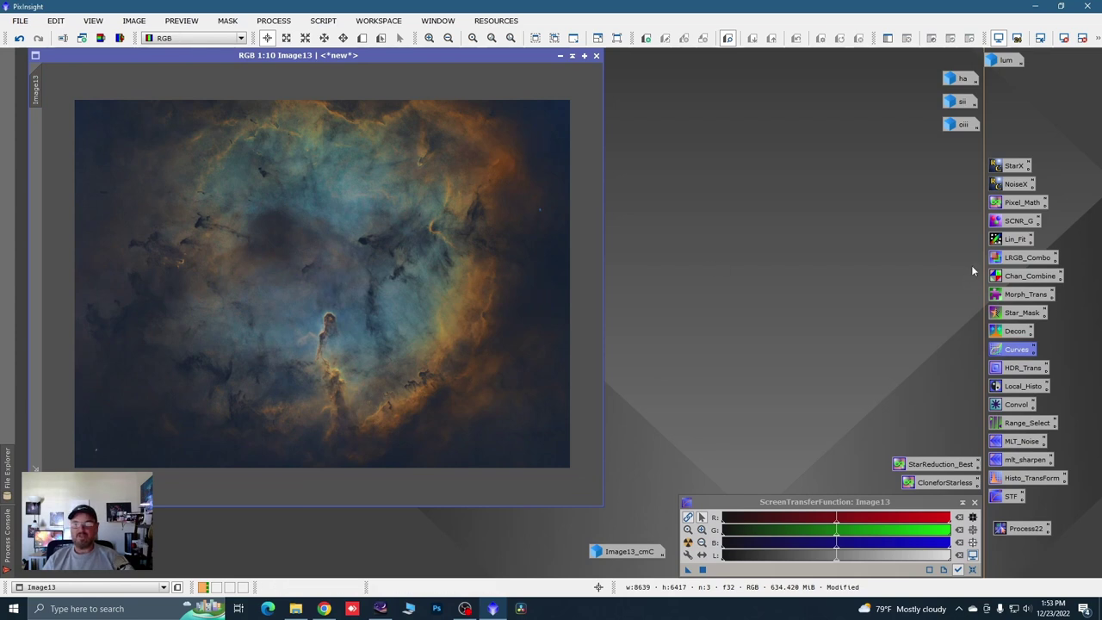
# Step: Blur Image13 using Convolution with a standard deviation of 10, and close the process and its preview
pyautogui.click(1011, 406)
pyautogui.doubleClick(1011, 406)
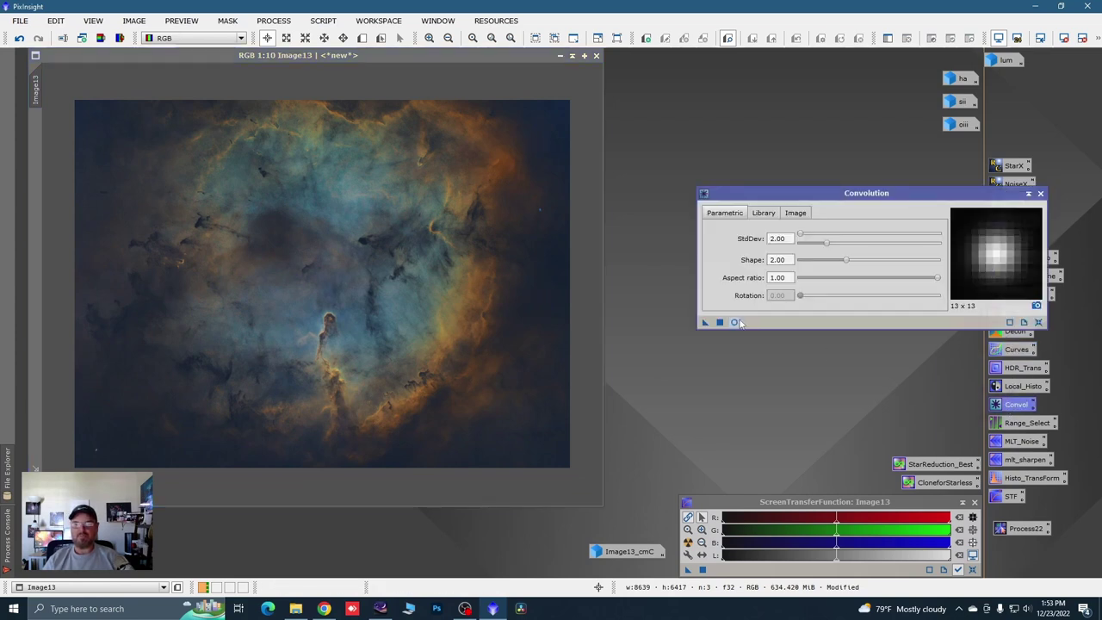
pyautogui.click(734, 322)
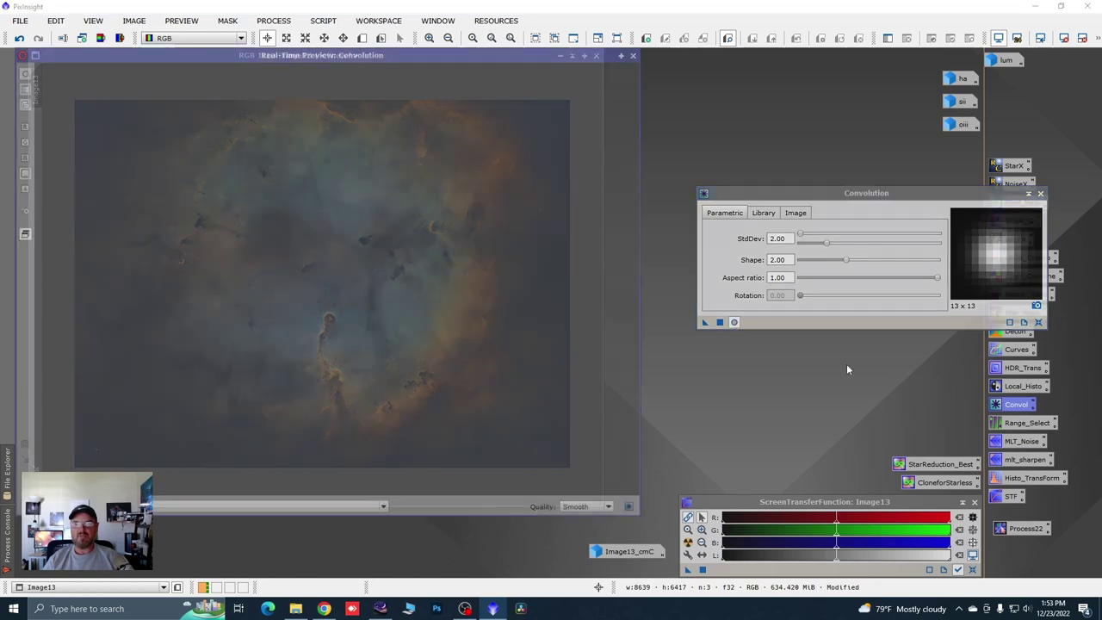
pyautogui.moveTo(827, 246); pyautogui.dragTo(949, 249)
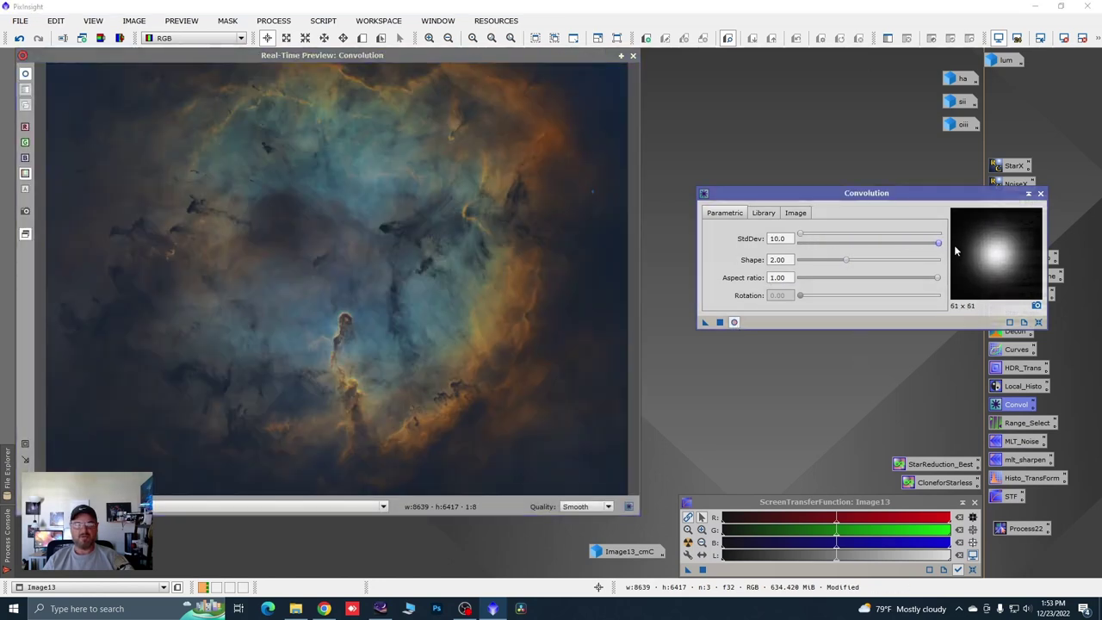
pyautogui.click(719, 322)
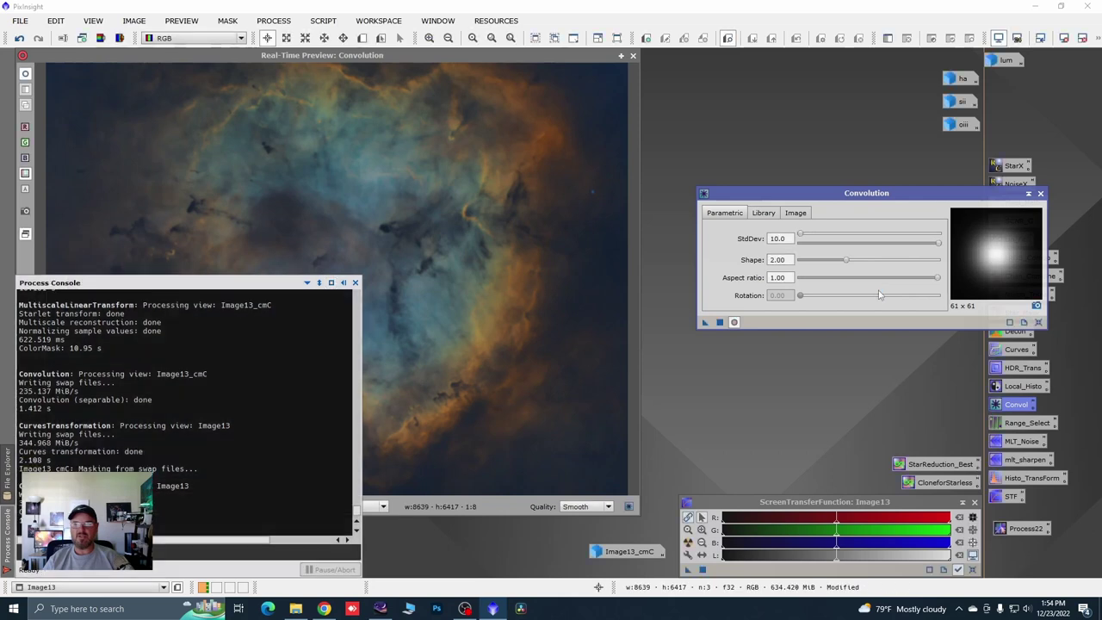
pyautogui.click(1028, 196)
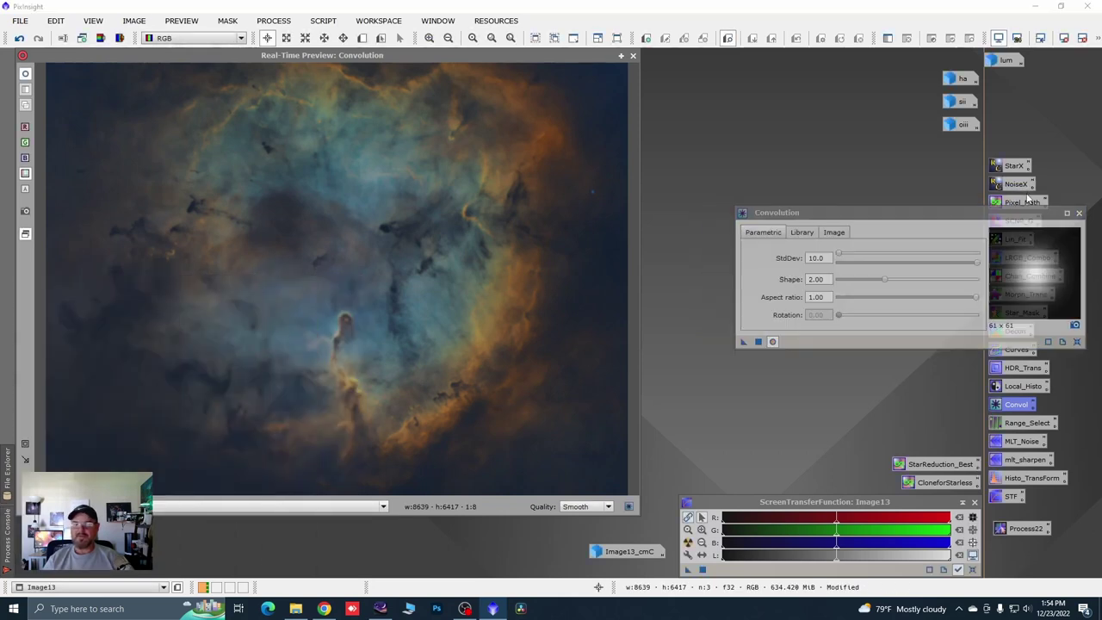
pyautogui.click(914, 256)
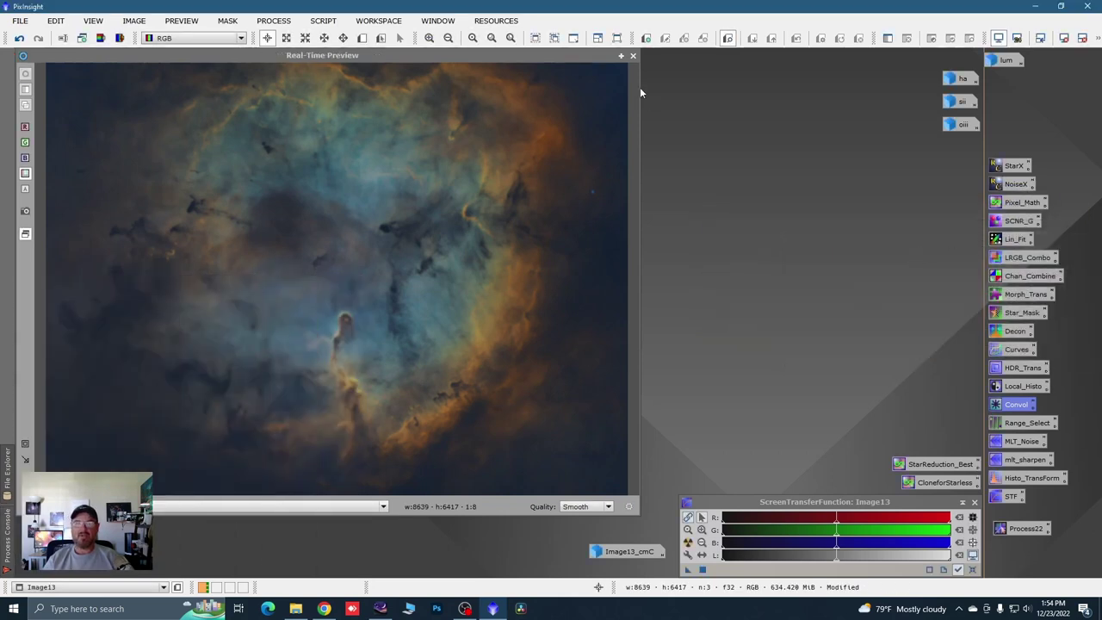
pyautogui.click(632, 57)
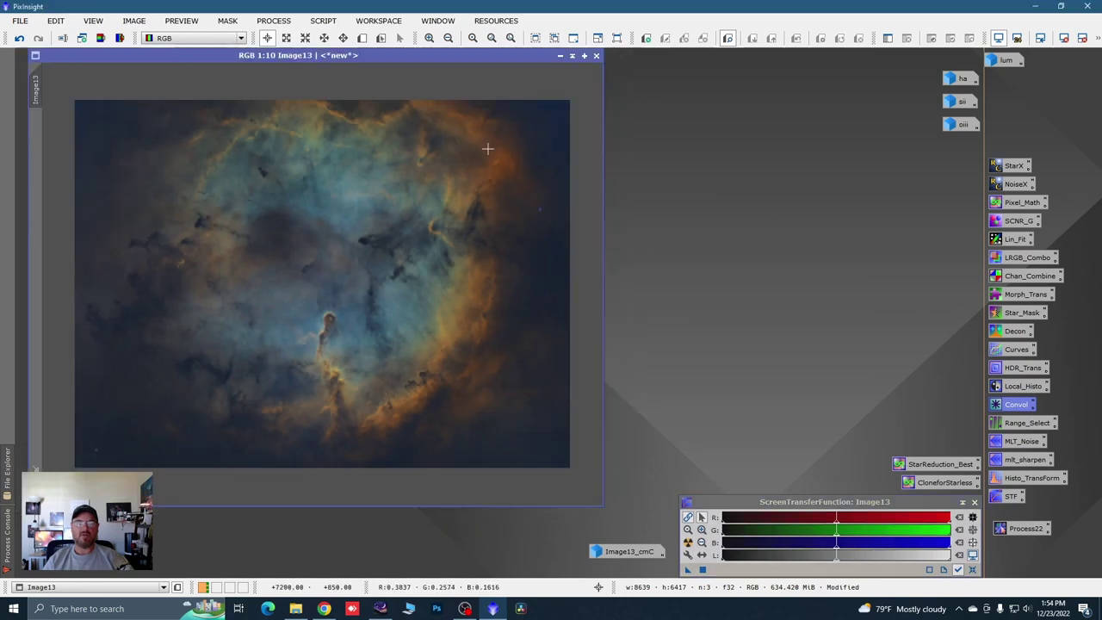
# Step: Minimize Image13 and place its icon beside the minimized cyan mask
pyautogui.click(560, 55)
pyautogui.moveTo(352, 290); pyautogui.dragTo(624, 562)
pyautogui.moveTo(555, 553); pyautogui.dragTo(563, 561)
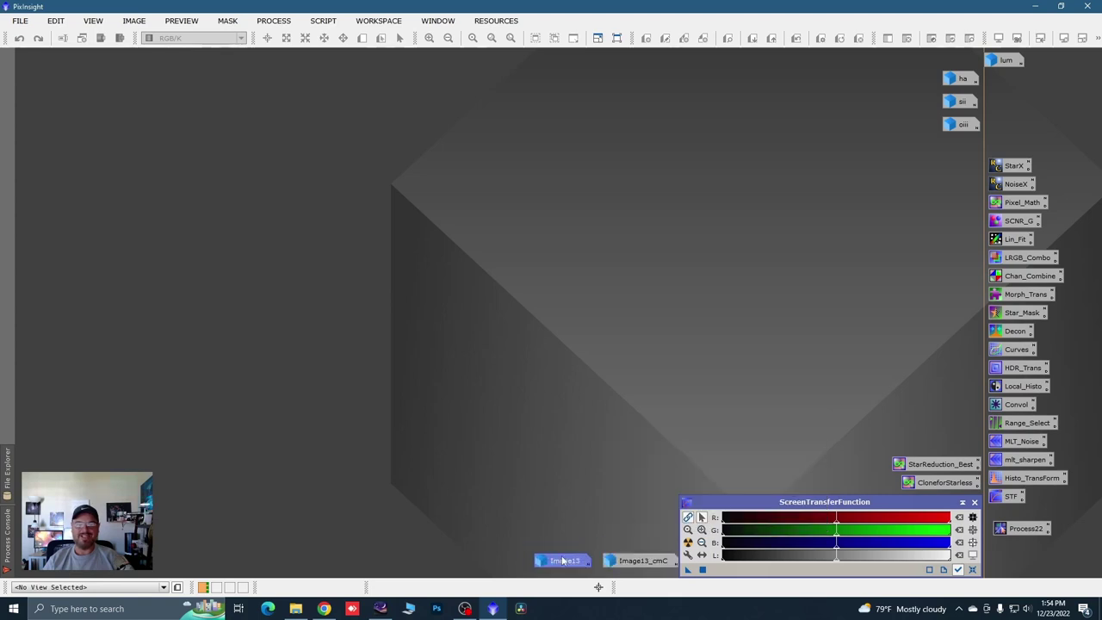
# Step: Restore the lum image, enlarge and reposition its window, and activate the New Preview mode
pyautogui.doubleClick(1005, 60)
pyautogui.moveTo(419, 149); pyautogui.dragTo(347, 48)
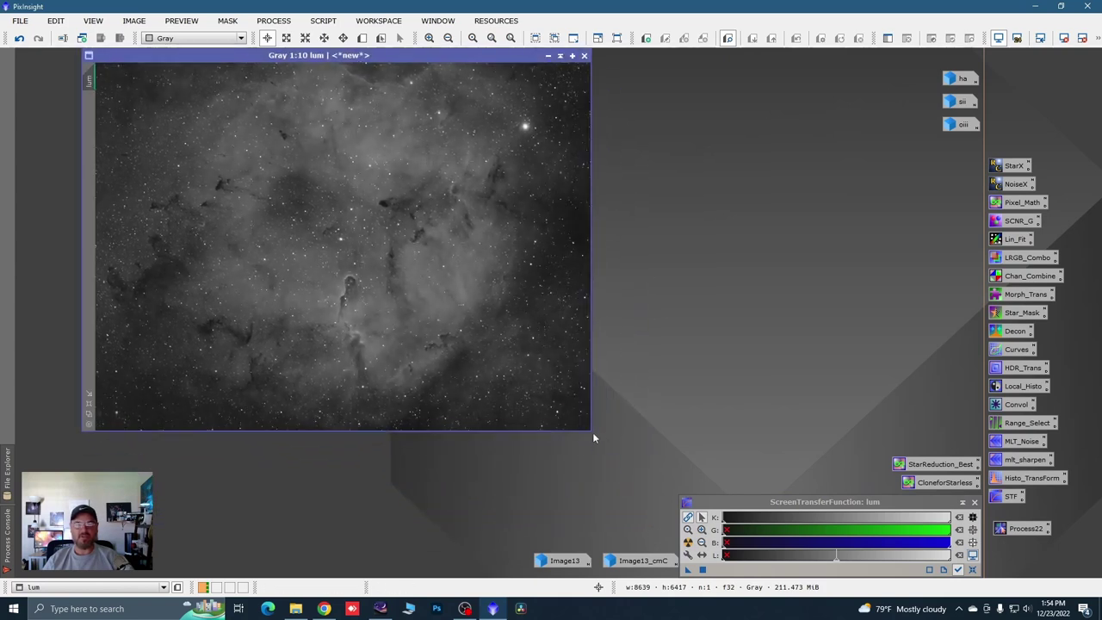
pyautogui.moveTo(594, 432); pyautogui.dragTo(658, 498)
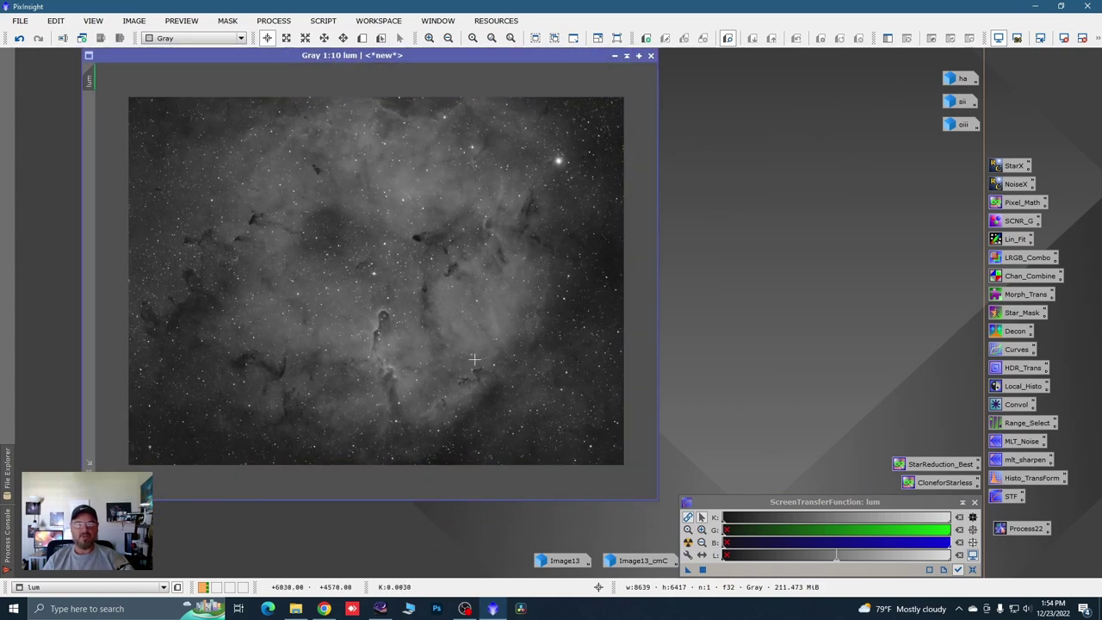
pyautogui.click(361, 38)
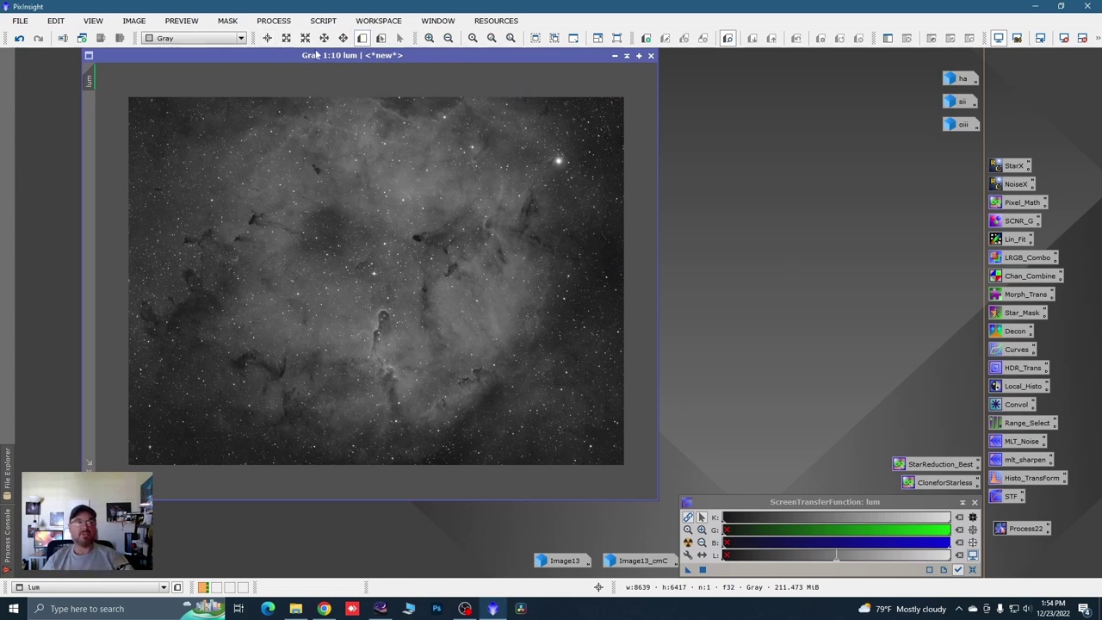
pyautogui.moveTo(166, 59); pyautogui.dragTo(162, 70)
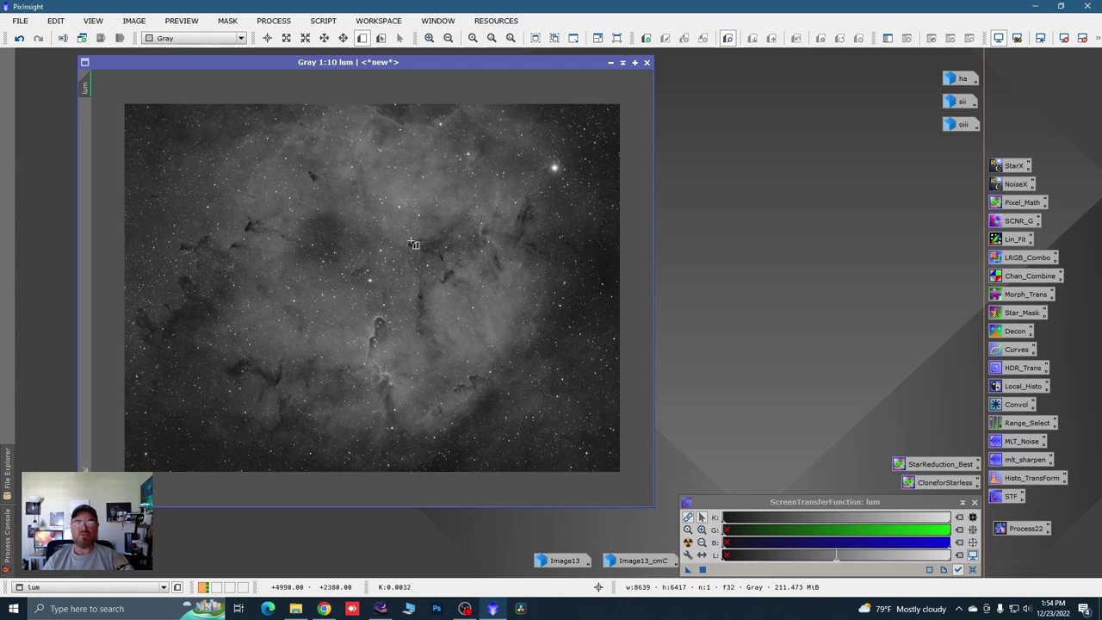
# Step: Examine the noise and fine detail around the trunk in the lum image
pyautogui.scroll(7, 394, 356)
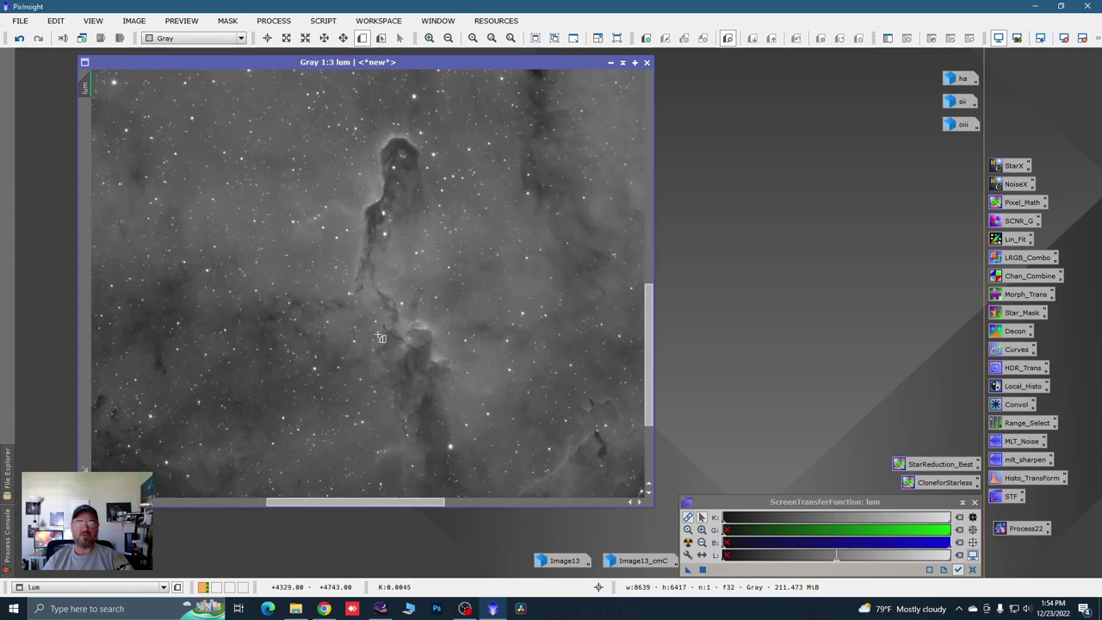
pyautogui.scroll(-7, 396, 341)
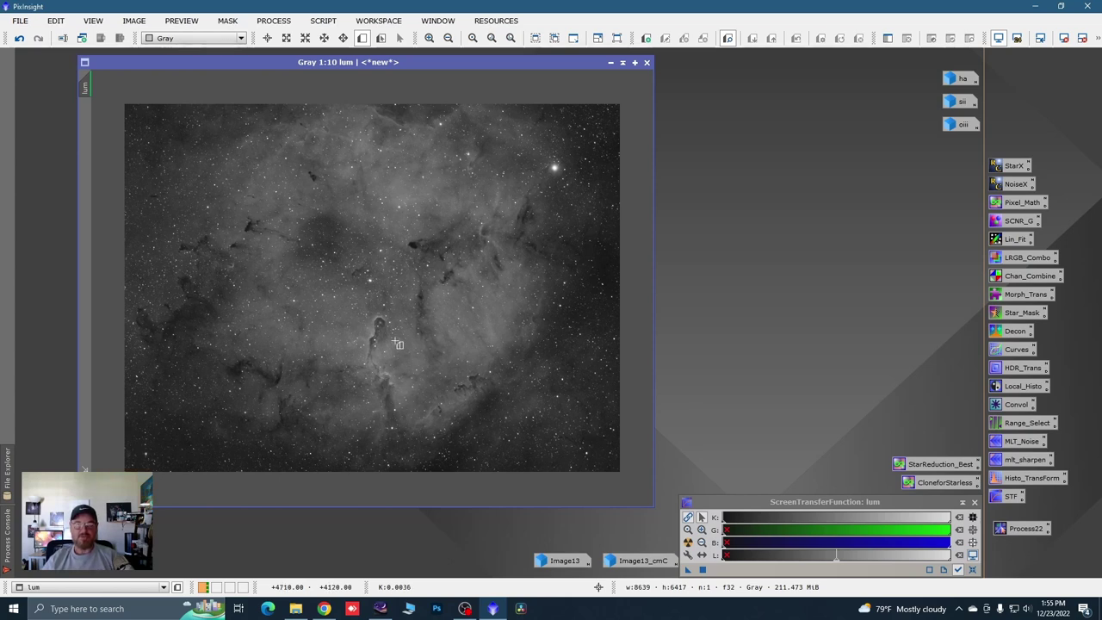
pyautogui.hotkey('ctrl', 'z')
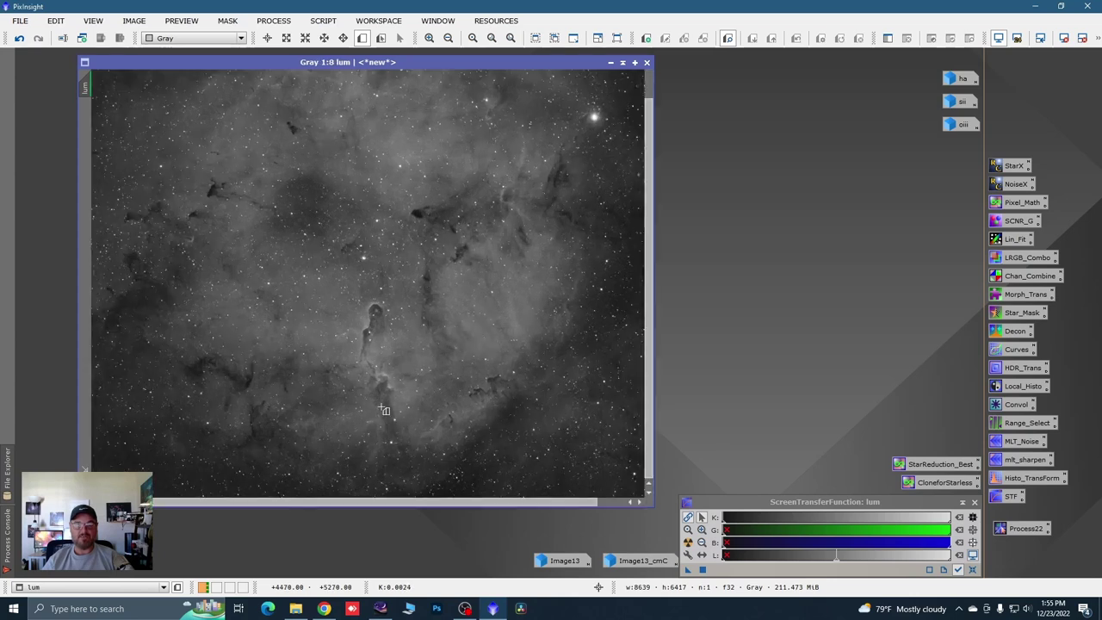
pyautogui.hotkey('ctrl', 'y')
pyautogui.scroll(3, 365, 362)
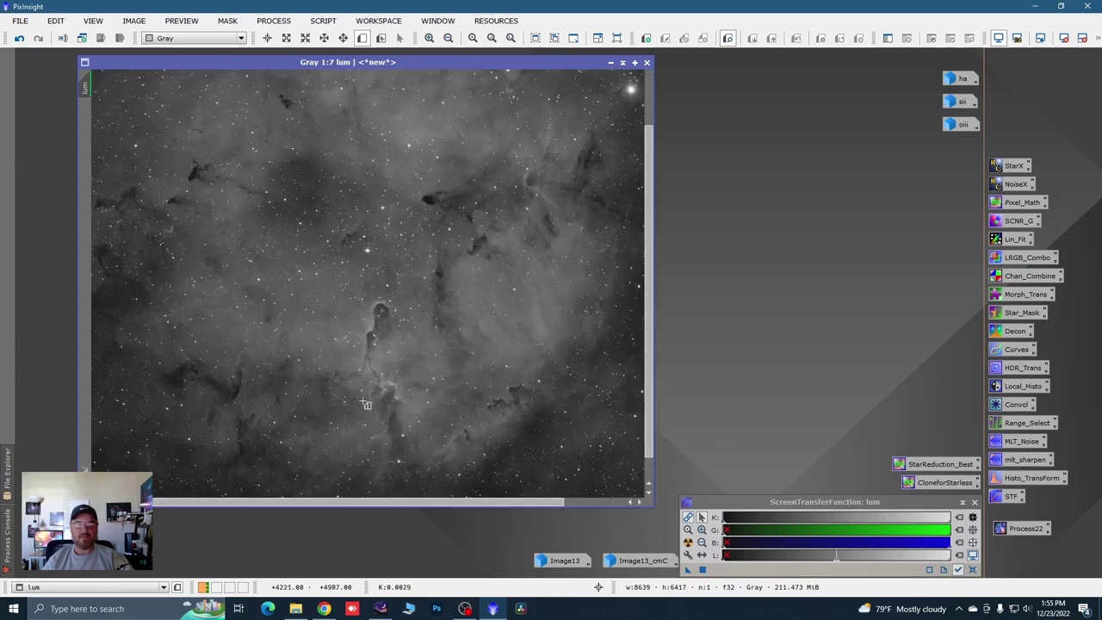
pyautogui.scroll(-2, 402, 300)
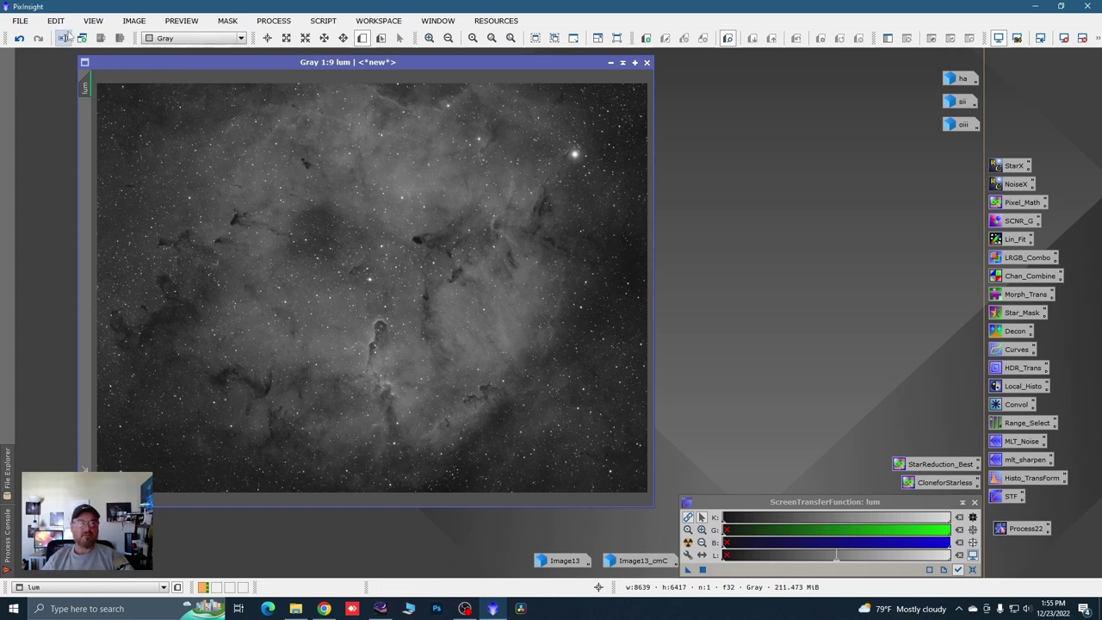
# Step: Undo the last change to the lum image and create a preview of about 3240 × 2241 px around the trunk
pyautogui.click(19, 39)
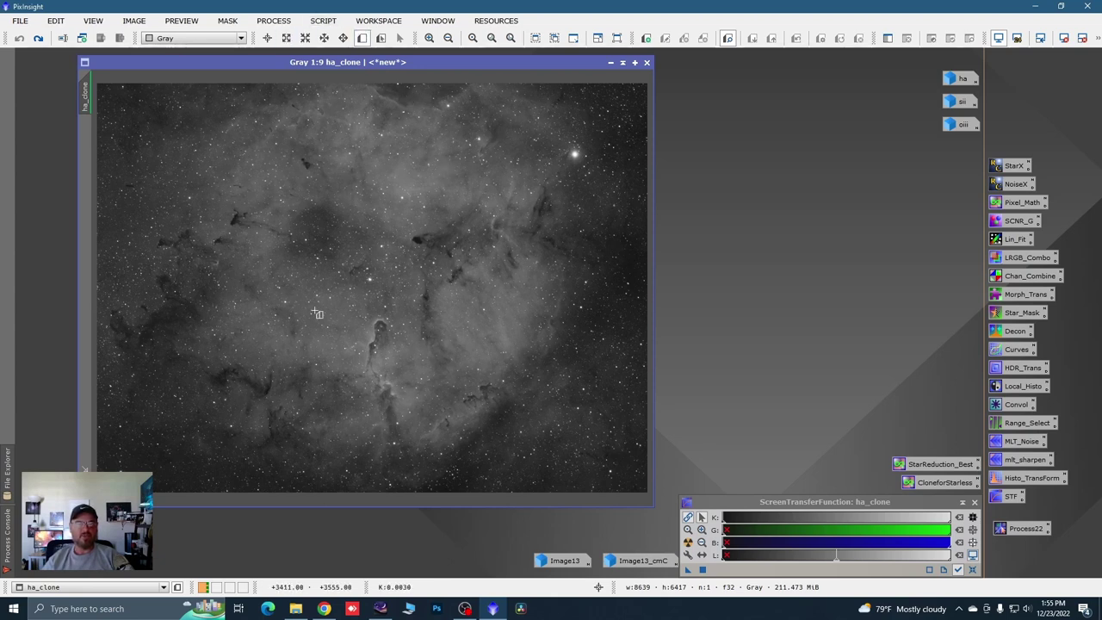
pyautogui.moveTo(285, 290); pyautogui.dragTo(491, 431)
pyautogui.scroll(-3, 346, 335)
pyautogui.scroll(-1, 346, 335)
pyautogui.scroll(1, 347, 335)
# Step: Run NoiseXTerminator on the trunk preview with denoise 0.90 and detail 0.33
pyautogui.doubleClick(1014, 183)
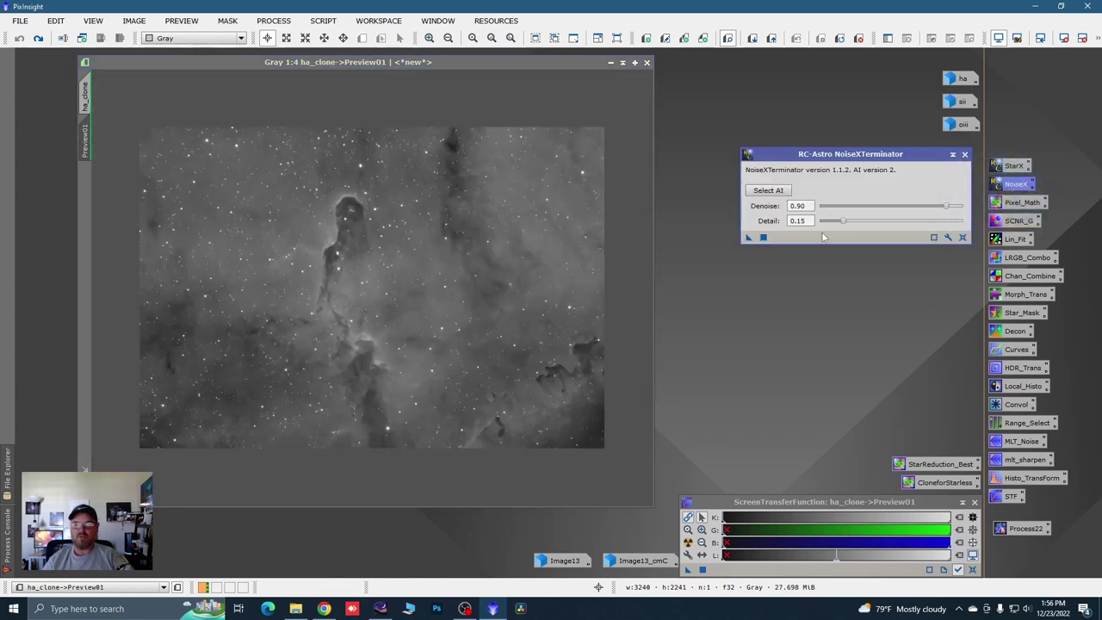
pyautogui.moveTo(843, 220); pyautogui.dragTo(870, 222)
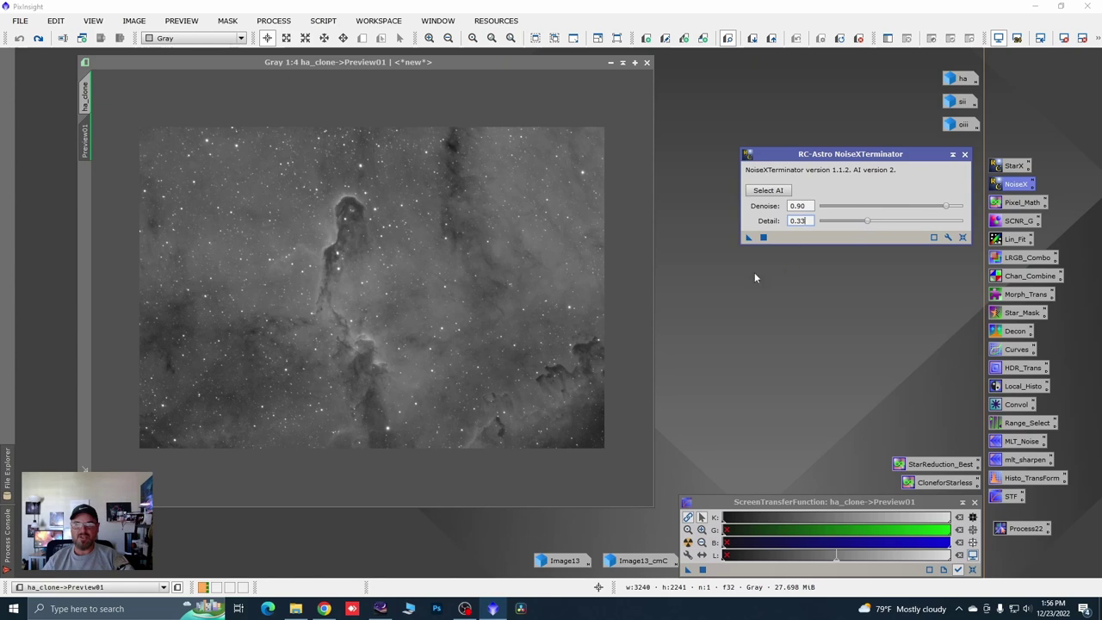
pyautogui.moveTo(749, 236); pyautogui.dragTo(467, 340)
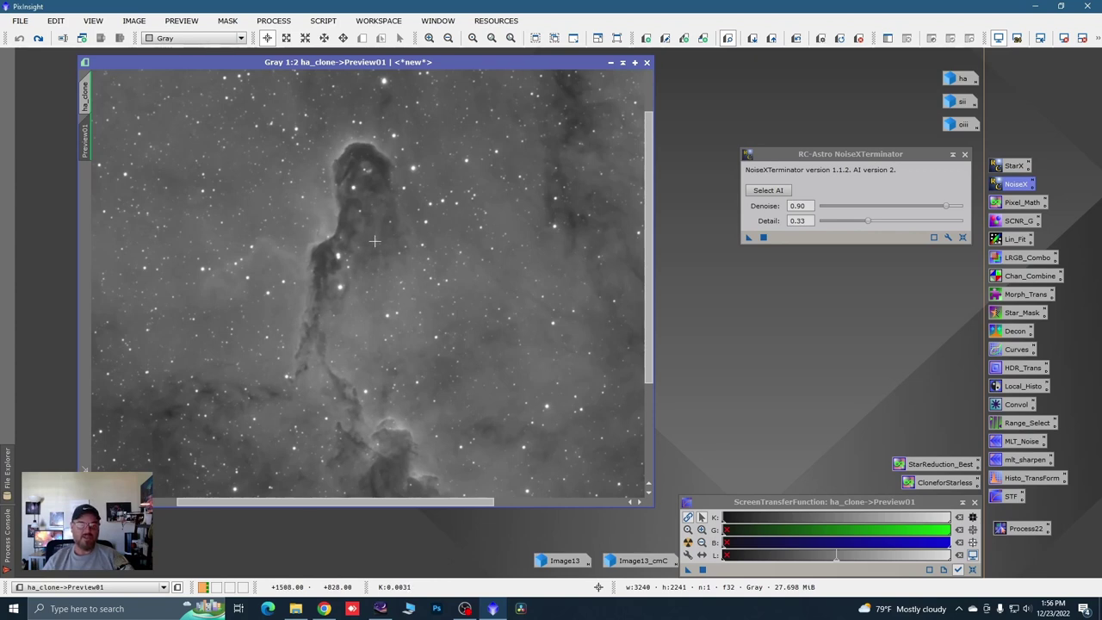
# Step: Examine the denoised preview at several magnifications, checking the stars, trunk edges and remaining fine detail
pyautogui.scroll(2, 375, 240)
pyautogui.scroll(-2, 376, 231)
pyautogui.scroll(1, 337, 125)
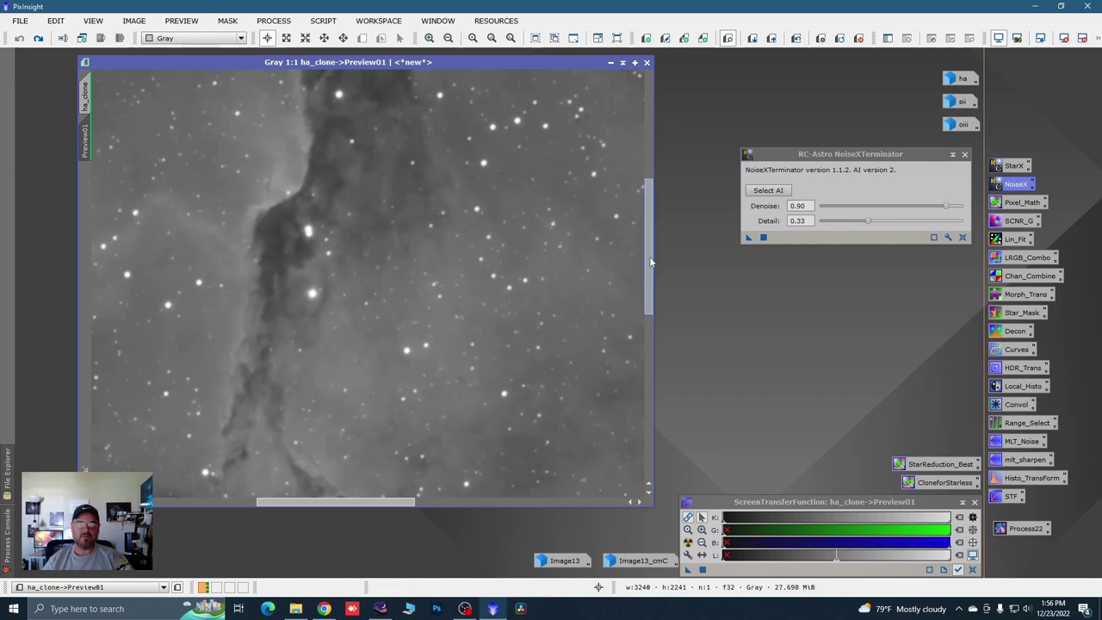
pyautogui.moveTo(649, 268); pyautogui.dragTo(651, 186)
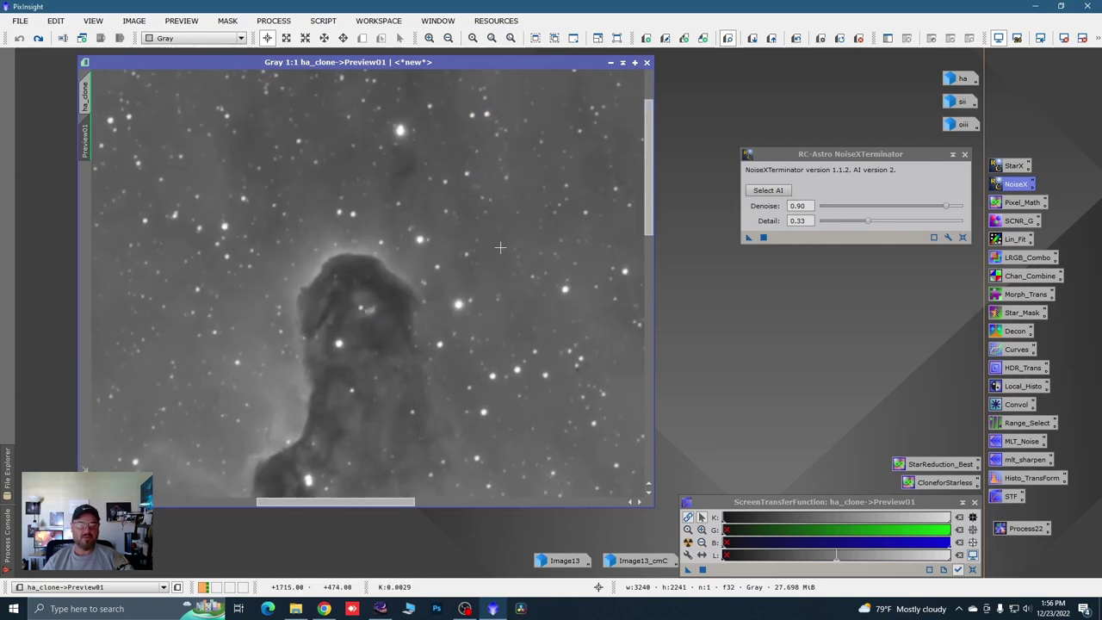
pyautogui.scroll(1, 376, 293)
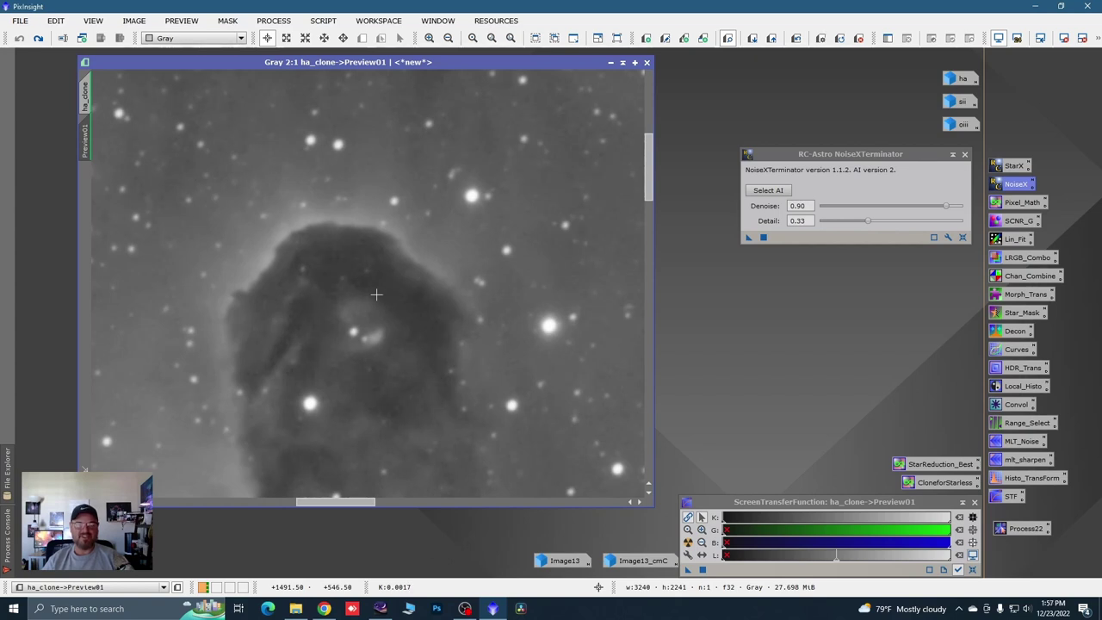
pyautogui.scroll(-3, 455, 266)
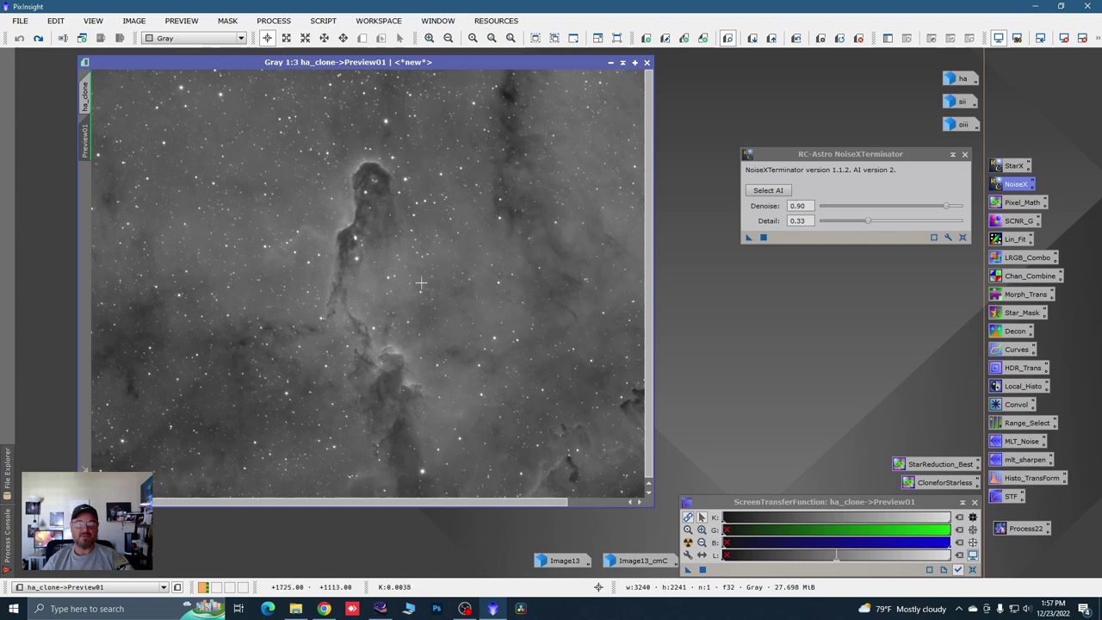
pyautogui.scroll(-3, 491, 396)
pyautogui.scroll(4, 382, 393)
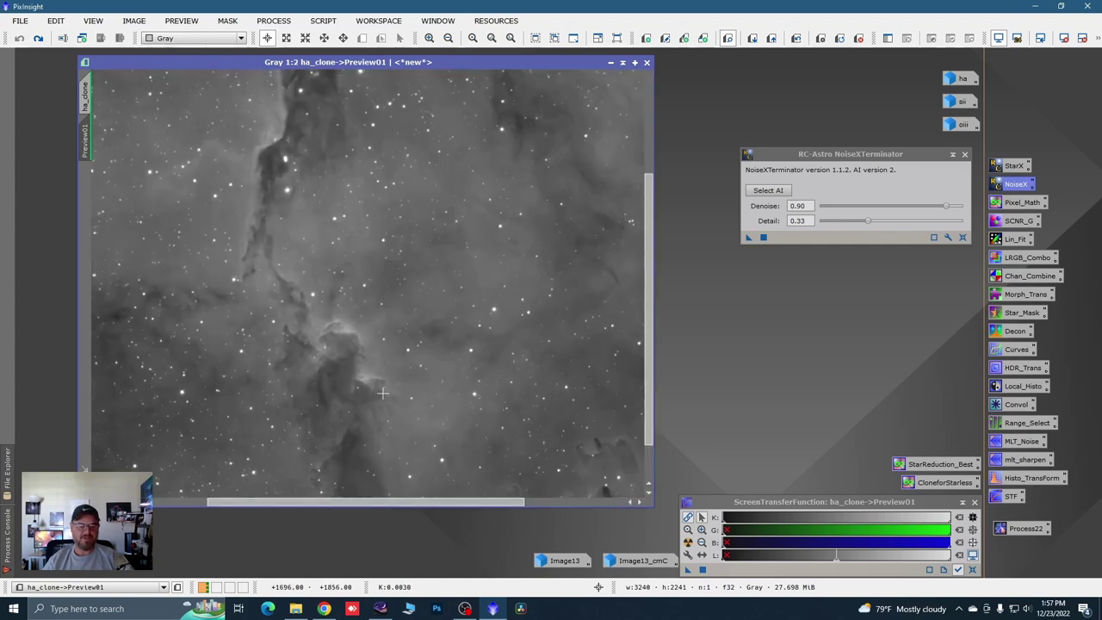
pyautogui.scroll(1, 380, 385)
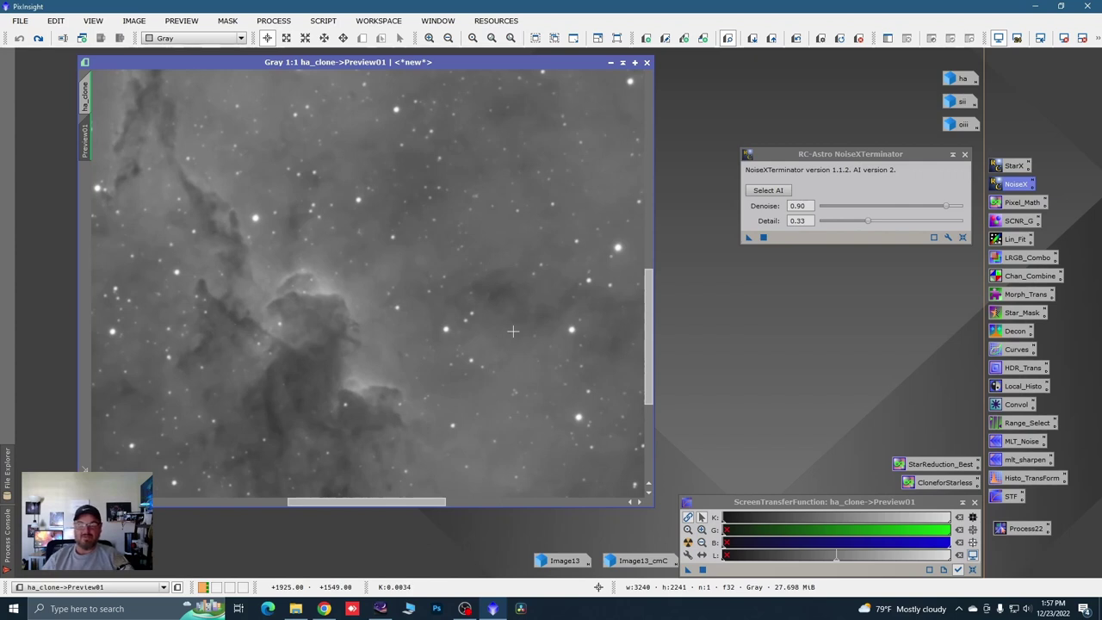
pyautogui.scroll(-2, 526, 327)
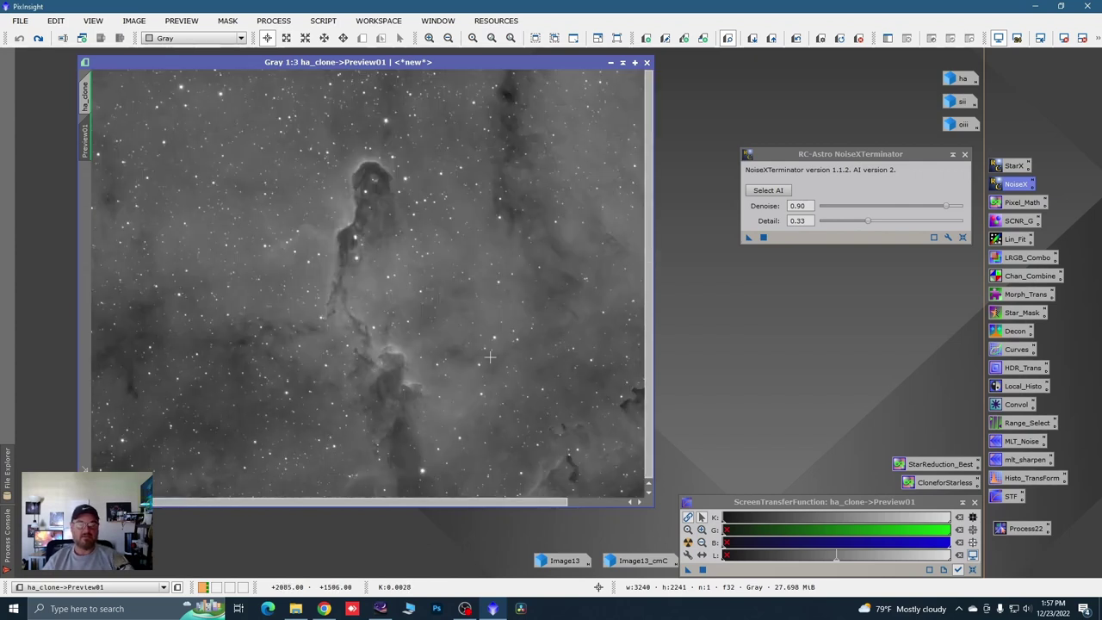
pyautogui.scroll(-1, 494, 357)
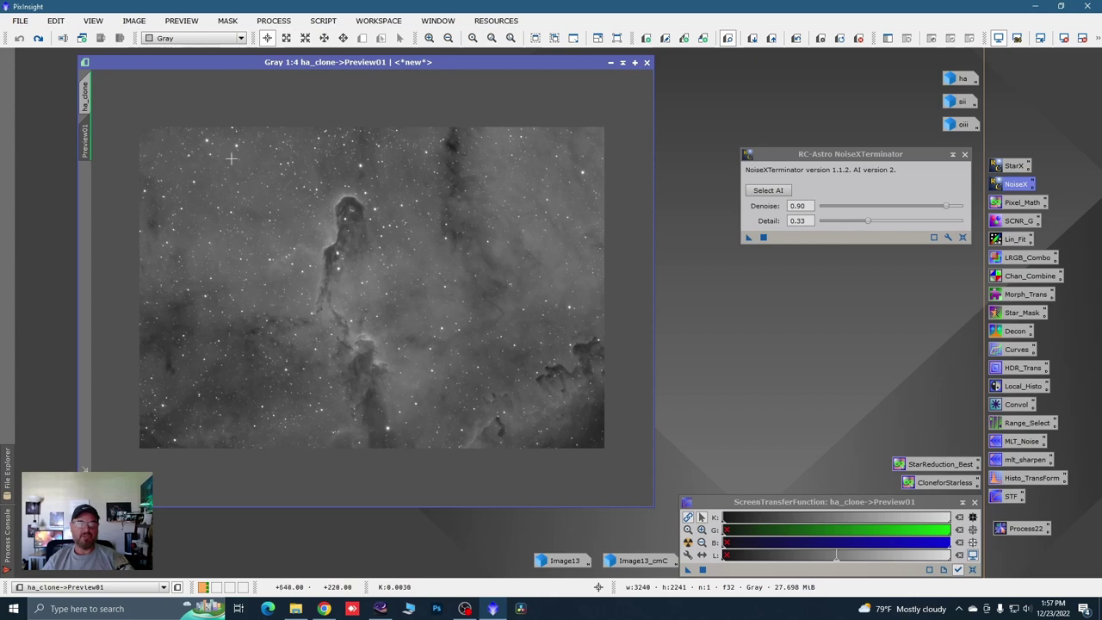
# Step: Apply NoiseXTerminator to the full ha_clone image with denoise 0.90 and detail 0.33, and close its dialog
pyautogui.click(85, 94)
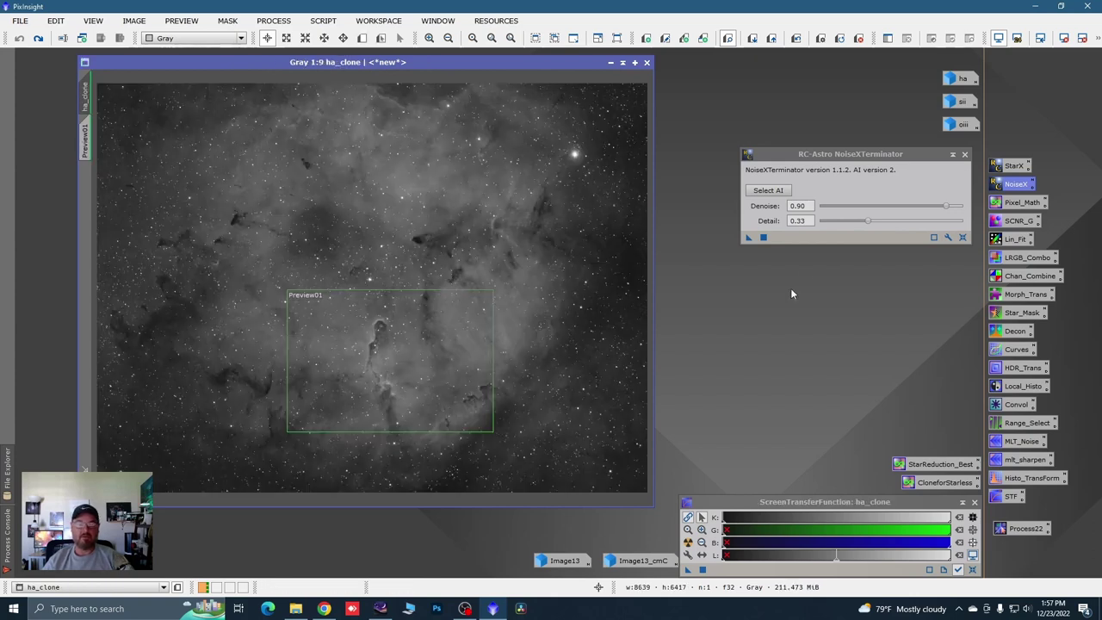
pyautogui.moveTo(749, 238); pyautogui.dragTo(637, 343)
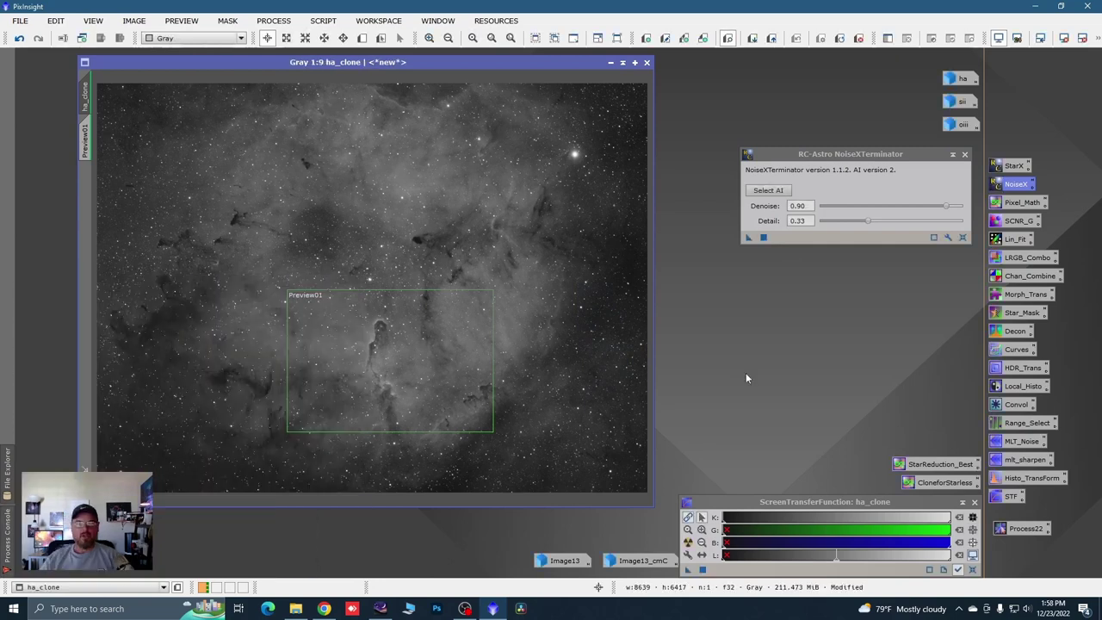
pyautogui.click(965, 154)
# Step: Delete Preview01 from the ha_clone image and shift the image window aside
pyautogui.rightClick(86, 139)
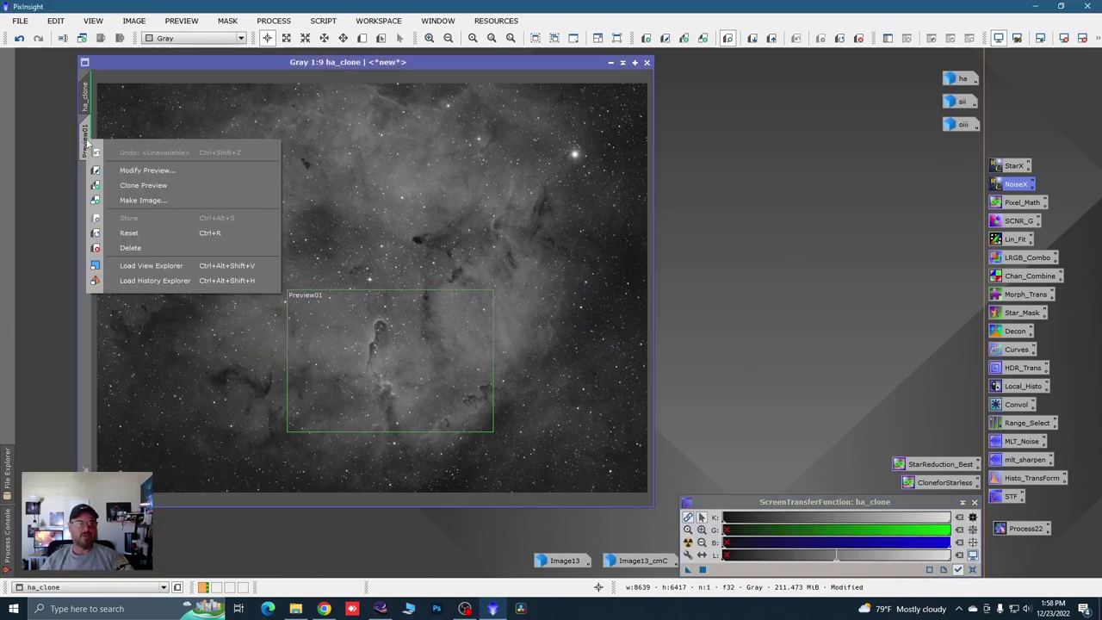
pyautogui.click(147, 248)
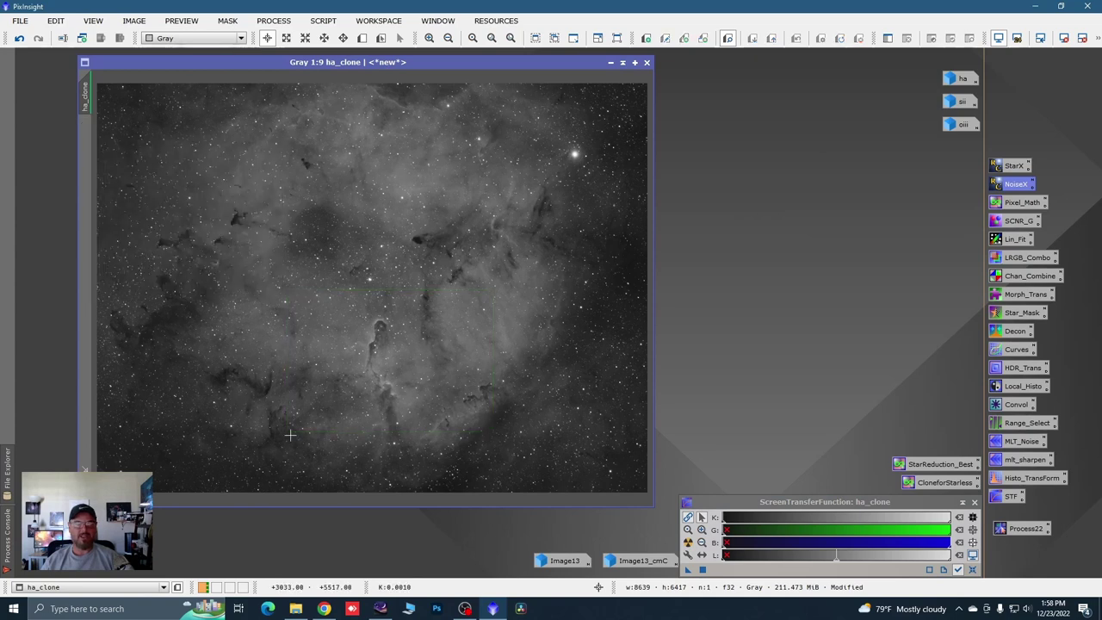
pyautogui.moveTo(239, 61); pyautogui.dragTo(193, 61)
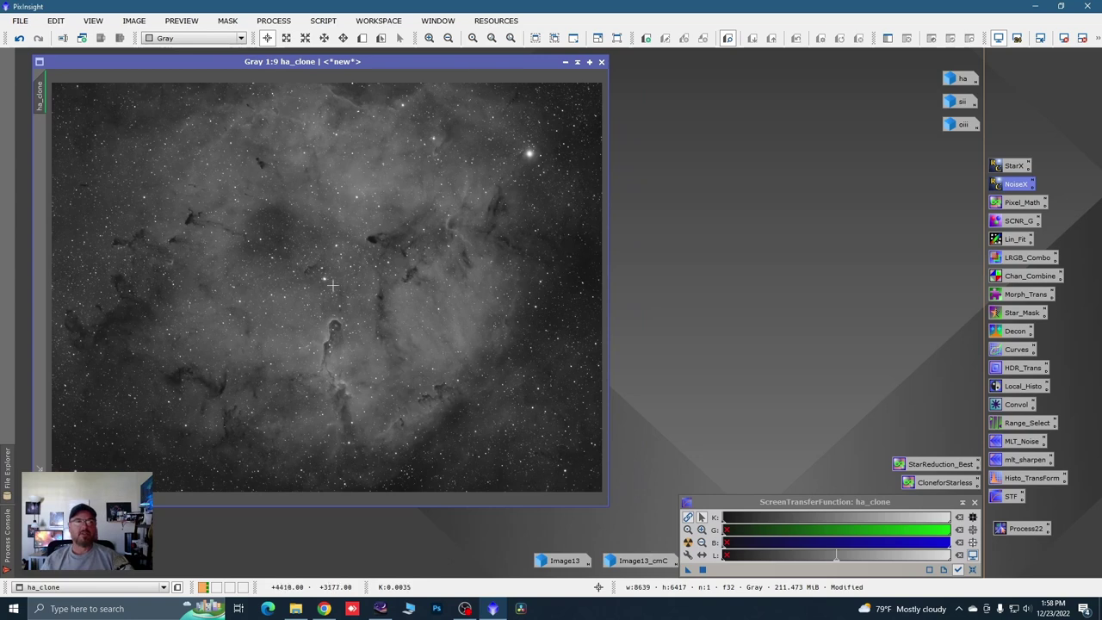
# Step: Open the GeneralisedHyperbolicStretch script with ha_clone as the target view
pyautogui.click(323, 21)
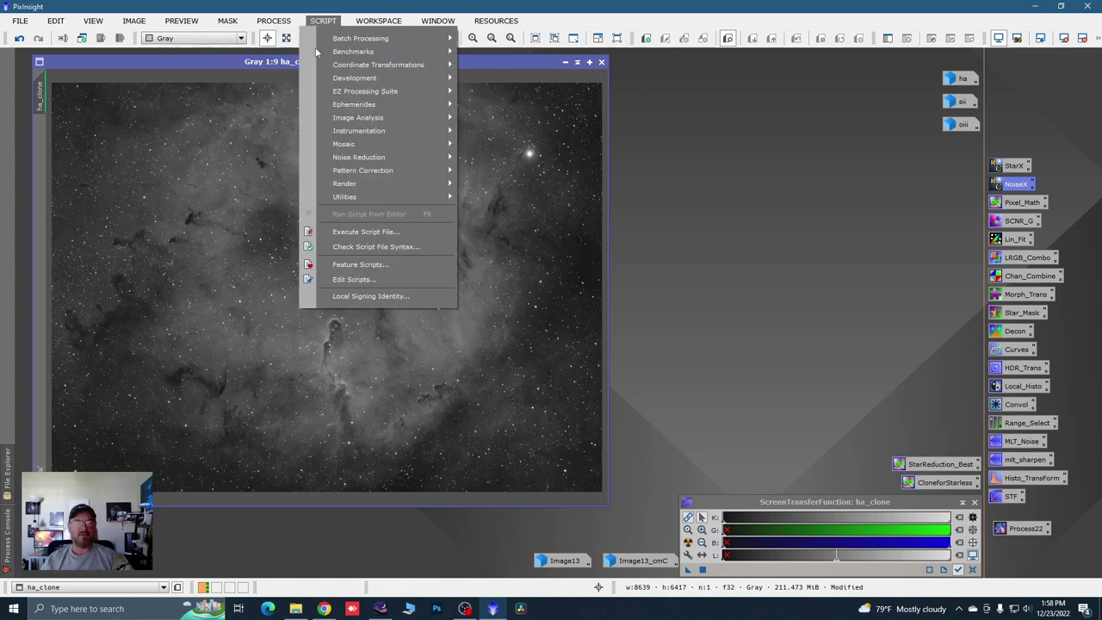
pyautogui.moveTo(373, 200)
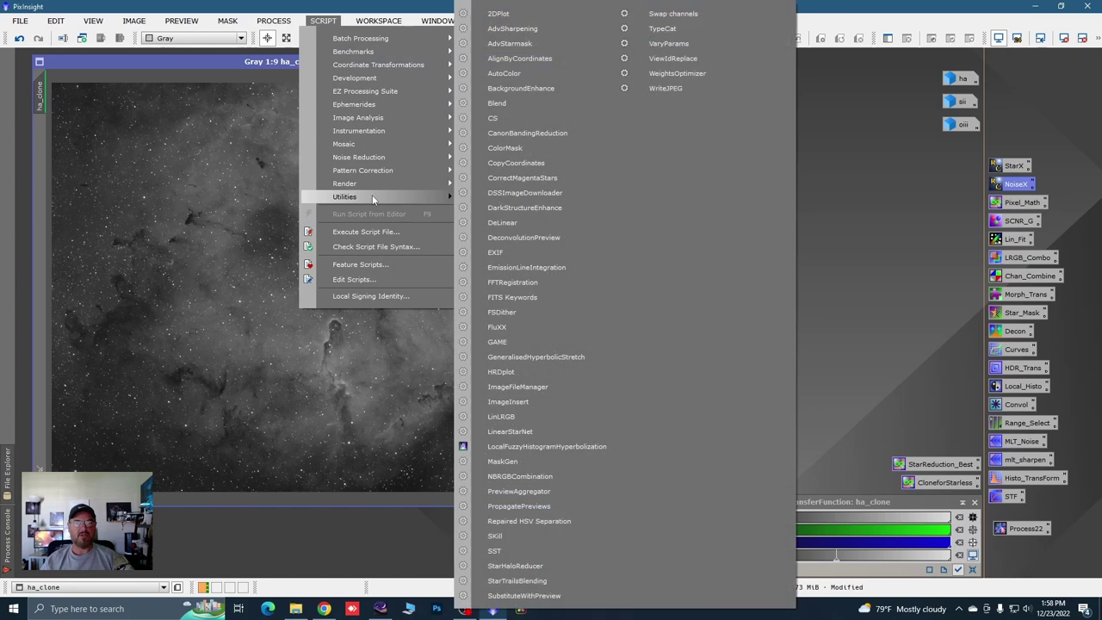
pyautogui.click(532, 356)
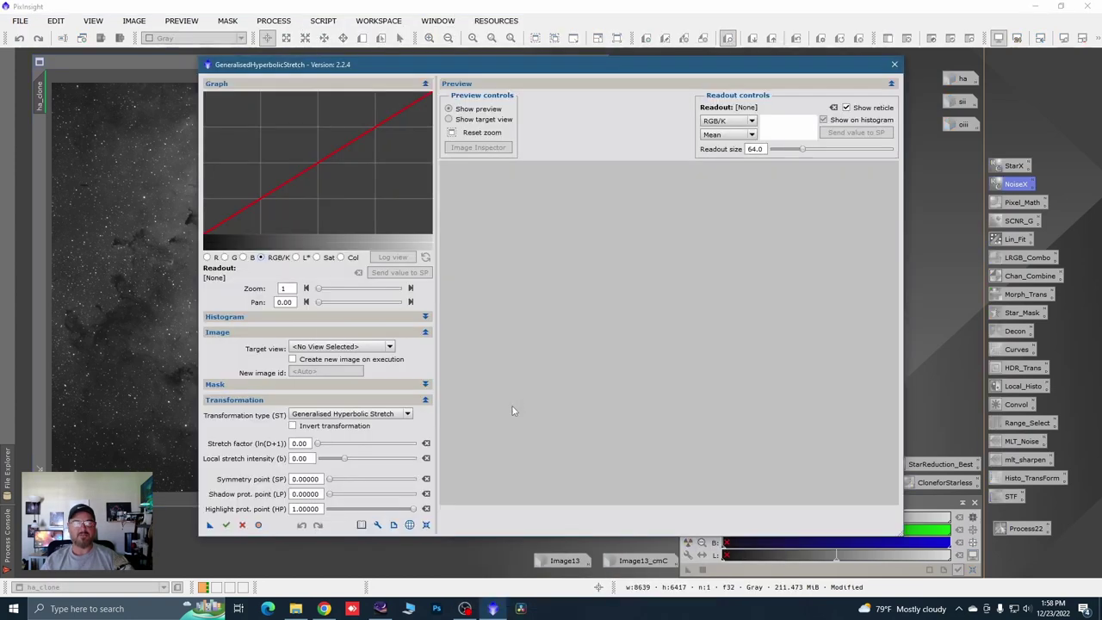
pyautogui.click(390, 347)
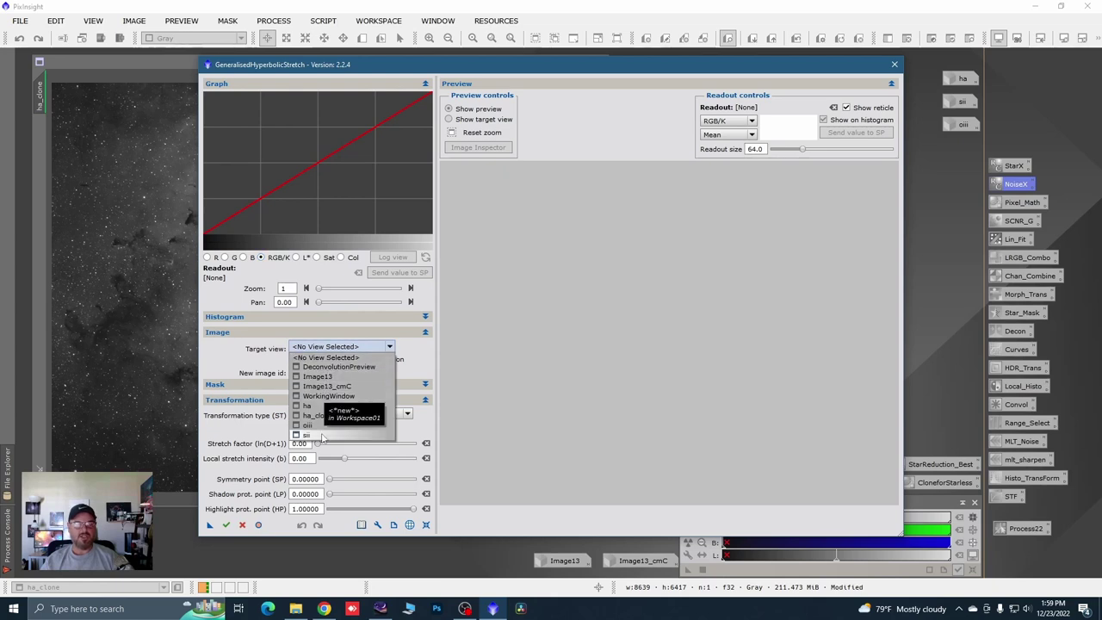
pyautogui.click(324, 419)
pyautogui.click(521, 324)
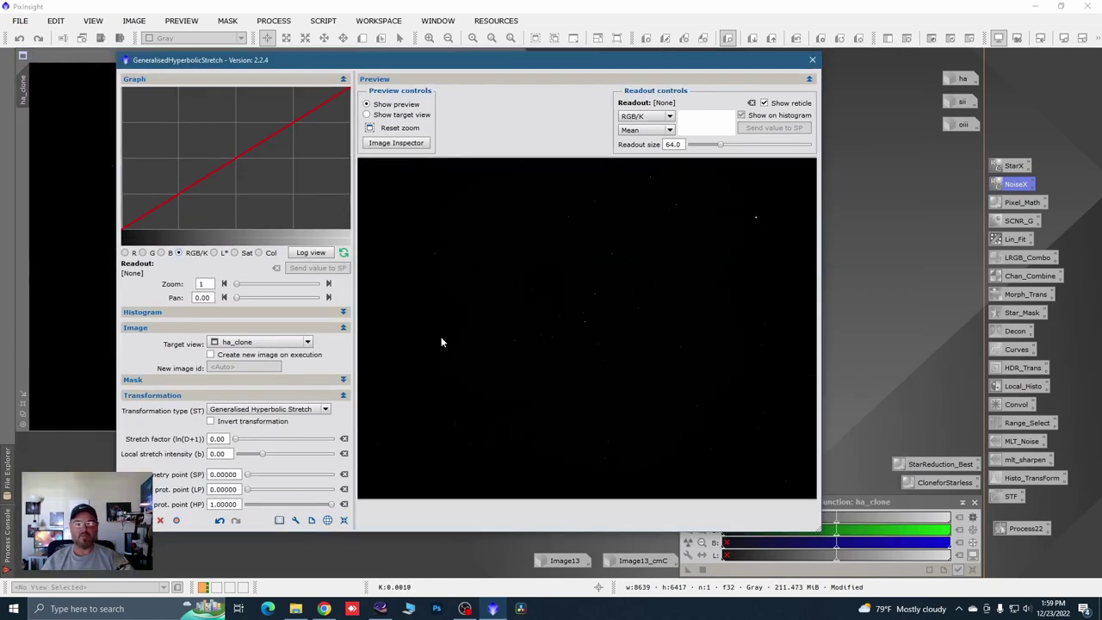
# Step: Set the stretch factor to 5.20 and the symmetry point to 0.00110, sampled from the dark background near the image's lower-right corner
pyautogui.moveTo(239, 284); pyautogui.dragTo(294, 287)
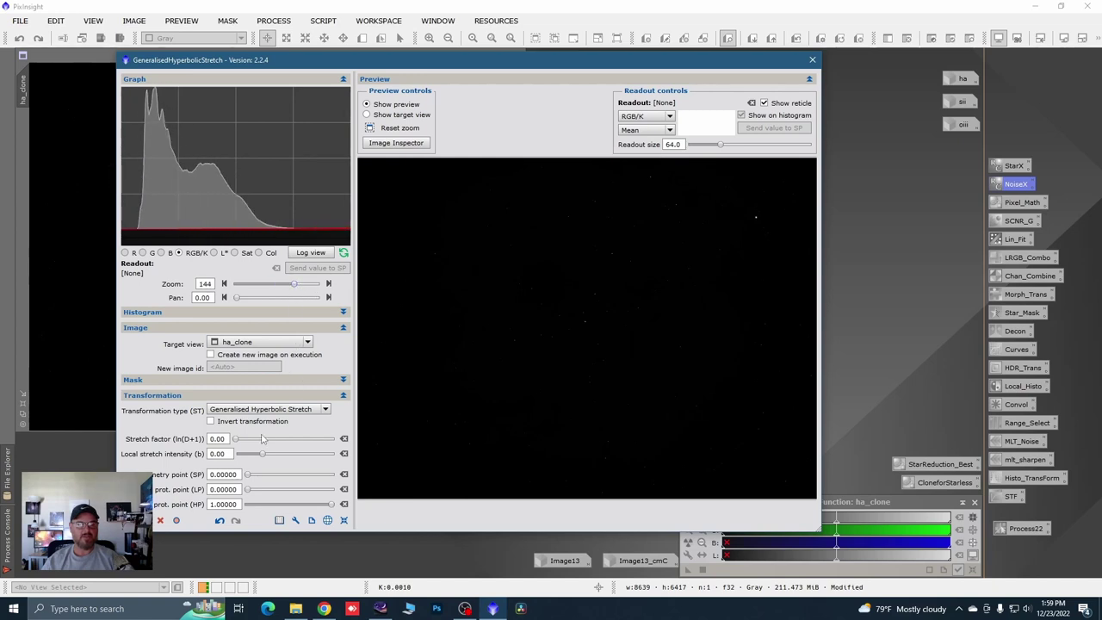
pyautogui.moveTo(235, 439)
pyautogui.mouseDown()
pyautogui.moveTo(298, 440)
pyautogui.moveTo(287, 442)
pyautogui.mouseUp()
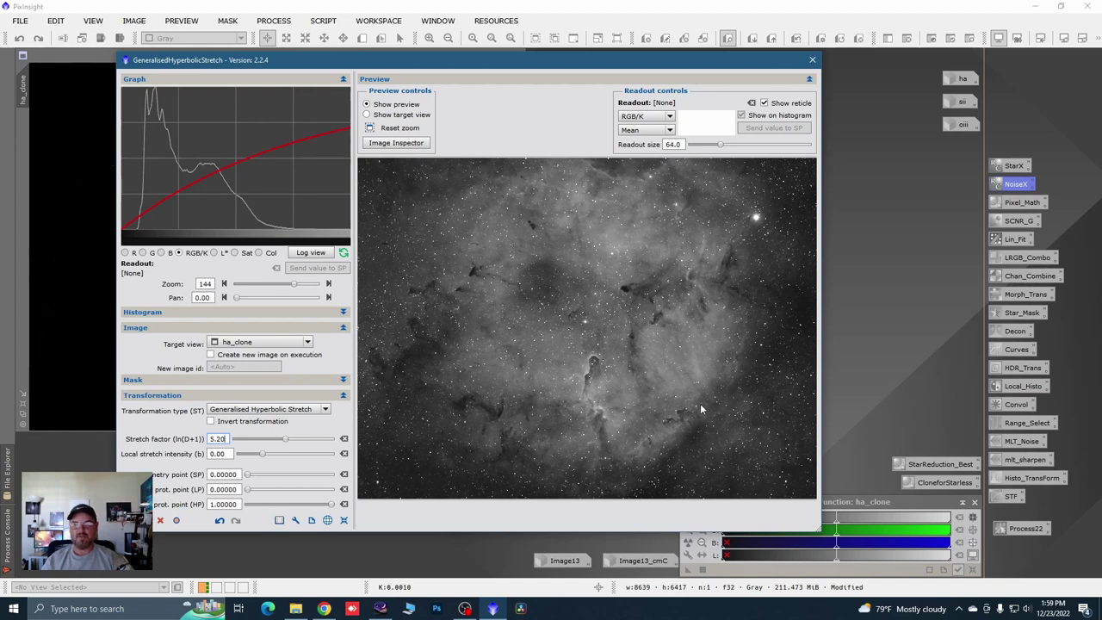
pyautogui.click(394, 143)
pyautogui.moveTo(734, 424); pyautogui.dragTo(780, 493)
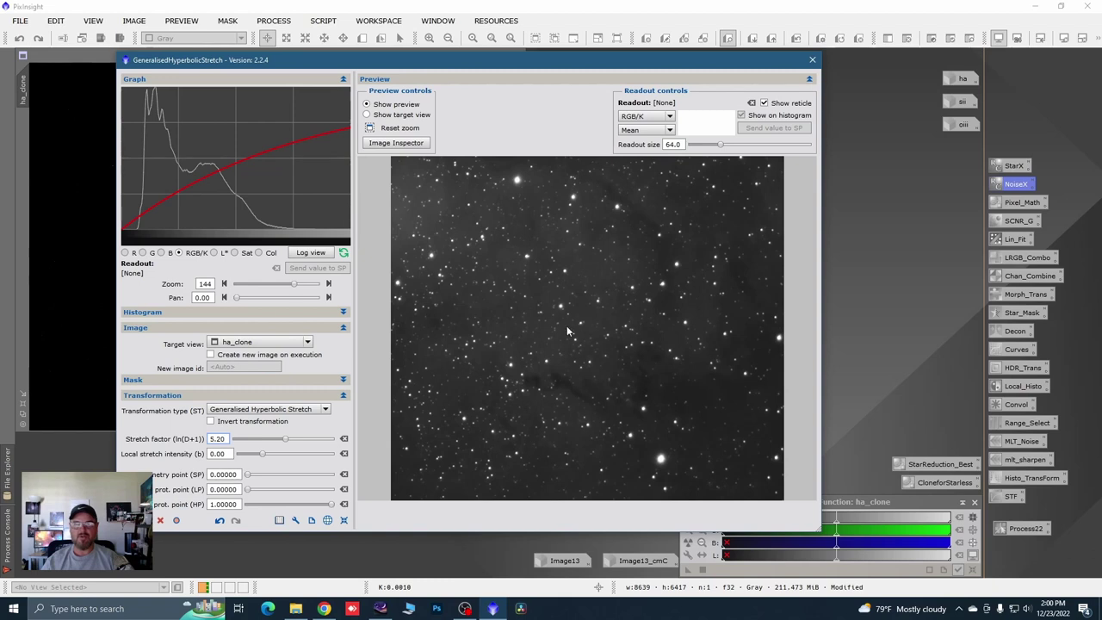
pyautogui.click(579, 435)
pyautogui.click(765, 129)
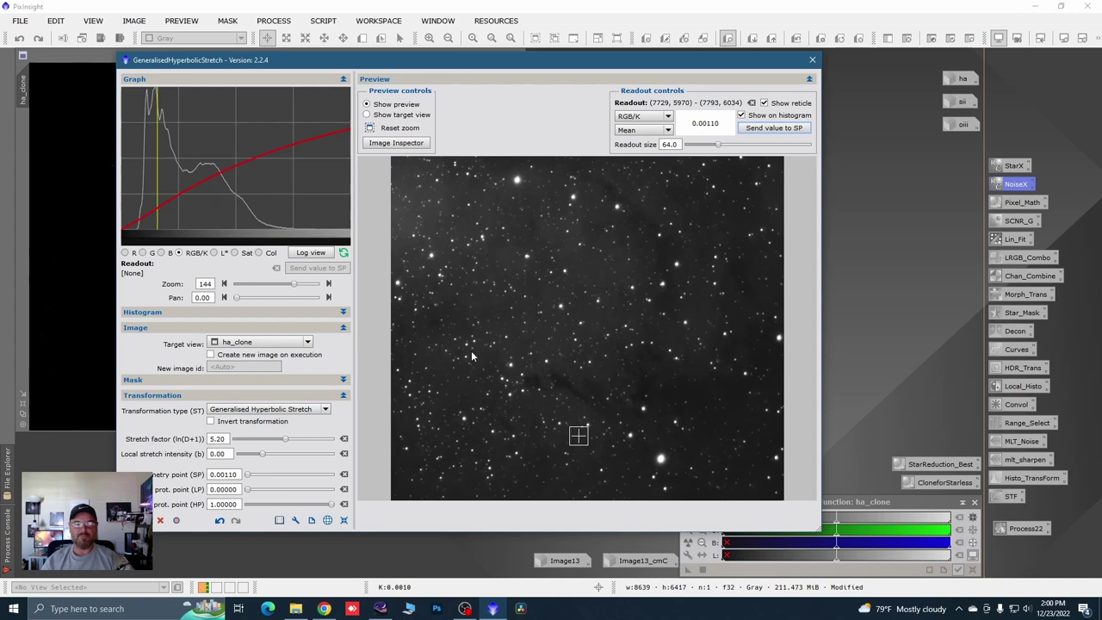
pyautogui.click(369, 128)
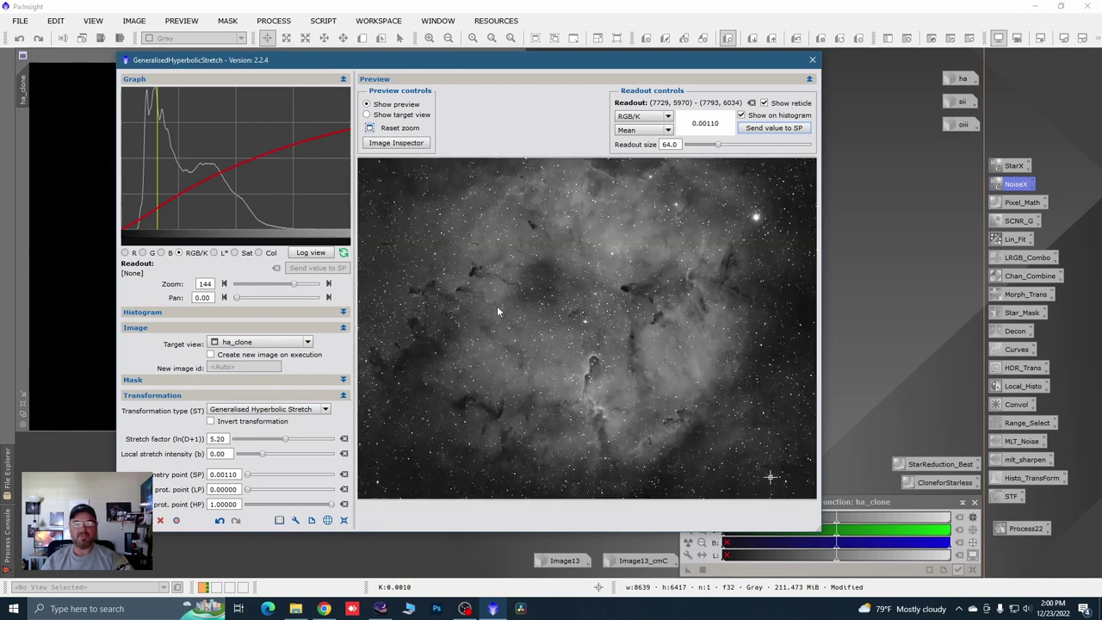
# Step: Set the local stretch intensity to 4.20, apply the stretch to ha_clone, and reset the stretch parameters
pyautogui.moveTo(264, 458); pyautogui.dragTo(281, 459)
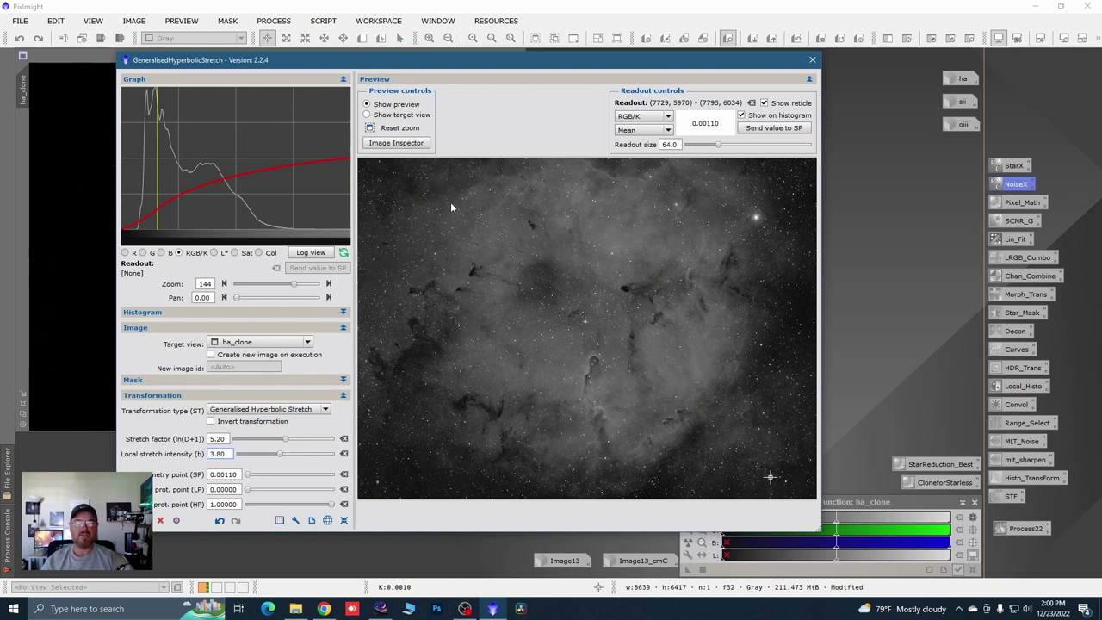
pyautogui.click(281, 459)
pyautogui.moveTo(281, 459); pyautogui.dragTo(284, 460)
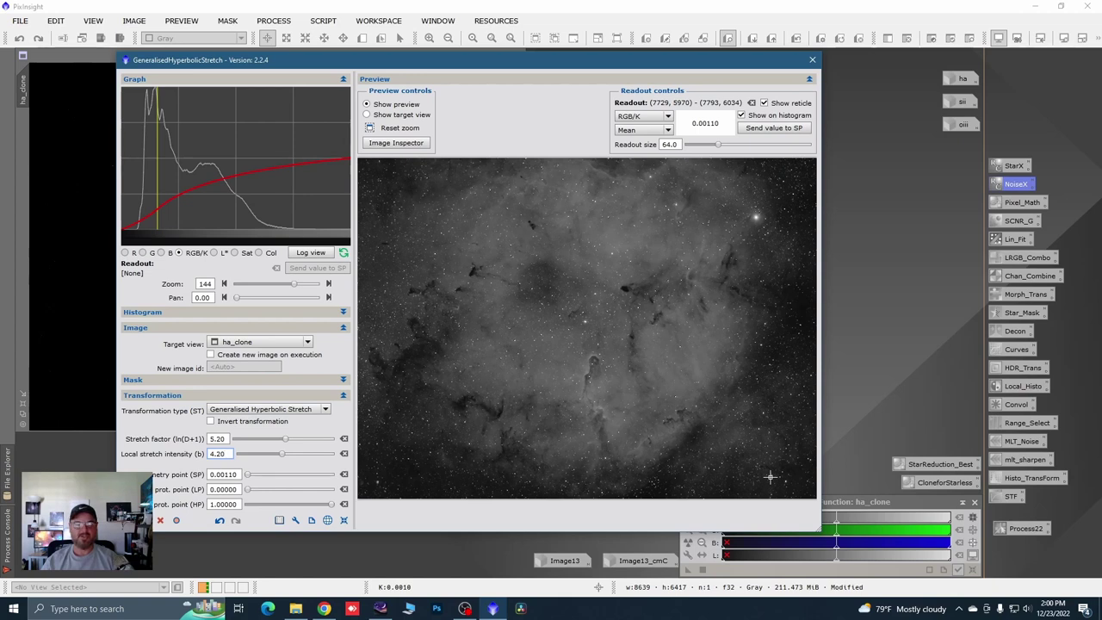
pyautogui.press('Return')
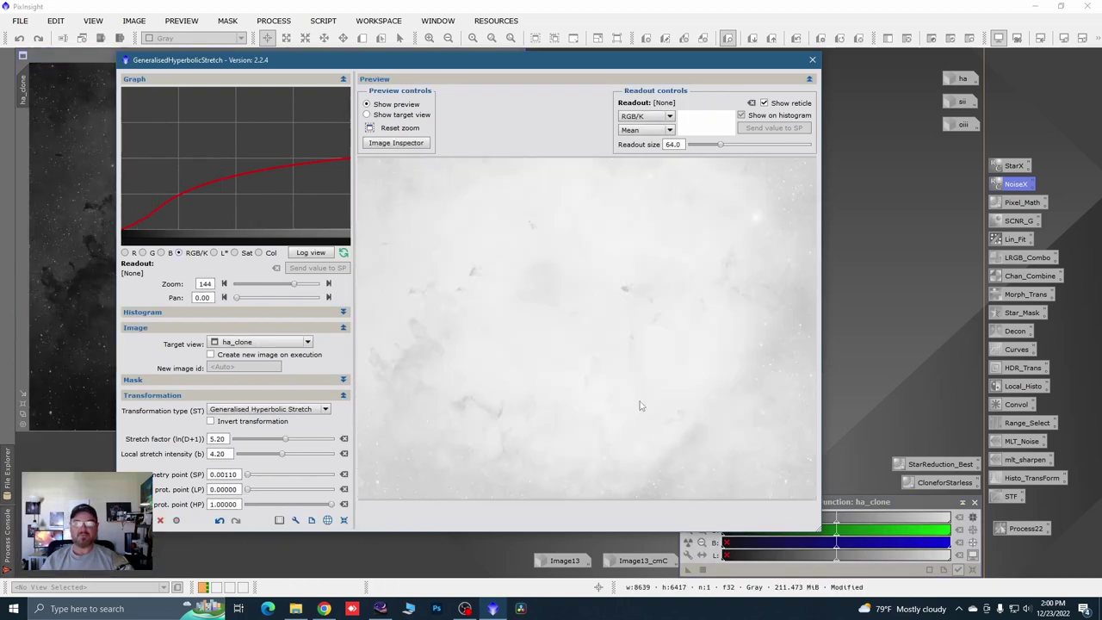
pyautogui.click(344, 520)
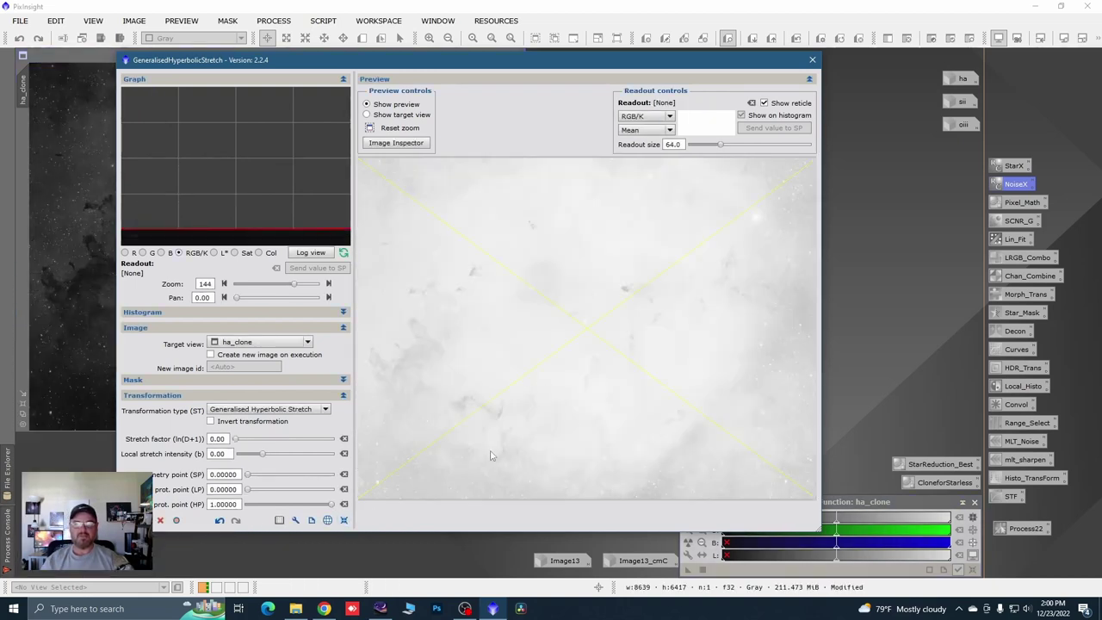
# Step: Set the symmetry point to 0.37612, sampled from the nebula near the image's upper edge, and the stretch factor to 1.30
pyautogui.click(579, 172)
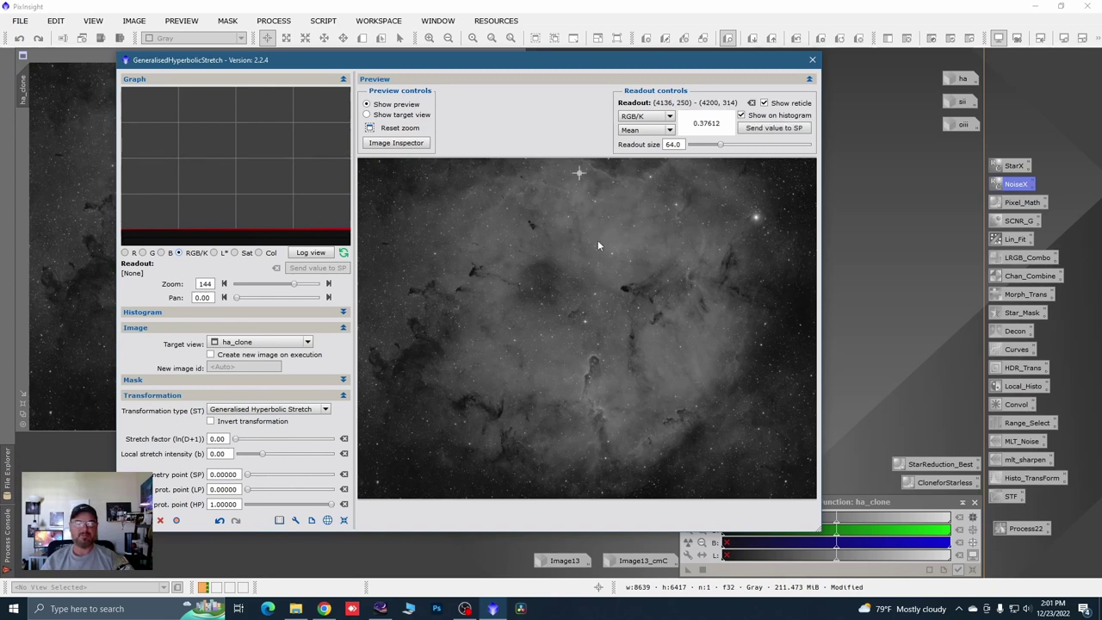
pyautogui.click(773, 128)
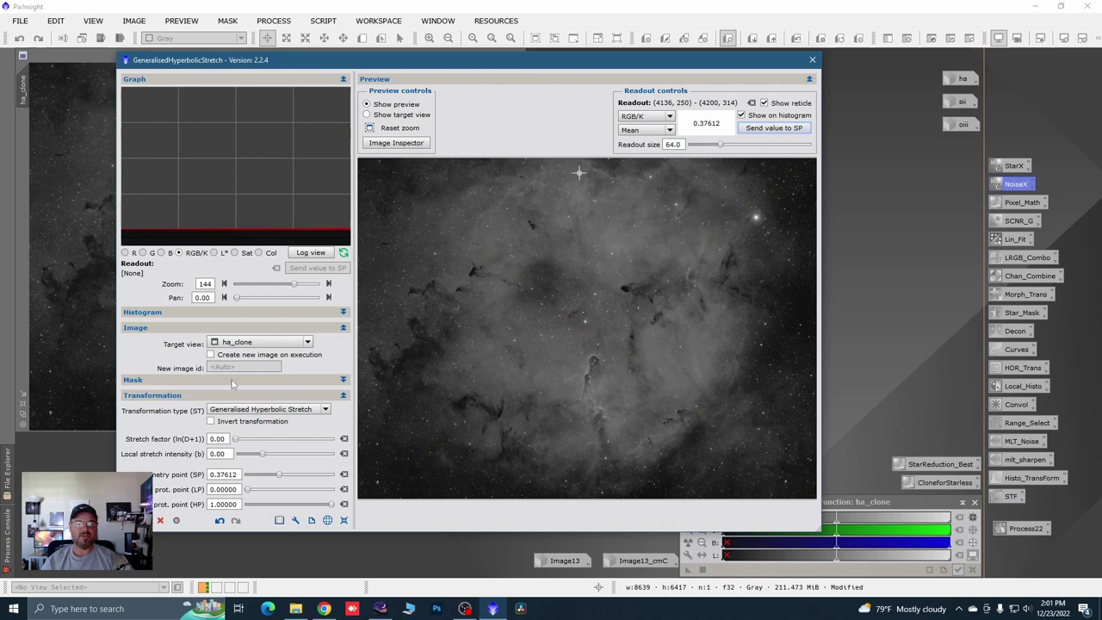
pyautogui.moveTo(237, 440); pyautogui.dragTo(246, 440)
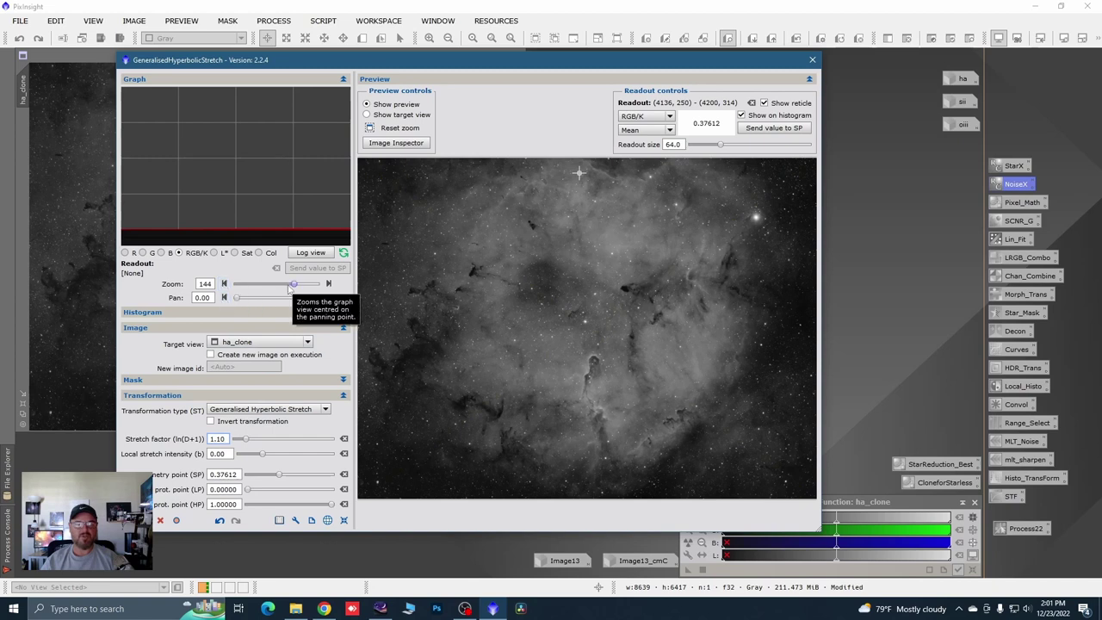
pyautogui.click(224, 283)
pyautogui.moveTo(248, 440); pyautogui.dragTo(249, 440)
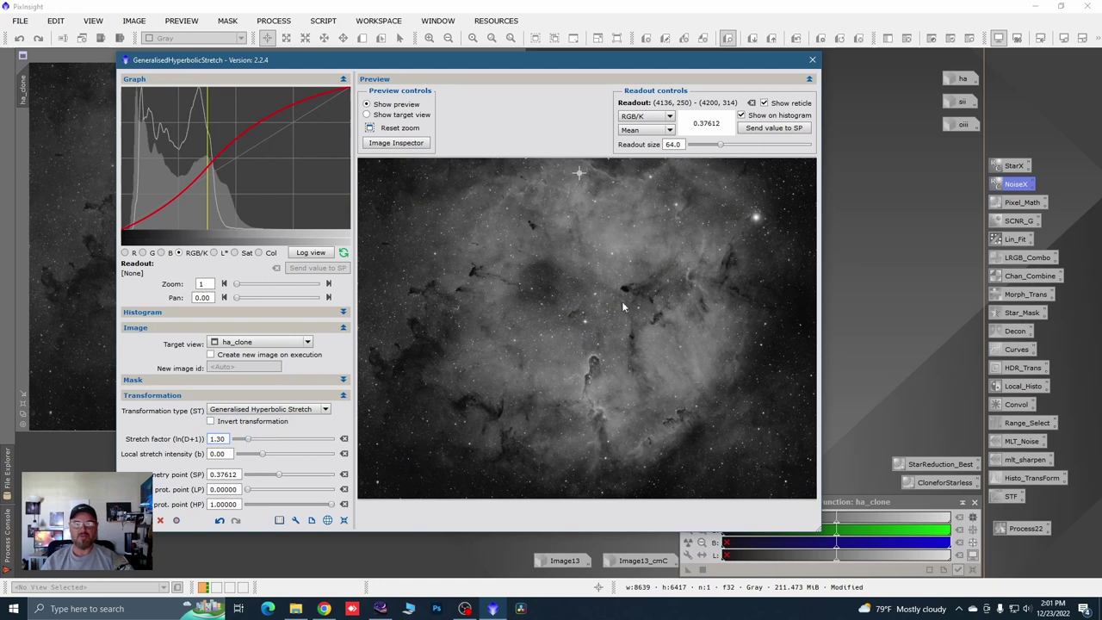
# Step: Set the shadow protection point to 0.18493, apply the stretch to ha_clone, and reset the parameters
pyautogui.moveTo(248, 490); pyautogui.dragTo(265, 492)
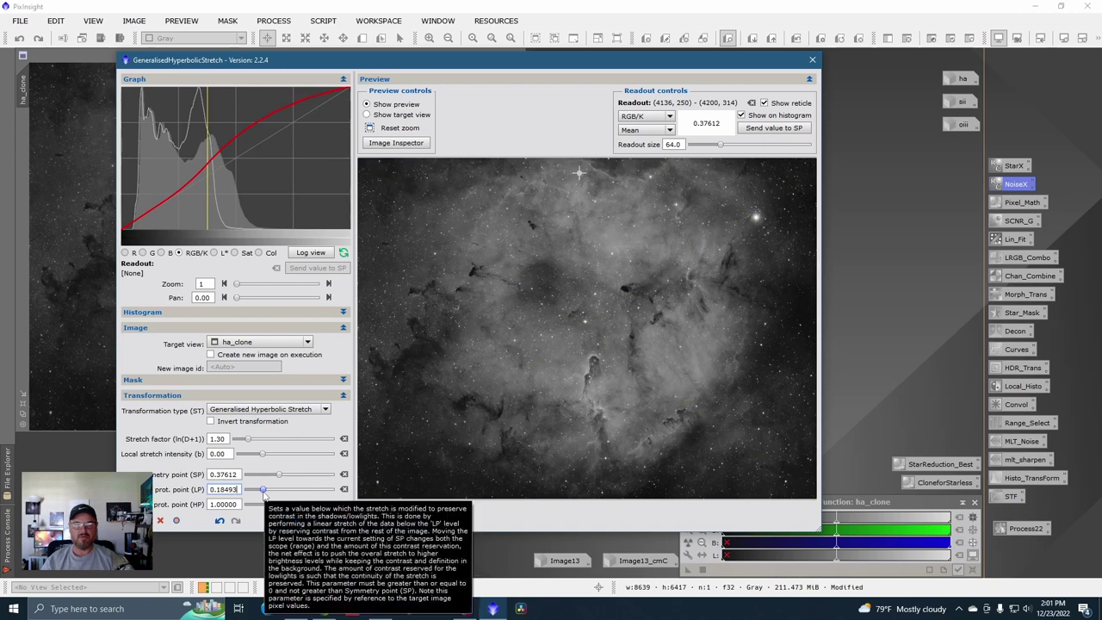
pyautogui.click(279, 521)
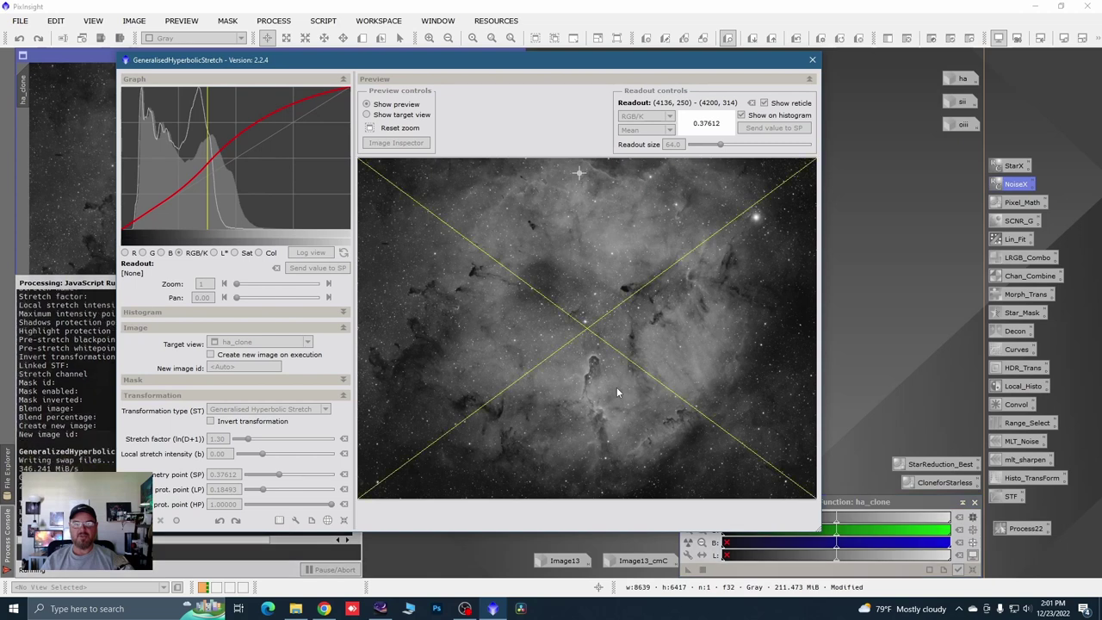
pyautogui.click(344, 520)
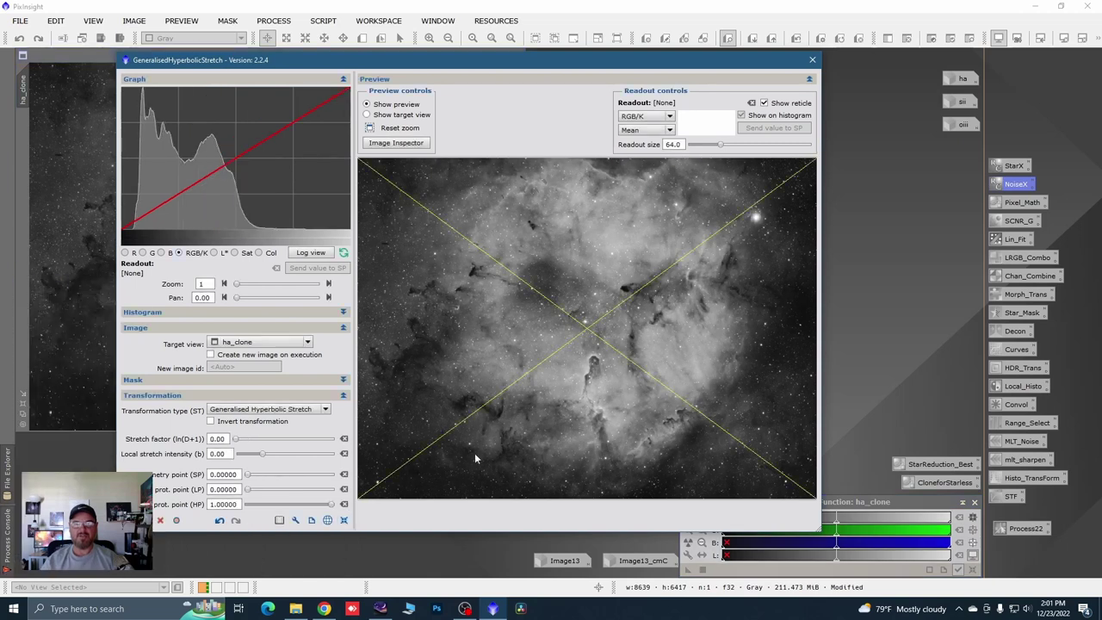
# Step: Apply another stretch to ha_clone with a stretch factor of 0.40 and the symmetry point at zero, and reset the parameters
pyautogui.click(601, 385)
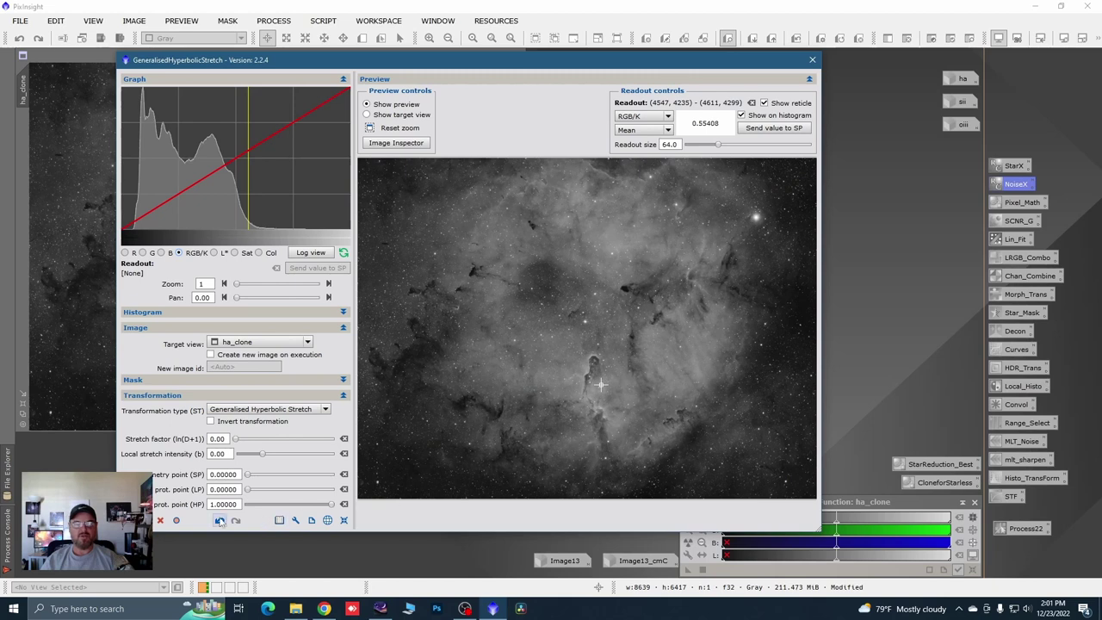
pyautogui.click(237, 440)
pyautogui.moveTo(237, 440); pyautogui.dragTo(241, 441)
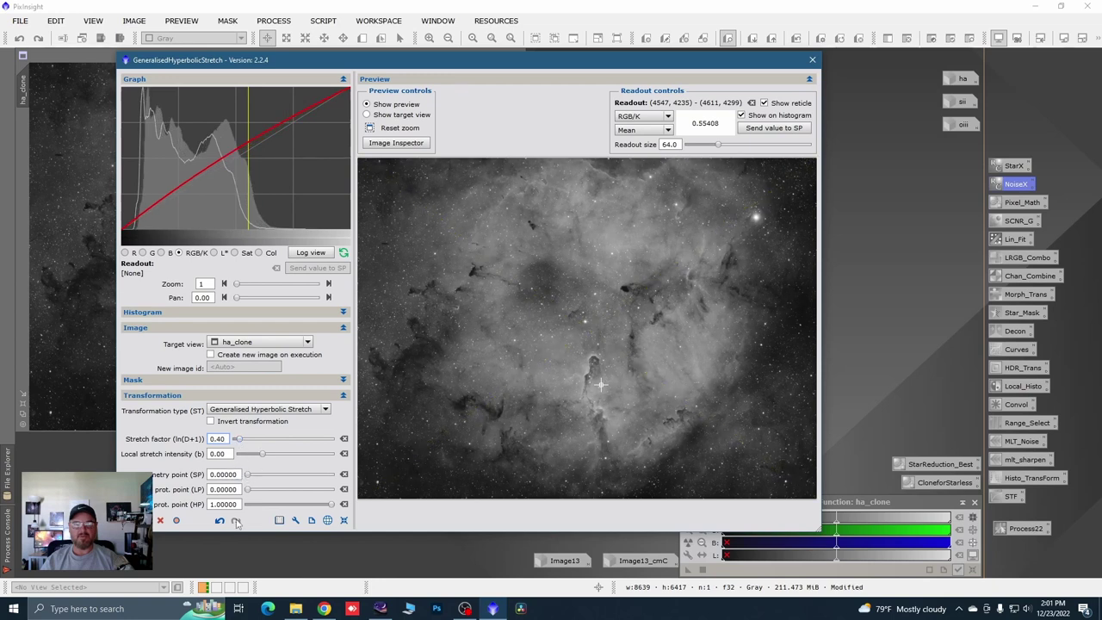
pyautogui.click(176, 520)
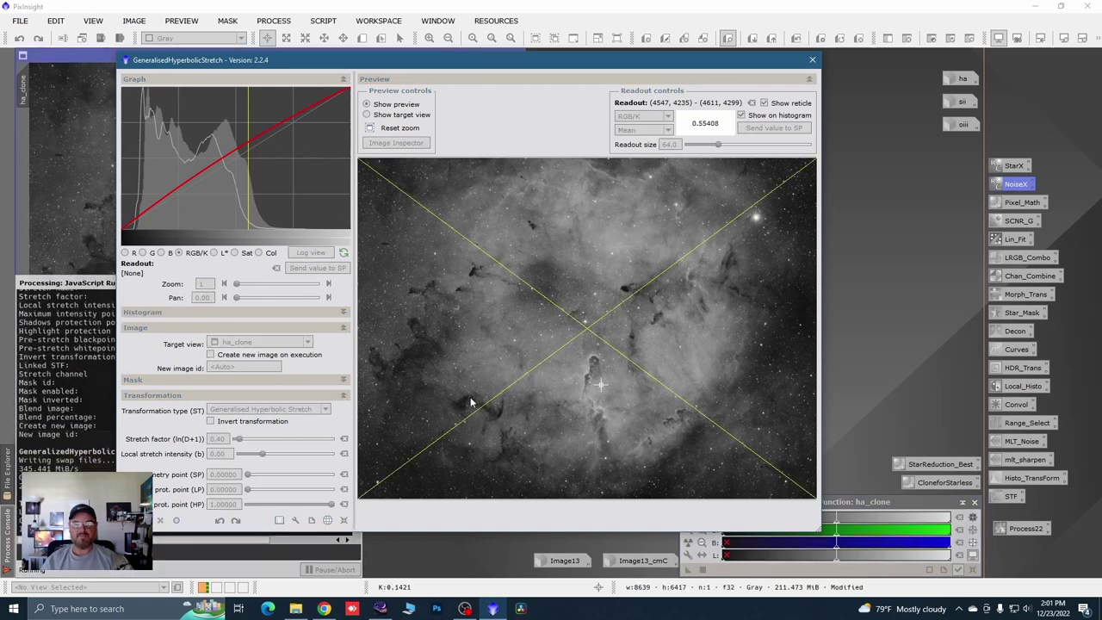
pyautogui.click(343, 520)
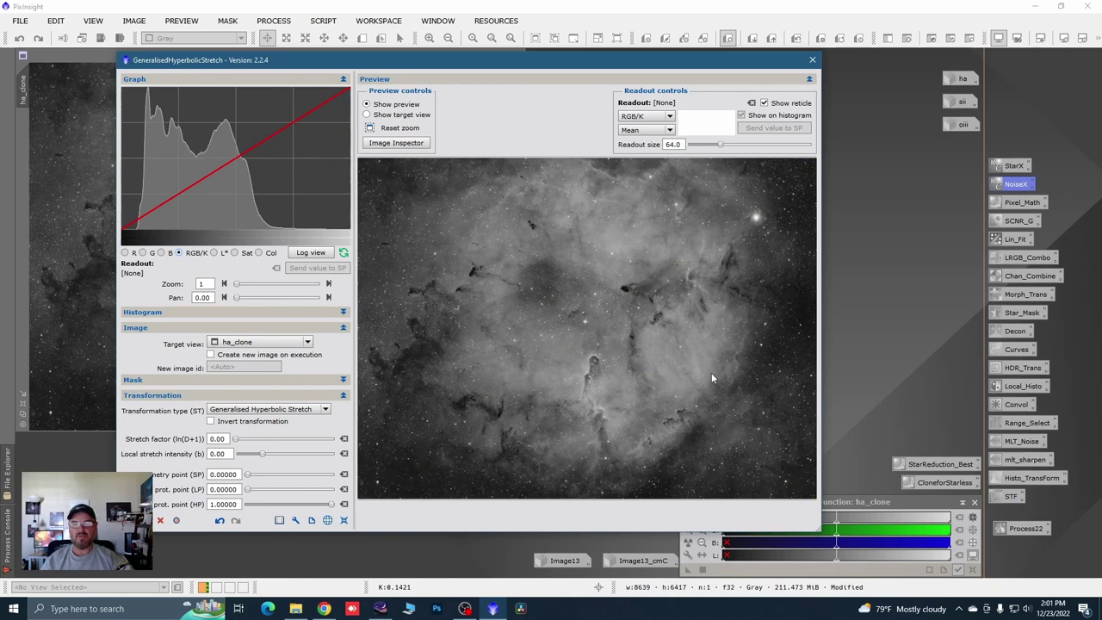
pyautogui.click(711, 371)
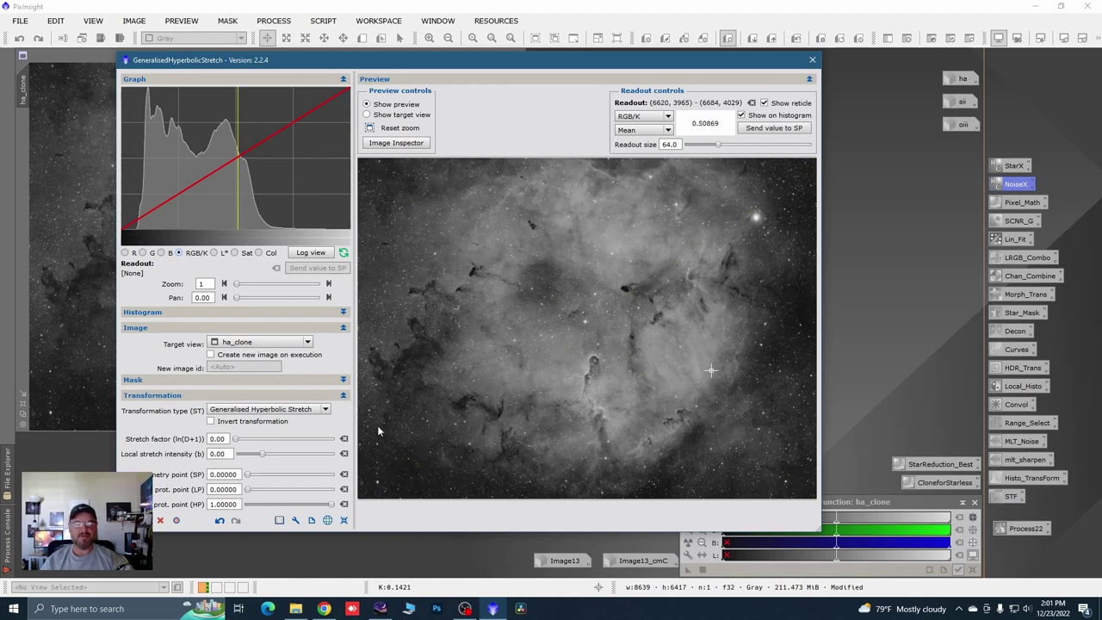
pyautogui.moveTo(235, 439); pyautogui.dragTo(238, 440)
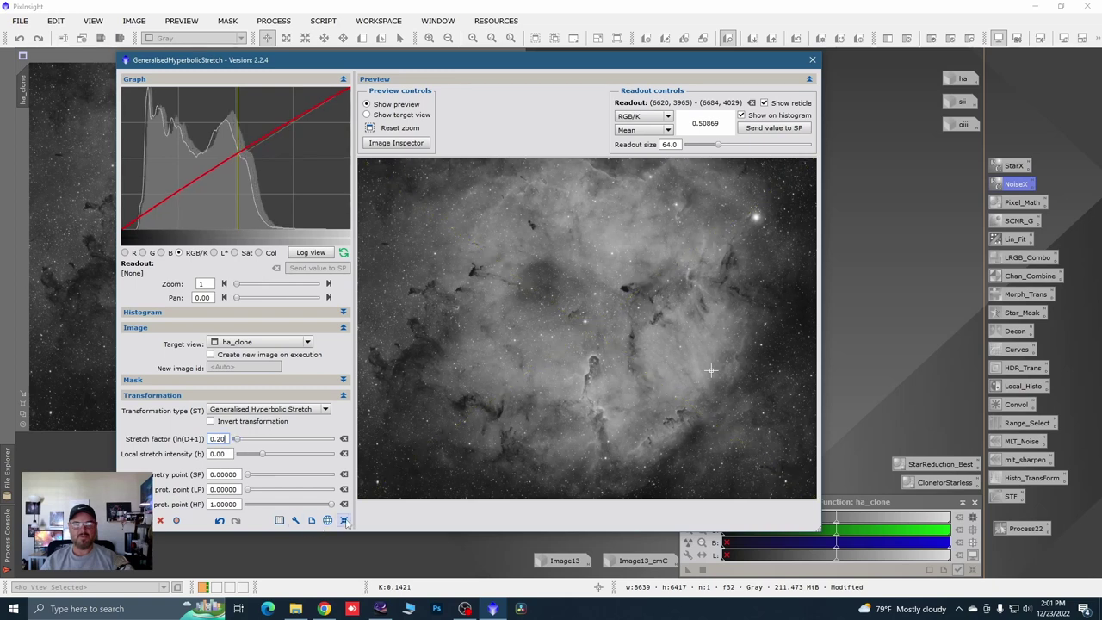
pyautogui.click(343, 521)
# Step: Set the symmetry point to 0.46828, sampled from the bright nebula in the image's lower right, and the stretch factor to 0.40
pyautogui.click(714, 365)
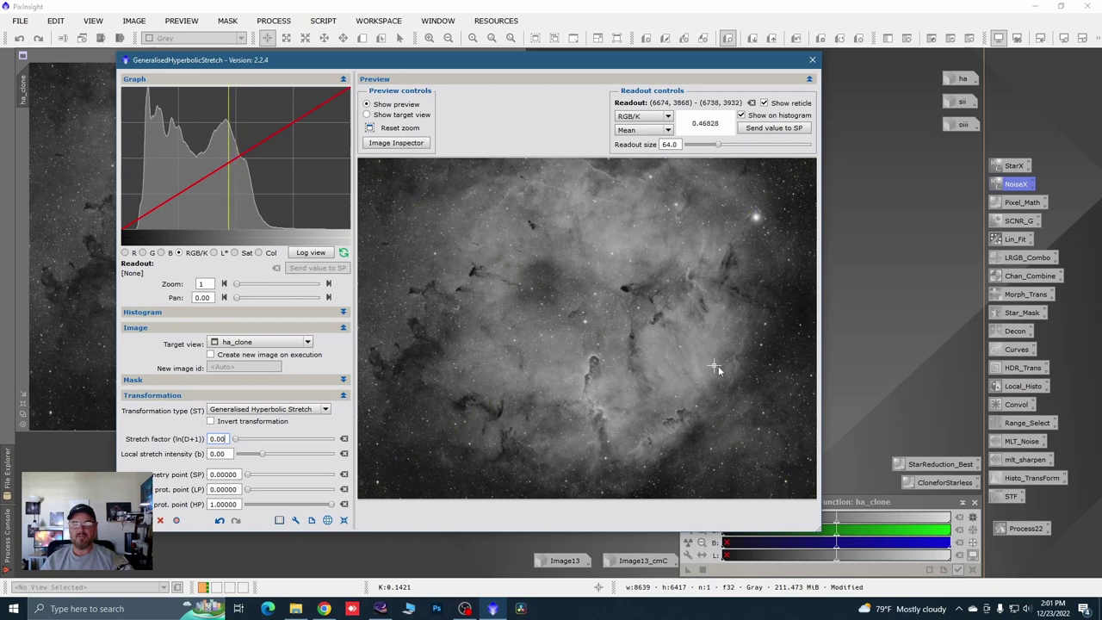
pyautogui.click(771, 128)
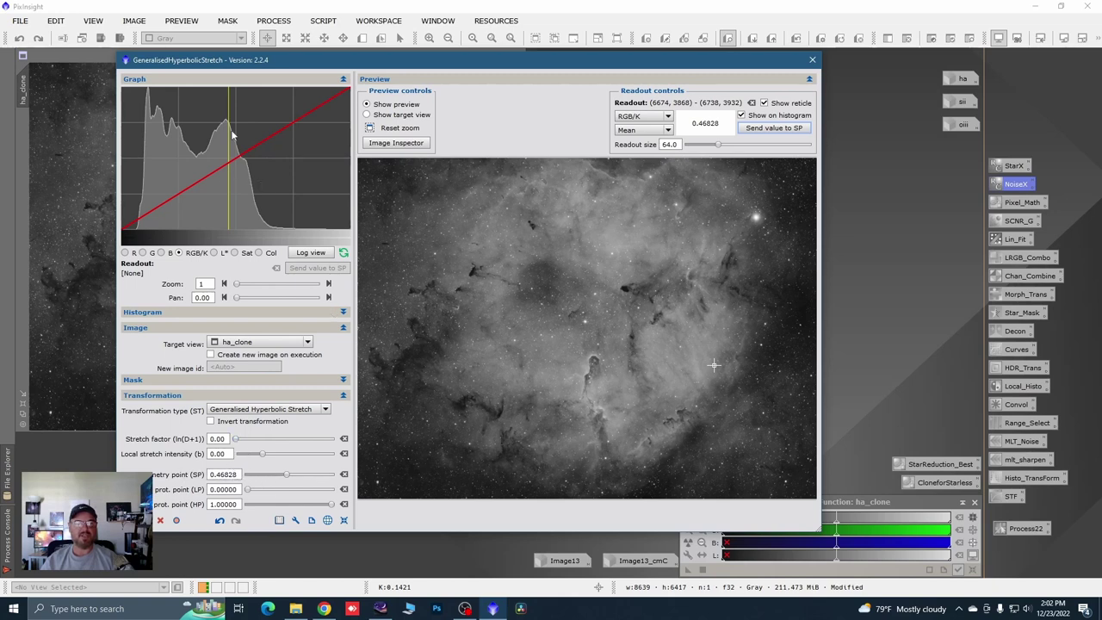
pyautogui.moveTo(235, 439); pyautogui.dragTo(240, 443)
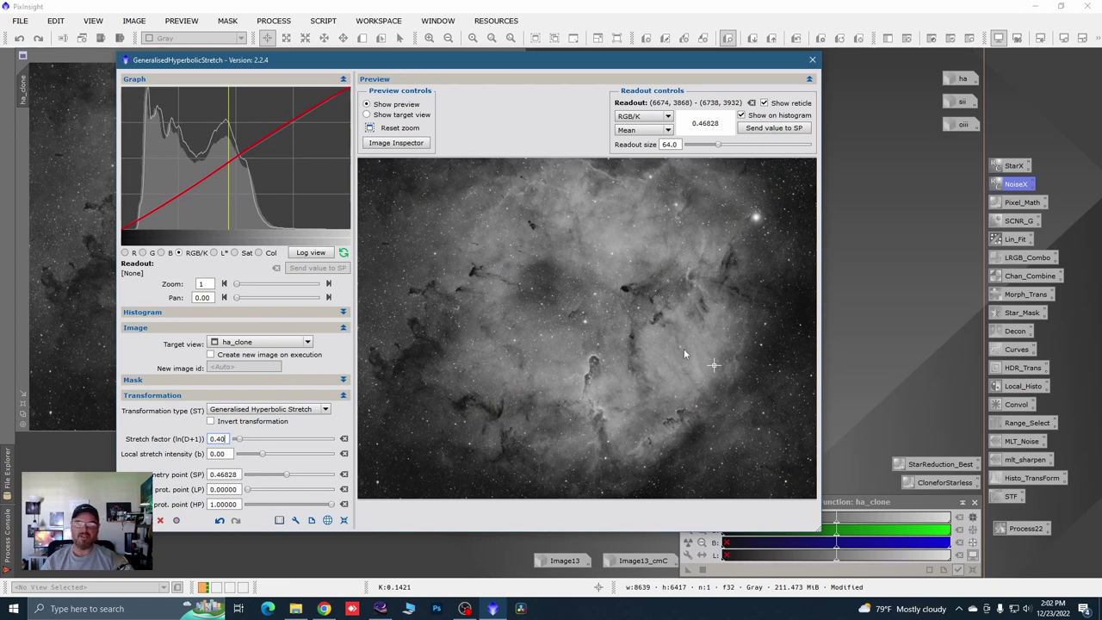
# Step: Try stretch factors of 0.30 and 0.20 on the ha_clone preview, and return the stretch factor to 0.40
pyautogui.moveTo(239, 442); pyautogui.dragTo(237, 441)
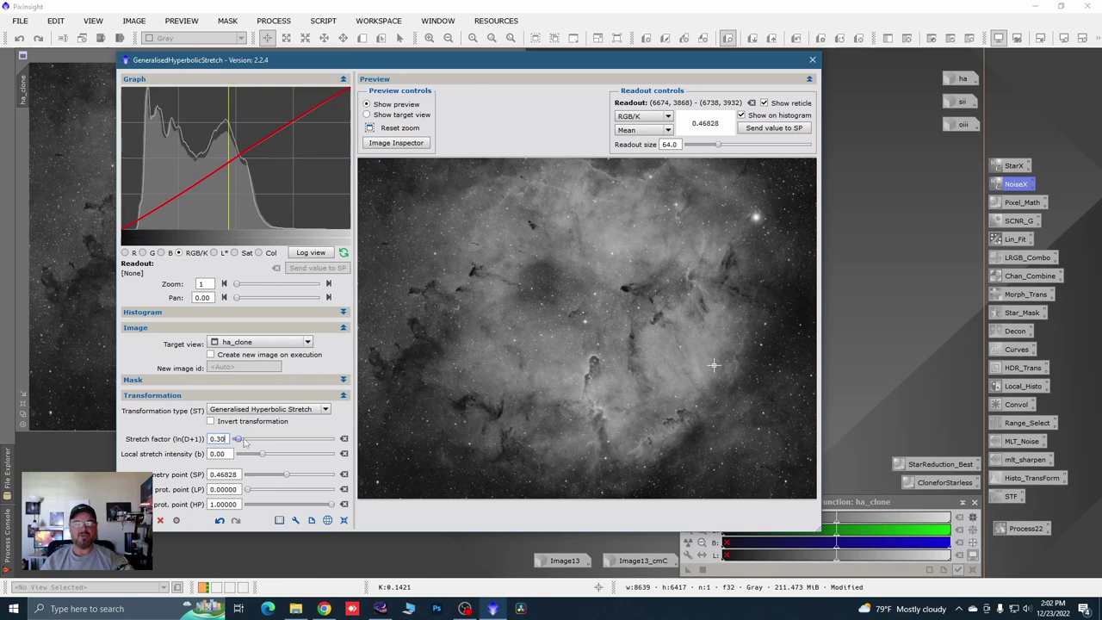
pyautogui.scroll(-1, 241, 441)
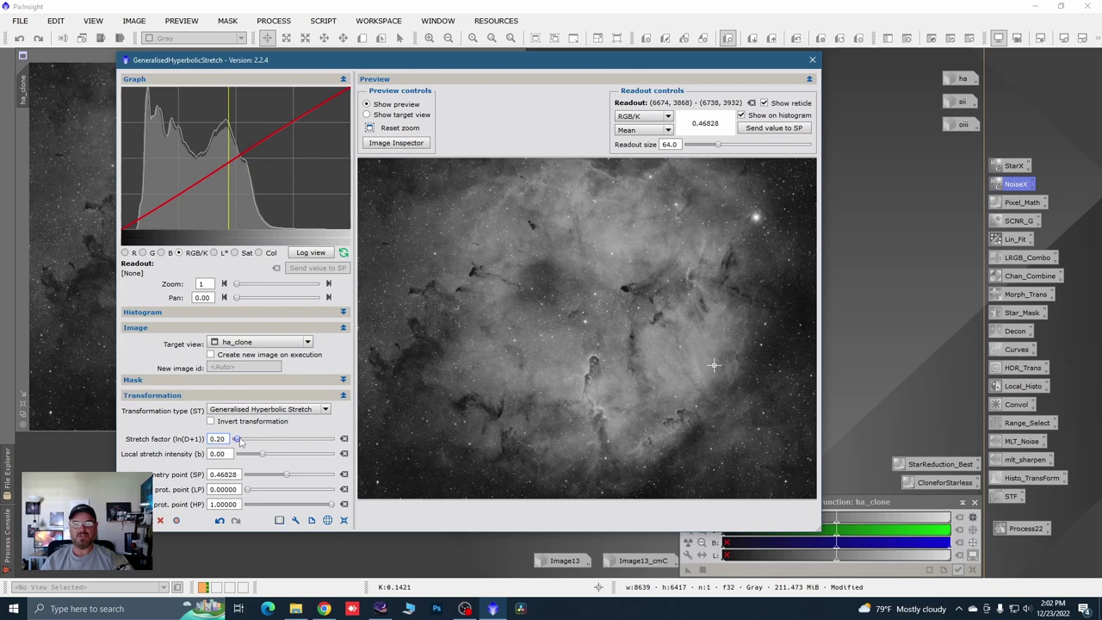
pyautogui.scroll(1, 241, 440)
pyautogui.scroll(1, 242, 443)
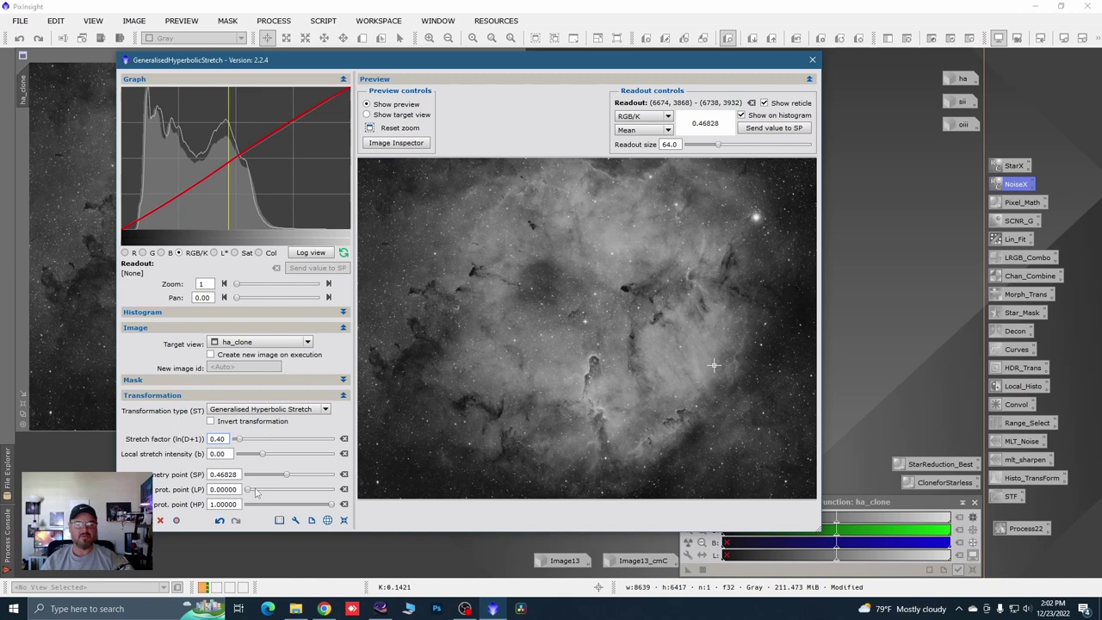
# Step: Set the shadow protection point to 0.02055, apply the stretch to ha_clone, and reset the parameters
pyautogui.moveTo(247, 489); pyautogui.dragTo(250, 492)
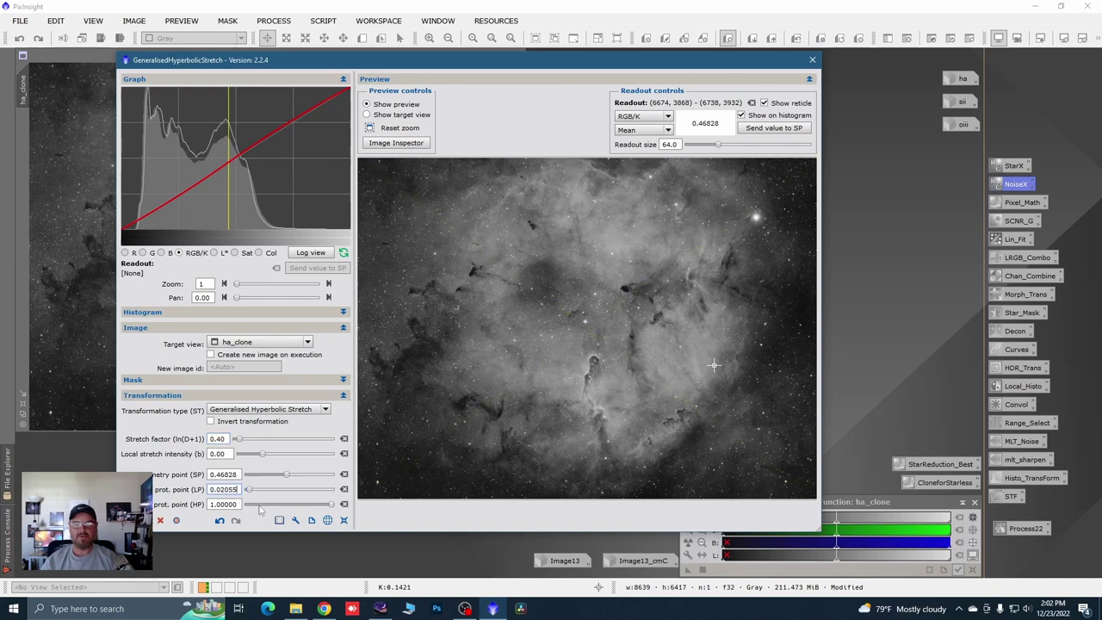
pyautogui.click(176, 521)
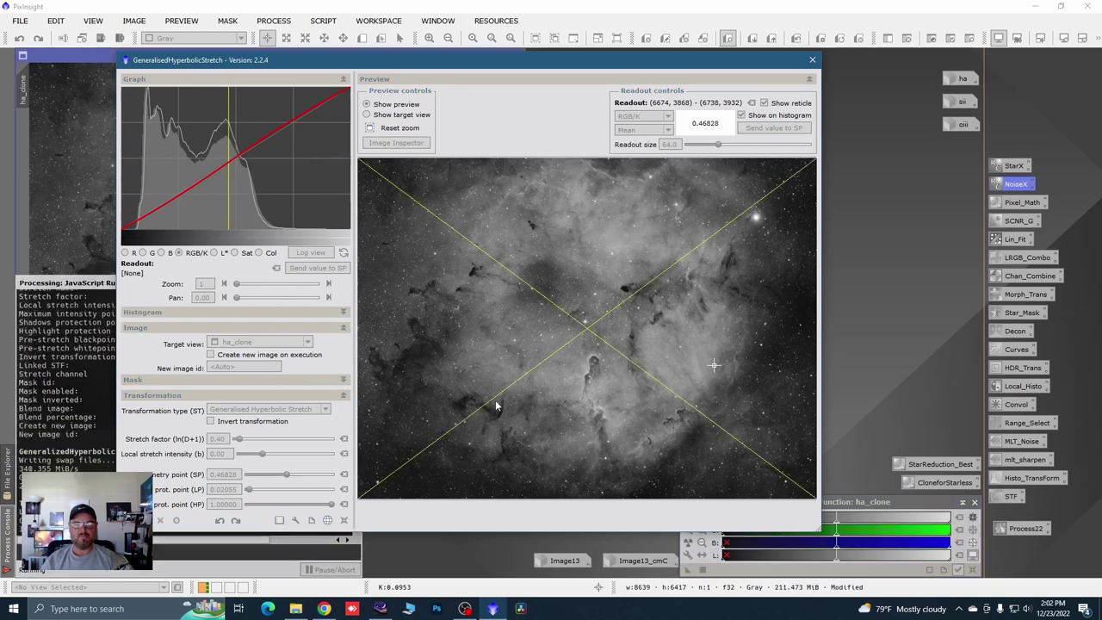
pyautogui.click(343, 520)
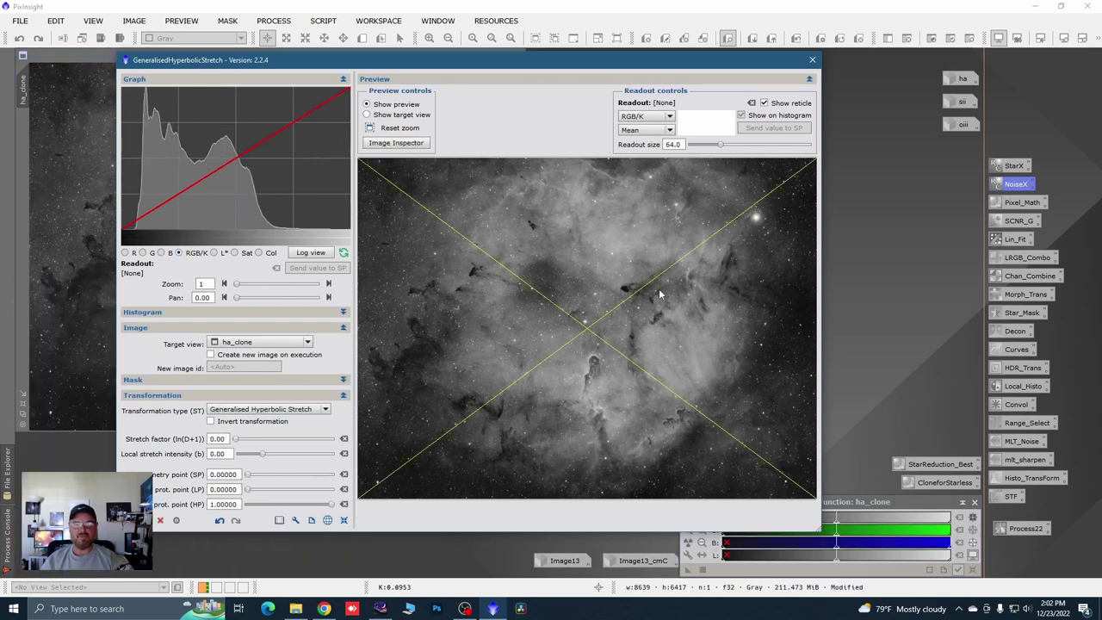
# Step: Close the GeneralisedHyperbolicStretch script without saving its log, and enlarge the ha_clone image window
pyautogui.click(812, 61)
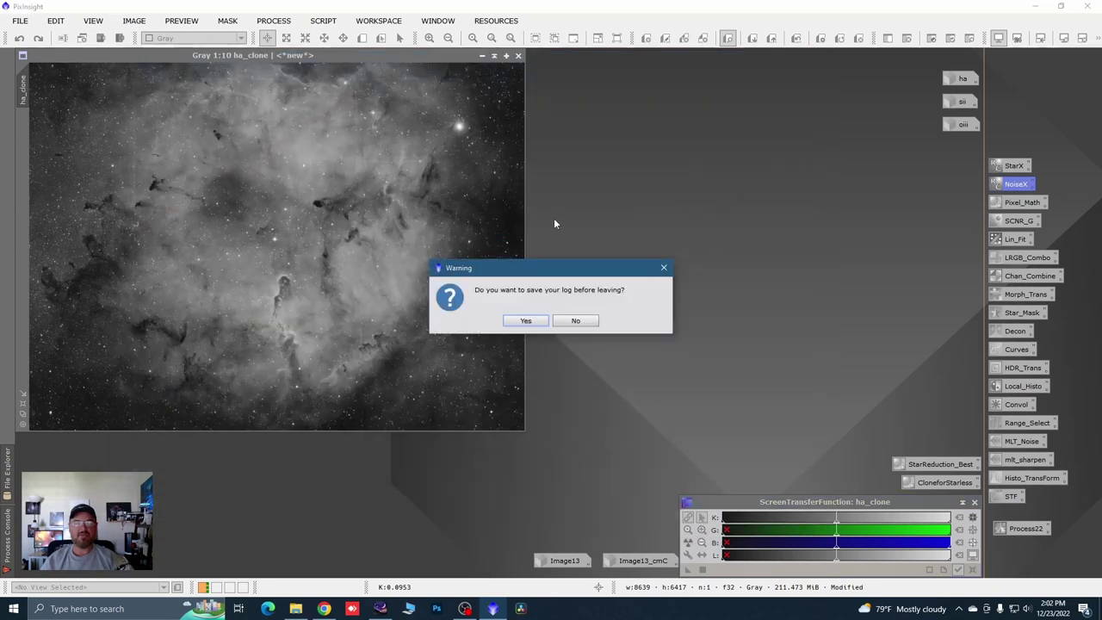
pyautogui.click(572, 320)
pyautogui.moveTo(544, 448); pyautogui.dragTo(668, 503)
# Step: Examine the stretched ha_clone closely around the central pillar, the dark clouds, the bright star and the upper nebula
pyautogui.scroll(2, 404, 304)
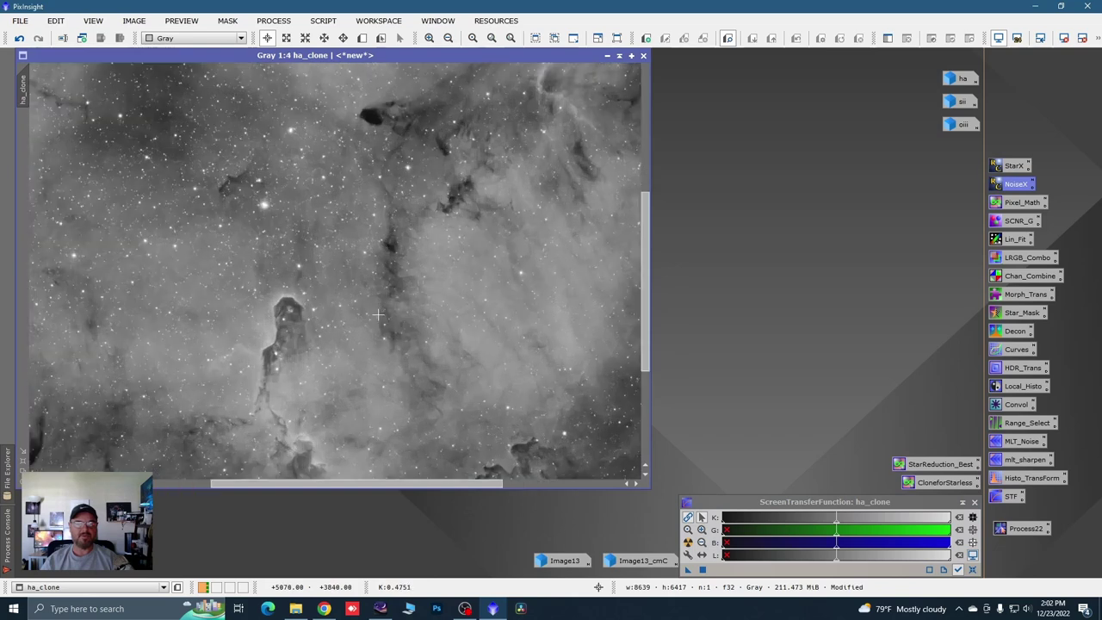
pyautogui.scroll(1, 318, 257)
pyautogui.press('space')
pyautogui.moveTo(271, 240); pyautogui.dragTo(431, 283)
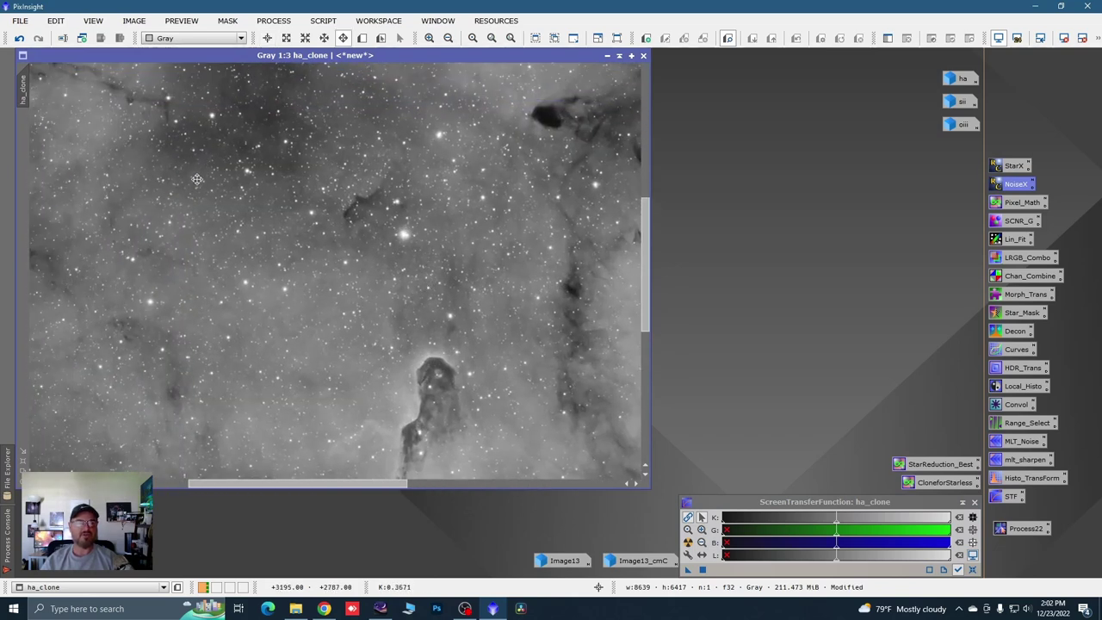
pyautogui.scroll(-1, 197, 180)
pyautogui.moveTo(198, 179); pyautogui.dragTo(364, 238)
pyautogui.scroll(-1, 480, 211)
pyautogui.moveTo(480, 211); pyautogui.dragTo(322, 258)
pyautogui.scroll(2, 521, 189)
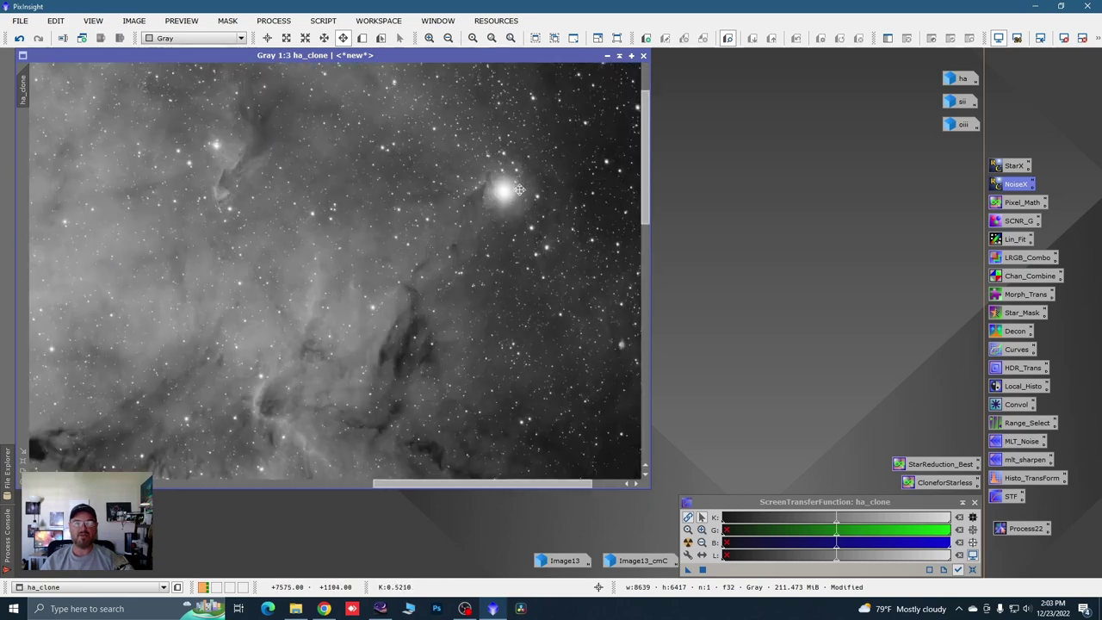
pyautogui.moveTo(271, 212); pyautogui.dragTo(364, 266)
pyautogui.scroll(1, 336, 225)
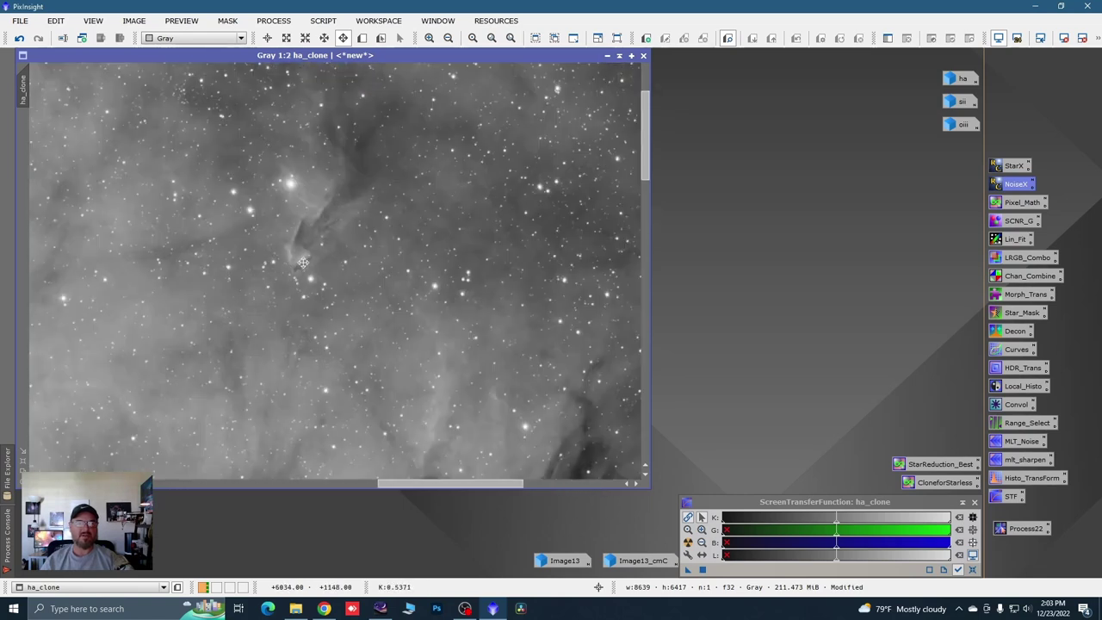
pyautogui.scroll(2, 303, 262)
pyautogui.scroll(-2, 387, 199)
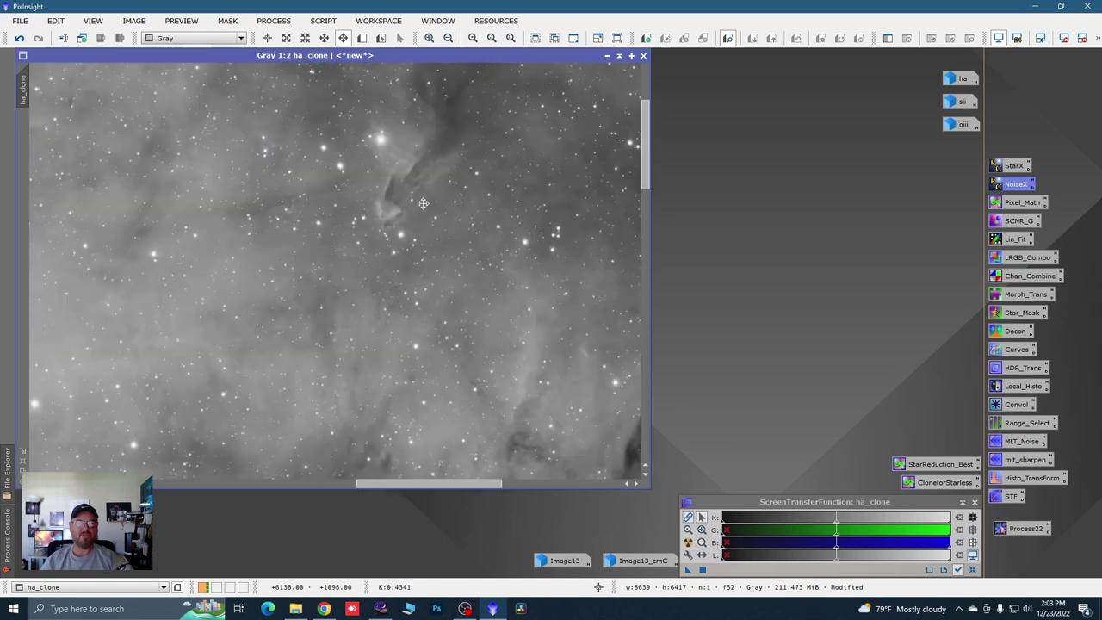
pyautogui.scroll(-3, 442, 180)
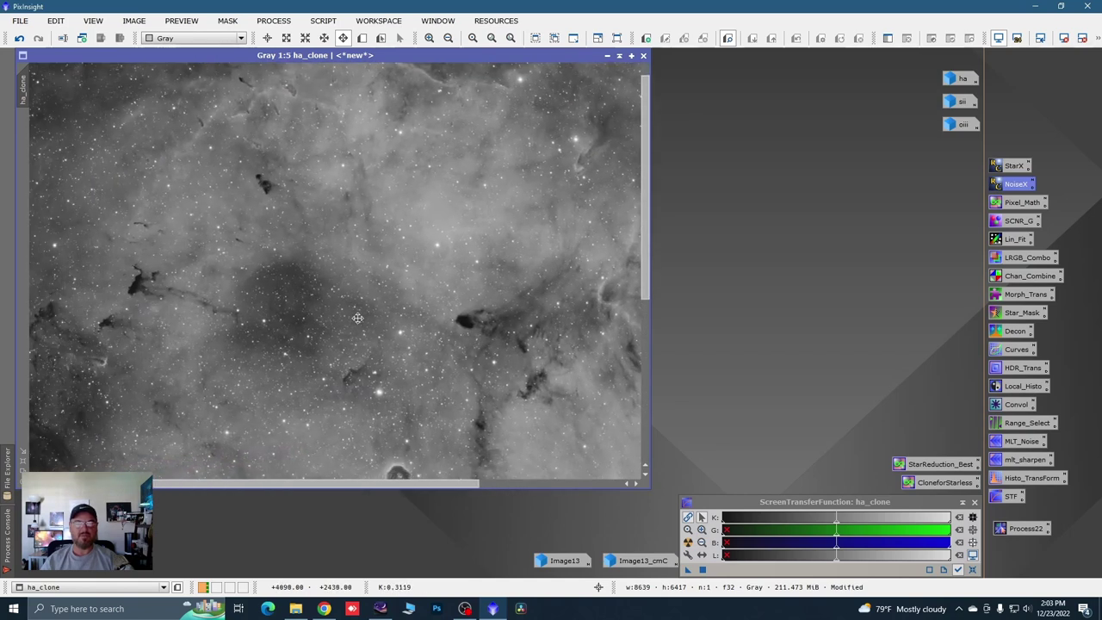
pyautogui.scroll(-3, 330, 292)
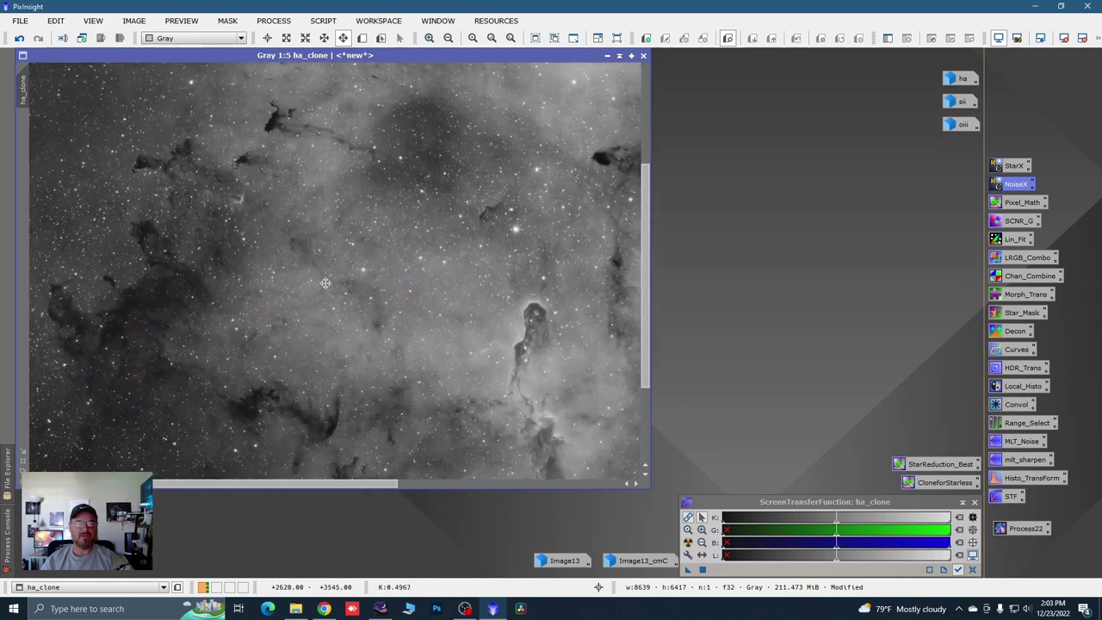
pyautogui.scroll(-3, 415, 342)
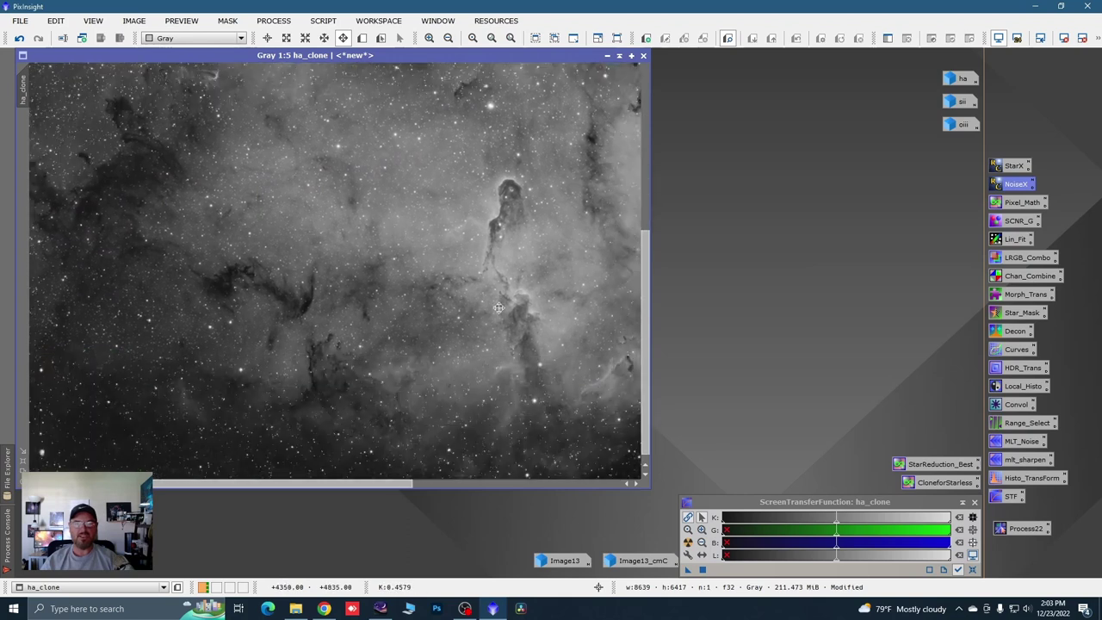
pyautogui.scroll(2, 497, 308)
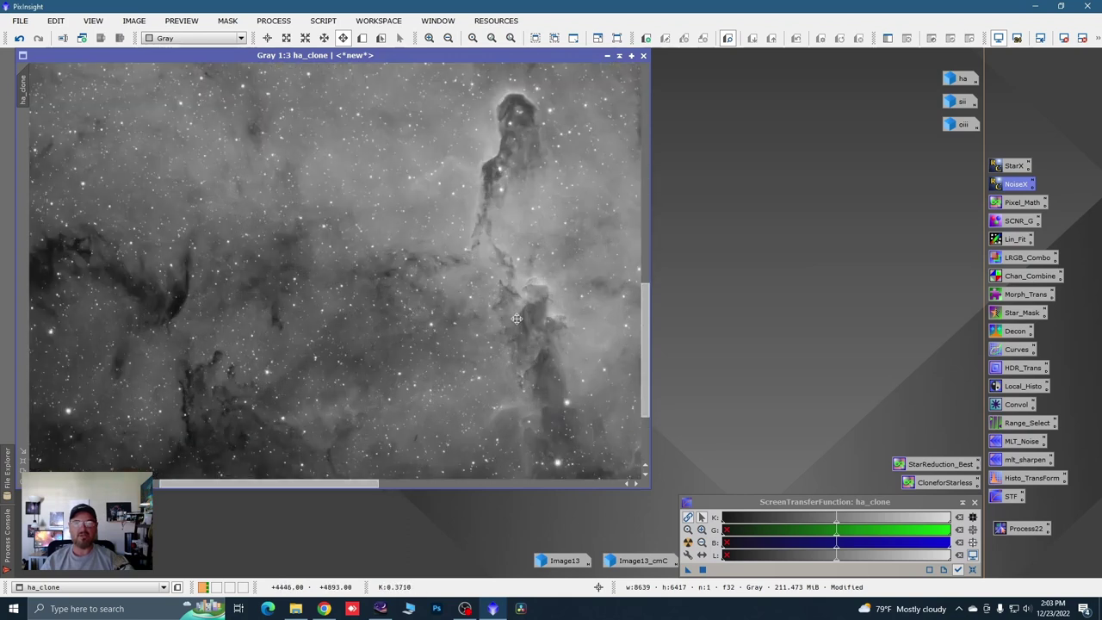
pyautogui.scroll(-7, 454, 262)
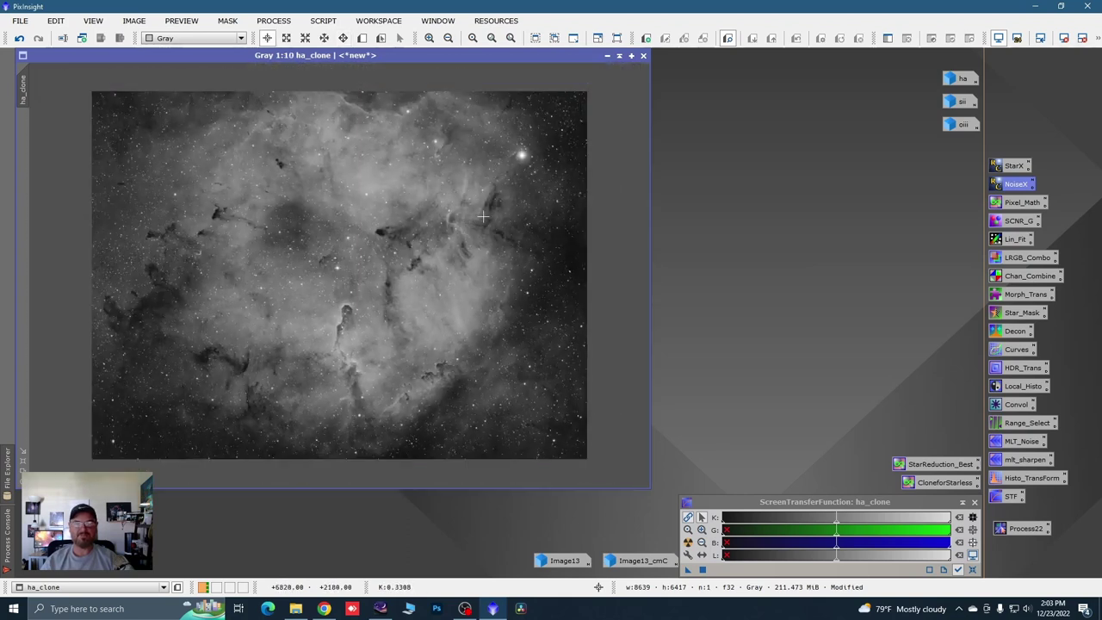
# Step: Minimize ha_clone to an icon placed above the ha icon, and restore the colour image Image13
pyautogui.click(607, 56)
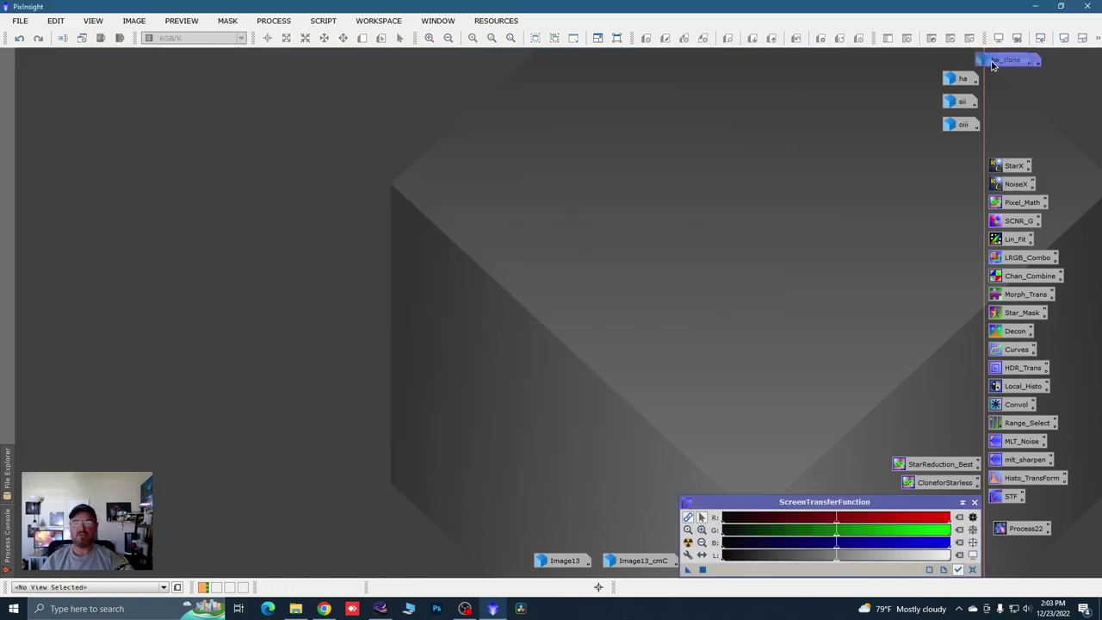
pyautogui.moveTo(998, 66); pyautogui.dragTo(951, 65)
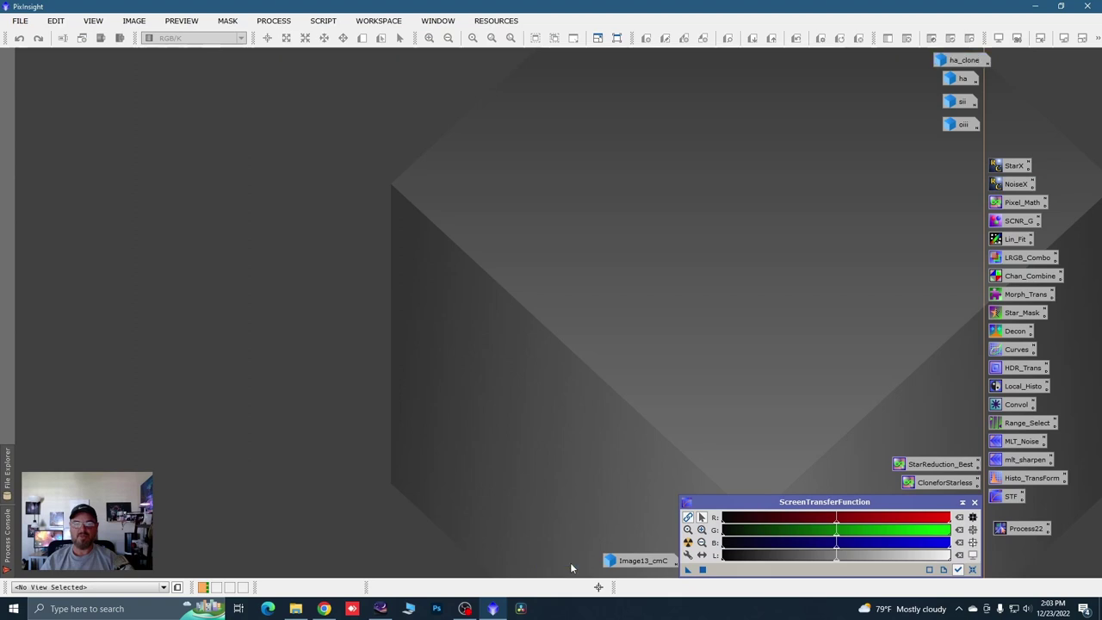
pyautogui.doubleClick(570, 563)
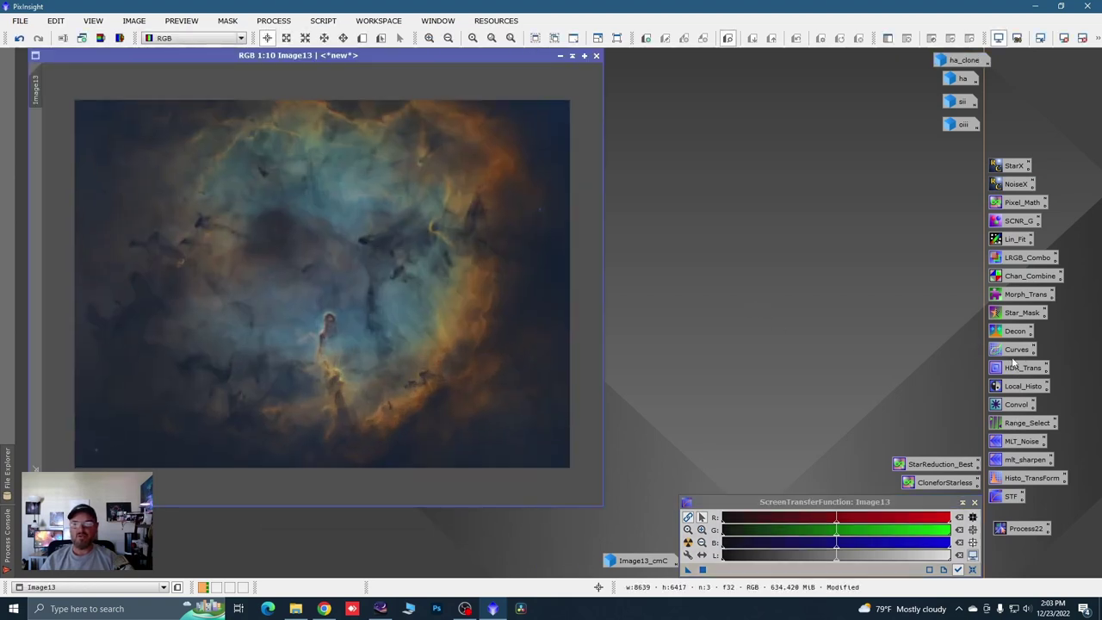
# Step: Open the saved LRGB_Combo process and assign ha_clone as the source image of the L channel
pyautogui.doubleClick(1025, 258)
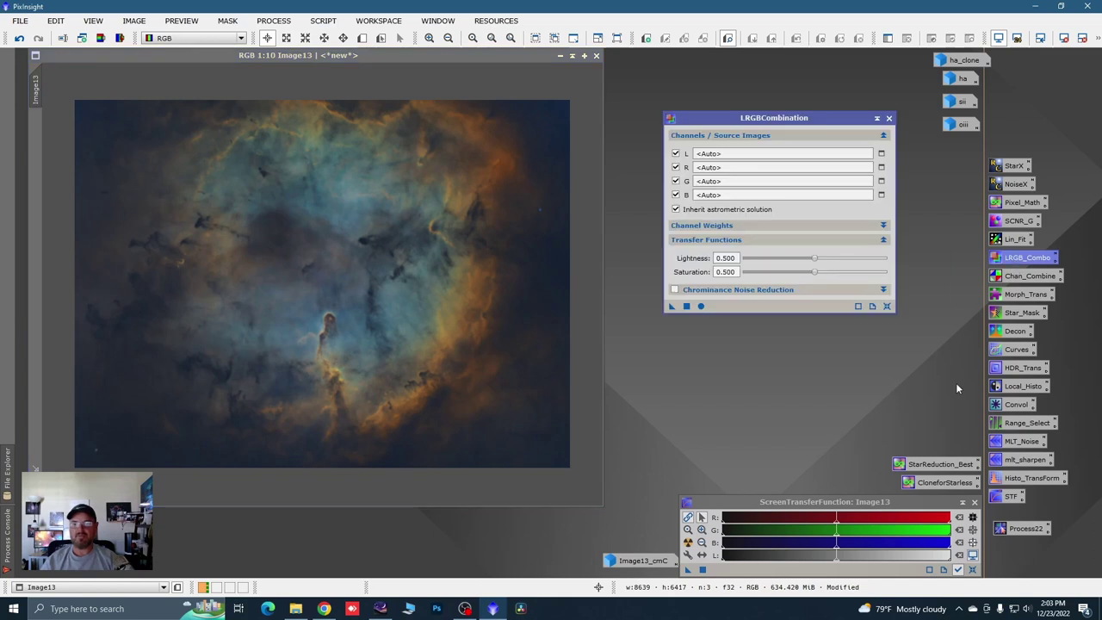
pyautogui.moveTo(954, 64); pyautogui.dragTo(715, 155)
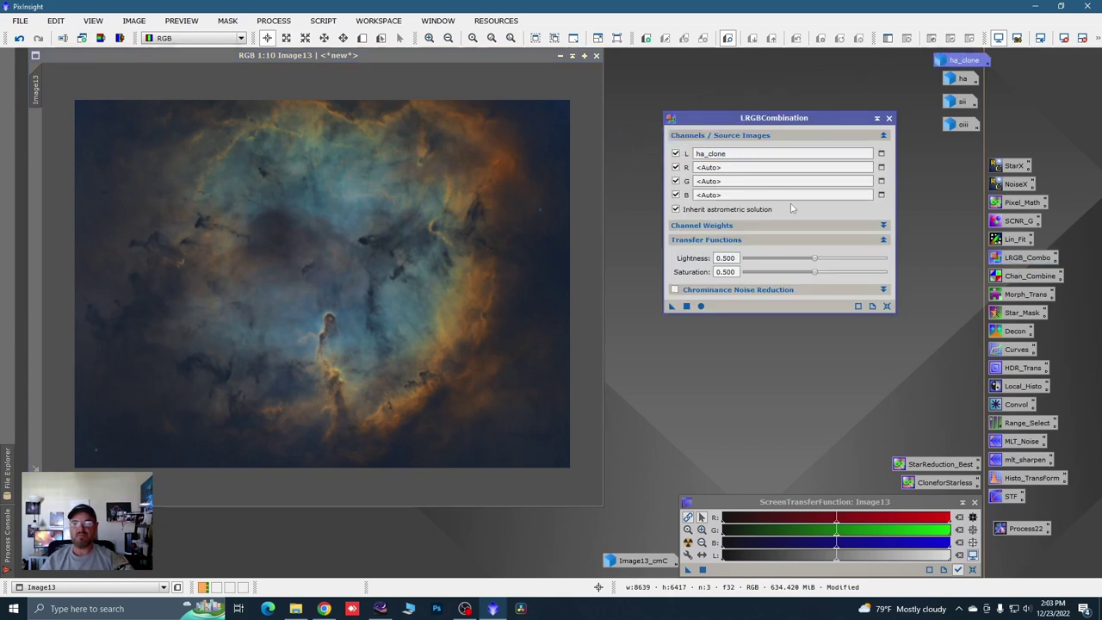
pyautogui.click(882, 153)
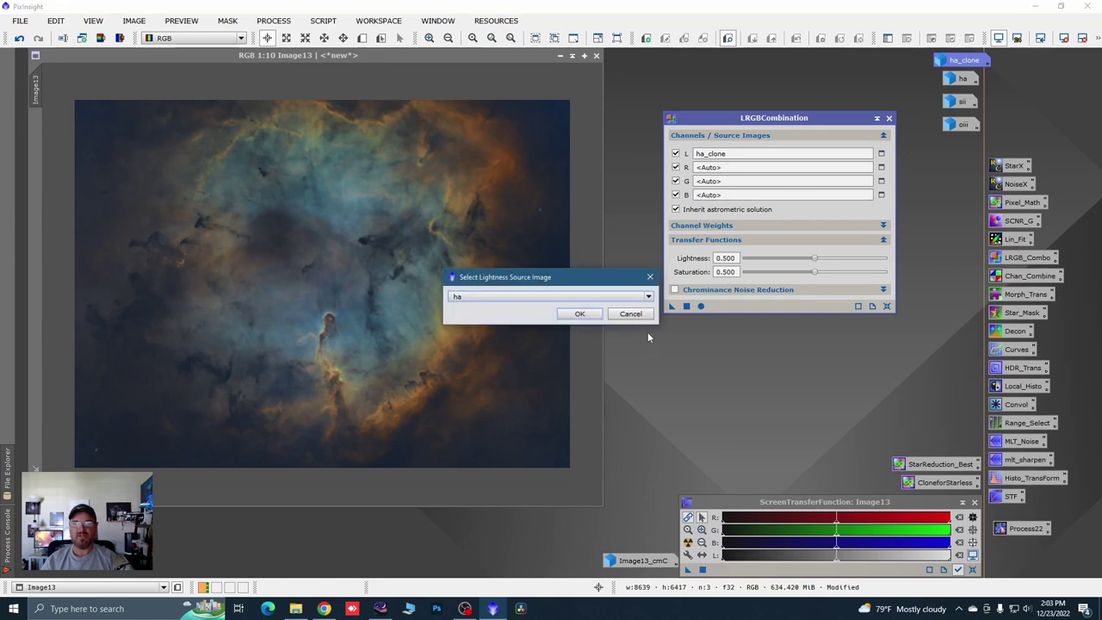
pyautogui.click(649, 296)
pyautogui.click(705, 385)
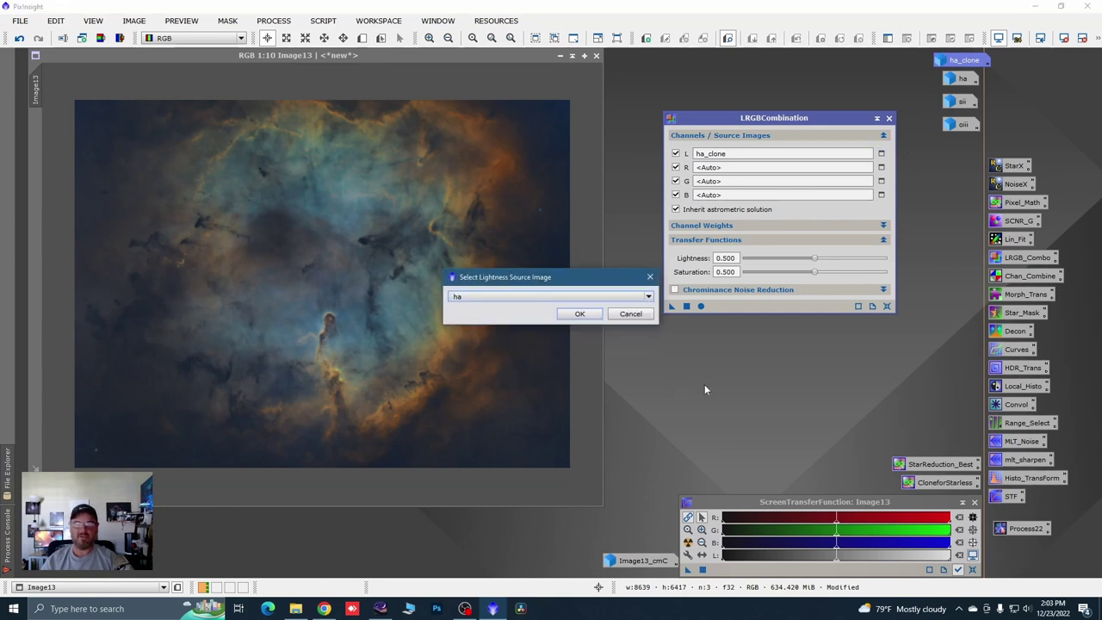
pyautogui.click(650, 276)
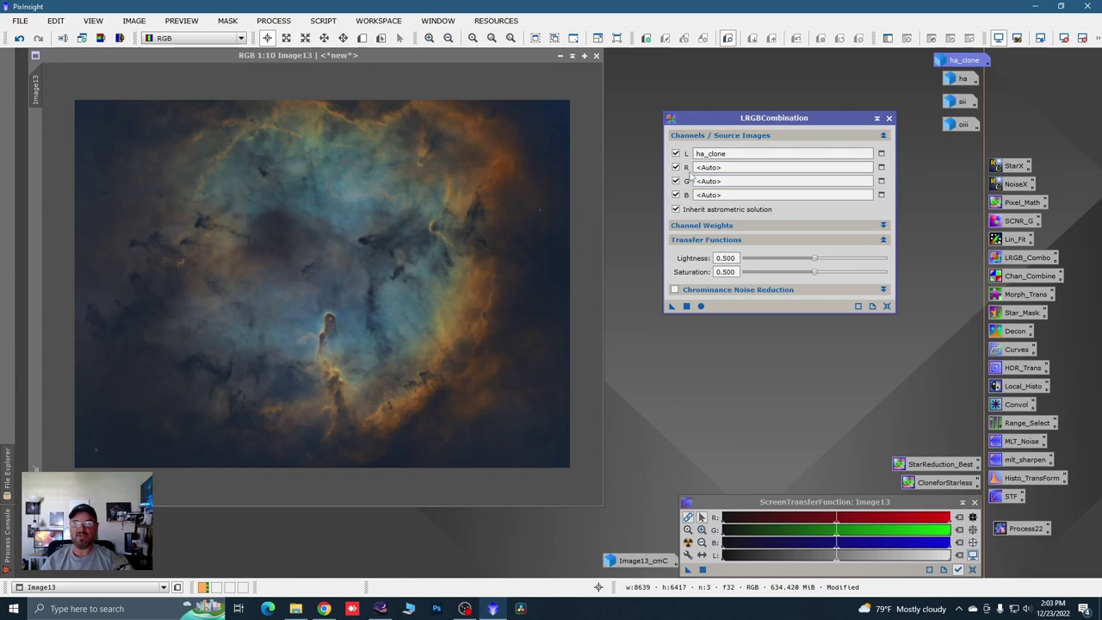
# Step: Exclude the R, G and B channels from the LRGB combination so that only L is used
pyautogui.click(676, 167)
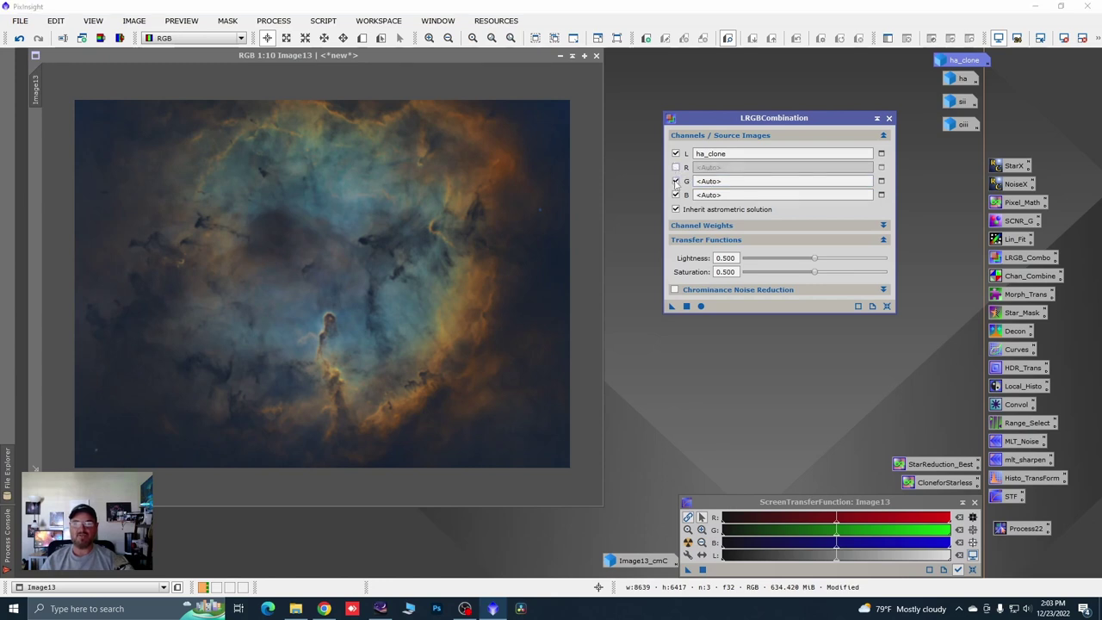
pyautogui.click(676, 181)
pyautogui.click(675, 195)
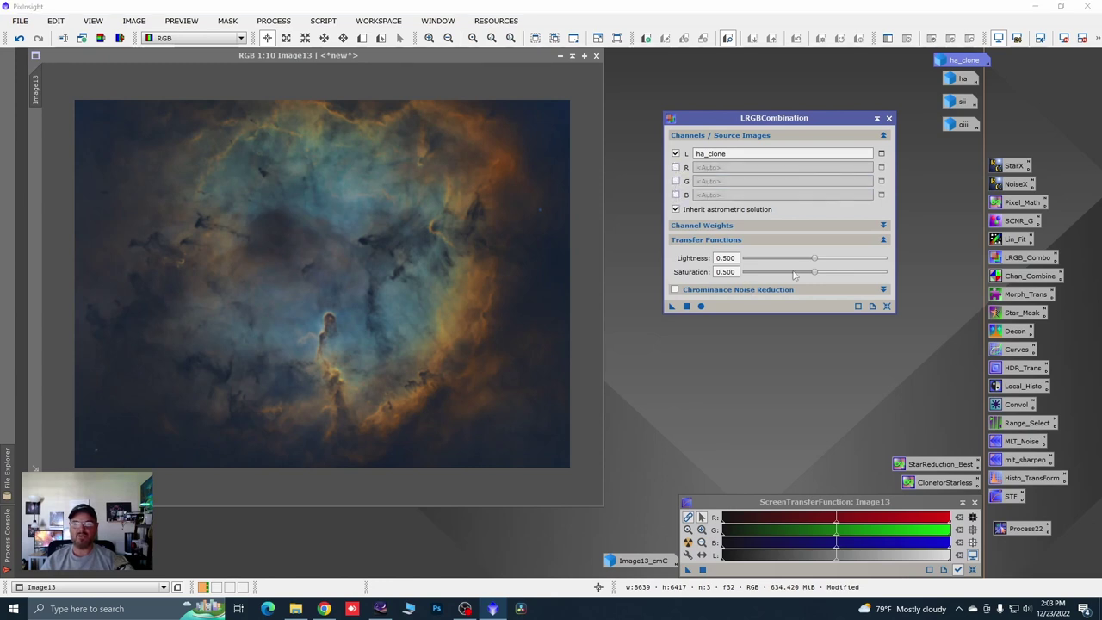
# Step: Apply the LRGB combination to Image13 with saturation set to 0.340 and chrominance noise reduction enabled
pyautogui.moveTo(815, 274); pyautogui.dragTo(804, 274)
pyautogui.moveTo(802, 275); pyautogui.dragTo(794, 278)
pyautogui.click(687, 306)
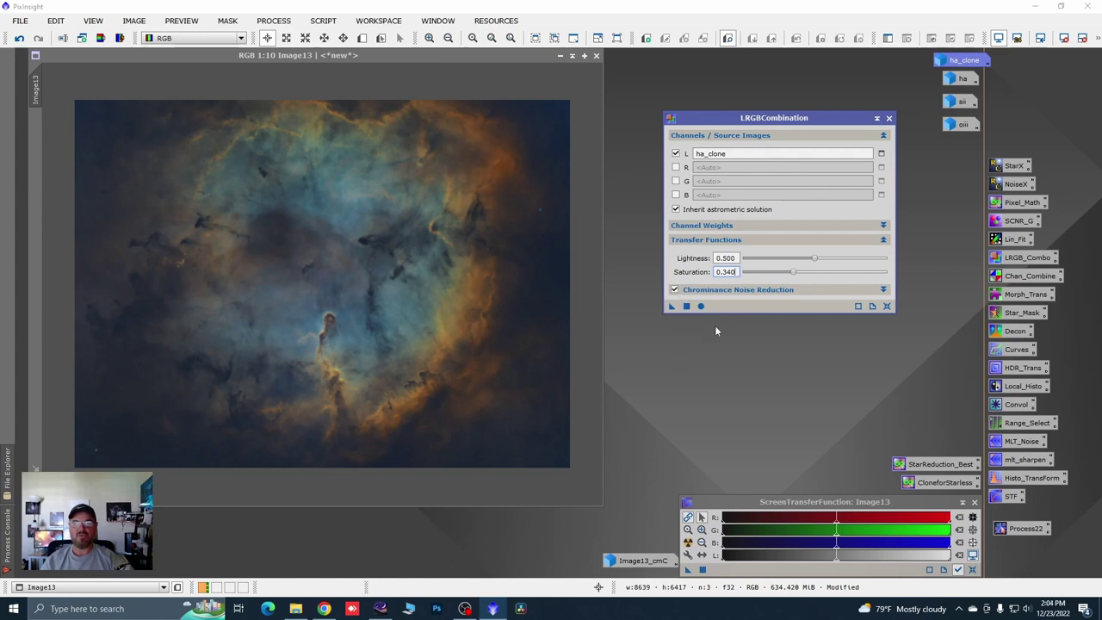
pyautogui.moveTo(673, 306); pyautogui.dragTo(524, 417)
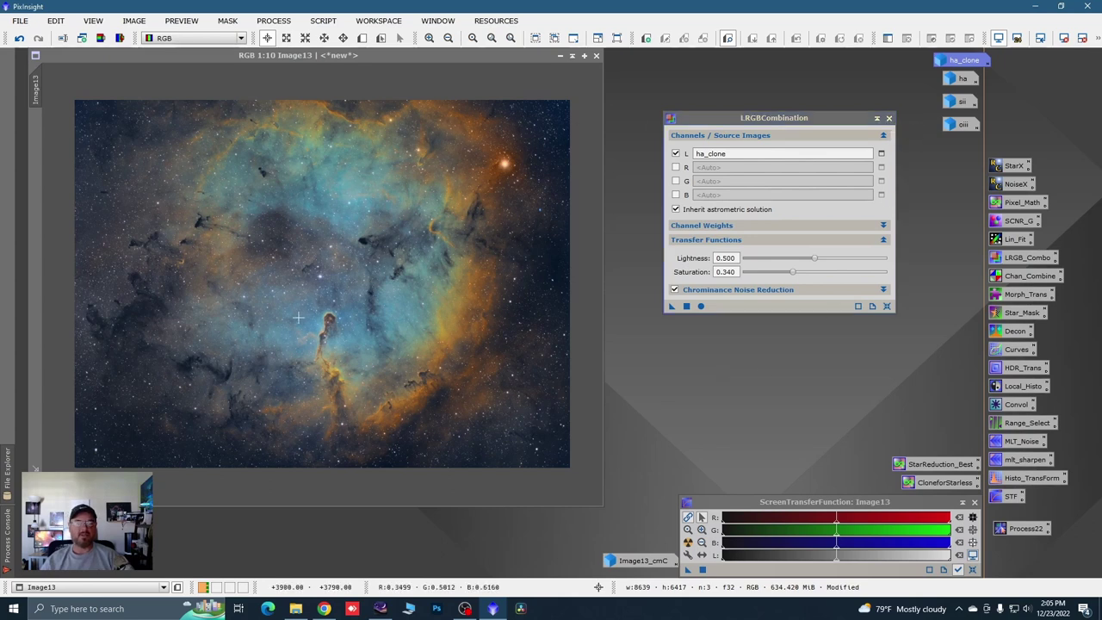
# Step: Inspect the combined Image13 around the central pillar and as a whole, and close the LRGBCombination window
pyautogui.scroll(3, 306, 319)
pyautogui.scroll(1, 306, 319)
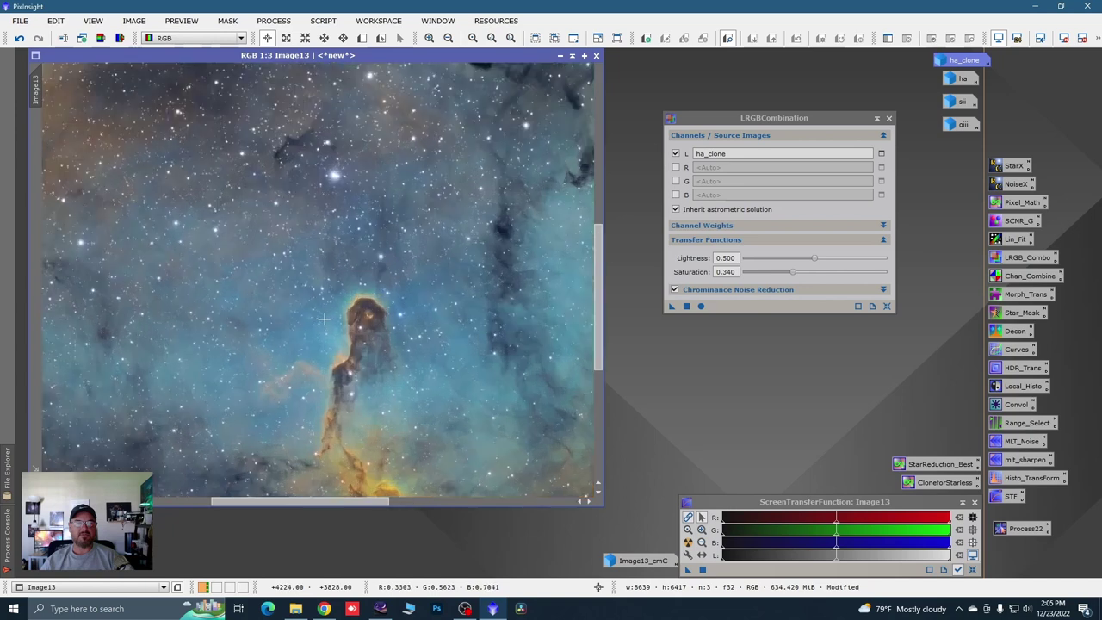
pyautogui.scroll(-3, 341, 330)
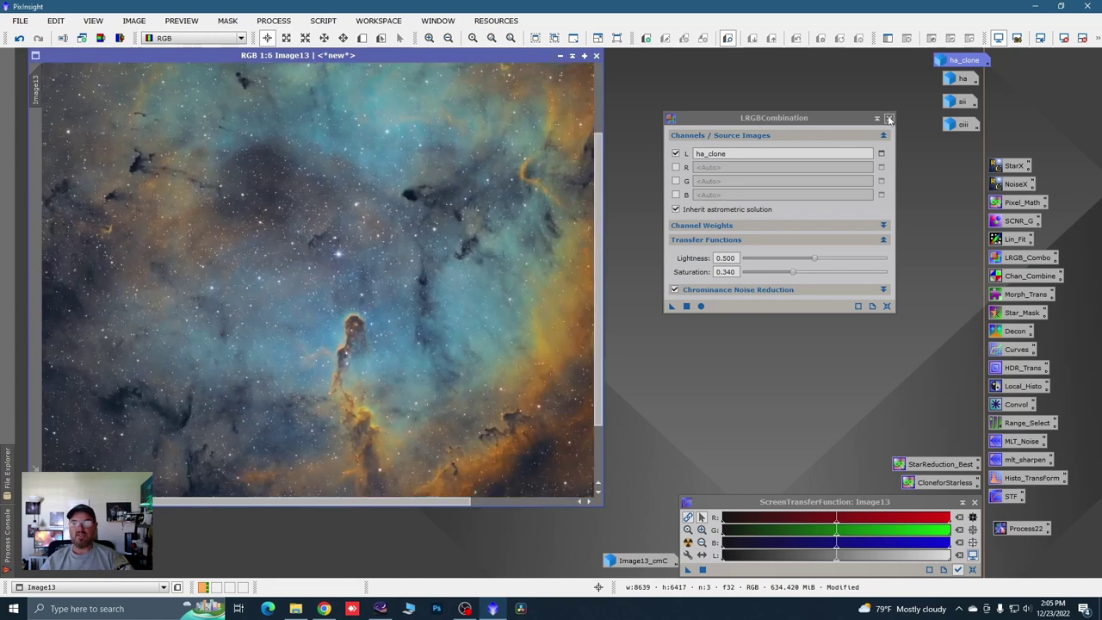
pyautogui.click(889, 120)
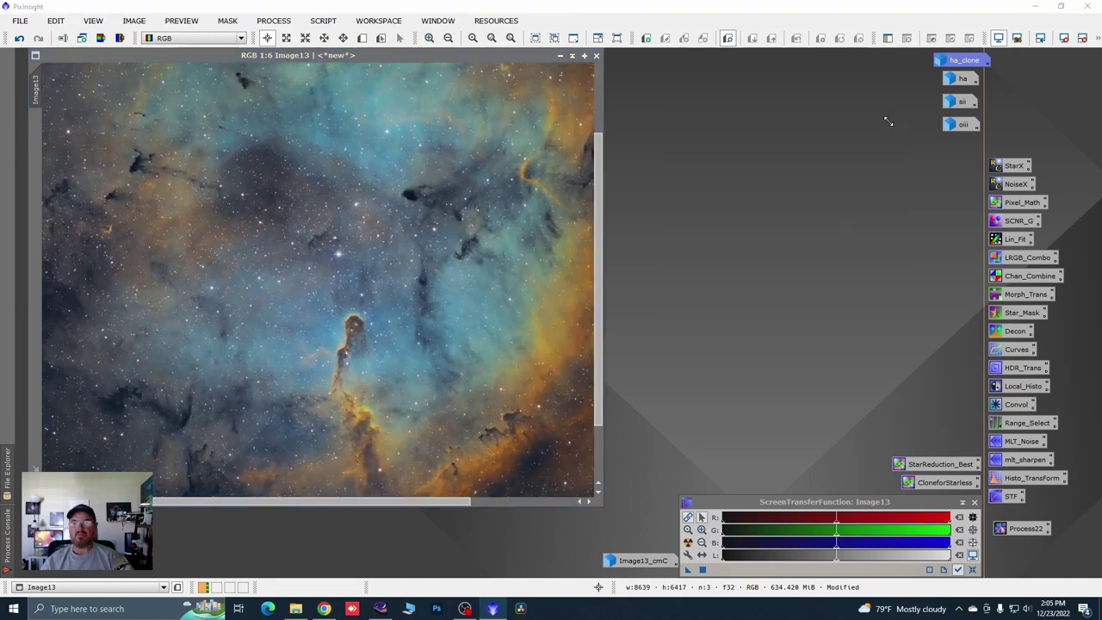
pyautogui.scroll(-2, 414, 246)
pyautogui.scroll(-1, 414, 246)
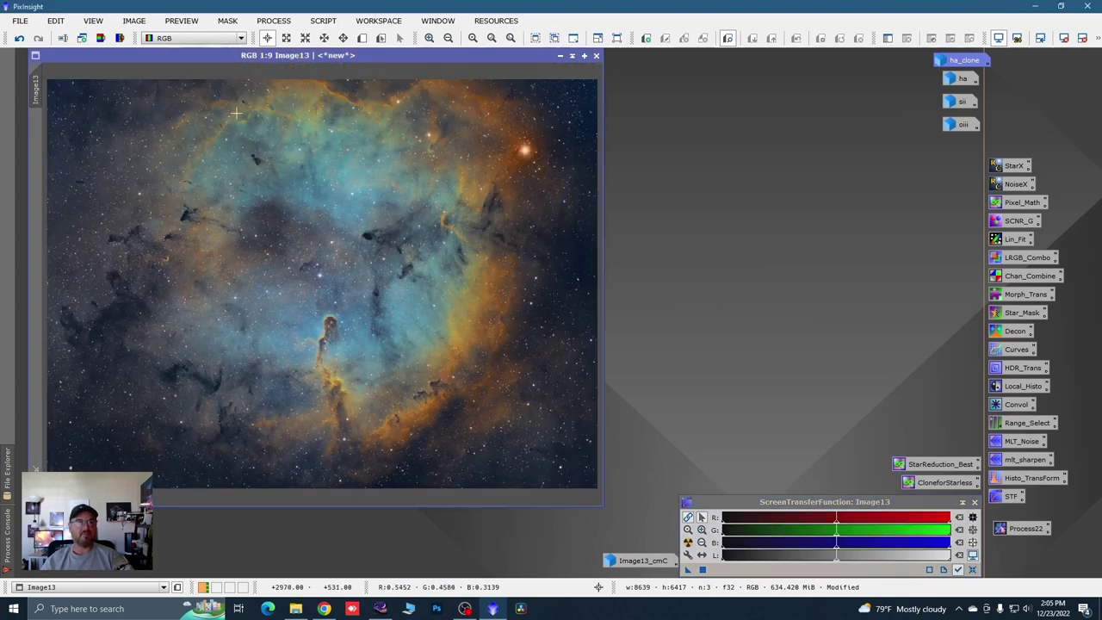
# Step: Restore the ha_clone image, apply it as a mask to Image13, and minimise ha_clone again
pyautogui.doubleClick(957, 62)
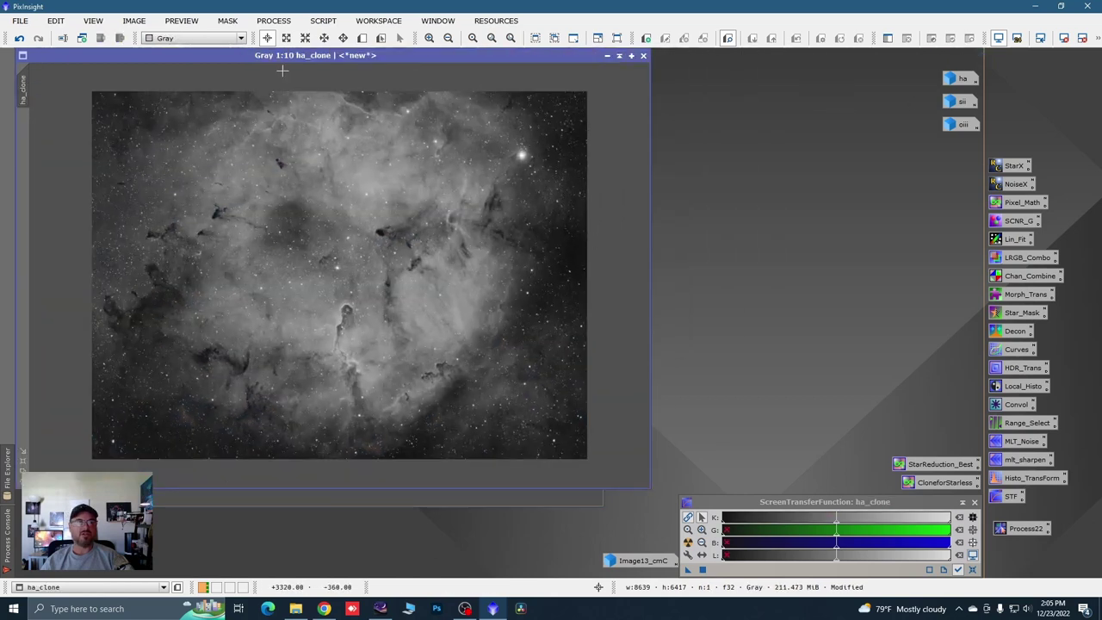
pyautogui.moveTo(169, 54); pyautogui.dragTo(363, 89)
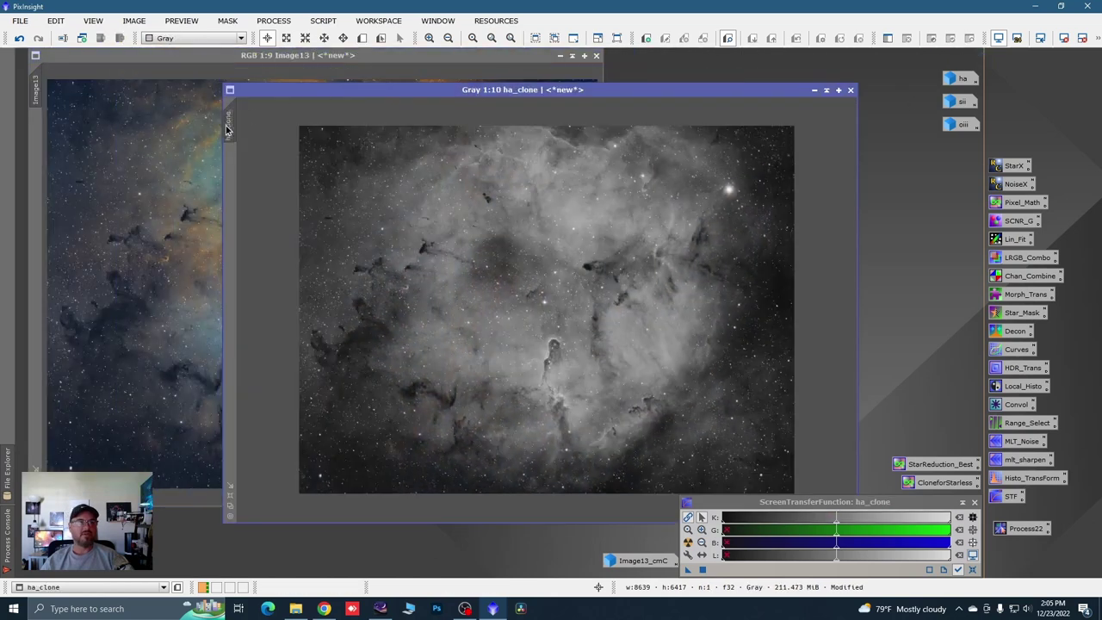
pyautogui.click(814, 89)
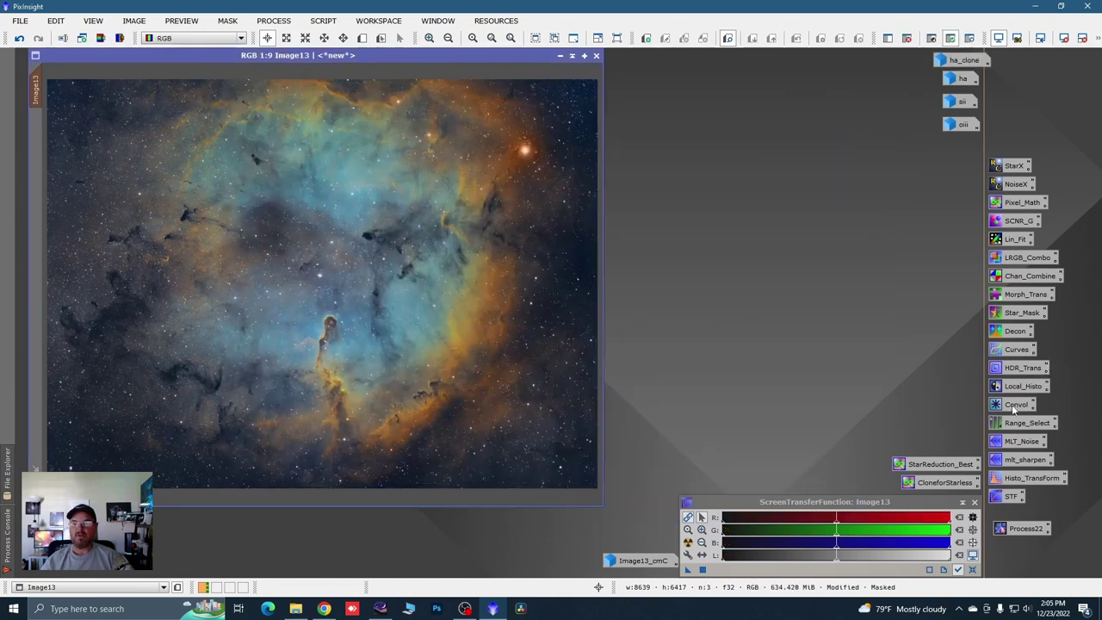
# Step: Shape an RGB/K contrast curve with real-time preview, using points at input 0.22481, output 0.13144 and input 0.54522, output 0.50773
pyautogui.doubleClick(1017, 350)
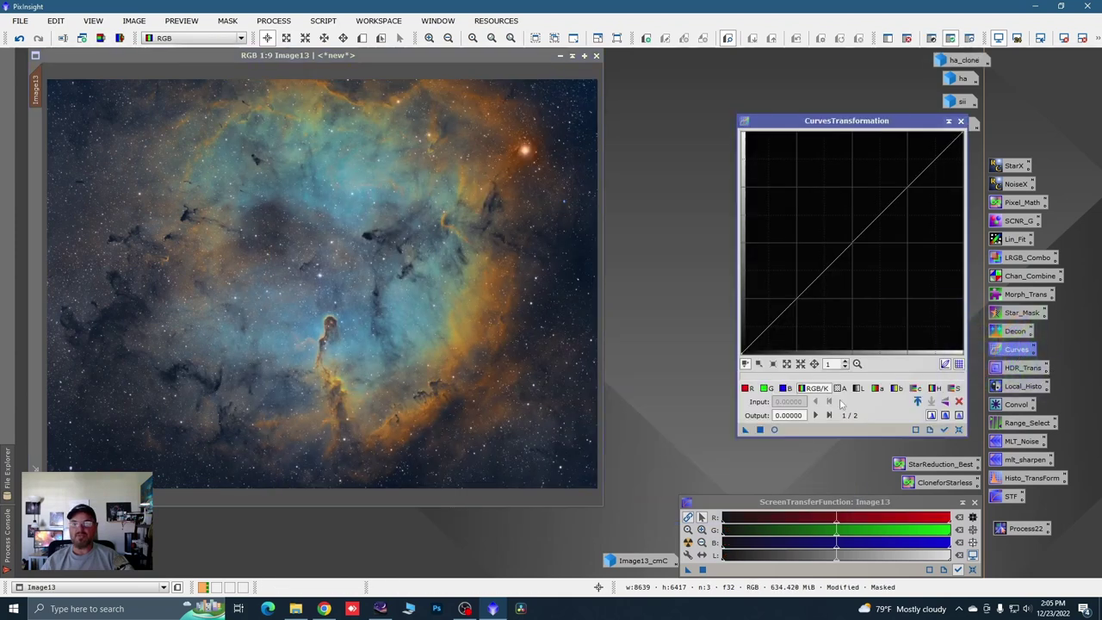
pyautogui.click(775, 430)
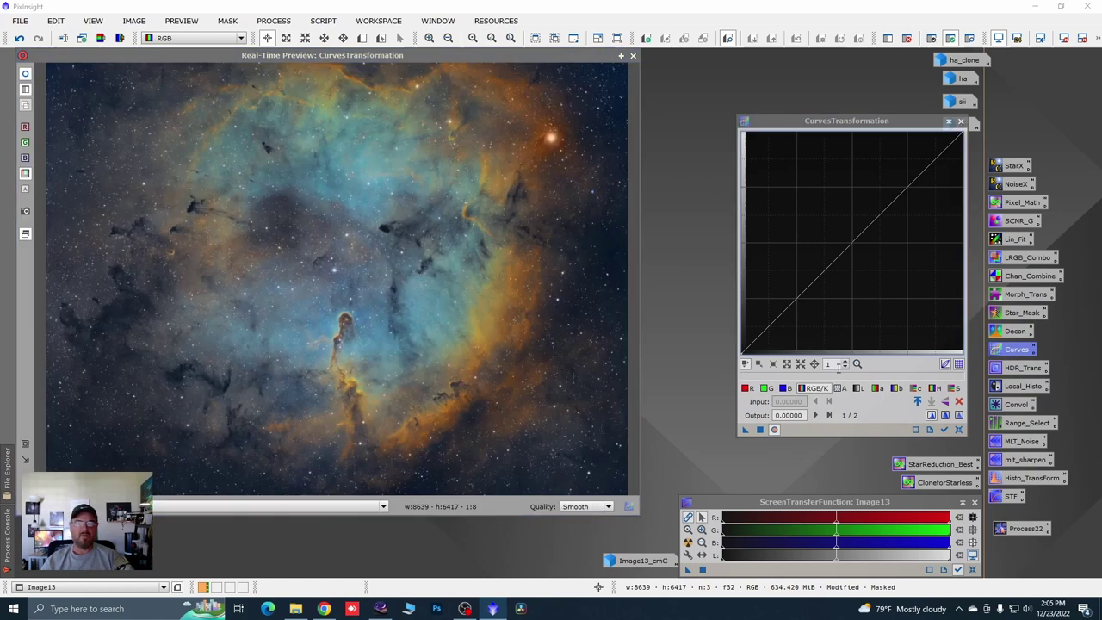
pyautogui.click(782, 319)
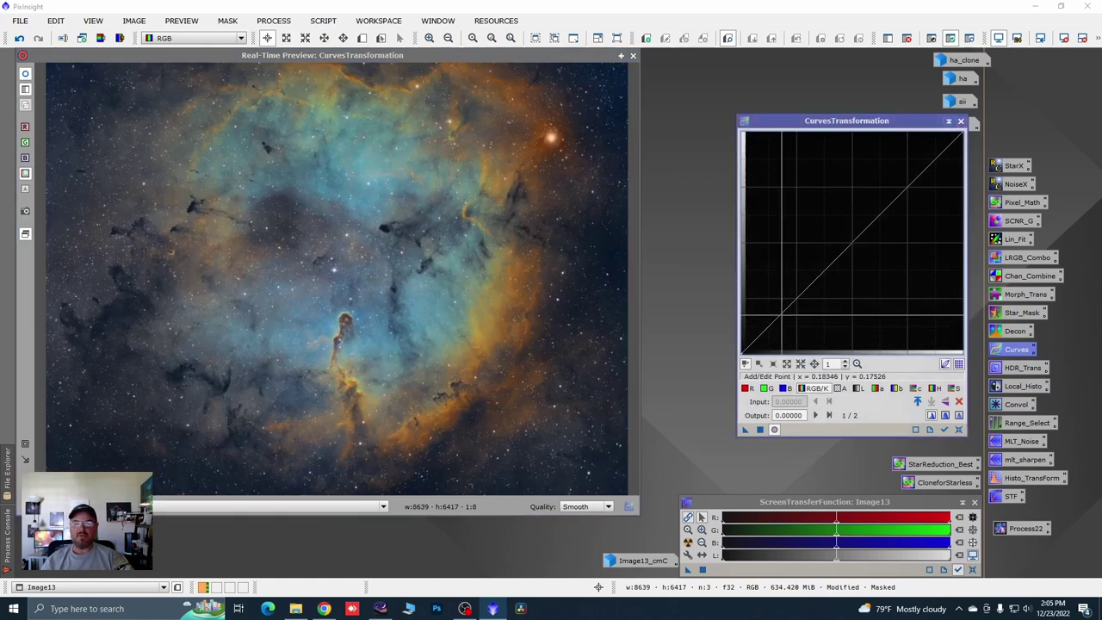
pyautogui.moveTo(783, 314); pyautogui.dragTo(792, 327)
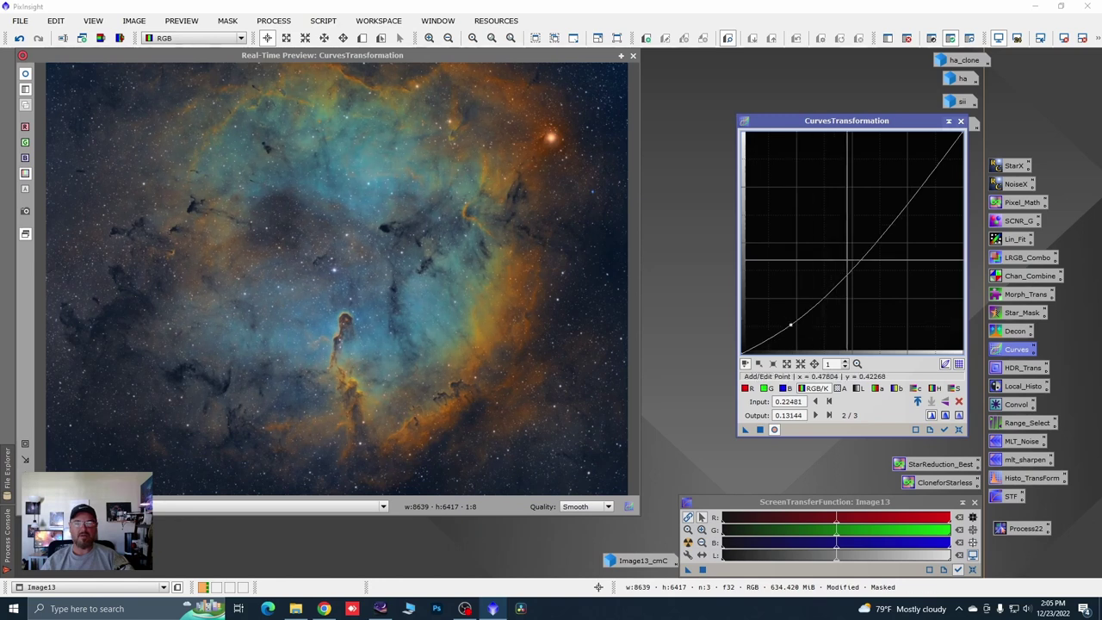
pyautogui.click(873, 247)
pyautogui.moveTo(872, 247); pyautogui.dragTo(861, 242)
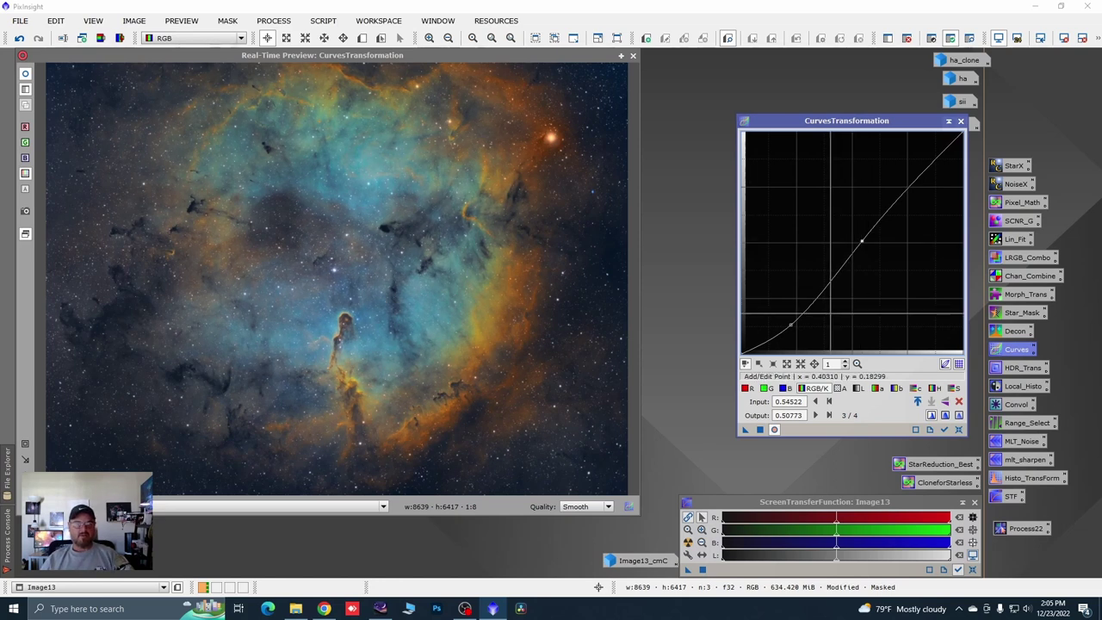
# Step: Apply the RGB/K curve to the masked Image13, reset the curve, and close CurvesTransformation and the real-time preview
pyautogui.click(958, 429)
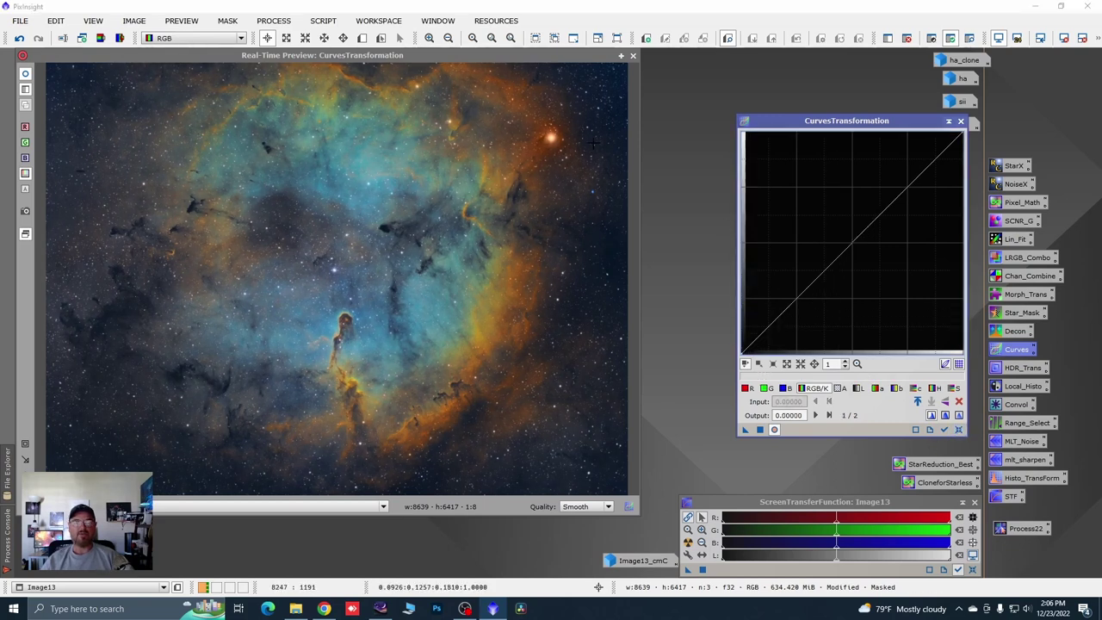
pyautogui.click(963, 122)
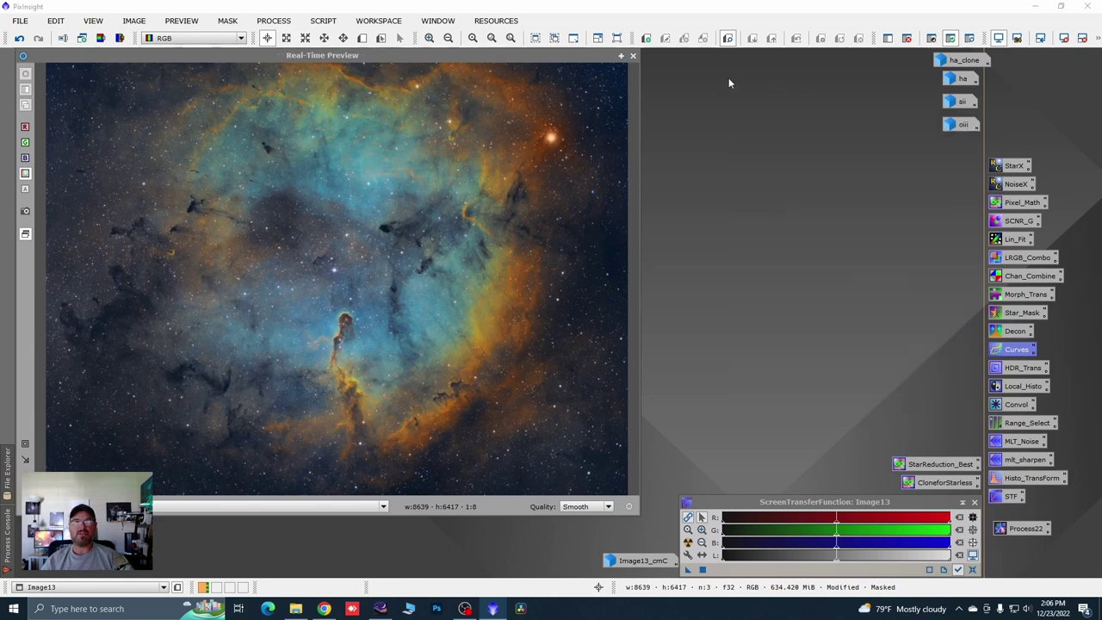
pyautogui.click(633, 56)
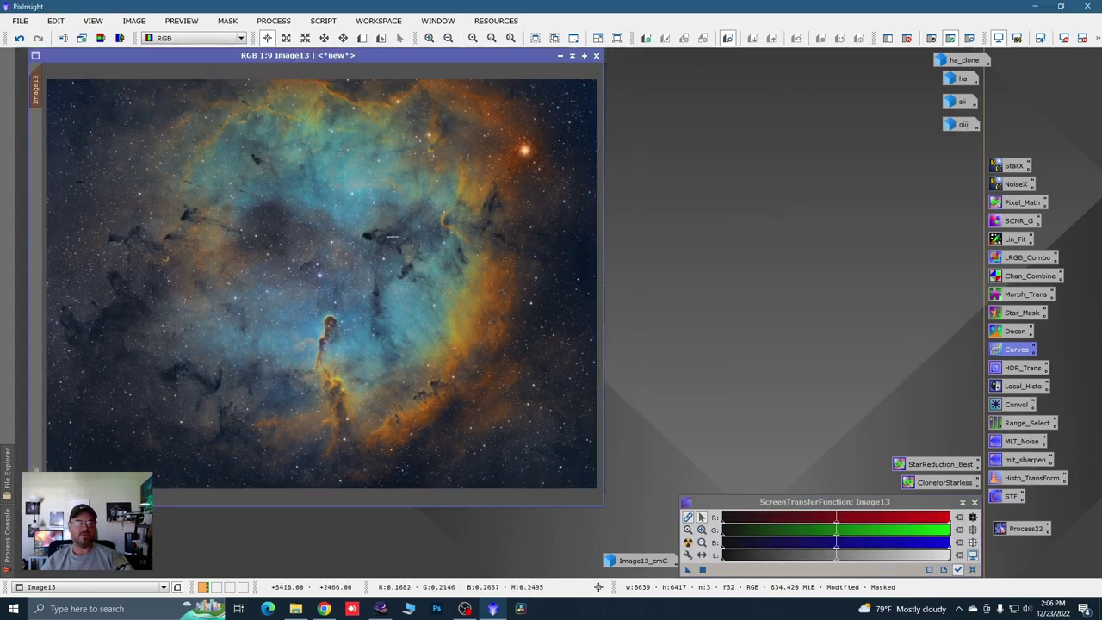
# Step: Remove the ha_clone mask from Image13
pyautogui.rightClick(335, 225)
pyautogui.moveTo(534, 352)
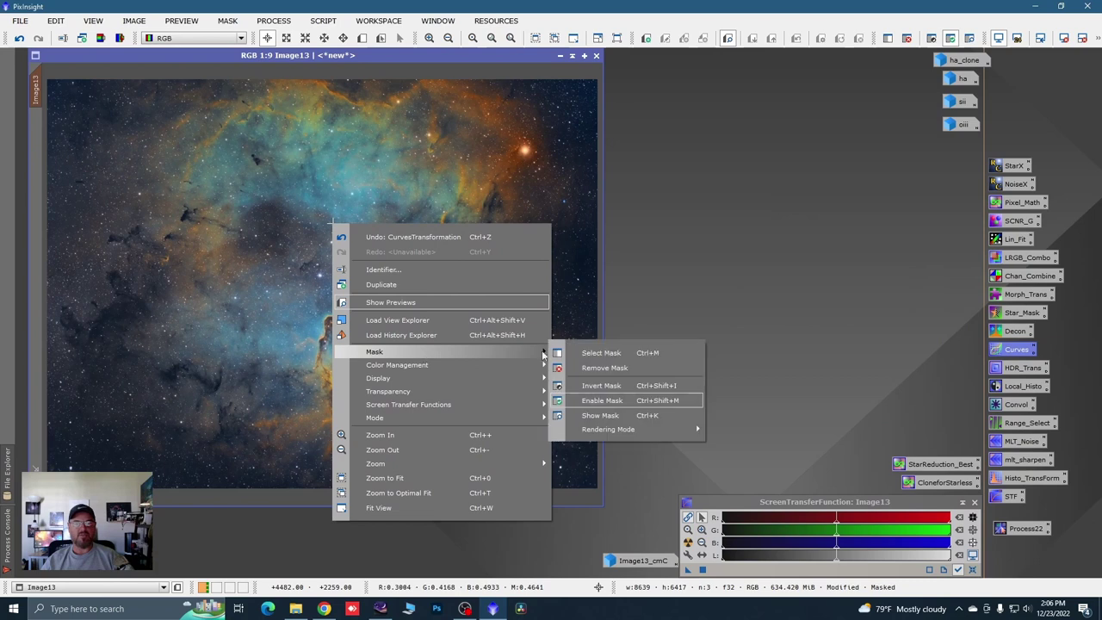
pyautogui.click(605, 368)
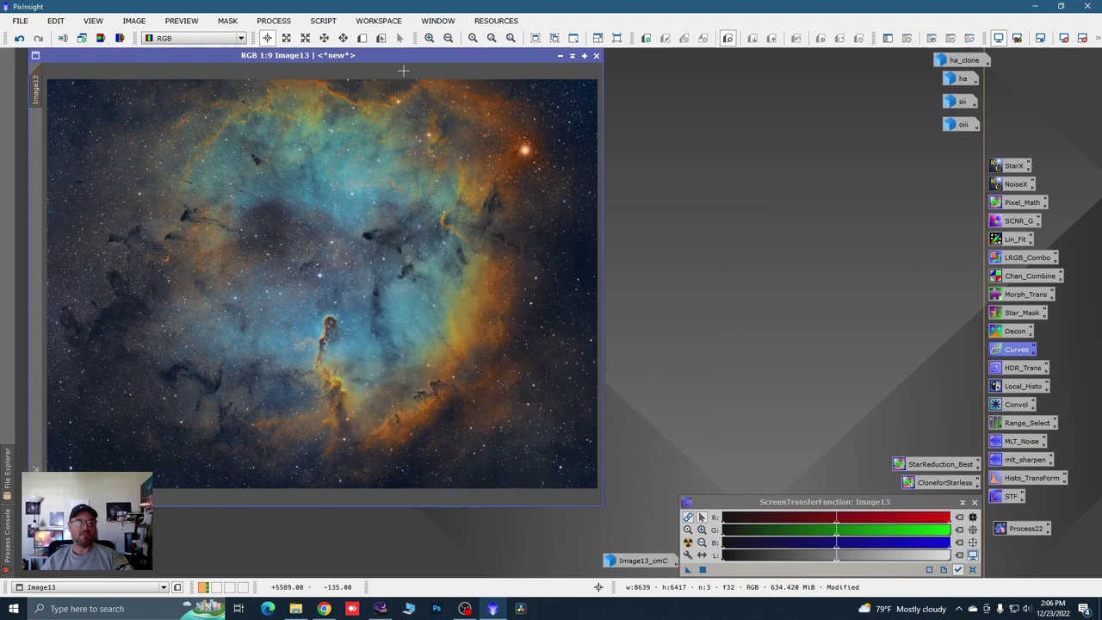
# Step: Extract the luminance of Image13, apply the extracted image as its mask, and minimise the luminance image beside Image13_cmC
pyautogui.click(99, 38)
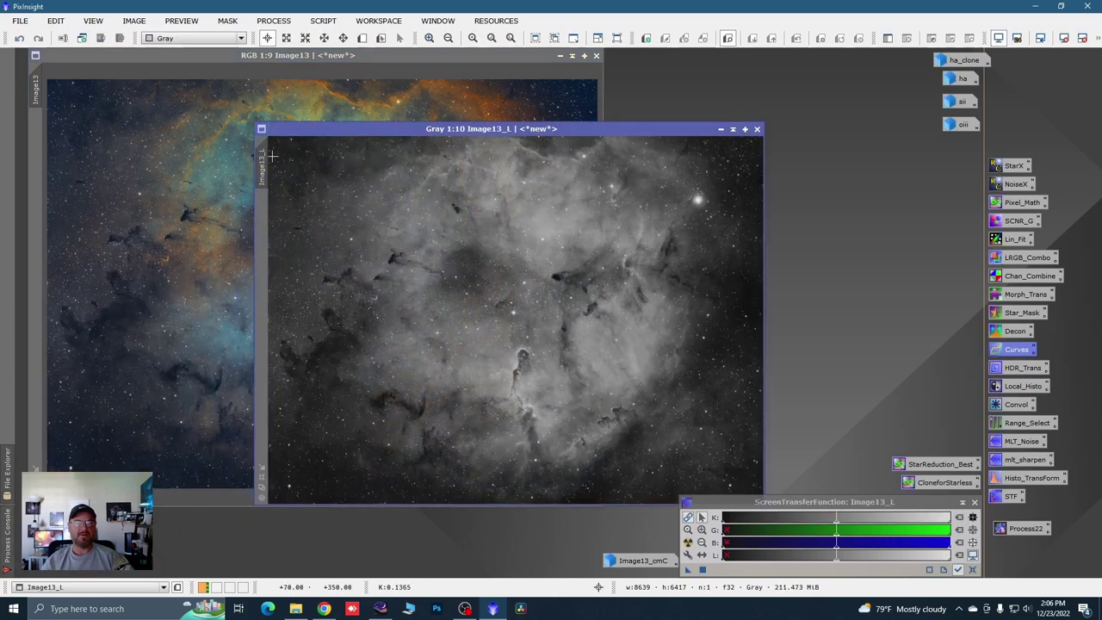
pyautogui.moveTo(263, 160); pyautogui.dragTo(677, 139)
pyautogui.click(721, 128)
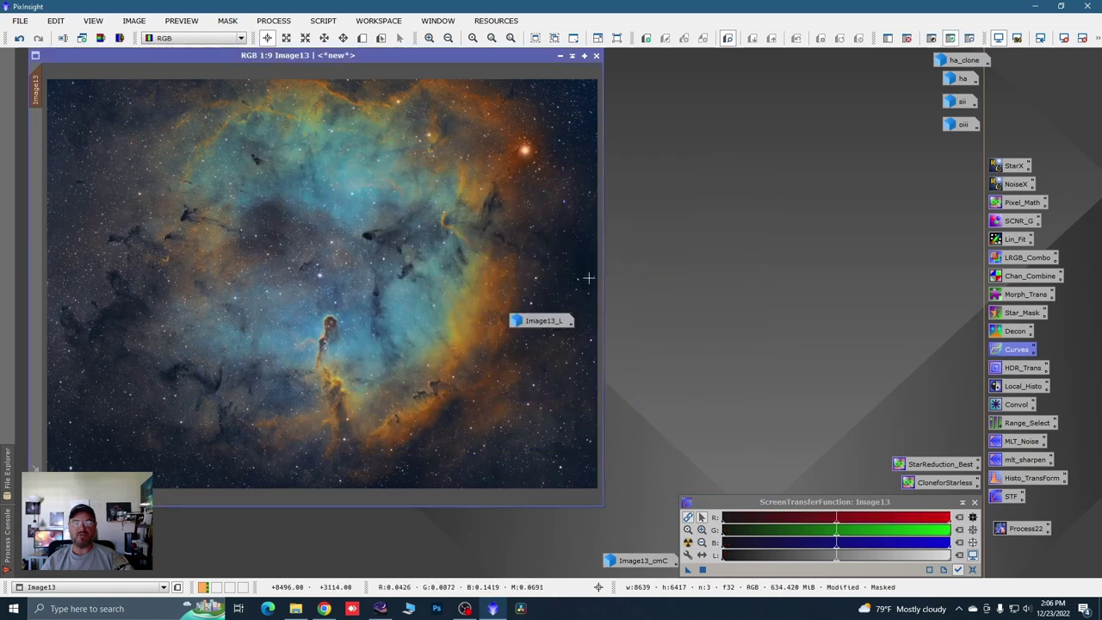
pyautogui.moveTo(542, 320); pyautogui.dragTo(562, 558)
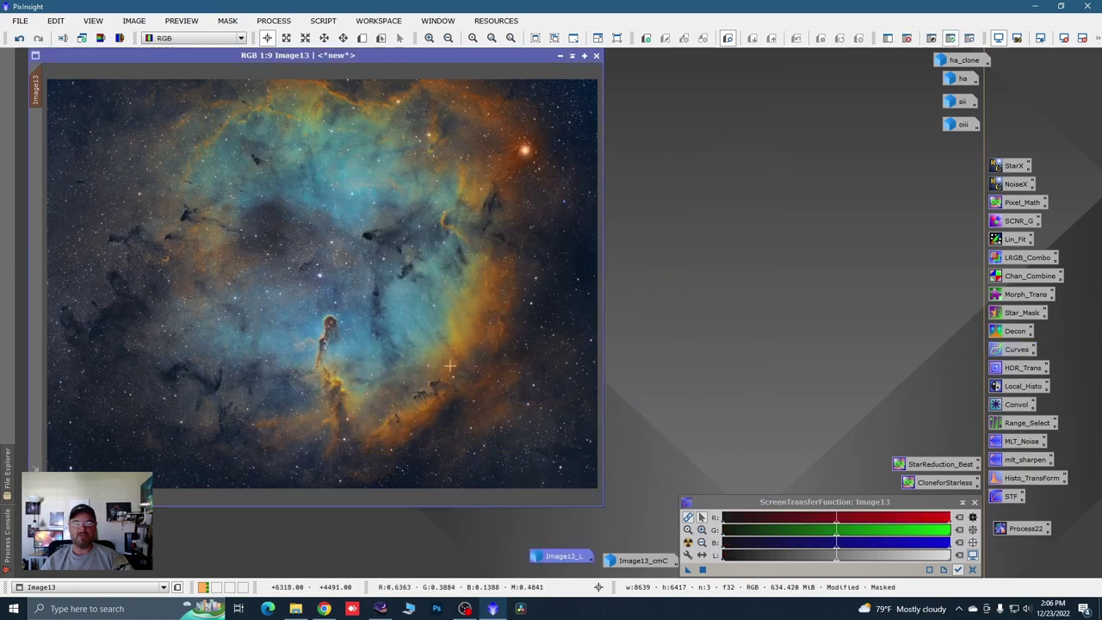
# Step: Invert the luminance mask on Image13
pyautogui.rightClick(409, 309)
pyautogui.moveTo(520, 430)
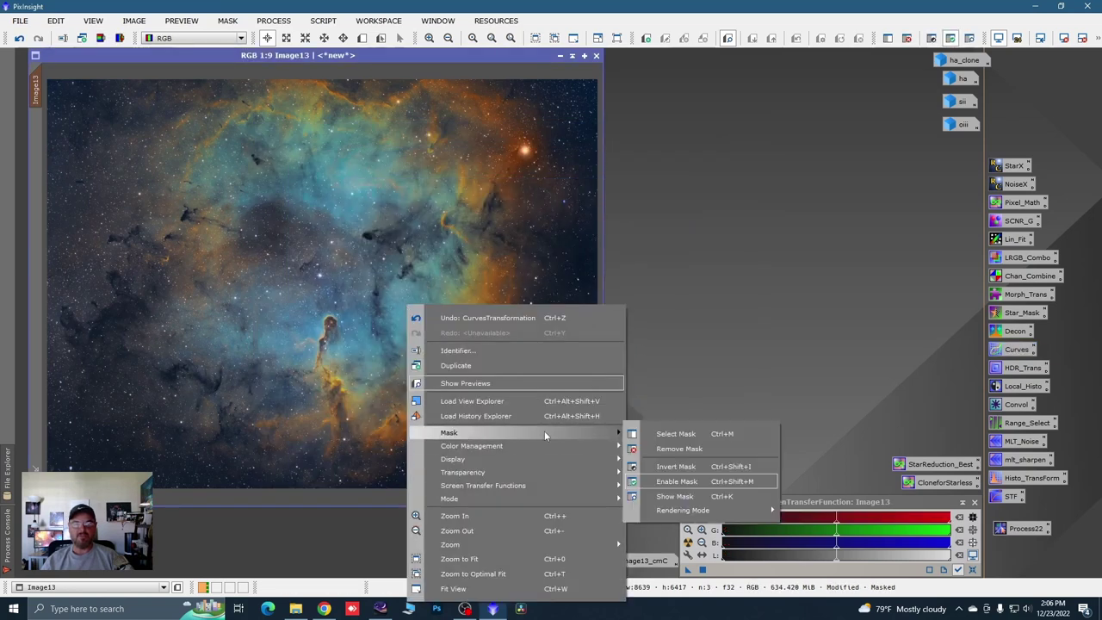
pyautogui.click(670, 471)
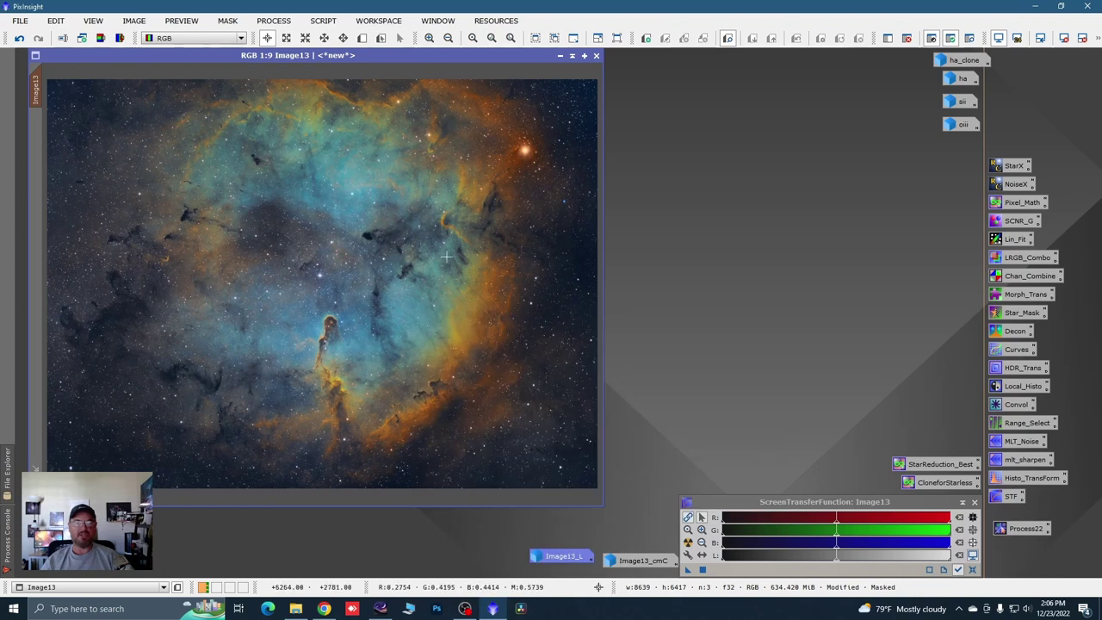
# Step: Create a preview area around the bright orange star in the upper-right corner of Image13 and display it
pyautogui.click(361, 38)
pyautogui.moveTo(470, 85); pyautogui.dragTo(598, 255)
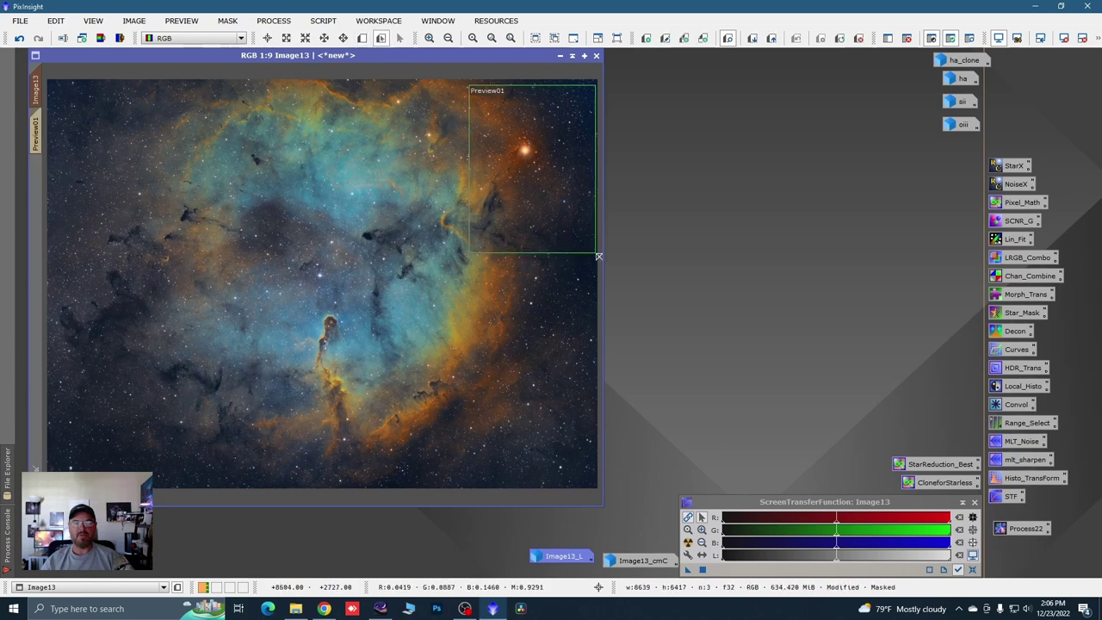
pyautogui.click(35, 133)
pyautogui.scroll(-2, 336, 220)
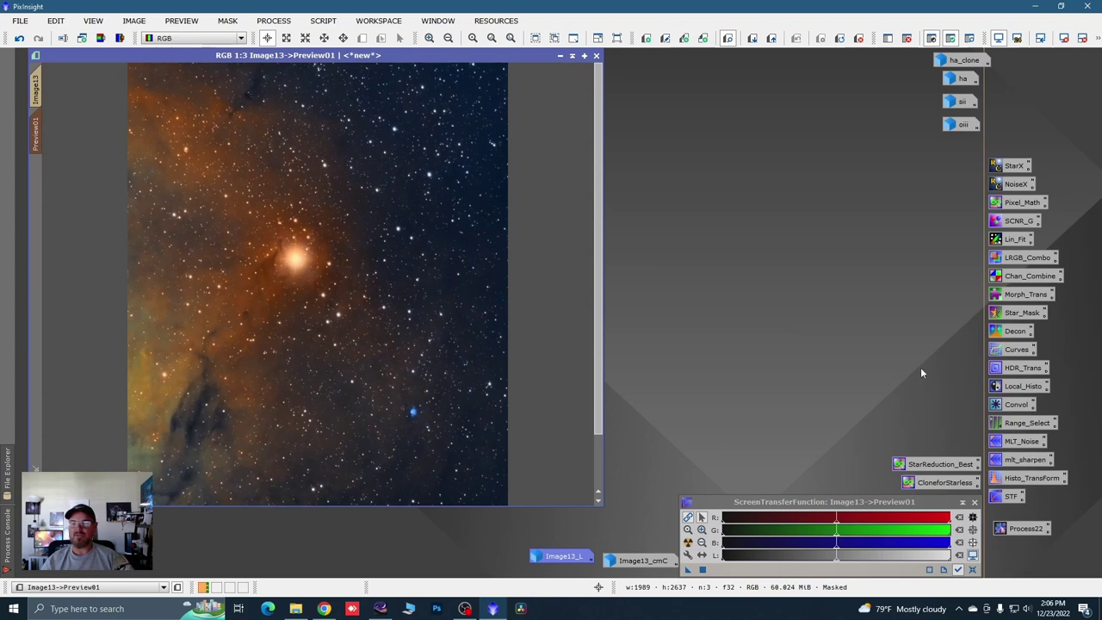
# Step: Lower the blue channel curve to input 0.39535, output 0.35309 in CurvesTransformation while previewing the star area in real time
pyautogui.doubleClick(1014, 351)
pyautogui.click(774, 429)
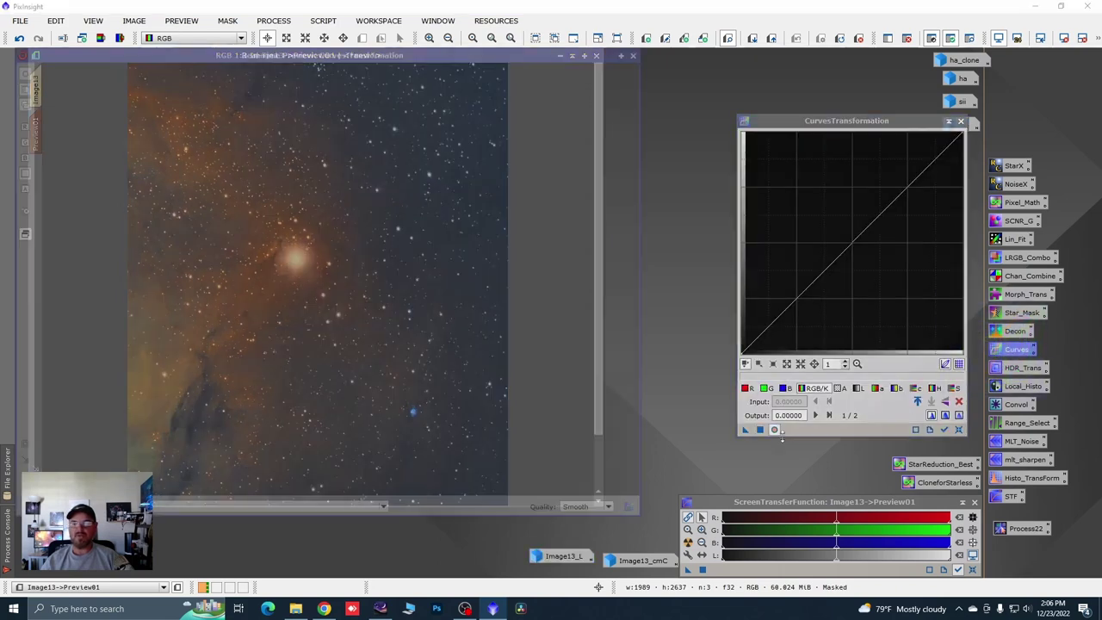
pyautogui.click(783, 390)
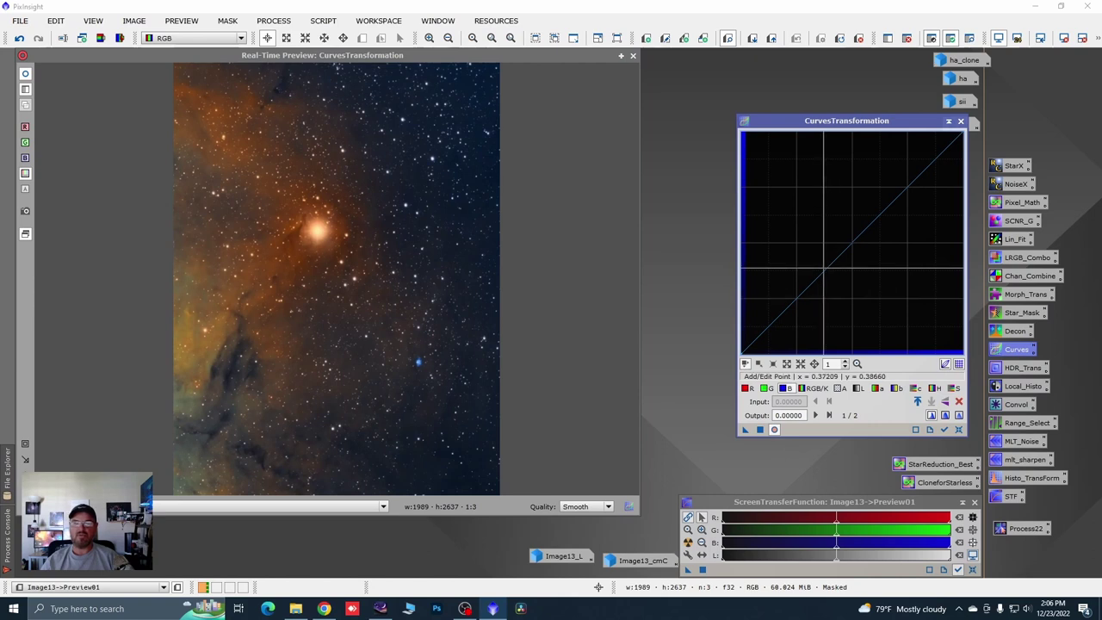
pyautogui.moveTo(826, 271); pyautogui.dragTo(828, 276)
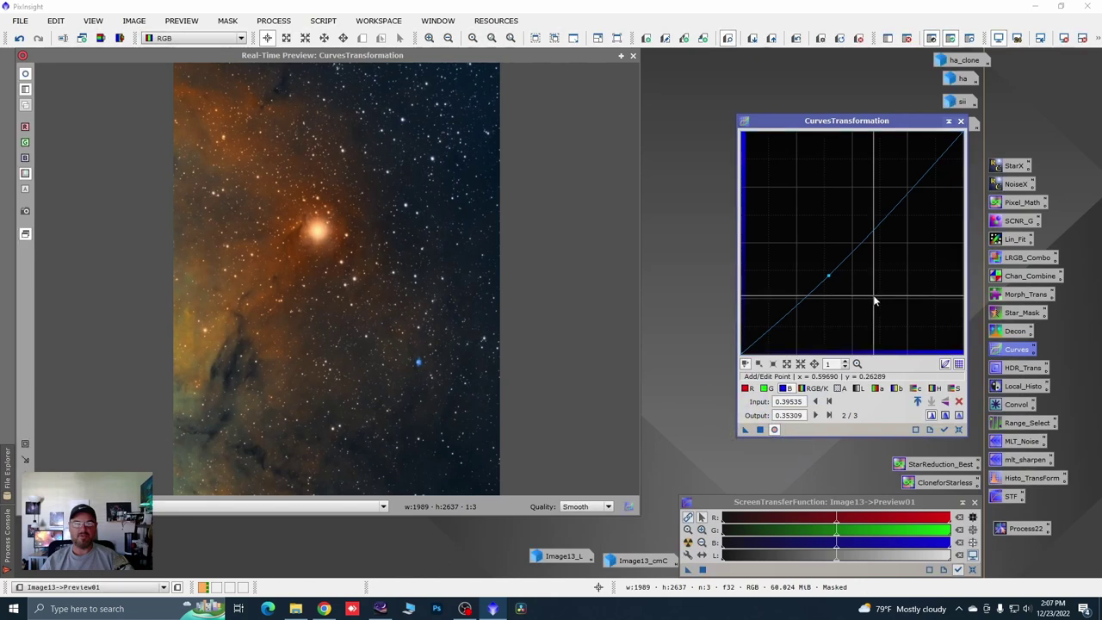
# Step: Close the real-time preview, apply the blue curve to the whole Image13, and close CurvesTransformation
pyautogui.click(633, 56)
pyautogui.click(36, 90)
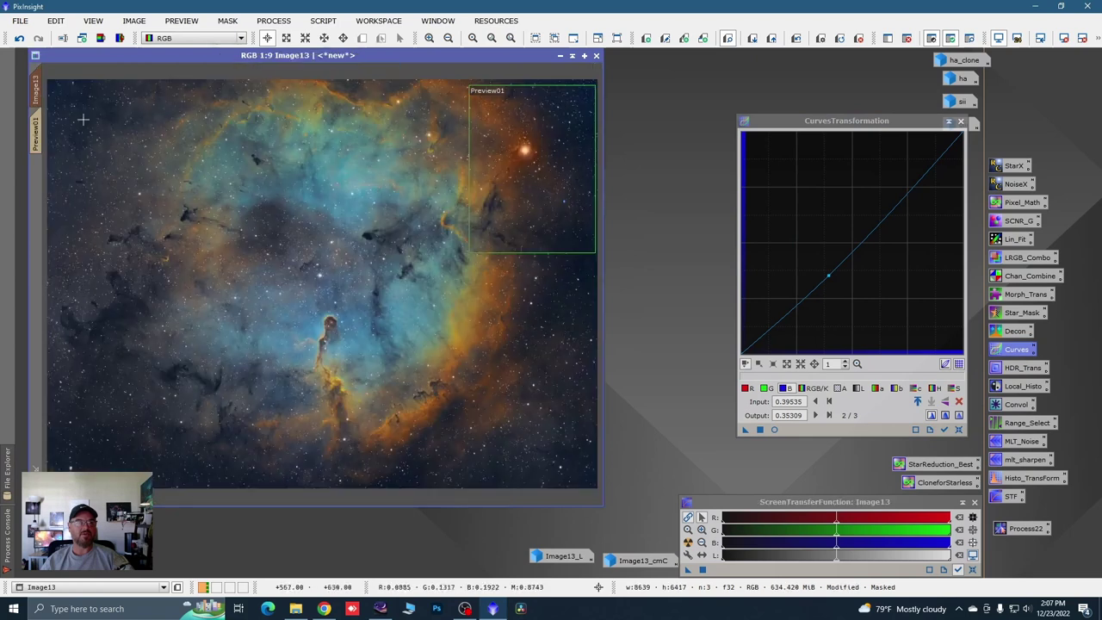
pyautogui.moveTo(743, 430); pyautogui.dragTo(591, 366)
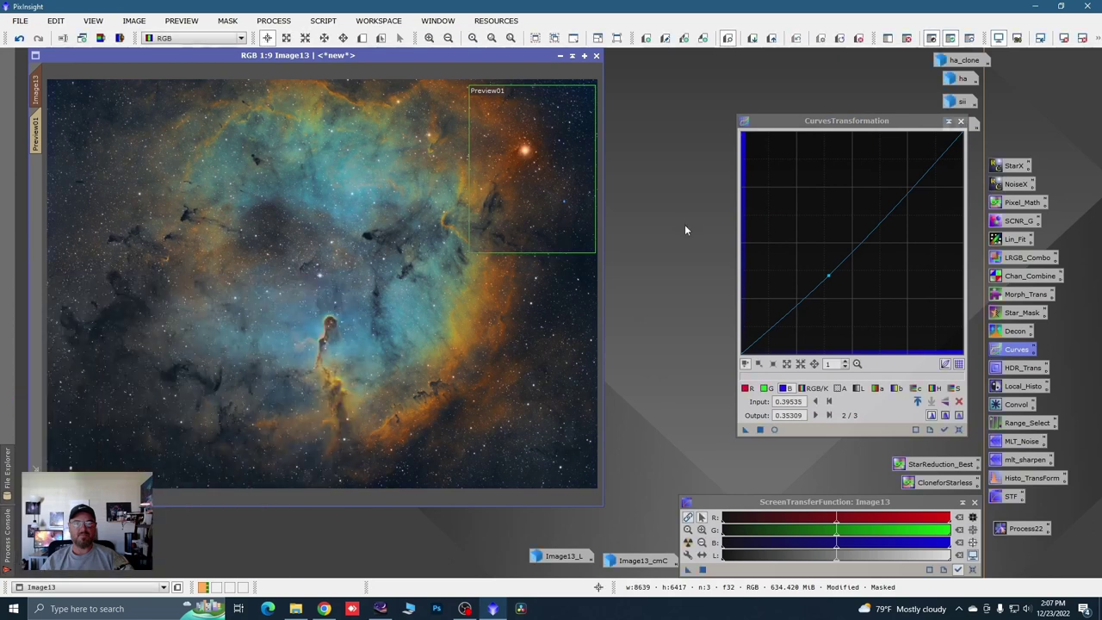
pyautogui.click(962, 122)
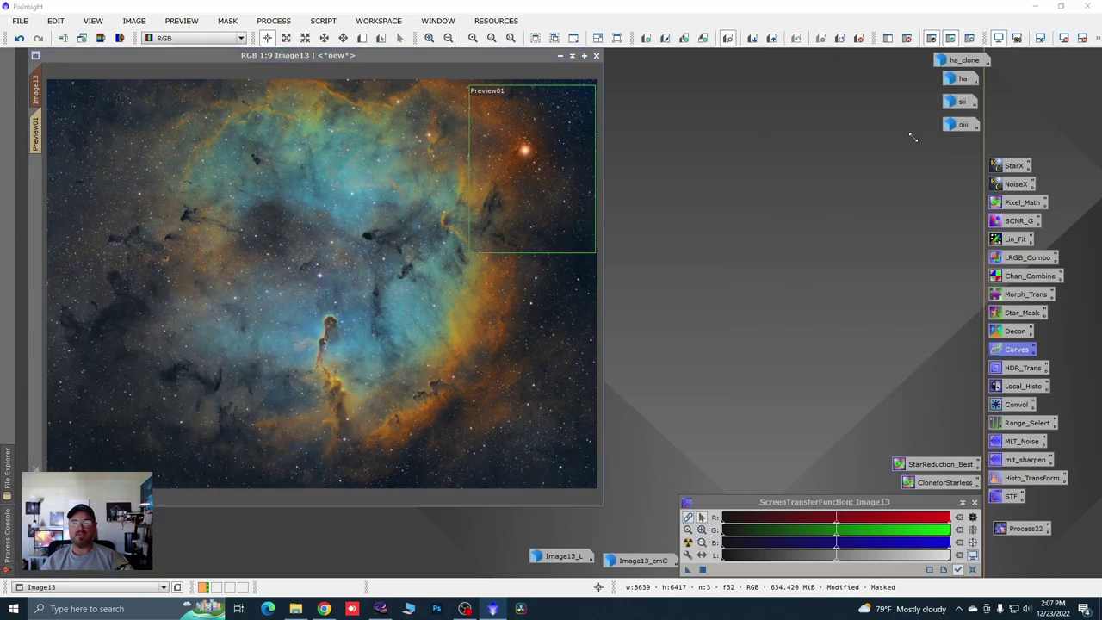
# Step: Delete Preview01 from Image13 and remove the image's luminance mask
pyautogui.rightClick(38, 134)
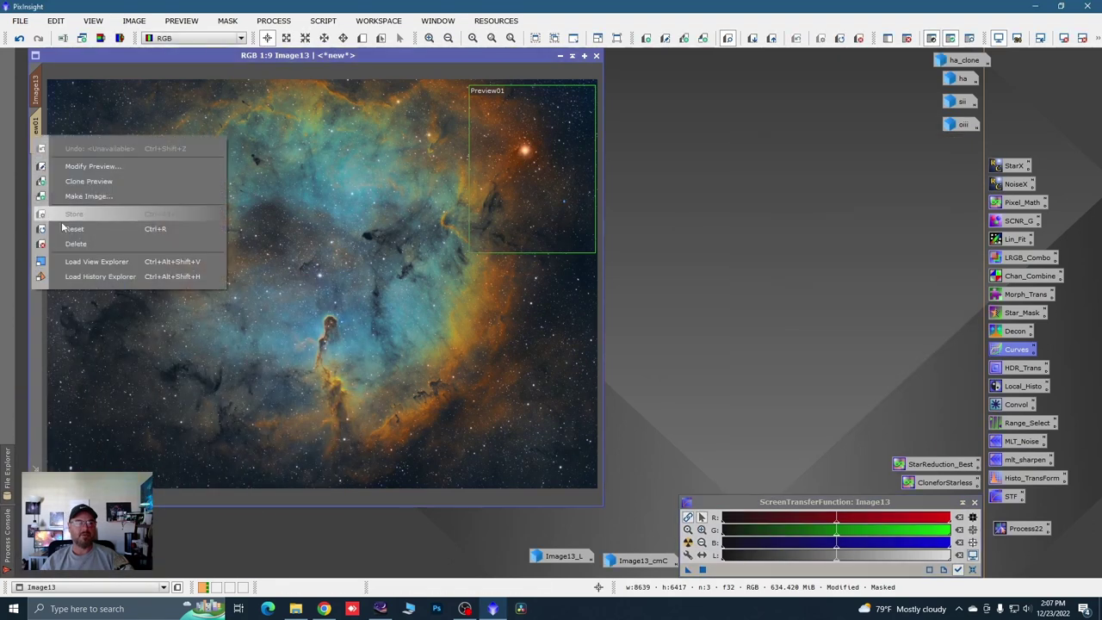
pyautogui.click(67, 246)
pyautogui.rightClick(219, 248)
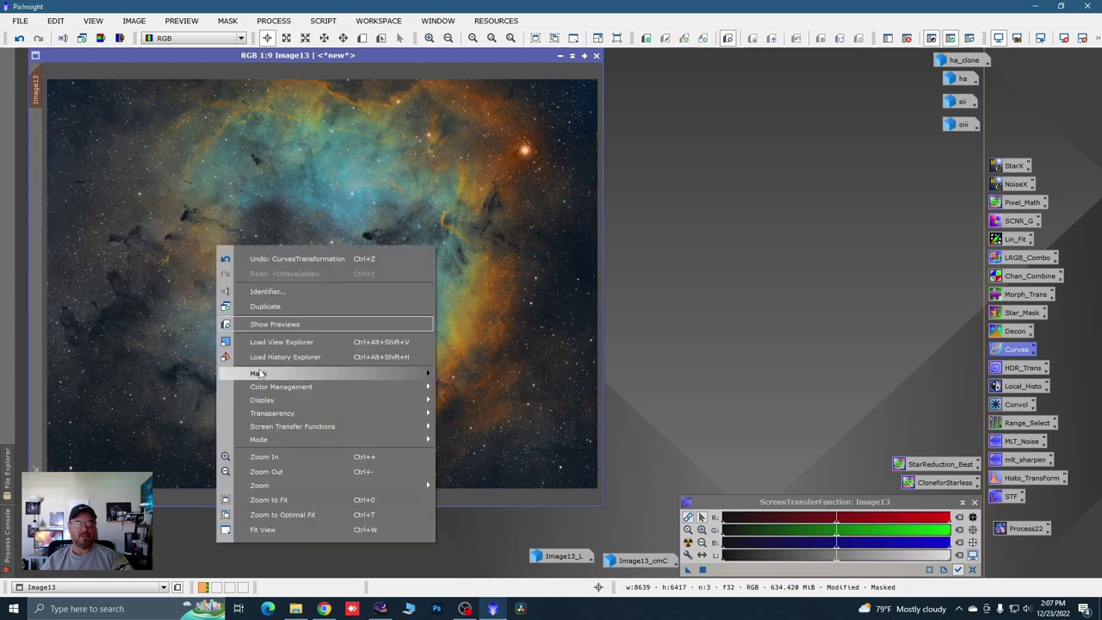
pyautogui.moveTo(380, 373)
pyautogui.click(465, 390)
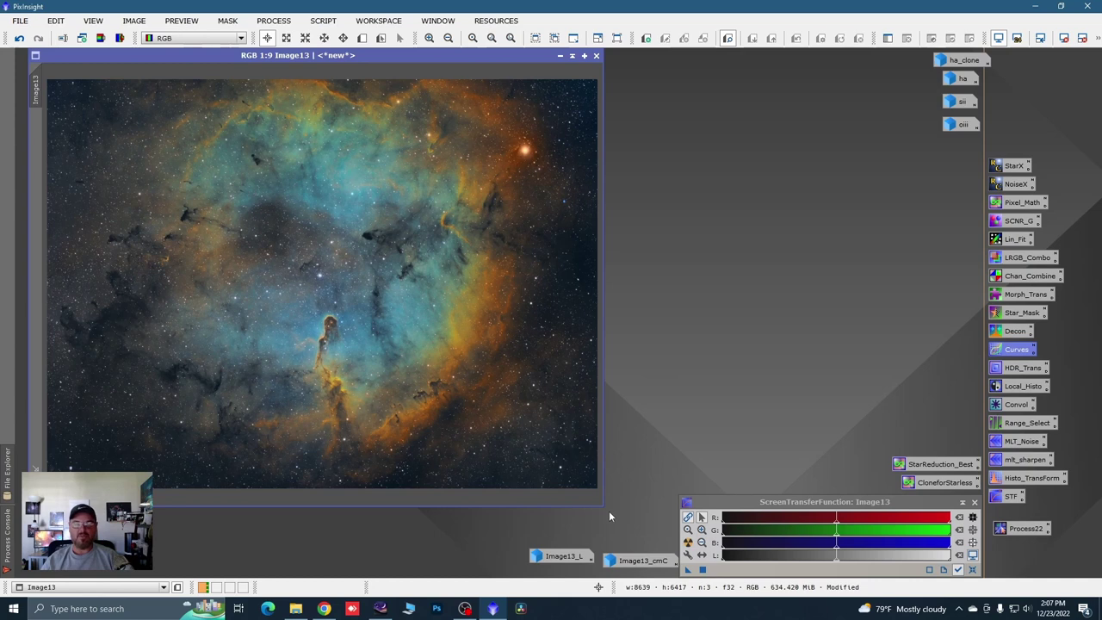
# Step: Widen the Image13 window slightly and run StarXTerminator on the image with Generate Star Image enabled
pyautogui.moveTo(607, 507); pyautogui.dragTo(633, 510)
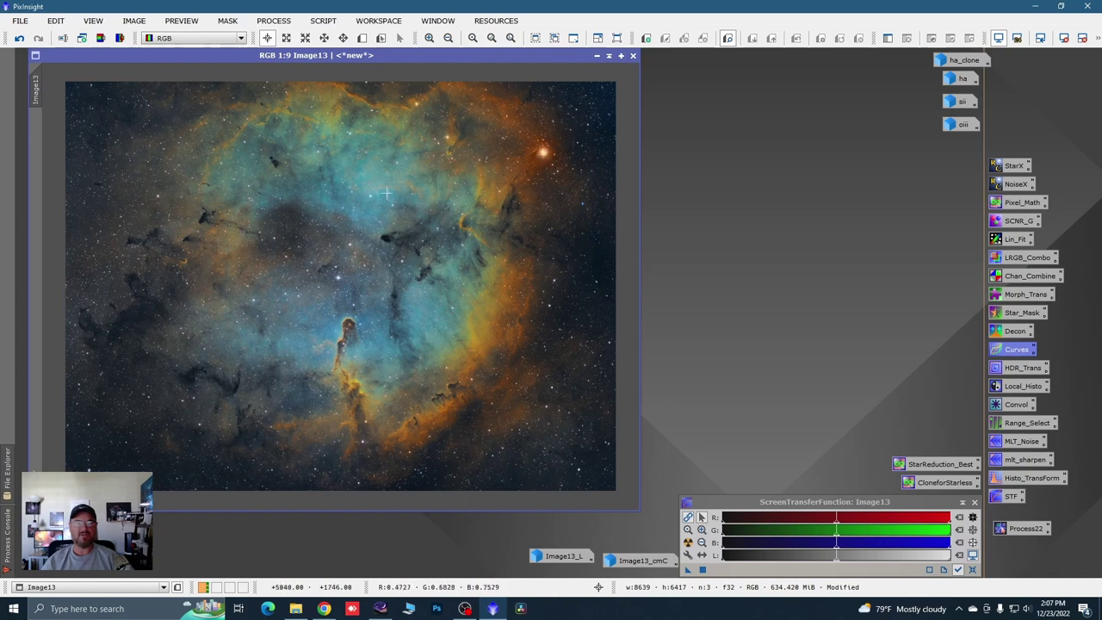
pyautogui.doubleClick(1011, 168)
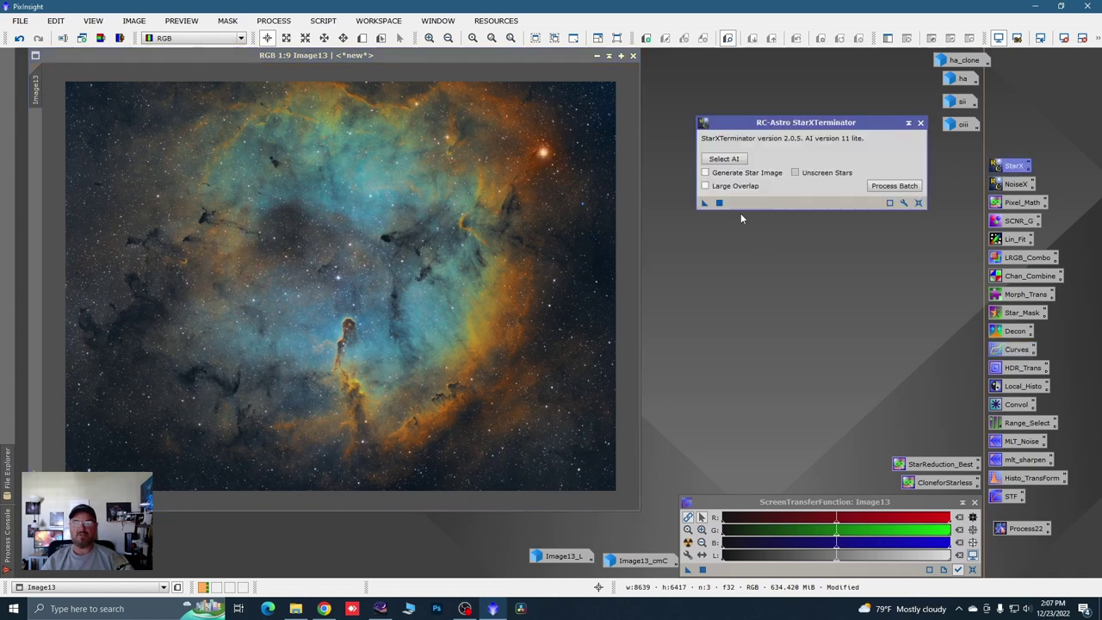
pyautogui.click(708, 173)
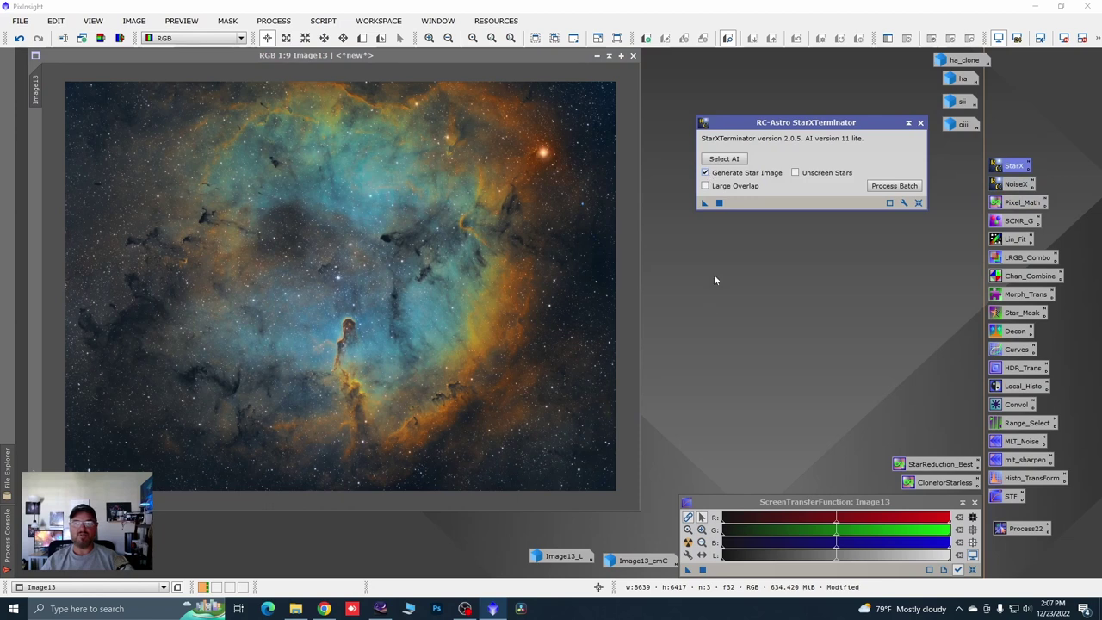
pyautogui.moveTo(704, 202); pyautogui.dragTo(466, 354)
pyautogui.moveTo(447, 352); pyautogui.dragTo(447, 351)
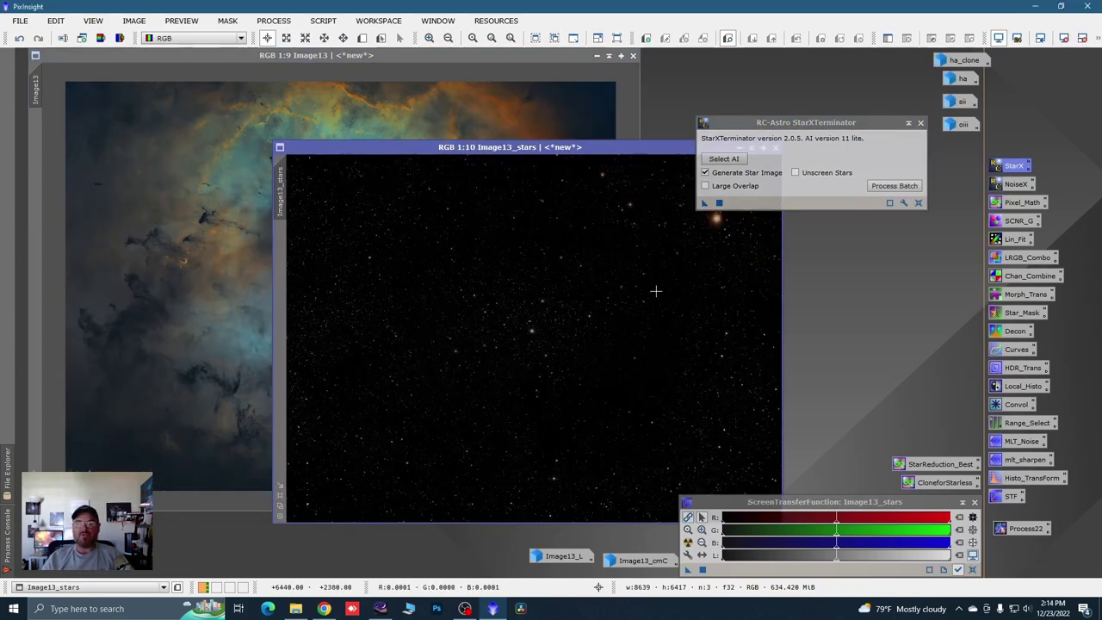
# Step: Close StarXTerminator and reposition the Image13_stars window over the starless Image13
pyautogui.moveTo(609, 148); pyautogui.dragTo(528, 158)
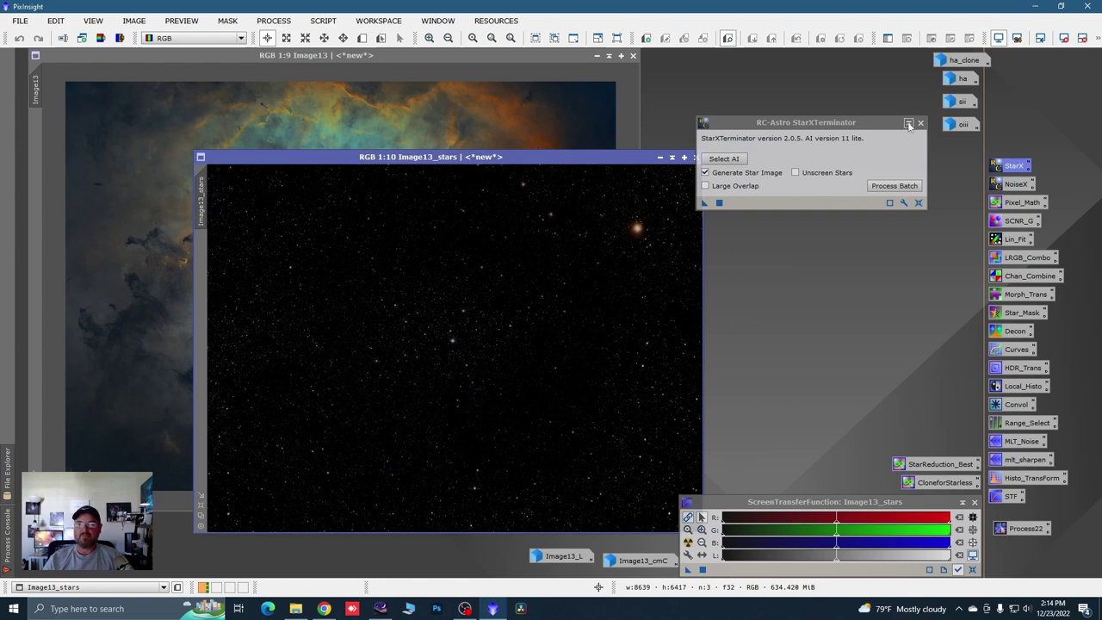
pyautogui.click(921, 122)
pyautogui.moveTo(631, 161); pyautogui.dragTo(645, 126)
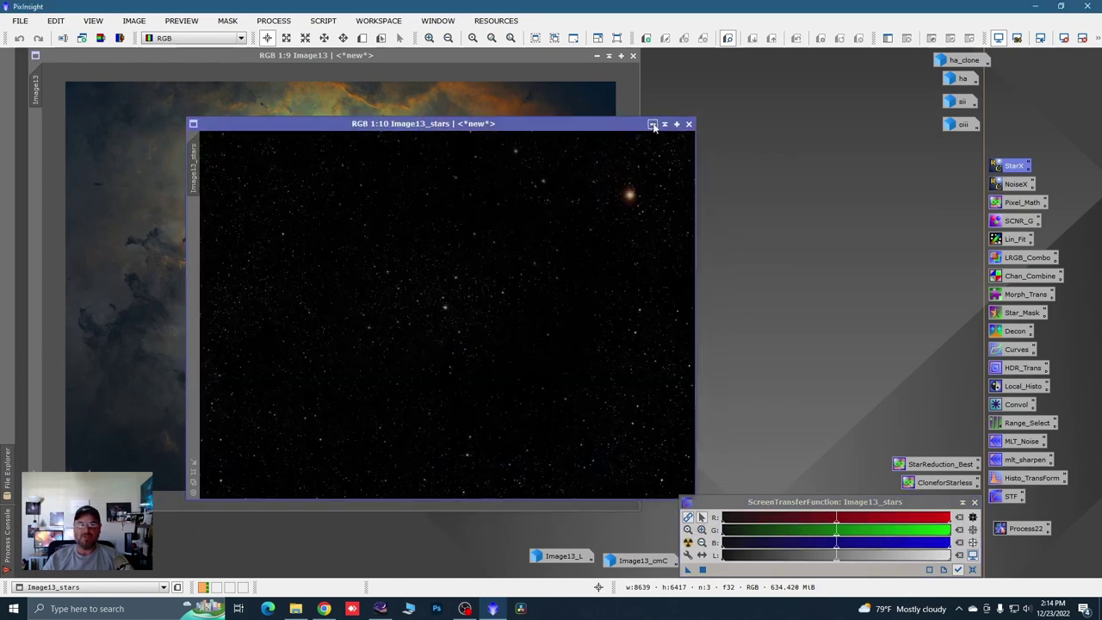
# Step: Iconize the Image13_stars window below Image13 and open RangeSelection with a real-time preview of Image13
pyautogui.click(654, 126)
pyautogui.moveTo(481, 316); pyautogui.dragTo(474, 558)
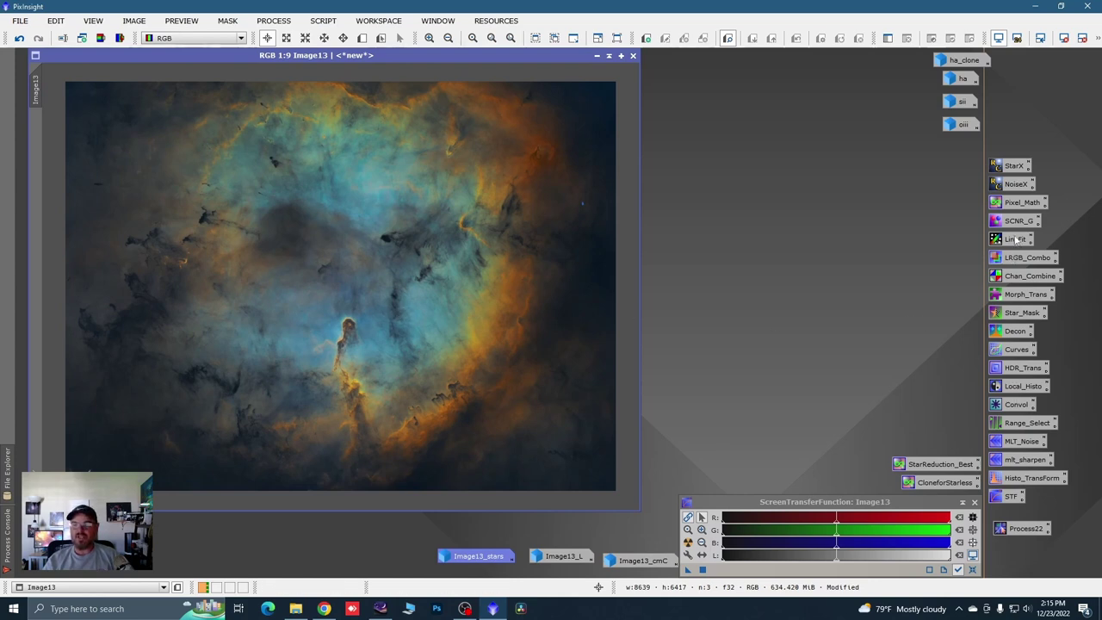
pyautogui.doubleClick(1025, 422)
pyautogui.moveTo(859, 111); pyautogui.dragTo(838, 153)
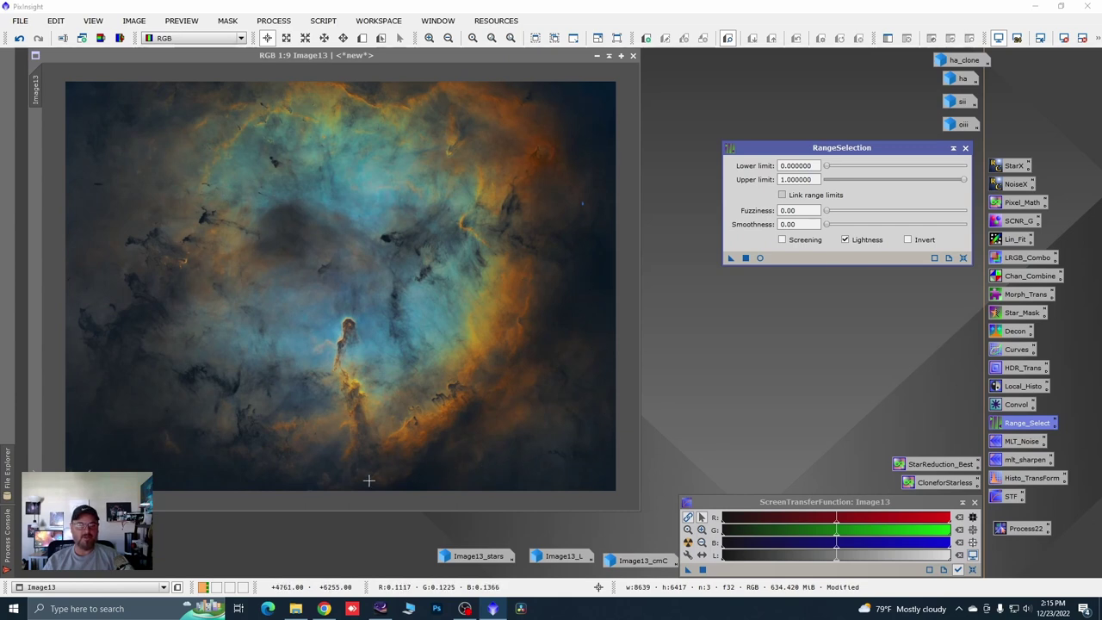
pyautogui.click(759, 257)
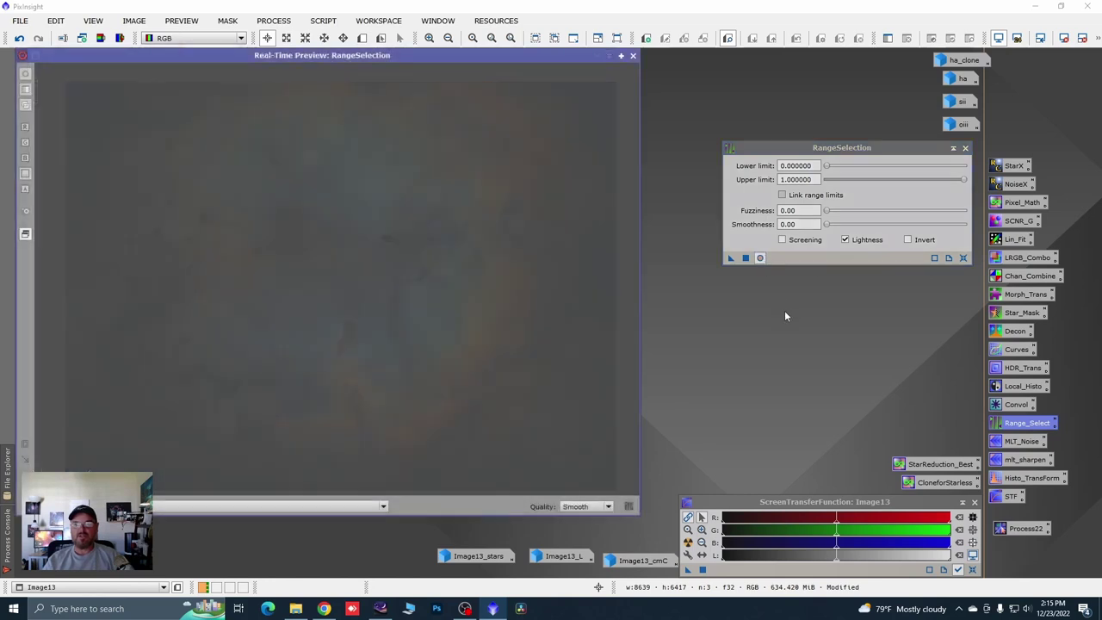
# Step: Generate a range mask from Image13 with lower limit 0.23 and smoothness 100, and close RangeSelection and its preview
pyautogui.moveTo(827, 167); pyautogui.dragTo(858, 168)
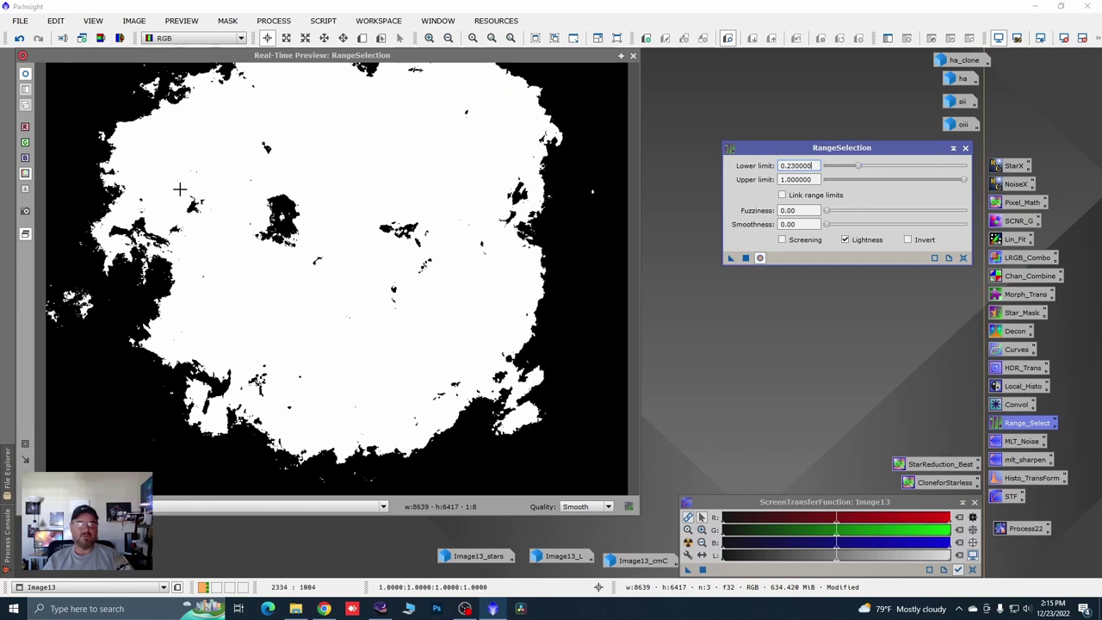
pyautogui.moveTo(830, 229); pyautogui.dragTo(967, 229)
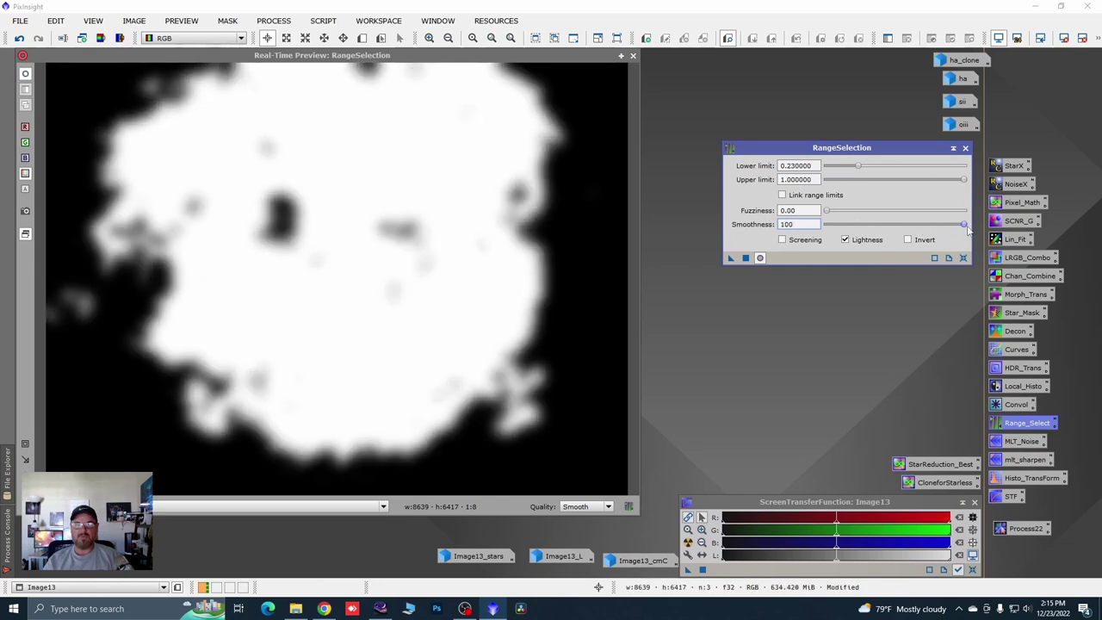
pyautogui.click(746, 257)
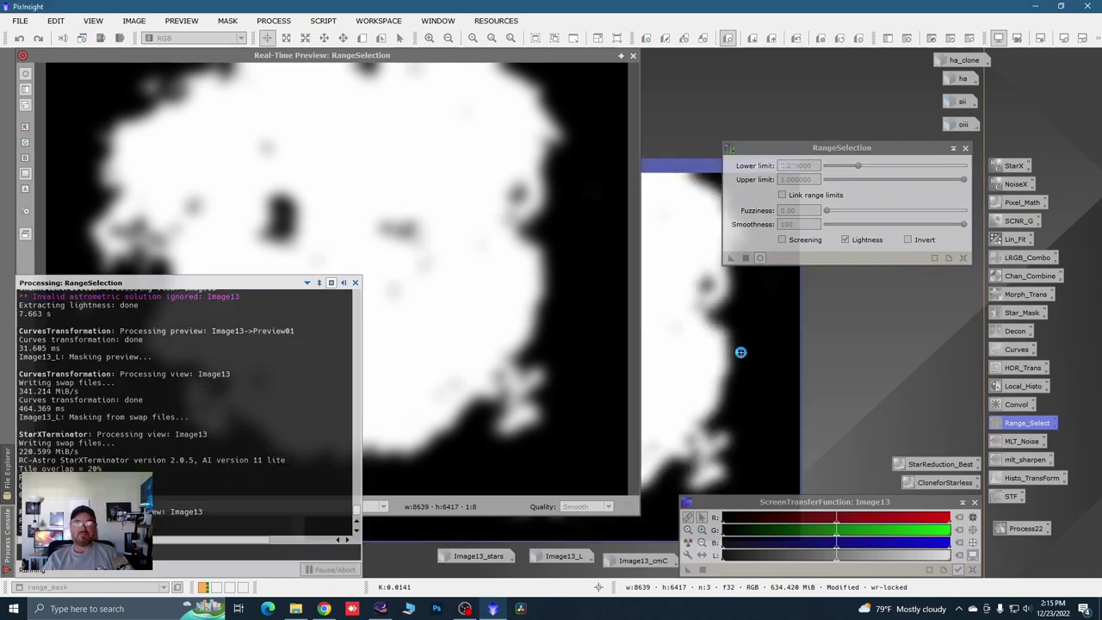
pyautogui.click(966, 147)
pyautogui.click(633, 55)
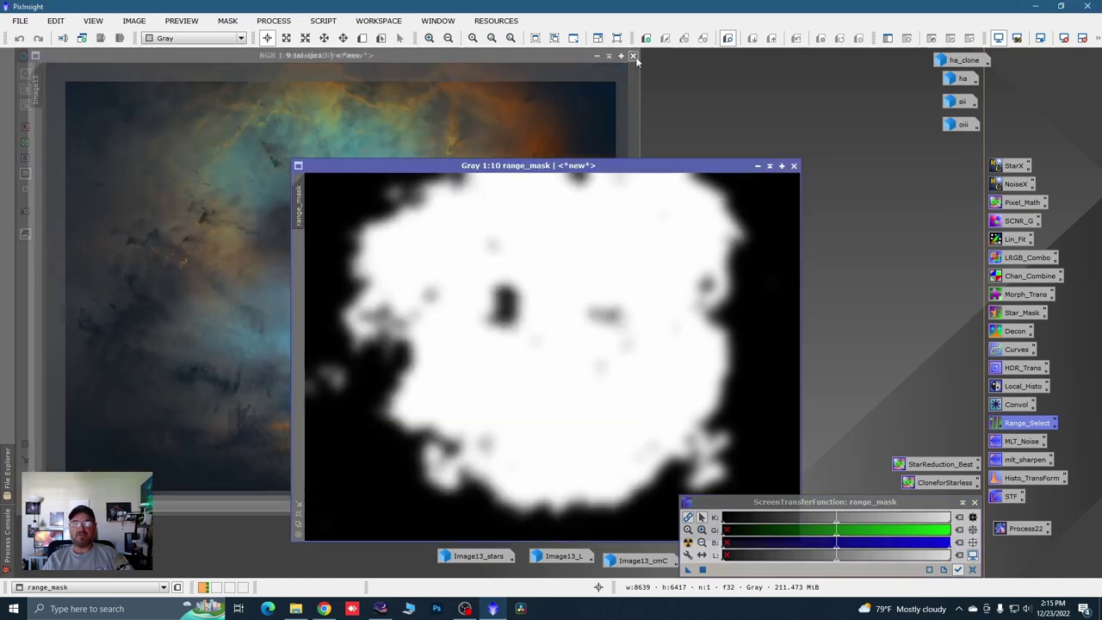
# Step: Blur range_mask using Convolution with a standard deviation of 74, checking the real-time preview, and close both windows
pyautogui.moveTo(622, 147); pyautogui.dragTo(474, 92)
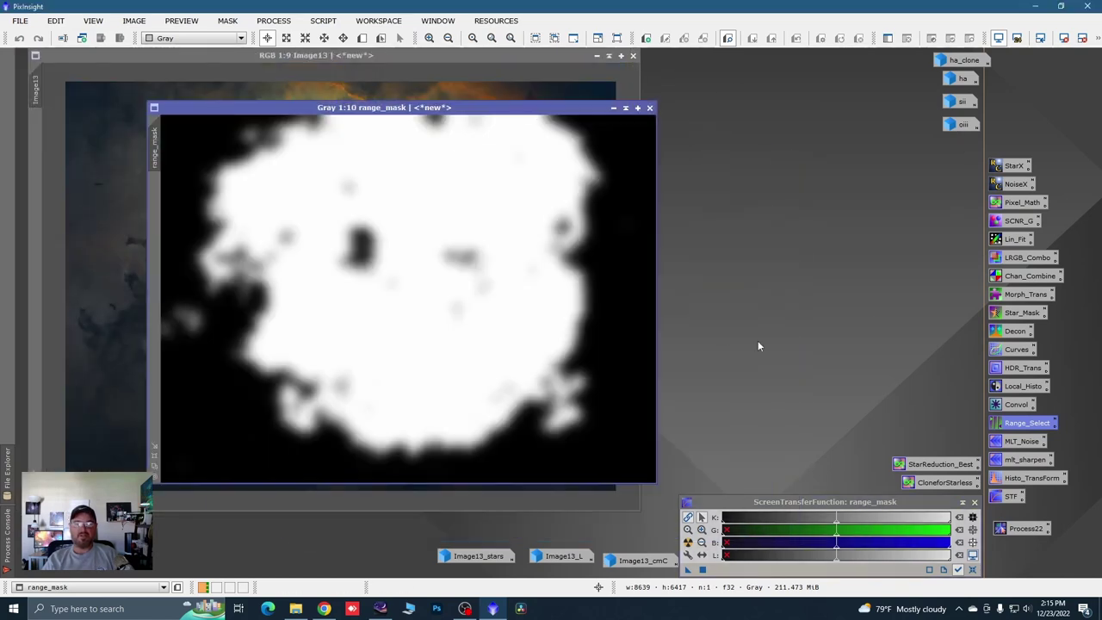
pyautogui.doubleClick(1018, 406)
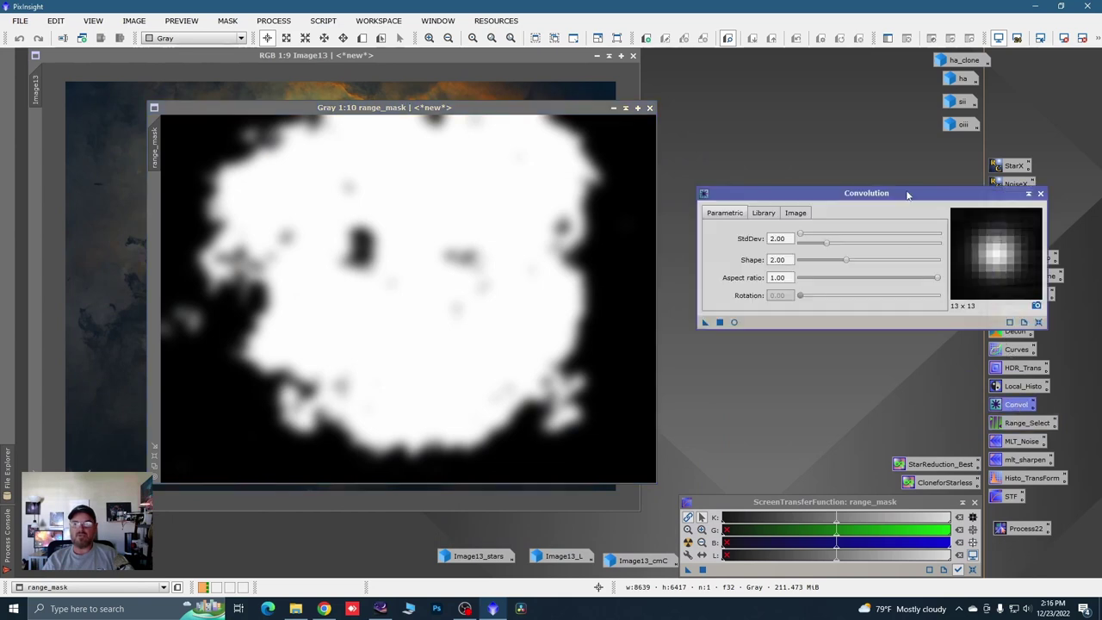
pyautogui.moveTo(908, 194); pyautogui.dragTo(933, 170)
pyautogui.click(760, 298)
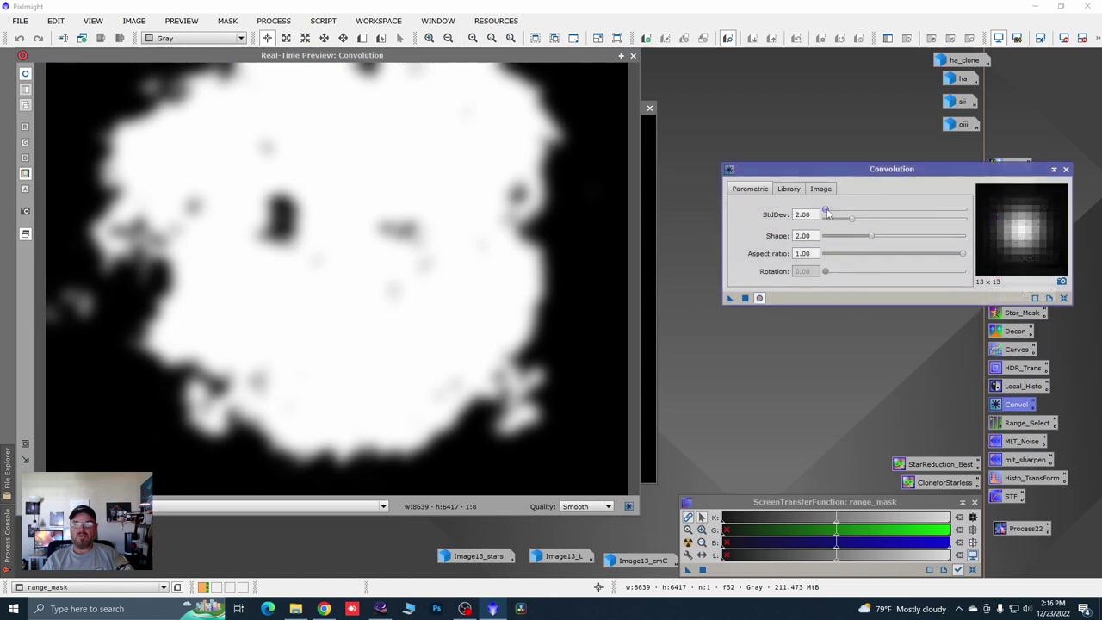
pyautogui.moveTo(827, 212); pyautogui.dragTo(864, 213)
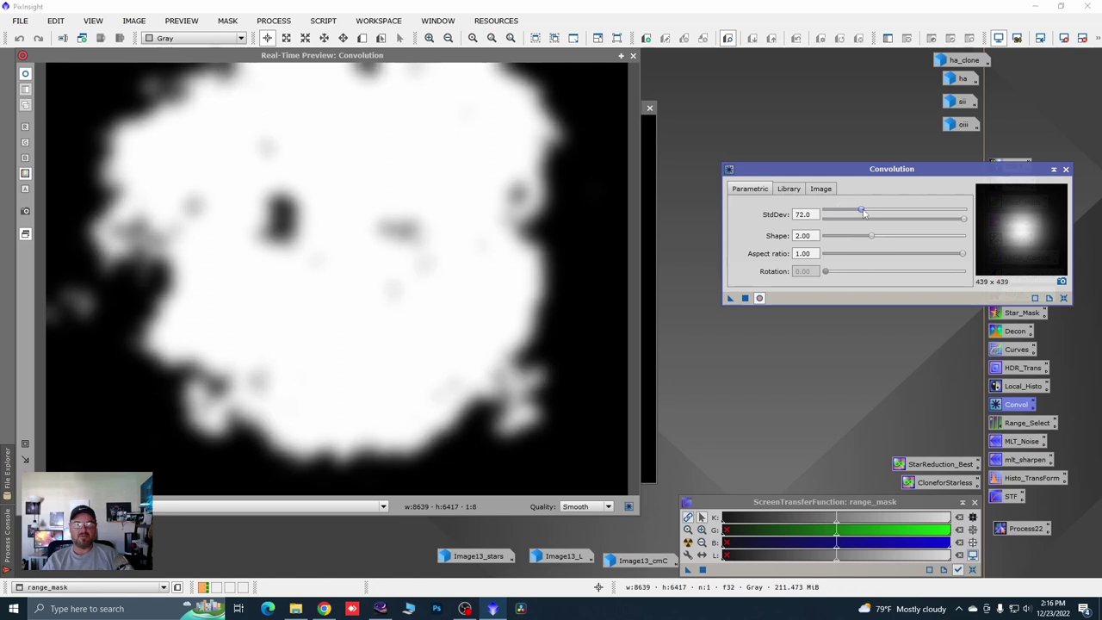
pyautogui.click(746, 299)
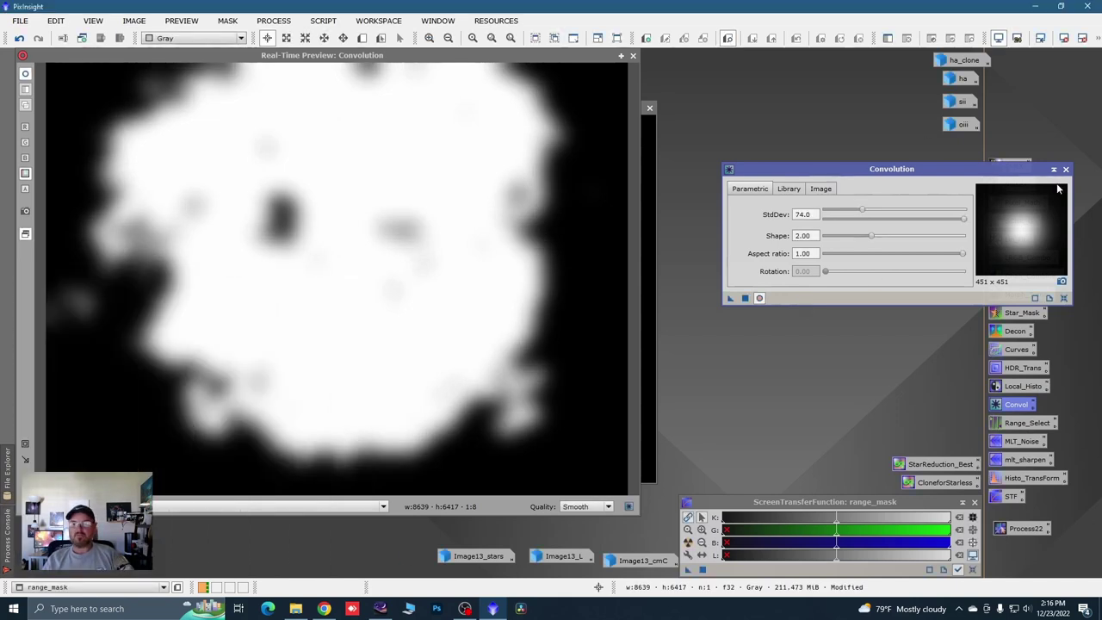
pyautogui.click(1066, 168)
pyautogui.click(633, 55)
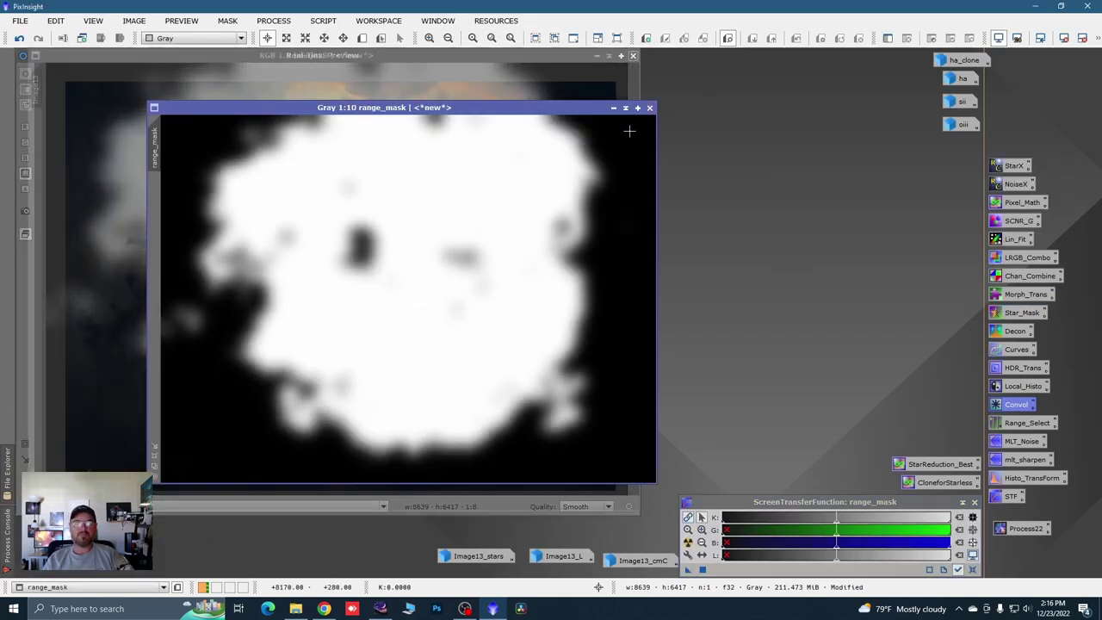
# Step: Apply range_mask to Image13 as its mask and iconize the mask window below the image
pyautogui.moveTo(297, 106); pyautogui.dragTo(422, 119)
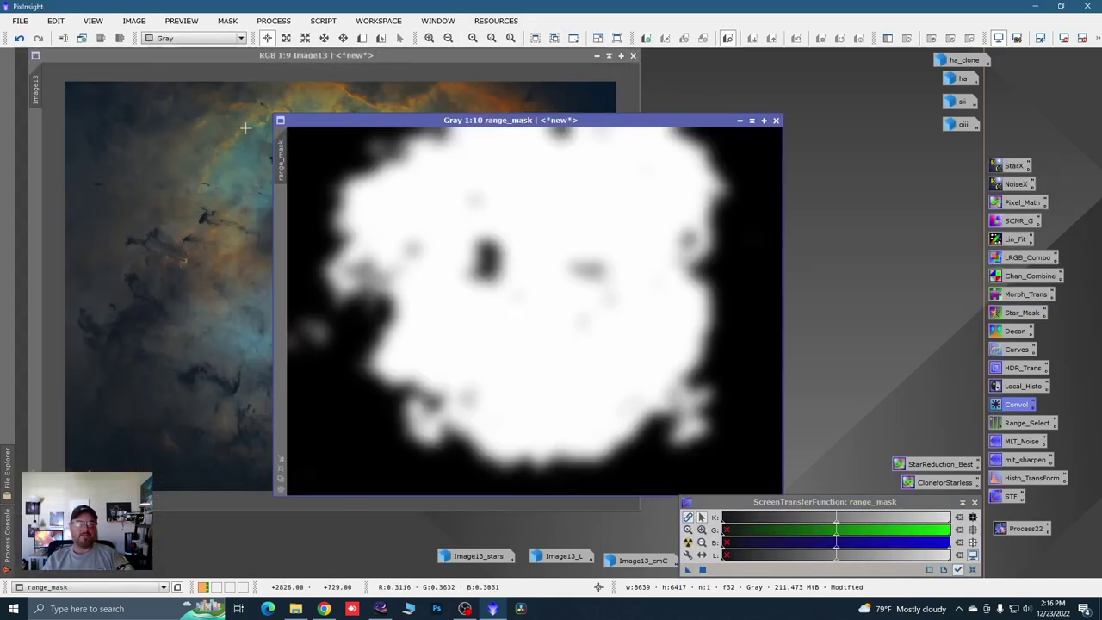
pyautogui.moveTo(168, 142); pyautogui.dragTo(38, 142)
pyautogui.click(738, 121)
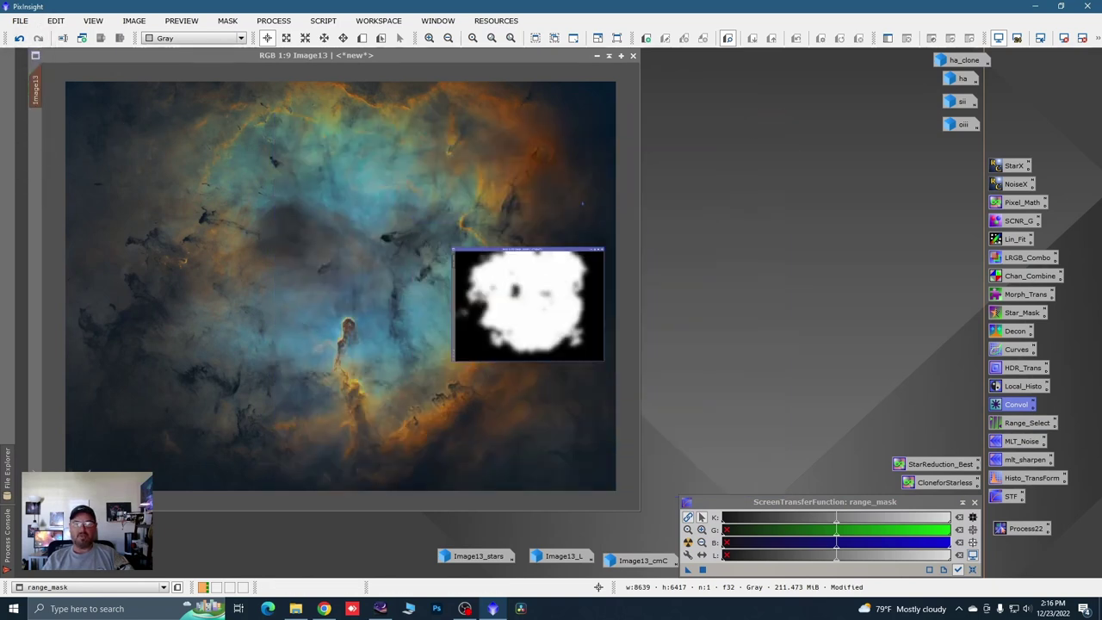
pyautogui.moveTo(564, 311); pyautogui.dragTo(385, 558)
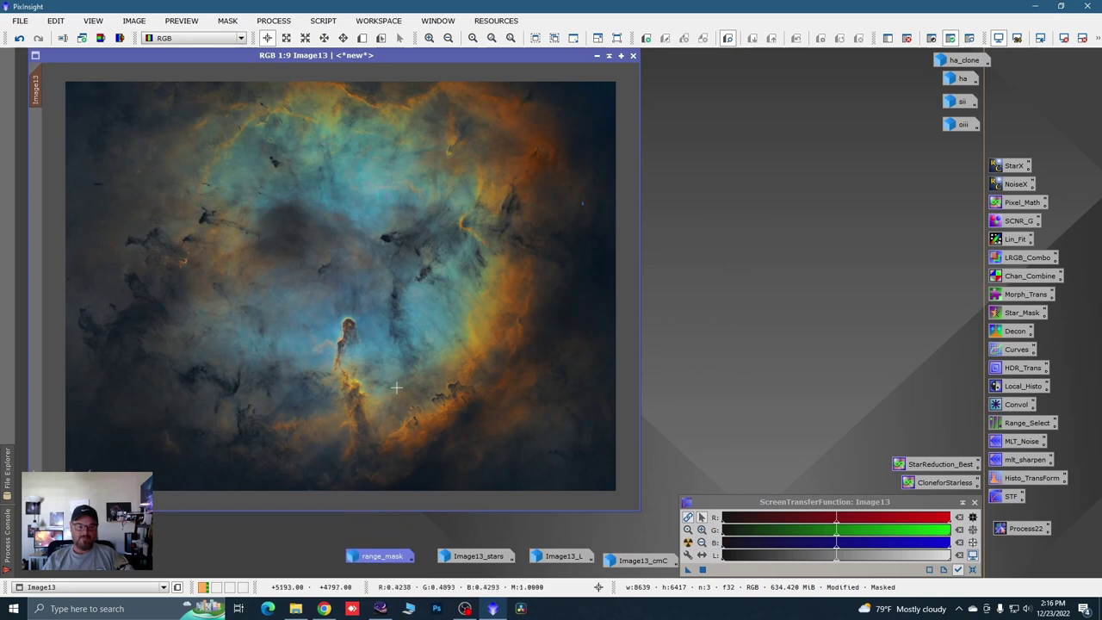
# Step: Show the mask overlay on Image13 and invert the mask to protect the bright nebula core
pyautogui.rightClick(387, 55)
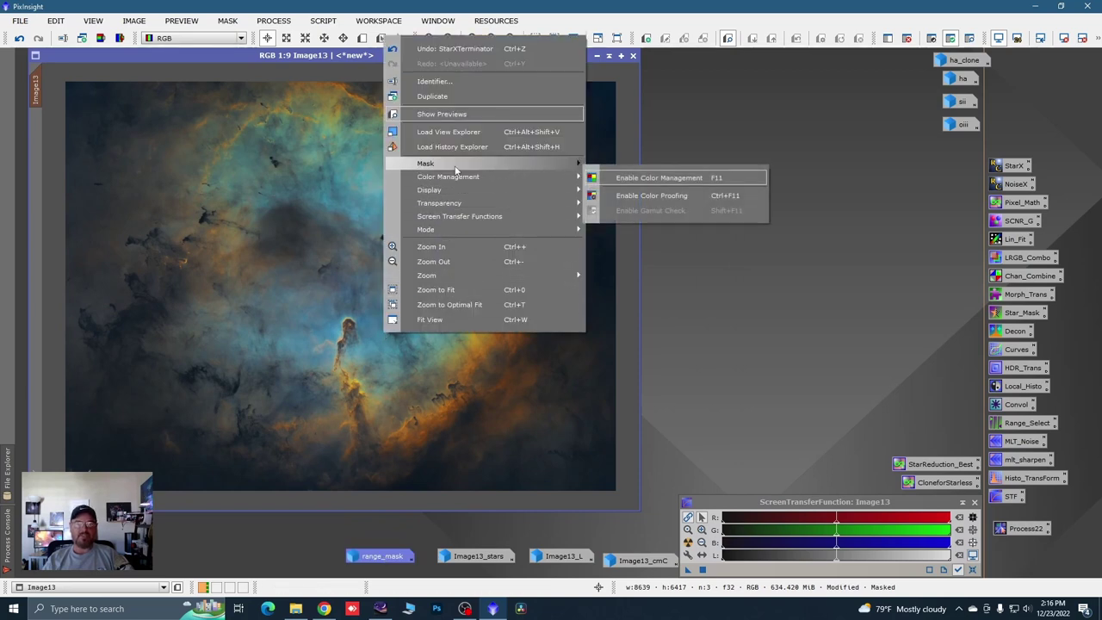
pyautogui.moveTo(457, 164)
pyautogui.click(634, 228)
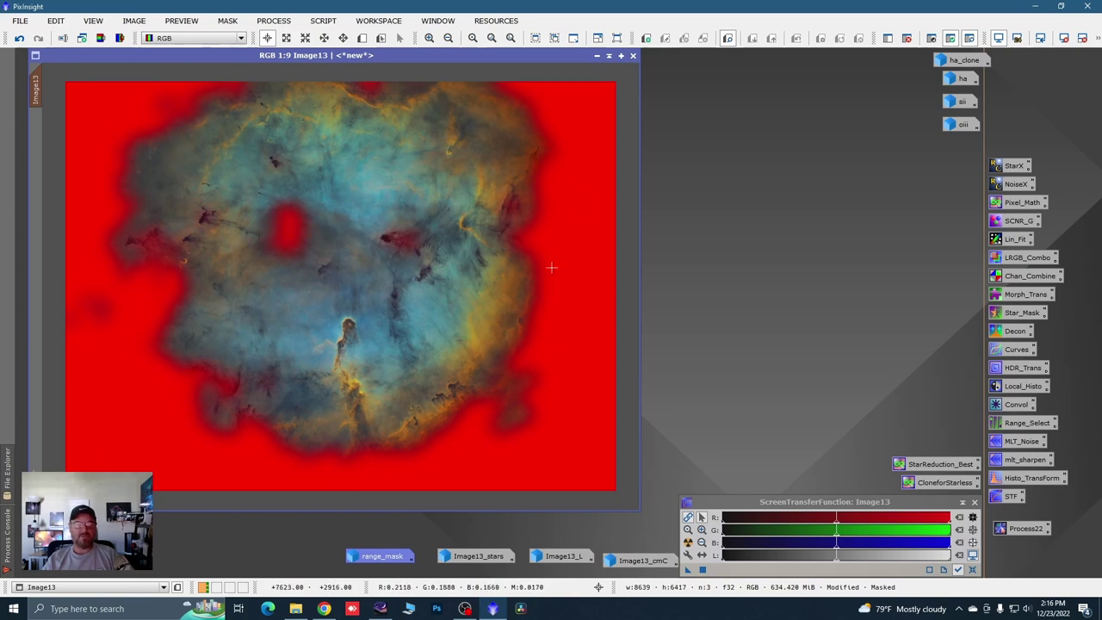
pyautogui.rightClick(349, 255)
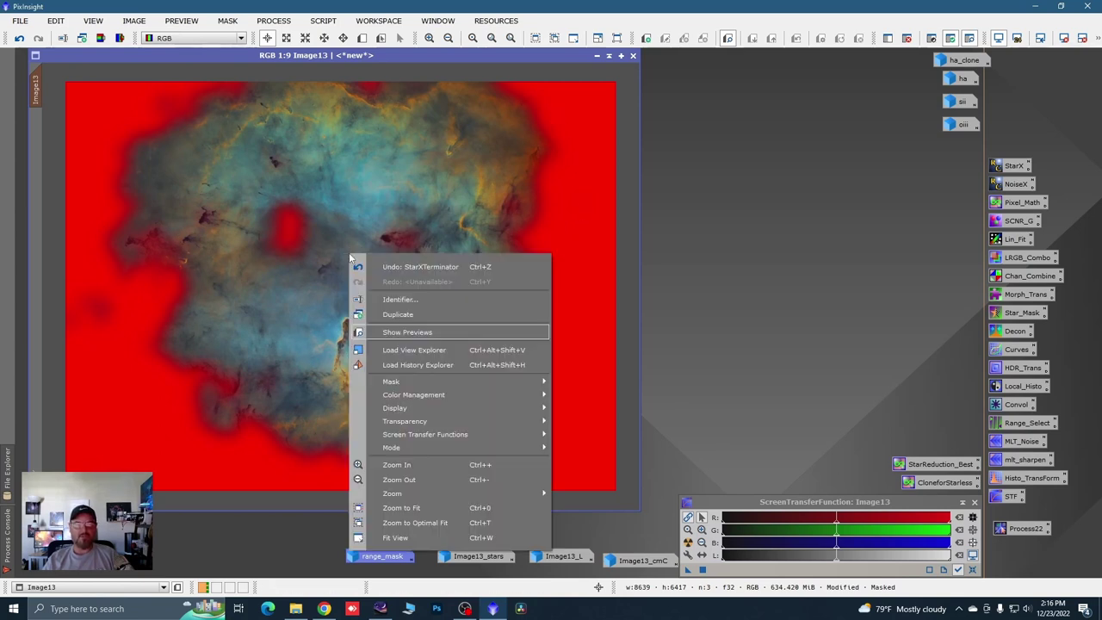
pyautogui.moveTo(516, 382)
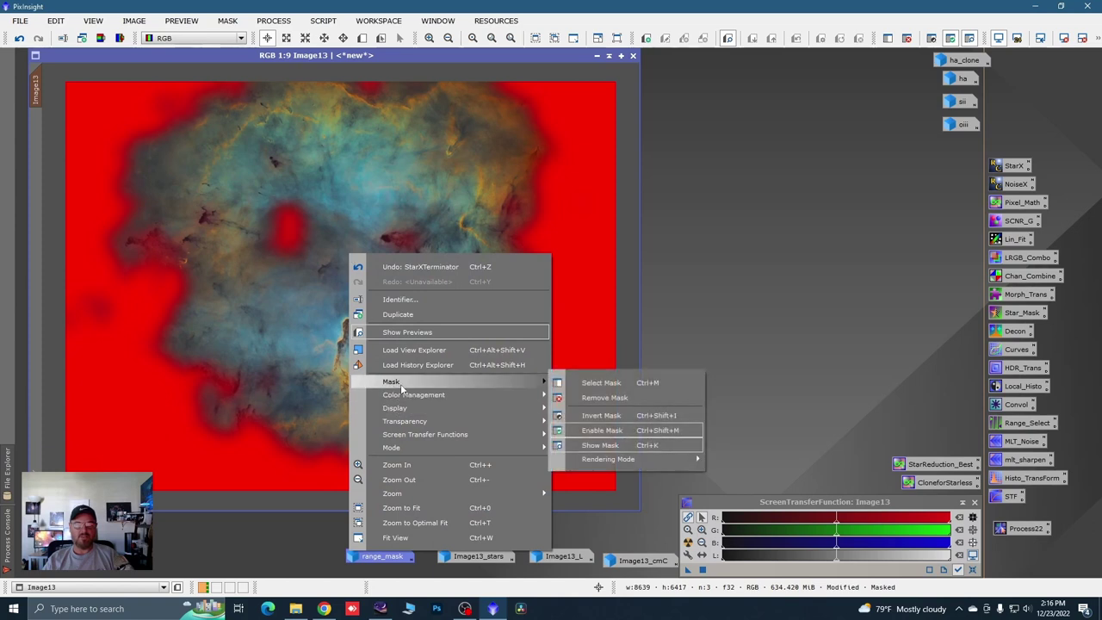
pyautogui.click(600, 416)
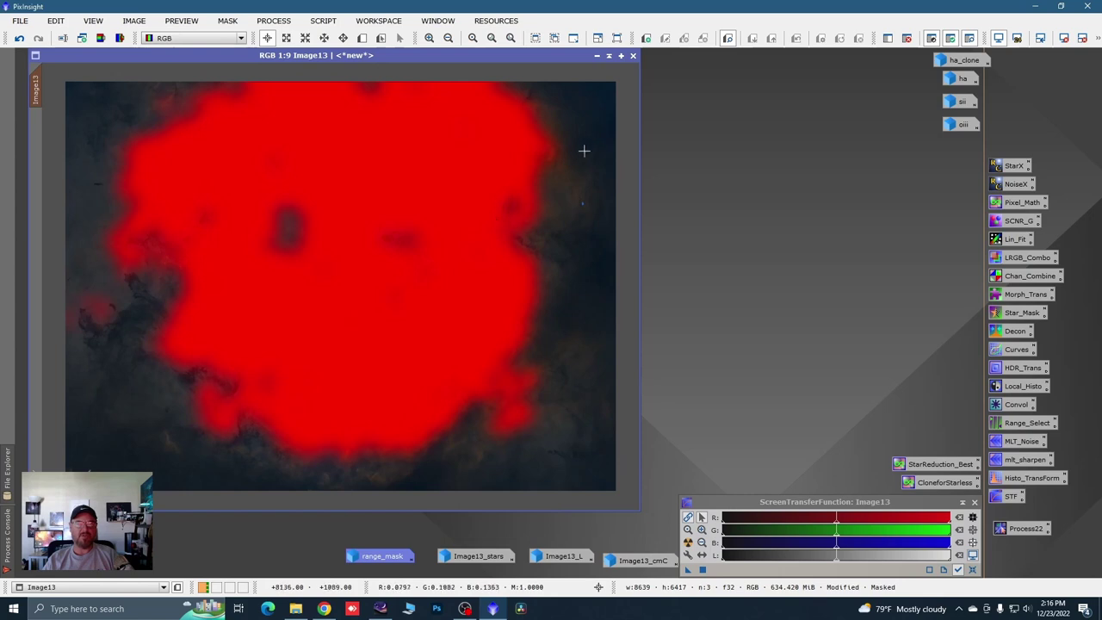
# Step: Hide the mask overlay on Image13 while keeping the inverted mask enabled
pyautogui.rightClick(387, 201)
pyautogui.moveTo(464, 328)
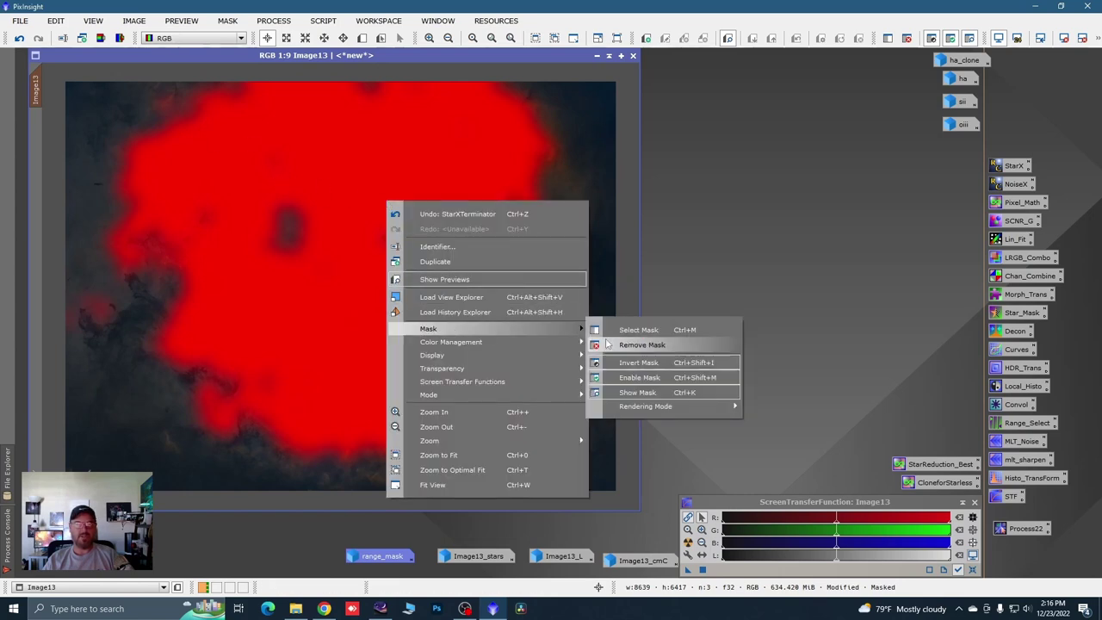
pyautogui.click(638, 392)
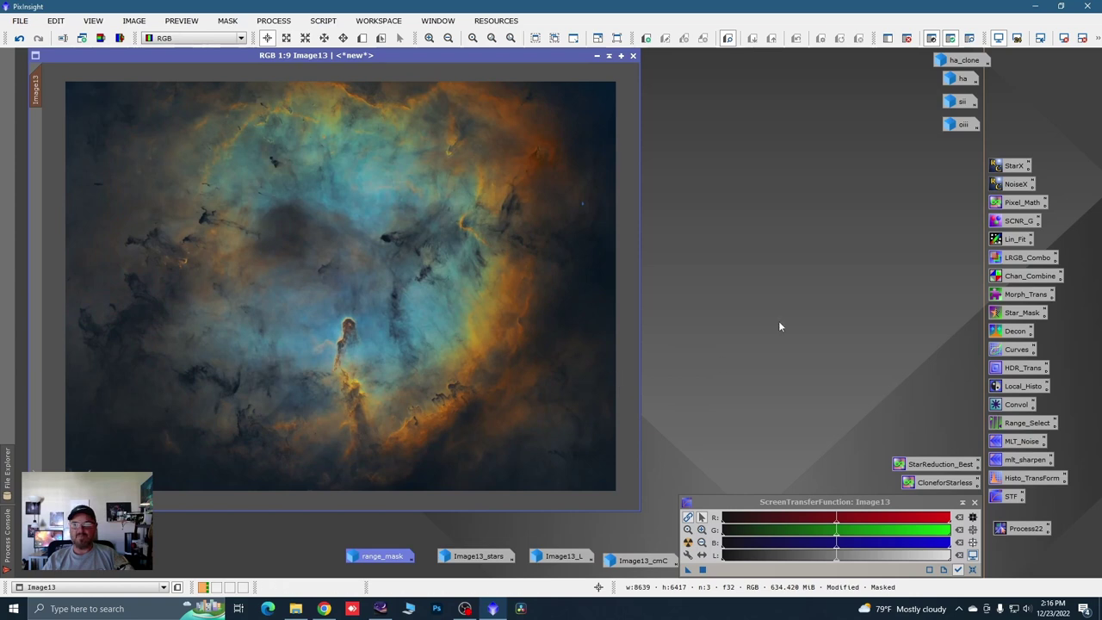
# Step: Enter the single RGB/K expression Image13+Image13_stars*.8 in PixelMath using the Expression Editor
pyautogui.doubleClick(1008, 203)
pyautogui.moveTo(740, 283); pyautogui.dragTo(893, 158)
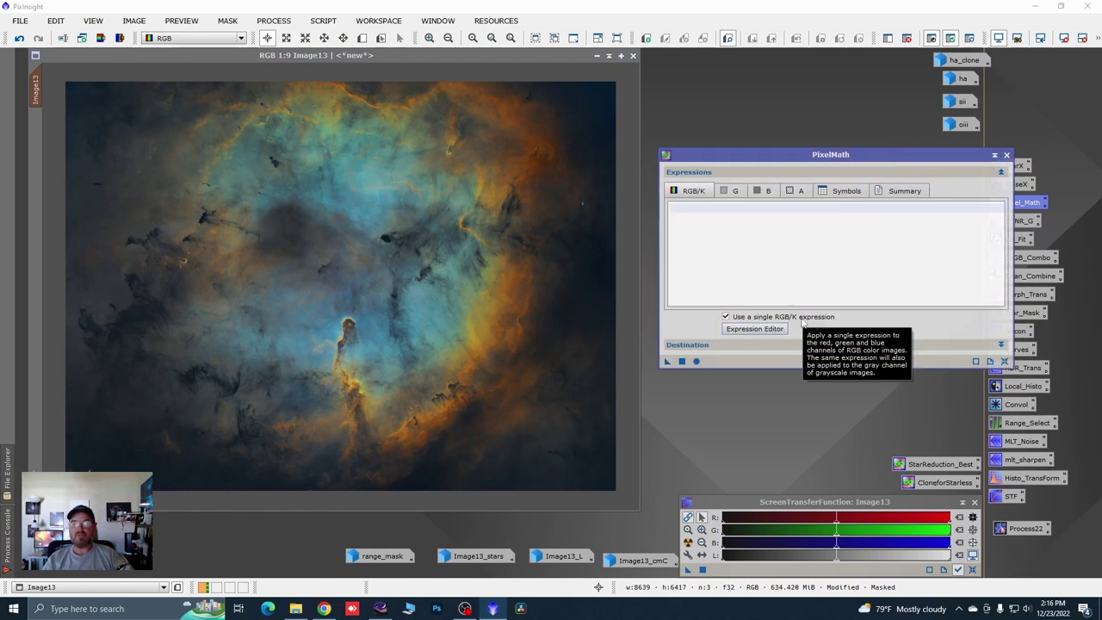
pyautogui.click(756, 329)
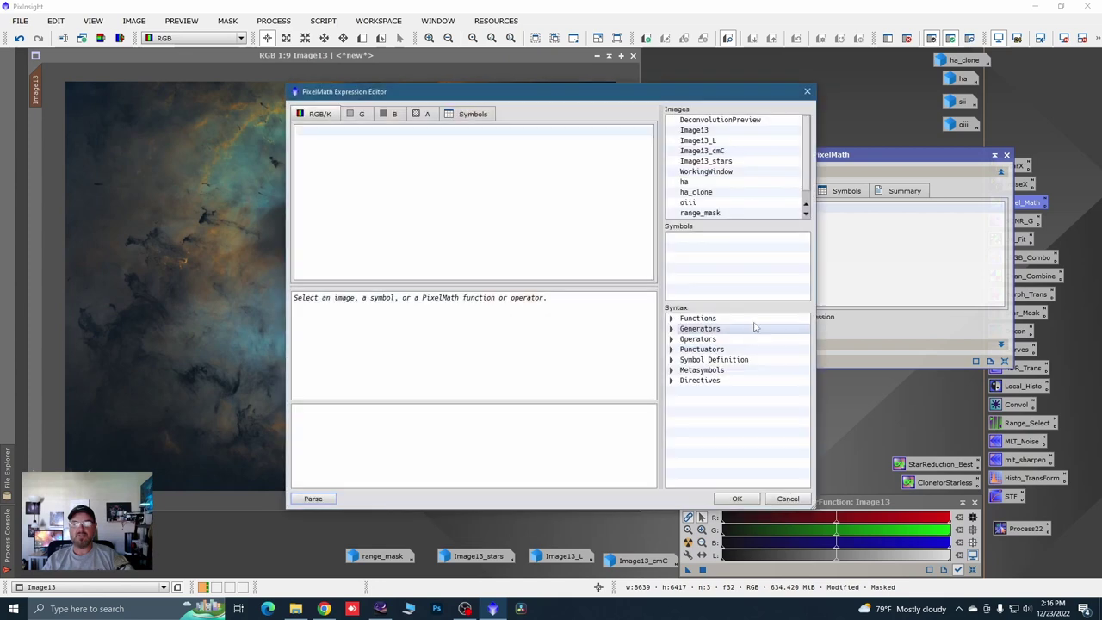
pyautogui.moveTo(643, 95); pyautogui.dragTo(869, 97)
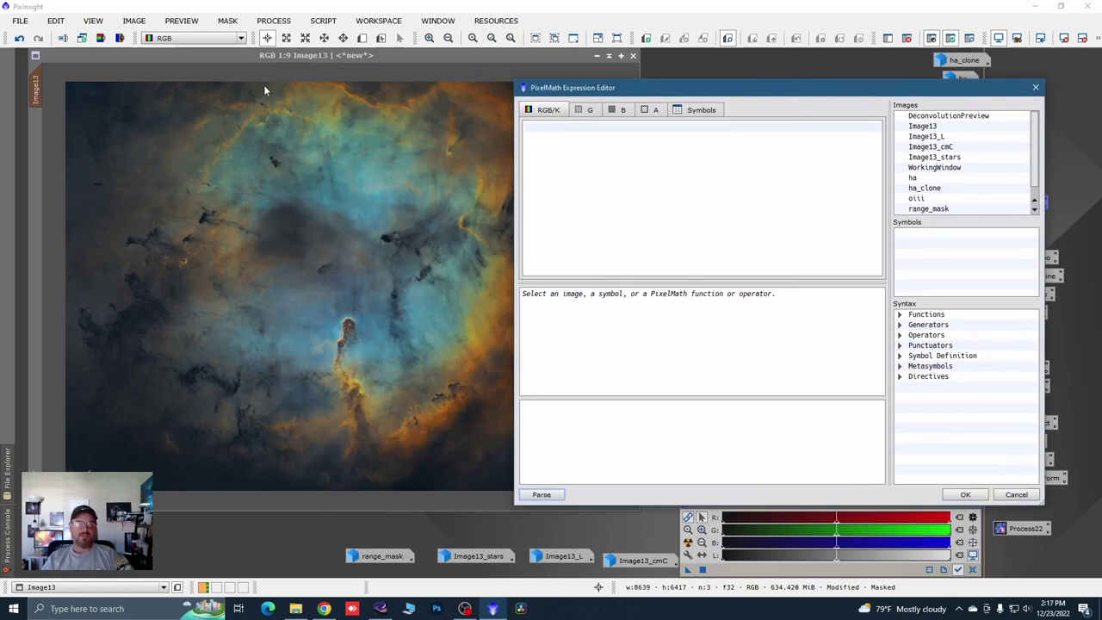
pyautogui.doubleClick(922, 126)
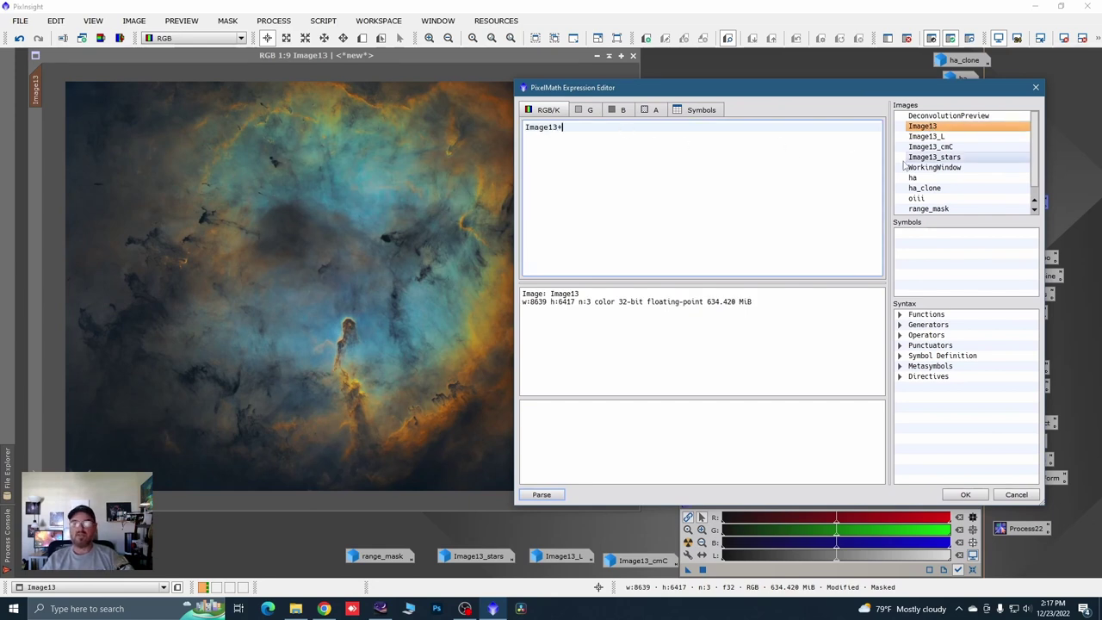
pyautogui.doubleClick(937, 158)
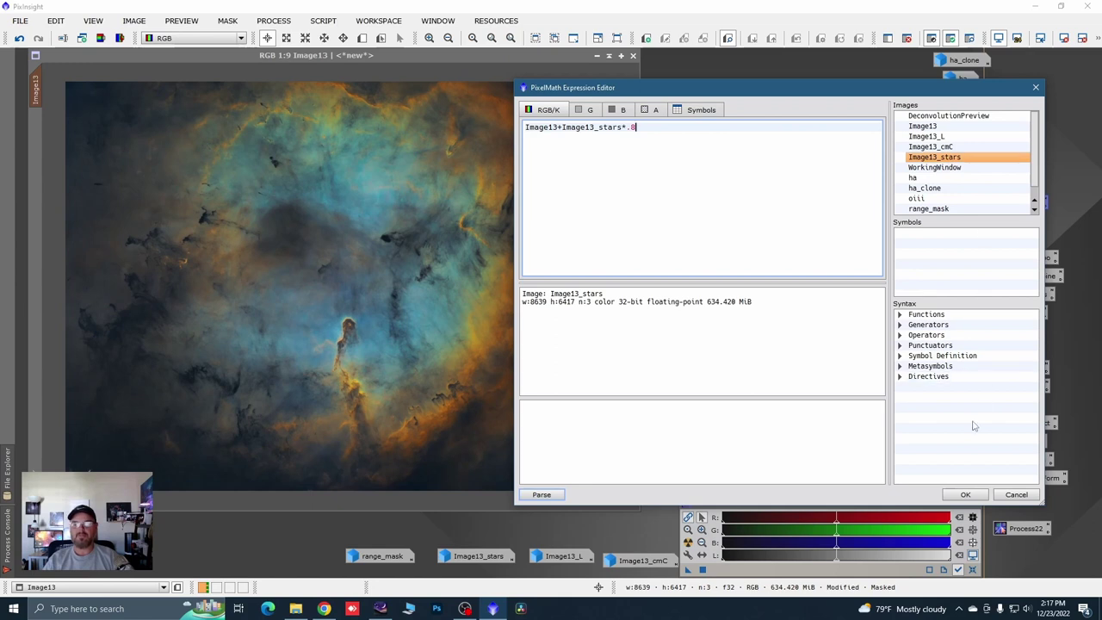
pyautogui.click(964, 493)
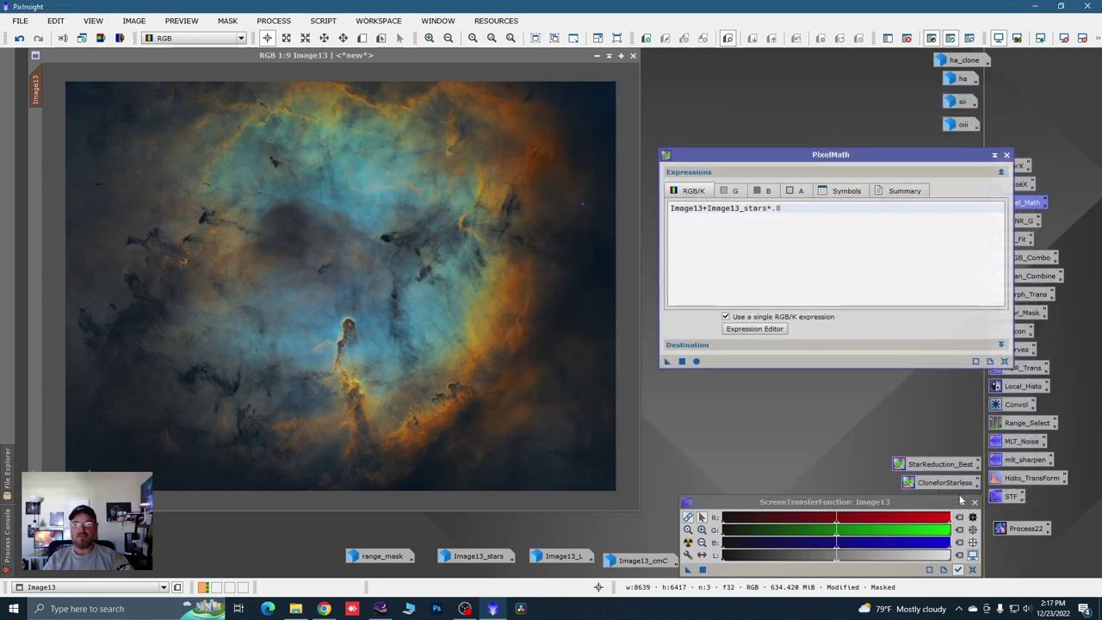
# Step: Apply the PixelMath expression to Image13 with Replace target image, and collapse the PixelMath window beside the process icons
pyautogui.click(999, 345)
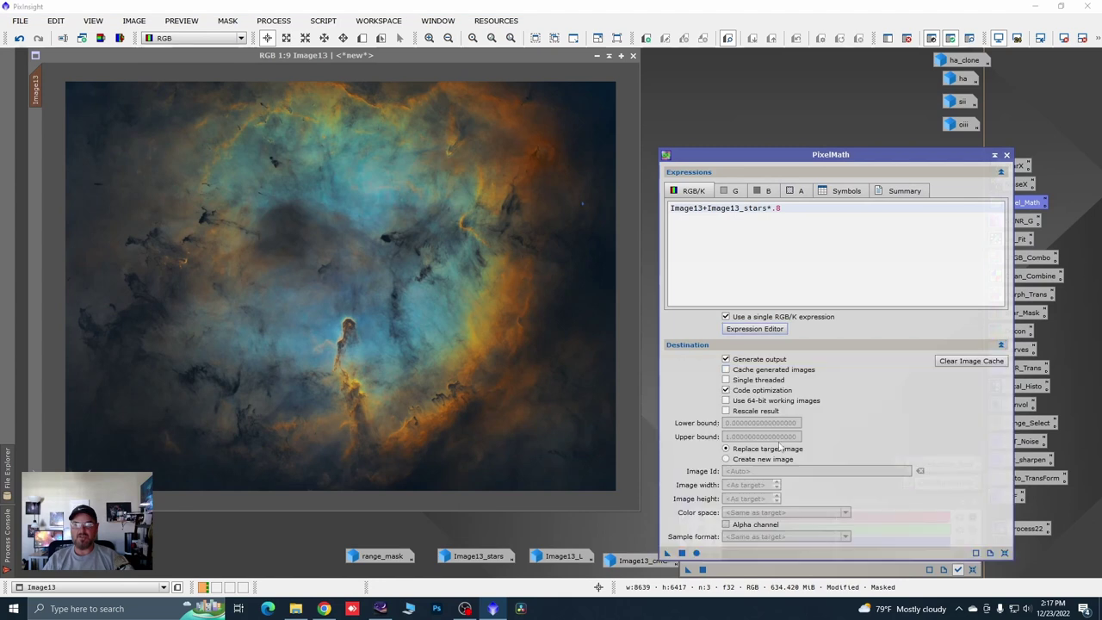
pyautogui.moveTo(667, 556); pyautogui.dragTo(543, 442)
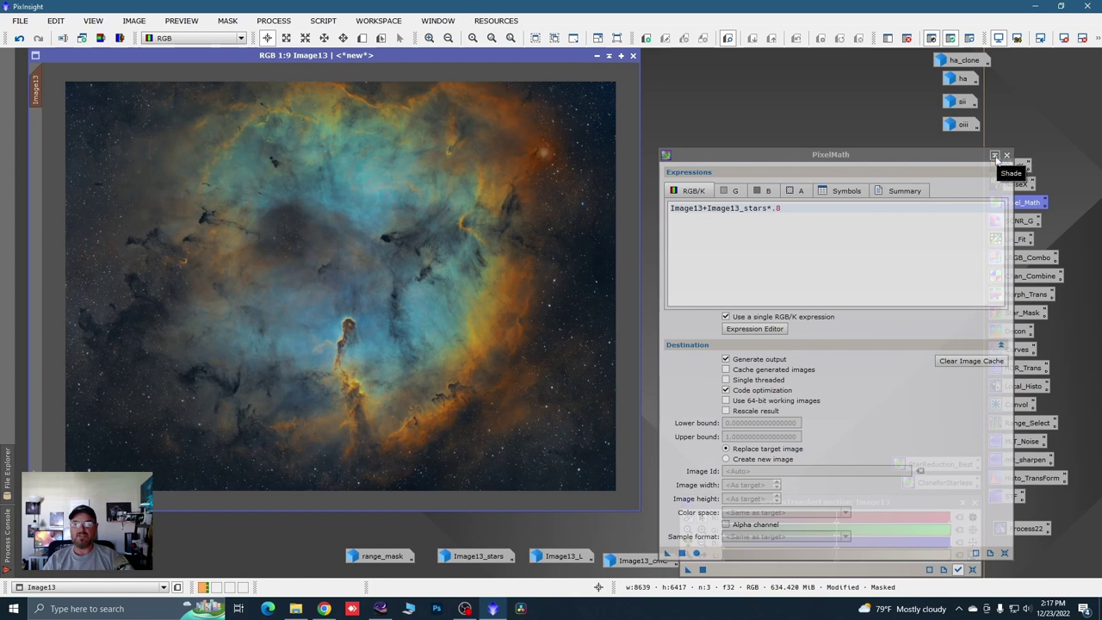
pyautogui.click(1006, 156)
pyautogui.moveTo(836, 358); pyautogui.dragTo(951, 156)
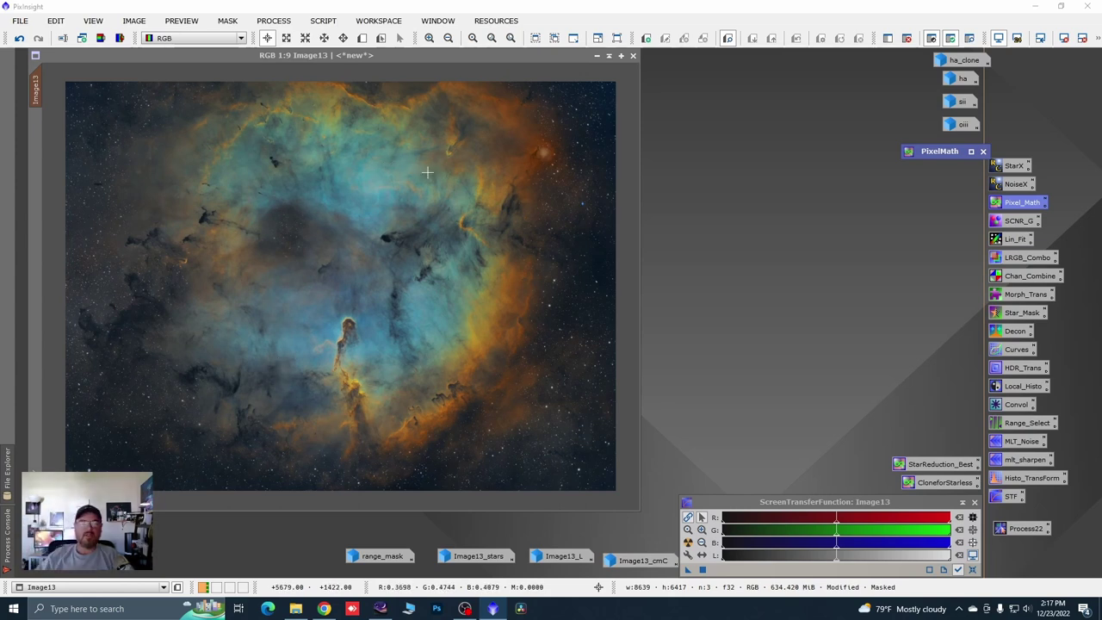
# Step: Invert the mask on Image13 again to protect the outer background and expose the nebula core
pyautogui.rightClick(366, 230)
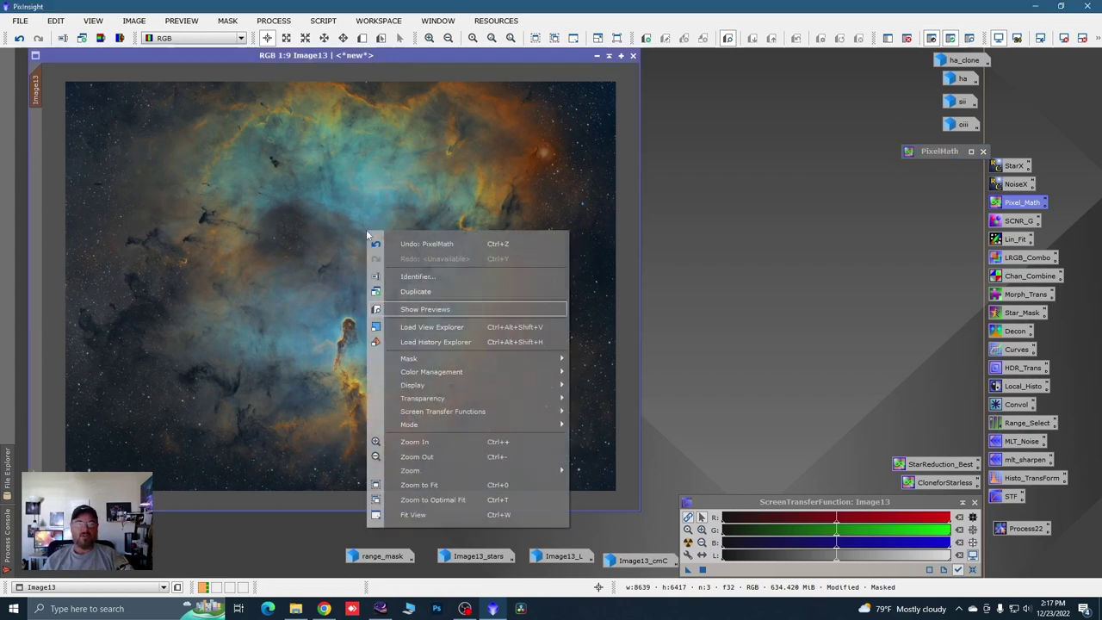
pyautogui.moveTo(517, 358)
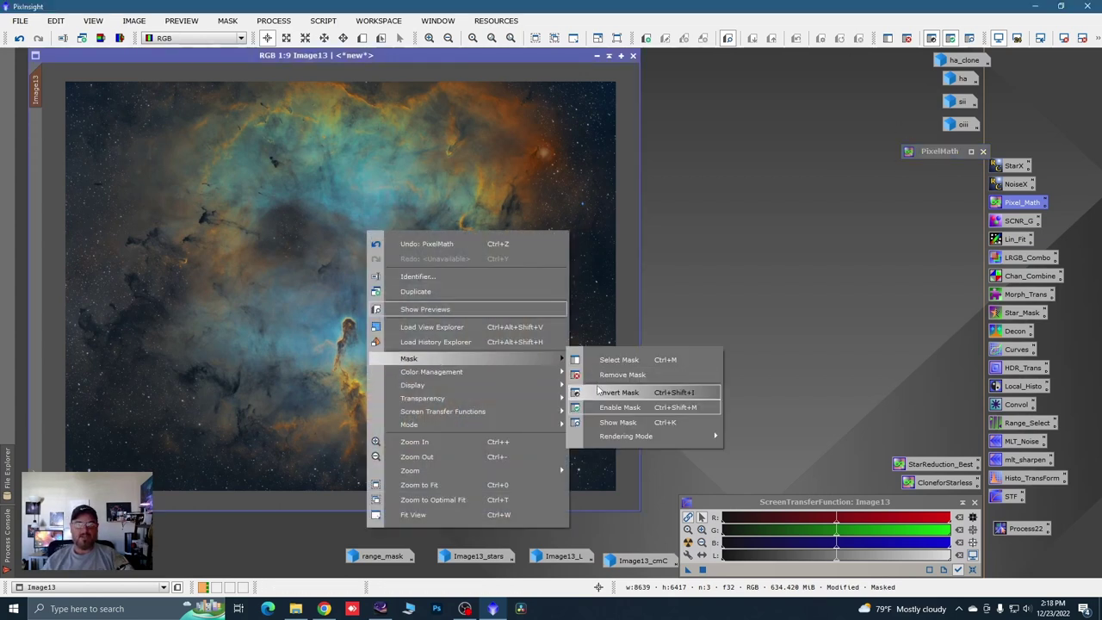
pyautogui.click(600, 392)
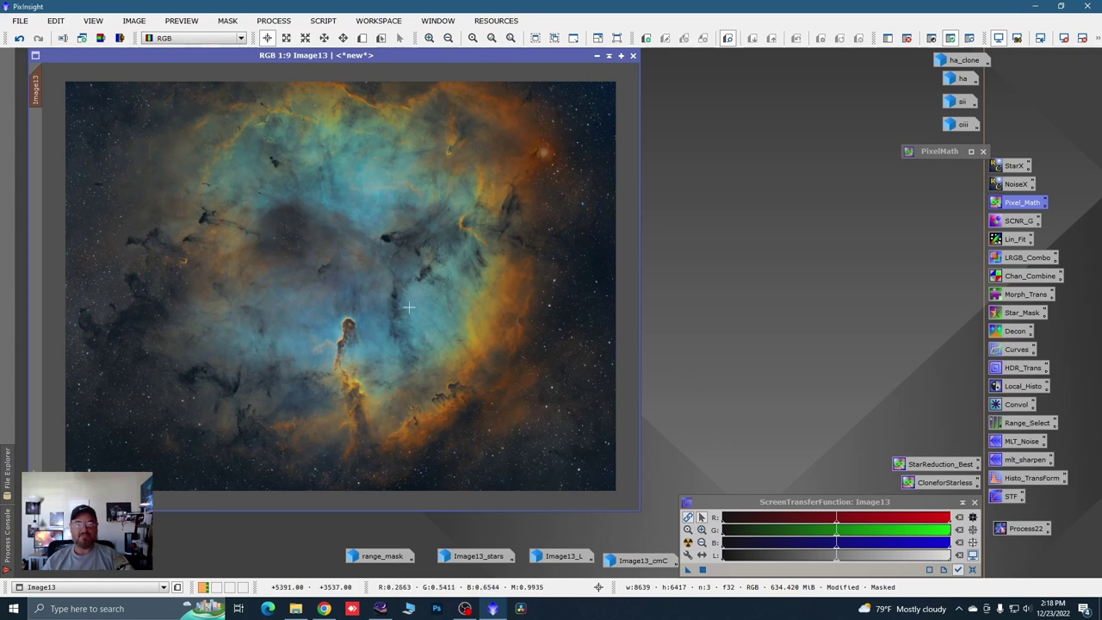
# Step: Try applying the PixelMath expression Image13+Image13_stars*.3 to Image13, inspect the stars in the core, and undo it
pyautogui.doubleClick(922, 156)
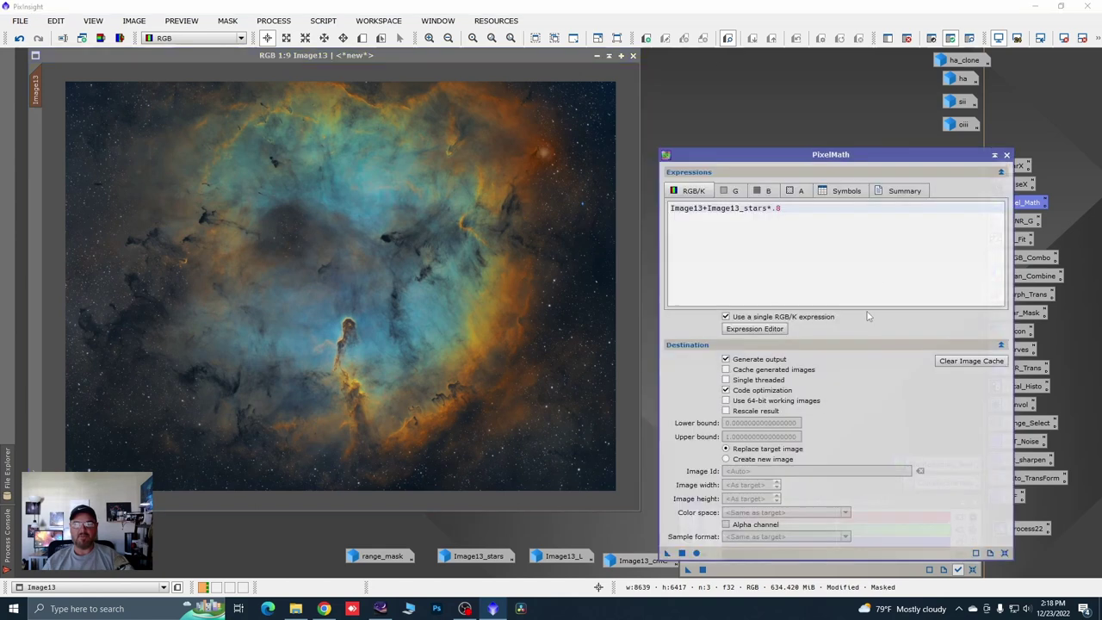
pyautogui.click(783, 209)
pyautogui.press('BackSpace')
pyautogui.write('3')
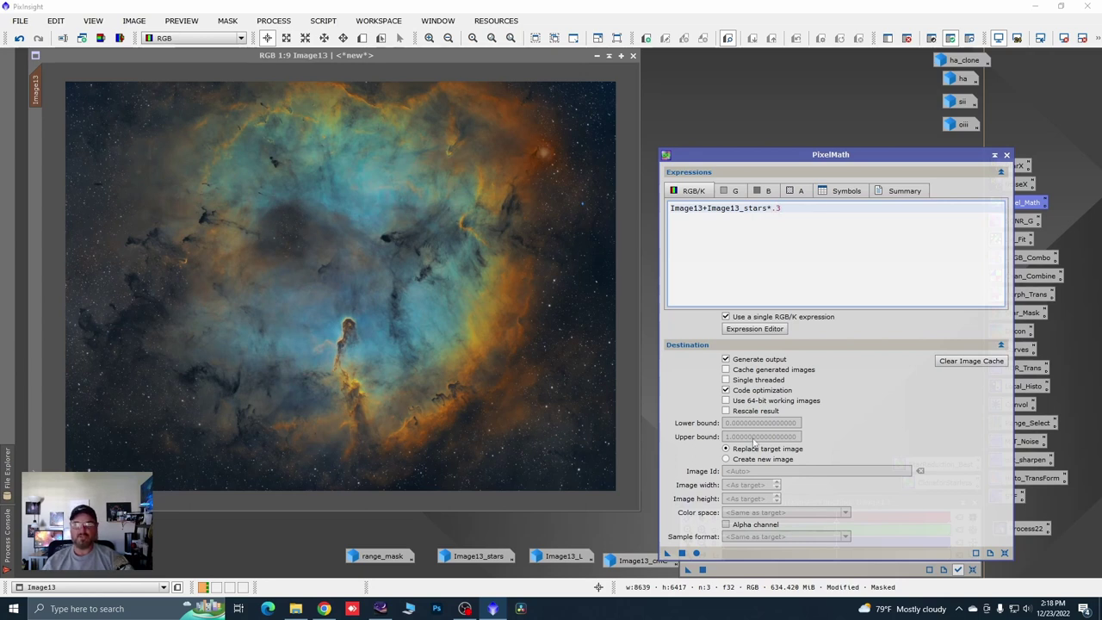
pyautogui.moveTo(668, 553); pyautogui.dragTo(530, 424)
pyautogui.scroll(2, 284, 222)
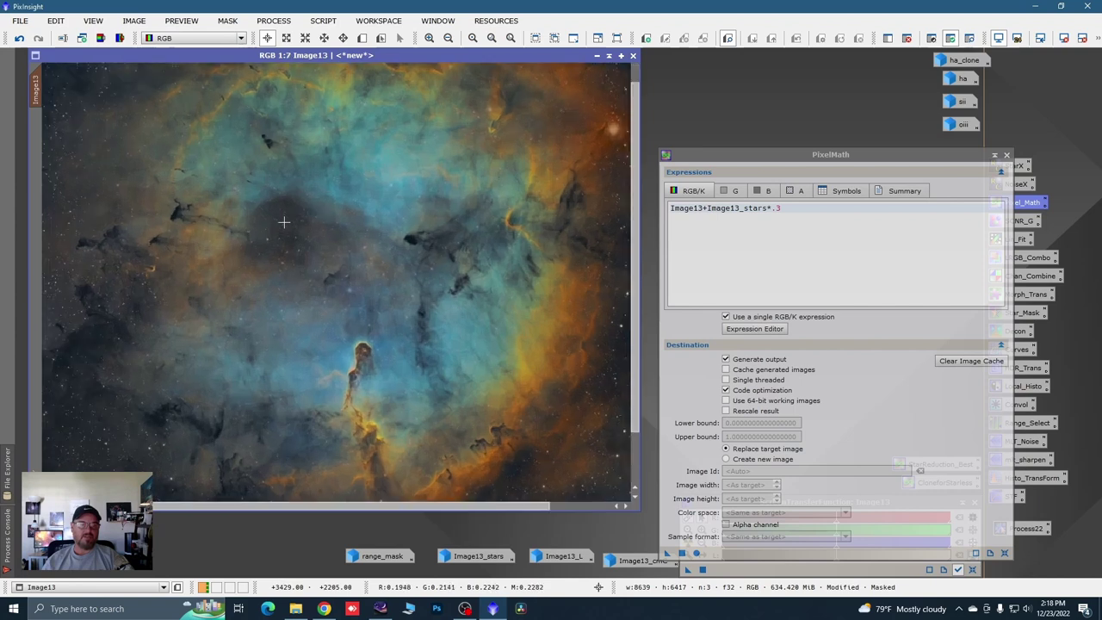
pyautogui.scroll(-2, 309, 222)
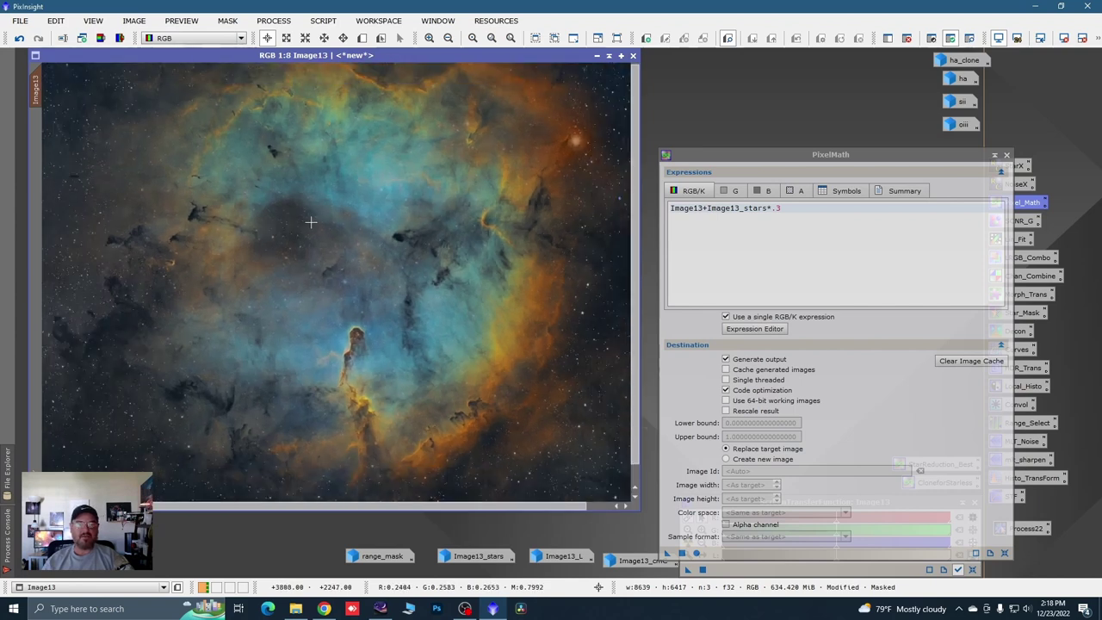
pyautogui.click(19, 38)
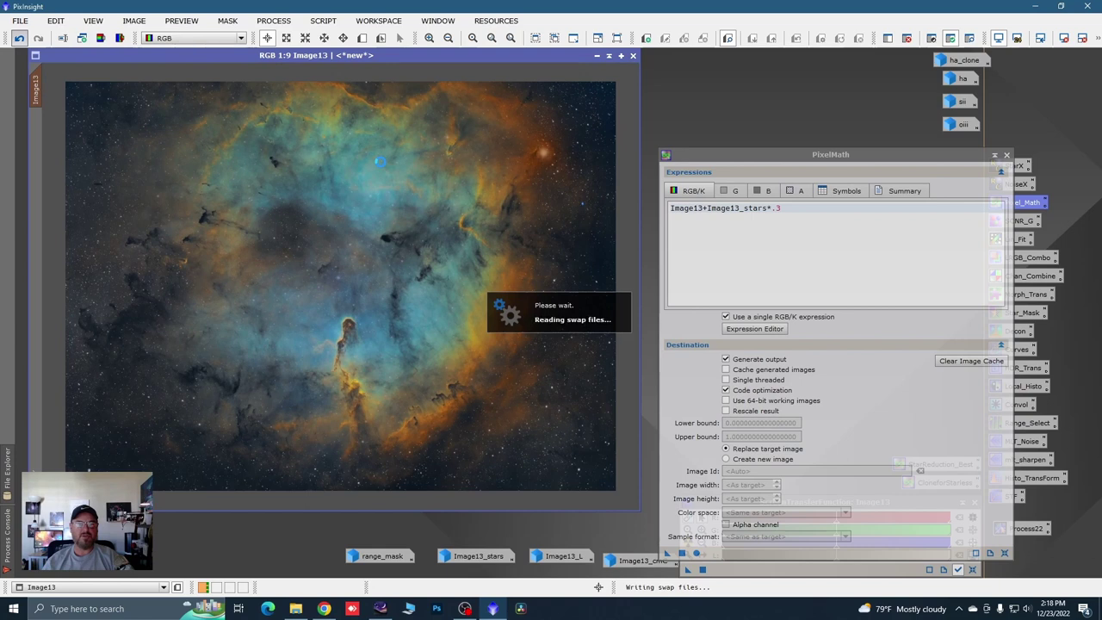
# Step: Change the PixelMath expression to Image13+Image13_stars*.6, apply it to Image13, check the core stars, and close PixelMath
pyautogui.click(785, 209)
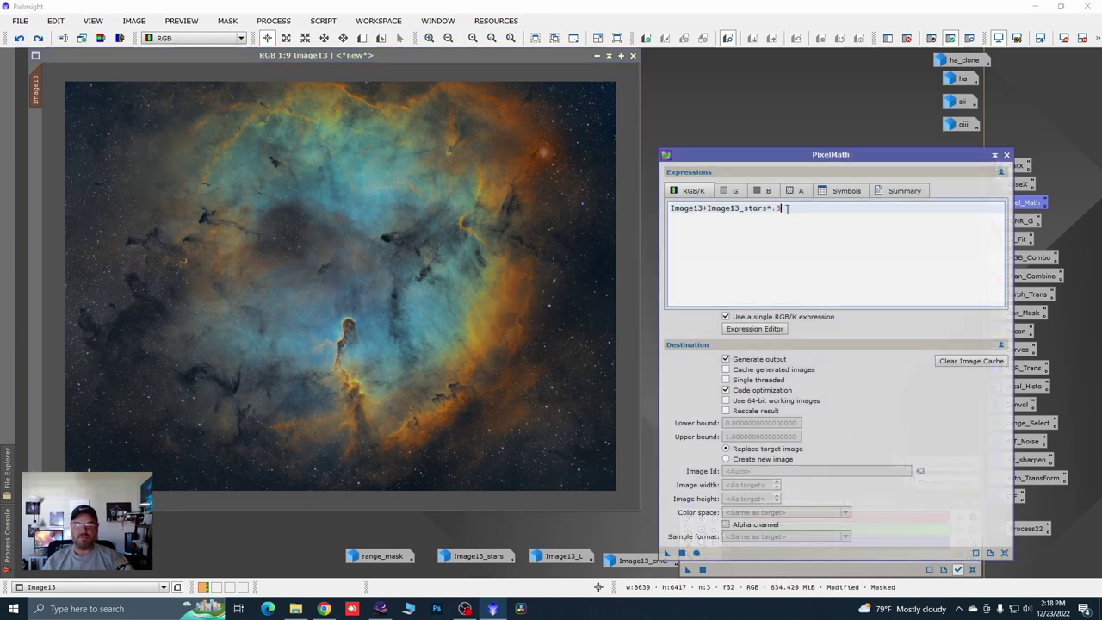
pyautogui.write('6')
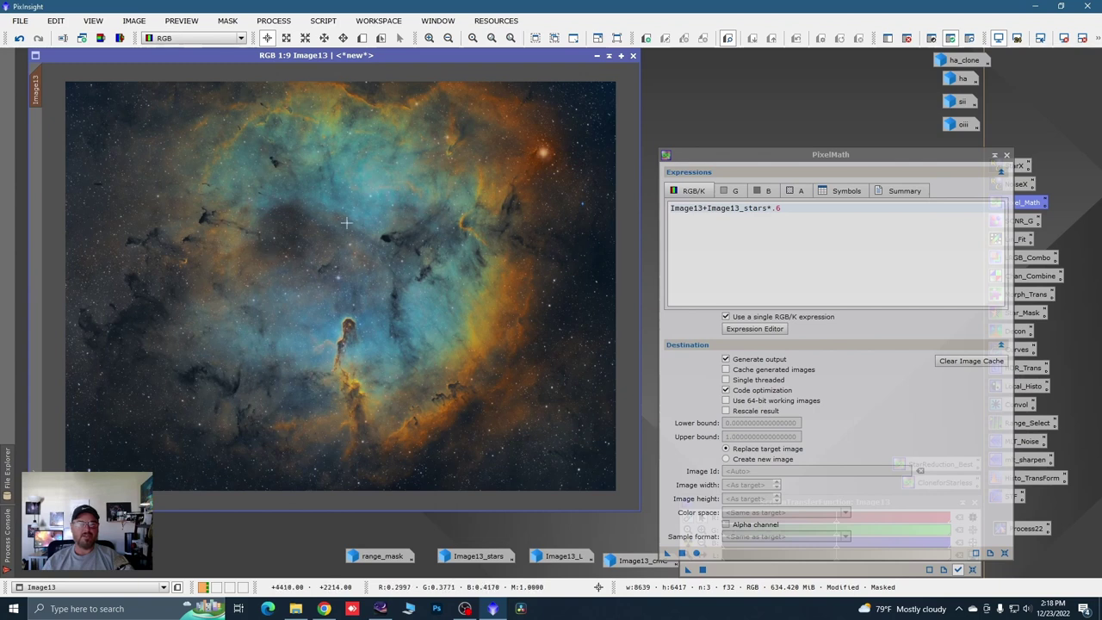
pyautogui.scroll(2, 387, 363)
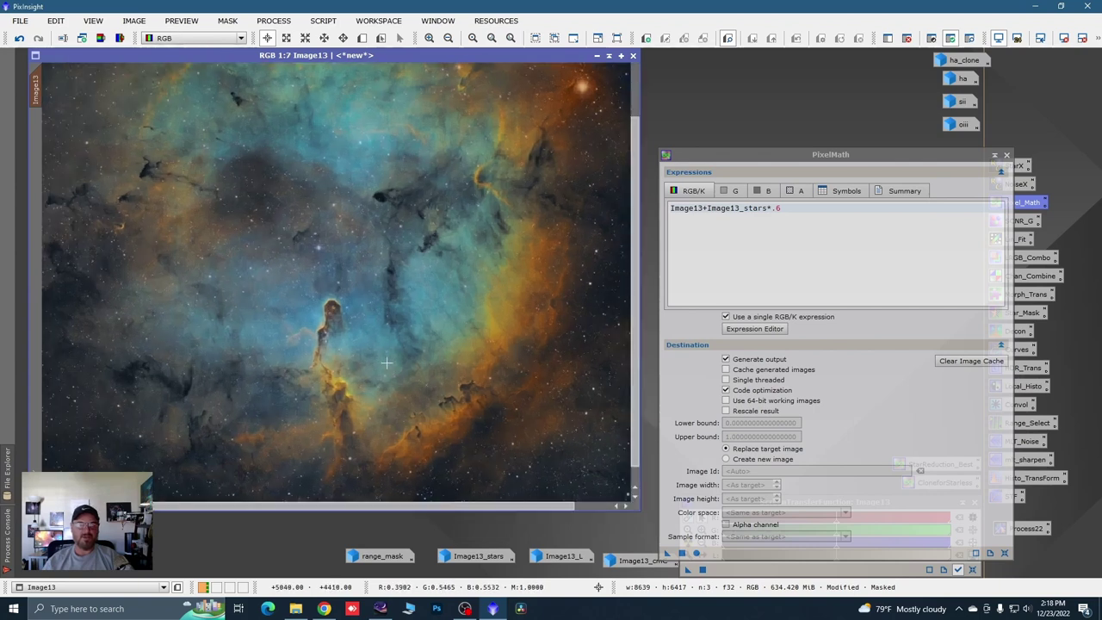
pyautogui.scroll(2, 386, 364)
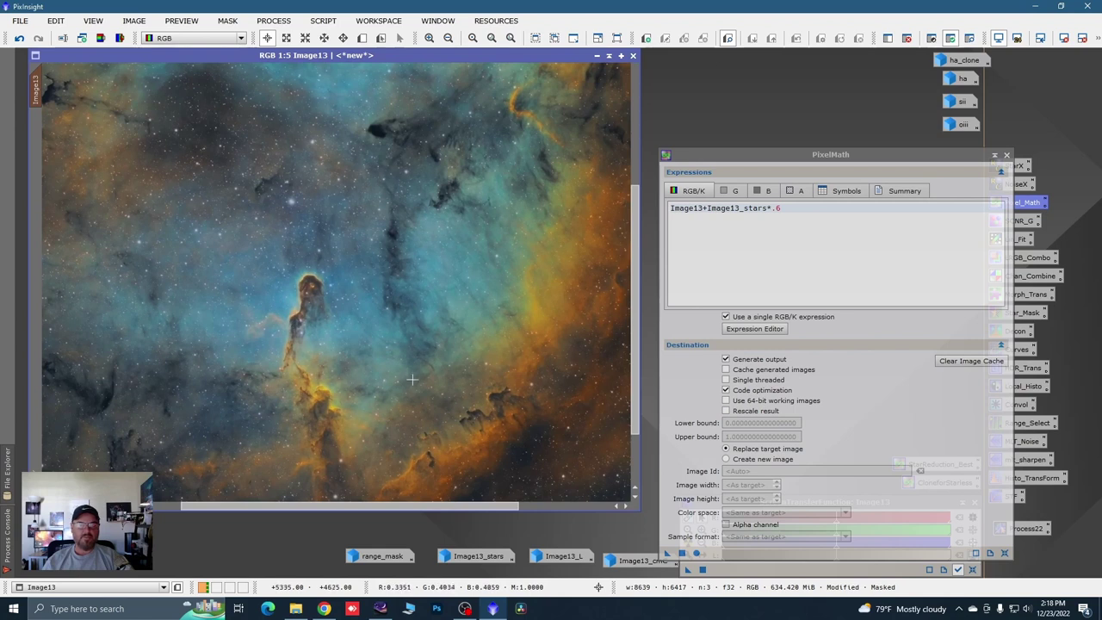
pyautogui.scroll(-4, 399, 319)
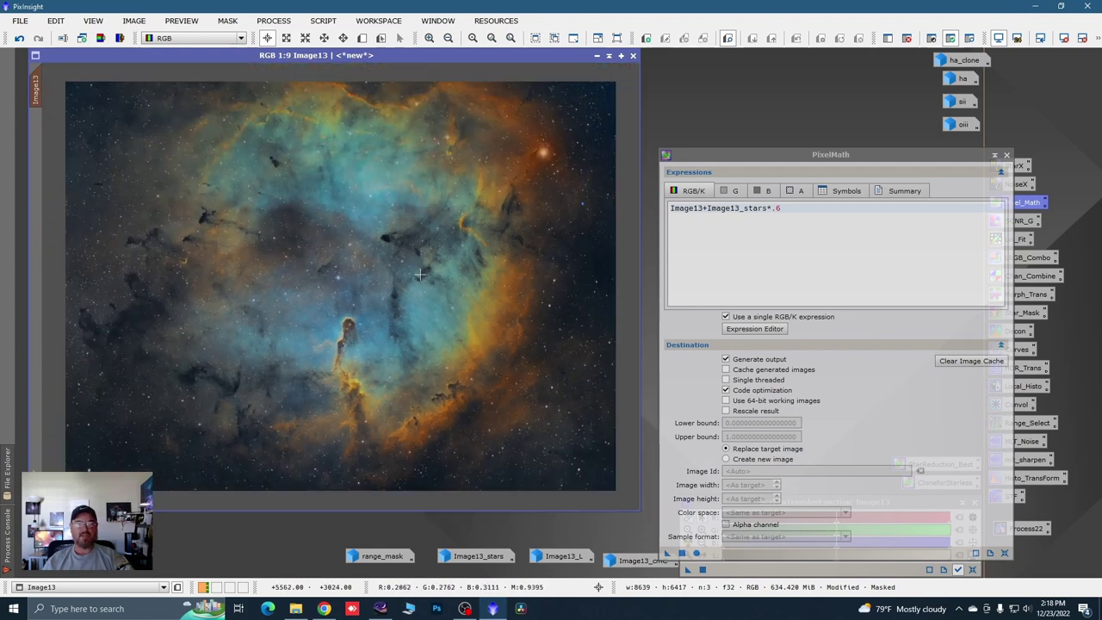
pyautogui.click(1008, 156)
# Step: Remove the mask from Image13
pyautogui.rightClick(348, 269)
pyautogui.moveTo(426, 398)
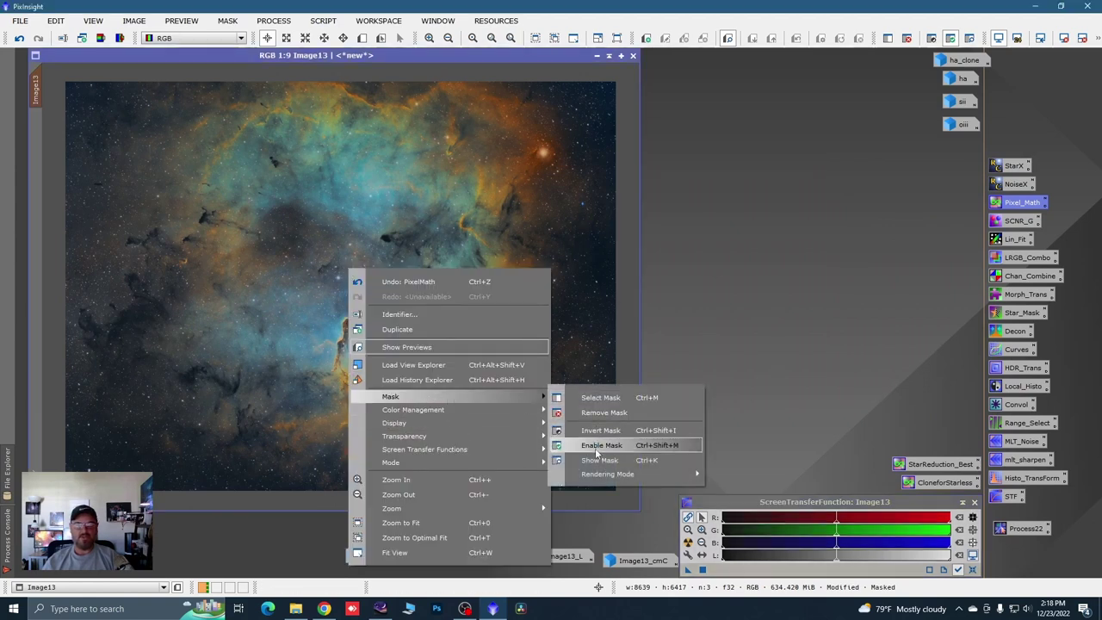
pyautogui.click(599, 412)
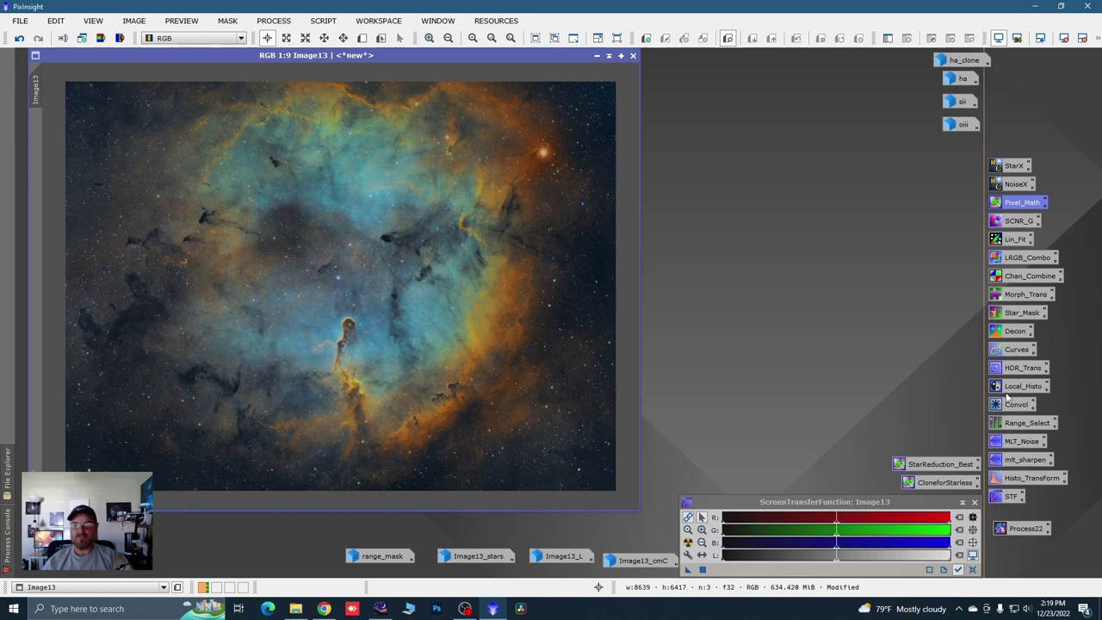
# Step: Start RangeSelection with a real-time preview of Image13 and set the lower limit to 0.16
pyautogui.doubleClick(1020, 423)
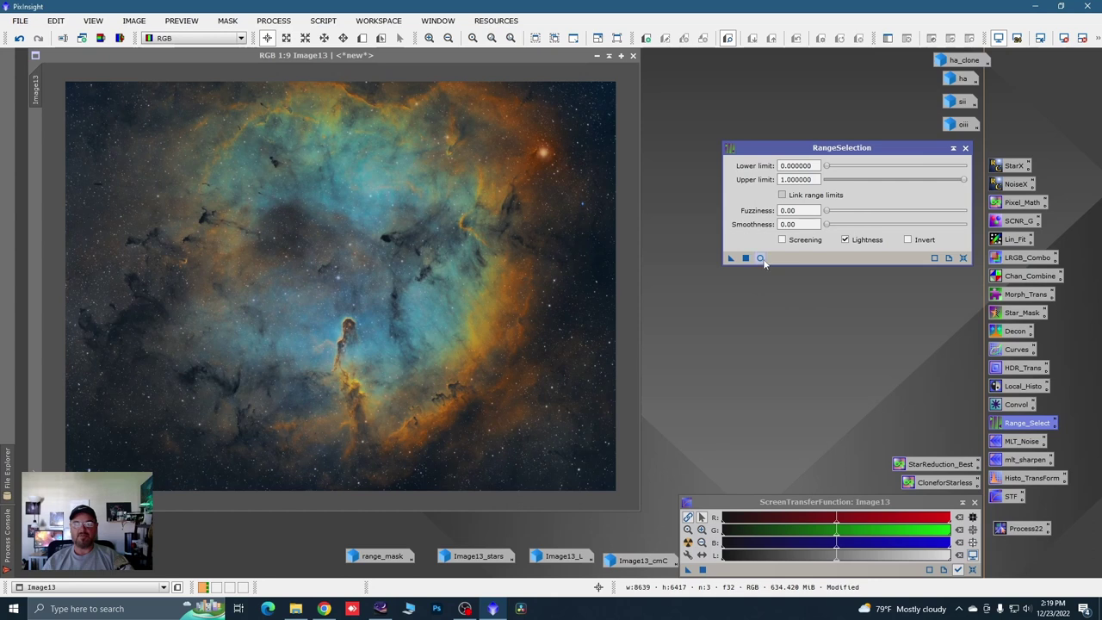
pyautogui.click(760, 258)
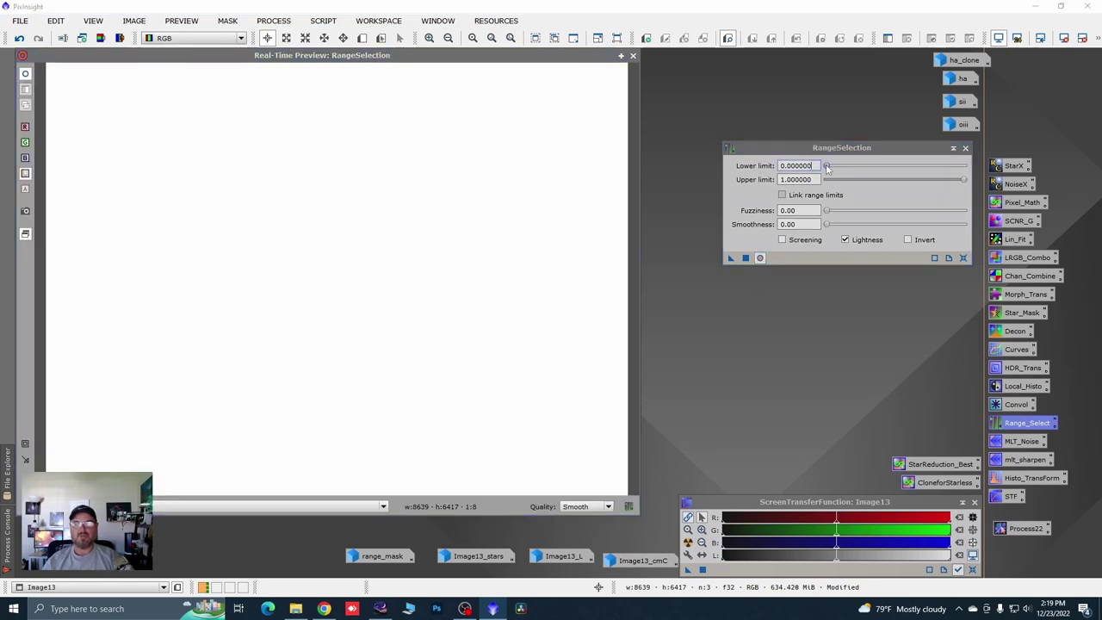
pyautogui.click(827, 167)
pyautogui.moveTo(832, 167); pyautogui.dragTo(849, 169)
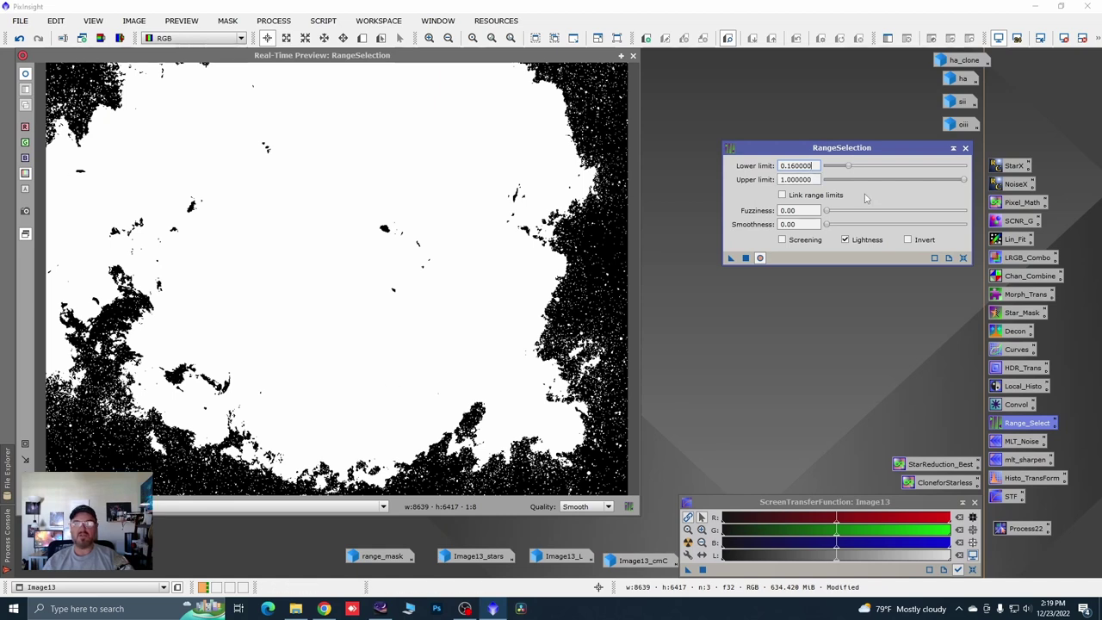
# Step: Set the range mask's smoothness to 22.5, generate the mask, and close RangeSelection and its real-time preview
pyautogui.moveTo(826, 225); pyautogui.dragTo(847, 225)
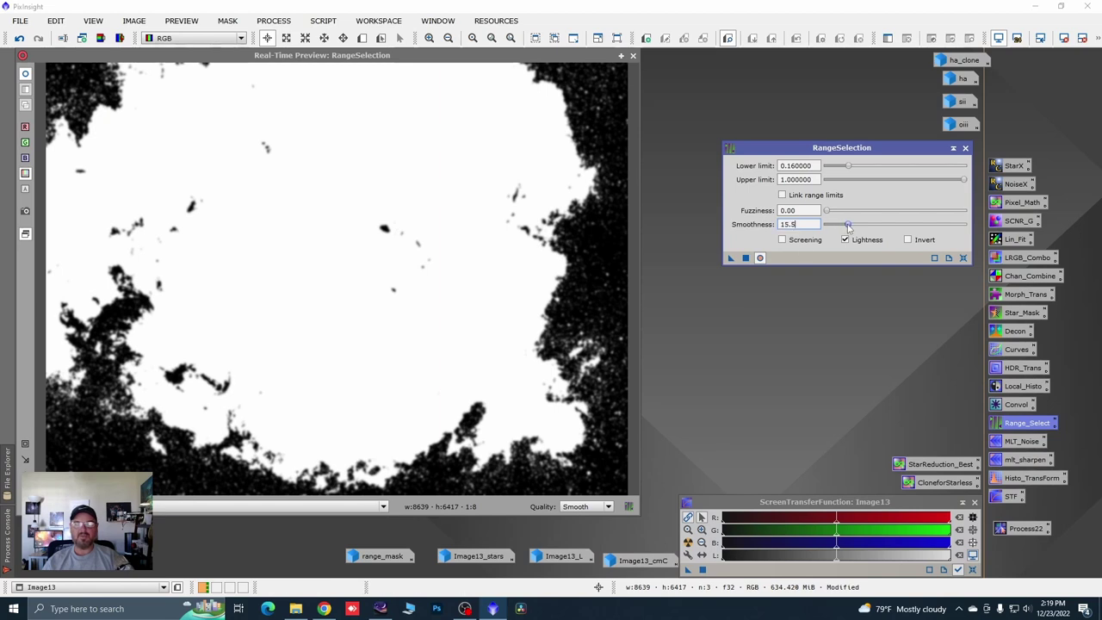
pyautogui.moveTo(850, 226); pyautogui.dragTo(854, 228)
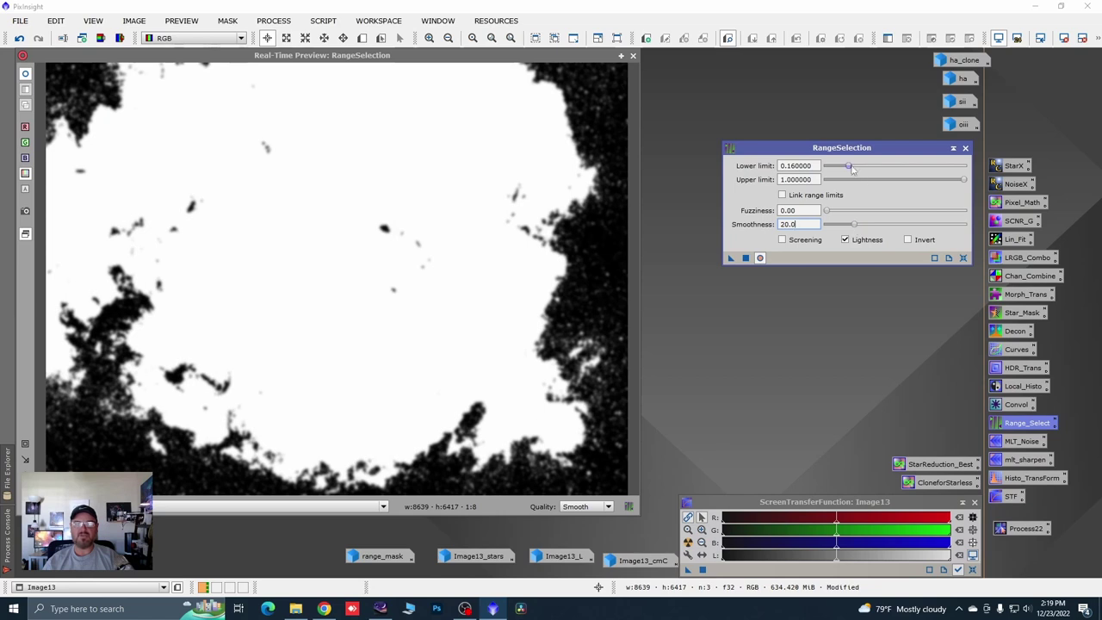
pyautogui.moveTo(851, 169); pyautogui.dragTo(851, 169)
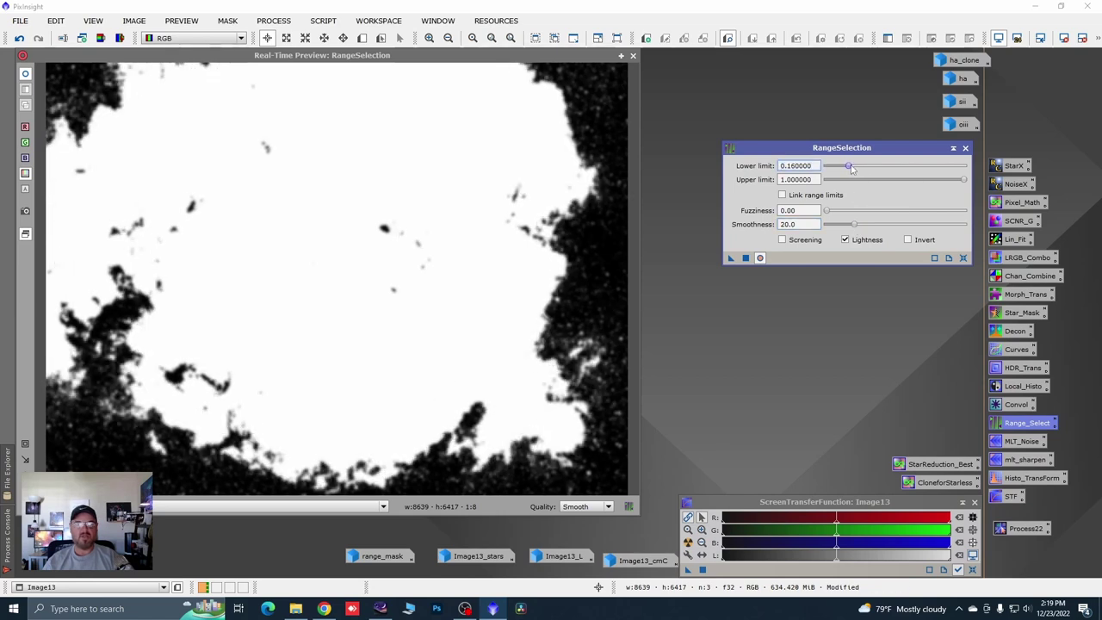
pyautogui.click(854, 226)
pyautogui.moveTo(854, 226); pyautogui.dragTo(859, 226)
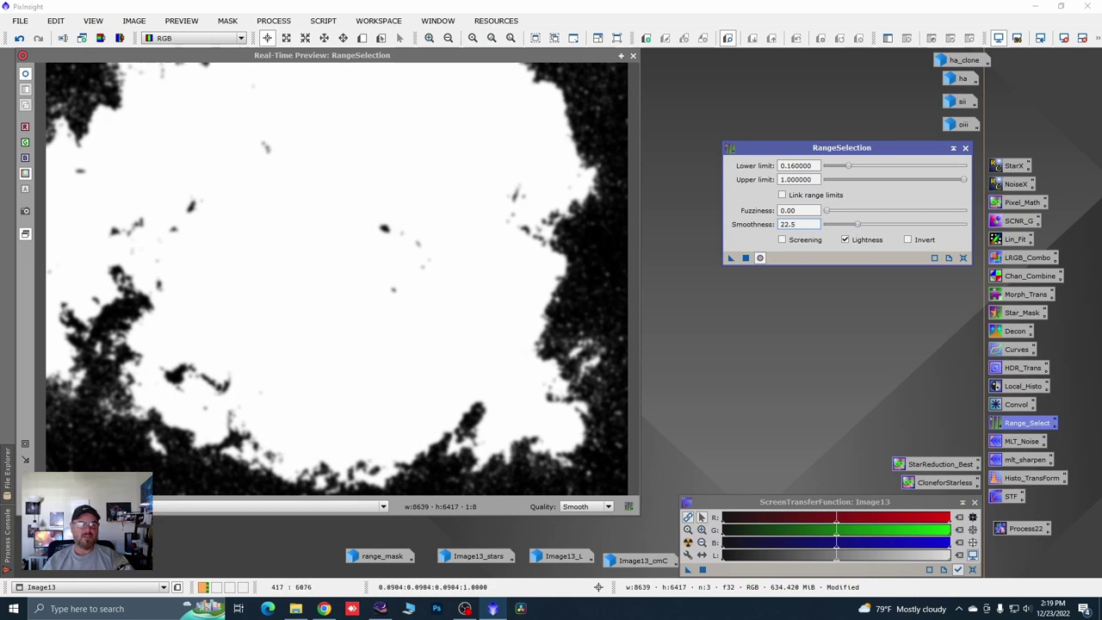
pyautogui.click(746, 258)
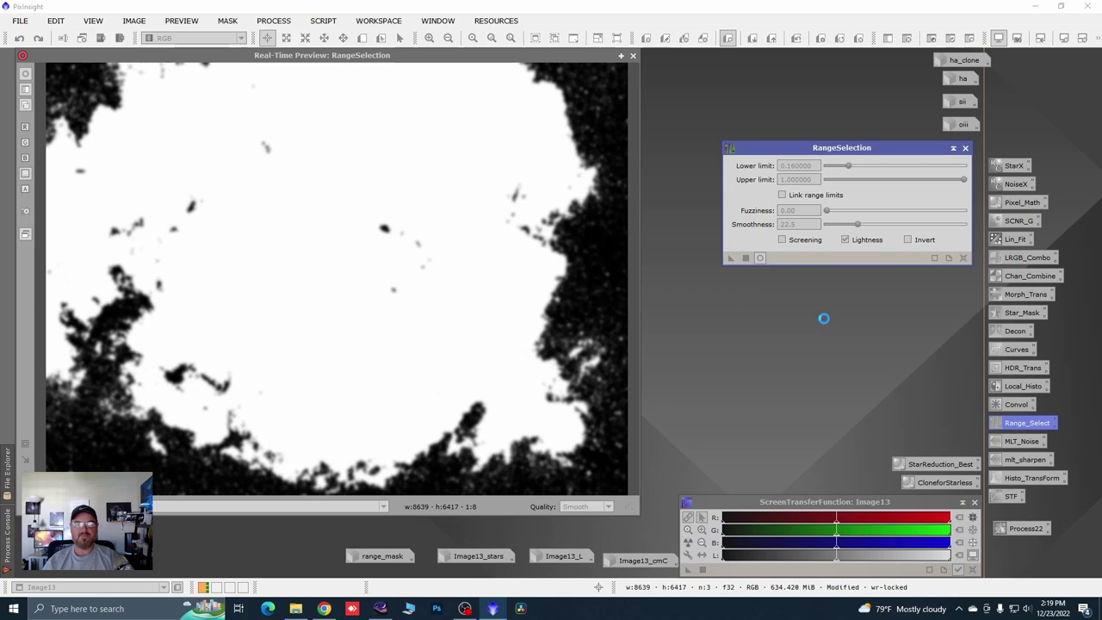
pyautogui.click(965, 148)
pyautogui.click(633, 55)
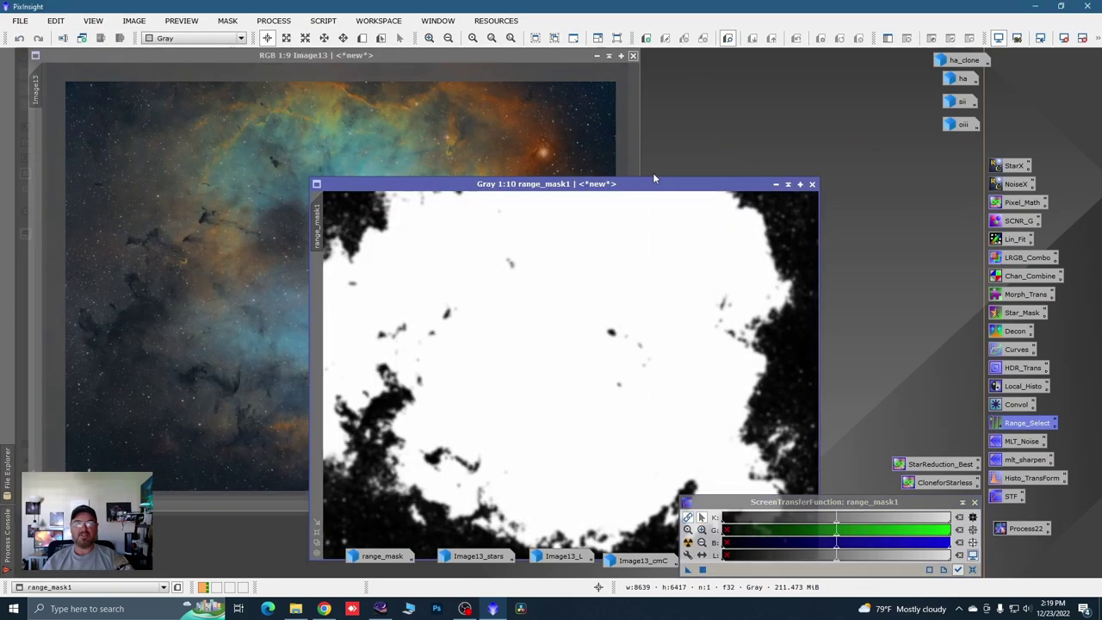
# Step: Apply range_mask1 as the mask on Image13, minimize the mask image, and show the mask overlay
pyautogui.moveTo(317, 225); pyautogui.dragTo(35, 136)
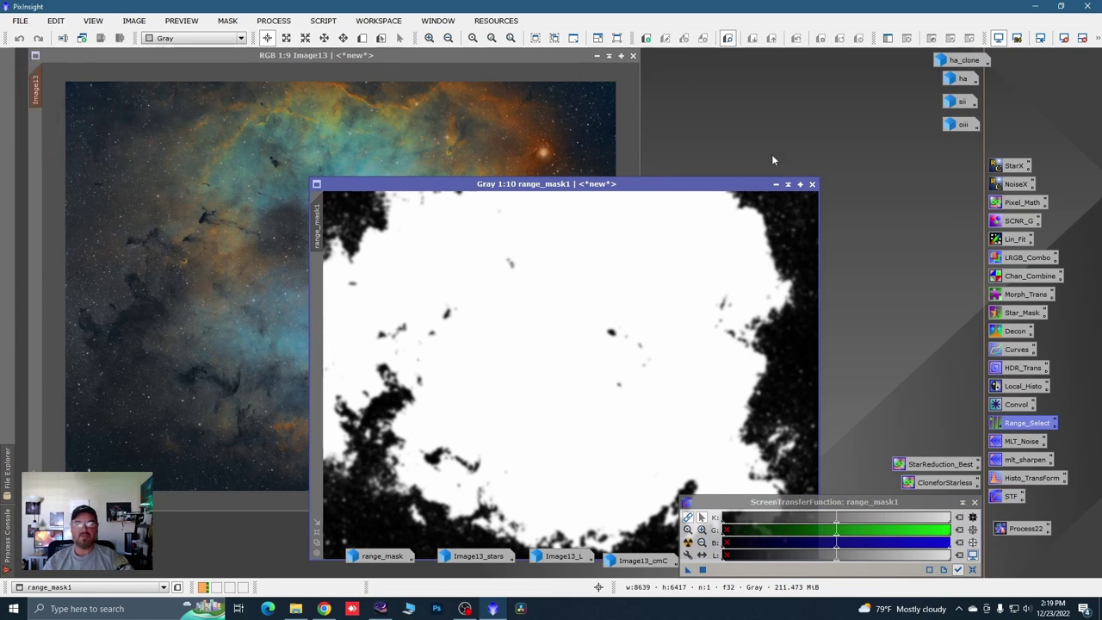
pyautogui.click(775, 184)
pyautogui.rightClick(330, 172)
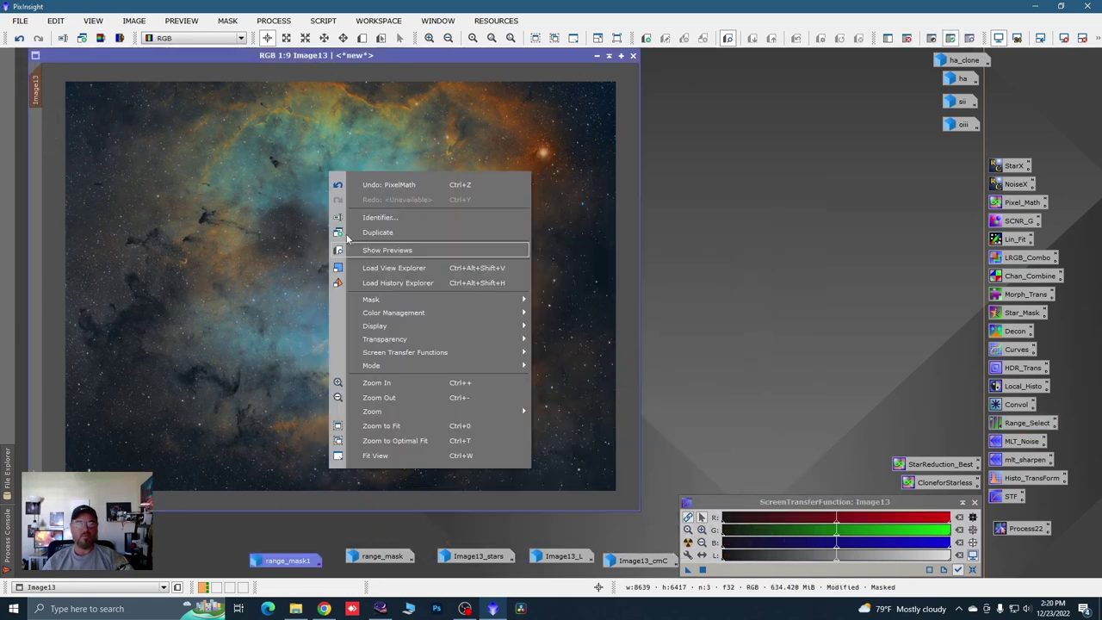
pyautogui.moveTo(393, 306)
pyautogui.click(579, 362)
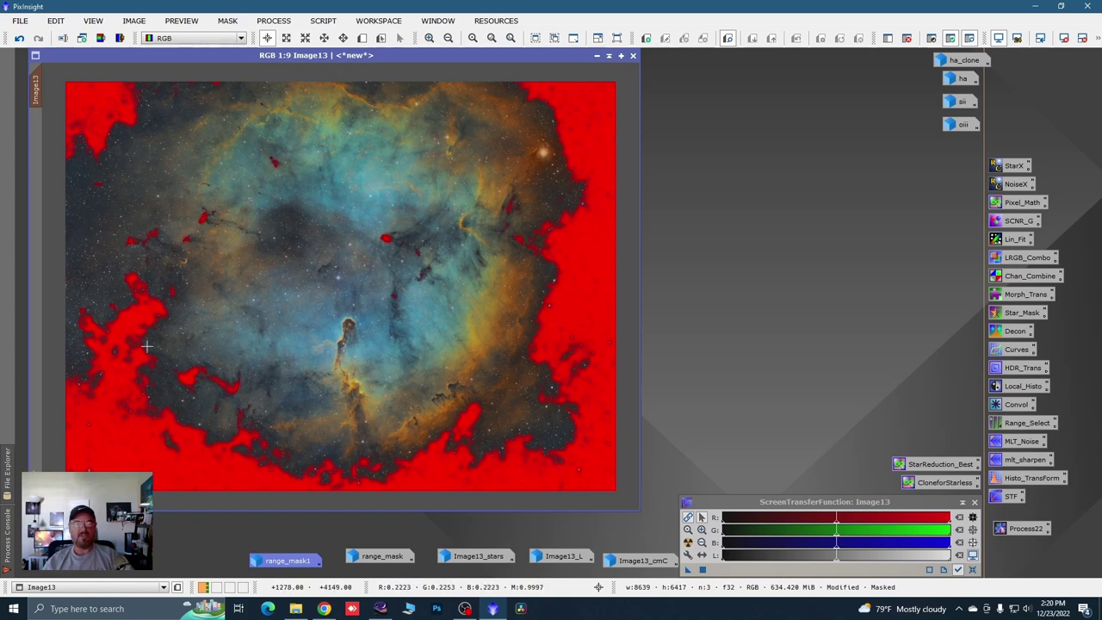
# Step: Invert the mask on Image13 to protect the nebula and expose the outer background, and hide the mask overlay
pyautogui.rightClick(379, 230)
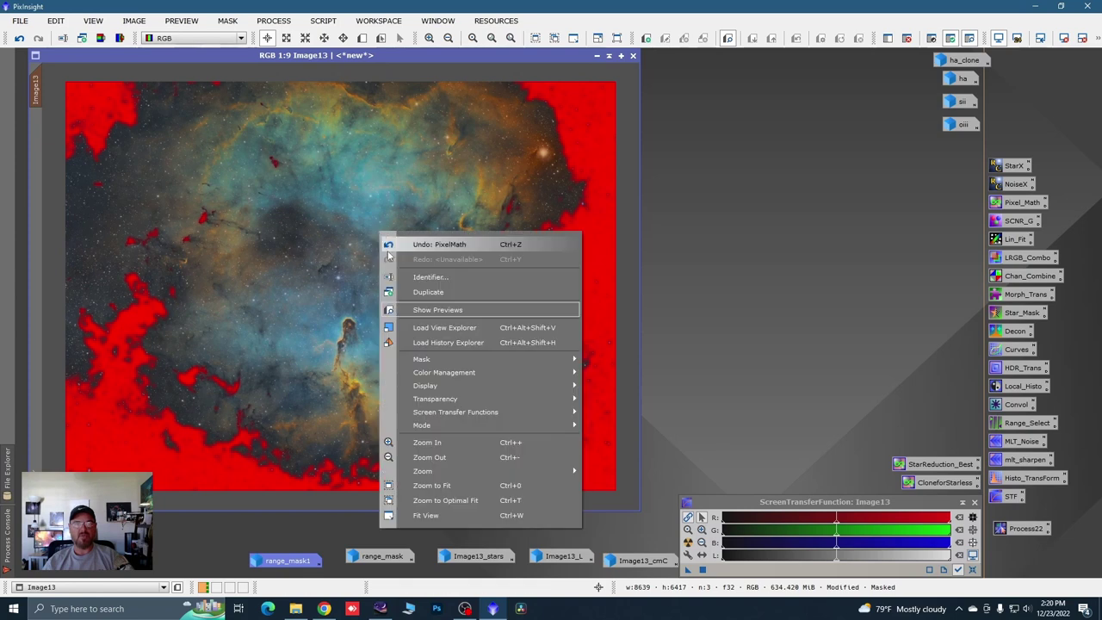
pyautogui.moveTo(437, 358)
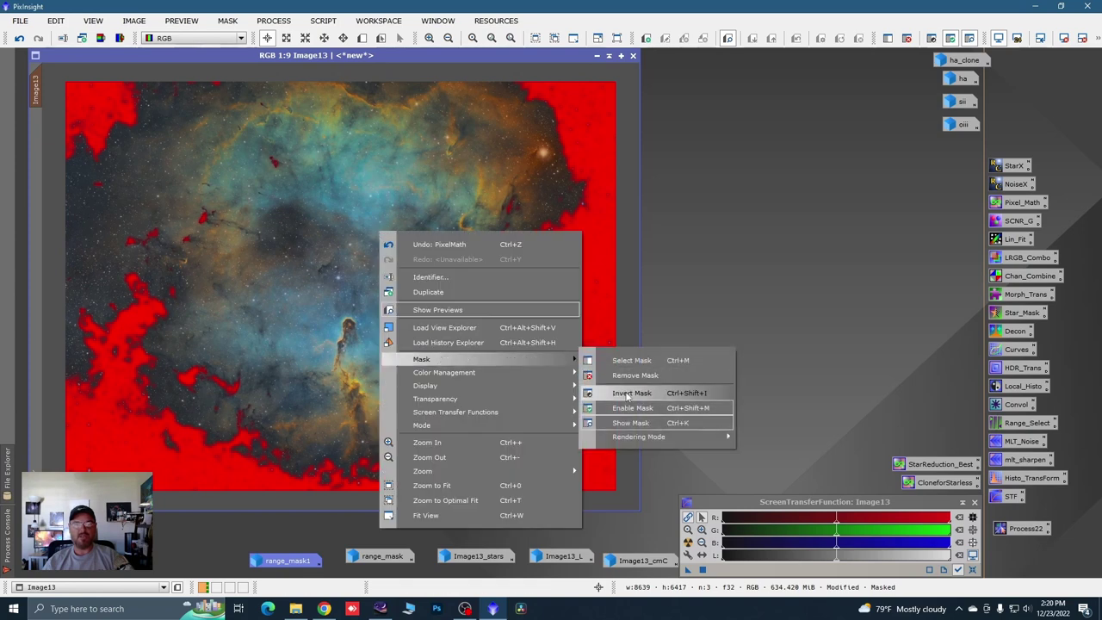
pyautogui.click(625, 394)
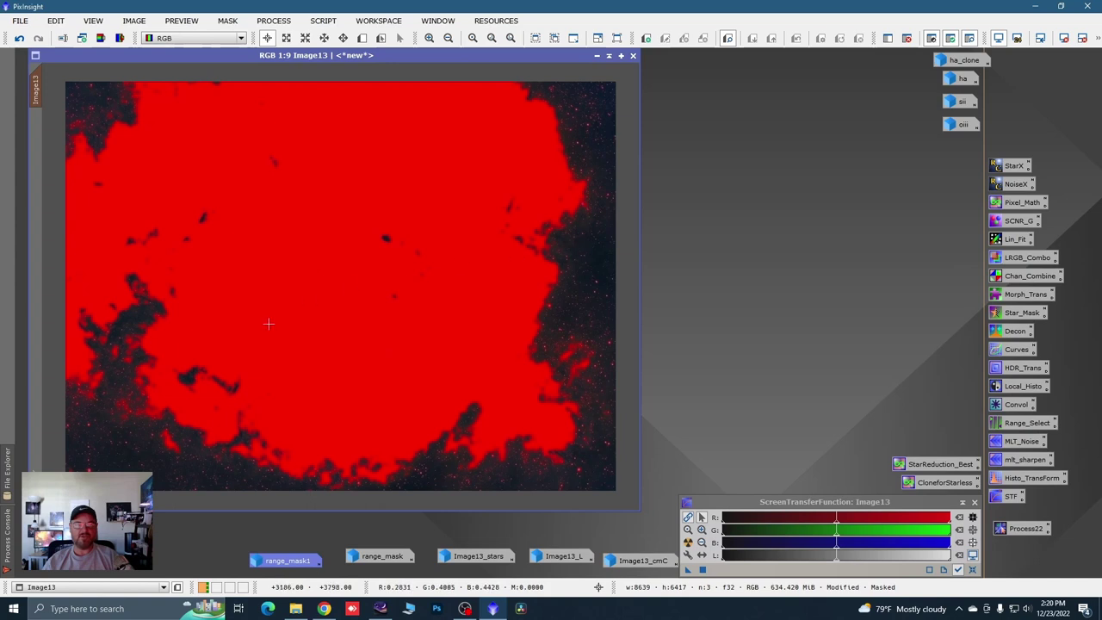
pyautogui.rightClick(302, 238)
pyautogui.moveTo(386, 366)
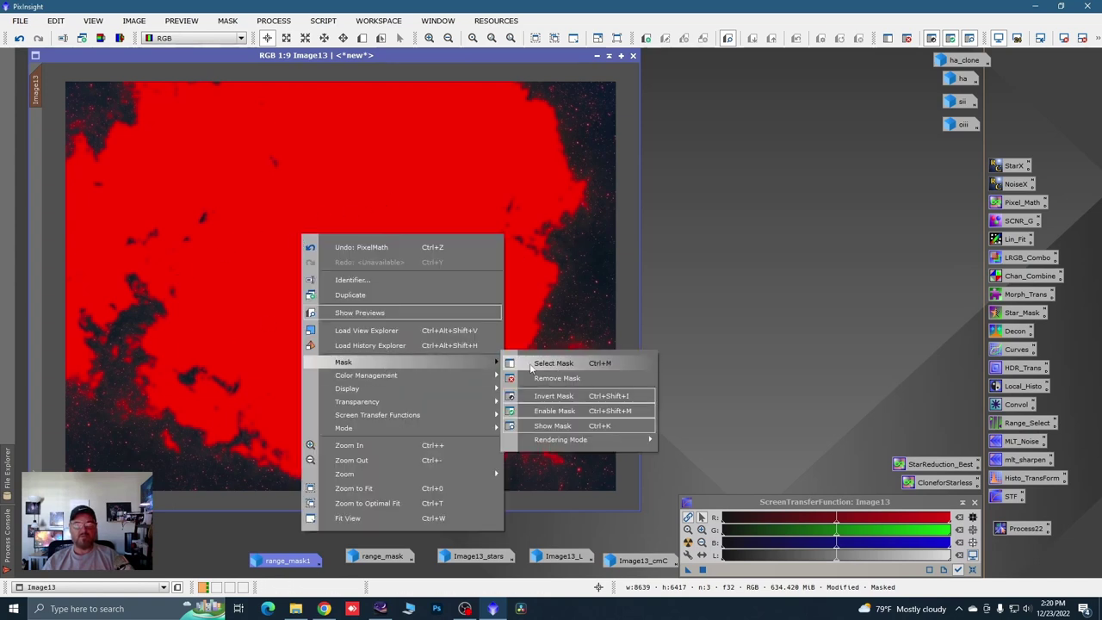
pyautogui.click(555, 425)
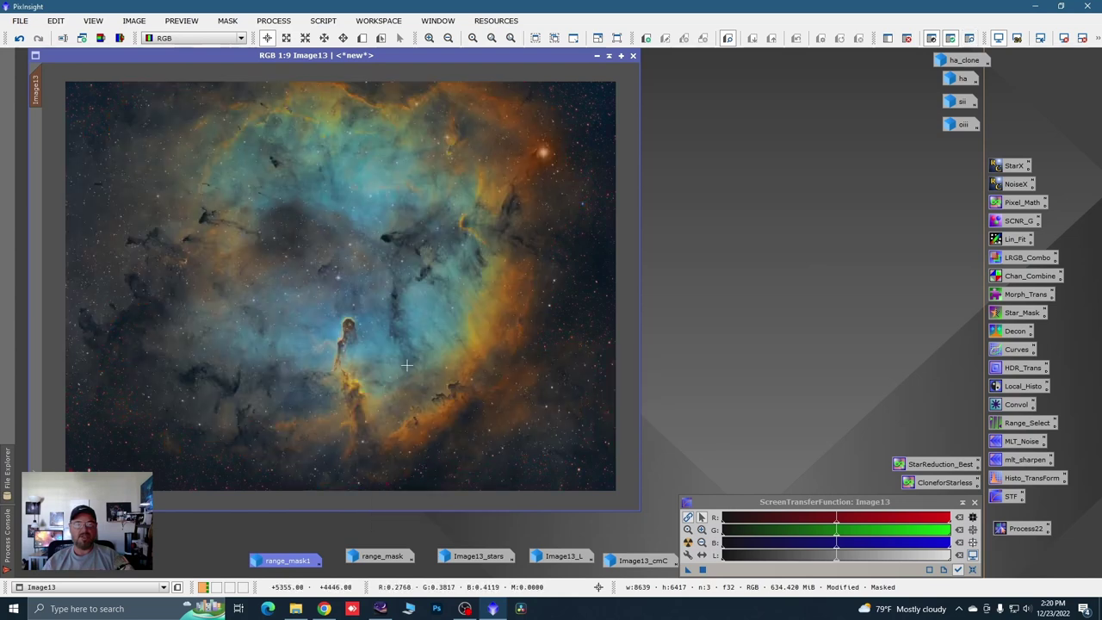
# Step: Define a preview of about 1611 × 1710 px around the bright star at Image13's upper right and display it
pyautogui.click(361, 38)
pyautogui.moveTo(510, 99); pyautogui.dragTo(612, 207)
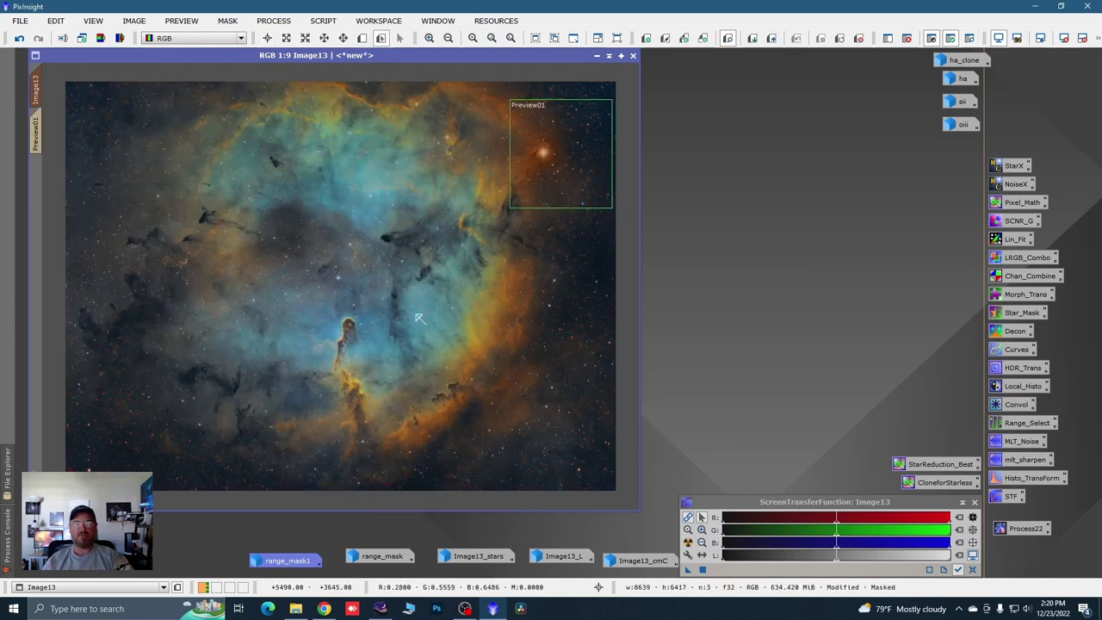
pyautogui.click(37, 136)
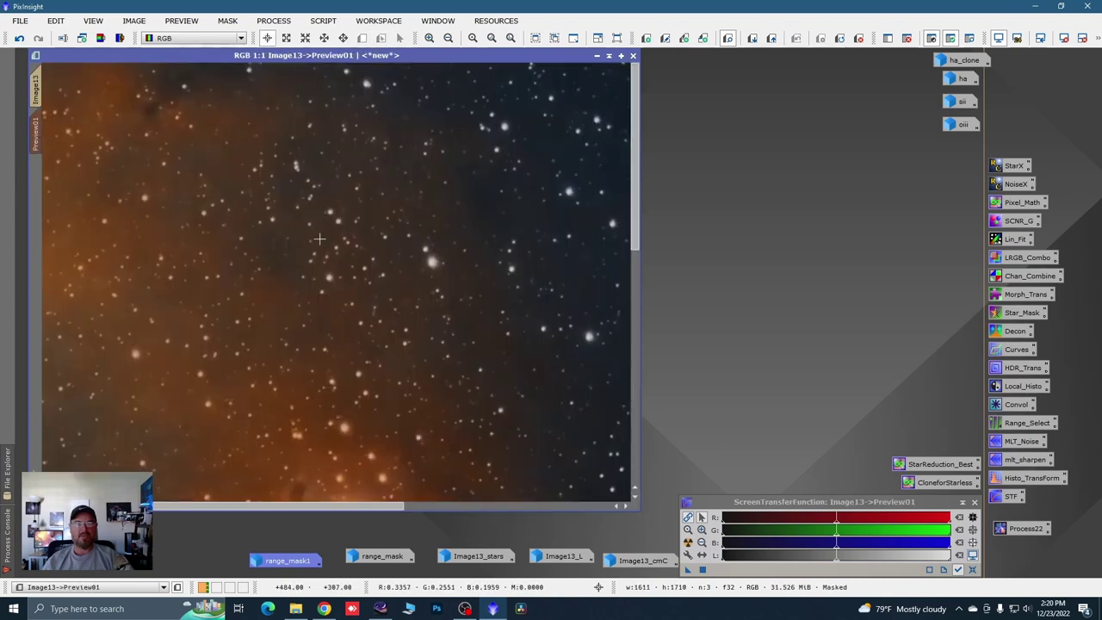
pyautogui.scroll(-1, 319, 239)
pyautogui.scroll(-1, 327, 258)
pyautogui.scroll(1, 335, 288)
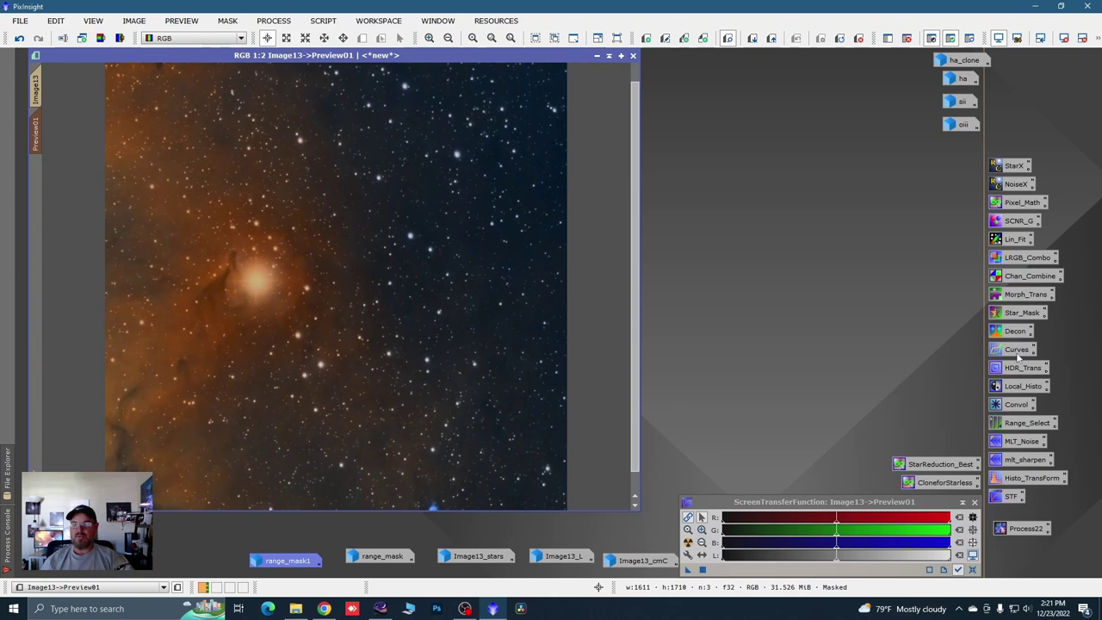
# Step: Start Convolution with a real-time preview of Preview01 and set the StdDev to 3.40
pyautogui.doubleClick(1016, 407)
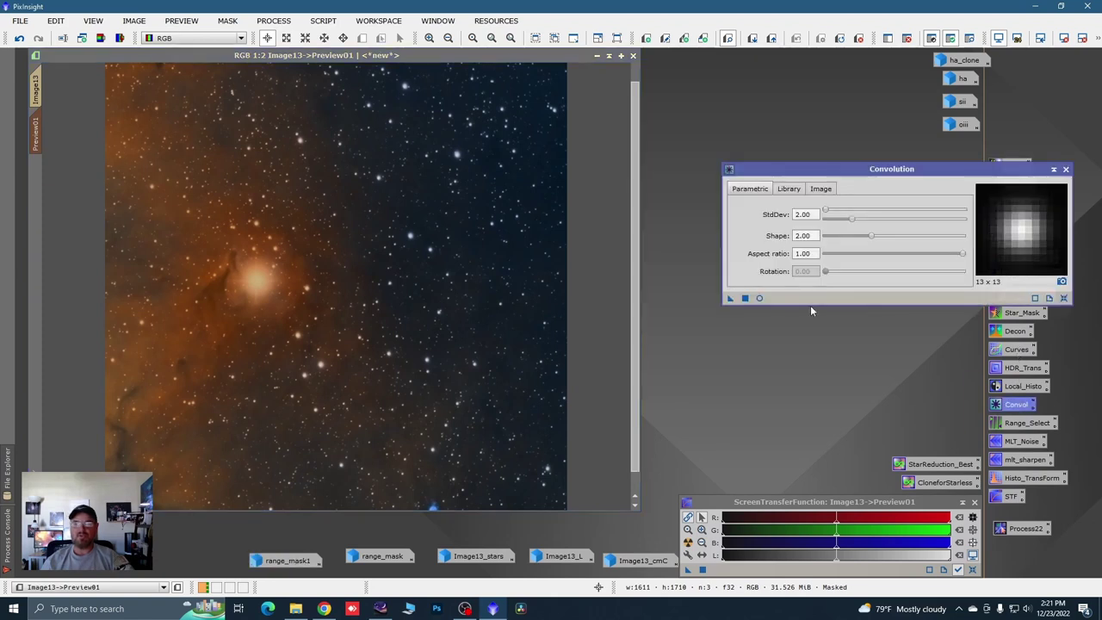
pyautogui.click(759, 298)
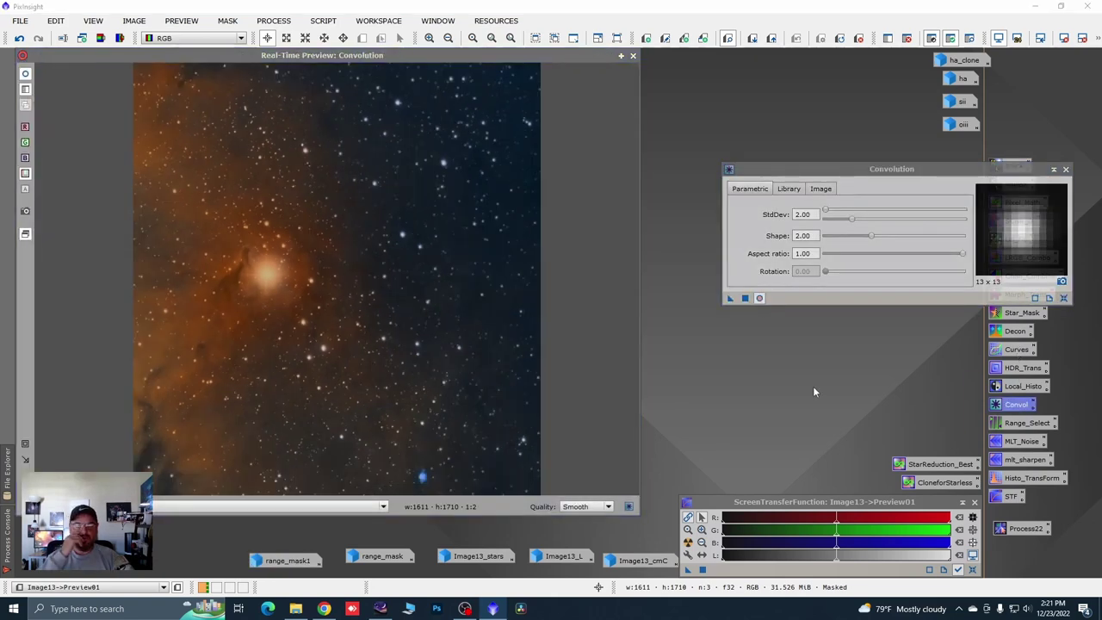
pyautogui.click(853, 219)
pyautogui.moveTo(852, 221); pyautogui.dragTo(873, 222)
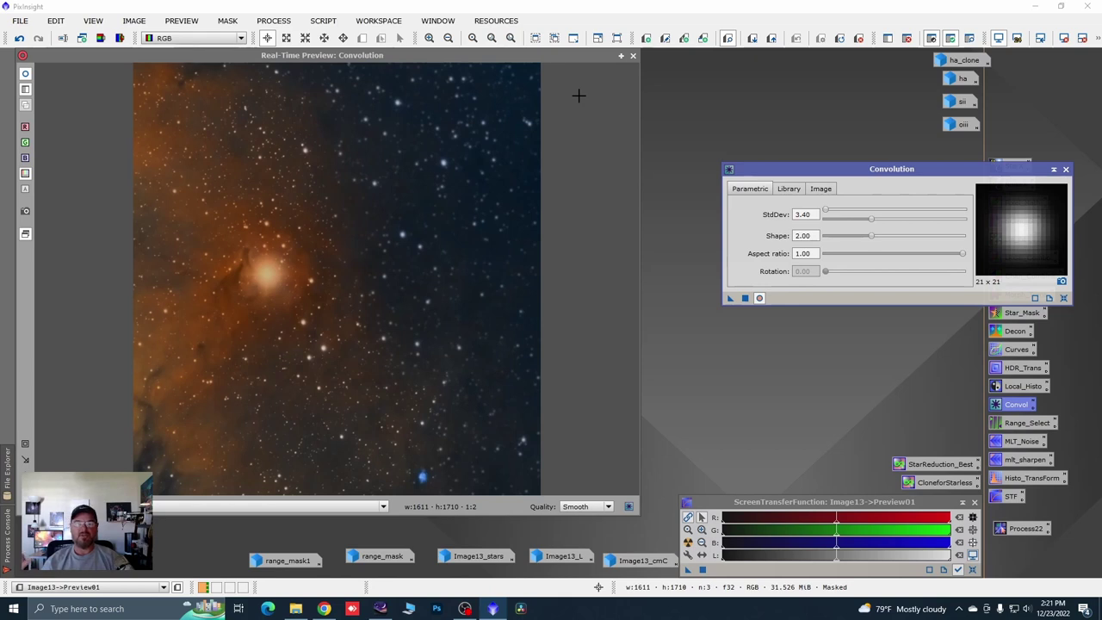
# Step: Close the real-time preview, apply the Convolution to the full Image13, and close the Convolution process
pyautogui.click(633, 55)
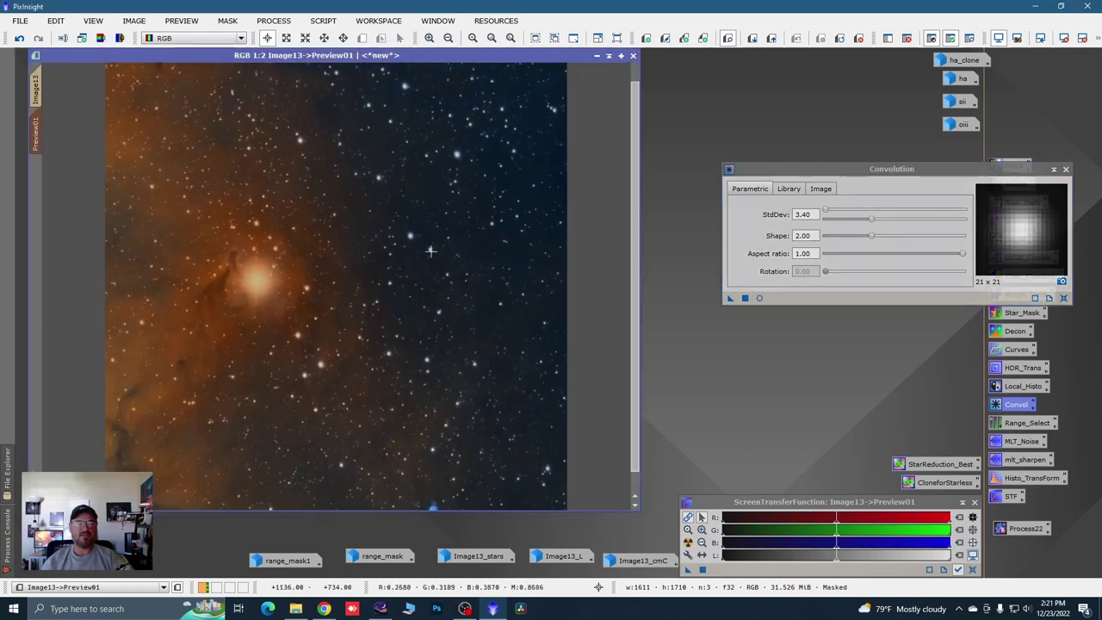
pyautogui.click(35, 89)
pyautogui.click(730, 298)
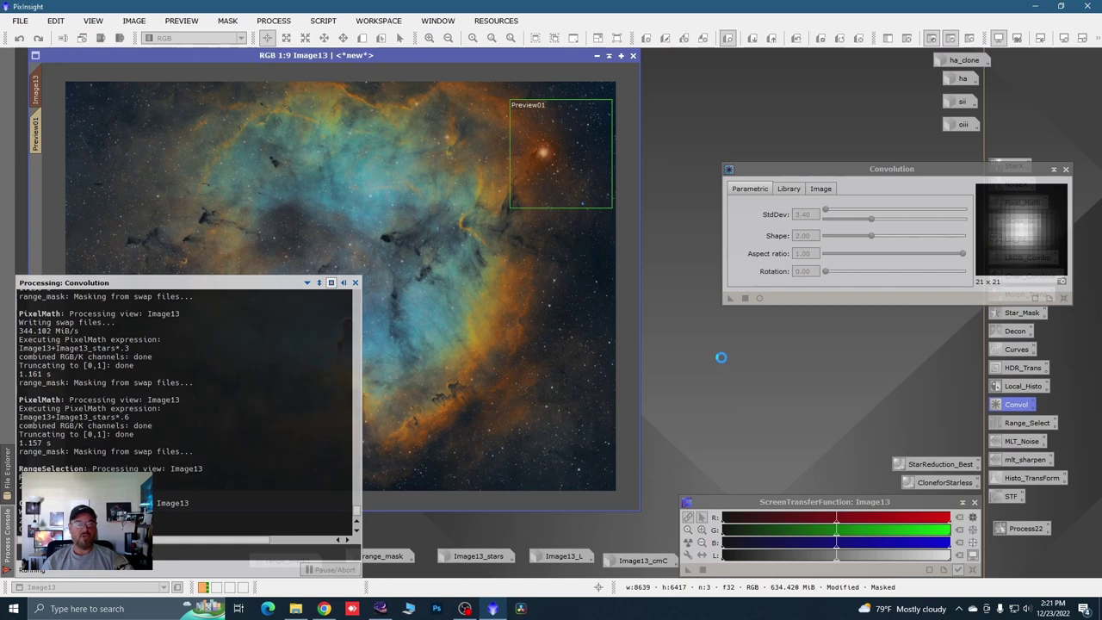
pyautogui.click(1066, 170)
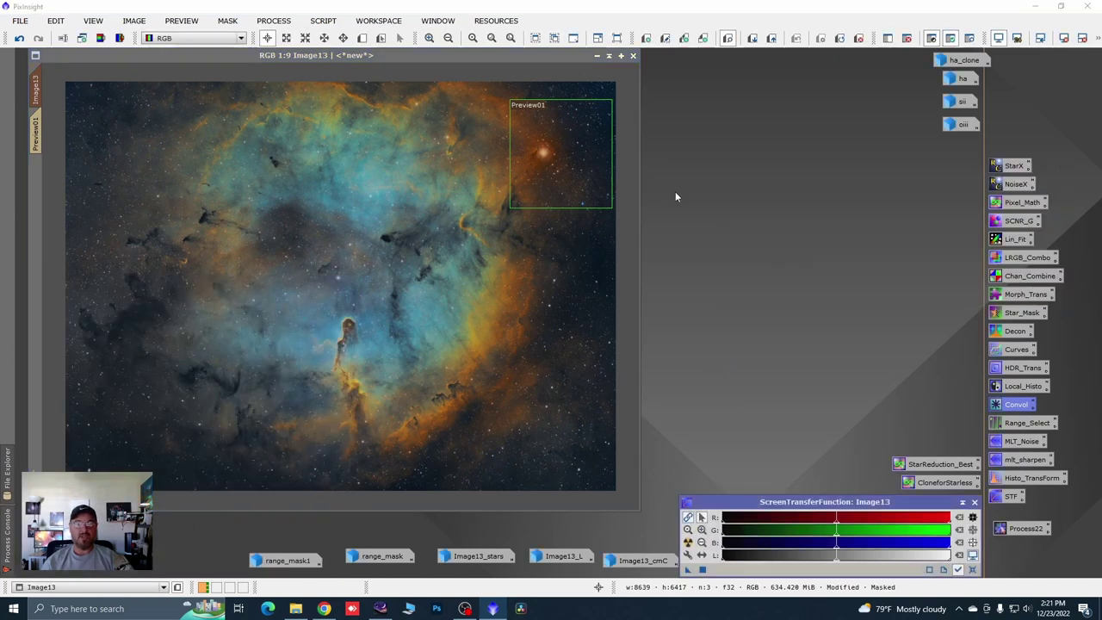
# Step: Delete Preview01 from Image13 and remove the mask from the image
pyautogui.rightClick(35, 131)
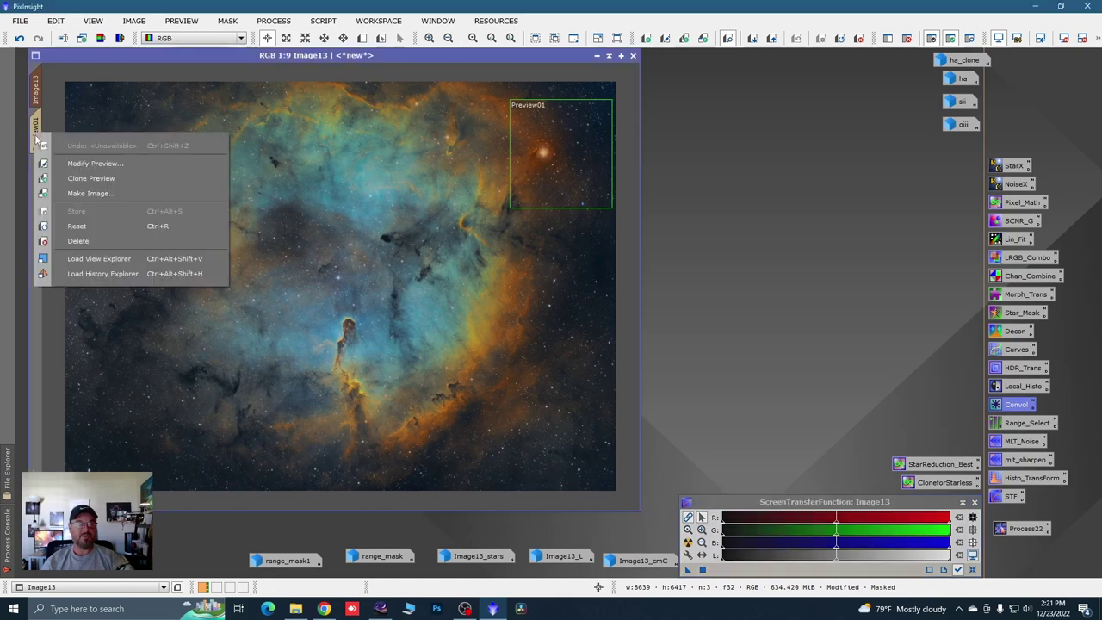
pyautogui.click(78, 242)
pyautogui.rightClick(243, 183)
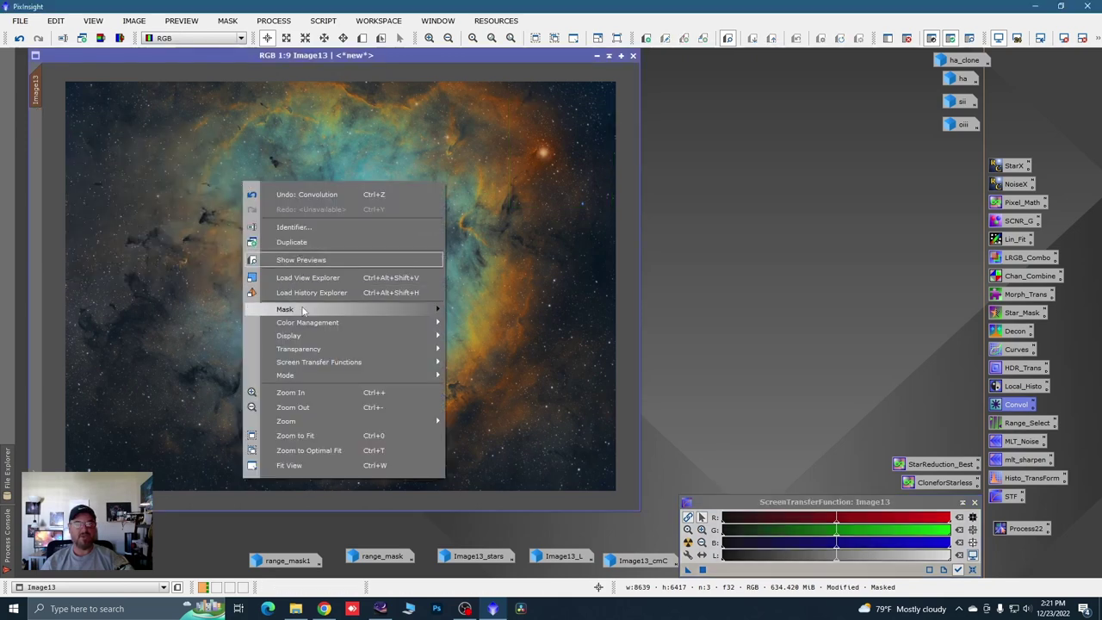
pyautogui.moveTo(303, 310)
pyautogui.click(498, 324)
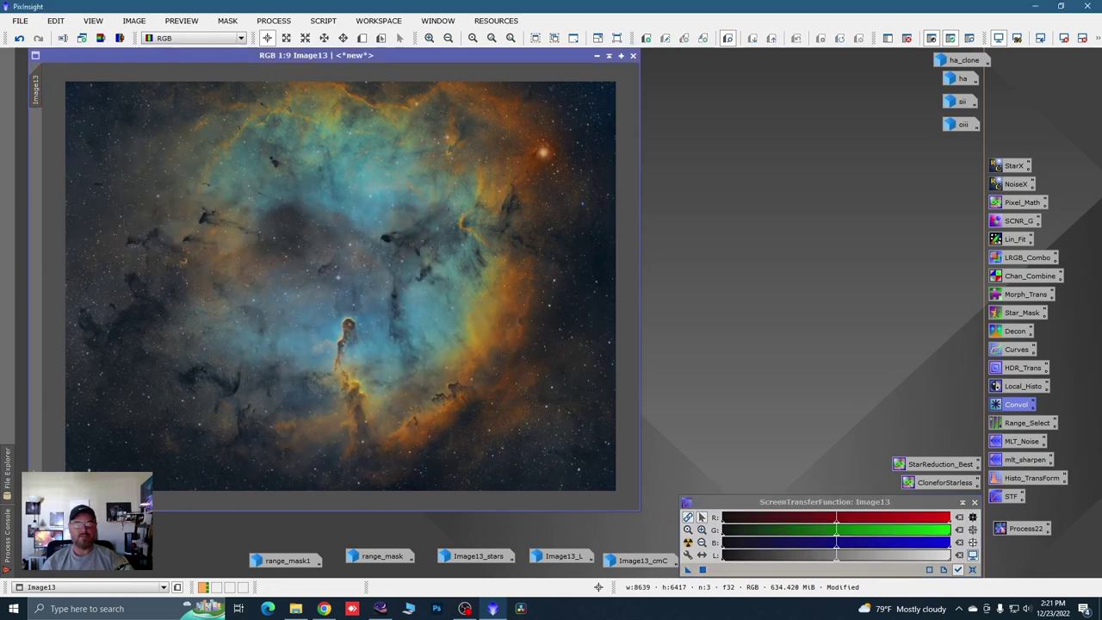
pyautogui.scroll(5, 334, 316)
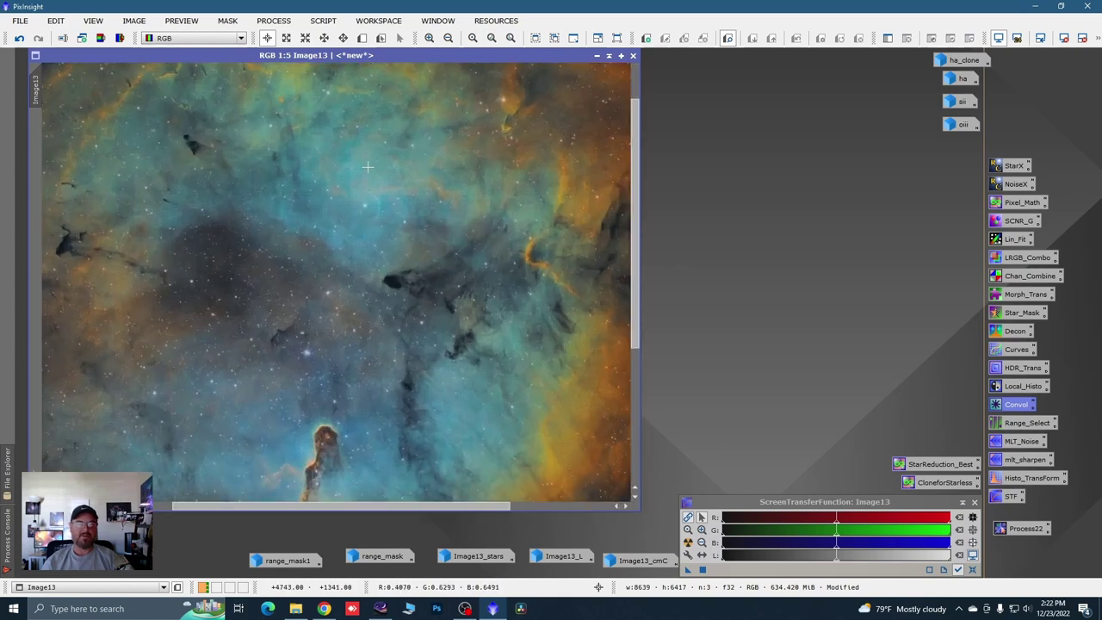
pyautogui.scroll(1, 362, 194)
pyautogui.scroll(-4, 370, 215)
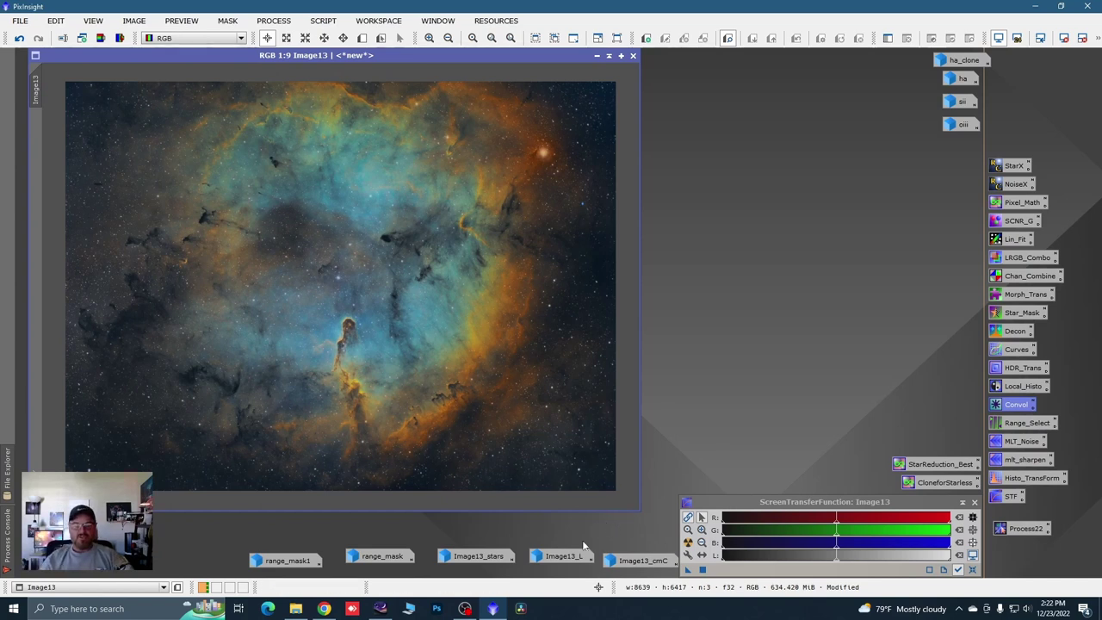
# Step: Restore Image13_stars, start saving it under a new name, and create a folder named xx in the Processing folder
pyautogui.doubleClick(482, 559)
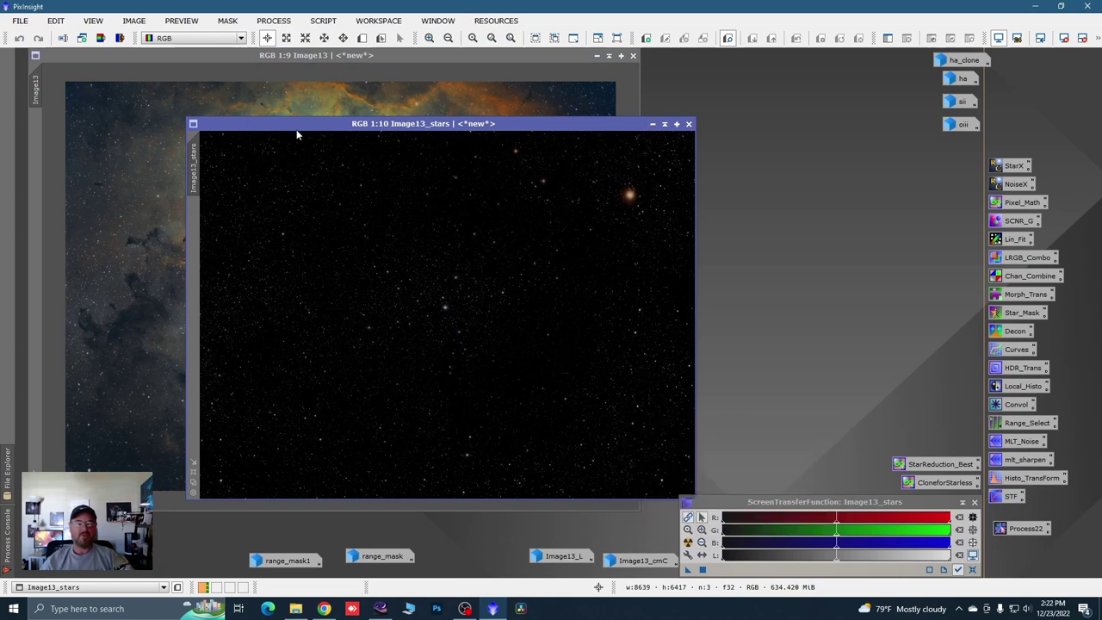
pyautogui.click(19, 20)
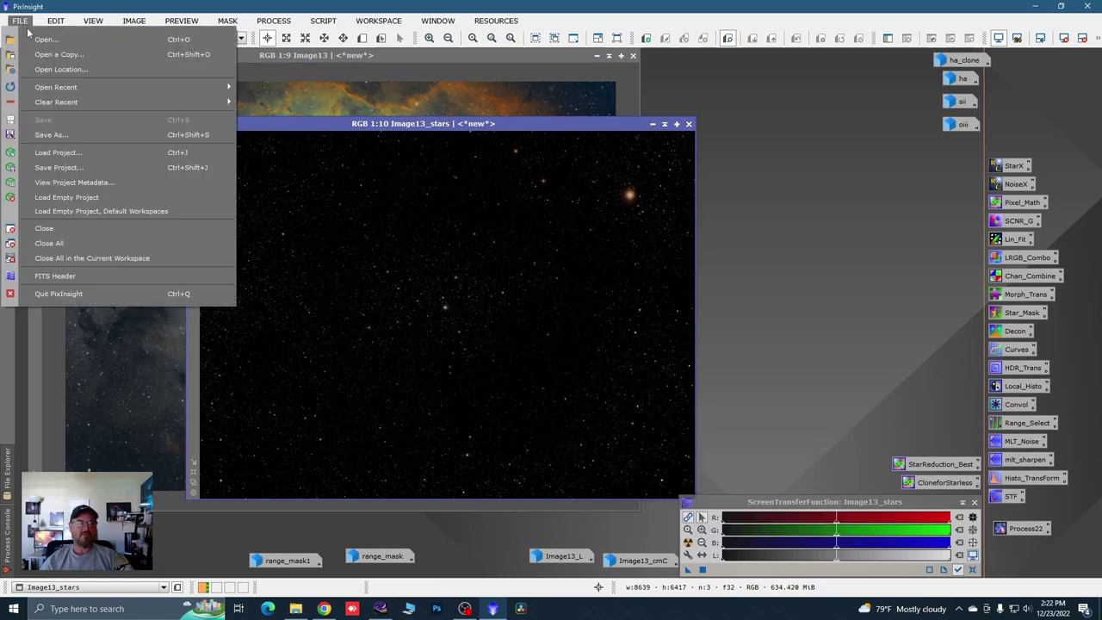
pyautogui.click(62, 134)
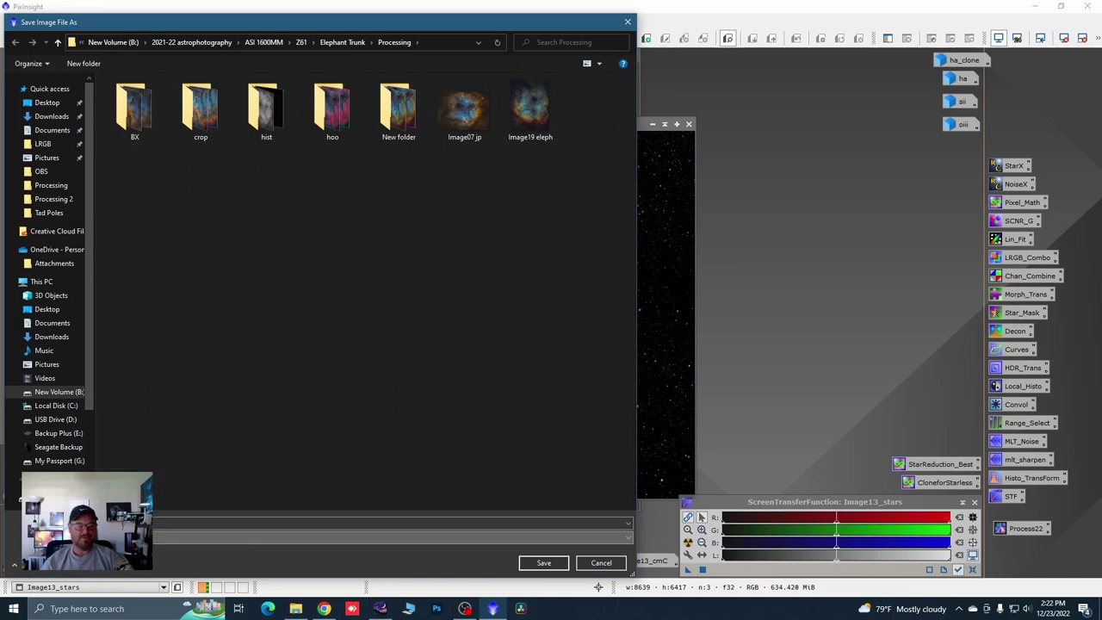
pyautogui.rightClick(179, 255)
pyautogui.moveTo(287, 377)
pyautogui.click(326, 375)
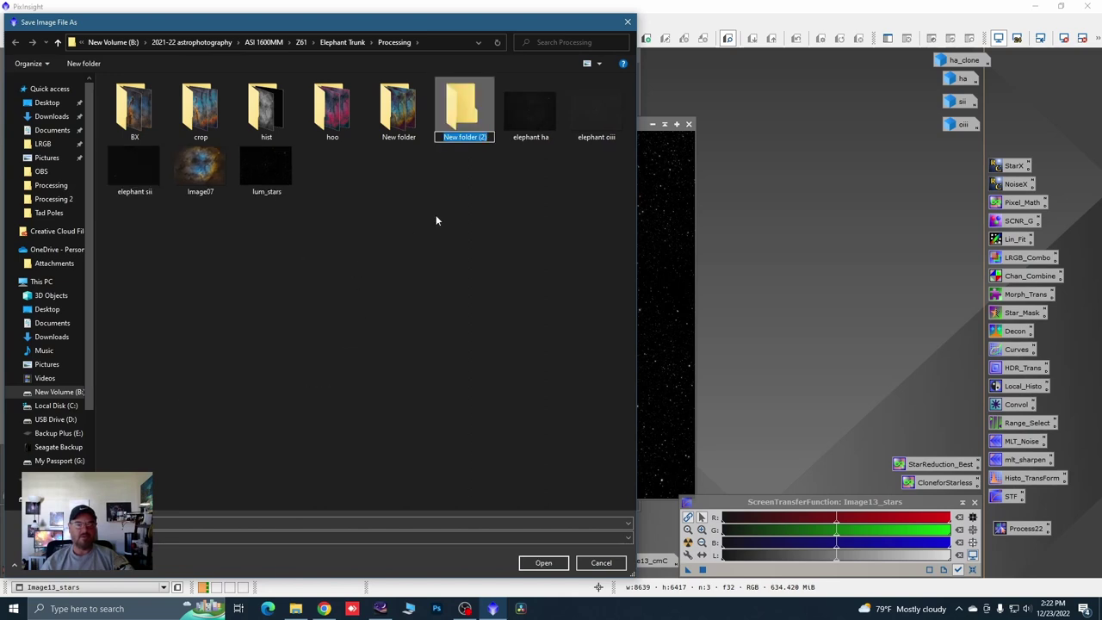
pyautogui.write('xx')
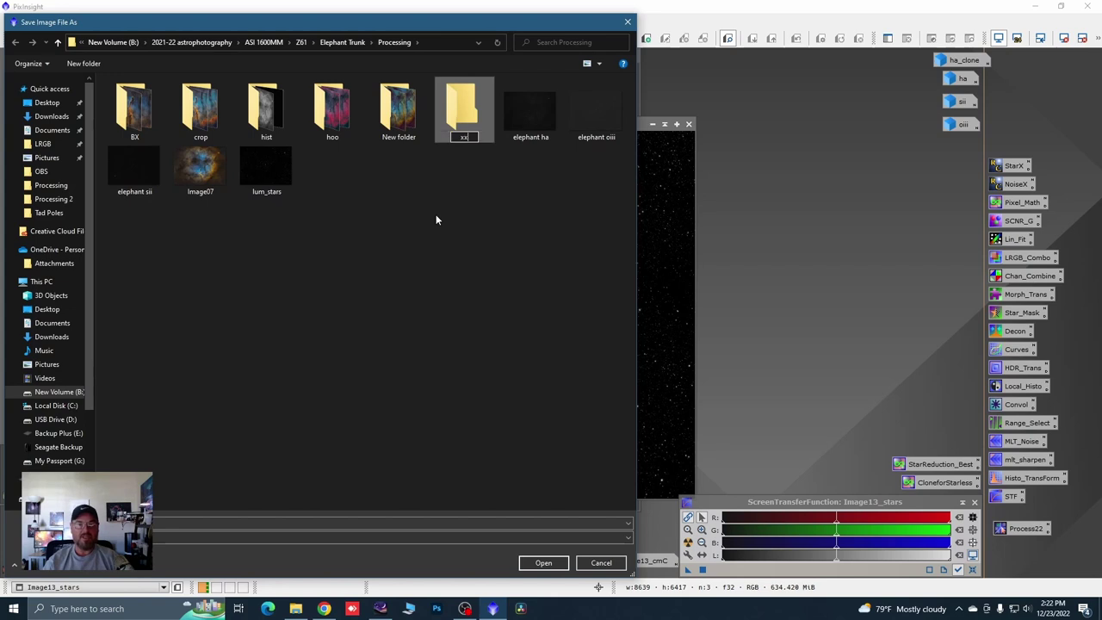
pyautogui.press('Return')
# Step: Save Image13_stars in the xx folder as a 16-bit unsigned integer TIFF, and minimize the stars image
pyautogui.doubleClick(462, 121)
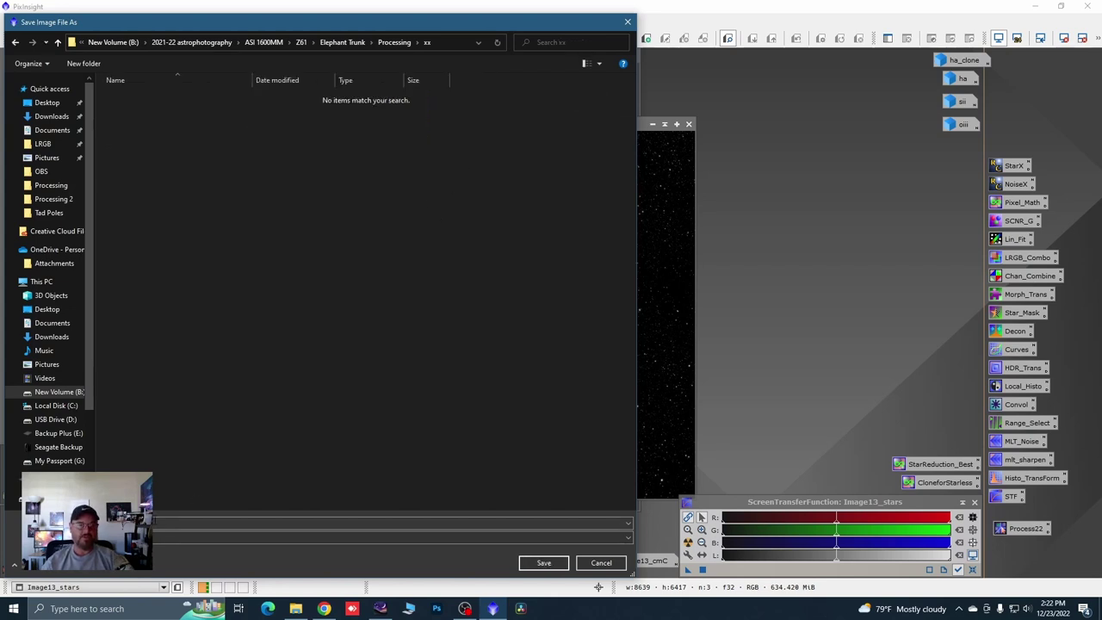
pyautogui.click(544, 562)
pyautogui.click(451, 132)
pyautogui.click(613, 500)
pyautogui.click(650, 125)
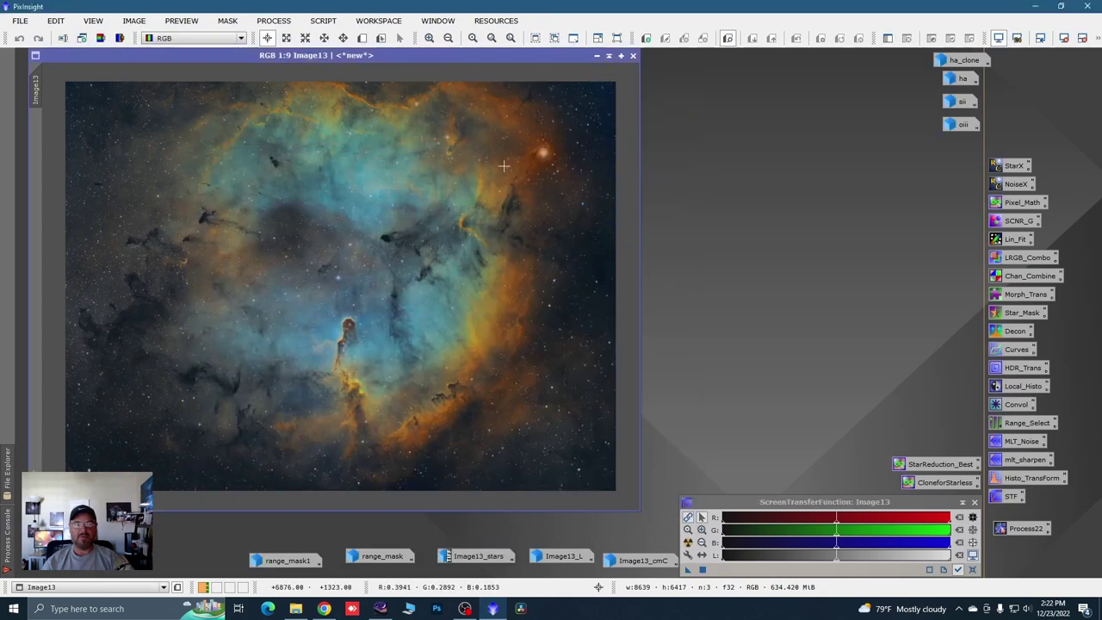
# Step: Save Image13 in the xx folder as a 16-bit unsigned integer TIFF
pyautogui.click(21, 22)
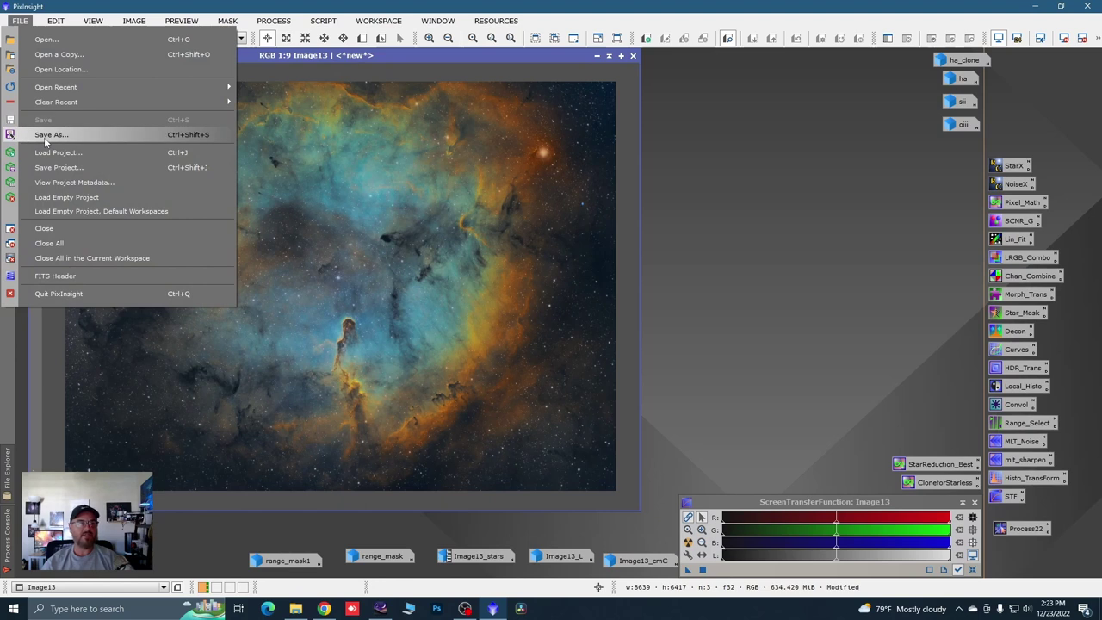
pyautogui.click(48, 136)
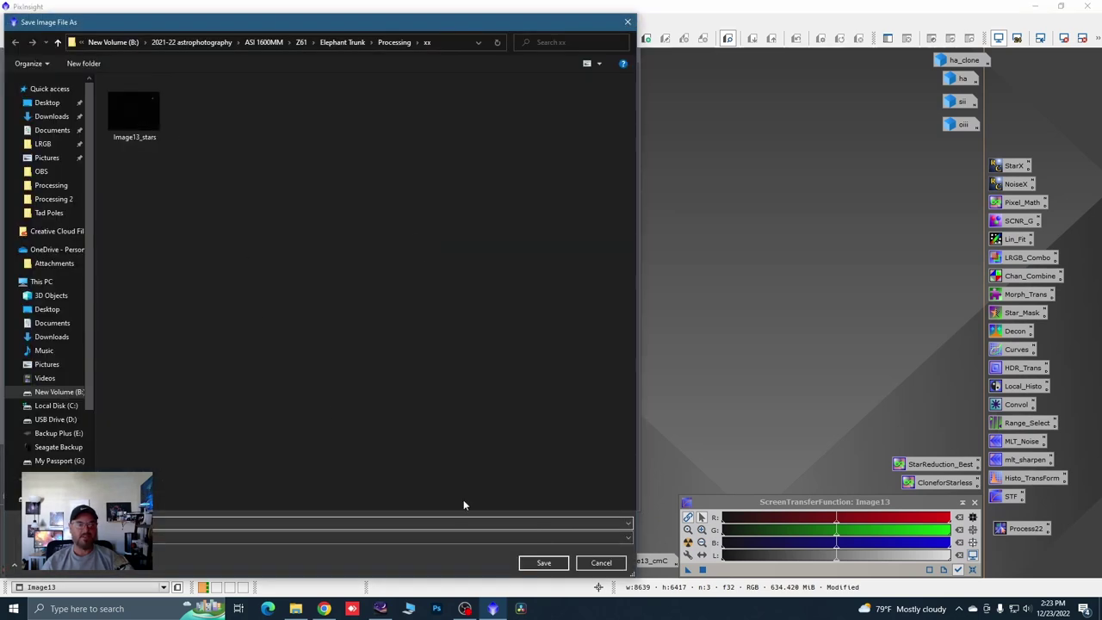
pyautogui.click(544, 562)
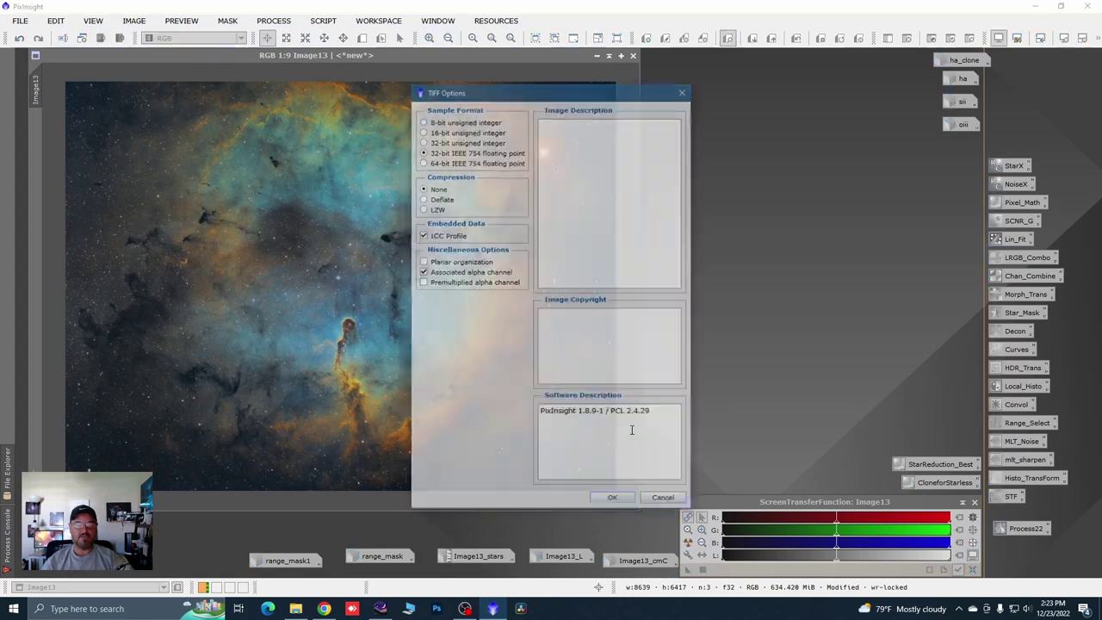
pyautogui.click(443, 131)
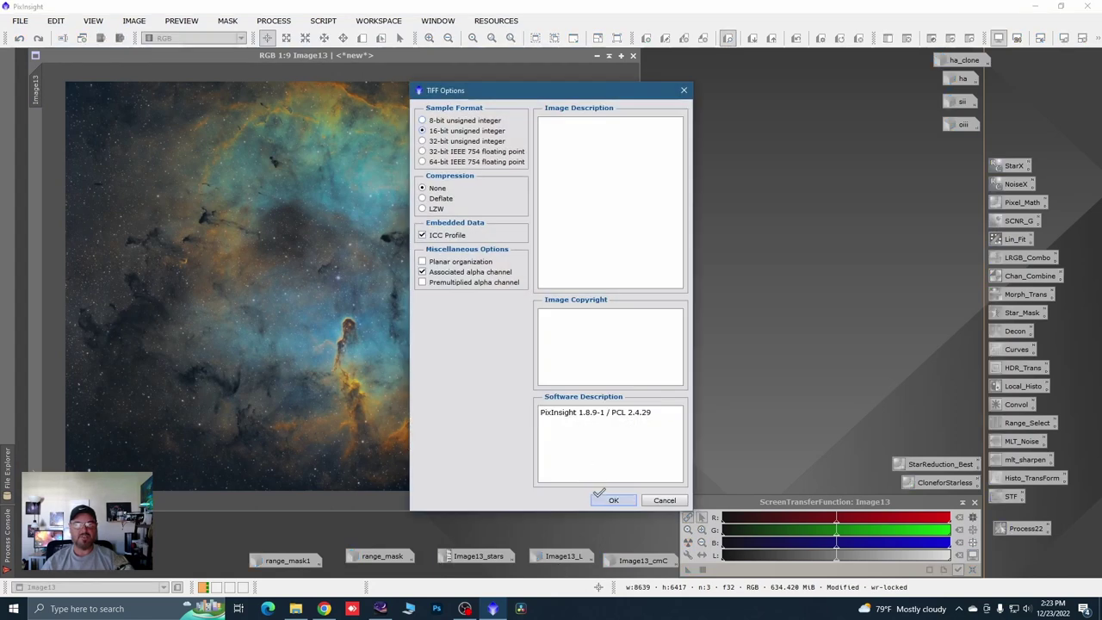
pyautogui.click(613, 499)
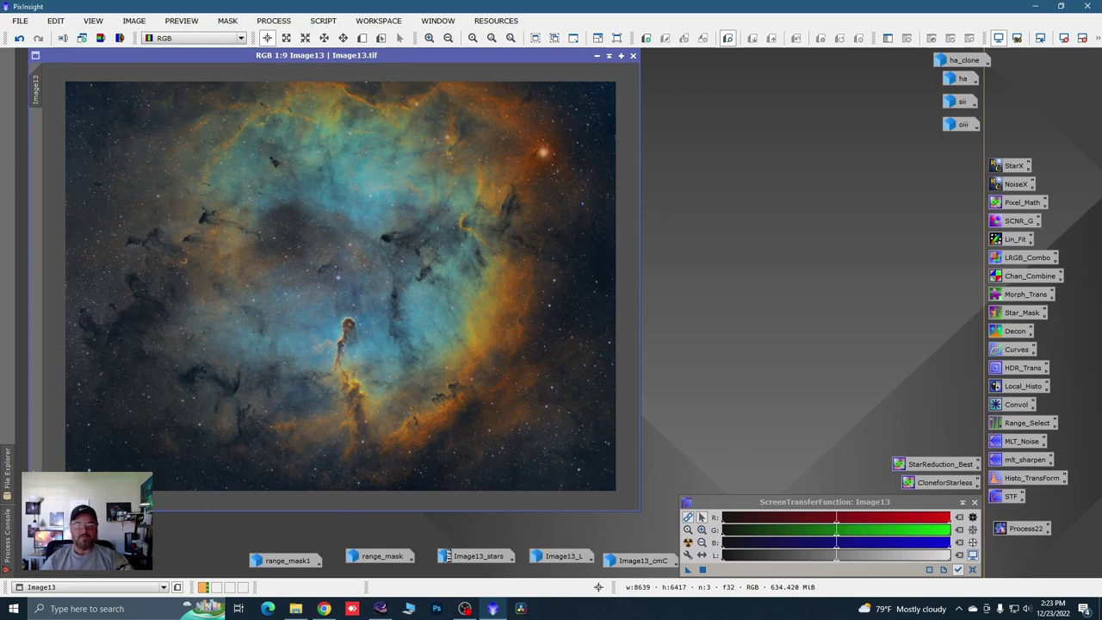
# Step: Switch to Photoshop and, for opening files, browse New Volume (B:) to 2021-22 astrophotography, ASI 1600MM, Z61
pyautogui.click(435, 610)
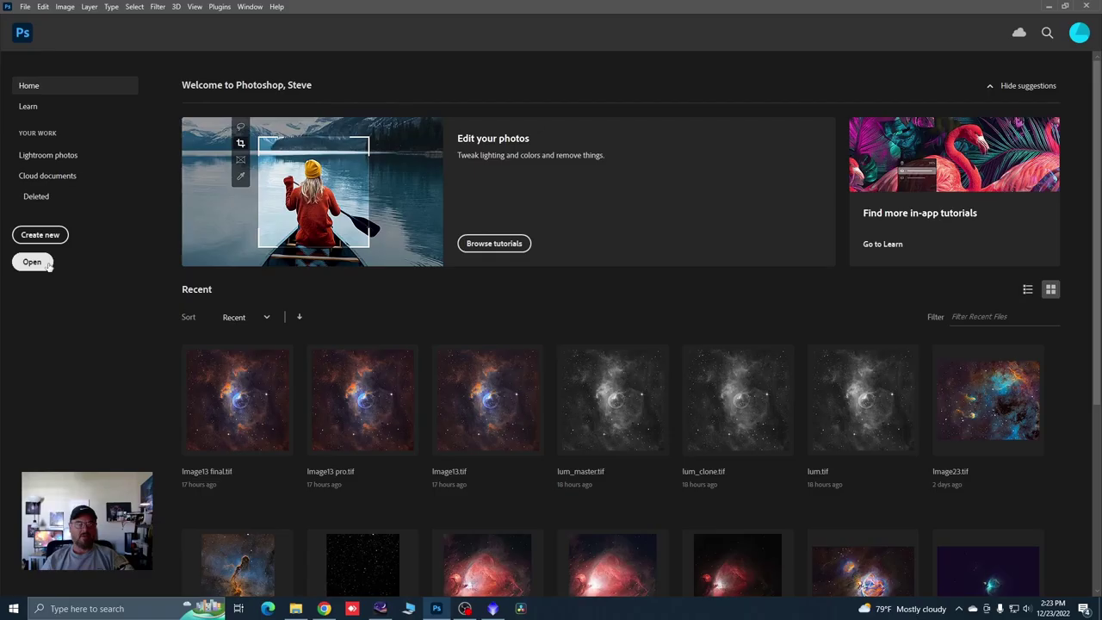
pyautogui.click(32, 262)
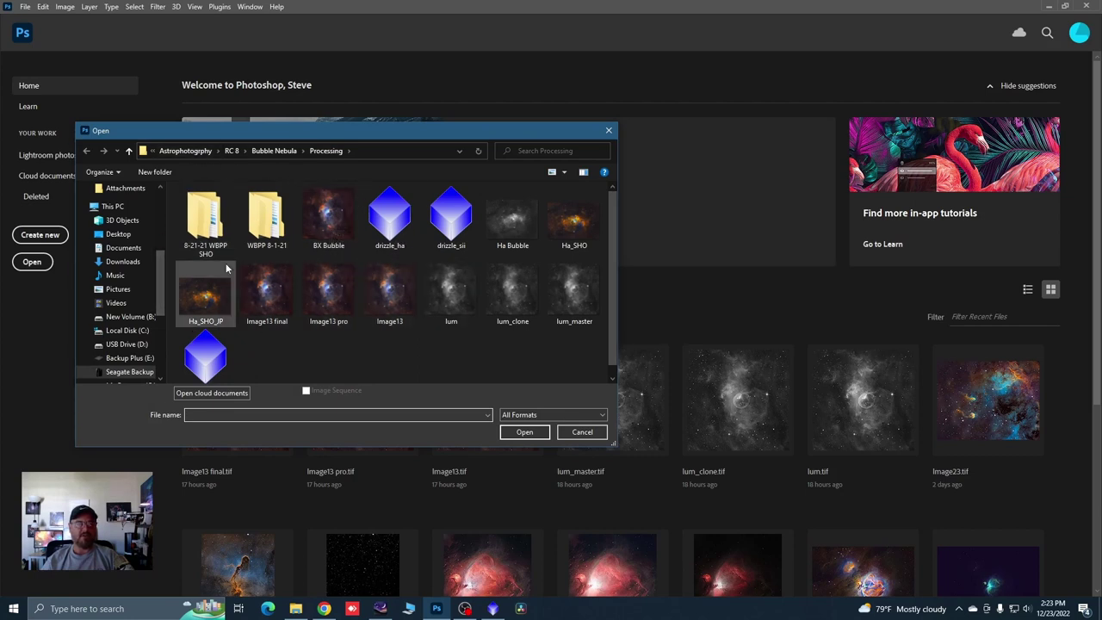
pyautogui.scroll(2, 159, 274)
pyautogui.scroll(-2, 159, 274)
pyautogui.scroll(-1, 159, 273)
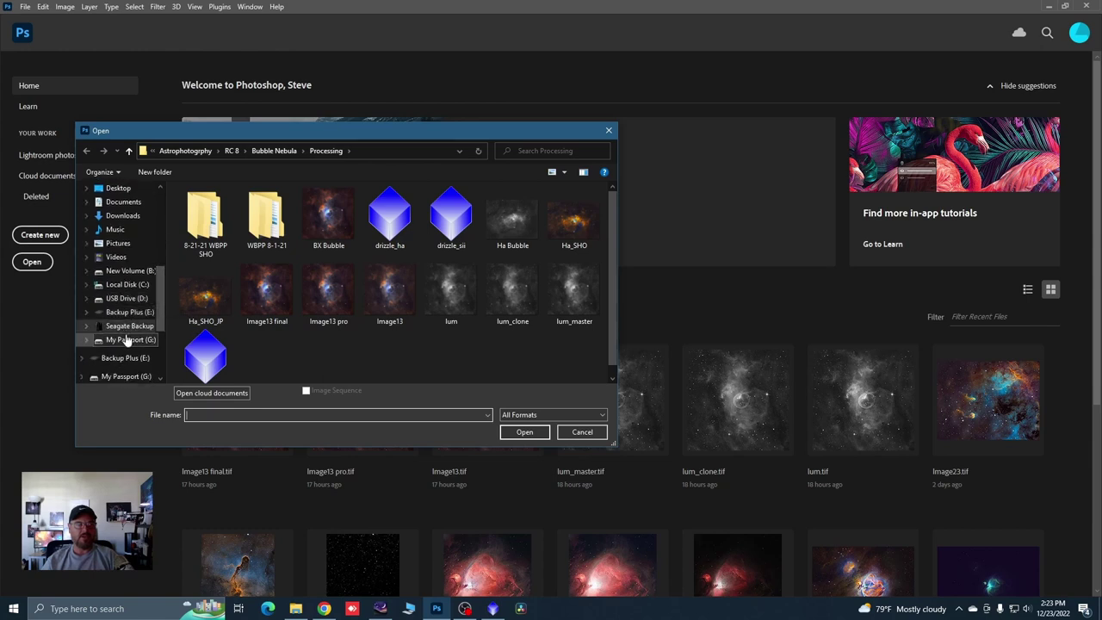
pyautogui.click(129, 270)
pyautogui.click(213, 220)
pyautogui.doubleClick(208, 218)
pyautogui.doubleClick(207, 219)
pyautogui.doubleClick(205, 242)
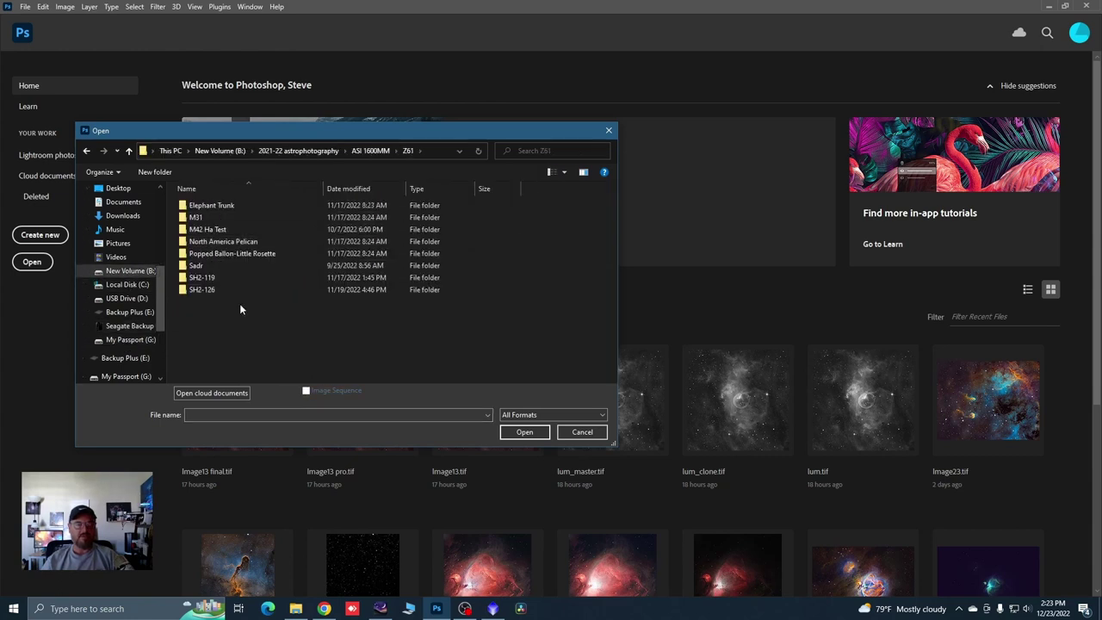
# Step: Open both Image13 and Image13_stars from the xx folder under Elephant Trunk, Processing
pyautogui.doubleClick(223, 207)
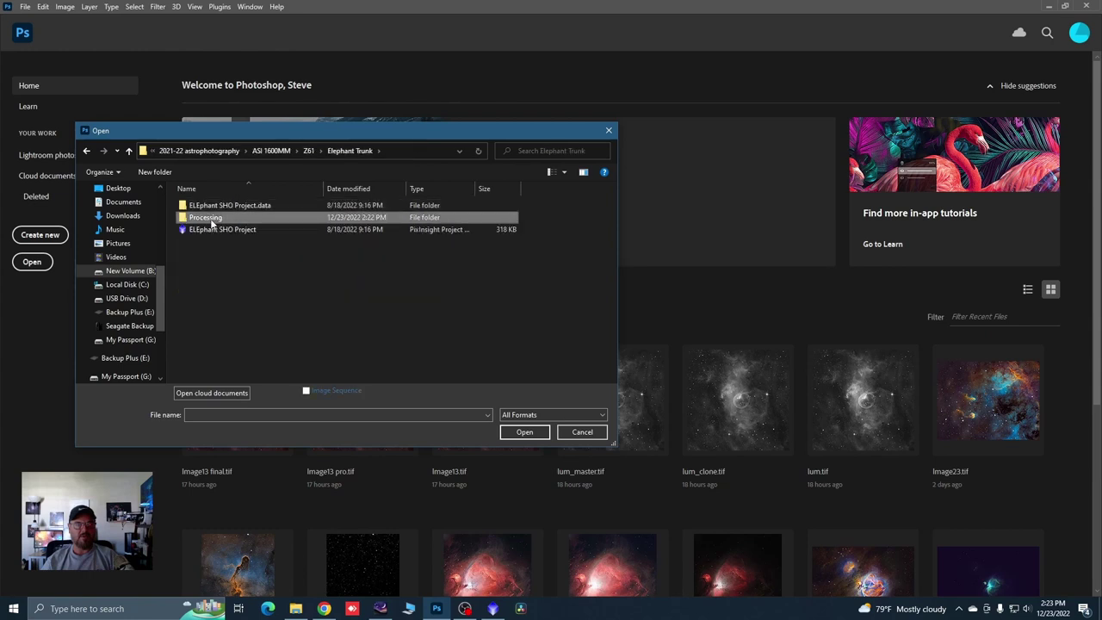
pyautogui.doubleClick(214, 217)
pyautogui.doubleClick(512, 217)
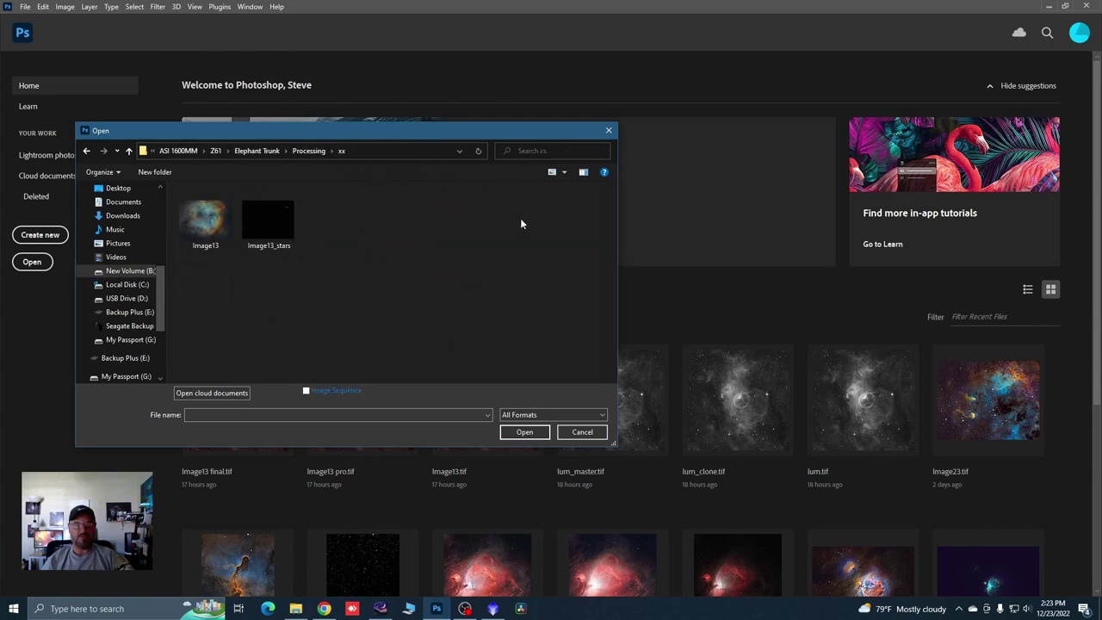
pyautogui.moveTo(217, 245); pyautogui.dragTo(258, 219)
pyautogui.click(521, 431)
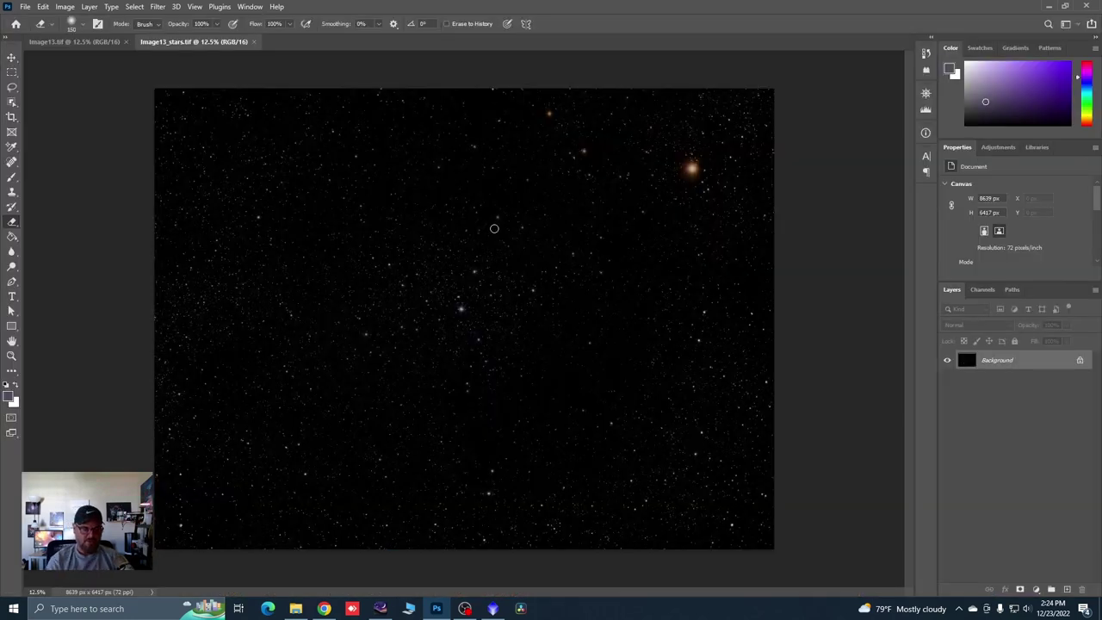
# Step: Paste the whole stars image into Image13.tif as a new layer between the Background layer and a duplicate of it
pyautogui.hotkey('ctrl', 'a')
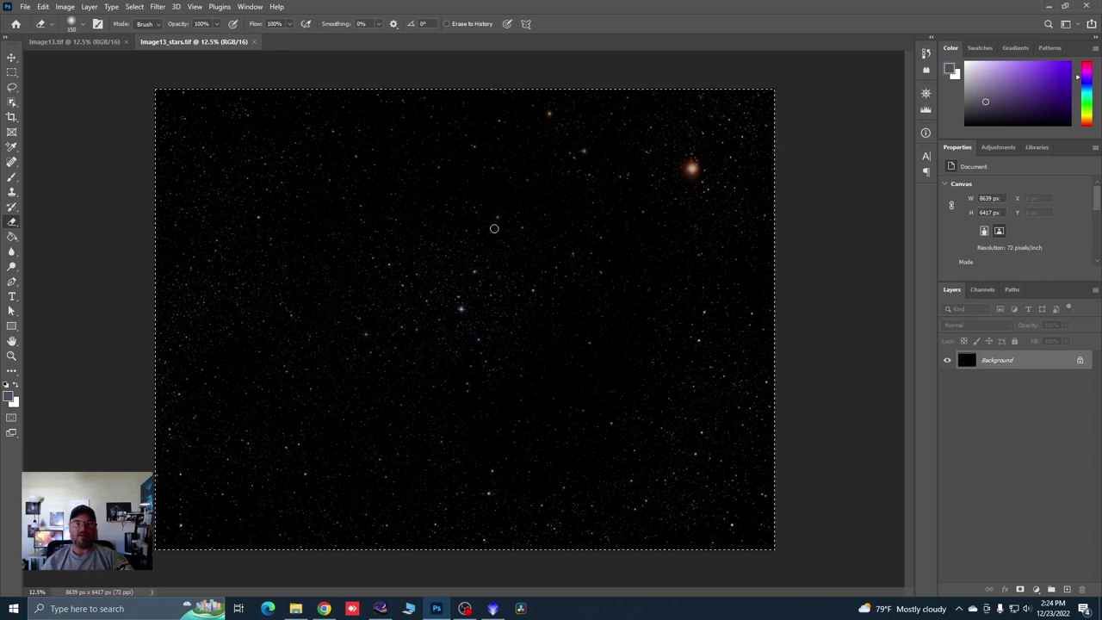
pyautogui.click(95, 42)
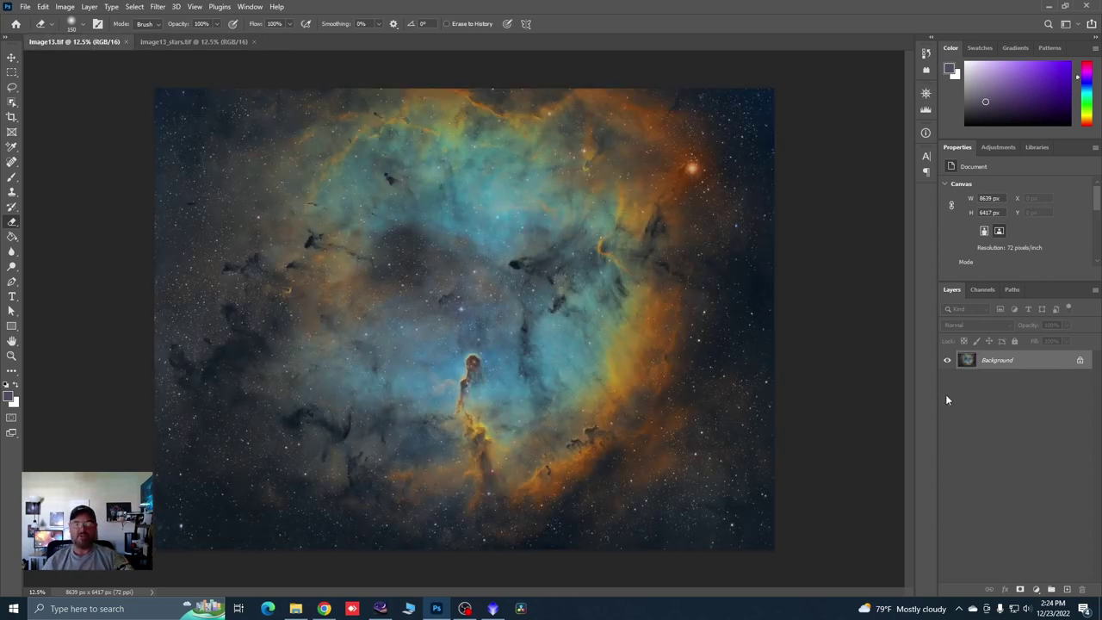
pyautogui.moveTo(987, 371); pyautogui.dragTo(1066, 589)
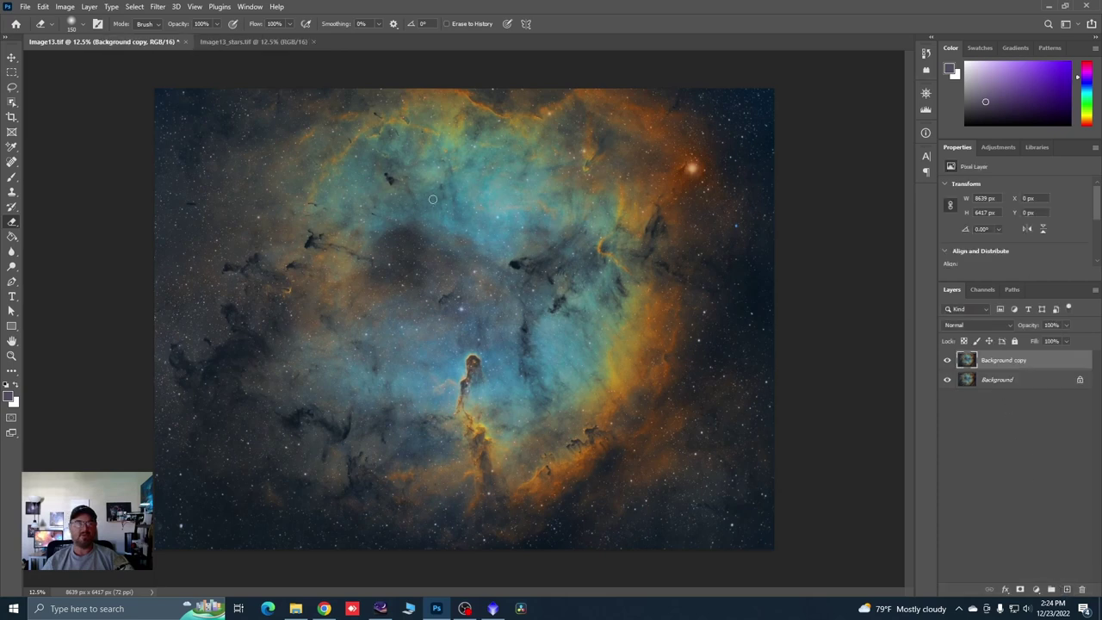
pyautogui.hotkey('ctrl', 'v')
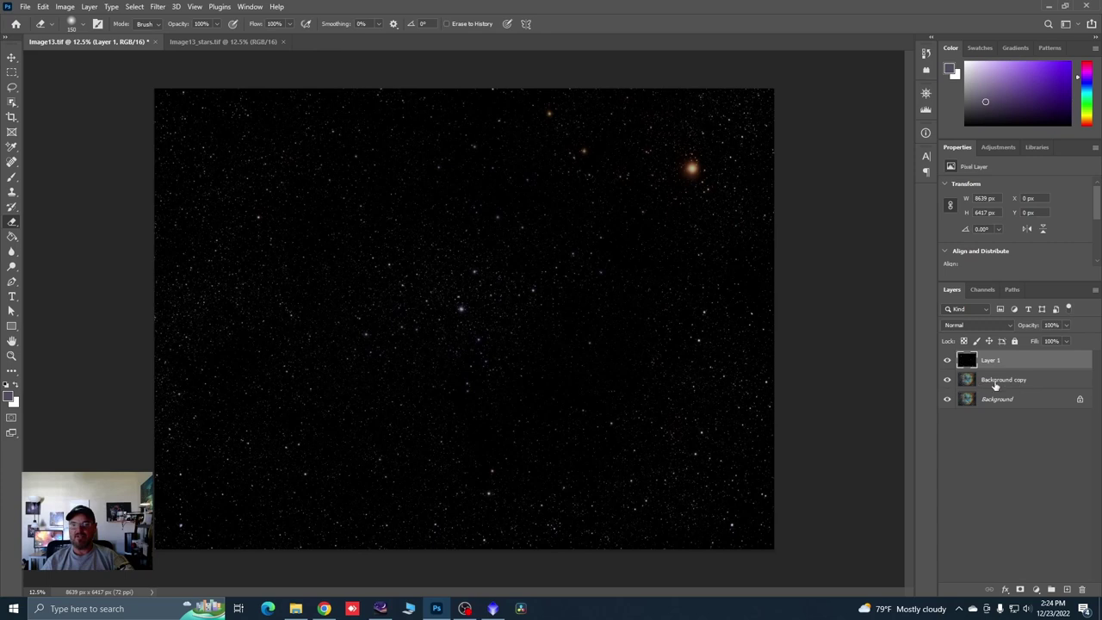
pyautogui.moveTo(973, 386); pyautogui.dragTo(973, 360)
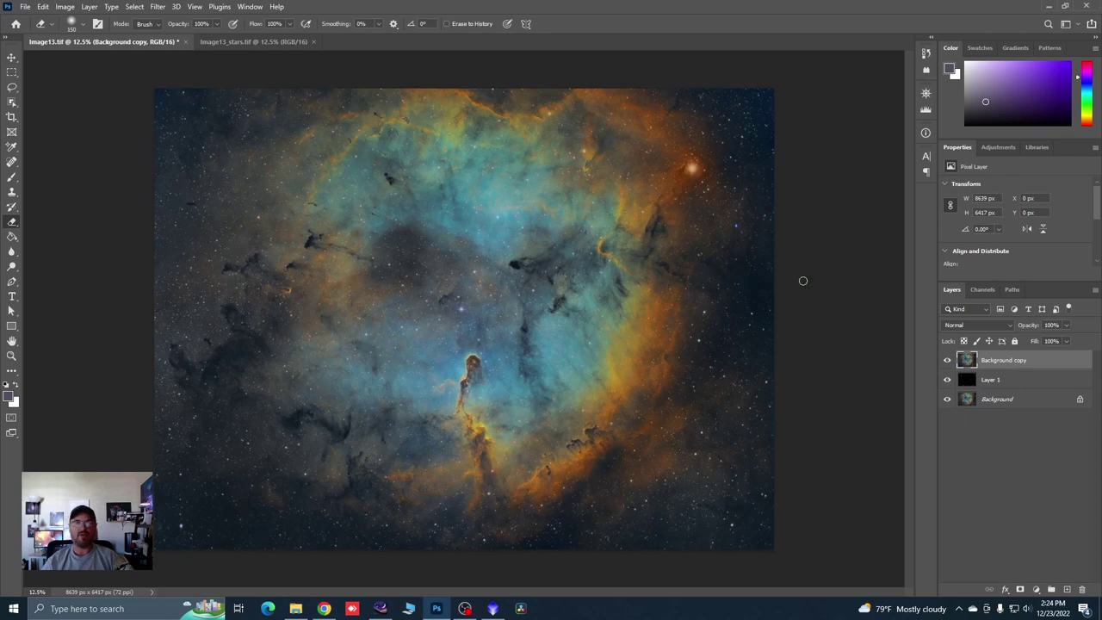
# Step: Apply the Camera Raw Filter to the Background copy layer with Vibrance +9, Dehaze +4 and Clarity +6
pyautogui.click(158, 7)
pyautogui.click(203, 147)
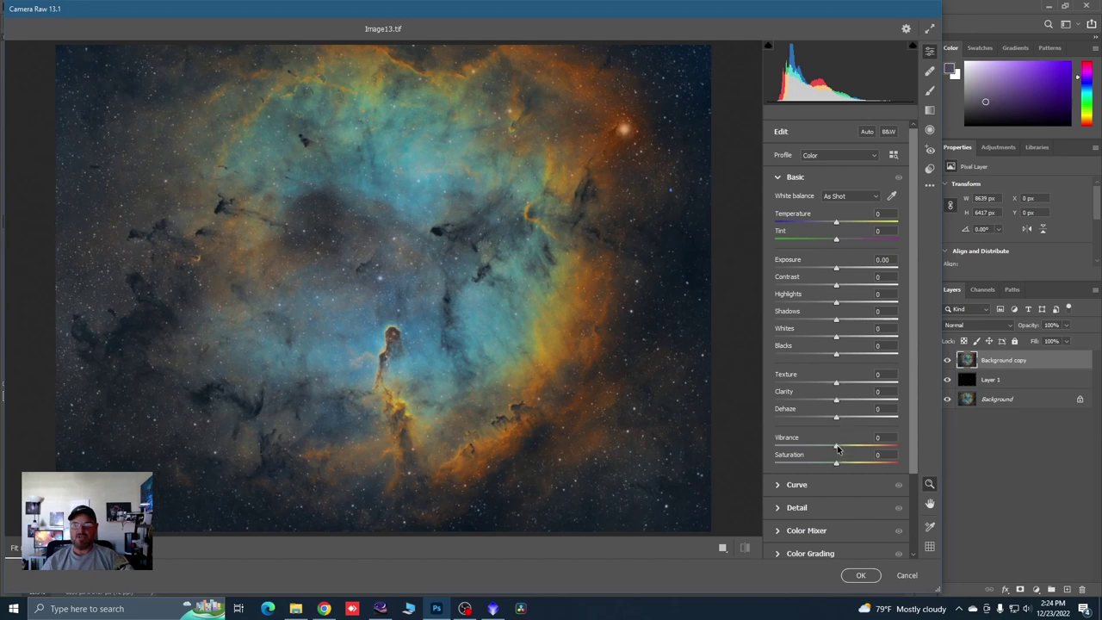
pyautogui.moveTo(843, 450); pyautogui.dragTo(841, 421)
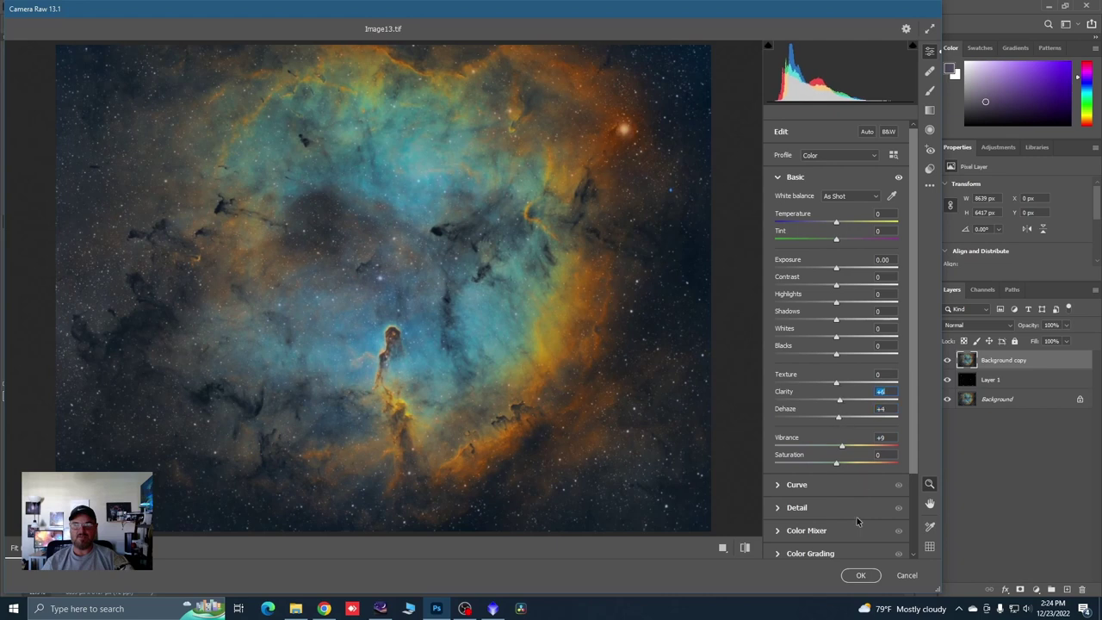
pyautogui.click(860, 575)
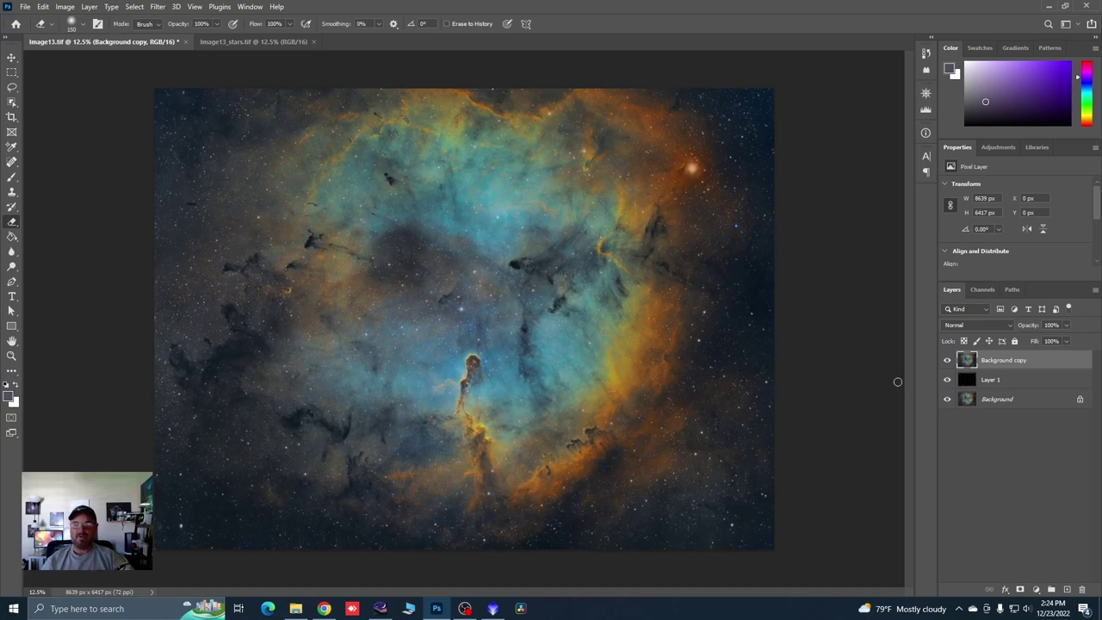
# Step: Check the star layer beneath the Background copy, set Layer 1's blend mode to Screen, and reselect the Background copy layer
pyautogui.click(992, 379)
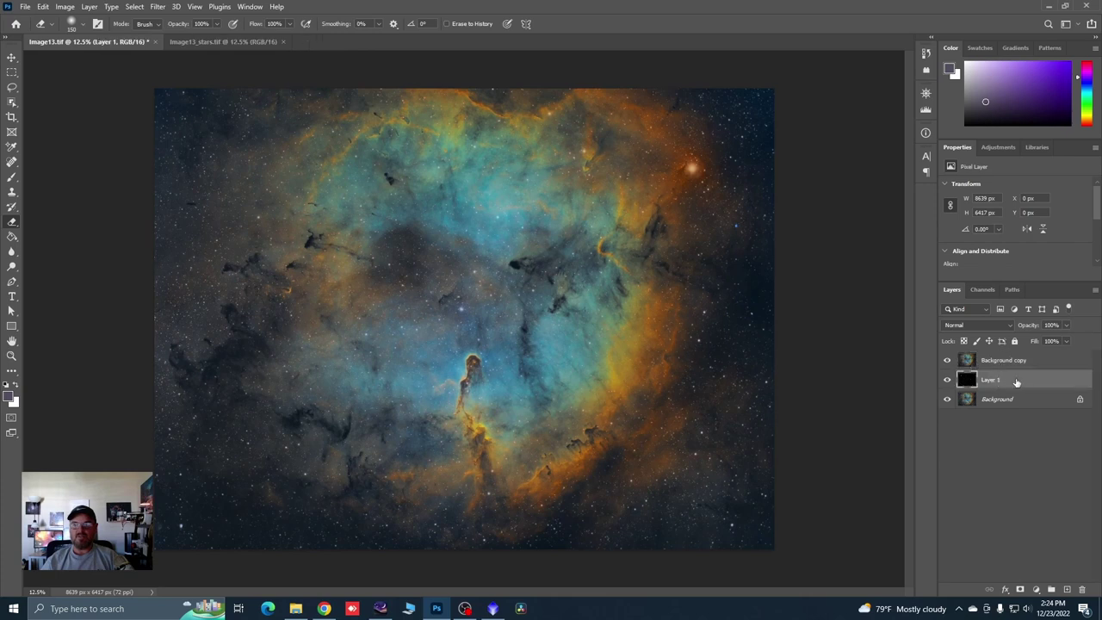
pyautogui.click(949, 362)
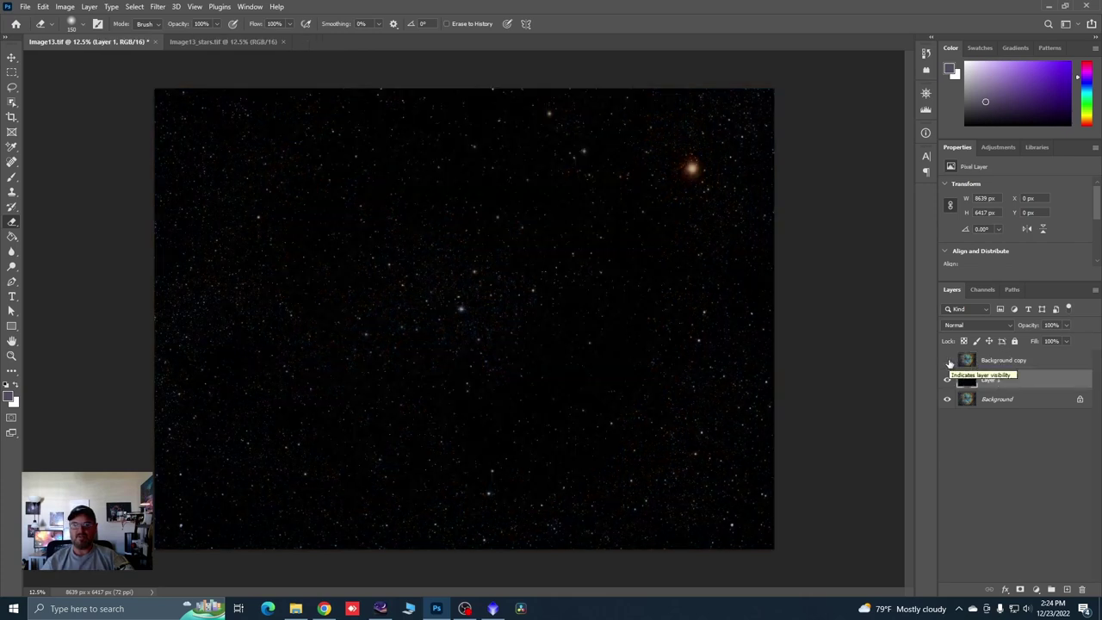
pyautogui.click(949, 361)
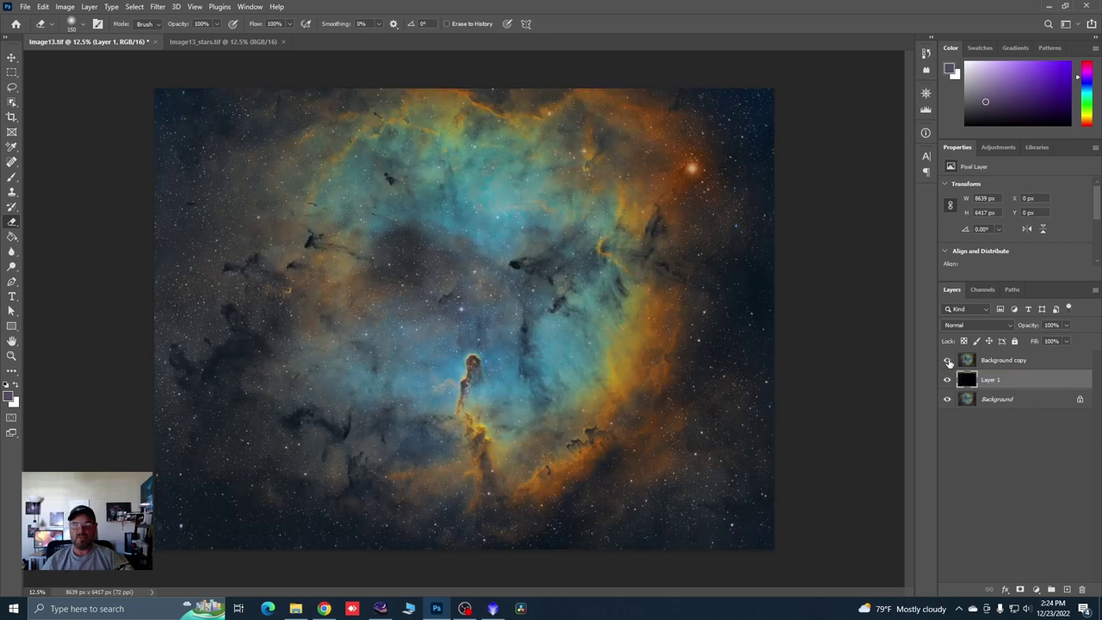
pyautogui.click(1011, 328)
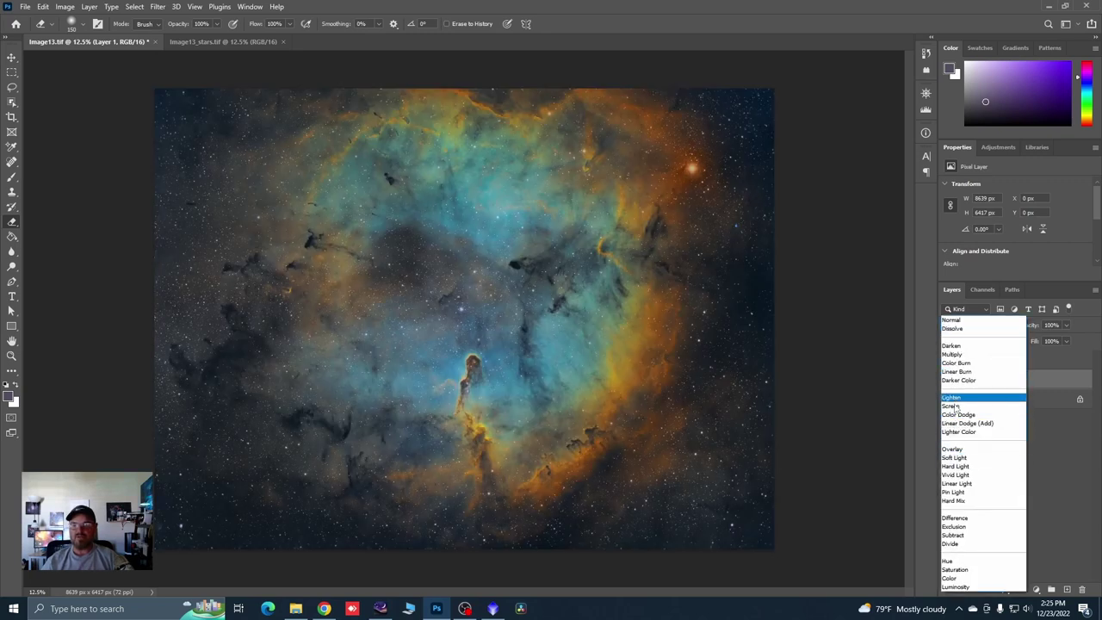
pyautogui.click(954, 406)
pyautogui.click(987, 362)
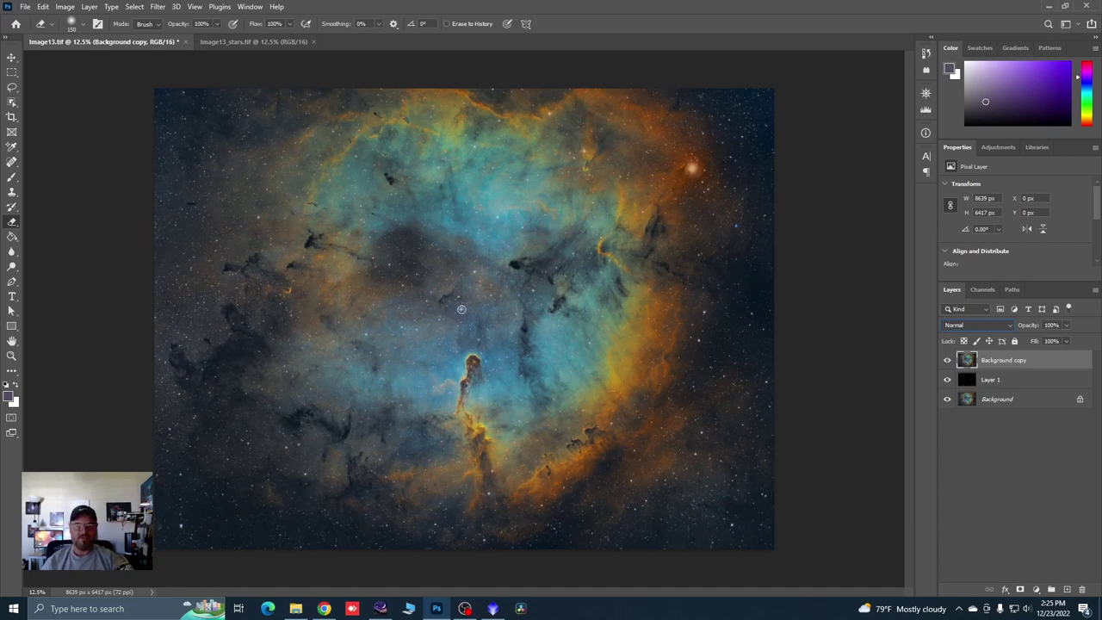
# Step: Erase the Background copy layer over the brighter stars, adjusting the soft eraser's size to each, to expose the original stars in Layer 1
pyautogui.click(12, 355)
pyautogui.click(449, 313)
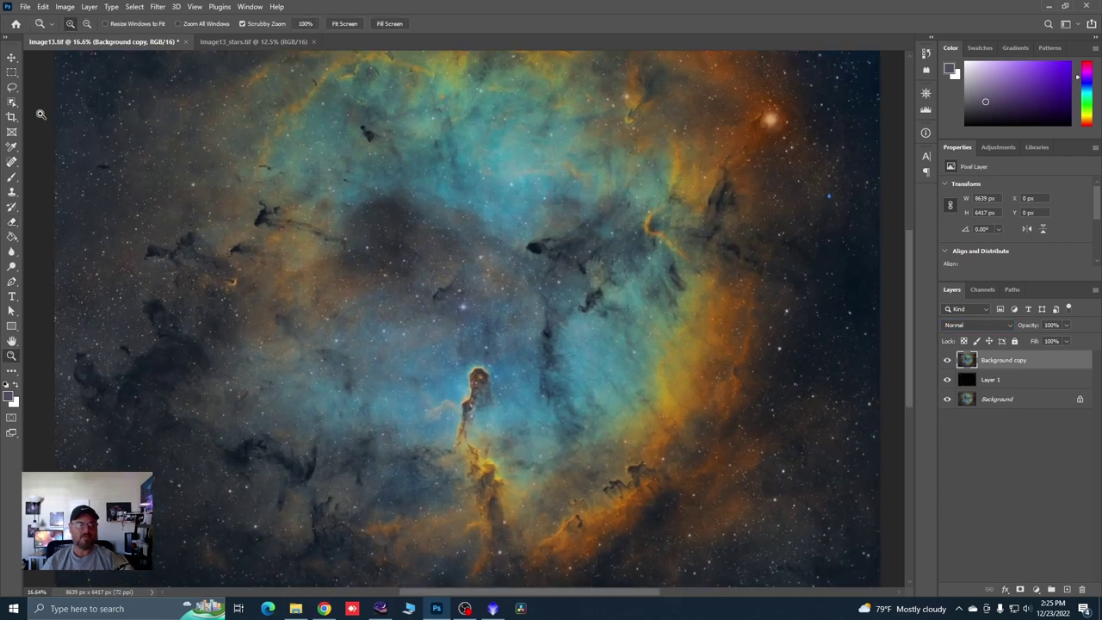
pyautogui.click(12, 221)
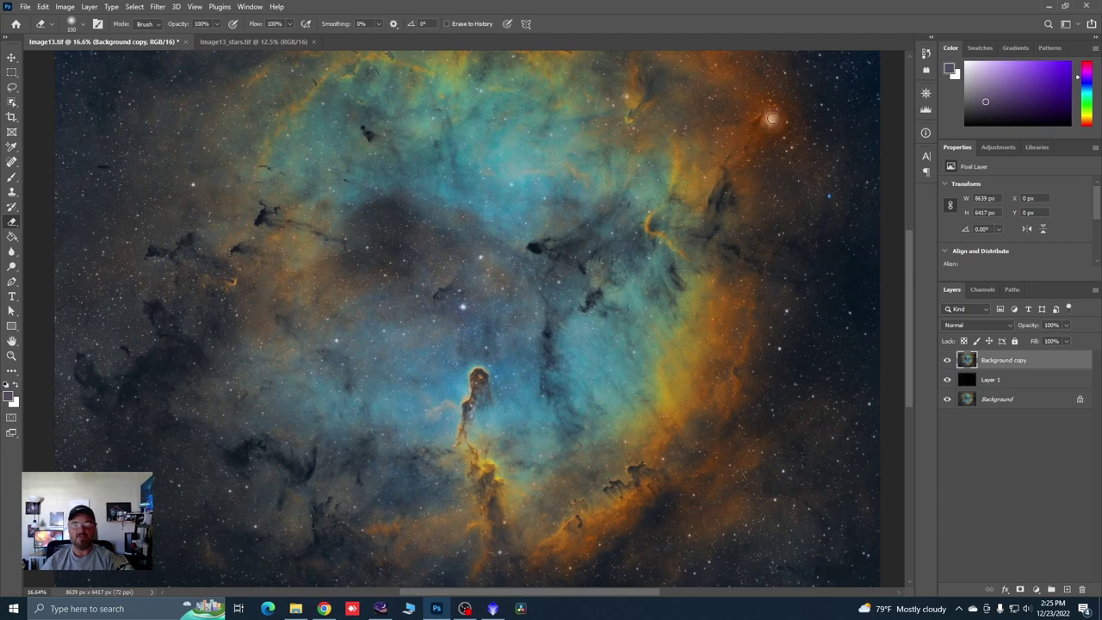
pyautogui.press(']')
pyautogui.press(']')
pyautogui.press(']')
pyautogui.press(']')
pyautogui.press(']')
pyautogui.press(']')
pyautogui.press('[')
pyautogui.press('[')
pyautogui.press('[')
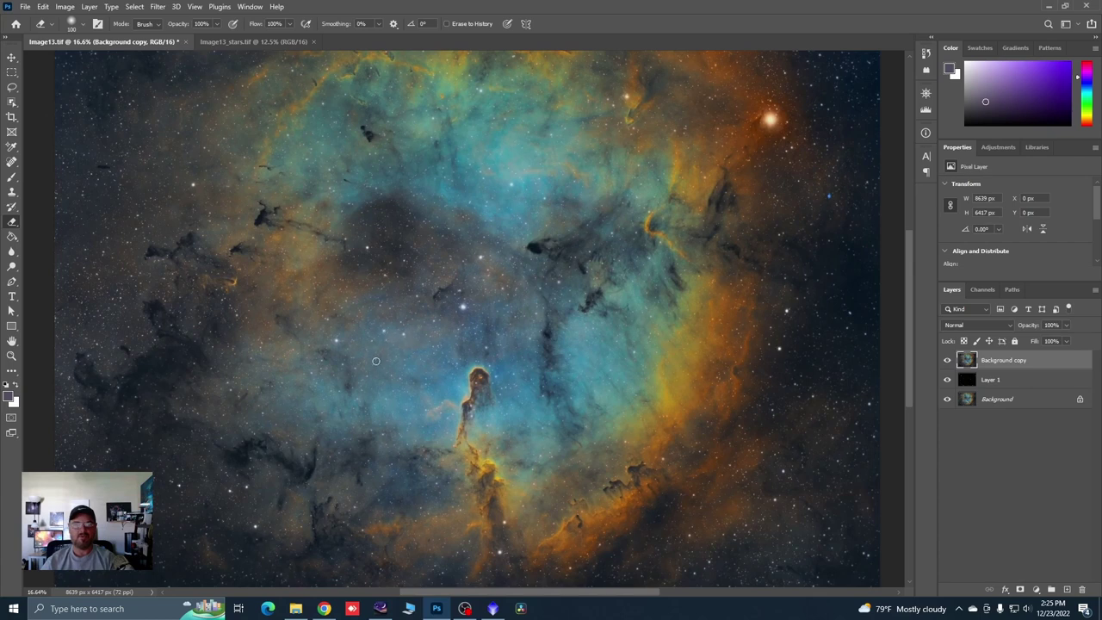
# Step: Compare the overall image with Layer 1 shown and hidden to judge the erased star areas
pyautogui.hotkey('ctrl', '-')
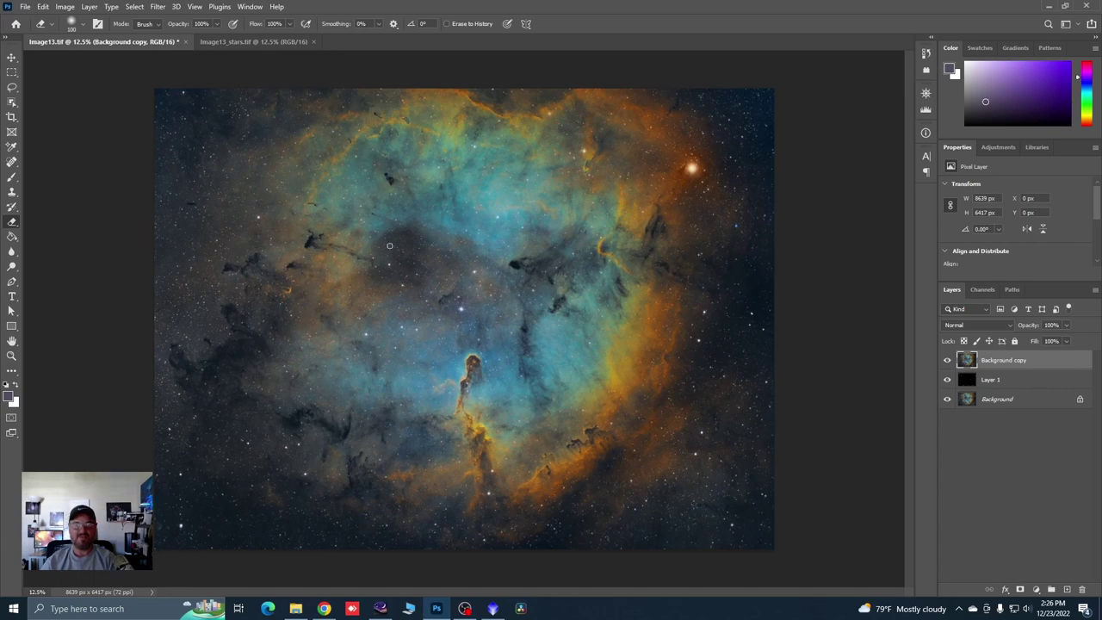
pyautogui.scroll(2, 352, 195)
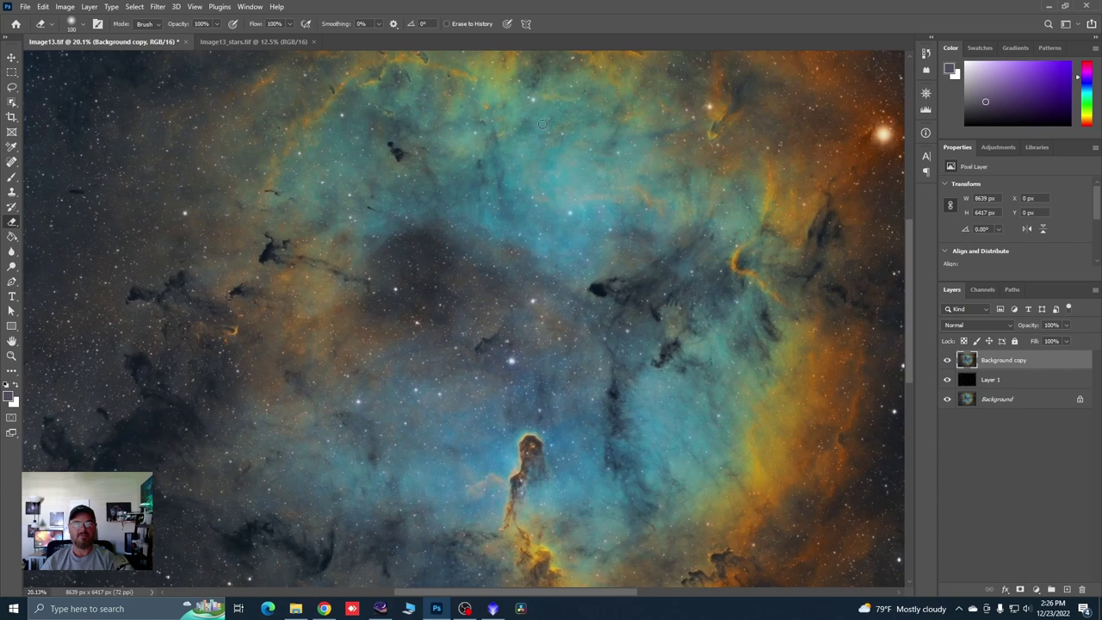
pyautogui.hotkey('ctrl', '-')
pyautogui.hotkey('ctrl', '-')
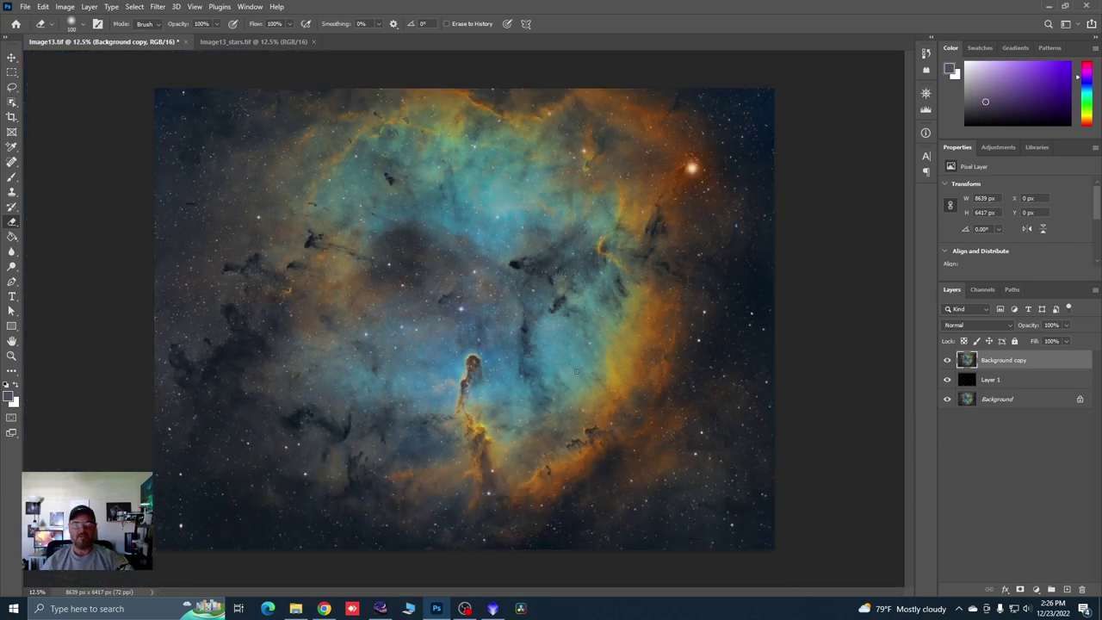
pyautogui.click(947, 383)
pyautogui.click(947, 382)
pyautogui.click(947, 382)
pyautogui.click(947, 382)
pyautogui.click(948, 382)
pyautogui.click(947, 382)
pyautogui.hotkey('ctrl', '+')
pyautogui.click(943, 379)
pyautogui.click(943, 380)
pyautogui.click(943, 380)
pyautogui.click(943, 380)
pyautogui.click(943, 380)
pyautogui.hotkey('ctrl', '0')
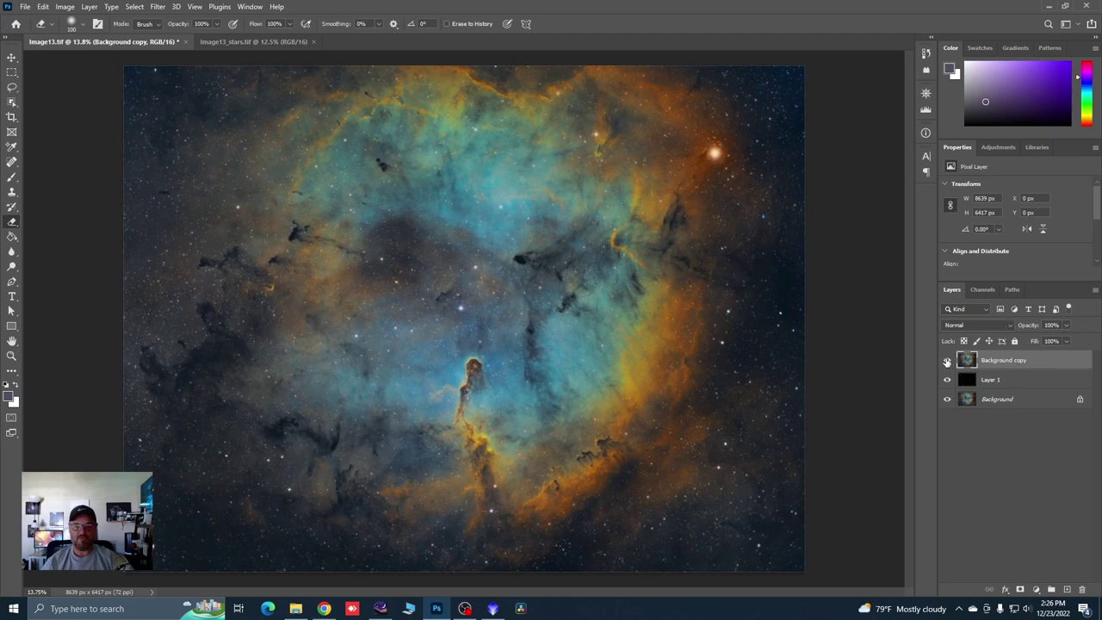
# Step: Examine the elephant trunk and the lower nebula close up, toggling Layer 1's visibility to check the stars
pyautogui.scroll(5, 531, 525)
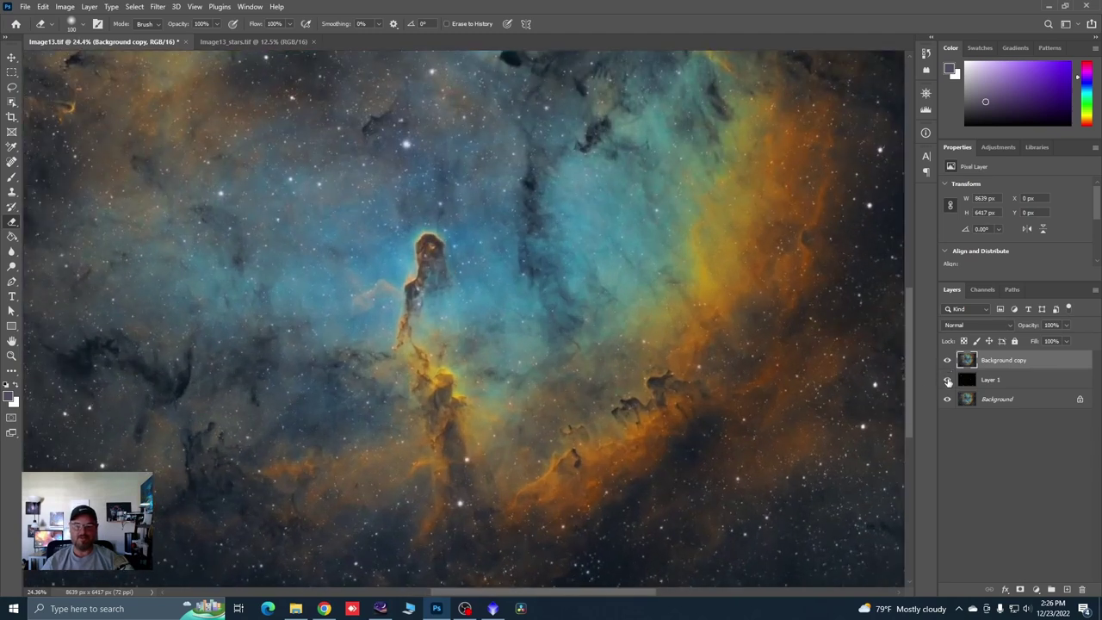
pyautogui.click(948, 381)
pyautogui.click(948, 381)
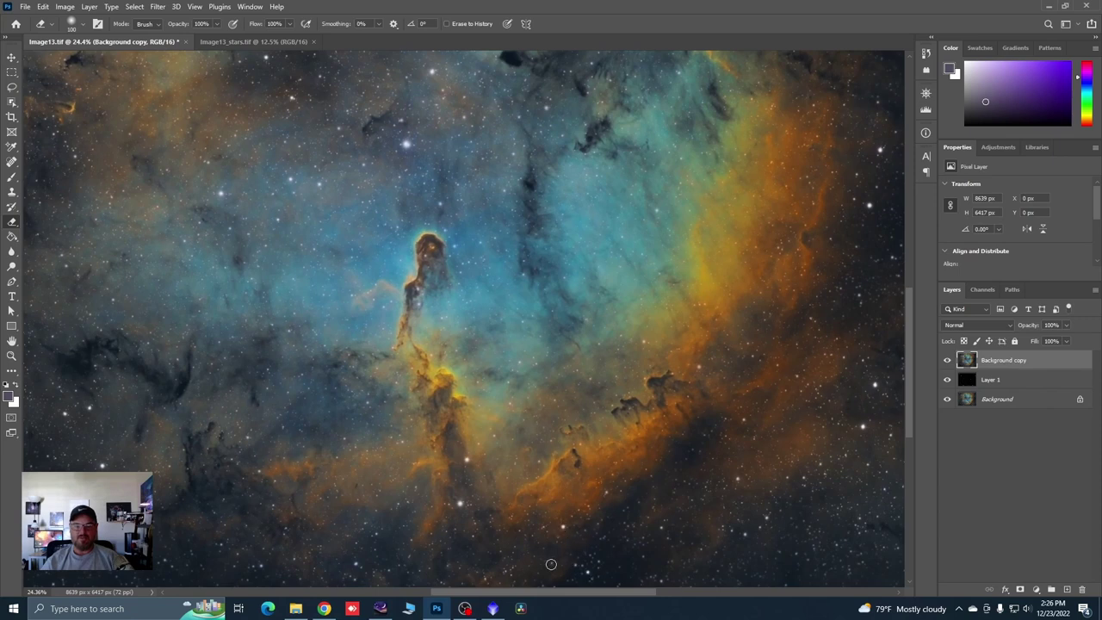
pyautogui.scroll(2, 569, 534)
pyautogui.scroll(5, 610, 523)
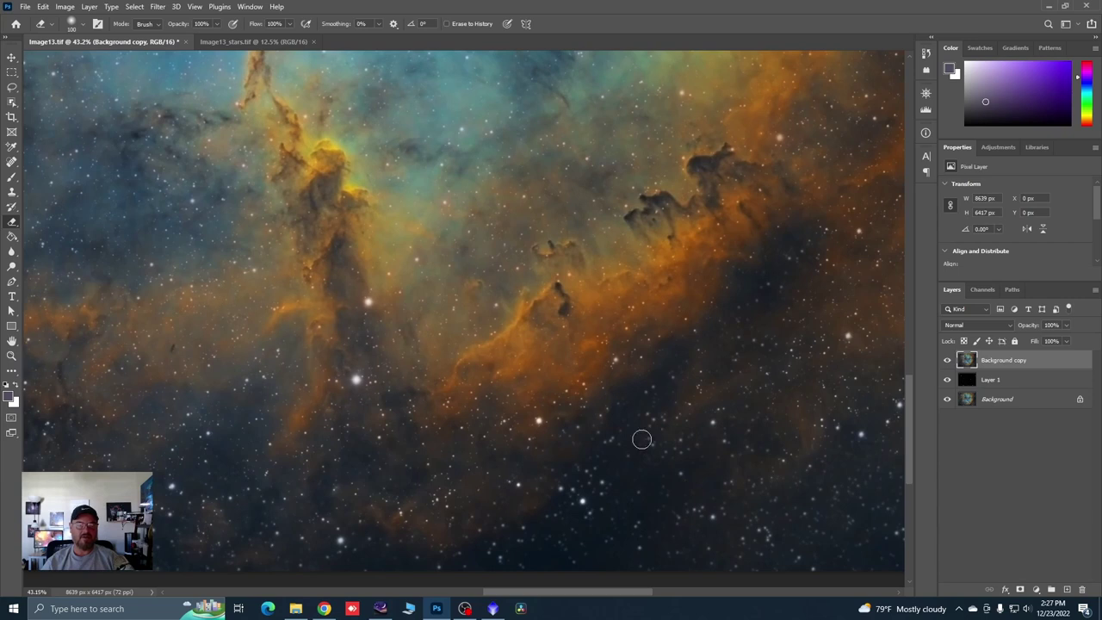
pyautogui.scroll(-1, 659, 469)
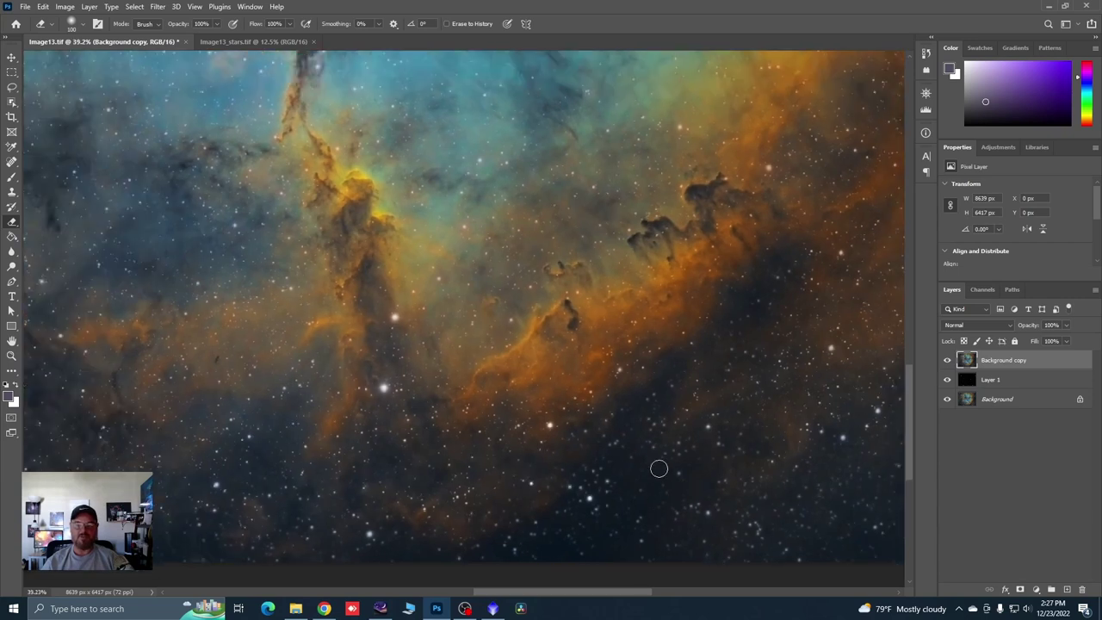
pyautogui.scroll(-1, 657, 497)
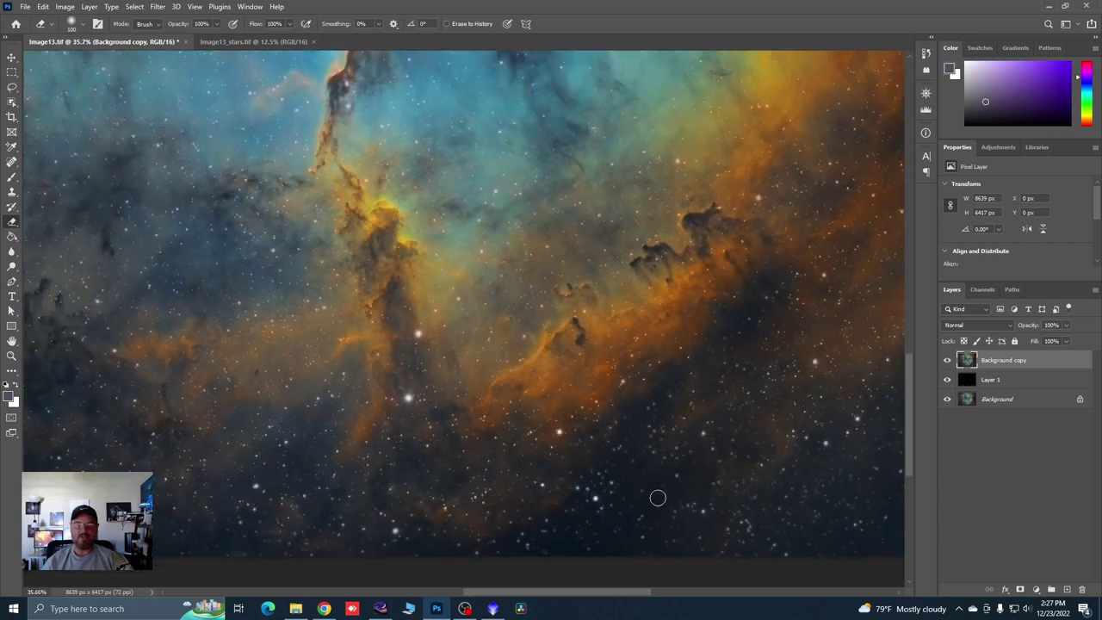
pyautogui.scroll(-1, 657, 498)
pyautogui.scroll(-3, 569, 429)
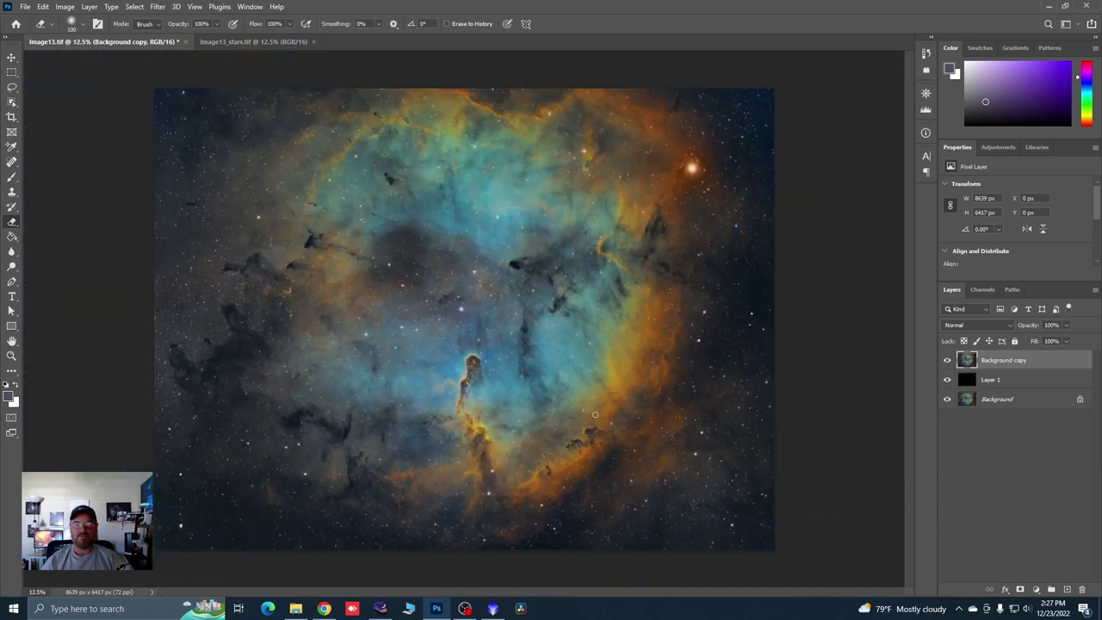
# Step: Flatten all layers of Image13.tif into a single background and save the file
pyautogui.click(90, 6)
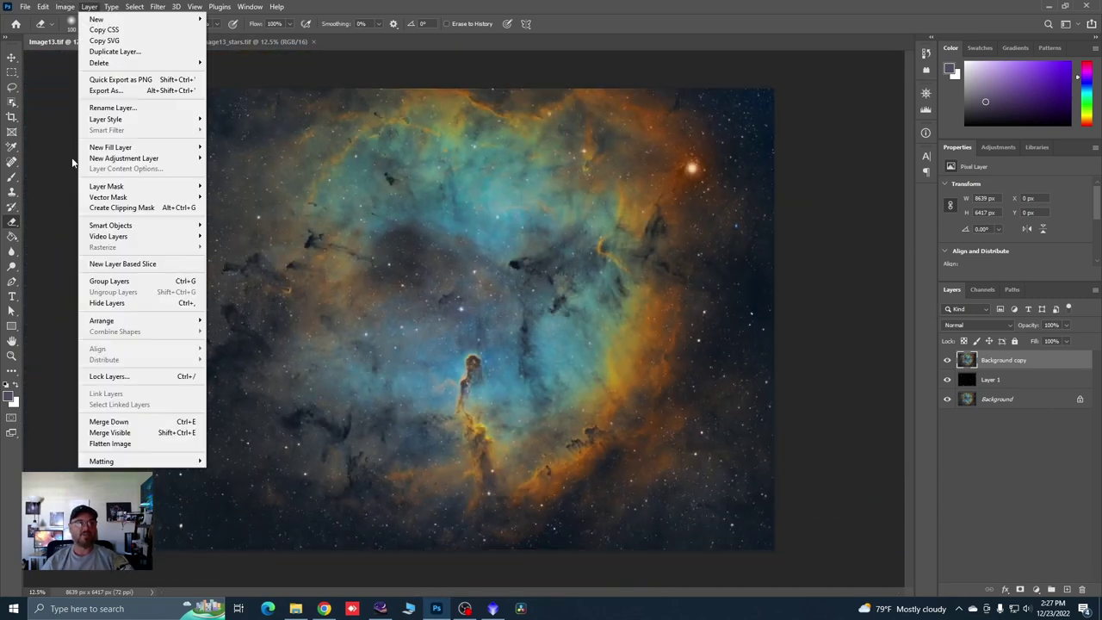
pyautogui.click(110, 444)
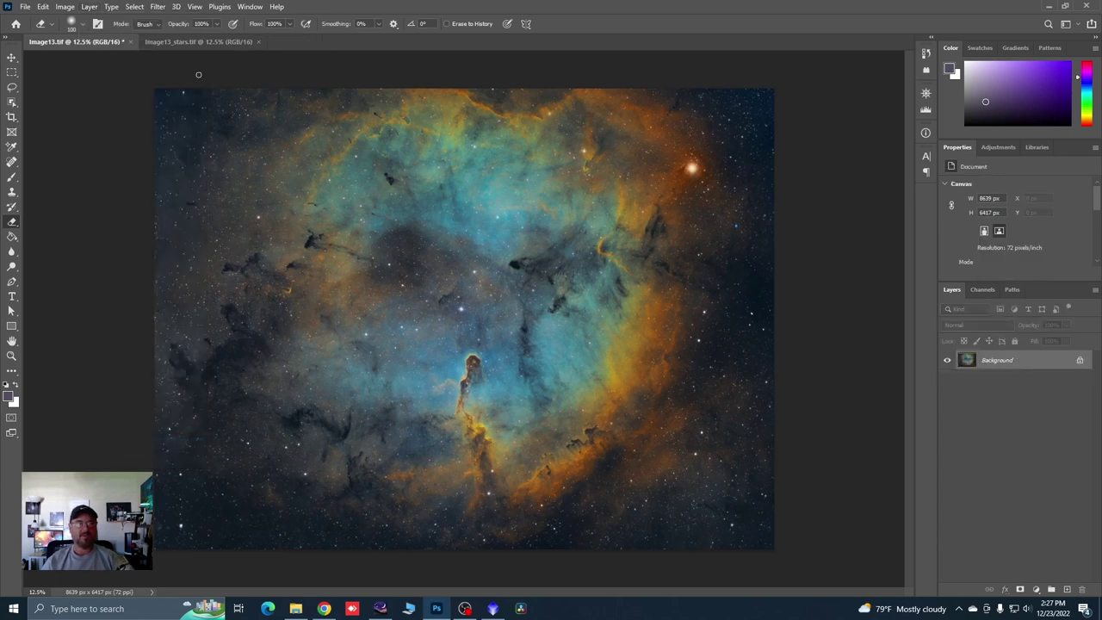
pyautogui.click(25, 6)
pyautogui.click(45, 136)
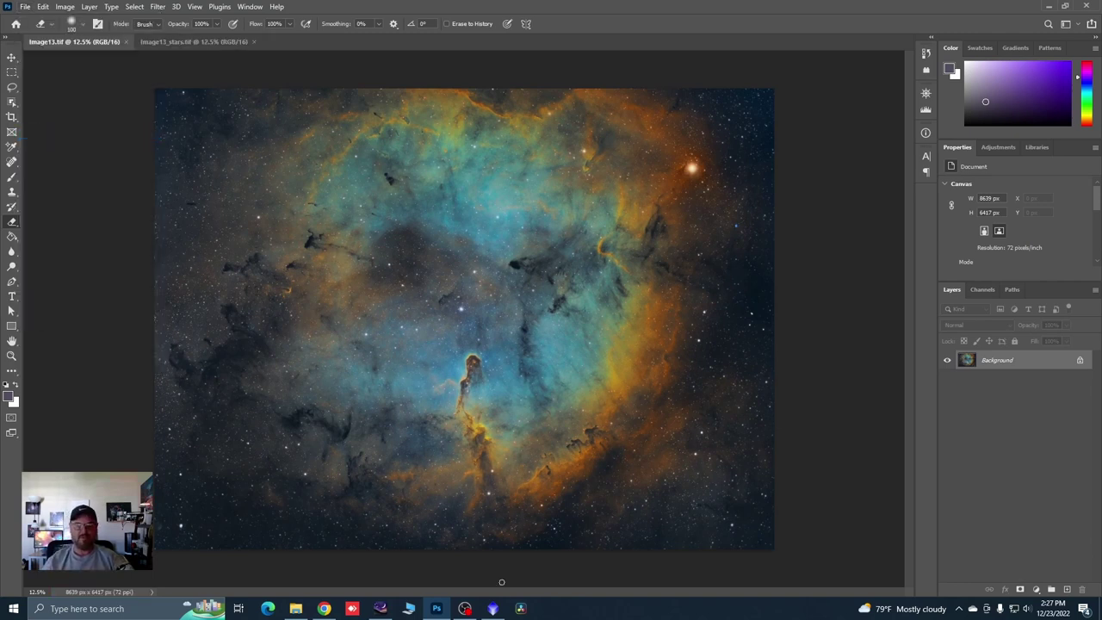
# Step: Switch to PixInsight, minimize the old Image13 window, and open the saved Image13 TIFF from the xx folder
pyautogui.click(492, 609)
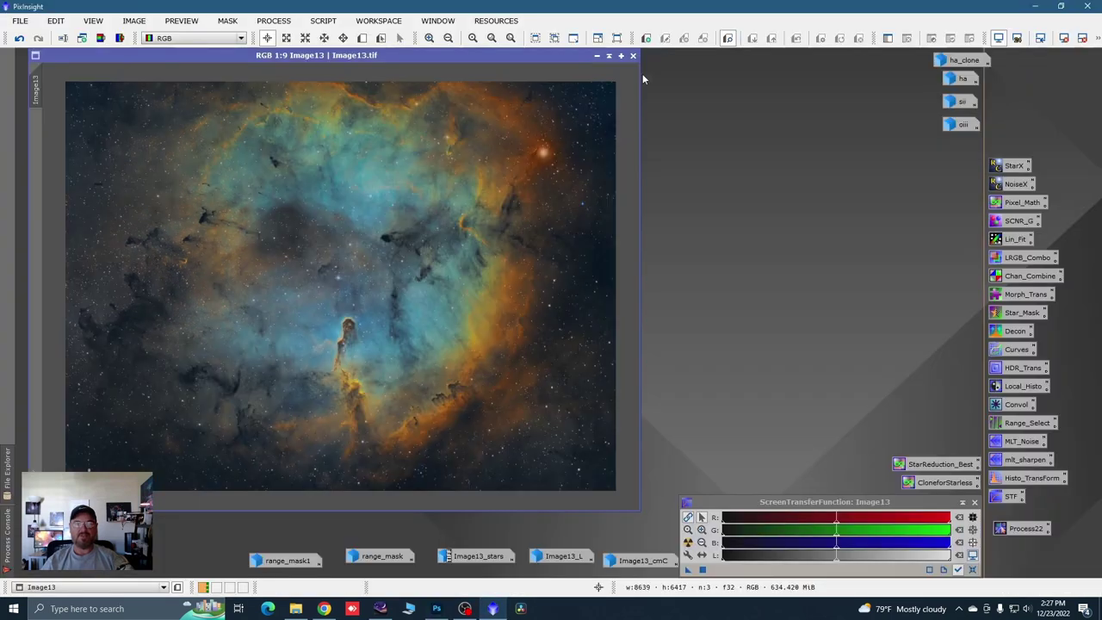
pyautogui.click(596, 56)
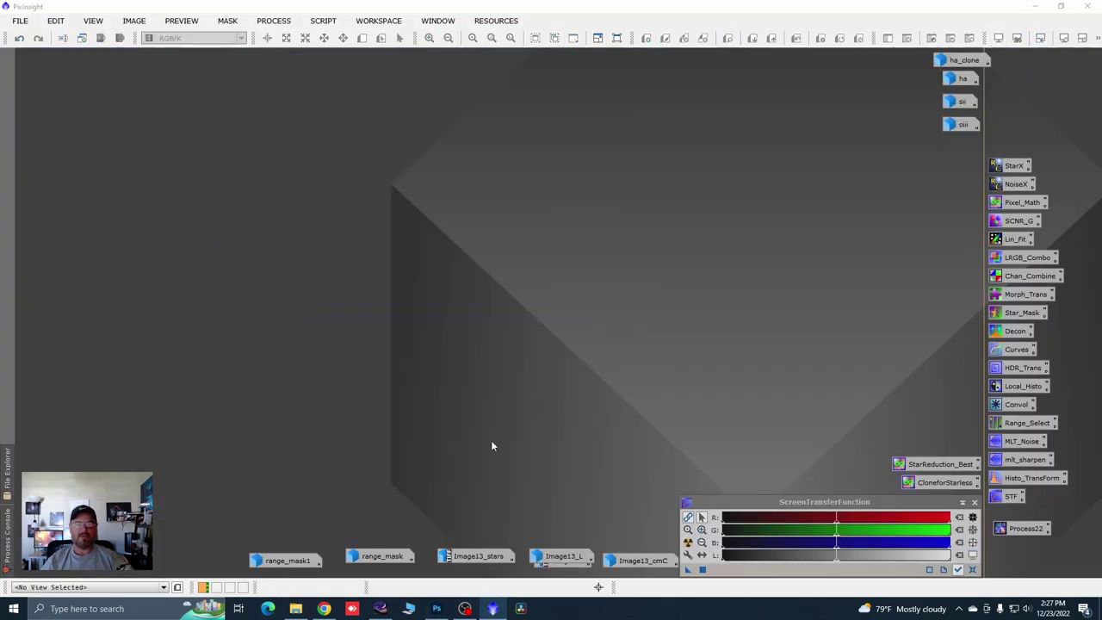
pyautogui.click(19, 21)
pyautogui.press('Escape')
pyautogui.doubleClick(63, 84)
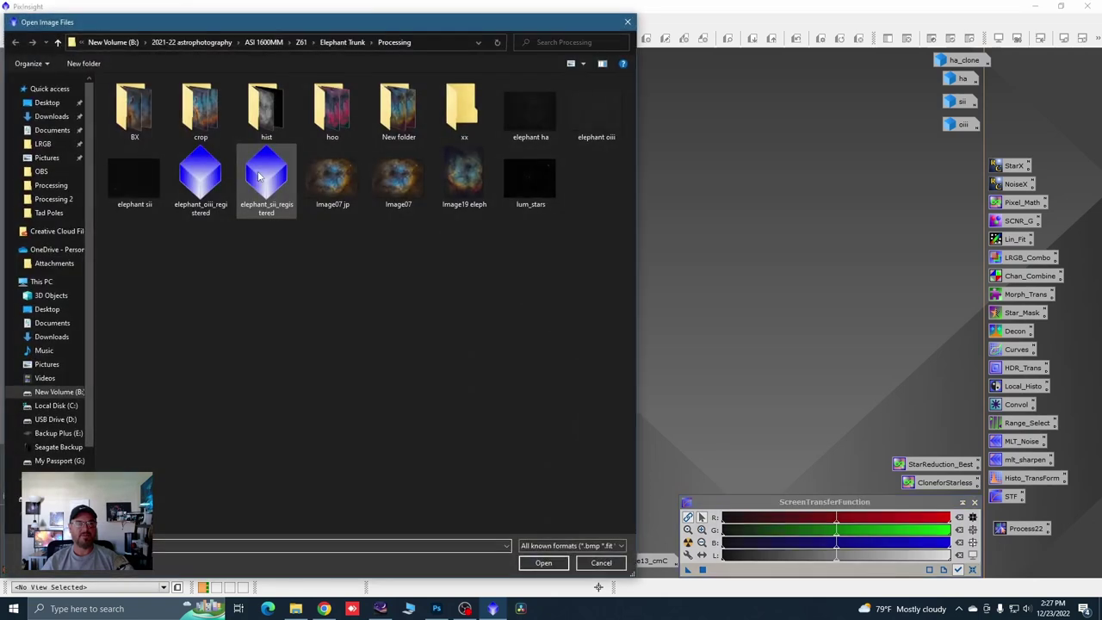
pyautogui.doubleClick(465, 127)
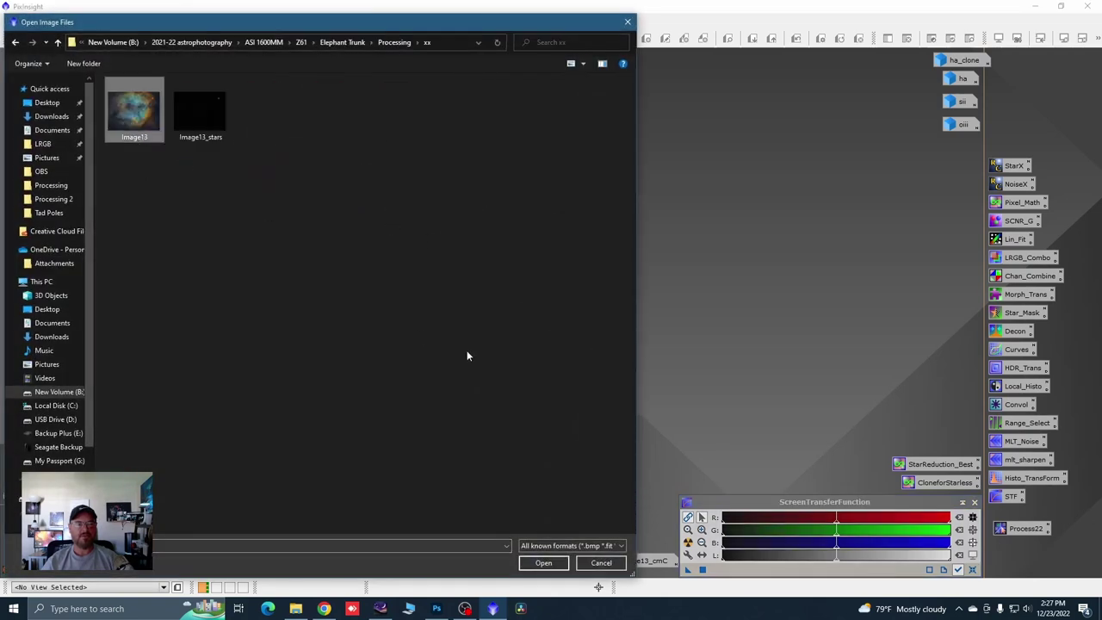
pyautogui.click(544, 562)
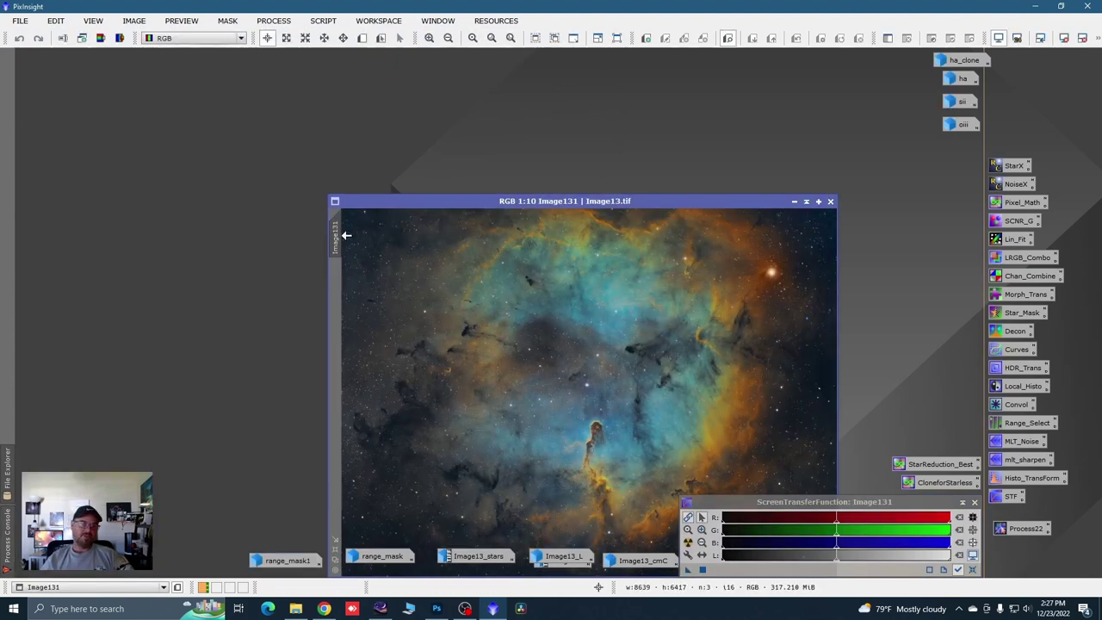
pyautogui.moveTo(489, 201); pyautogui.dragTo(305, 68)
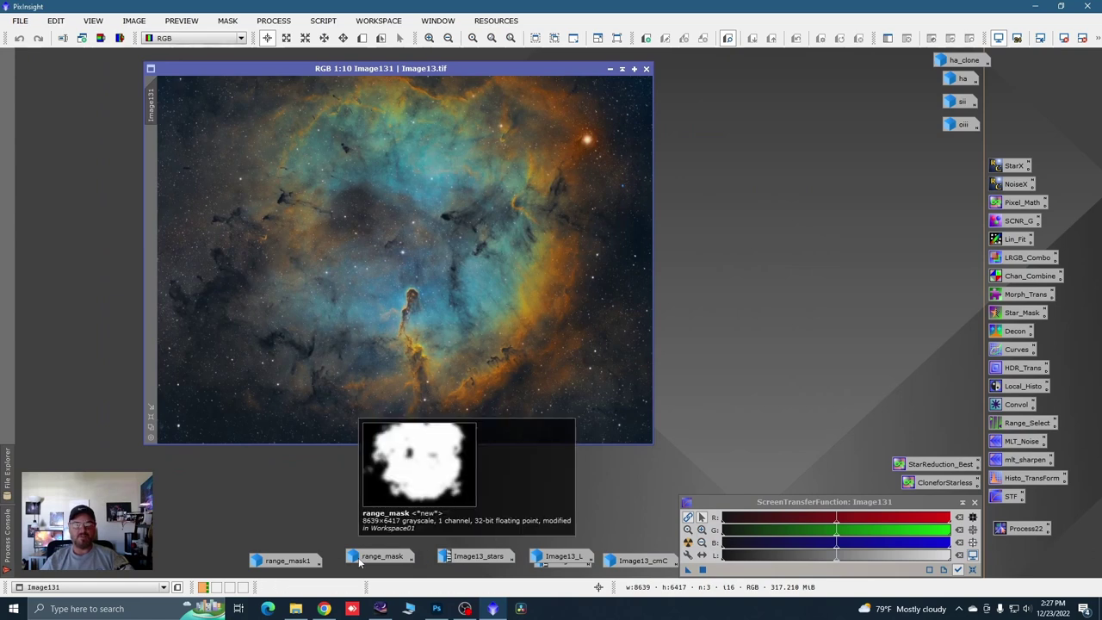
# Step: Apply range_mask1 as a mask to the newly opened image, minimize the mask window, and hide the mask overlay
pyautogui.moveTo(307, 562)
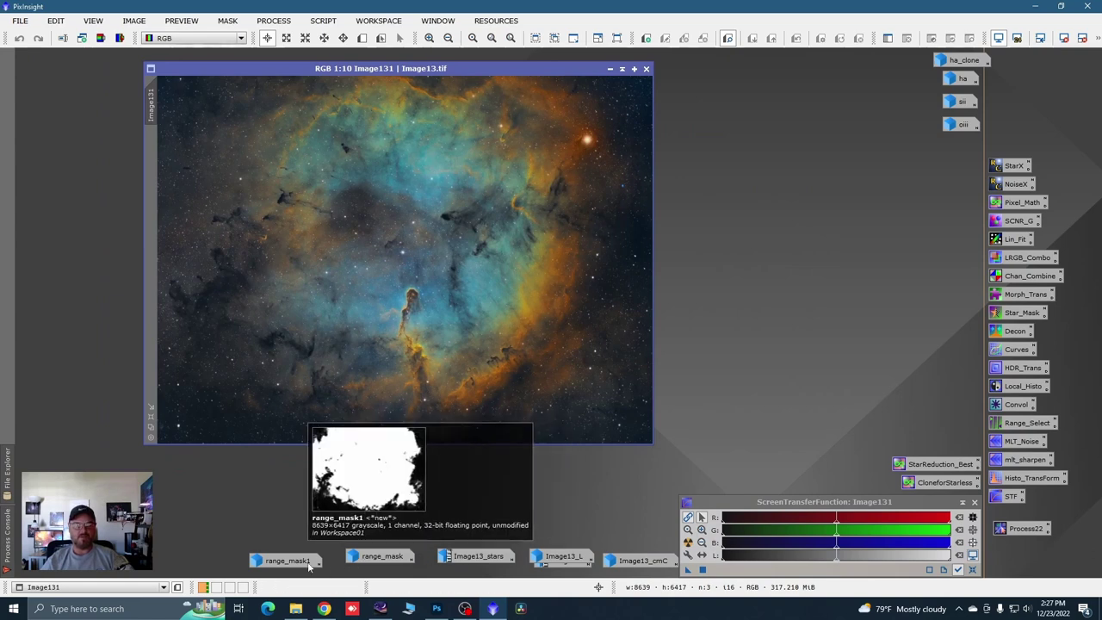
pyautogui.doubleClick(307, 563)
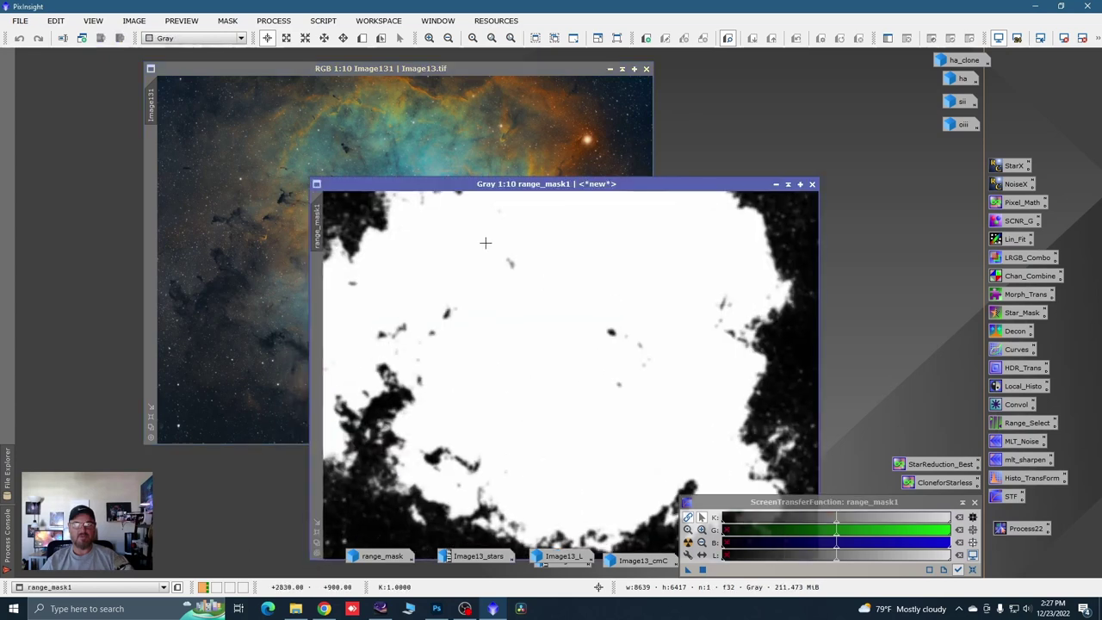
pyautogui.moveTo(325, 218); pyautogui.dragTo(153, 154)
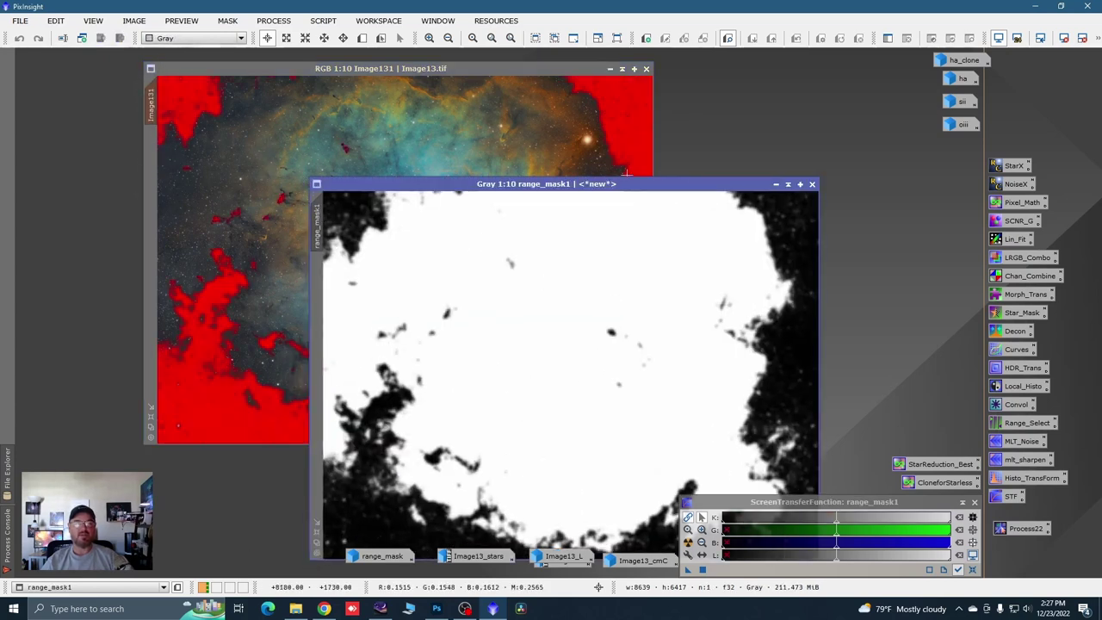
pyautogui.click(776, 184)
pyautogui.rightClick(441, 203)
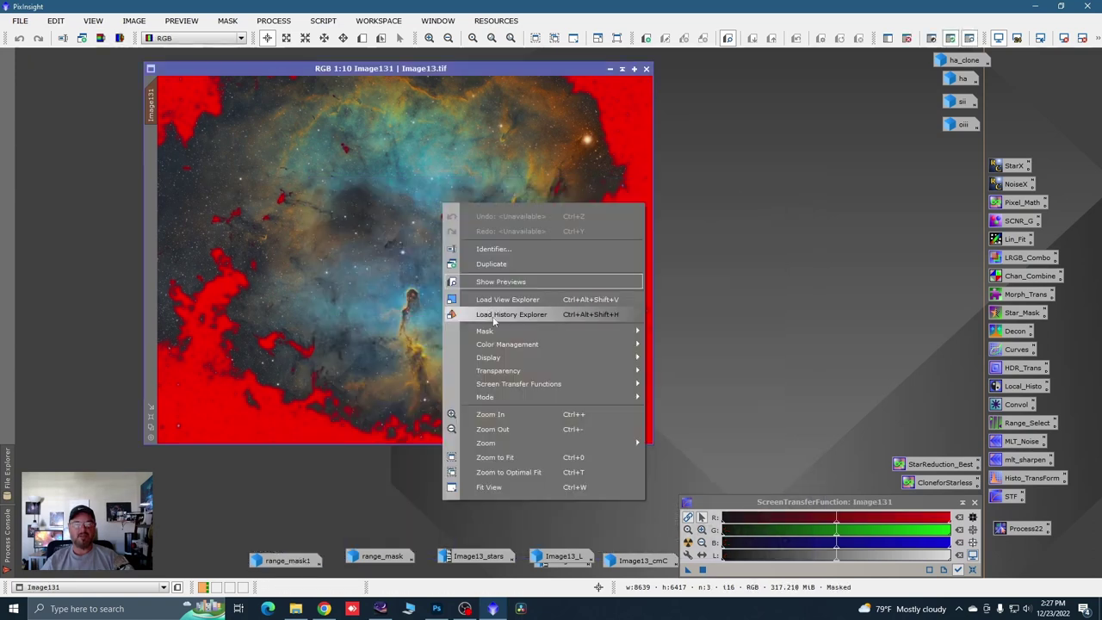
pyautogui.moveTo(514, 333)
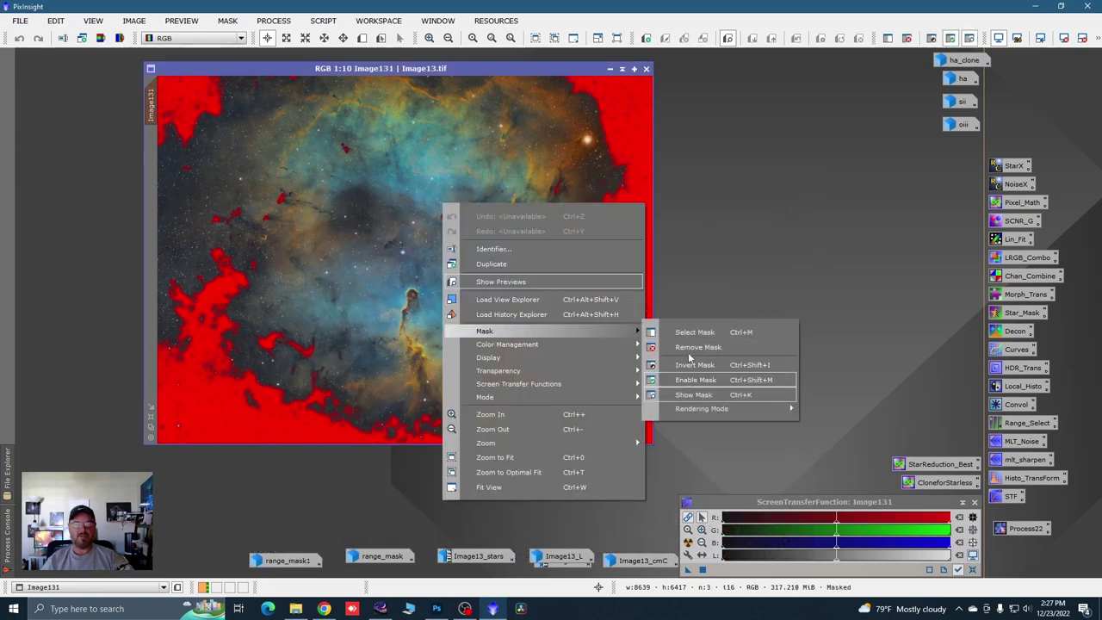
pyautogui.click(693, 394)
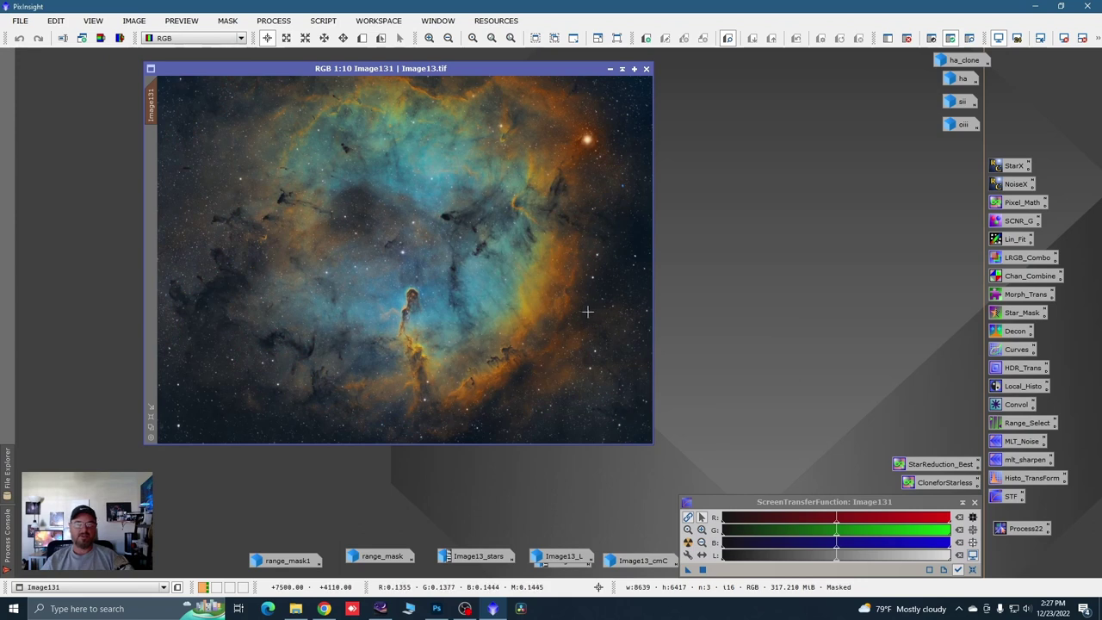
# Step: Create a preview around the elephant trunk and lower nebula, open it, and enlarge the image window
pyautogui.click(362, 38)
pyautogui.moveTo(363, 270); pyautogui.dragTo(533, 434)
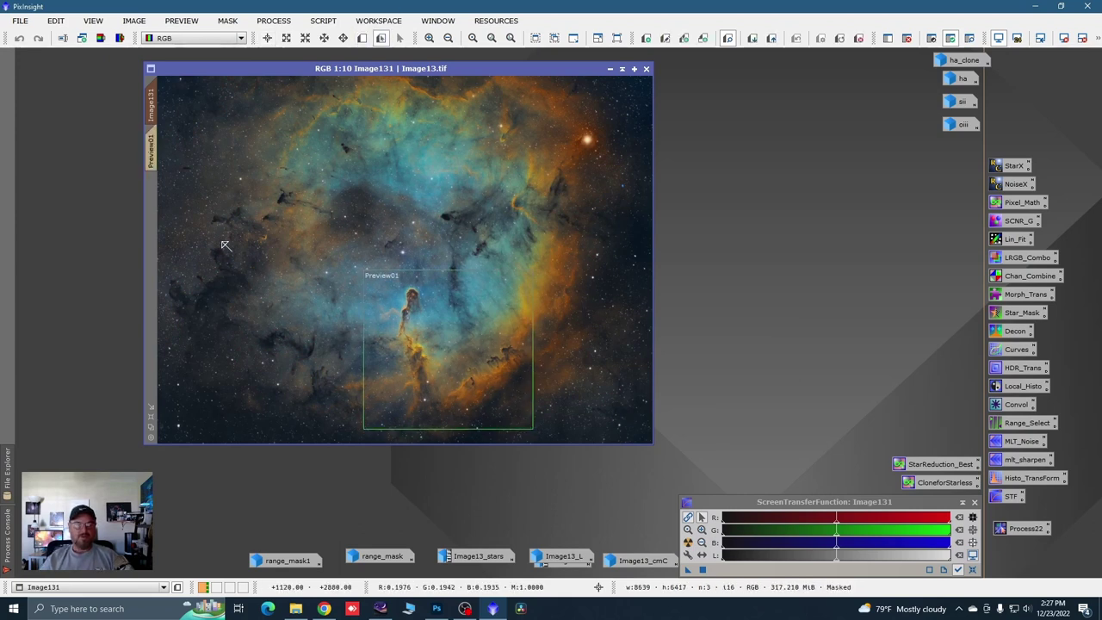
pyautogui.doubleClick(372, 274)
pyautogui.moveTo(331, 69); pyautogui.dragTo(232, 72)
pyautogui.moveTo(553, 445); pyautogui.dragTo(637, 506)
pyautogui.scroll(-3, 213, 232)
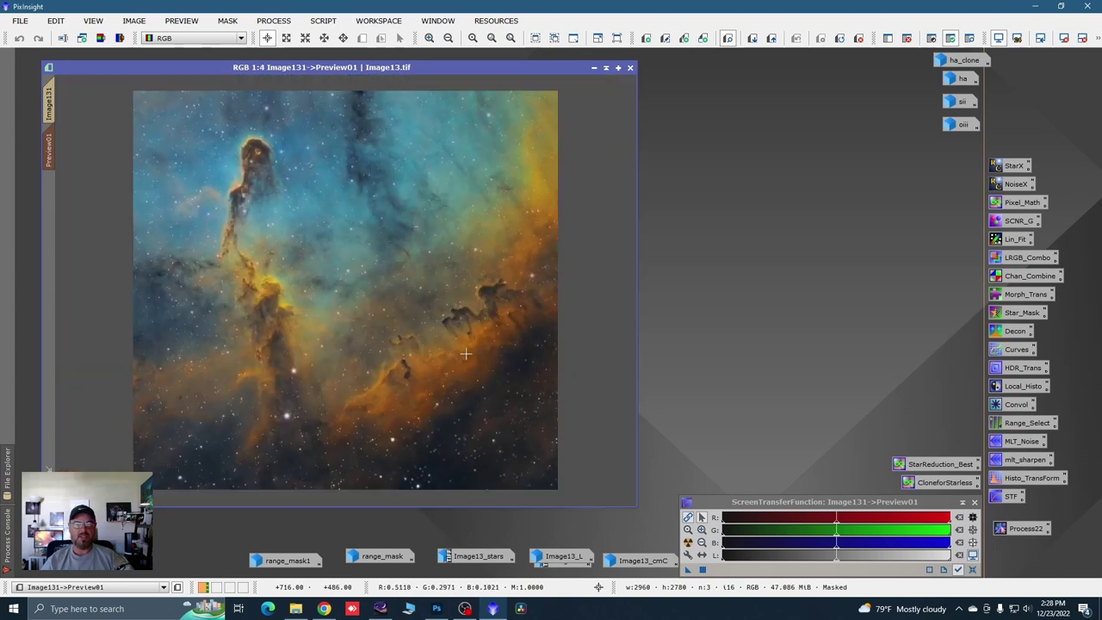
# Step: Load the saved mlt_sharpen MultiscaleLinearTransform process, set the detail layer 3 bias to 0.050, and apply it to Preview01
pyautogui.scroll(1, 213, 232)
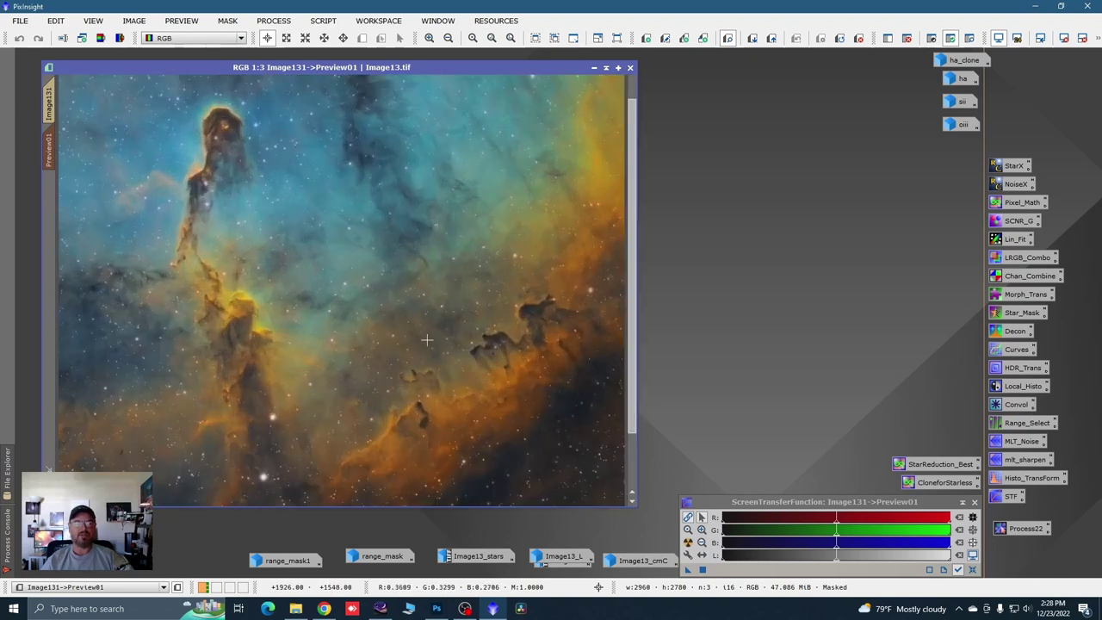
pyautogui.scroll(-1, 213, 232)
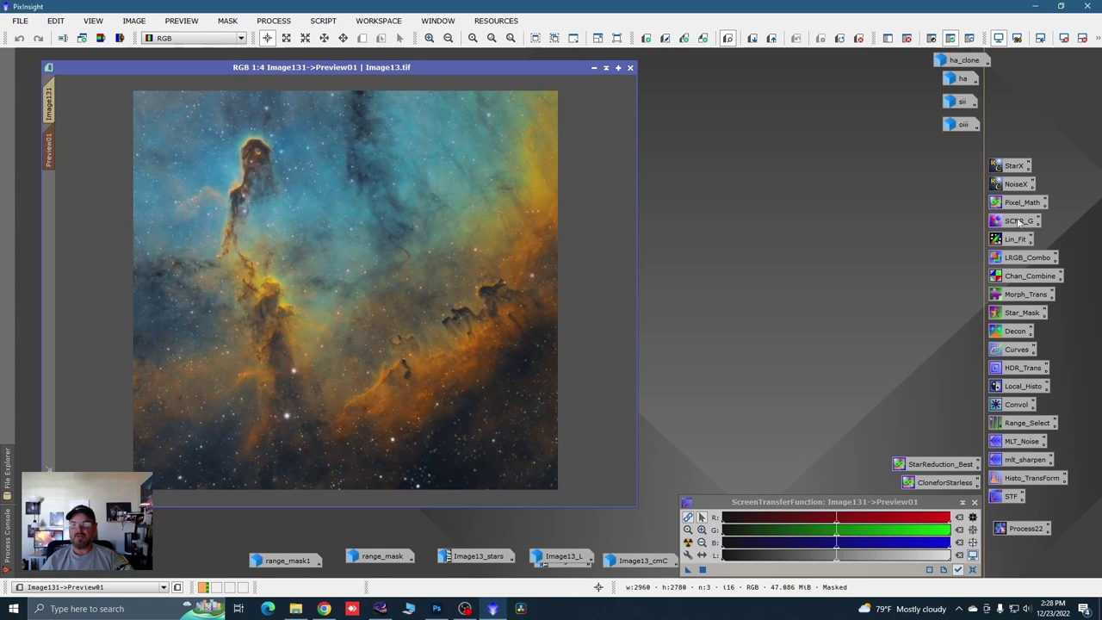
pyautogui.doubleClick(1032, 464)
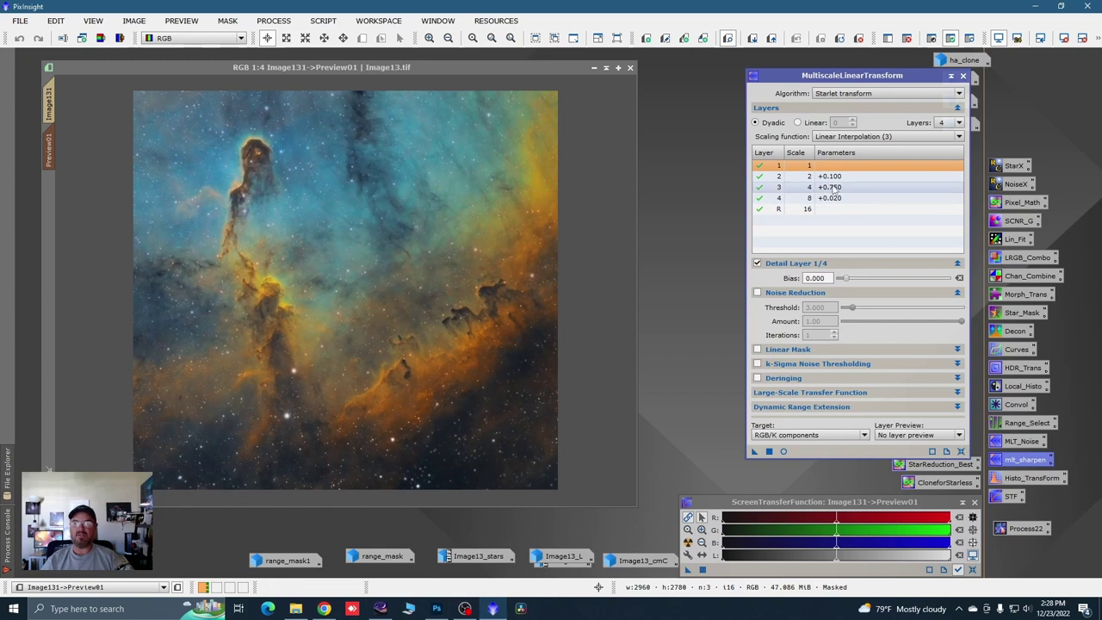
pyautogui.click(833, 187)
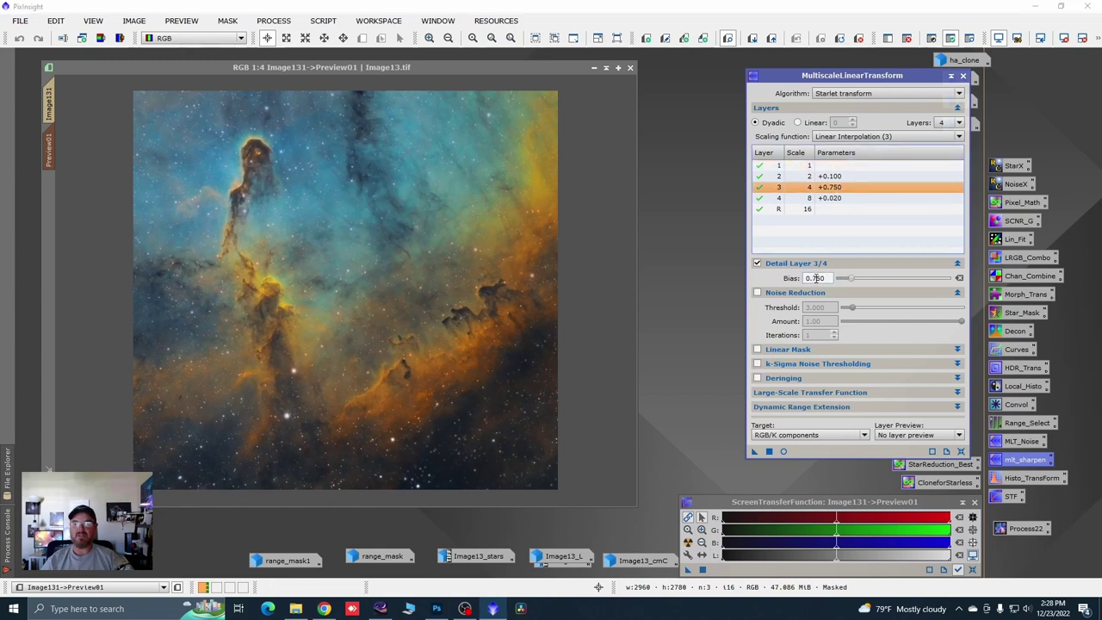
pyautogui.press('BackSpace')
pyautogui.write('0')
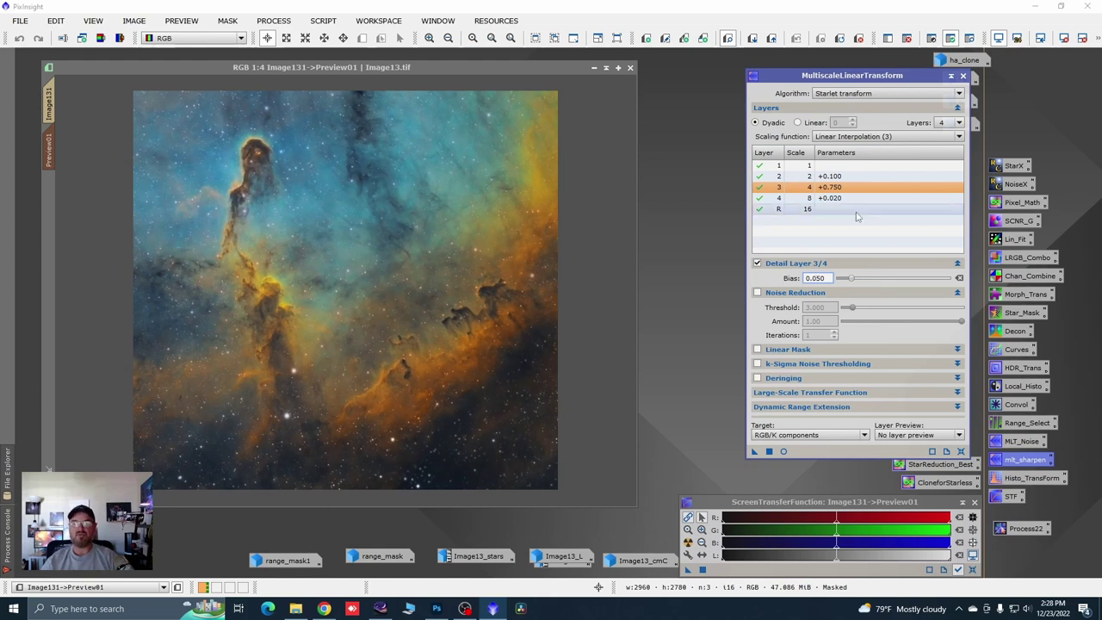
pyautogui.moveTo(756, 456); pyautogui.dragTo(457, 394)
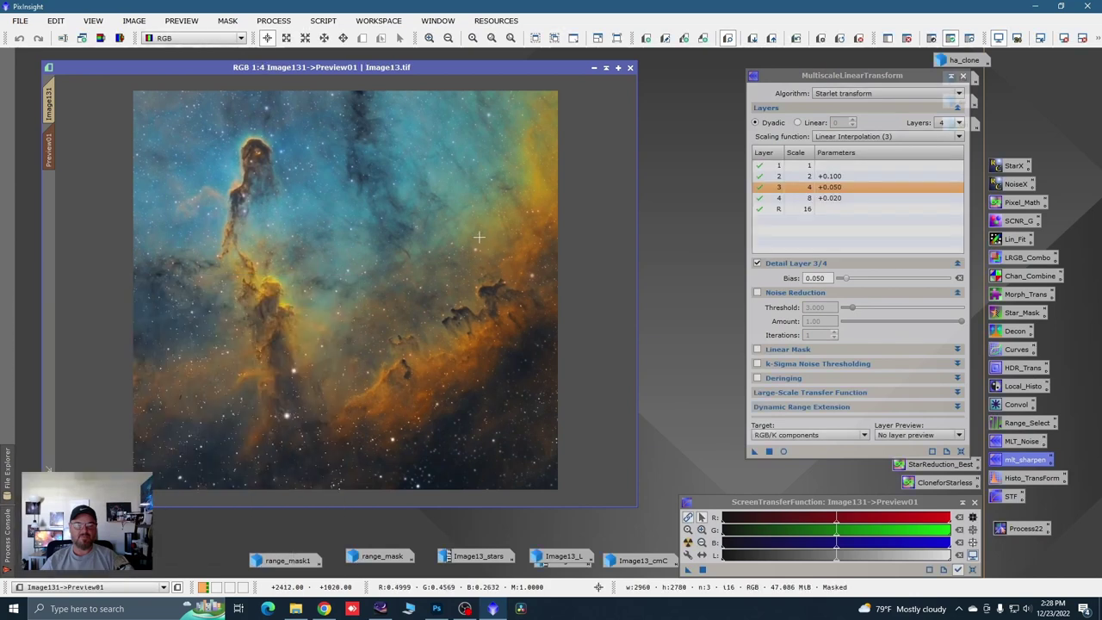
# Step: Check the sharpened preview around the trunk's head, apply the same MultiscaleLinearTransform to the full Image131, and close the process window
pyautogui.scroll(1, 216, 164)
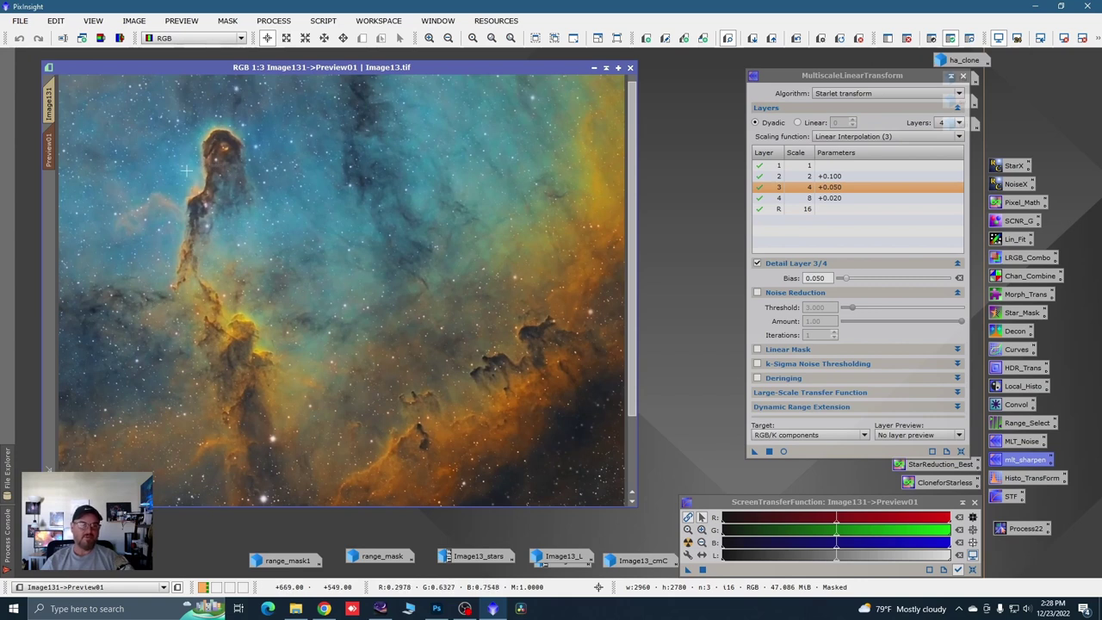
pyautogui.scroll(2, 338, 248)
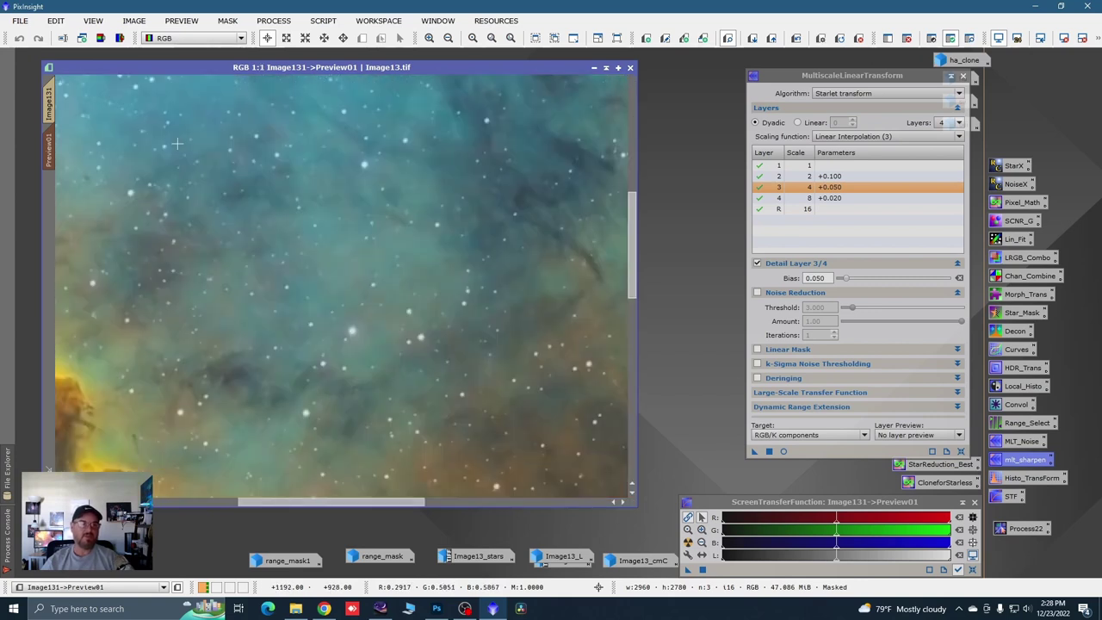
pyautogui.moveTo(412, 505); pyautogui.dragTo(327, 505)
pyautogui.moveTo(635, 274); pyautogui.dragTo(633, 185)
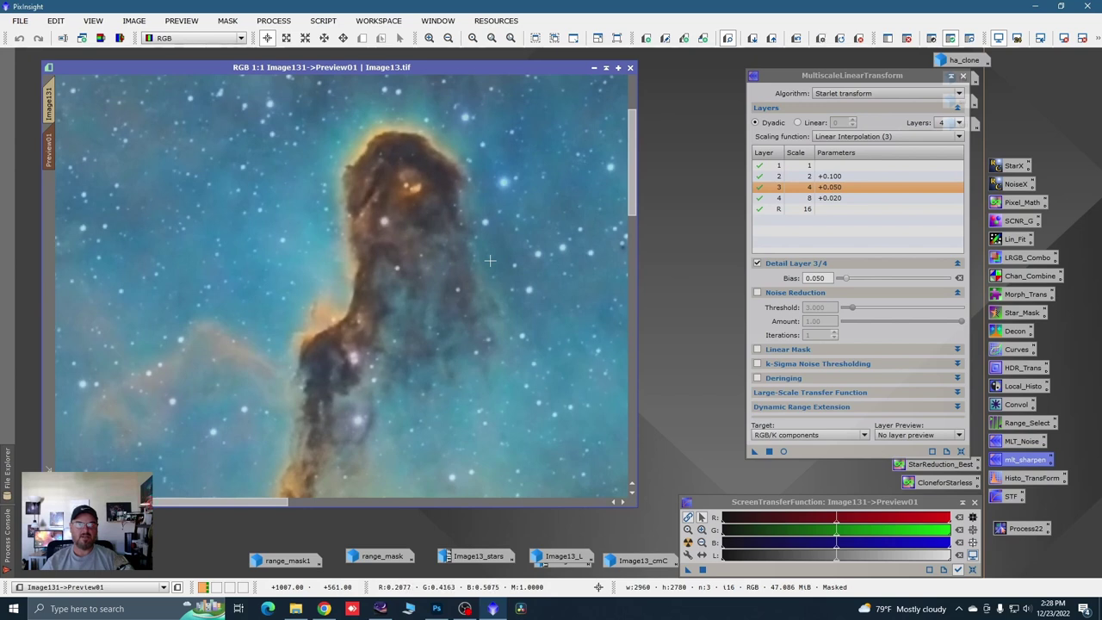
pyautogui.scroll(-4, 489, 260)
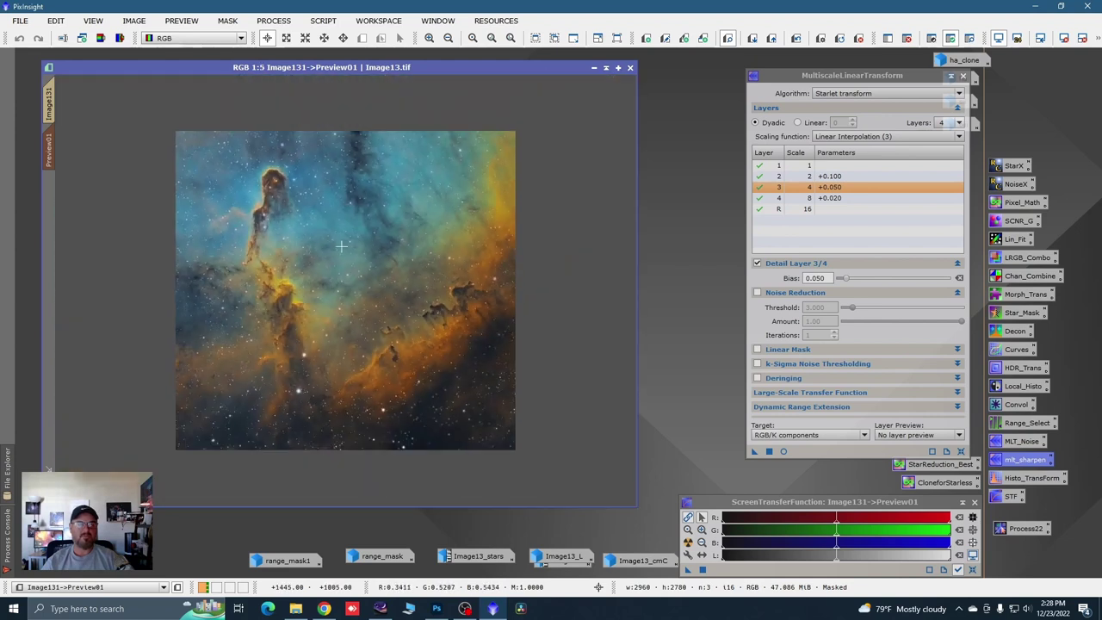
pyautogui.click(49, 100)
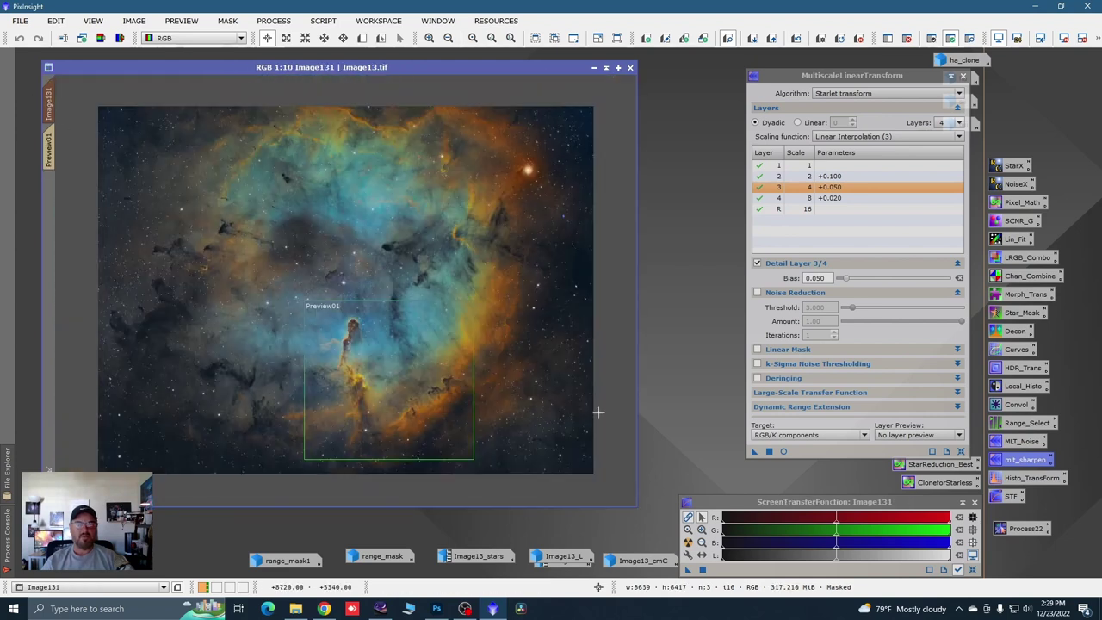
pyautogui.moveTo(751, 454); pyautogui.dragTo(530, 379)
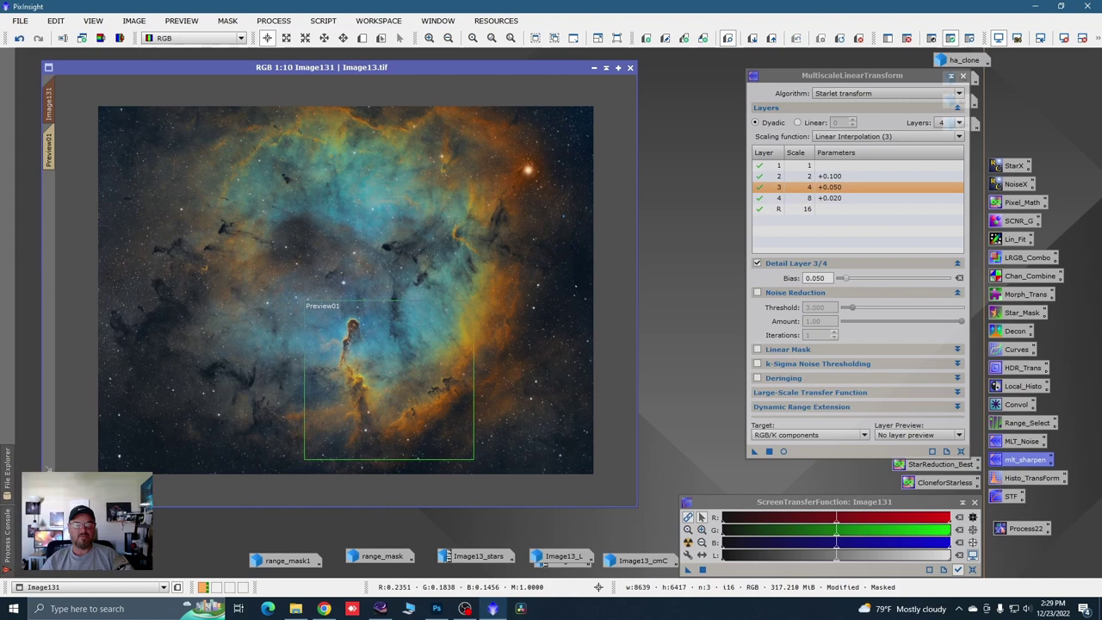
pyautogui.click(963, 75)
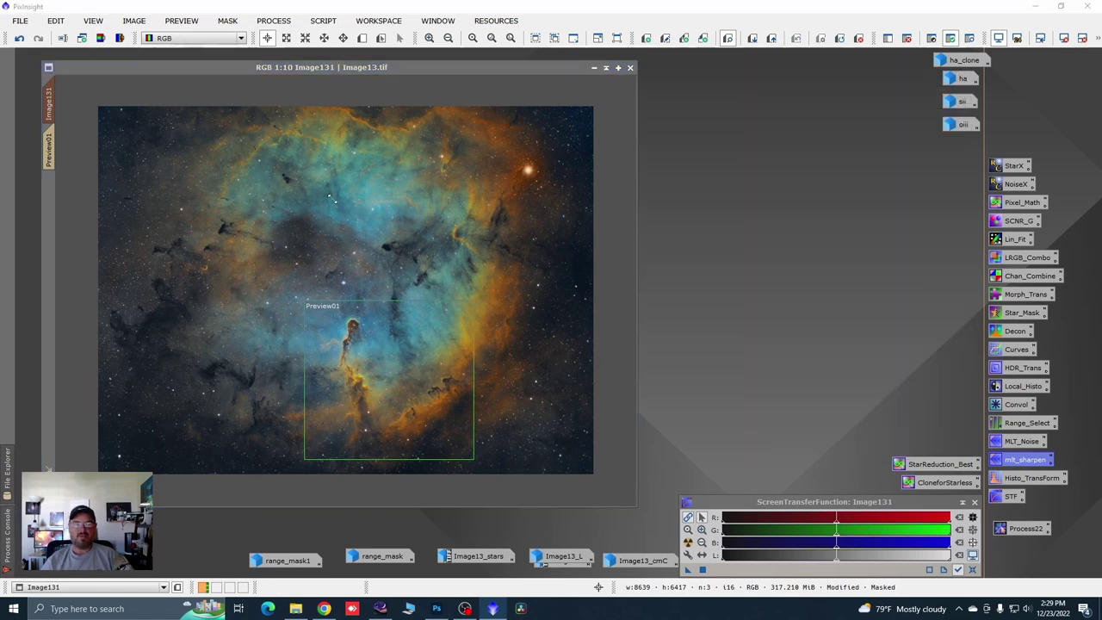
# Step: Delete Preview01 from Image131 and remove the mask from the image
pyautogui.rightClick(52, 155)
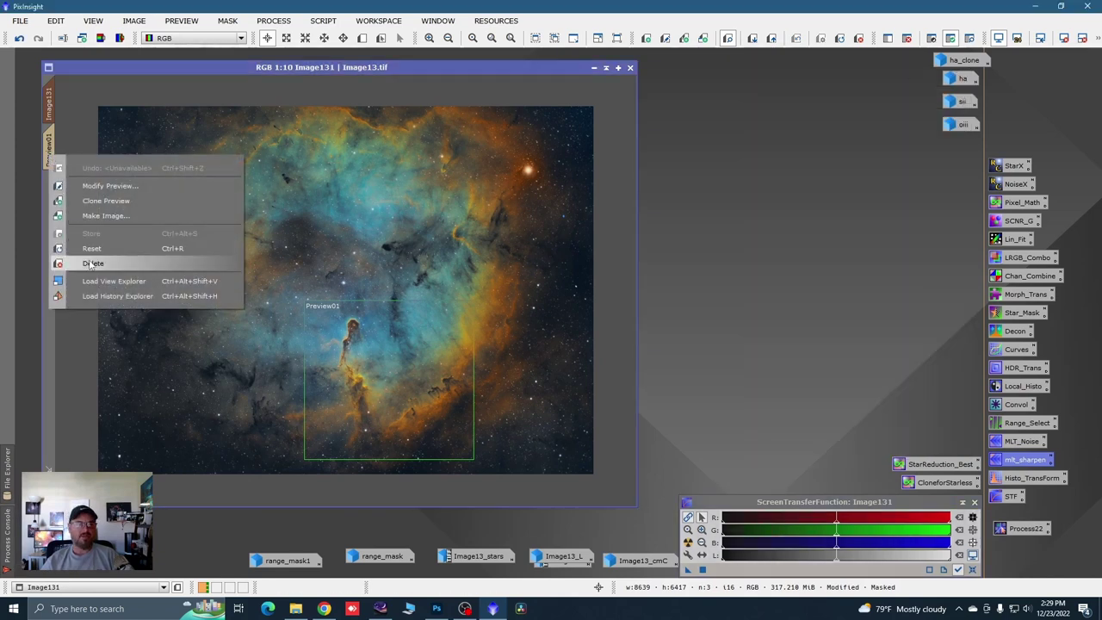
pyautogui.click(90, 261)
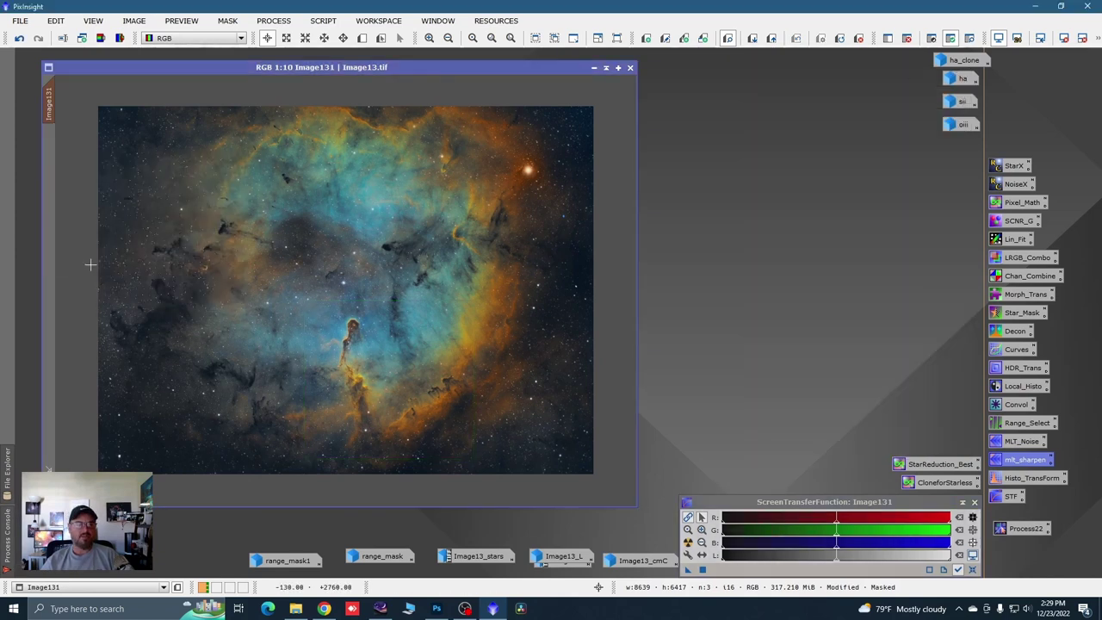
pyautogui.rightClick(288, 275)
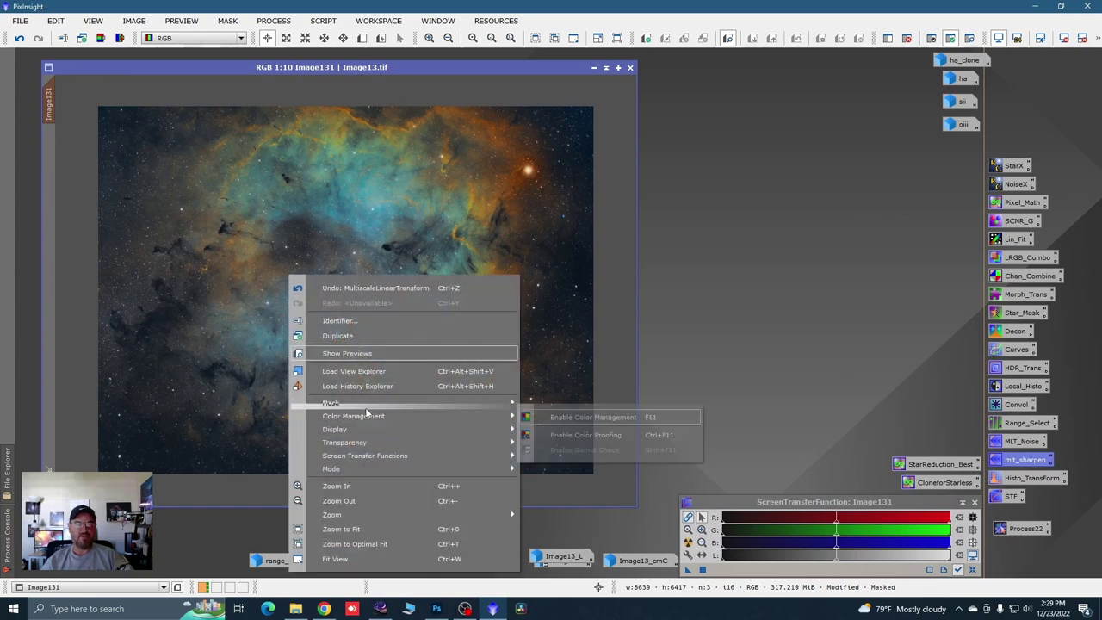
pyautogui.moveTo(482, 402)
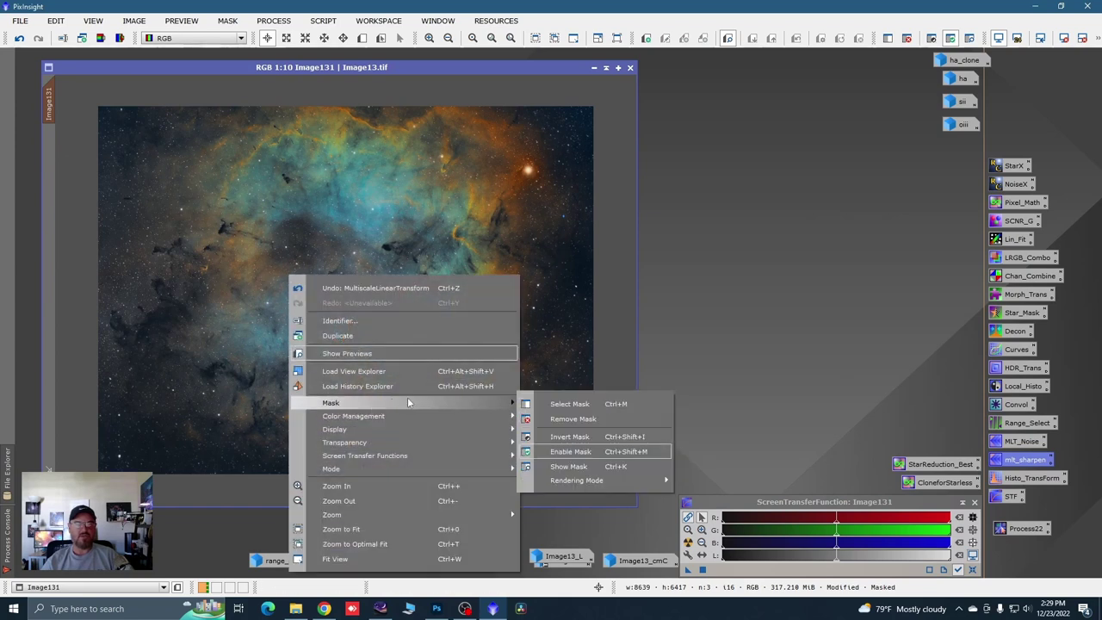
pyautogui.click(571, 420)
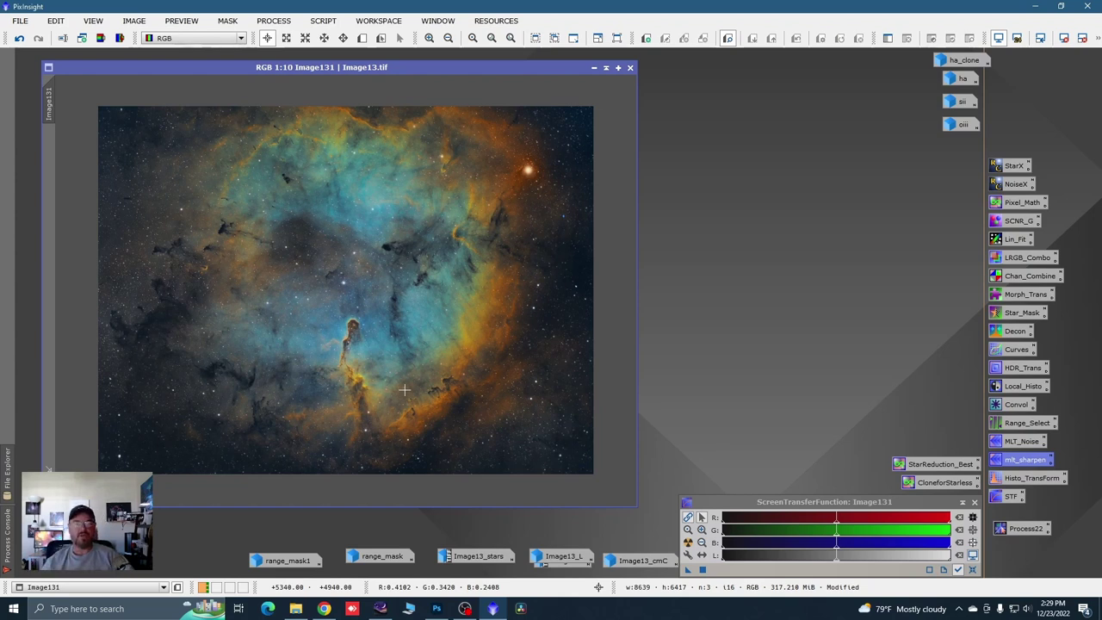
# Step: Examine the sharpened full image up close, including the elephant trunk, the dark dust clouds, and the upper arc of the nebula
pyautogui.scroll(1, 301, 185)
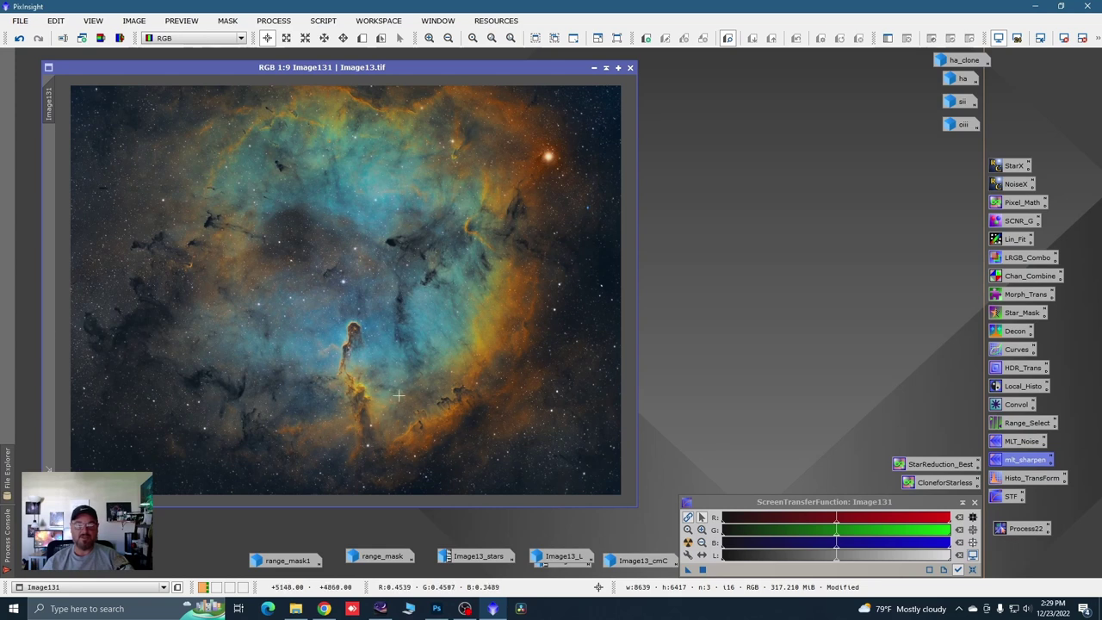
pyautogui.scroll(3, 370, 396)
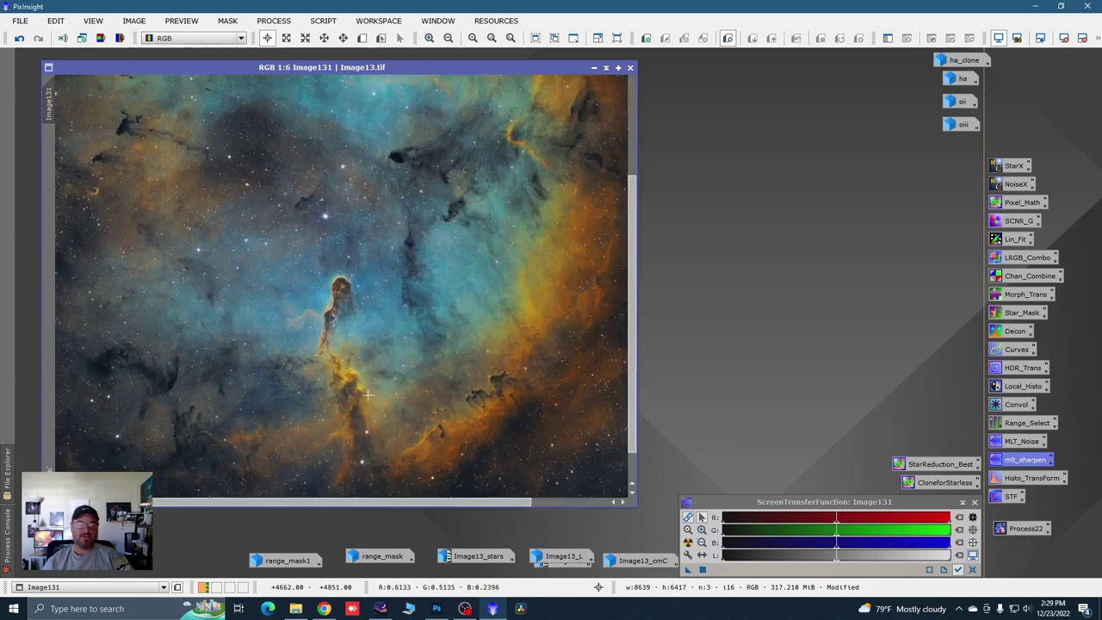
pyautogui.scroll(2, 312, 333)
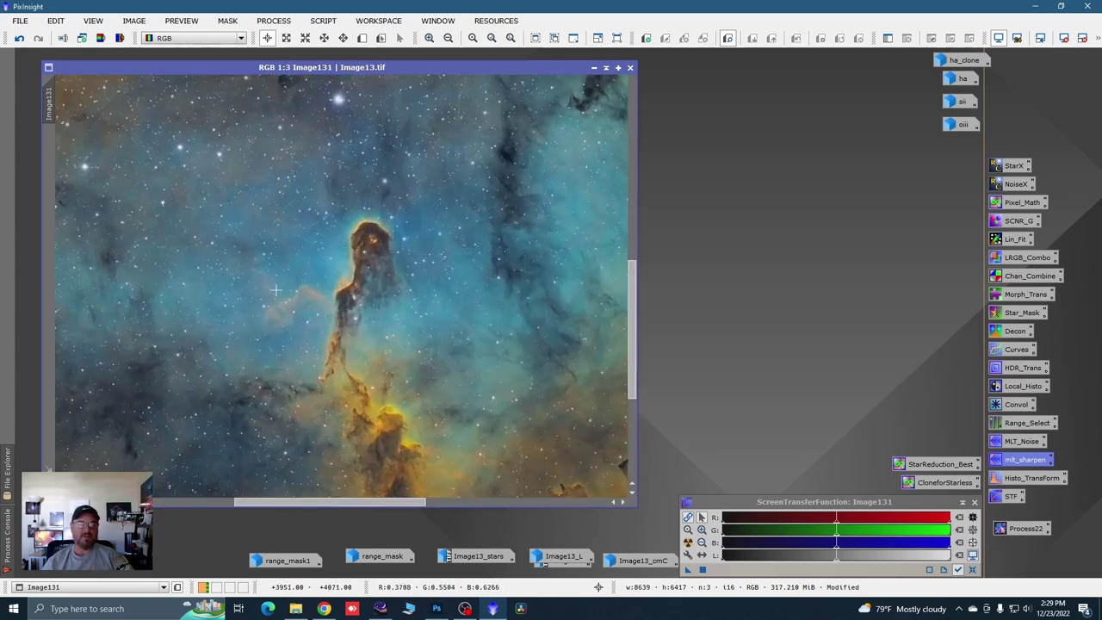
pyautogui.scroll(-5, 367, 274)
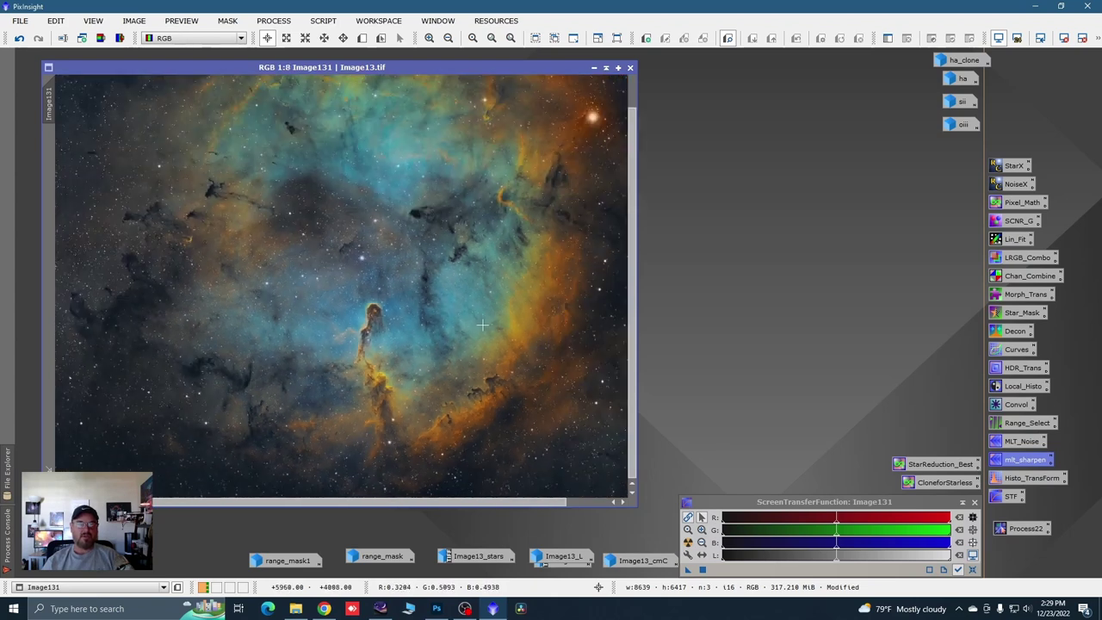
pyautogui.scroll(-1, 531, 365)
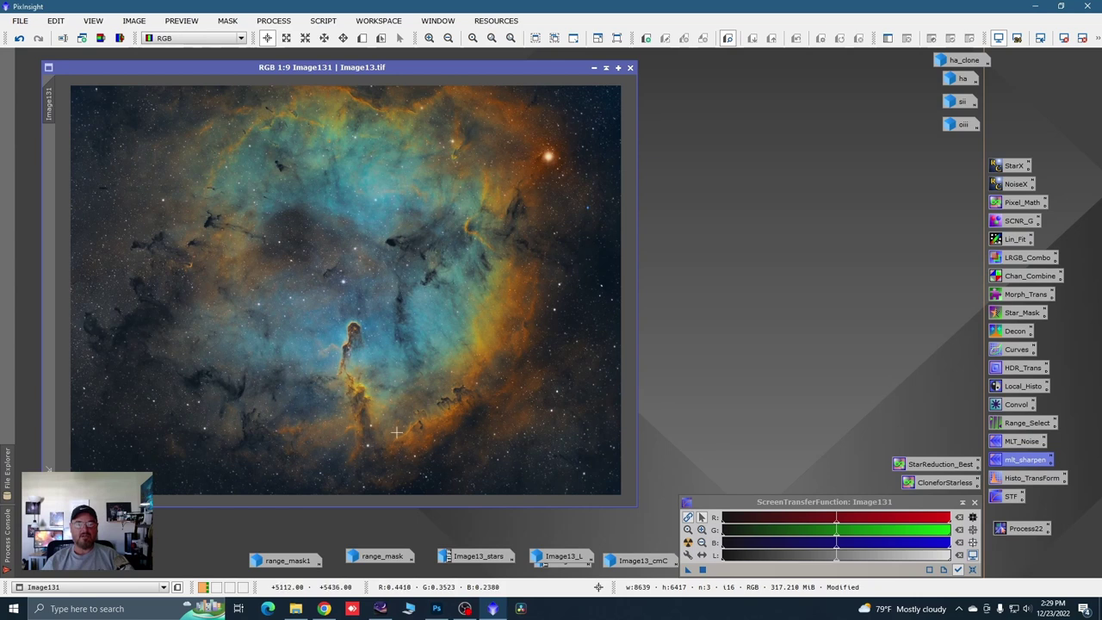
pyautogui.scroll(6, 365, 415)
pyautogui.press('space')
pyautogui.moveTo(455, 427); pyautogui.dragTo(447, 234)
pyautogui.moveTo(173, 247); pyautogui.dragTo(517, 370)
pyautogui.moveTo(286, 242); pyautogui.dragTo(431, 377)
pyautogui.moveTo(311, 212); pyautogui.dragTo(324, 387)
pyautogui.moveTo(336, 228); pyautogui.dragTo(342, 410)
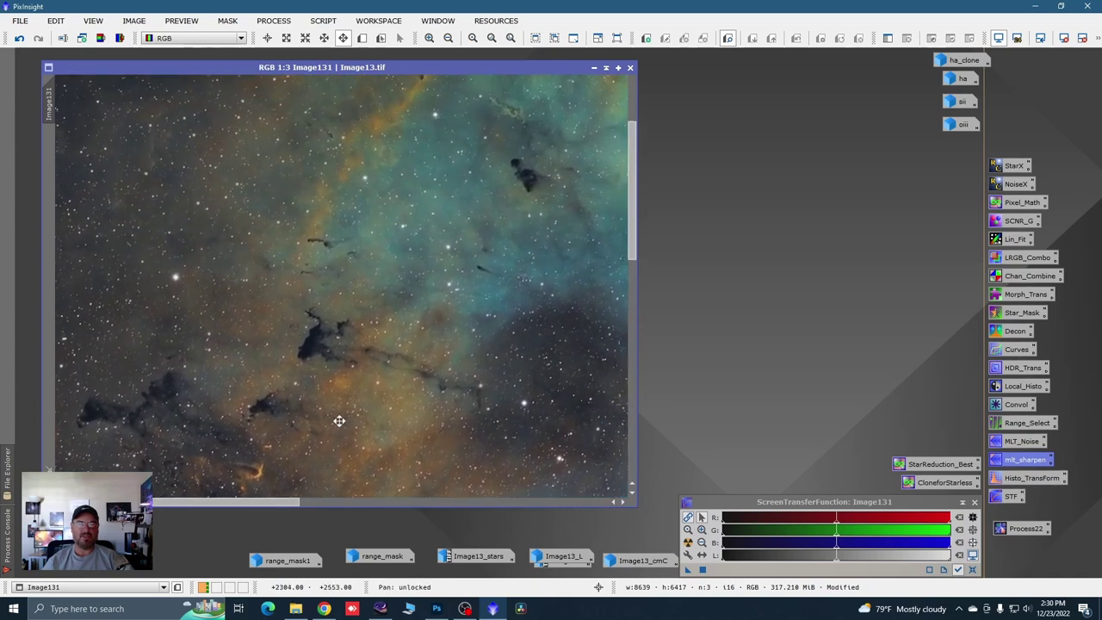
pyautogui.moveTo(345, 211); pyautogui.dragTo(357, 357)
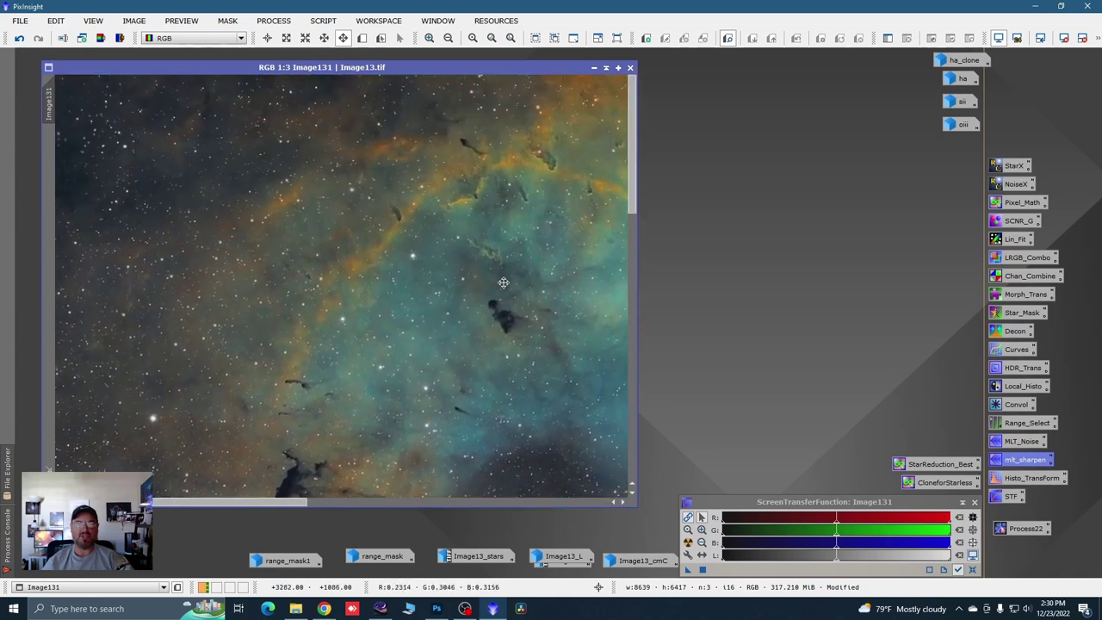
pyautogui.moveTo(527, 265); pyautogui.dragTo(416, 273)
pyautogui.scroll(-3, 416, 273)
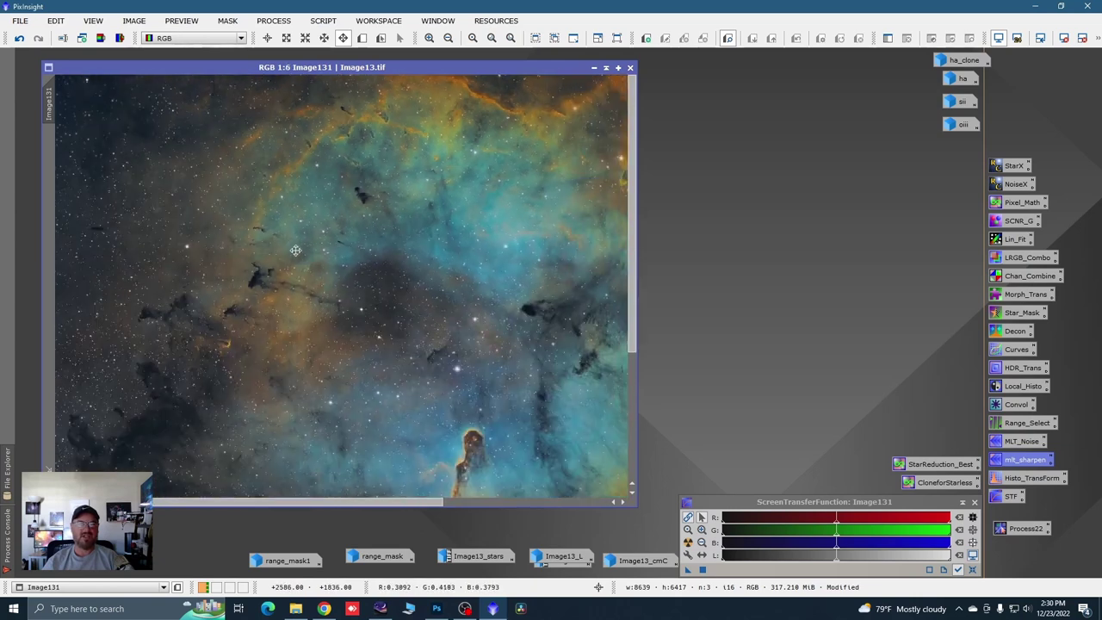
pyautogui.scroll(2, 336, 262)
pyautogui.scroll(1, 341, 266)
pyautogui.moveTo(341, 267); pyautogui.dragTo(387, 230)
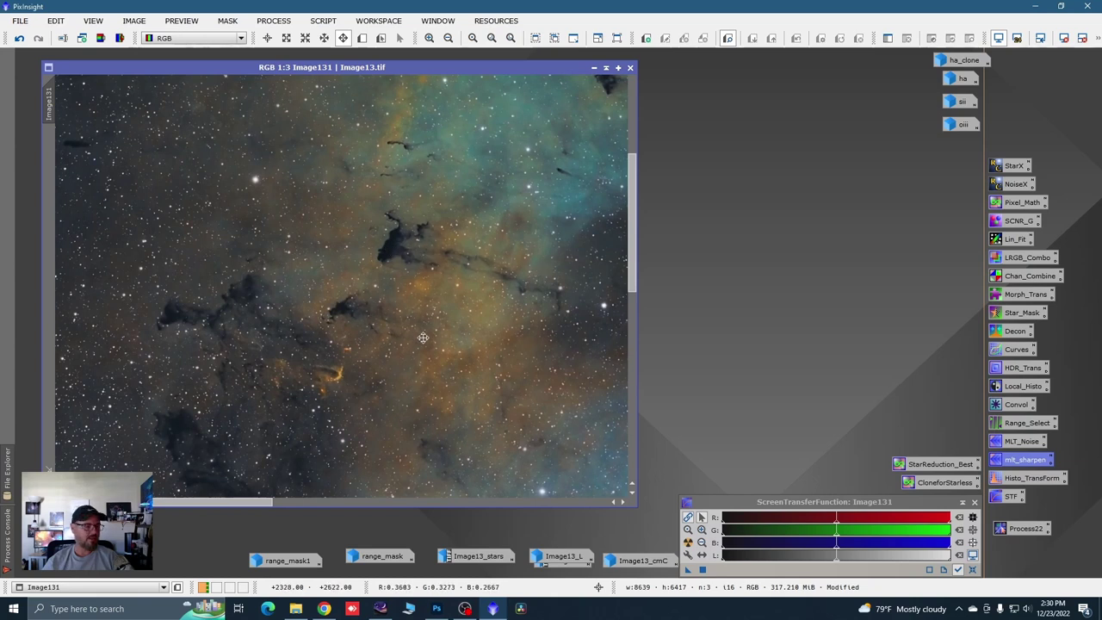
pyautogui.moveTo(420, 335); pyautogui.dragTo(438, 268)
pyautogui.scroll(-6, 360, 329)
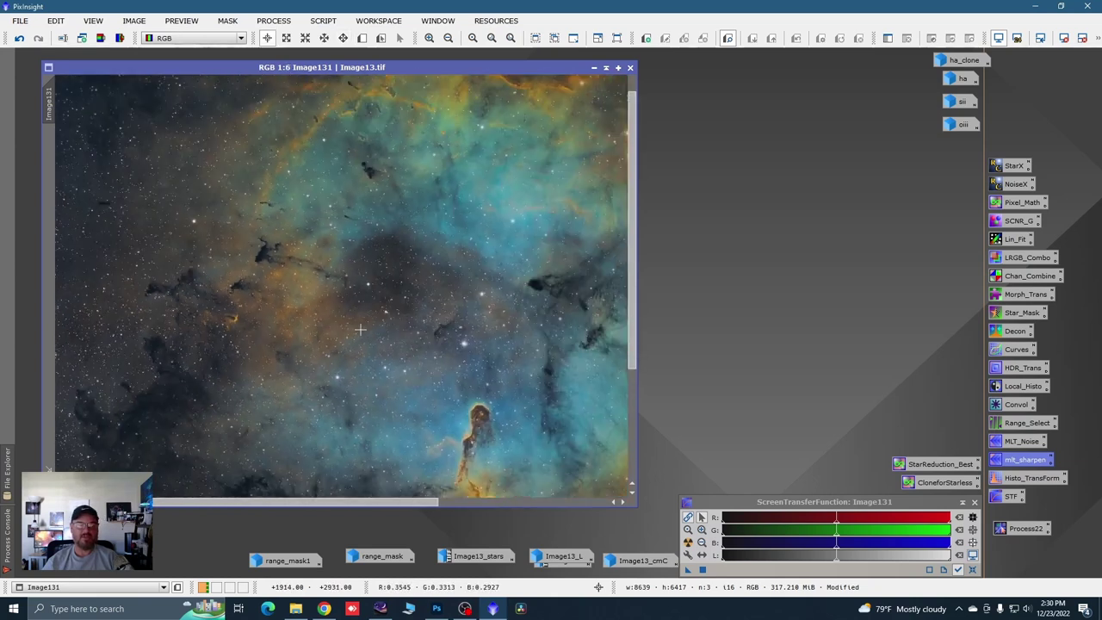